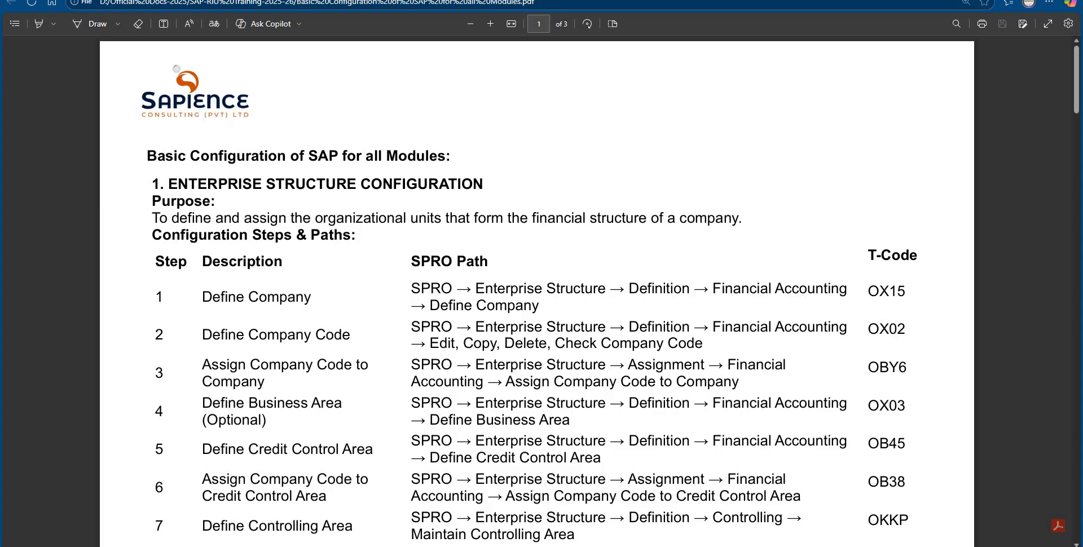
Step: Switch to the SAP Solution Costing PDF, look through all its pages and return to the beginning
mouse_move(667, 545)
key(alt+Tab)
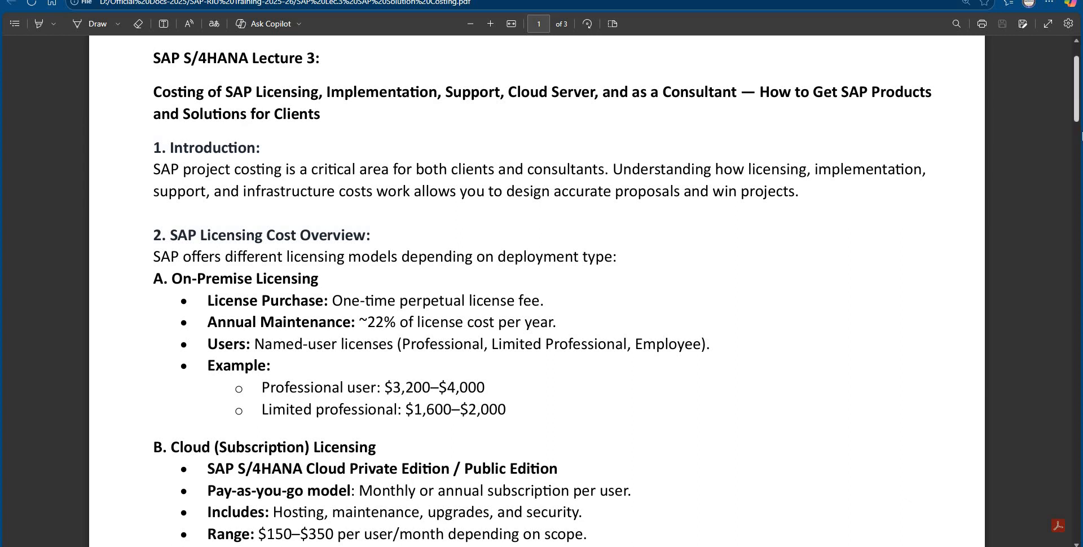
scroll(1077, 90, down, 10)
scroll(1081, 330, down, 15)
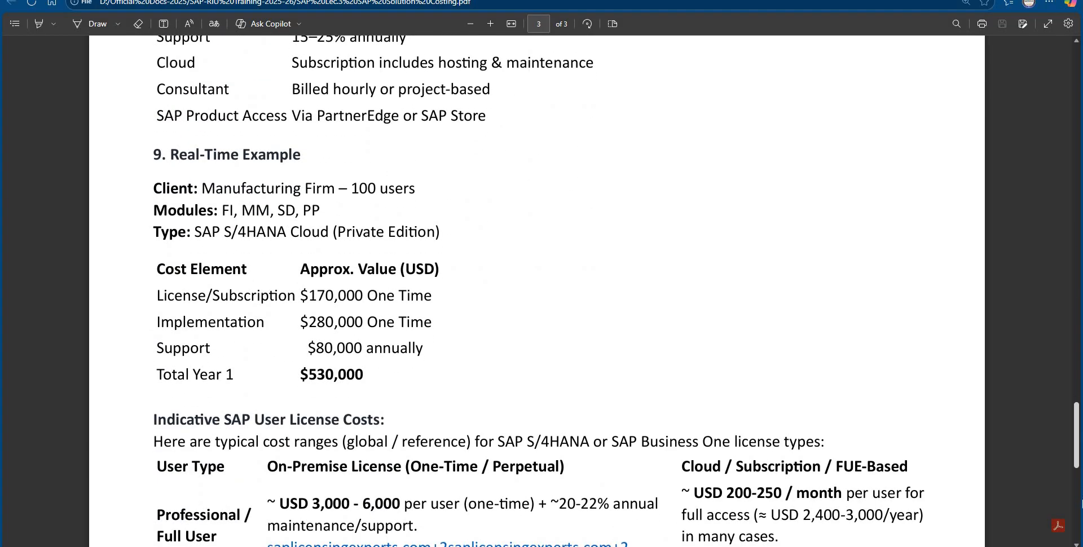
scroll(1080, 502, down, 8)
scroll(1064, 340, up, 20)
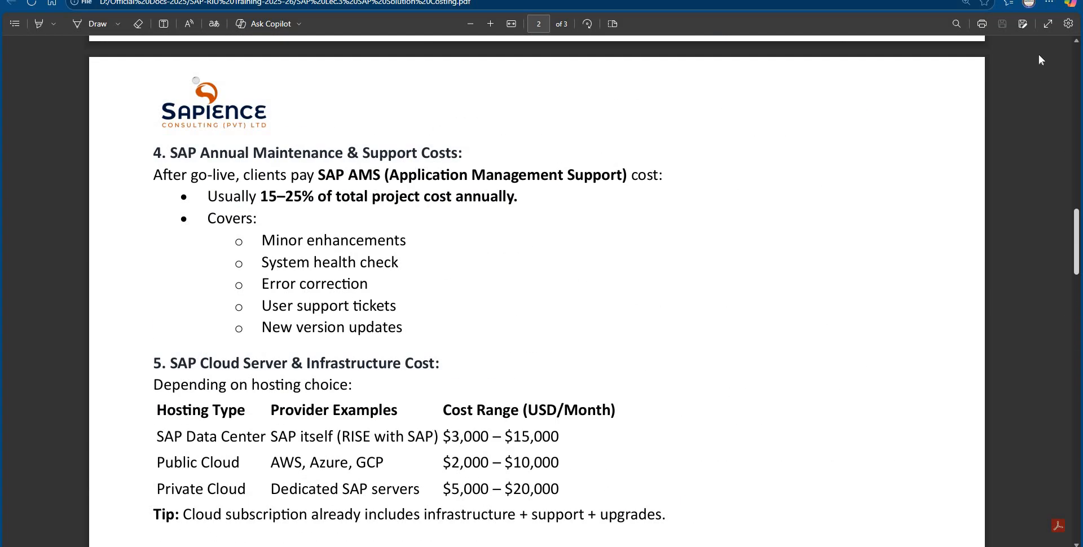
key(ctrl+Home)
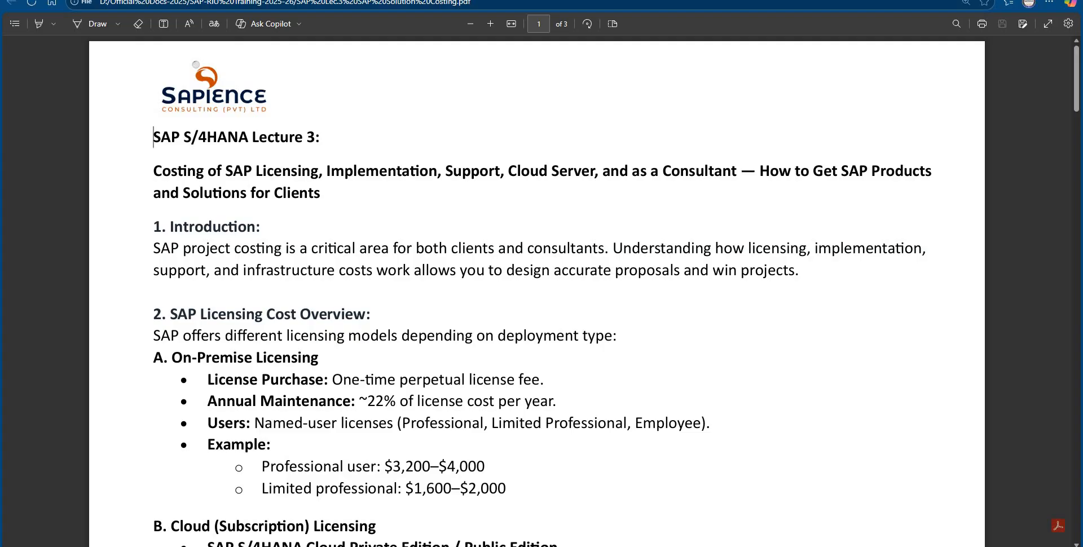
Step: Open the Types of SAP Projects PDF, examine each project type through the summary table, and return to the SAP Implementation Project heading
click(679, 514)
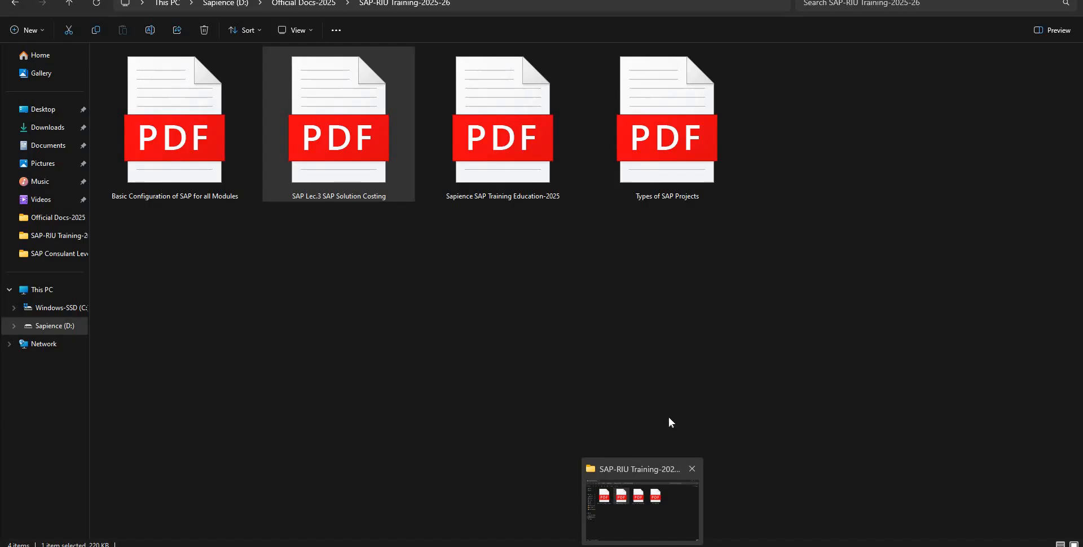
double_click(665, 100)
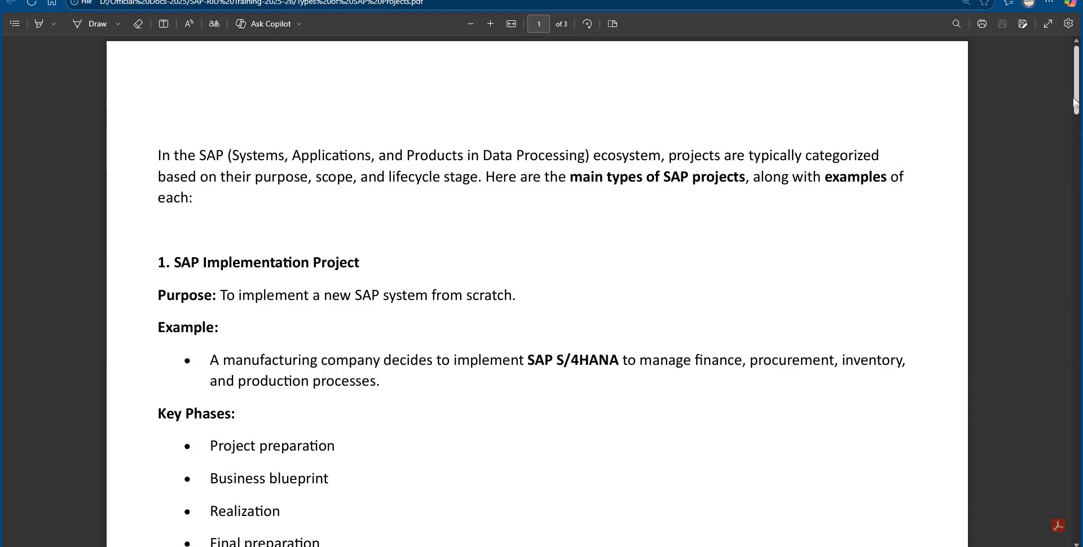
scroll(1067, 136, down, 5)
scroll(1063, 181, down, 5)
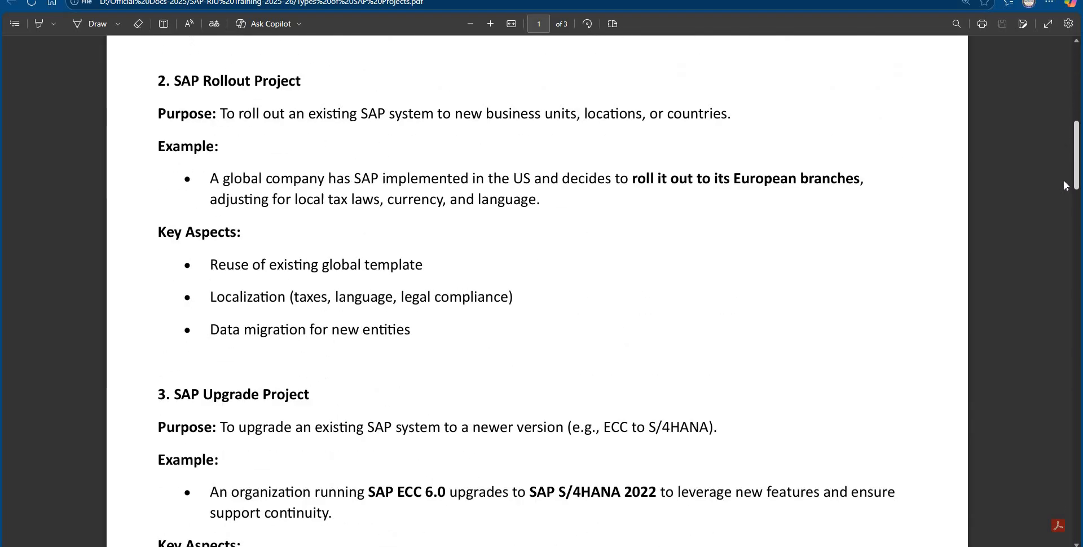
scroll(1064, 223, down, 4)
scroll(1063, 237, down, 5)
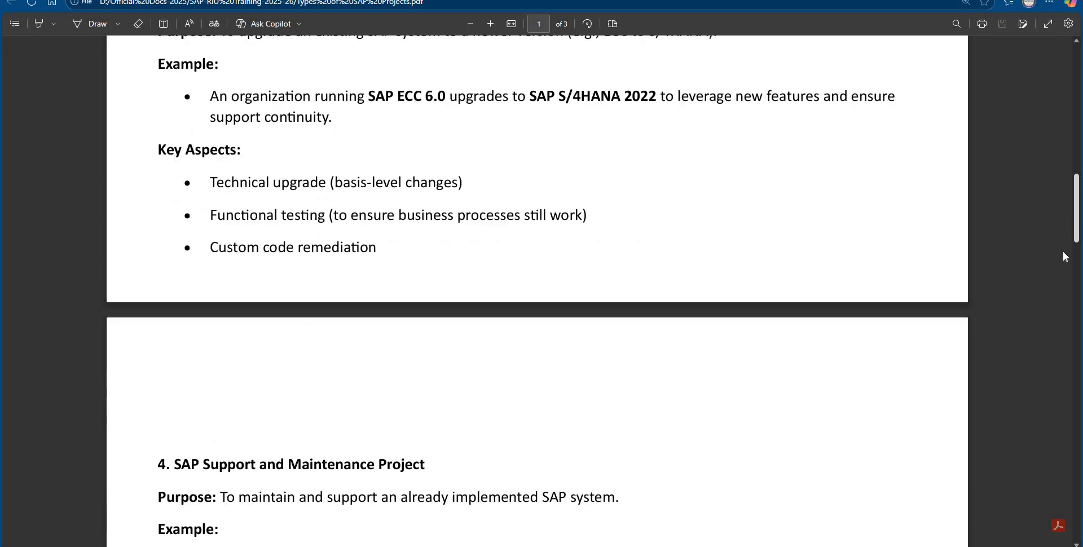
scroll(1061, 282, down, 3)
scroll(1059, 300, down, 3)
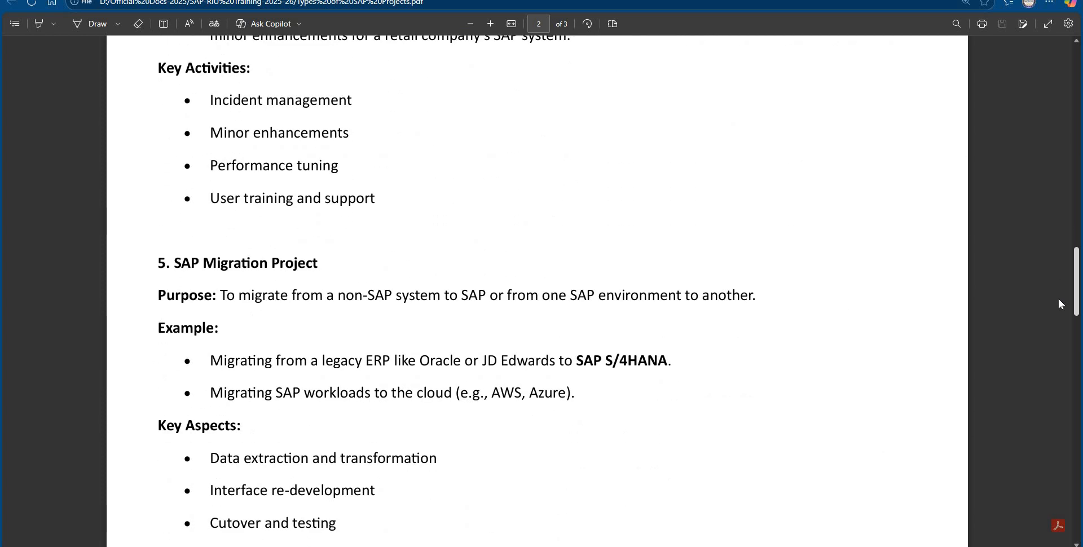
scroll(1056, 345, down, 6)
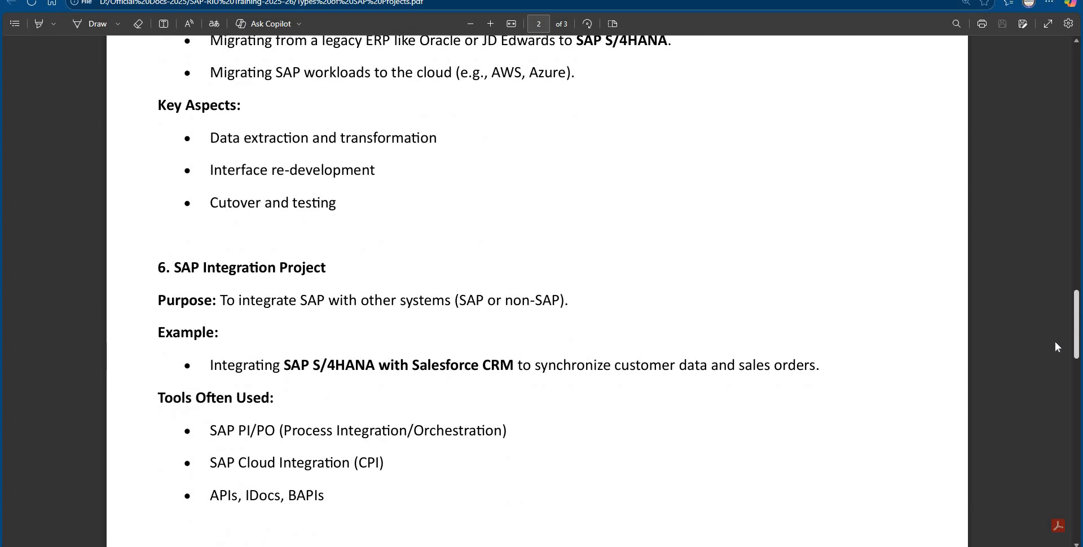
scroll(1050, 403, down, 8)
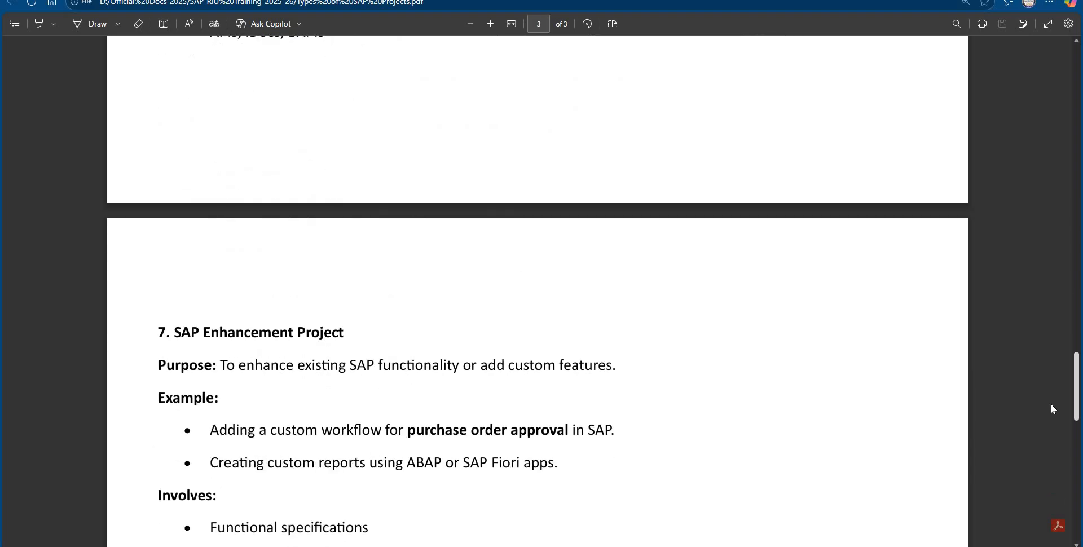
scroll(1044, 452, down, 6)
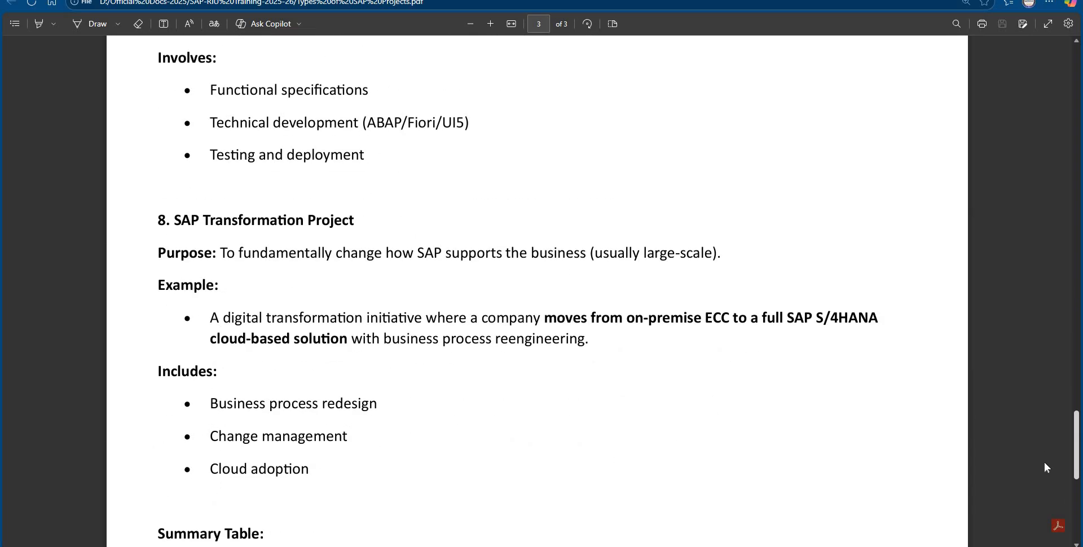
scroll(1043, 497, down, 5)
scroll(1041, 520, down, 3)
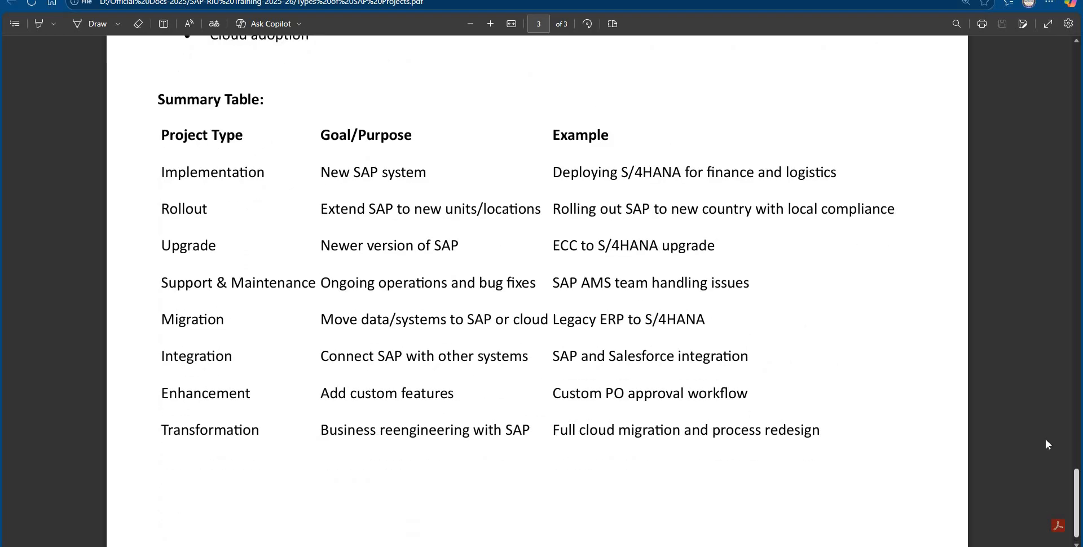
drag(1077, 490, 1080, 81)
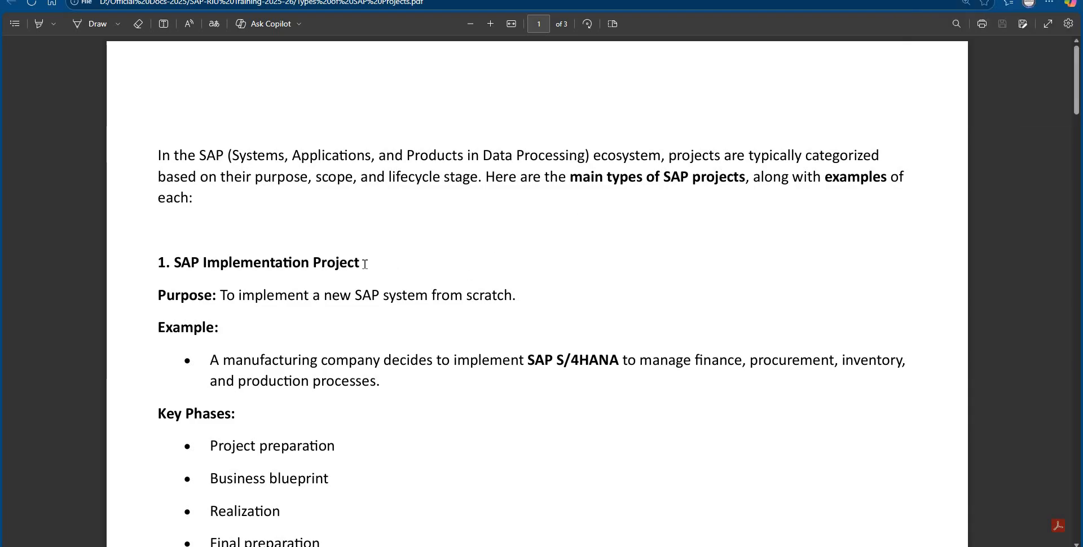
drag(364, 263, 170, 272)
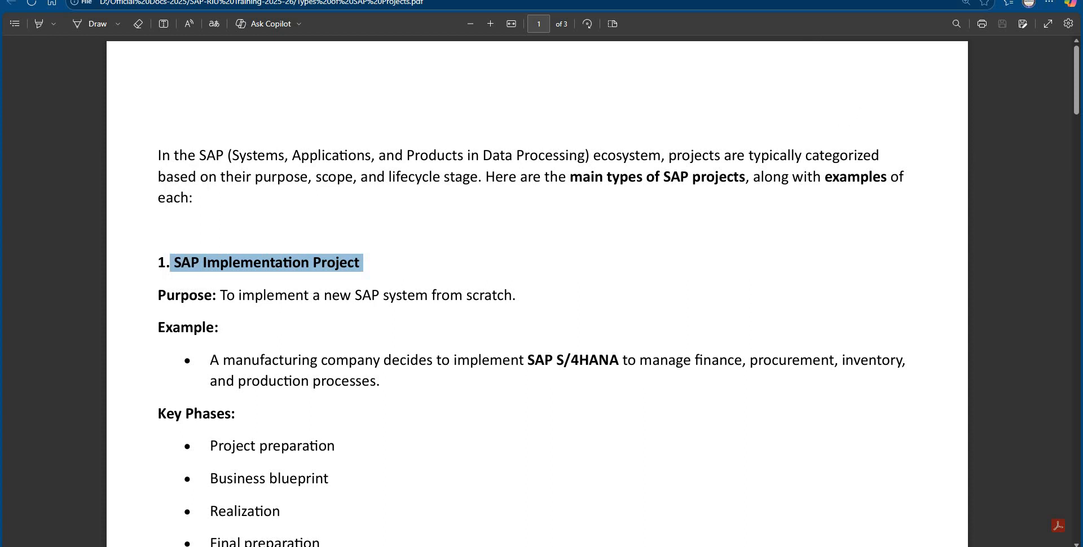
Step: Close the Types of SAP Projects PDF and show the Basic Configuration document in a maximized window
click(1044, 0)
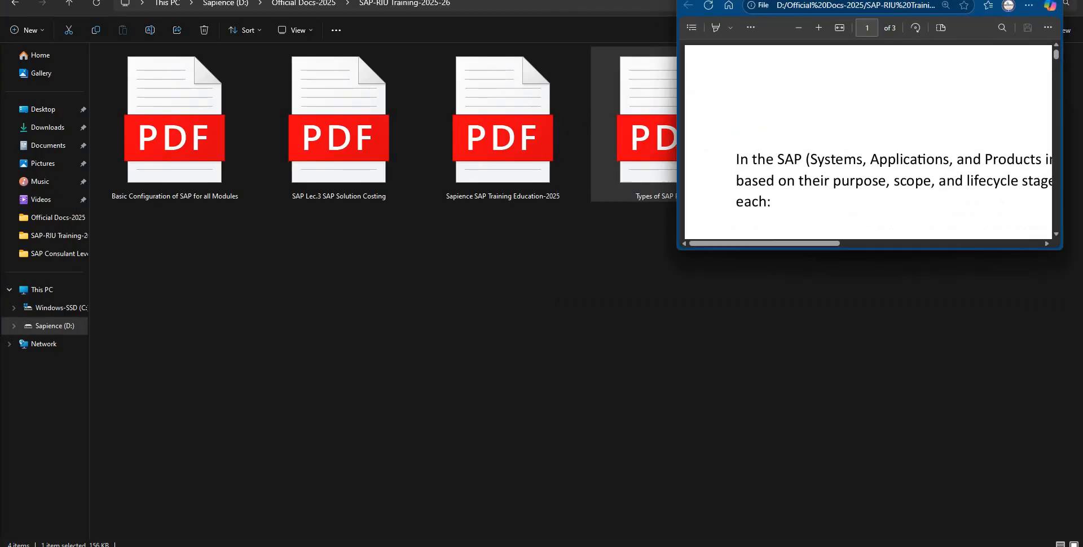
key(ctrl+w)
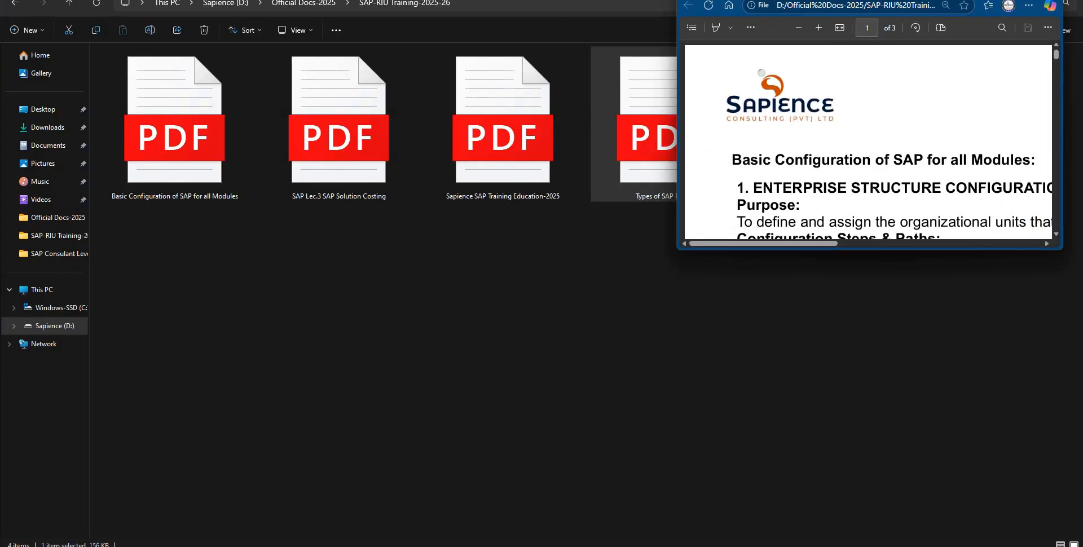
click(1022, 0)
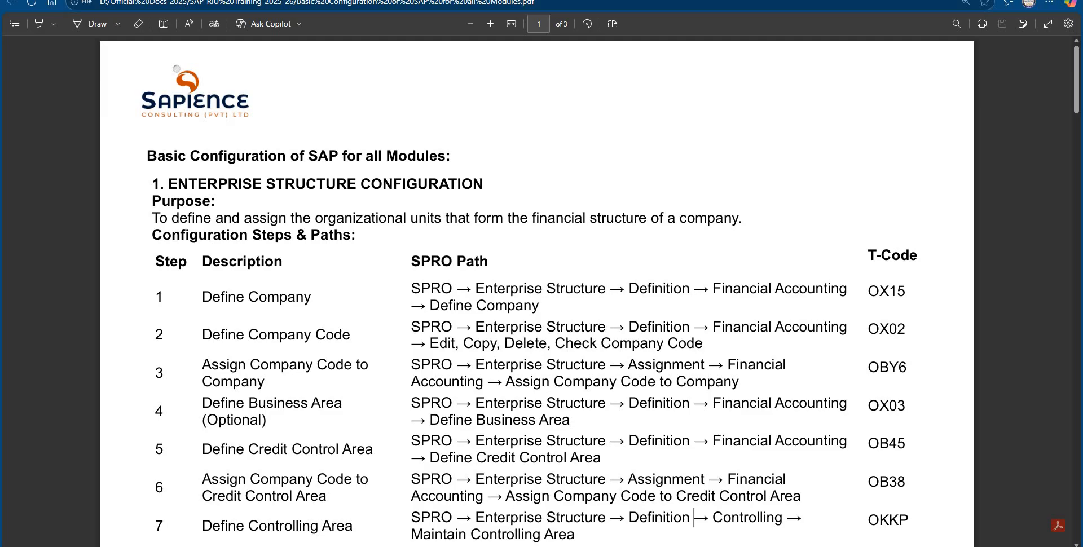
Step: Switch to Word and create a blank document in a maximized window
key(super)
text(word)
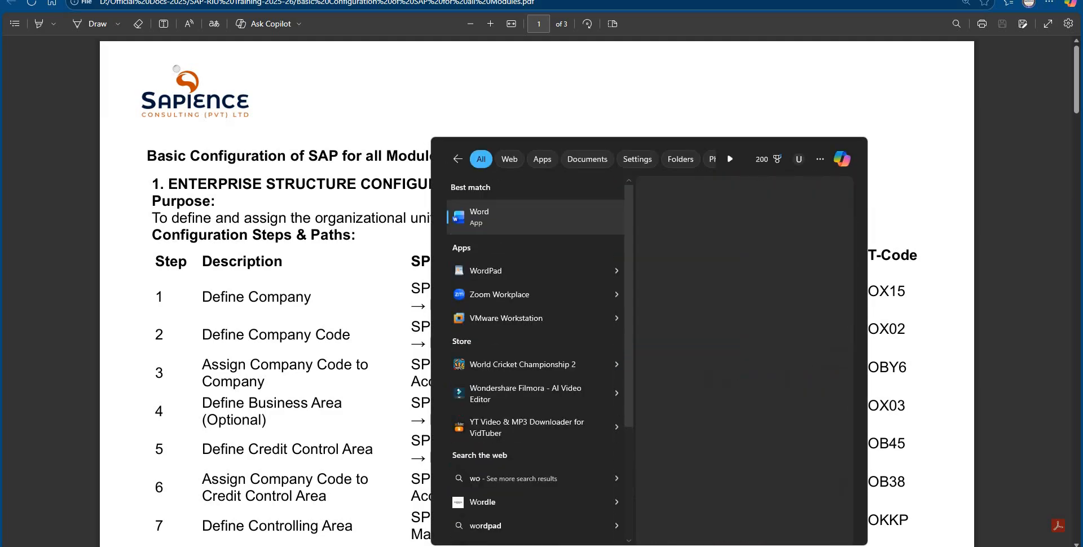
click(505, 220)
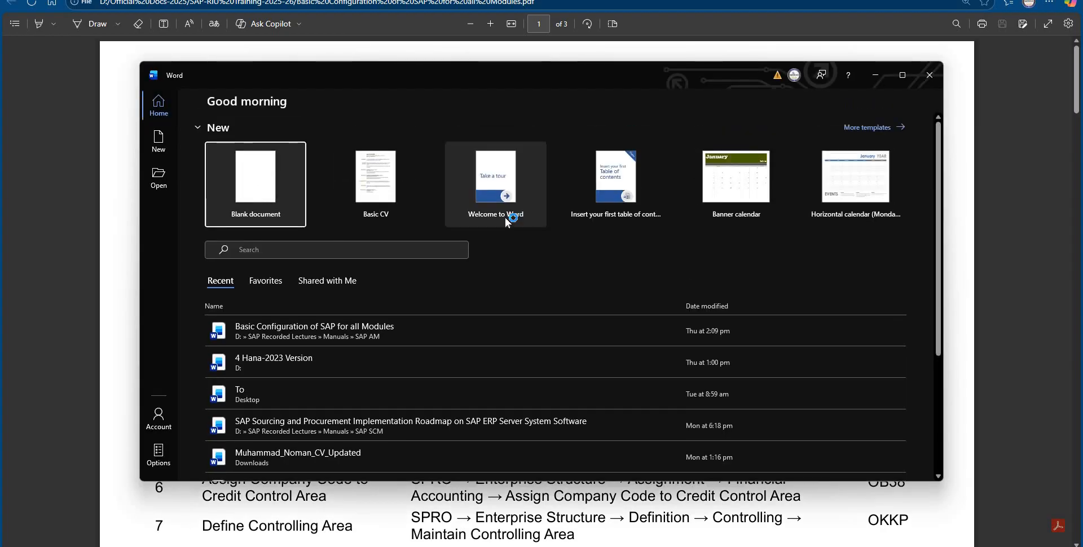
click(267, 186)
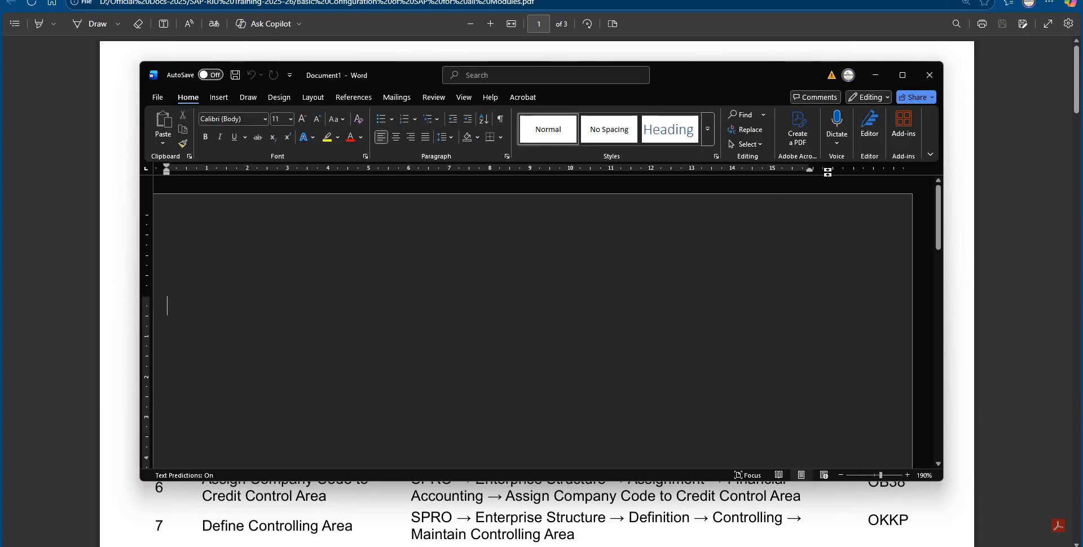
click(902, 75)
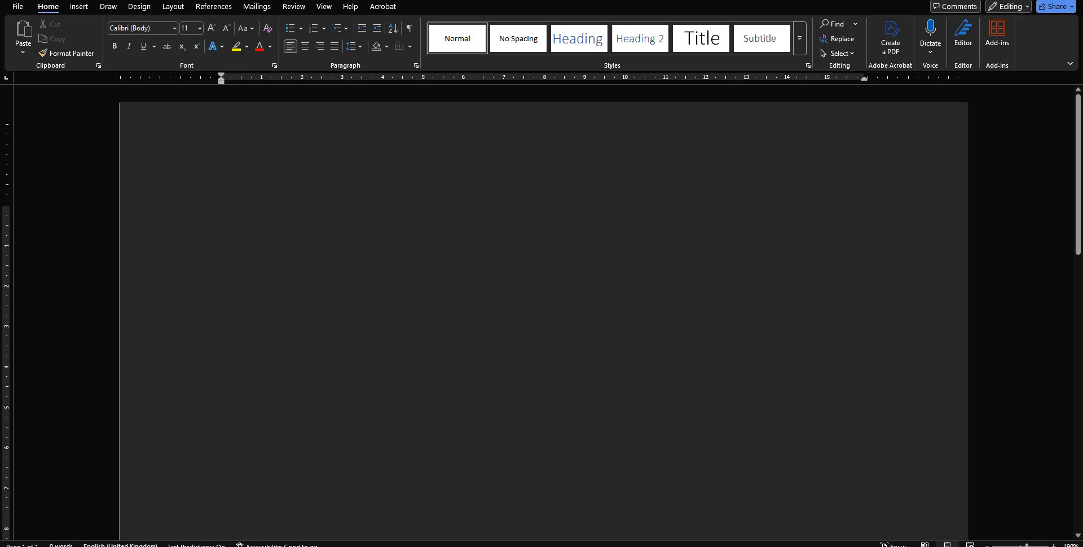
Step: Write "Enterprise Structure", "Fiscal Year" and "Posting Period" on separate lines of the blank document
text(Enterpri)
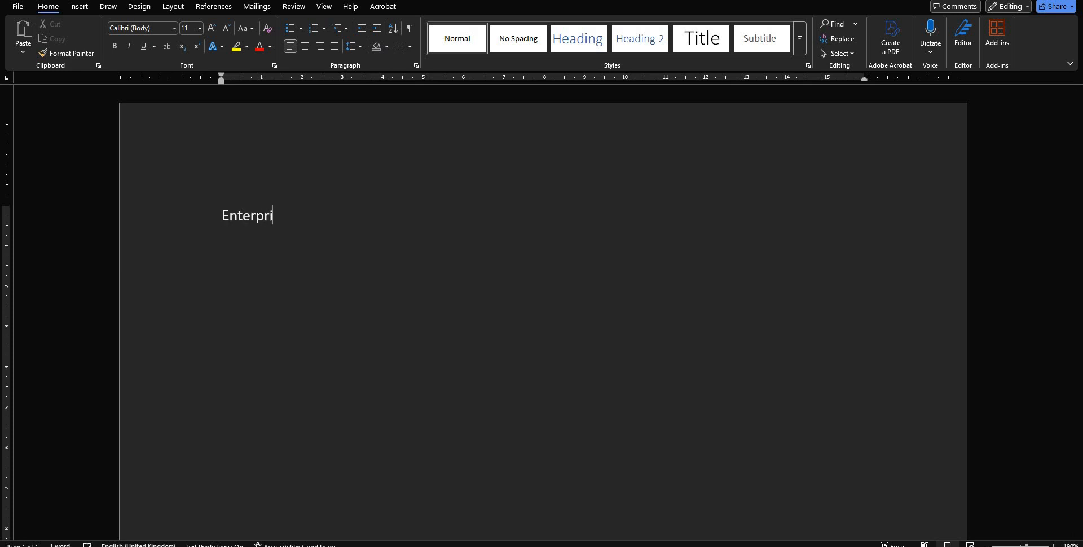
text(se Structure )
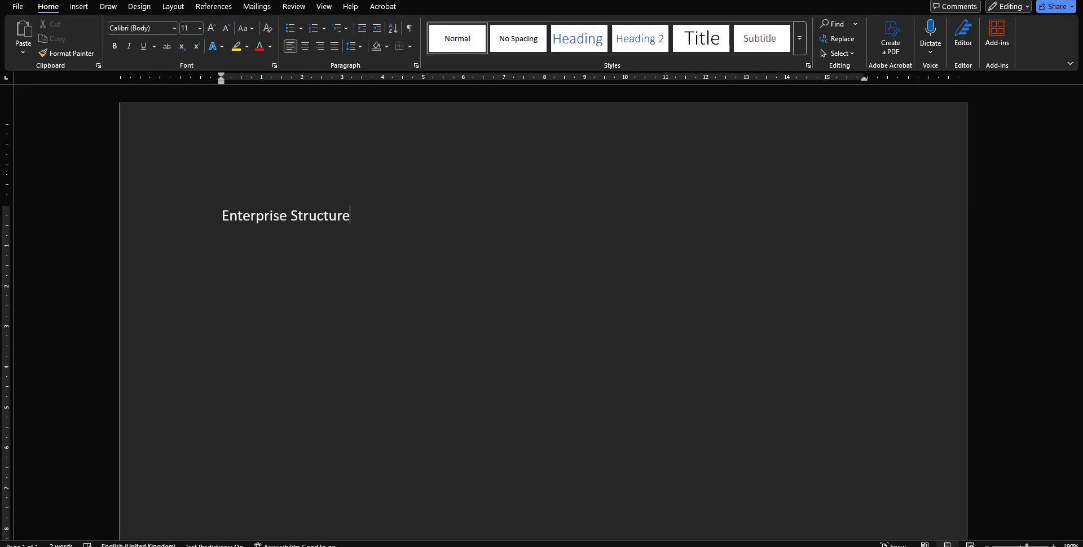
text(Fiscal Year)
key(Return)
text(Psoting)
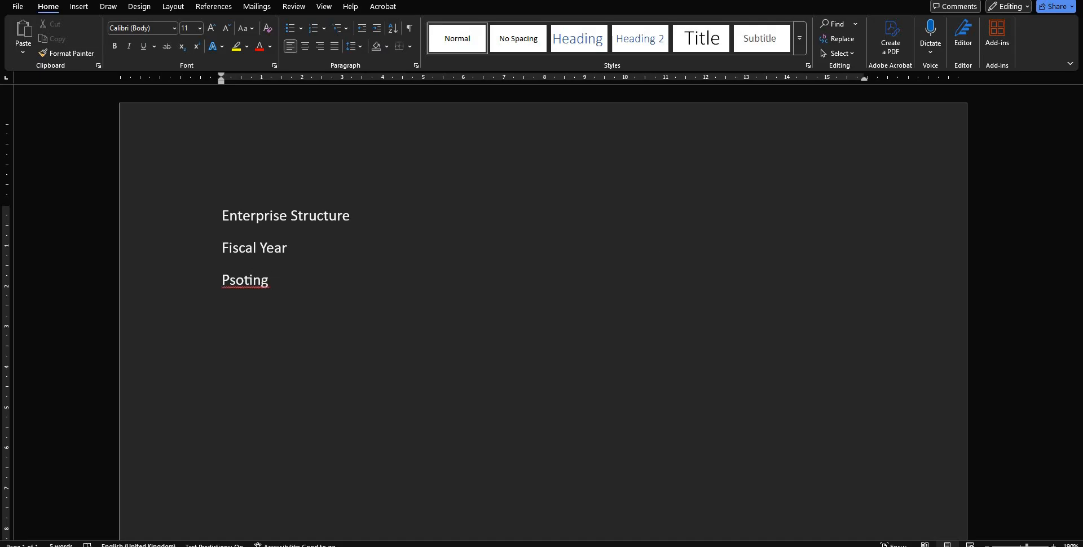
key(BackSpace)
key(BackSpace)
key(BackSpace)
key(BackSpace)
key(BackSpace)
key(BackSpace)
text(osting Period)
key(Return)
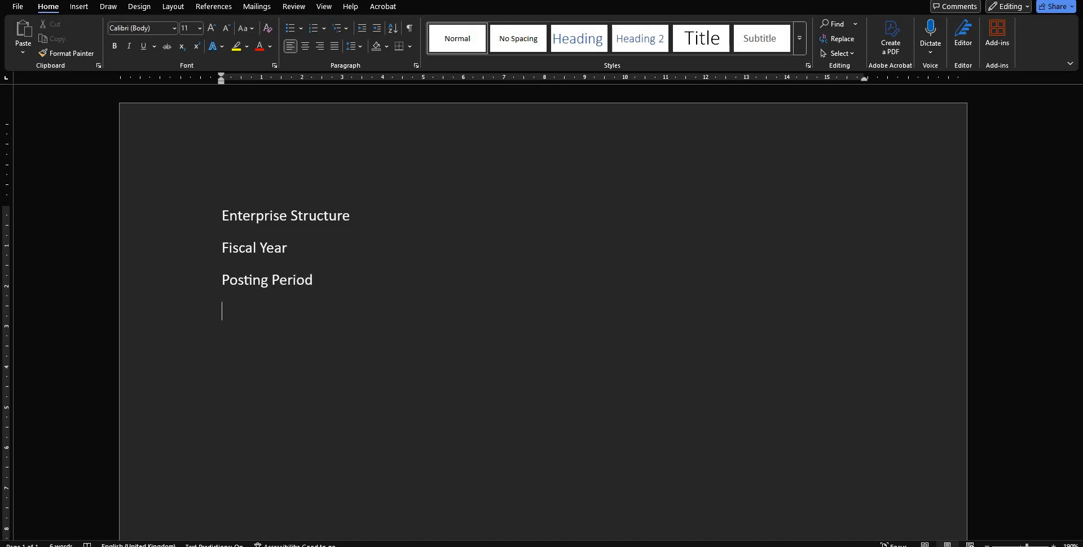
Step: Add the lines "Field Status Variant", "Tolerance" and "Document Number Range" to the list
text(Field Status)
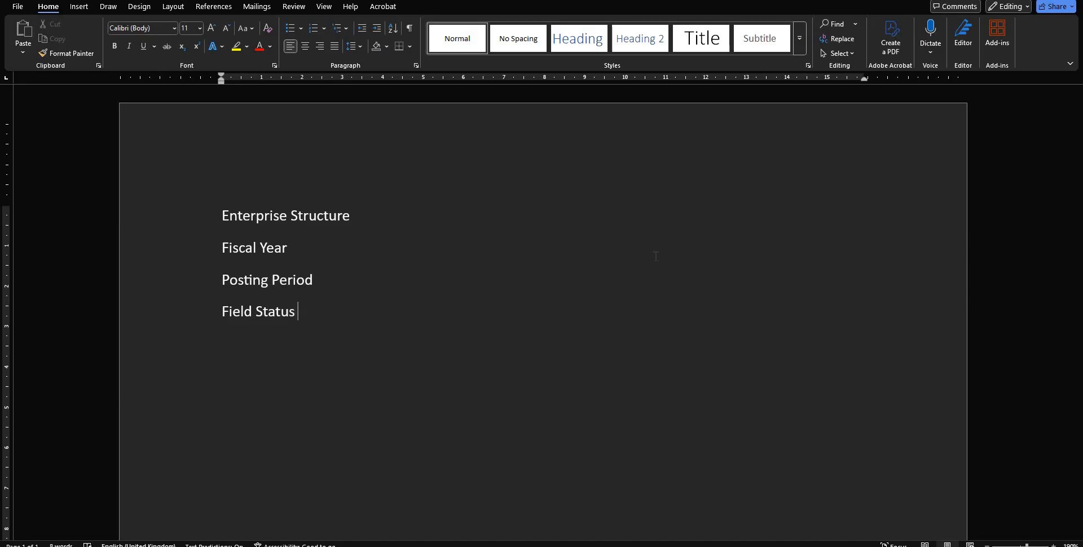
text( Variant)
key(Return)
text(Tolerance)
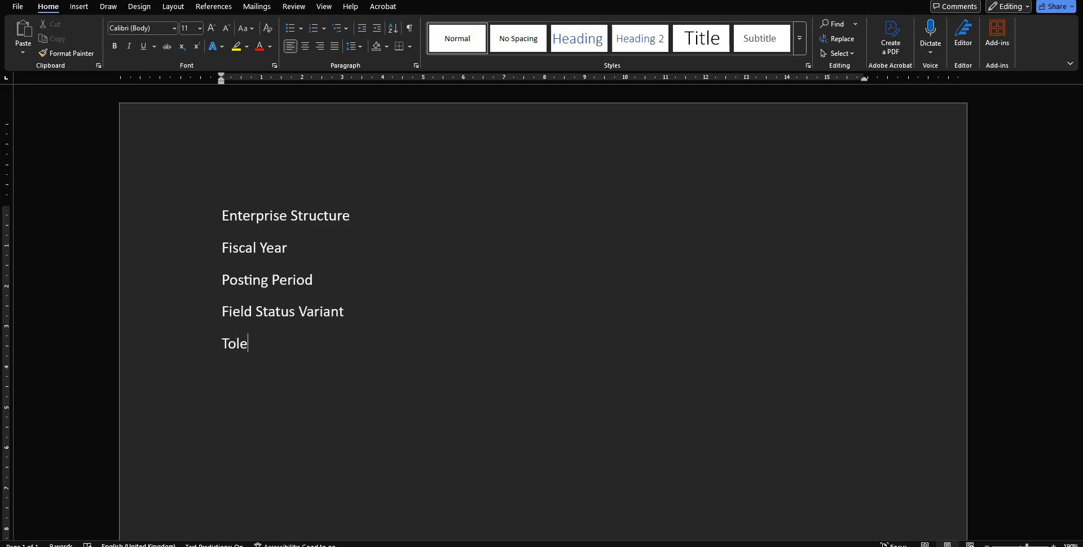
key(Return)
text(Doc)
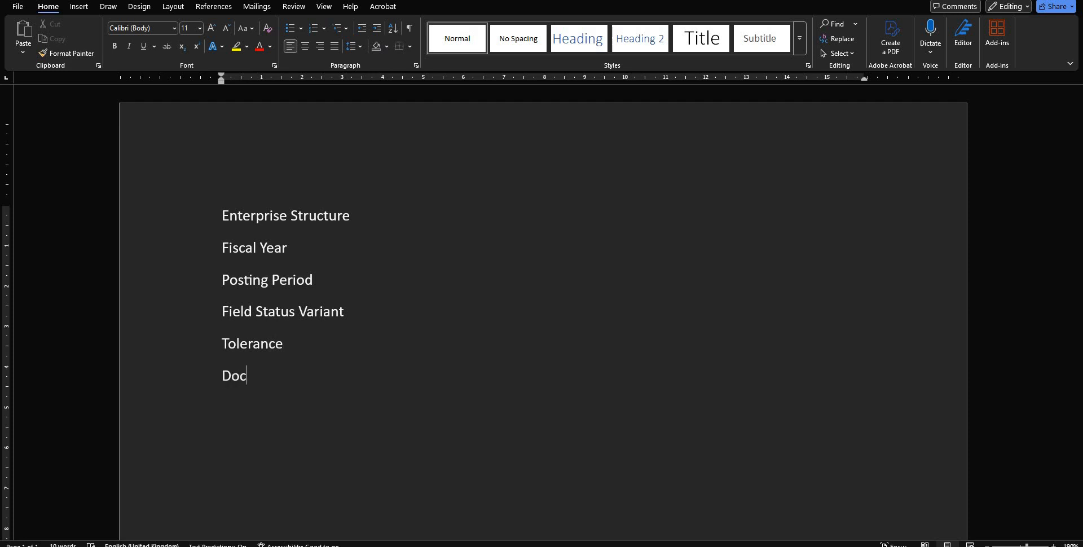
text(ument Number Range)
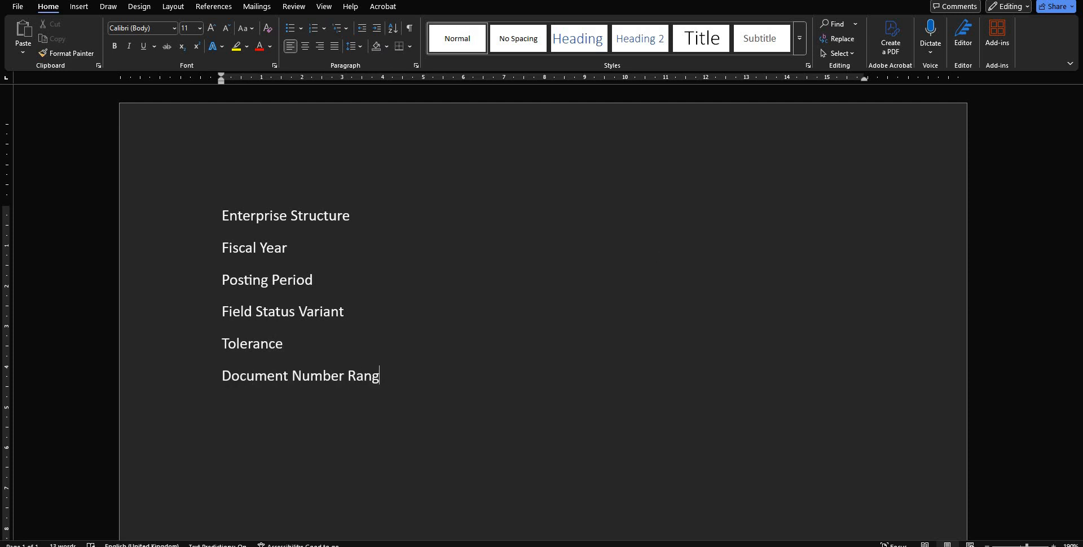
key(Return)
Step: Add the lines "Chart of Account", "Account Group" and "Controlling Area" to the list
text(Chart of Account)
key(Return)
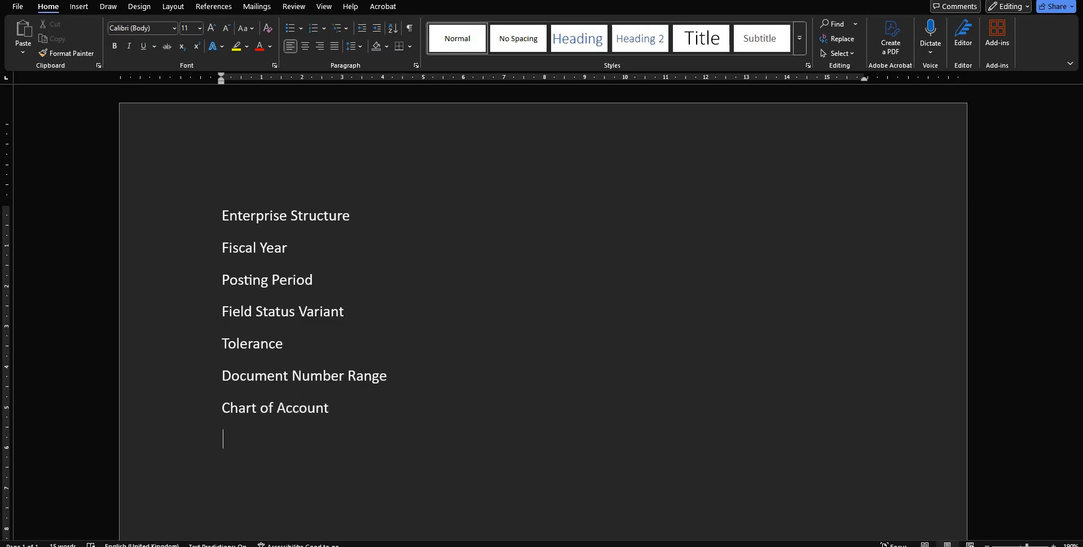
text(C)
key(BackSpace)
text(Account Grou)
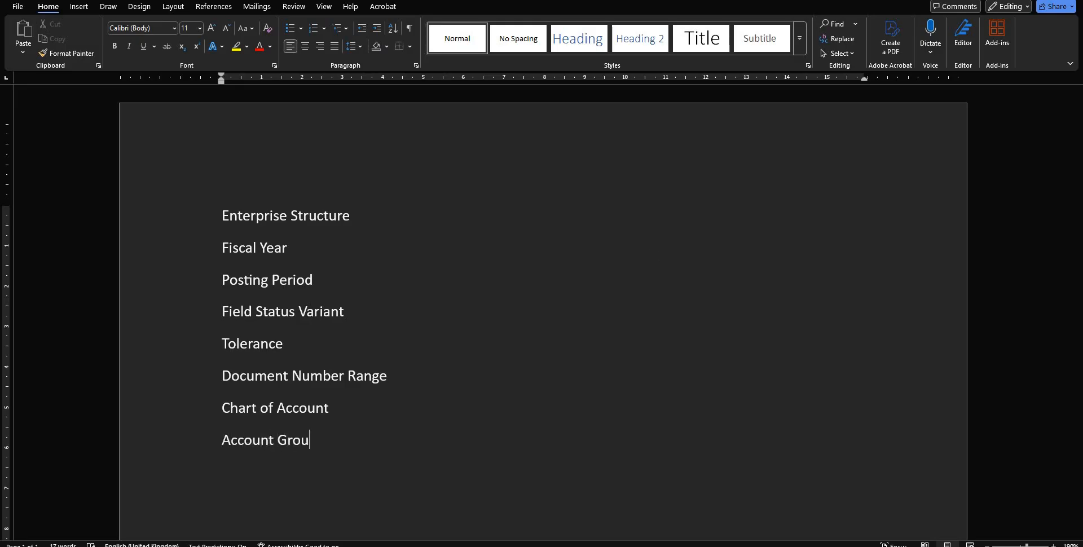
text(p)
key(Return)
text(Contro)
key(BackSpace)
text(olling A)
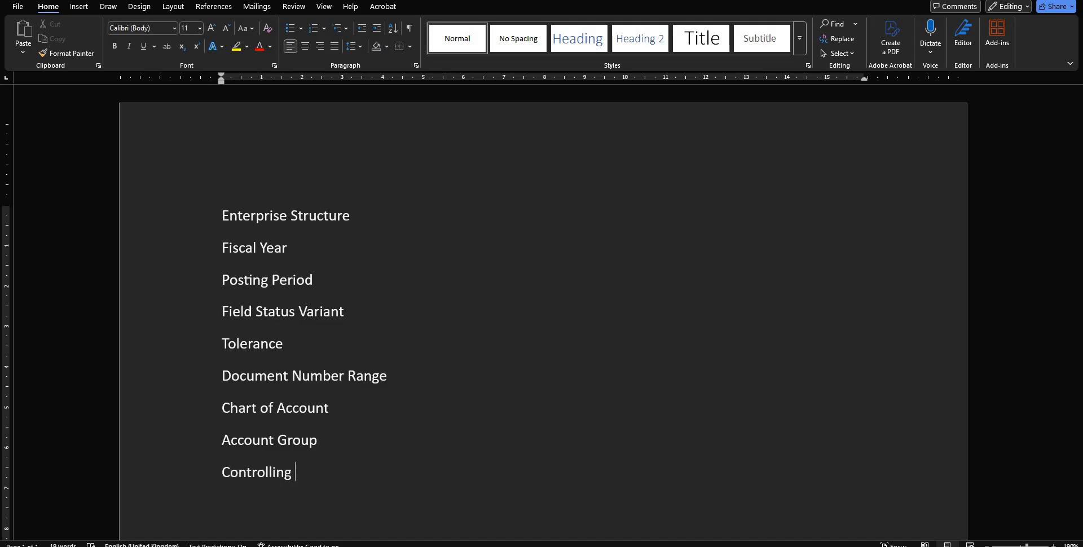
text(rea)
Step: Switch to the browser with the SAP certification search and open SAP Learning's Browse SAP Certifications page
key(alt+Tab)
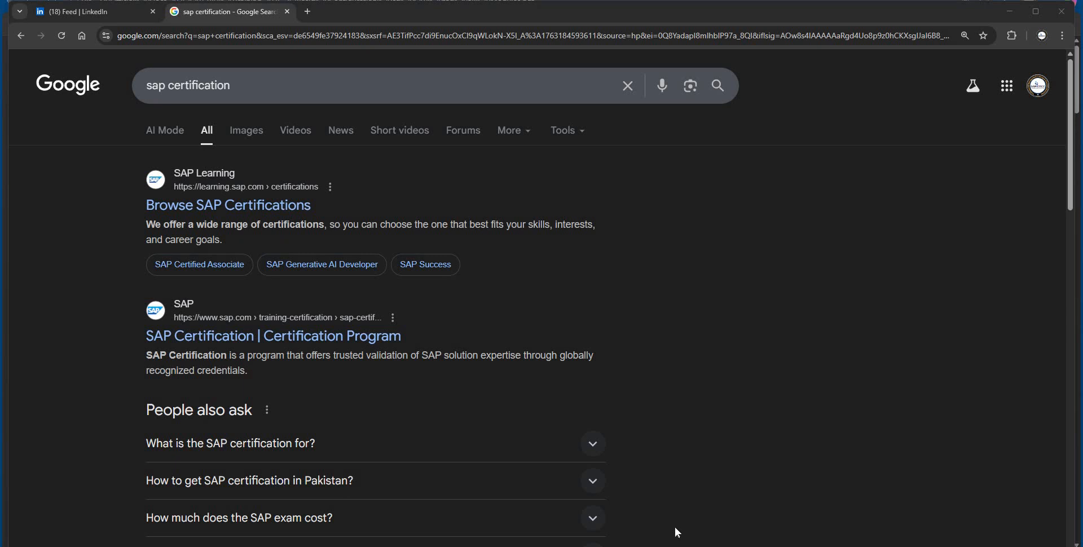
click(269, 206)
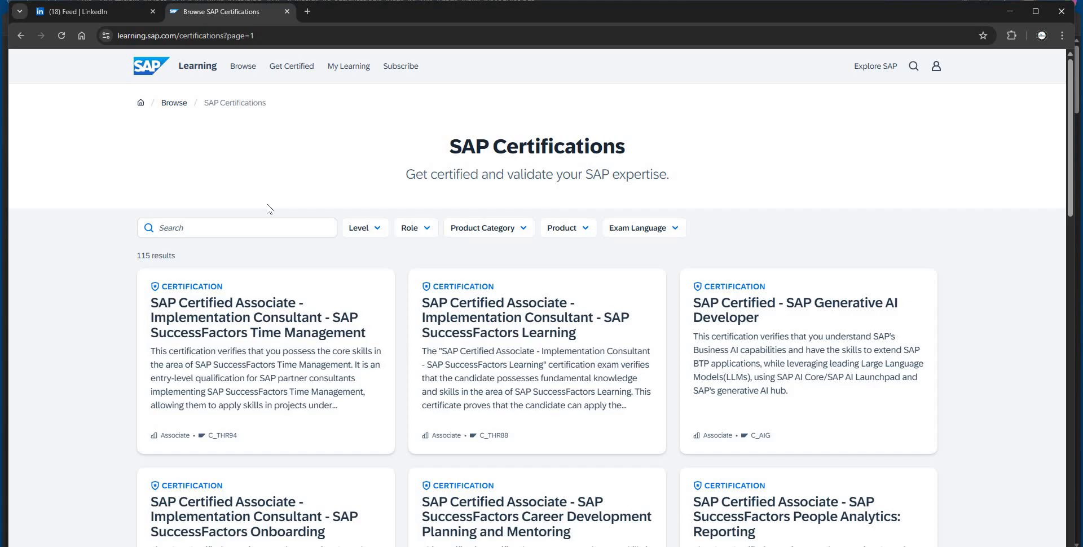
Step: Search the SAP certifications for "FIn" and open the SAP S/4HANA Cloud Private Edition, Financial Accounting certification
click(210, 226)
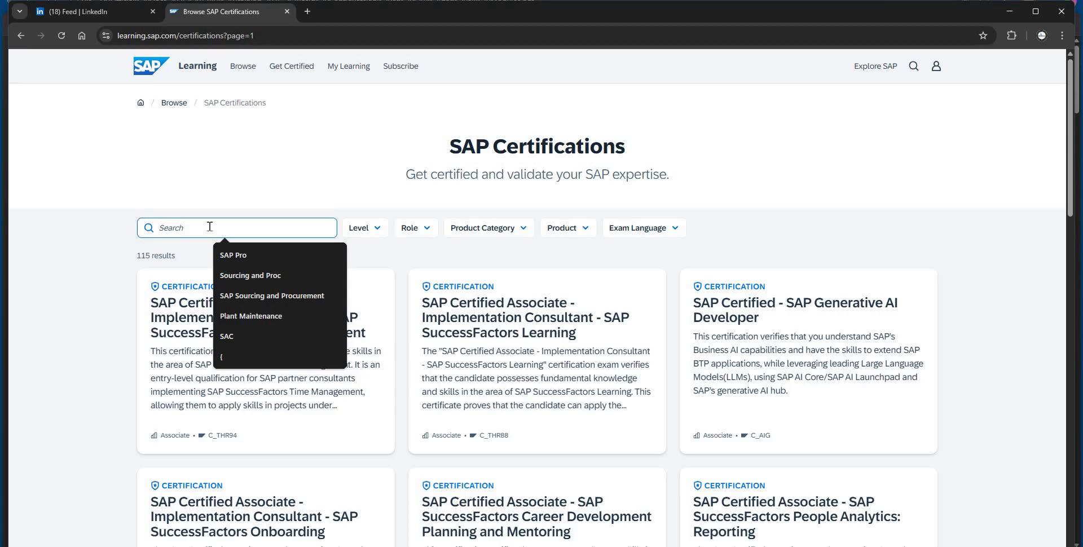
text(FIn)
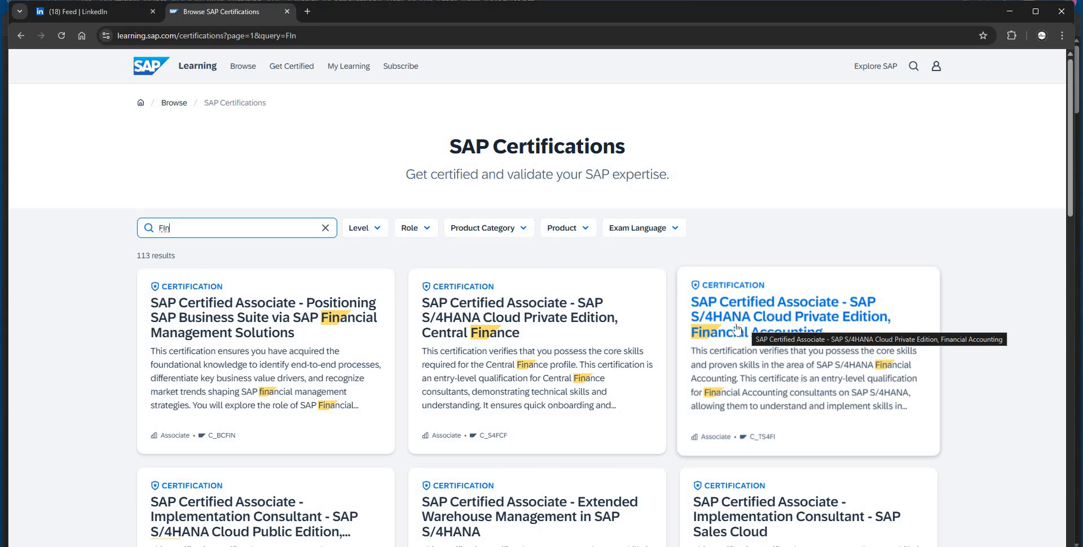
click(763, 318)
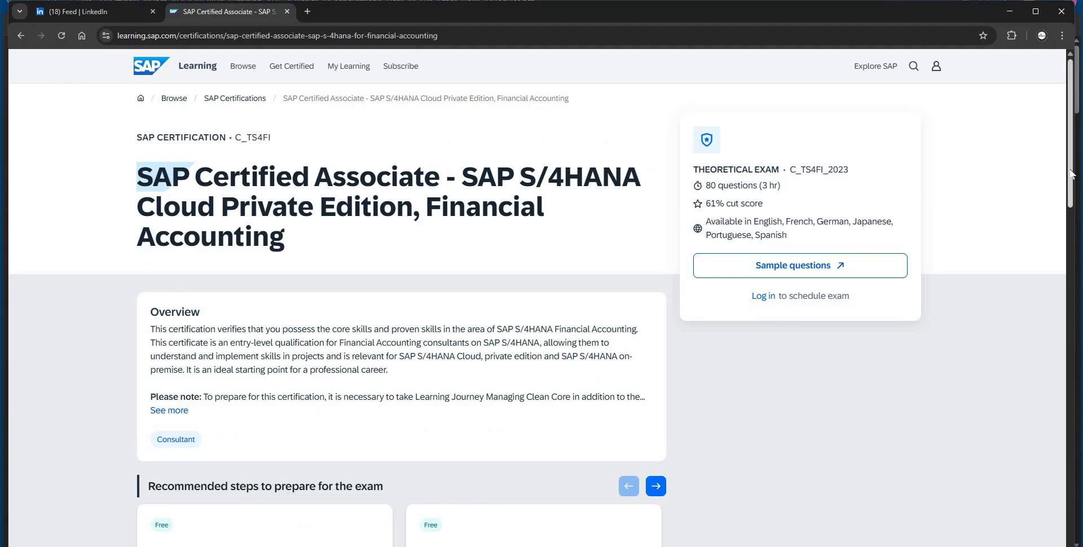
Step: Expand and review the full list of topics covered in the Financial Accounting exam, and highlight its cut score
drag(1067, 212, 1045, 330)
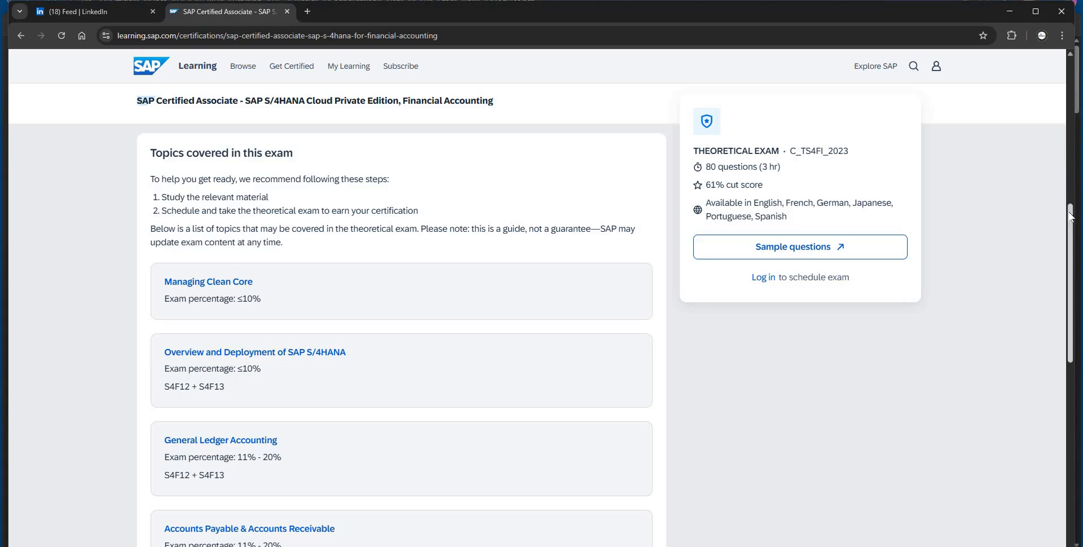
scroll(1066, 265, down, 2)
scroll(1065, 274, down, 1)
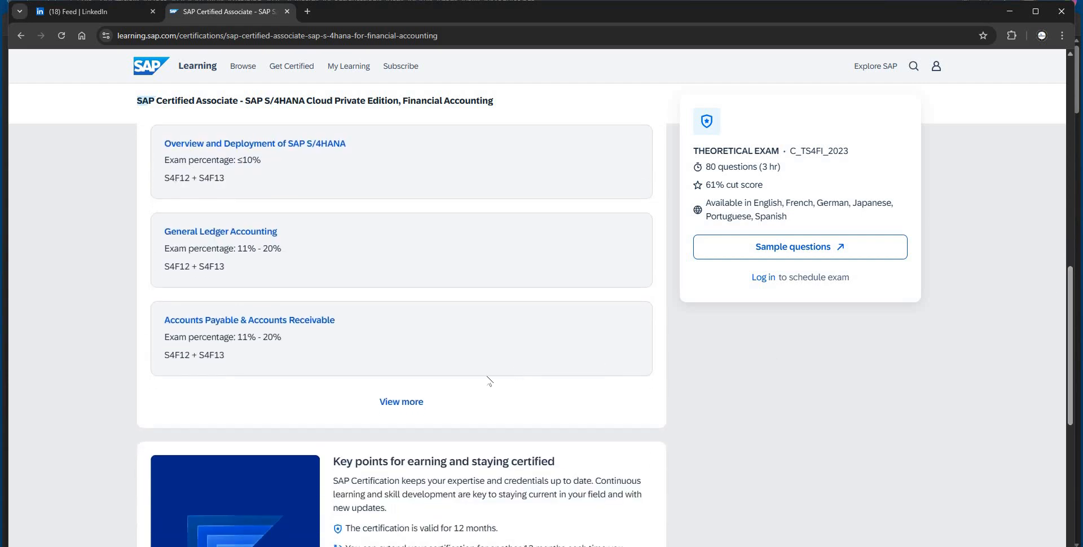
click(412, 403)
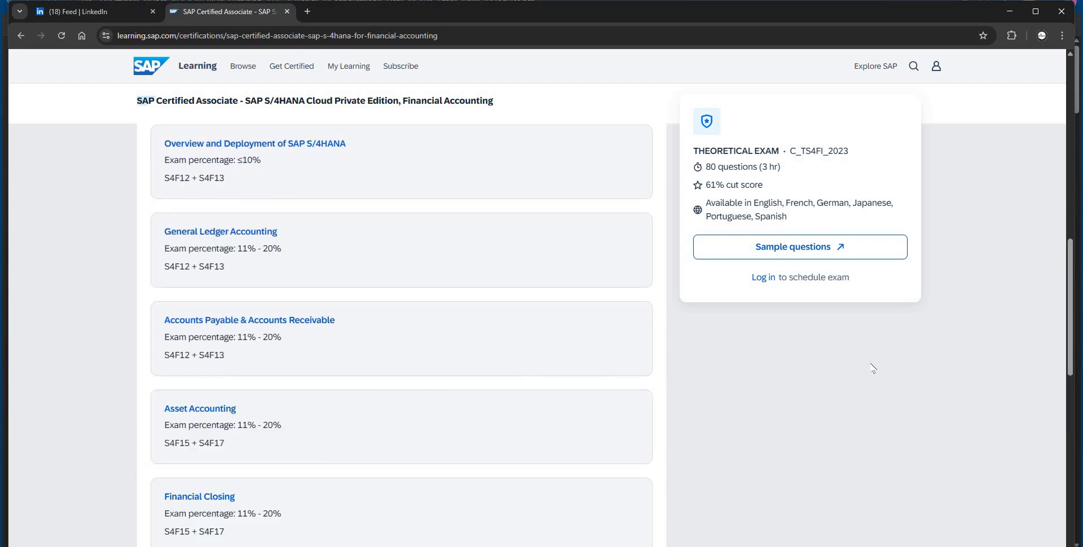
drag(1074, 290, 1071, 335)
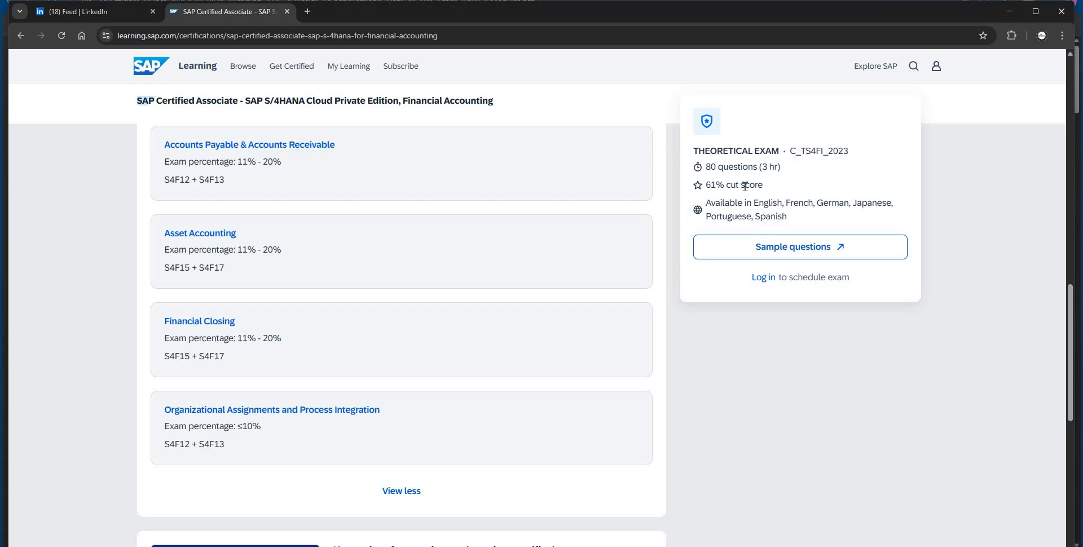
drag(706, 186, 769, 193)
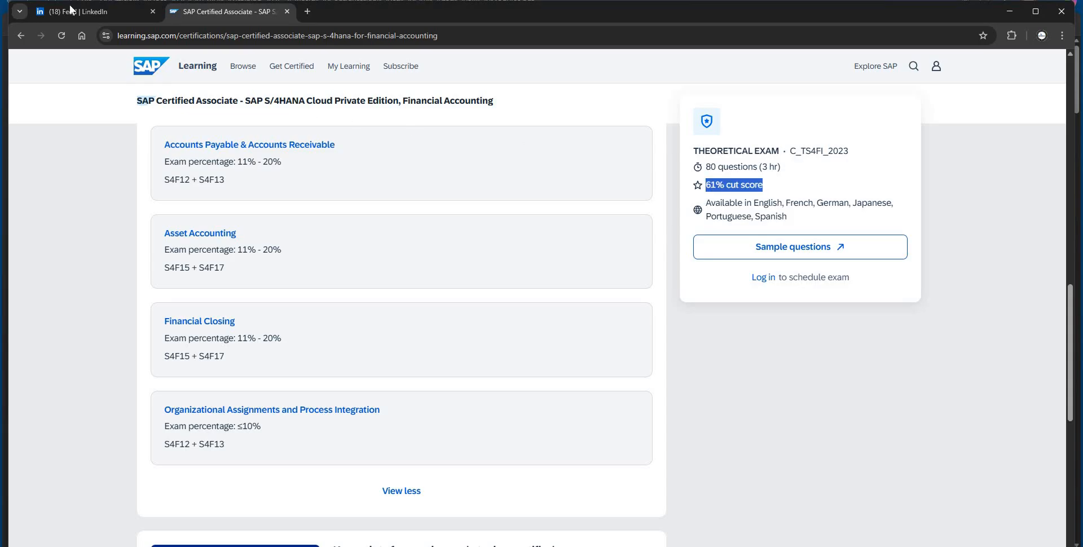
Step: Return to the certifications list, search for "Management Accountin" and open the SAP S/4HANA Cloud Private Edition for Management Accounting certification
click(21, 36)
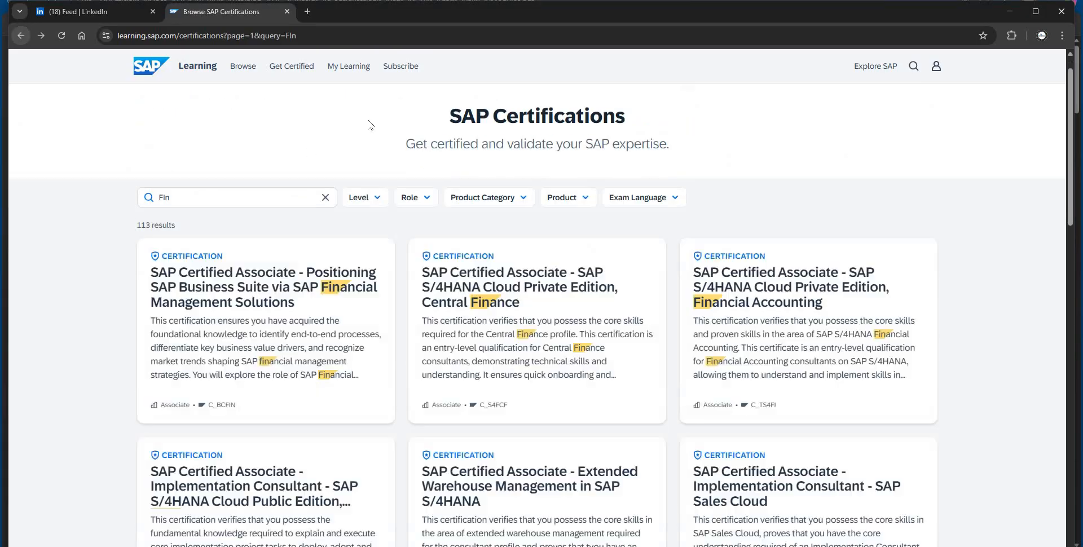
click(216, 182)
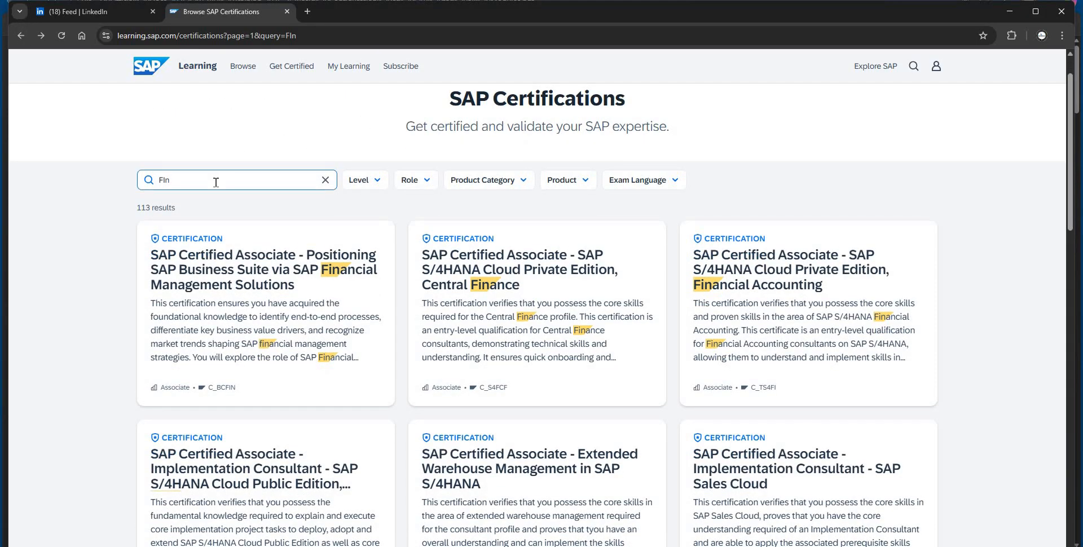
key(BackSpace)
key(BackSpace)
key(BackSpace)
text(Mana)
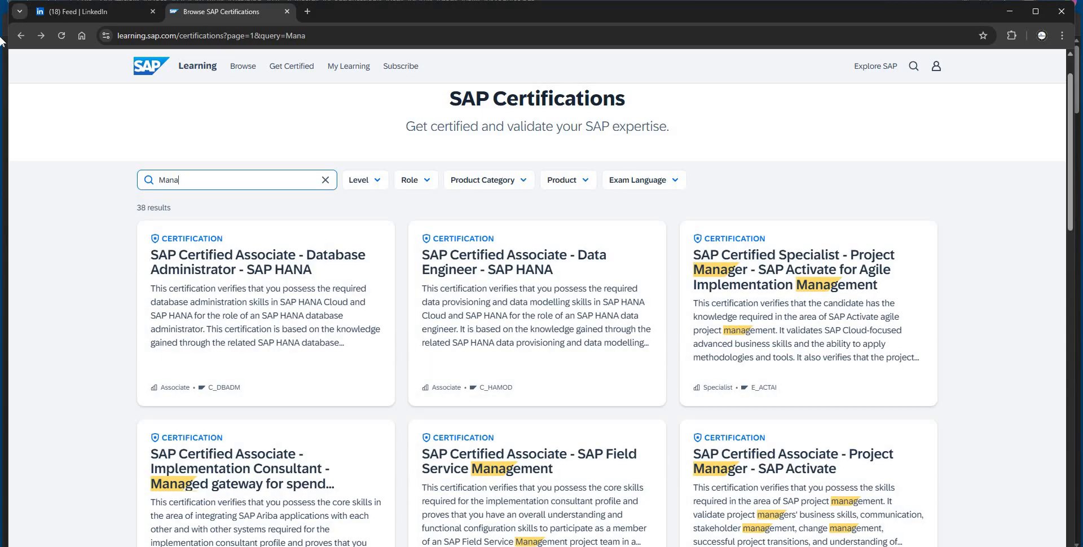
text(gement)
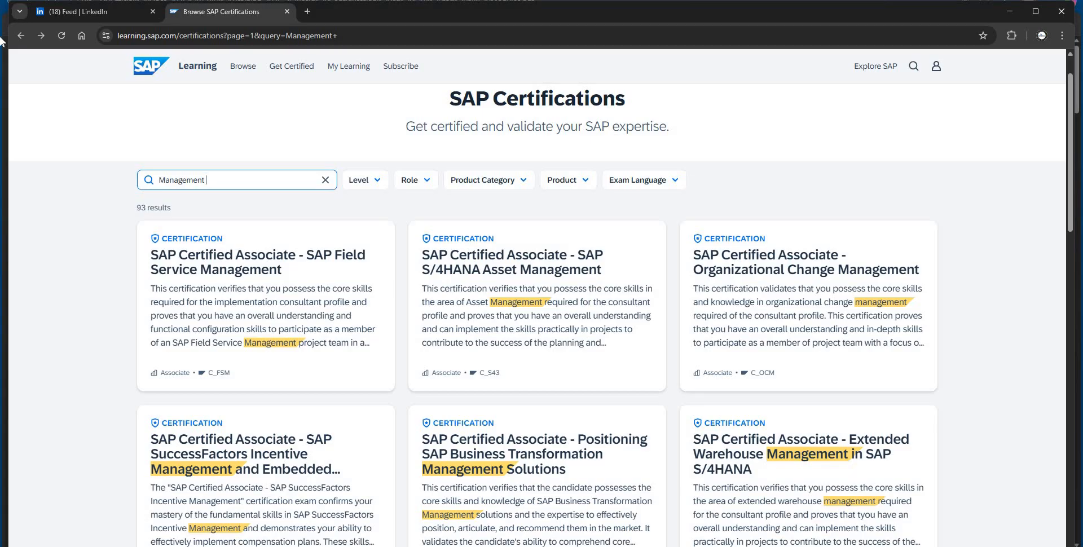
text(Accountin)
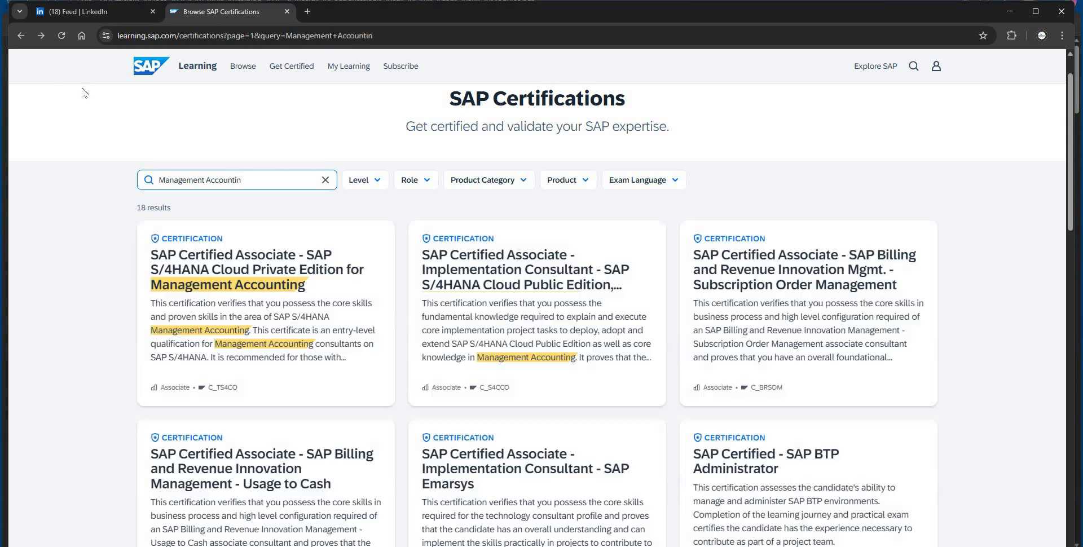
click(230, 269)
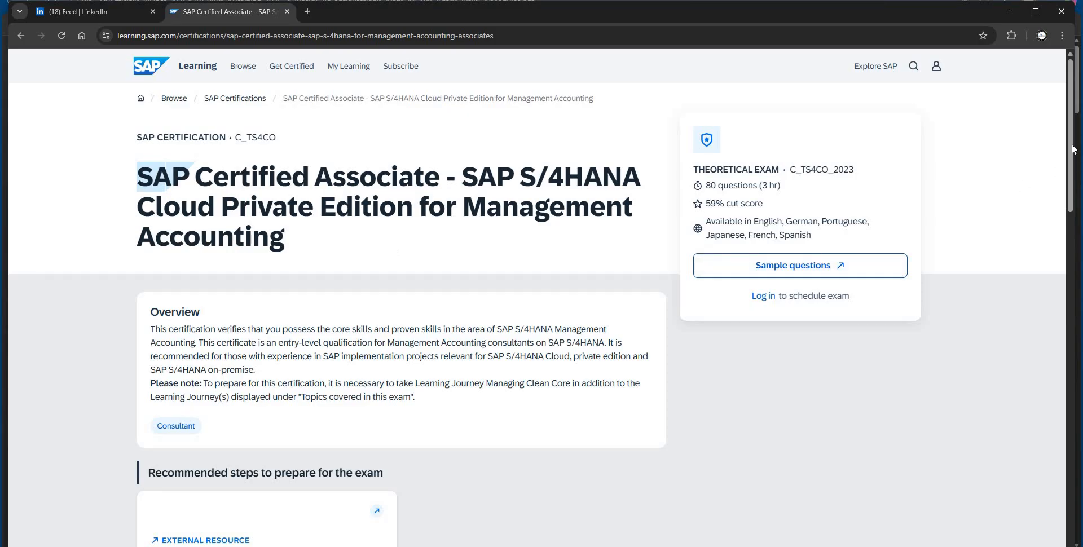
Step: Expand the list of topics covered in the Management Accounting exam and read through all of them
scroll(1076, 226, down, 6)
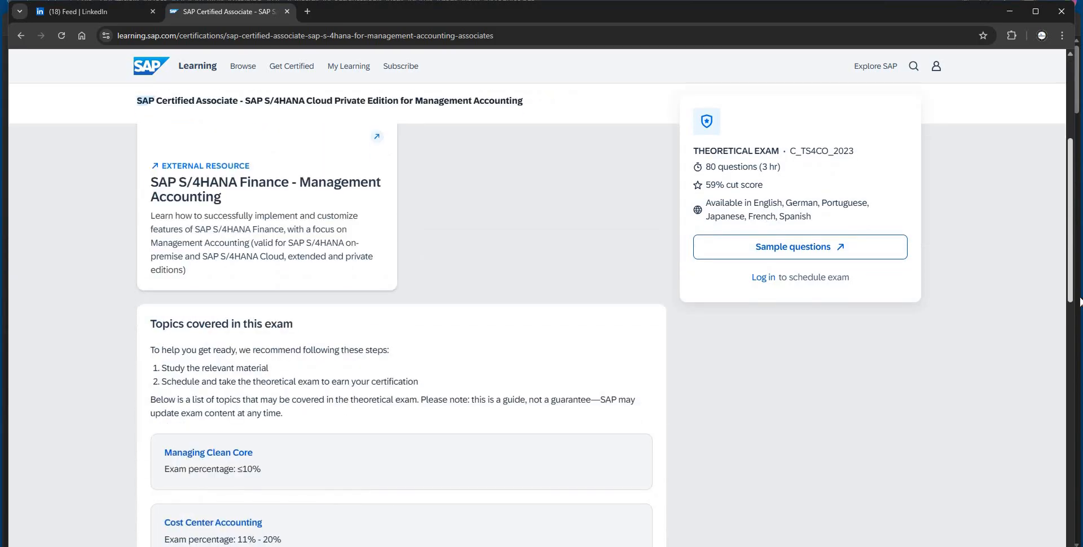
scroll(1079, 301, down, 4)
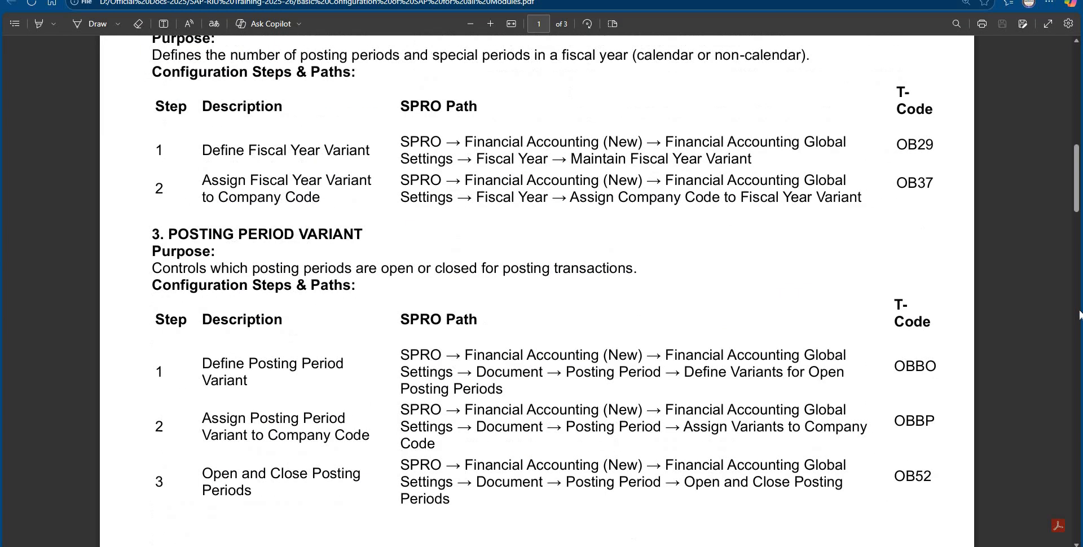
scroll(826, 462, down, 10)
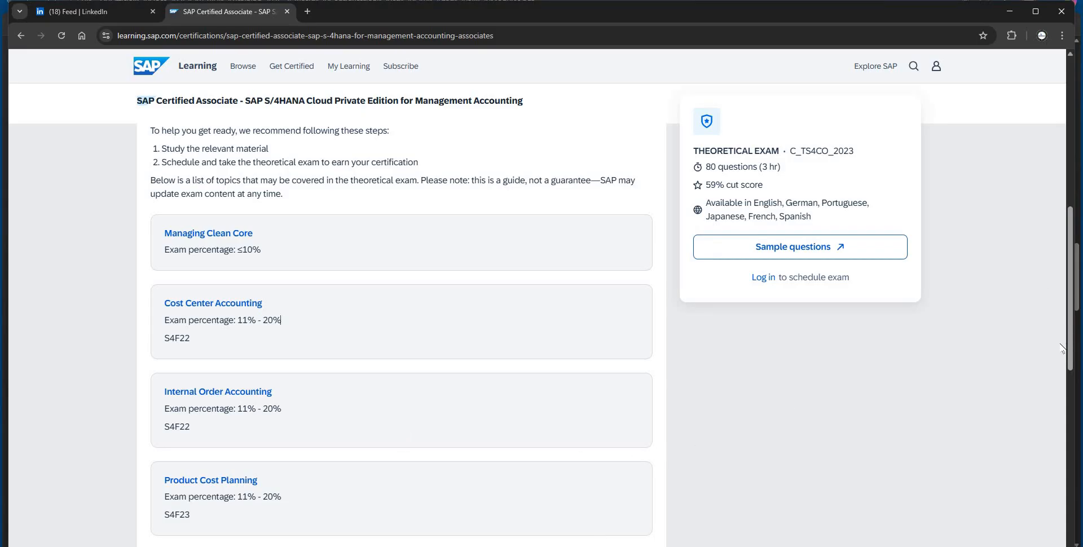
scroll(1065, 412, down, 3)
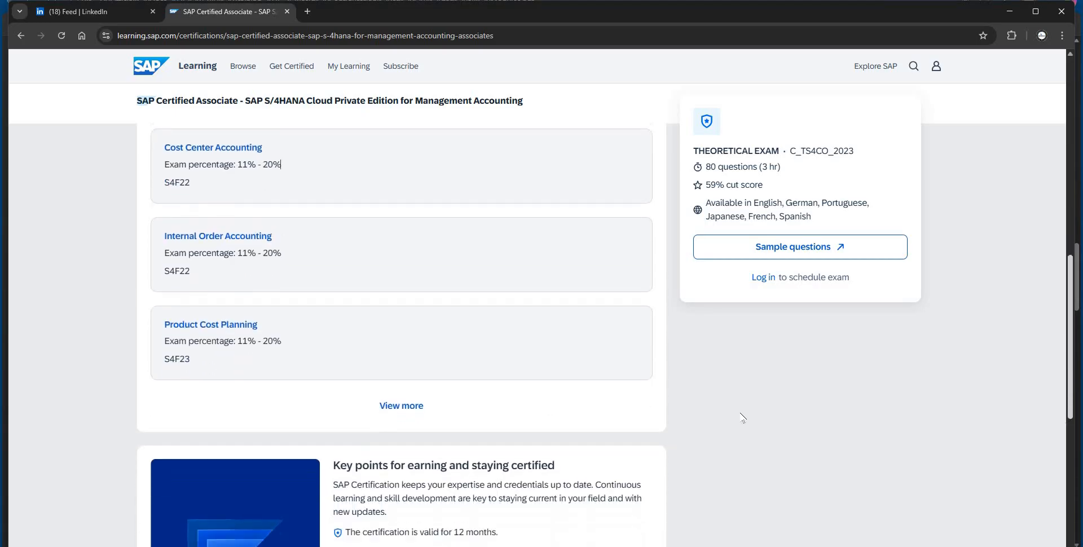
click(406, 406)
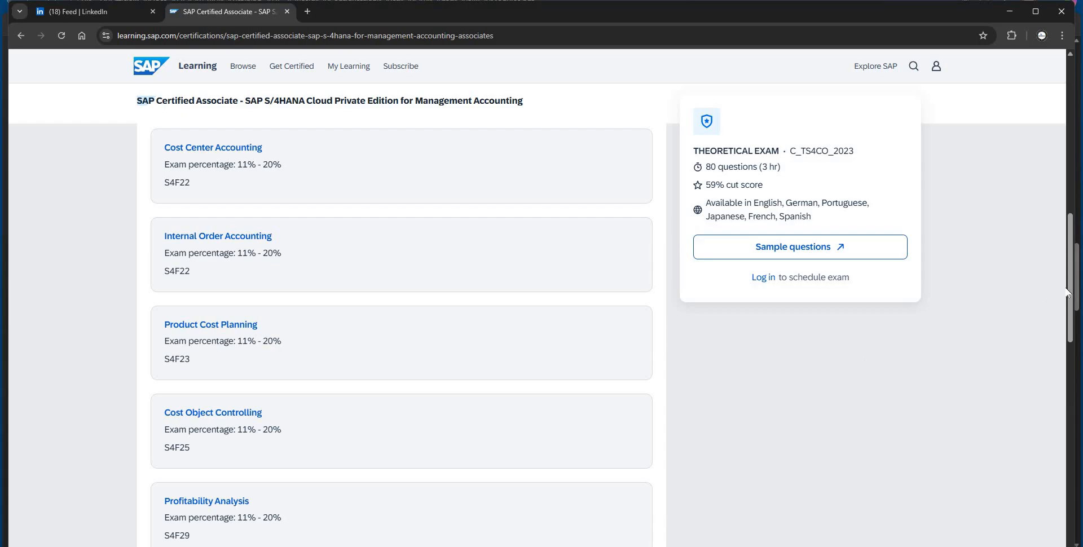
drag(1067, 292, 1070, 370)
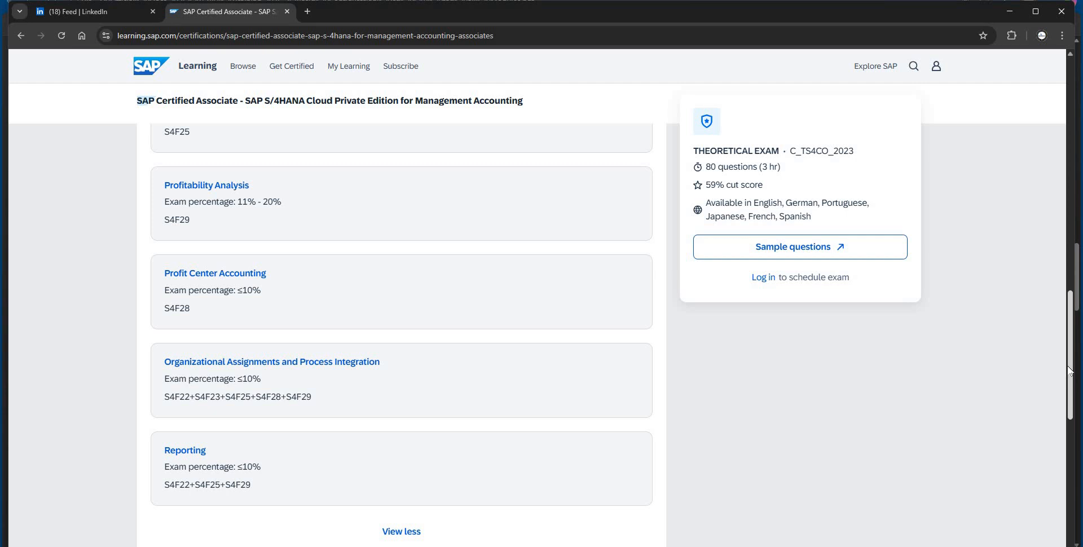
drag(1070, 371, 1058, 62)
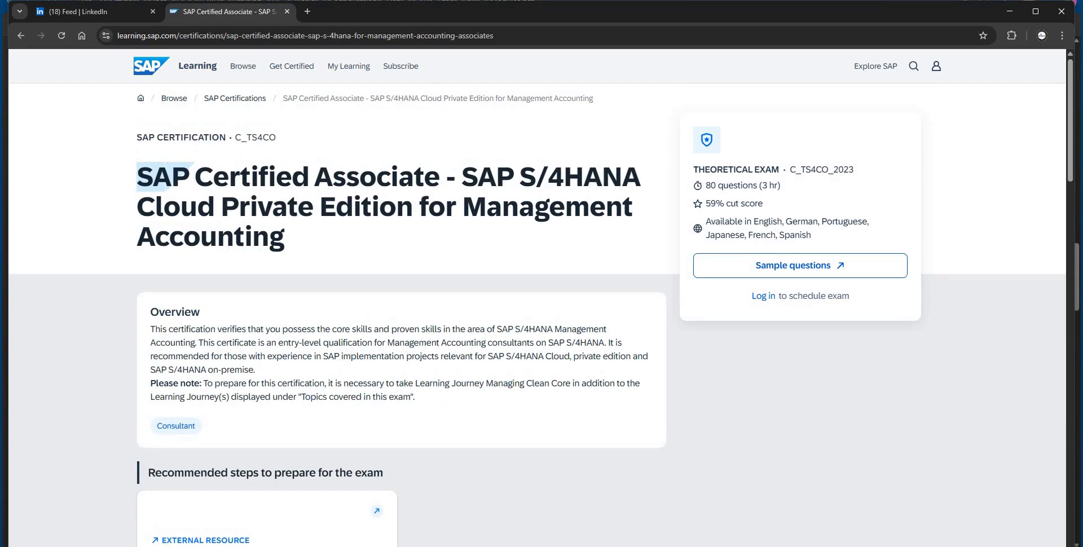
Step: Return to the certifications list, replace the search with "Sourcing" and open the SAP S/4HANA Cloud Private Edition, Sourcing and Procurement certification
click(21, 36)
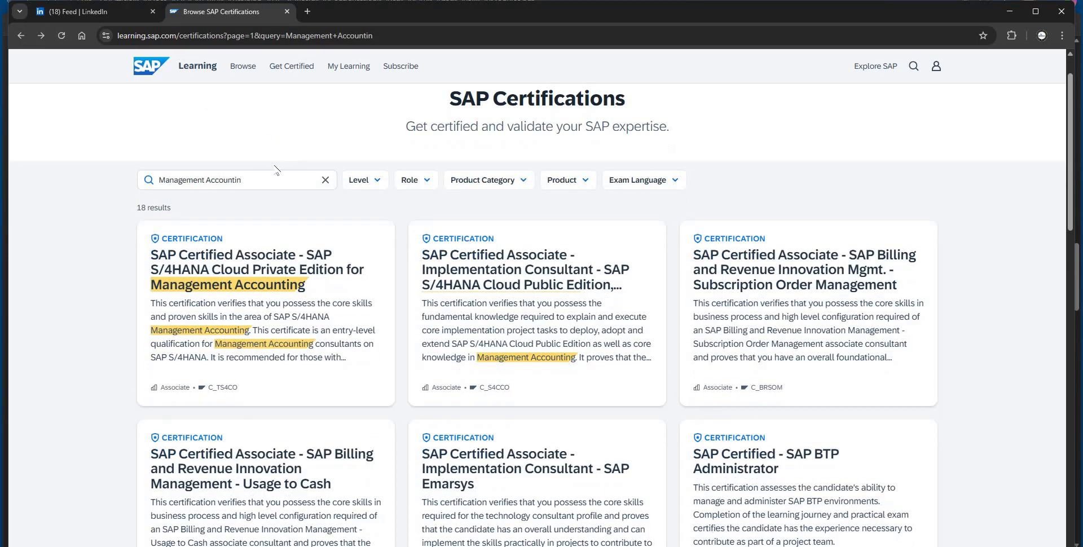
click(325, 180)
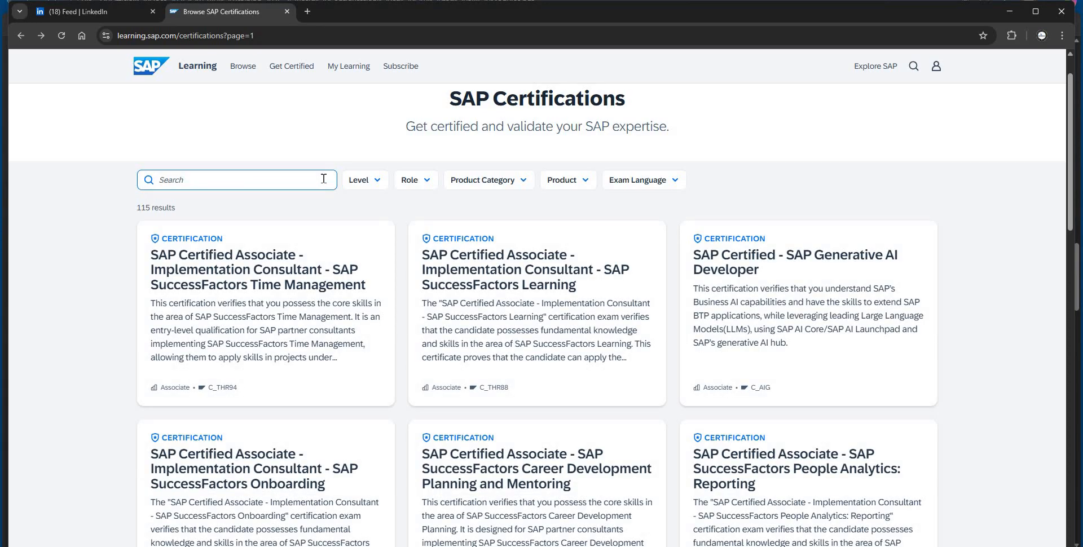
scroll(323, 182, down, 7)
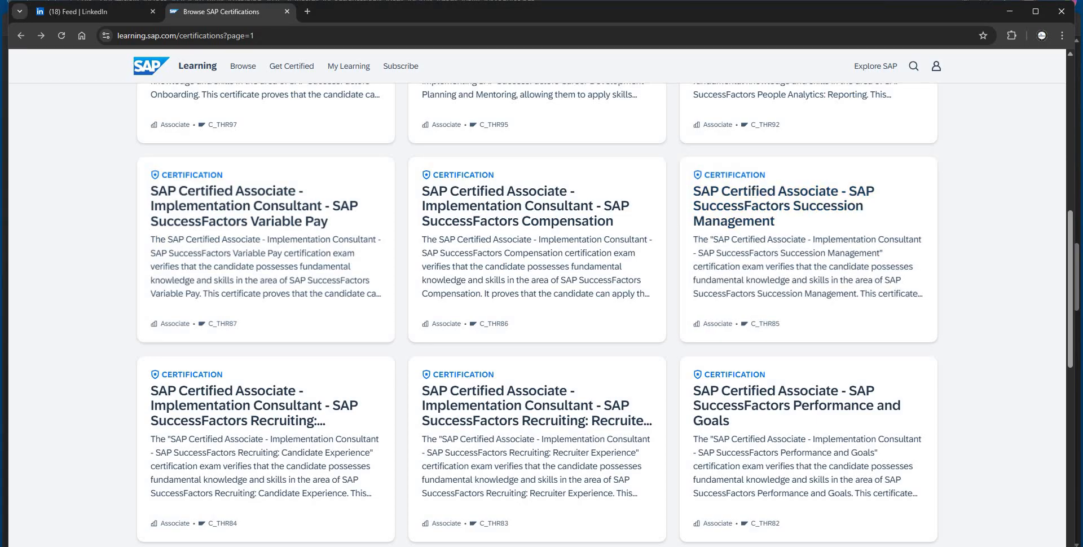
scroll(686, 283, up, 8)
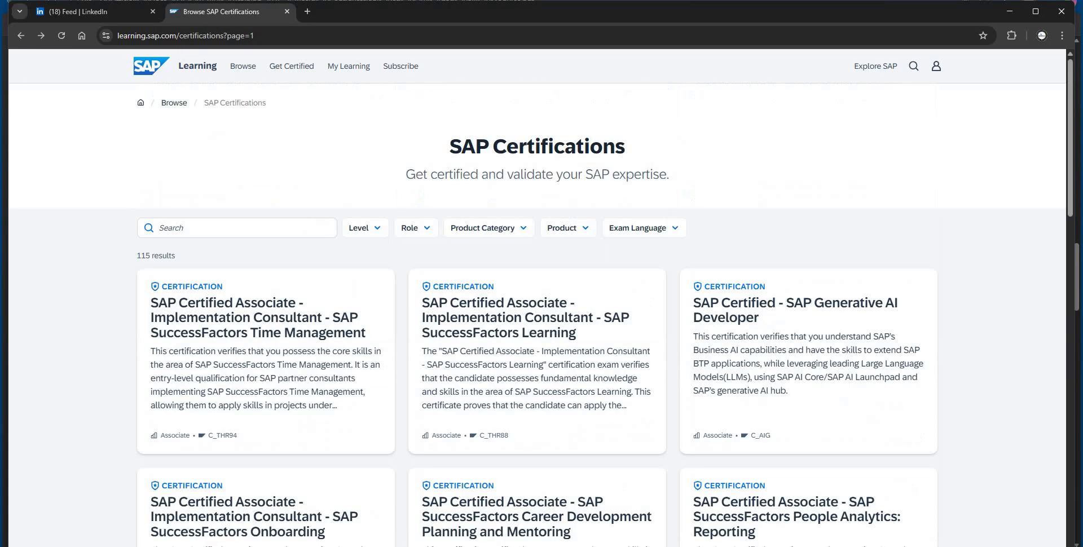
click(228, 230)
text(Sourcing)
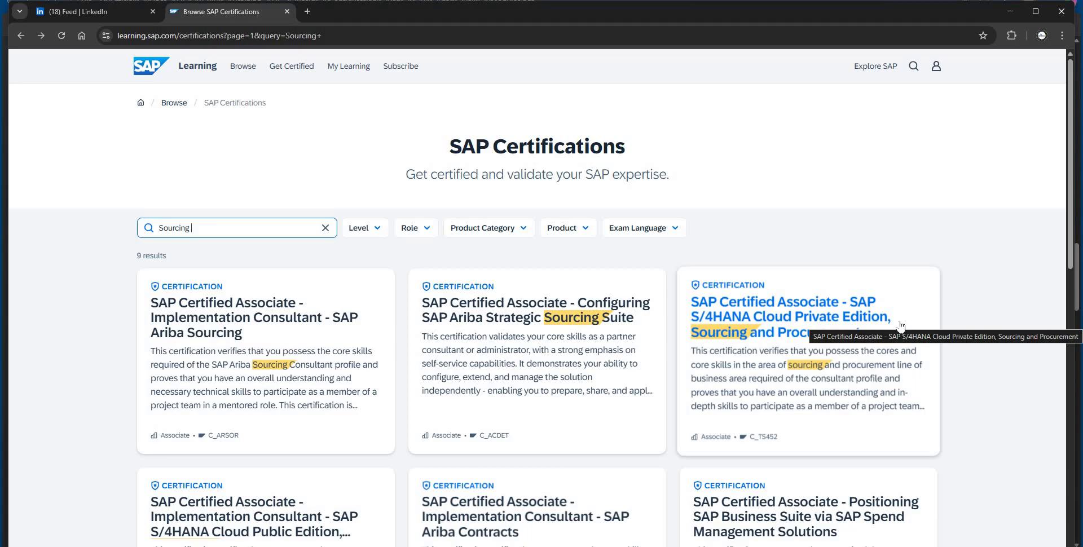
click(837, 321)
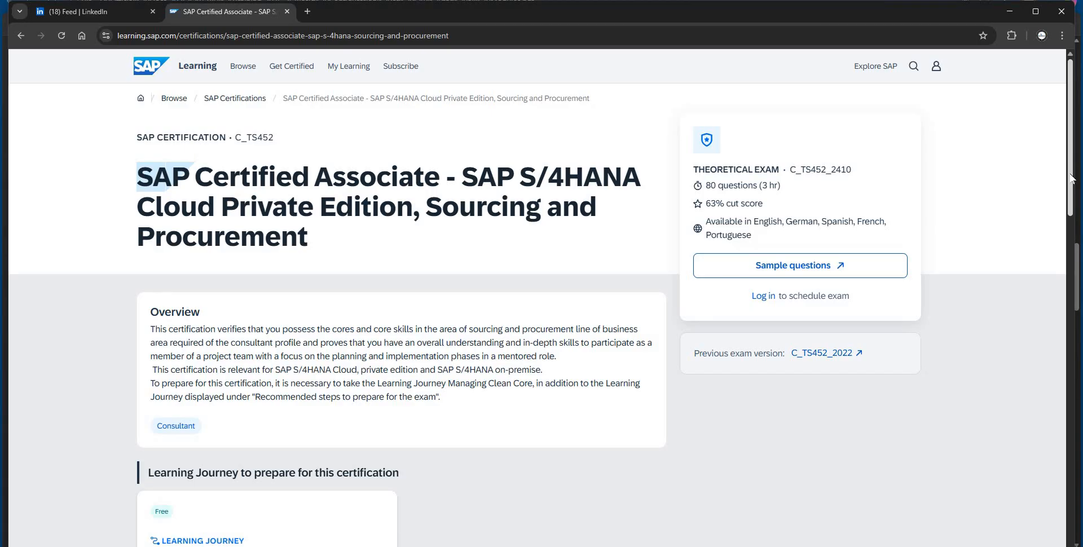
Step: Highlight the Sourcing and Procurement exam code, and expand and read the full list of topics covered in the exam
mouse_move(1072, 178)
mouse_down()
mouse_move(1071, 218)
mouse_move(1076, 163)
mouse_up()
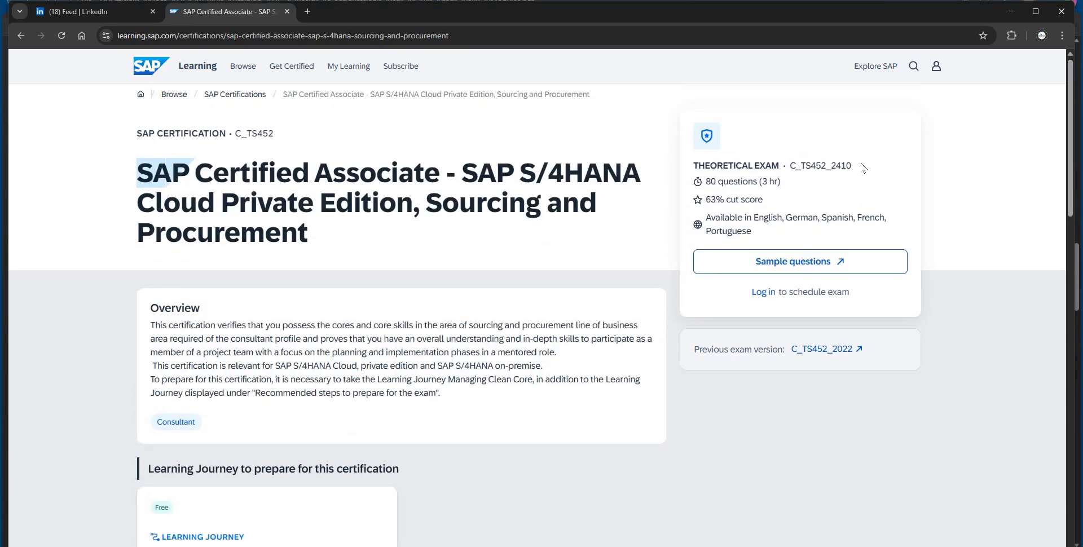
drag(851, 166, 777, 165)
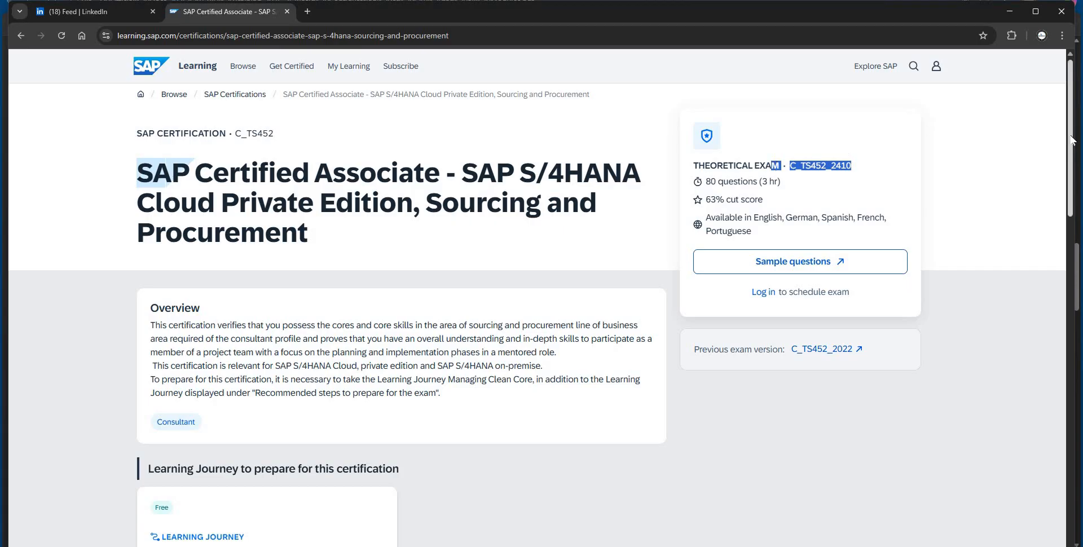
scroll(1078, 214, down, 5)
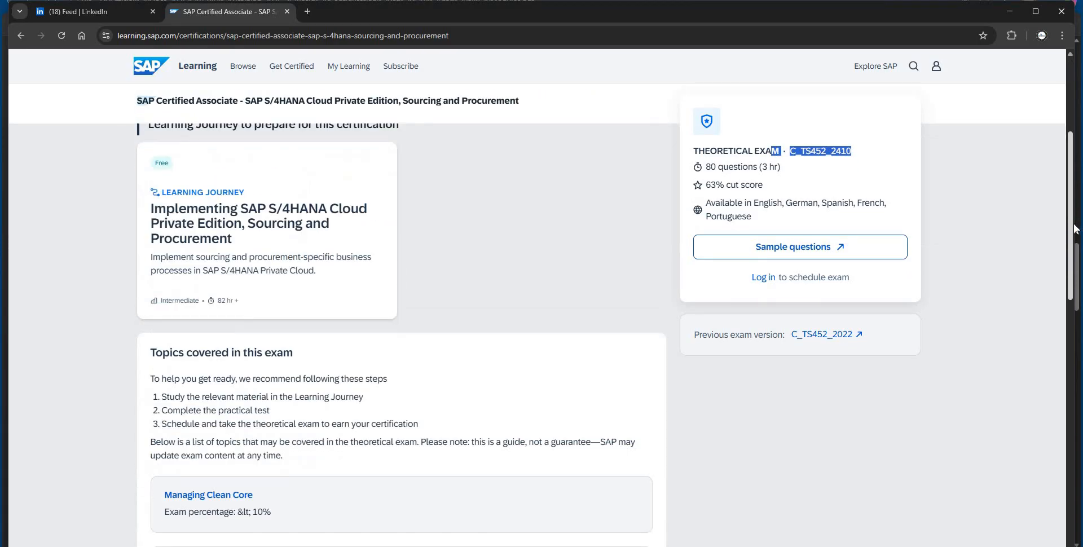
scroll(1073, 248, down, 3)
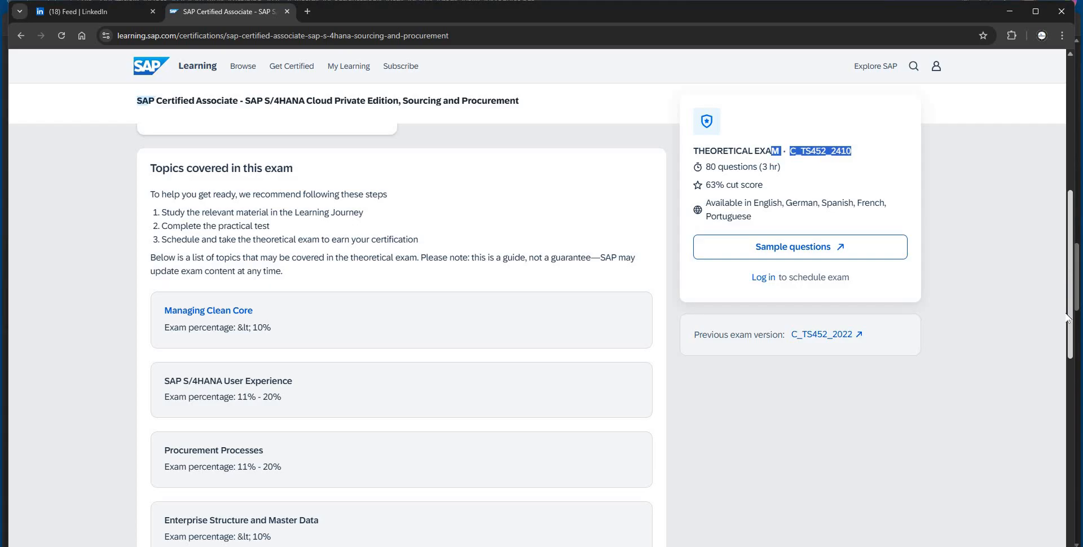
scroll(1069, 316, down, 2)
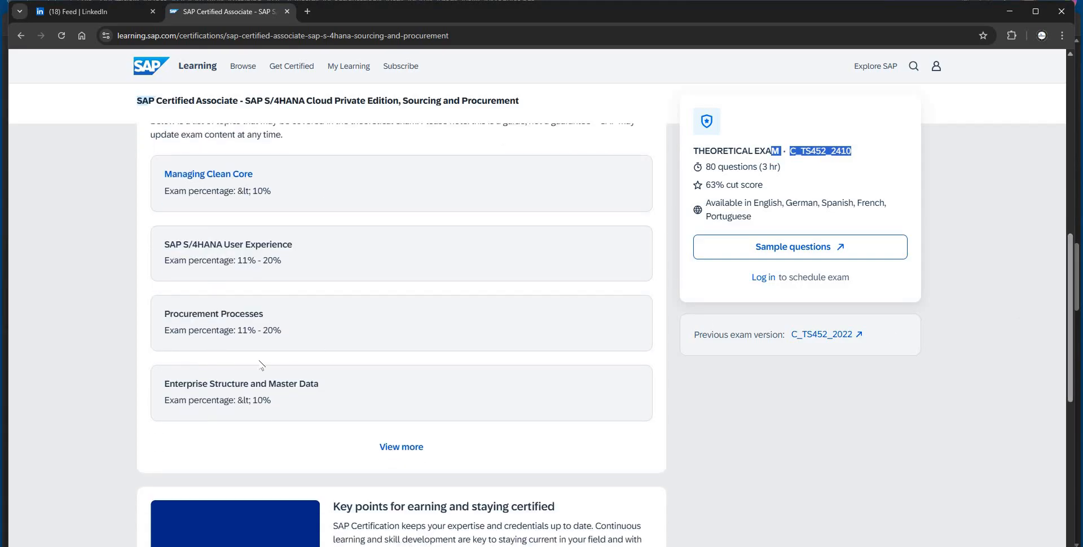
click(386, 448)
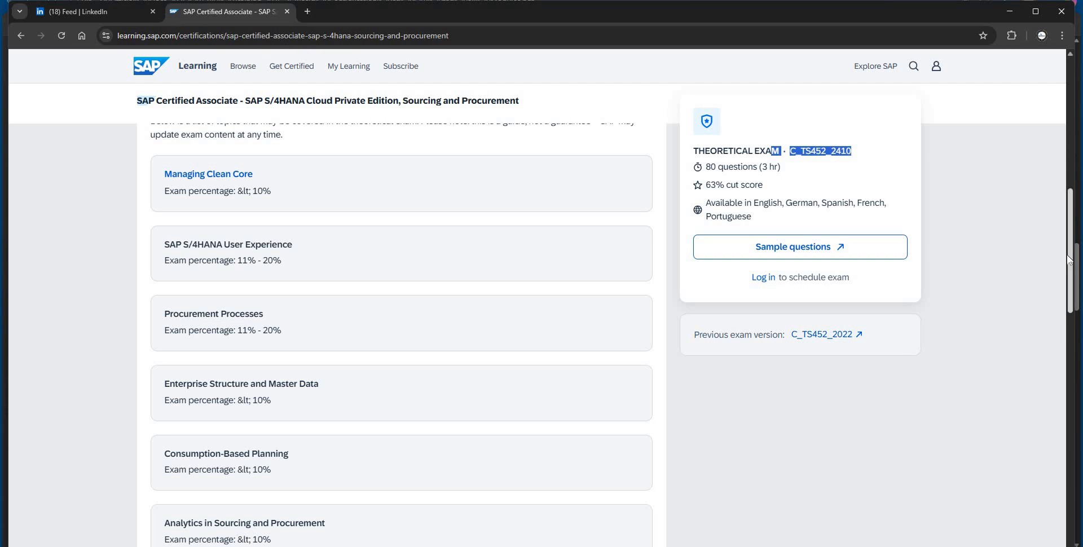
drag(1067, 255, 1068, 314)
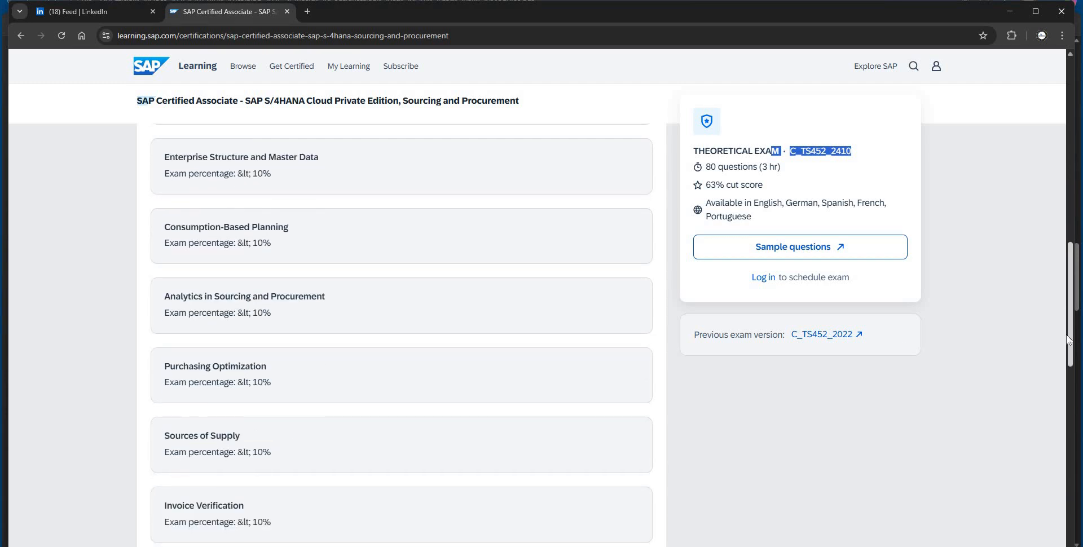
scroll(1069, 338, down, 2)
scroll(1072, 361, down, 2)
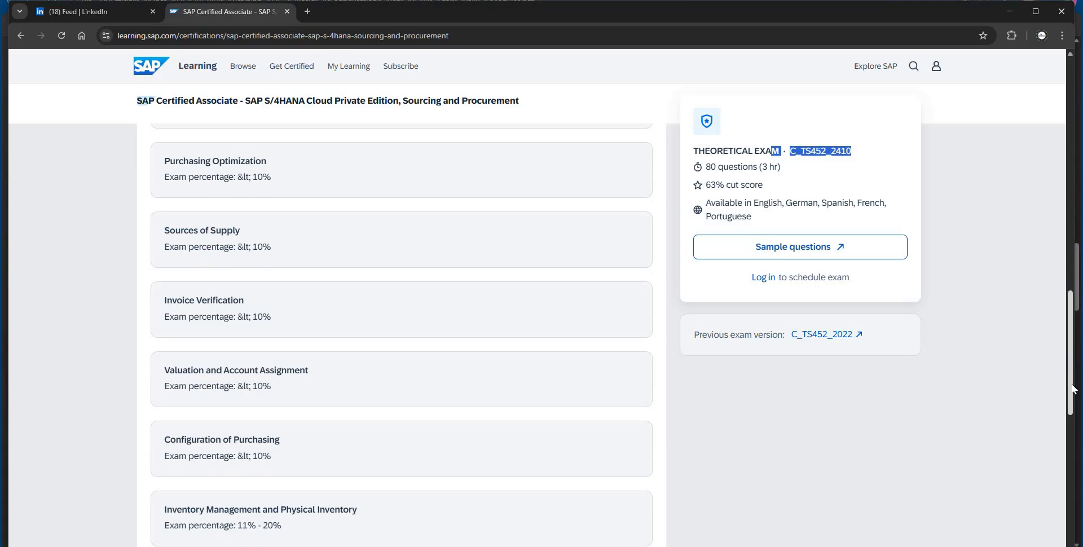
Step: Return to the certifications list, replace the search with "HCM" and open the SAP HCM Payroll for SAP S/4HANA certification
scroll(1072, 389, down, 2)
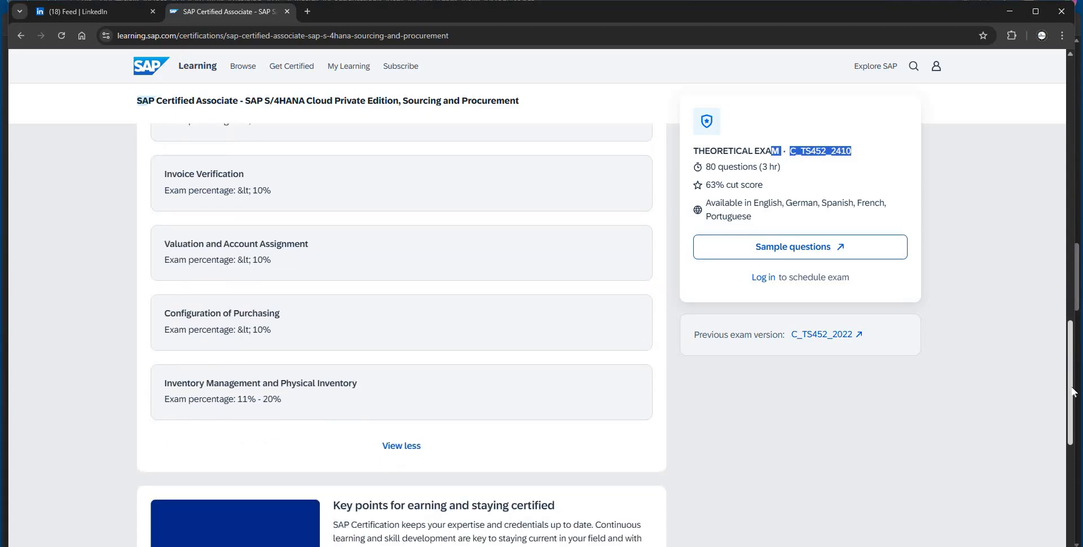
drag(1071, 387, 1050, 73)
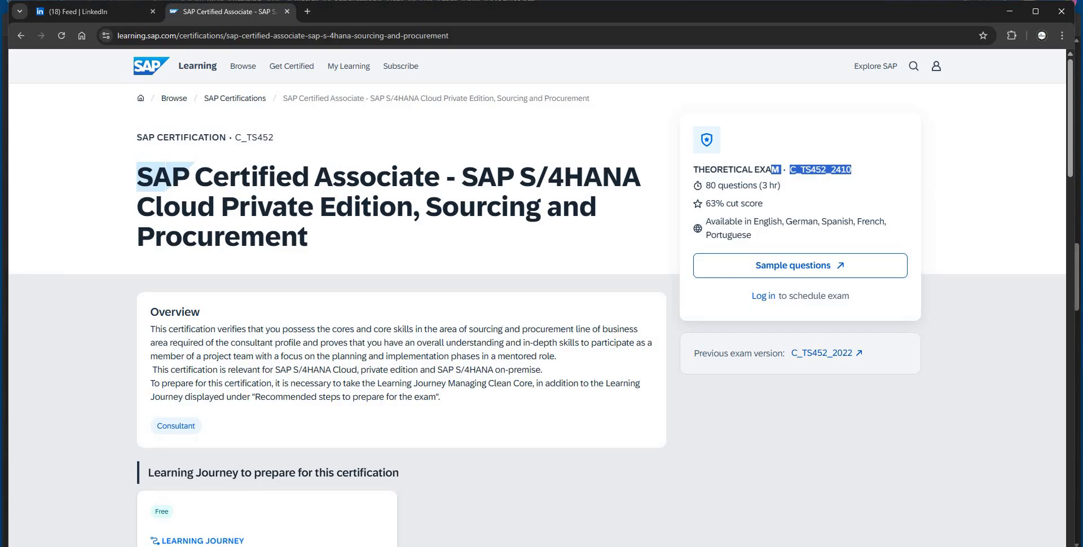
click(20, 36)
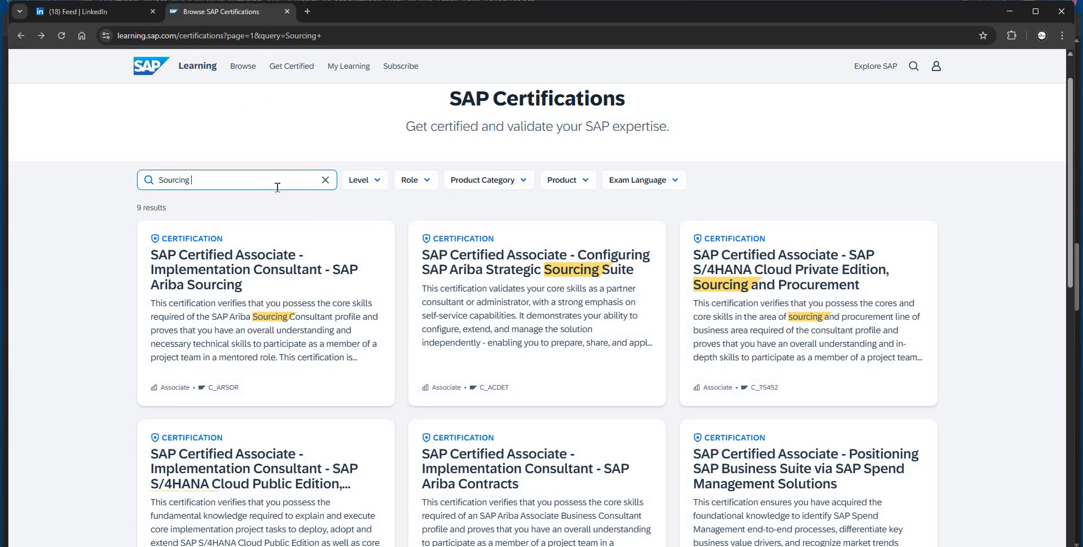
key(BackSpace)
key(BackSpace)
key(BackSpace)
key(BackSpace)
key(BackSpace)
text(HCM)
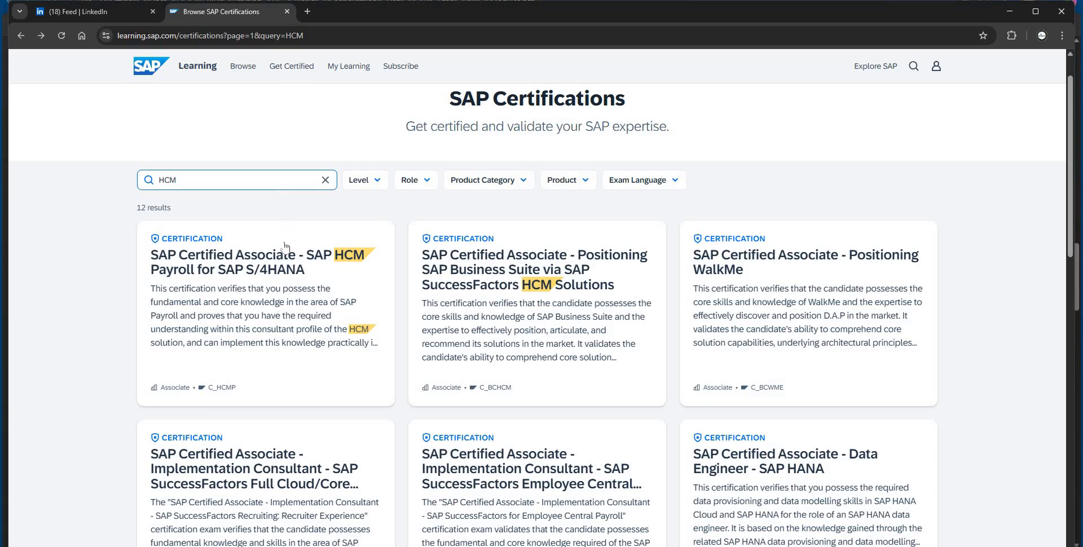
click(261, 270)
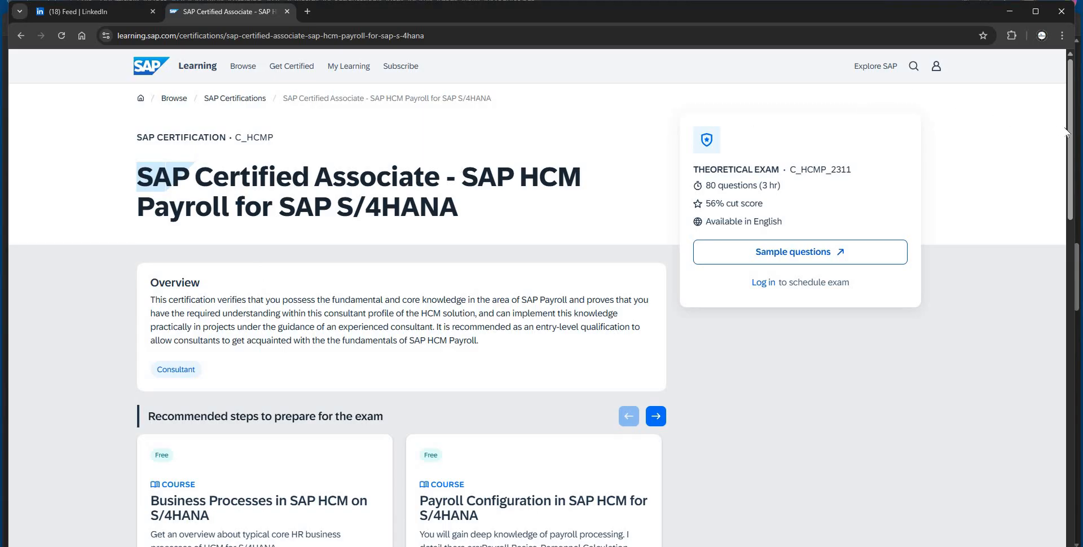
Step: Expand the list of topics covered in the SAP HCM Payroll exam and read through all of them
drag(1070, 131, 1066, 281)
scroll(1064, 309, down, 2)
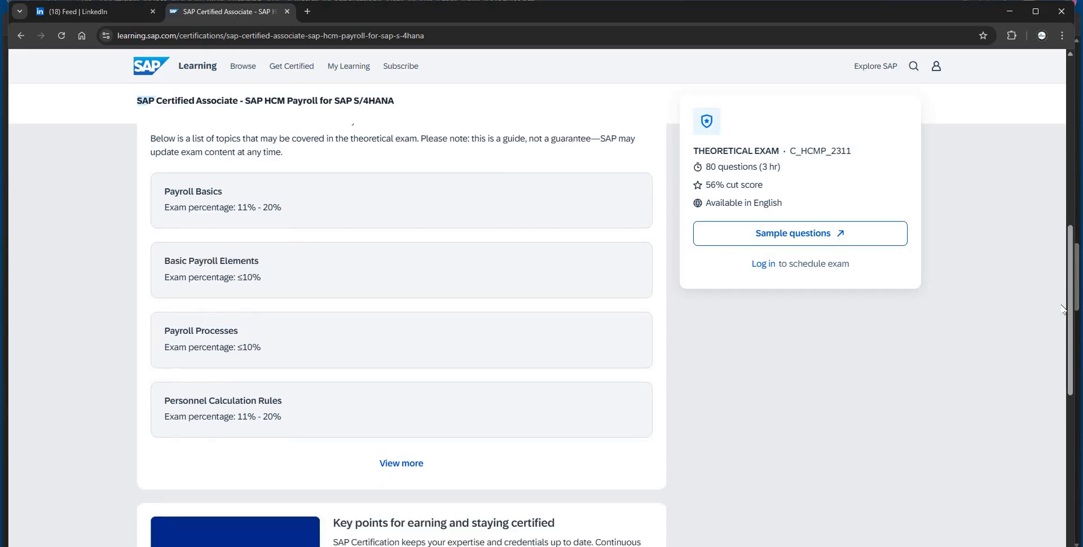
click(388, 472)
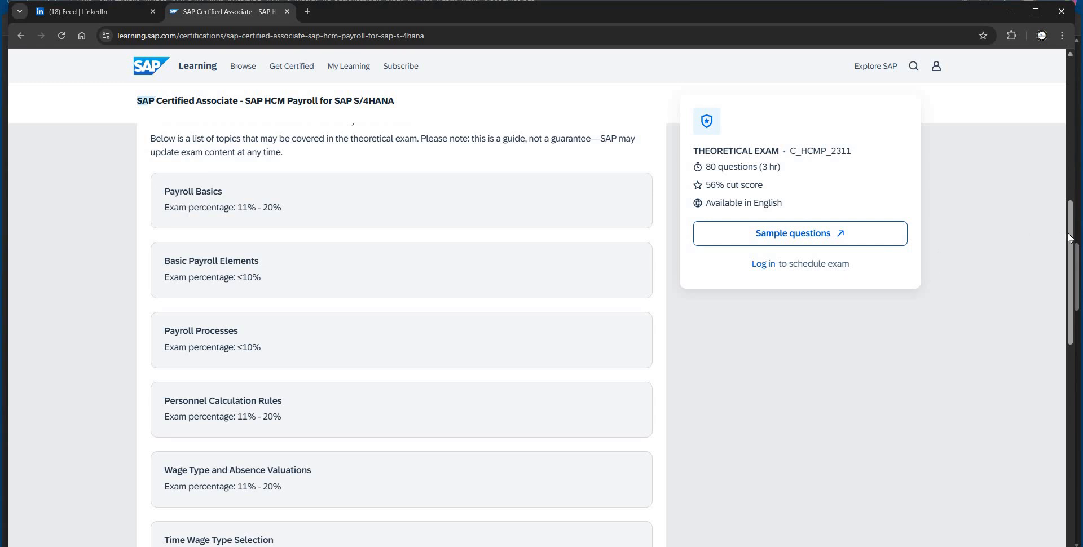
scroll(1072, 313, down, 4)
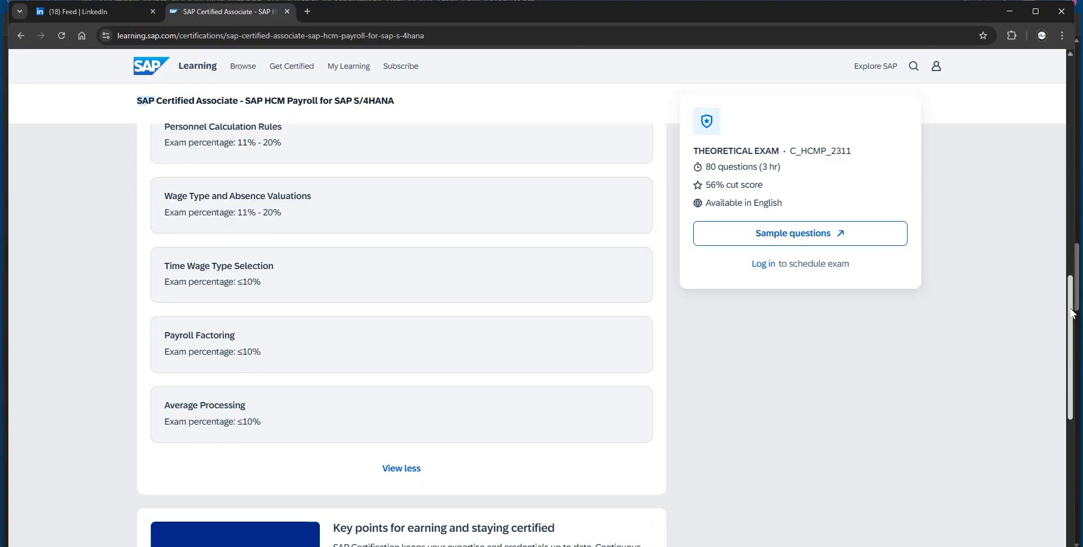
scroll(1024, 110, up, 10)
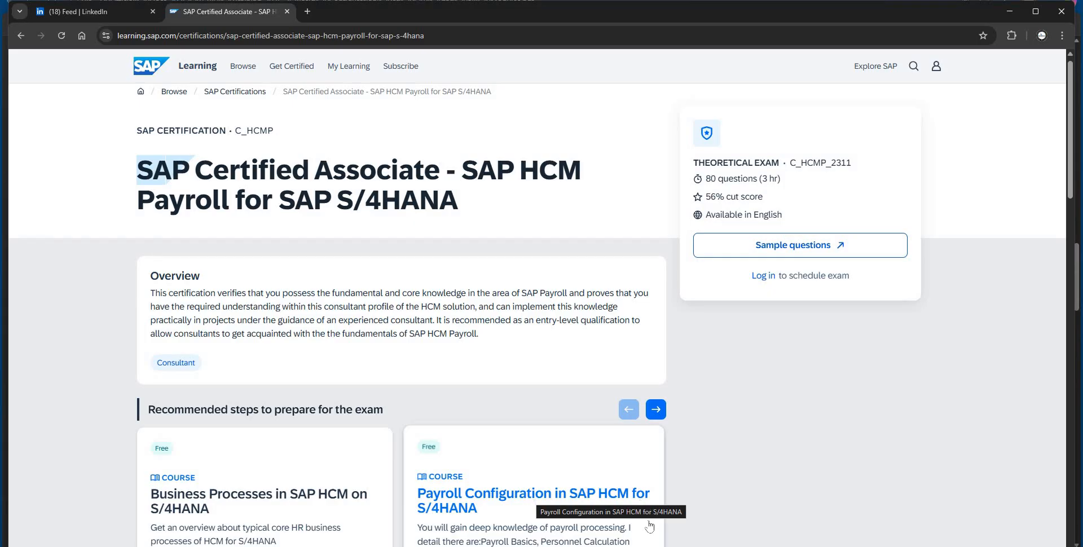
Step: Switch to the Word document and enlarge the whole configuration topic list, from Enterprise Structure to Controlling Area, to font size 16
mouse_move(655, 546)
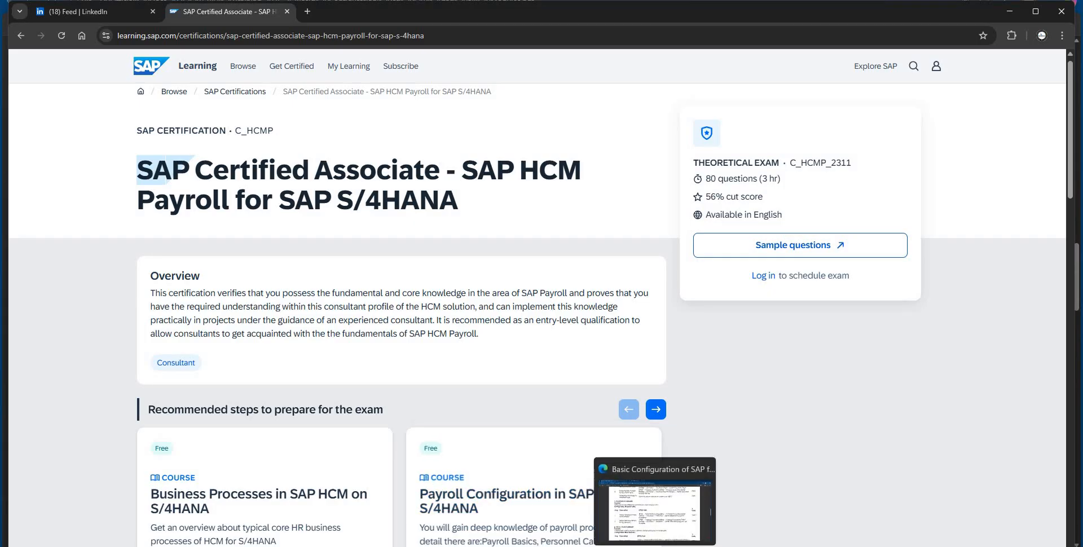
click(712, 506)
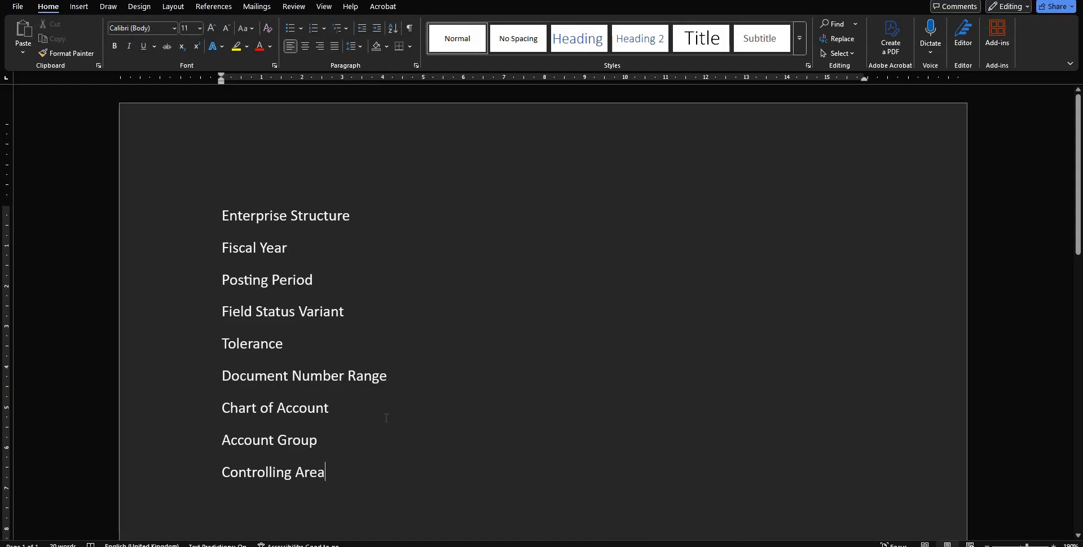
drag(184, 474, 184, 218)
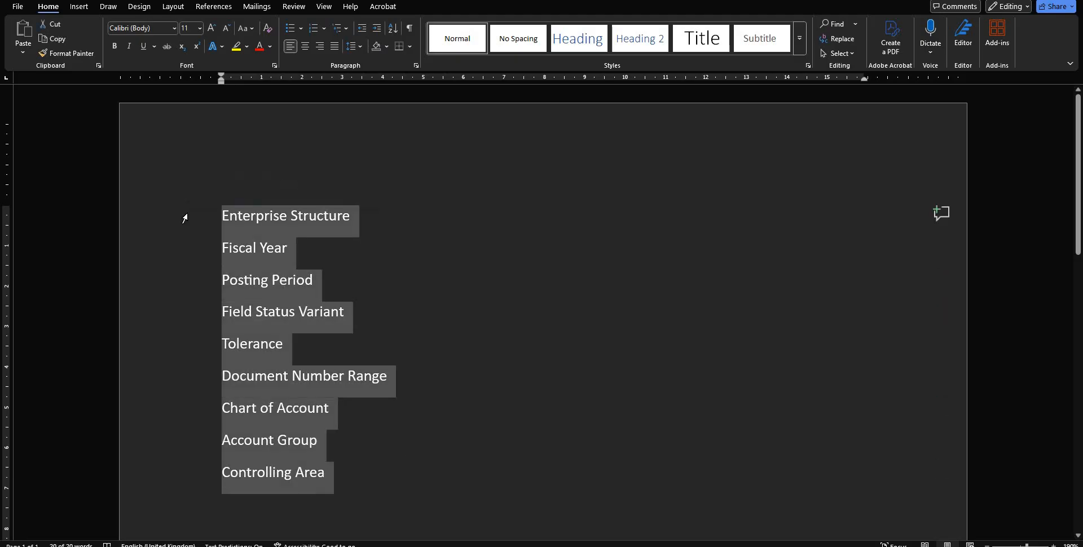
key(ctrl+bracketright)
key(ctrl+bracketright)
key(ctrl+bracketright)
key(ctrl+bracketright)
key(ctrl+bracketright)
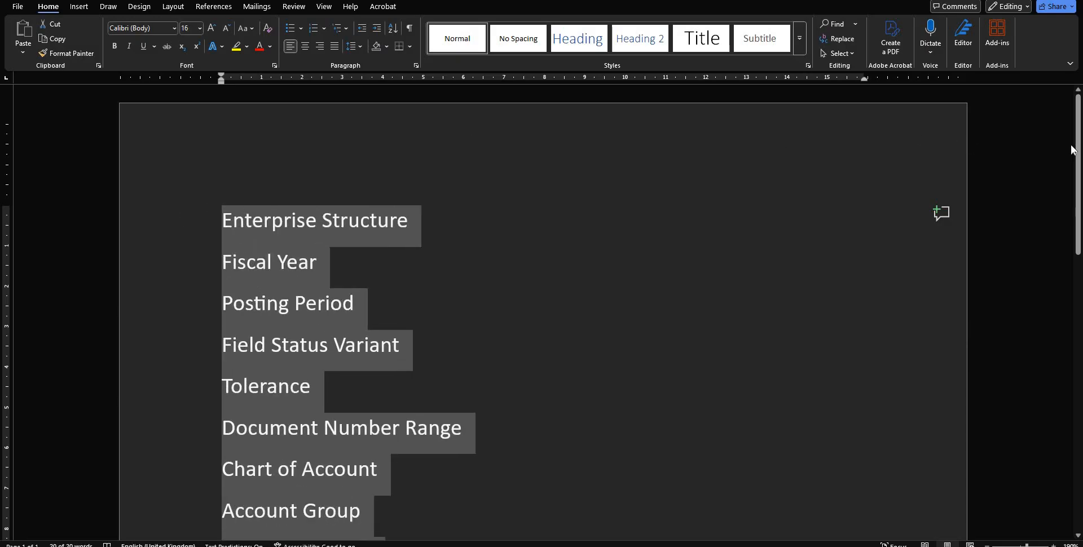
scroll(899, 213, down, 2)
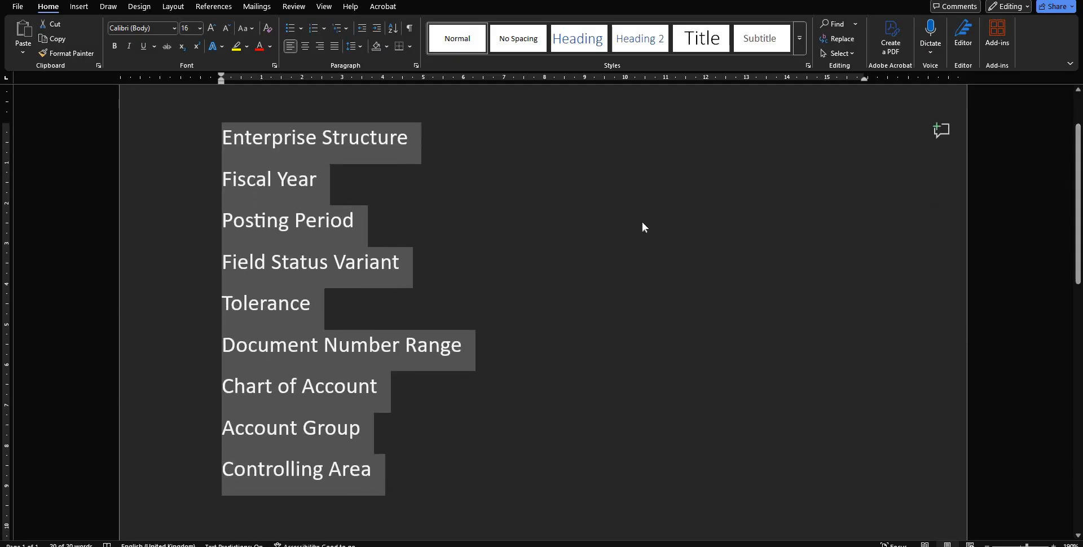
click(643, 224)
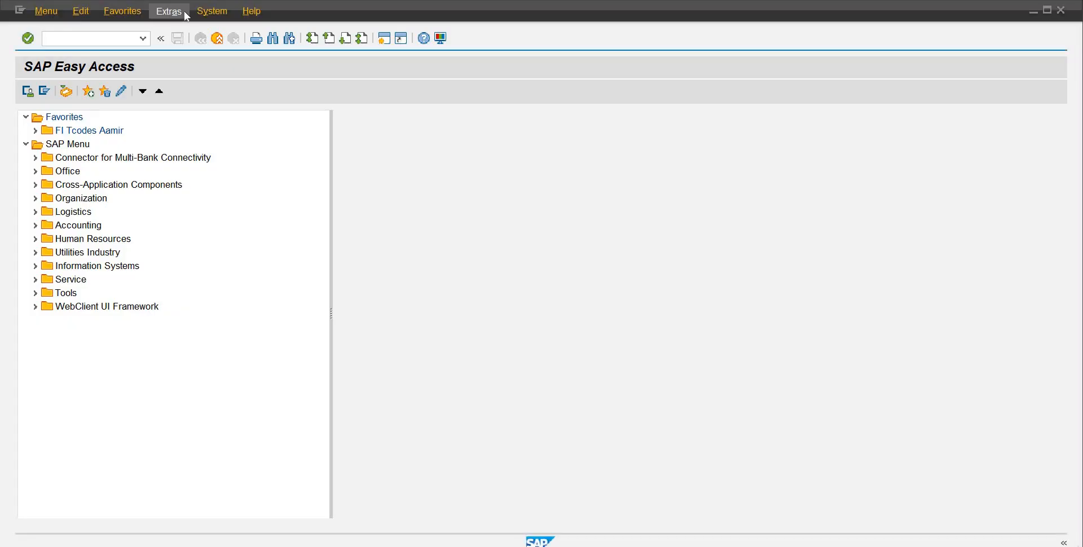
click(182, 12)
key(Right)
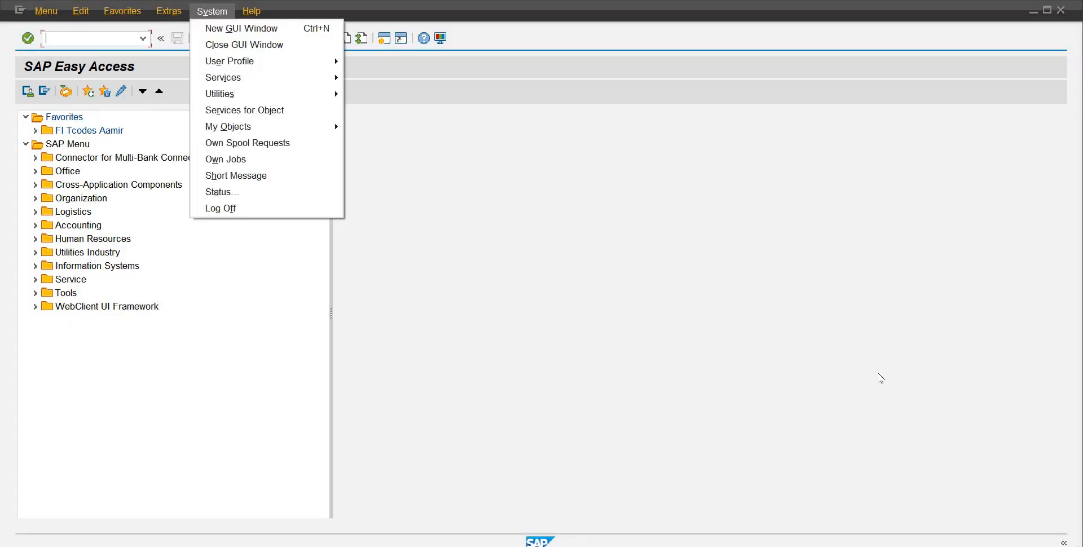
key(Escape)
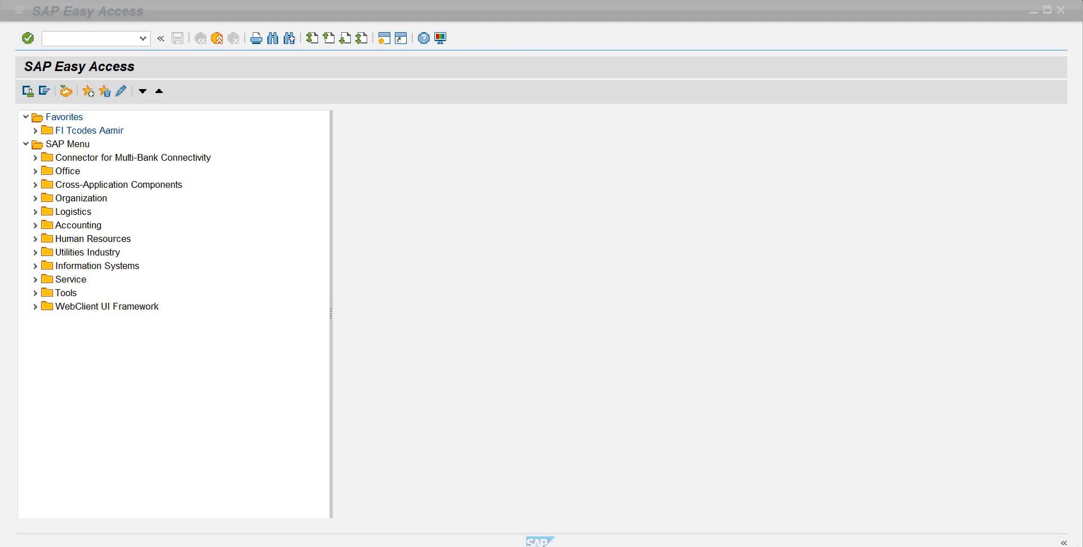
click(237, 150)
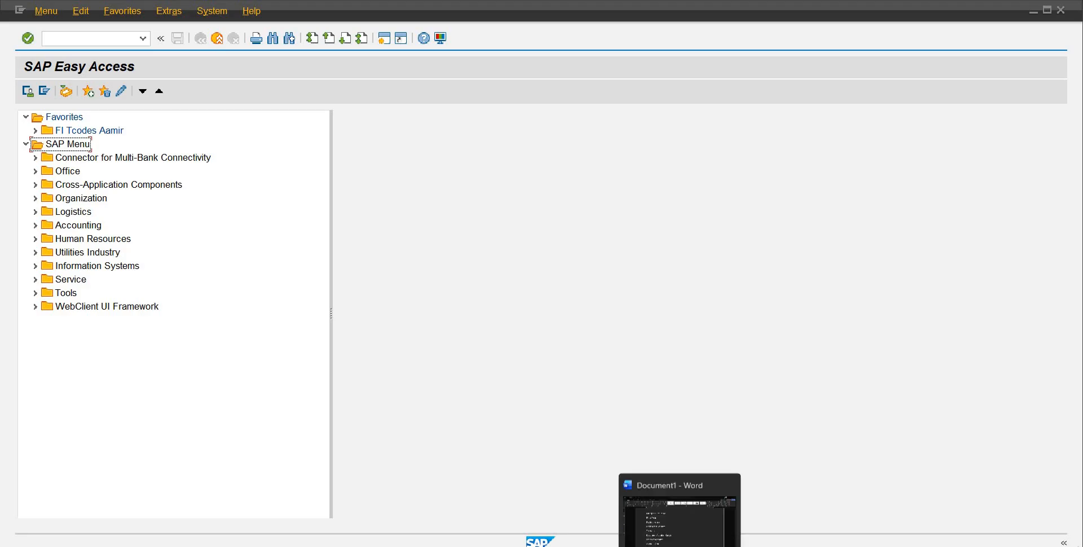
Step: Switch to the Basic Configuration of SAP PDF, go to the Enterprise Structure Configuration table and highlight the start of the Define Company SPRO path
mouse_move(655, 545)
click(669, 515)
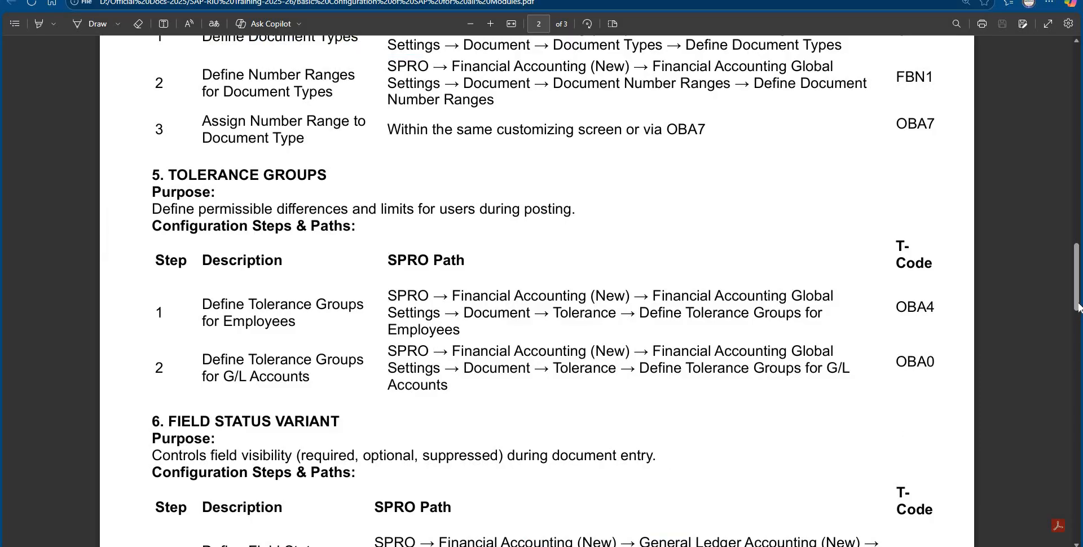
drag(1076, 269, 1073, 235)
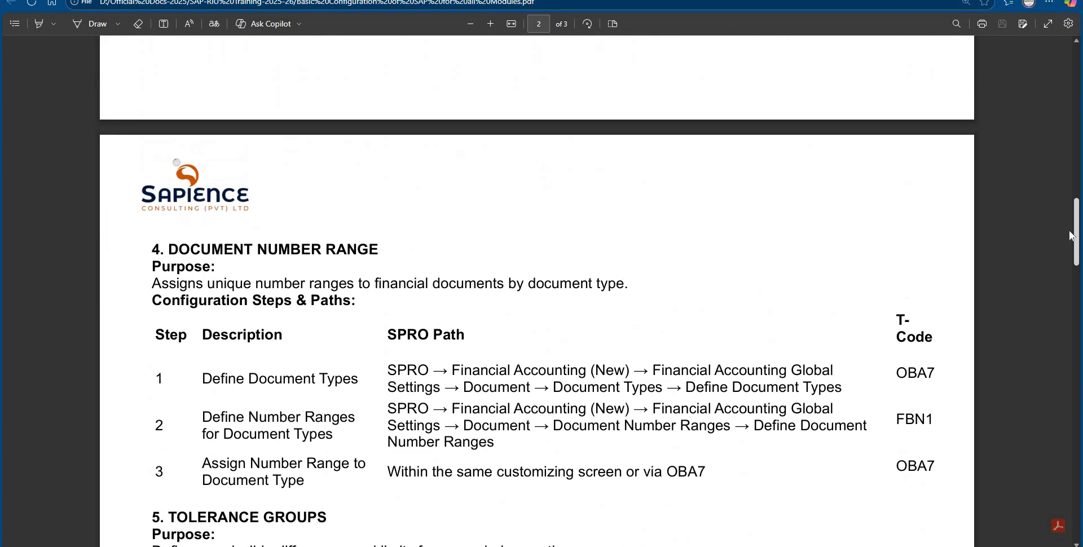
scroll(1062, 184, up, 15)
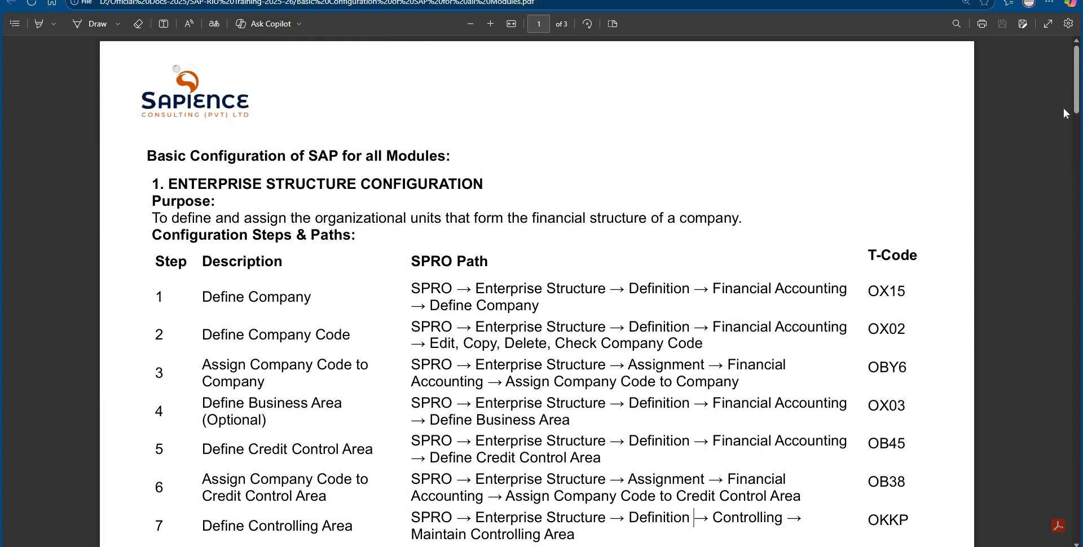
drag(1075, 110, 1076, 121)
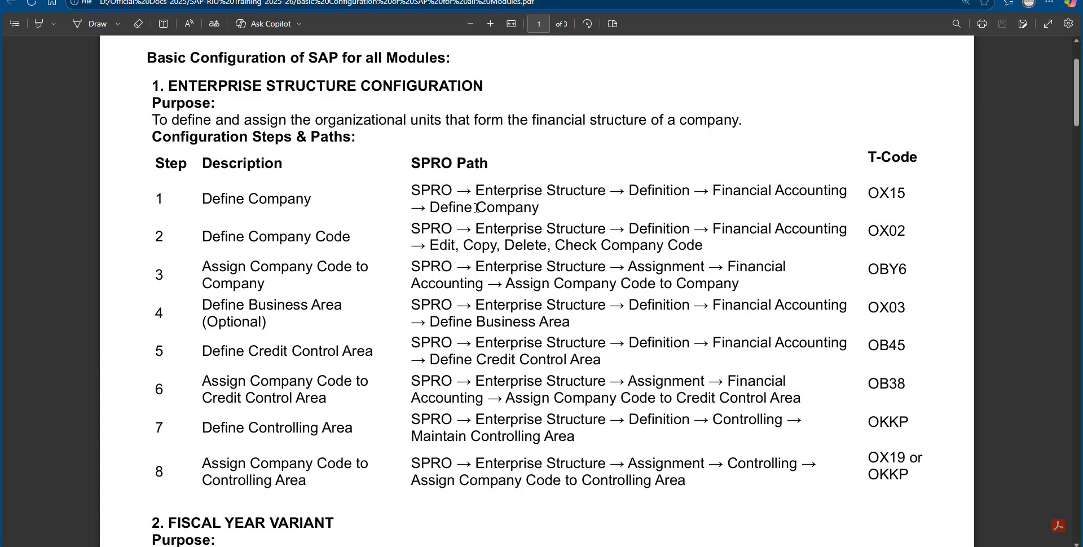
drag(407, 190, 560, 192)
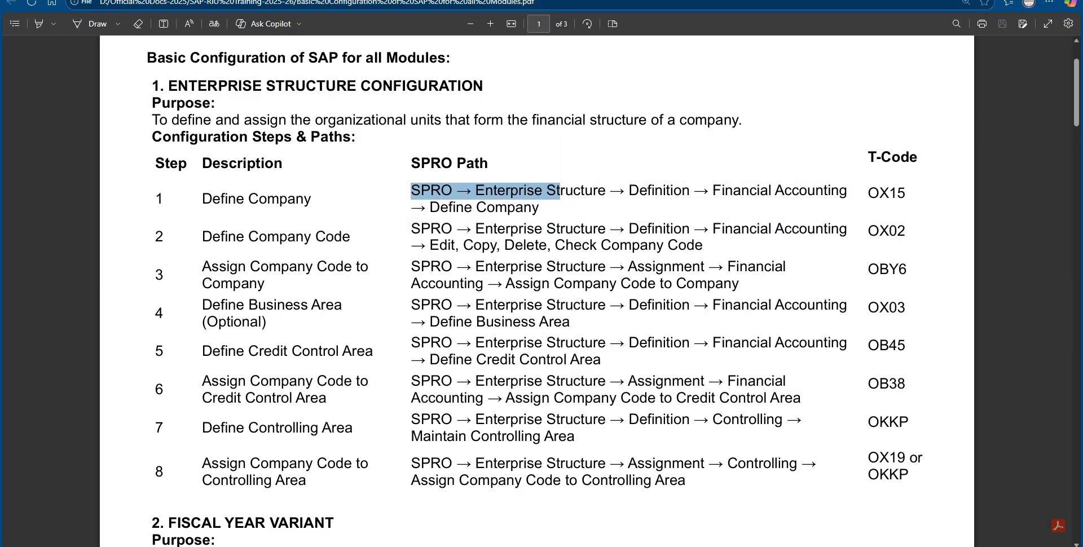
Step: Switch to SAP Easy Access, run transaction SPRO and go back to the start screen
mouse_move(581, 546)
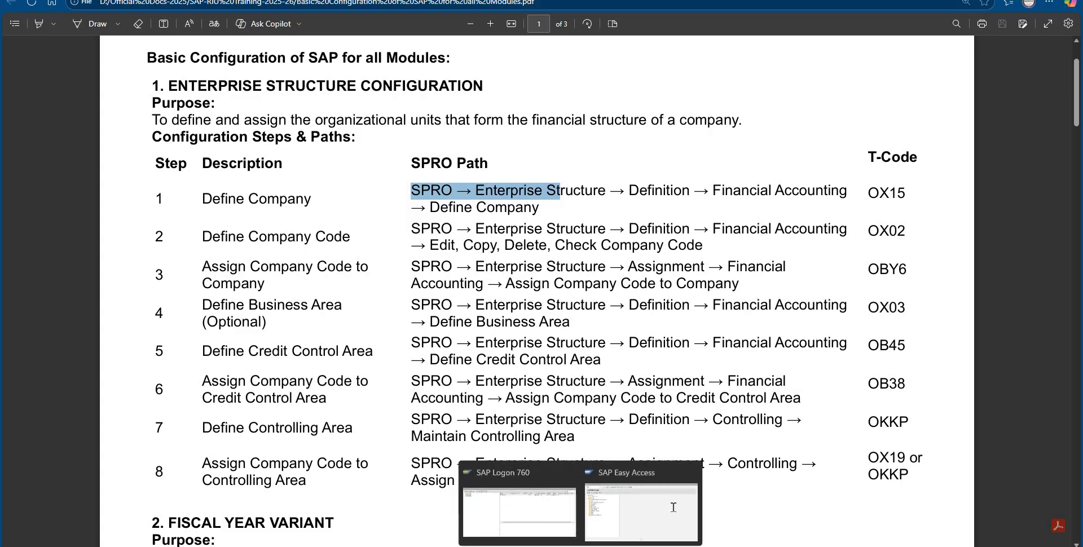
click(643, 509)
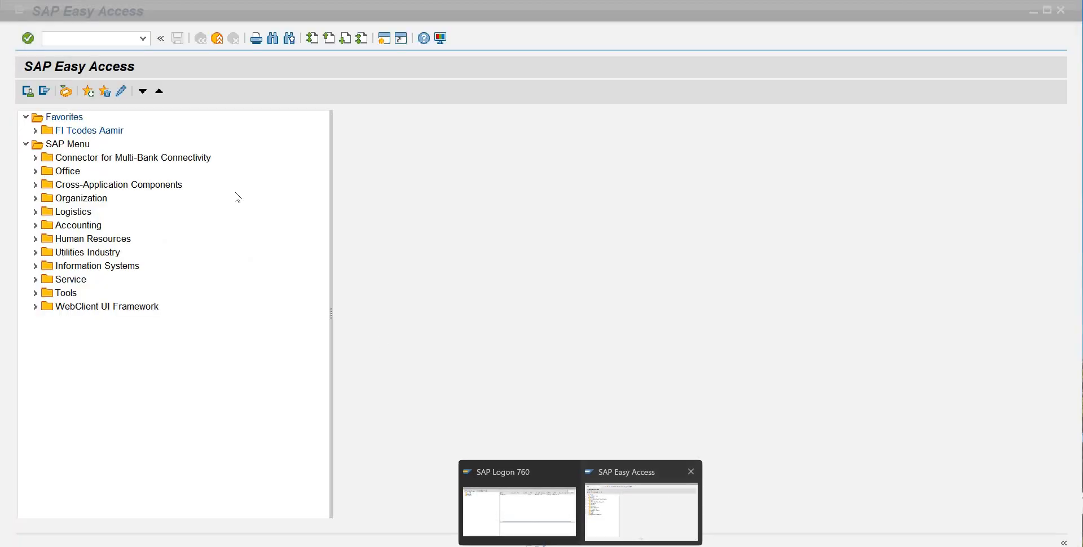
click(111, 41)
key(Caps_Lock)
text(S)
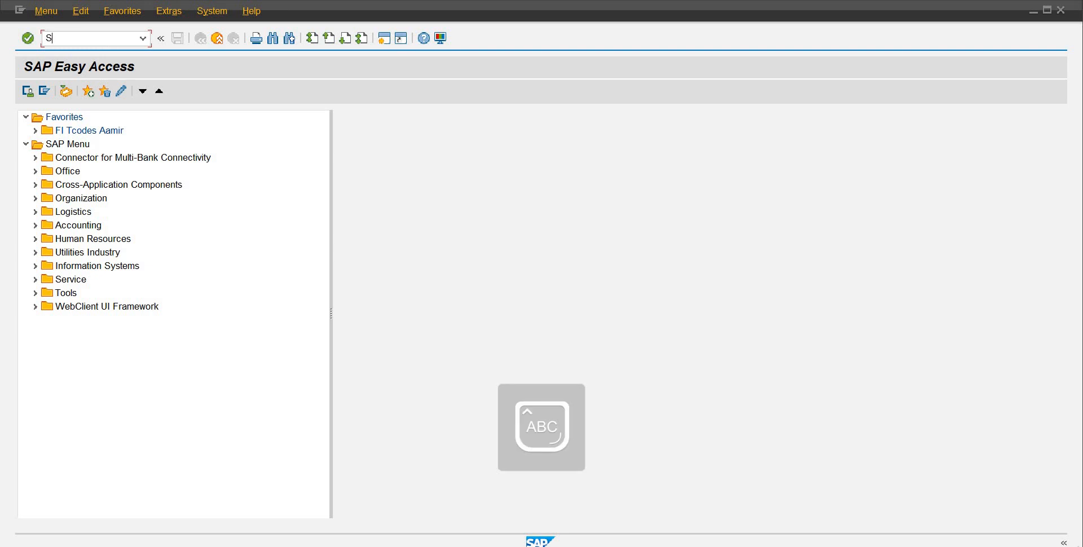
text(PRO)
key(Return)
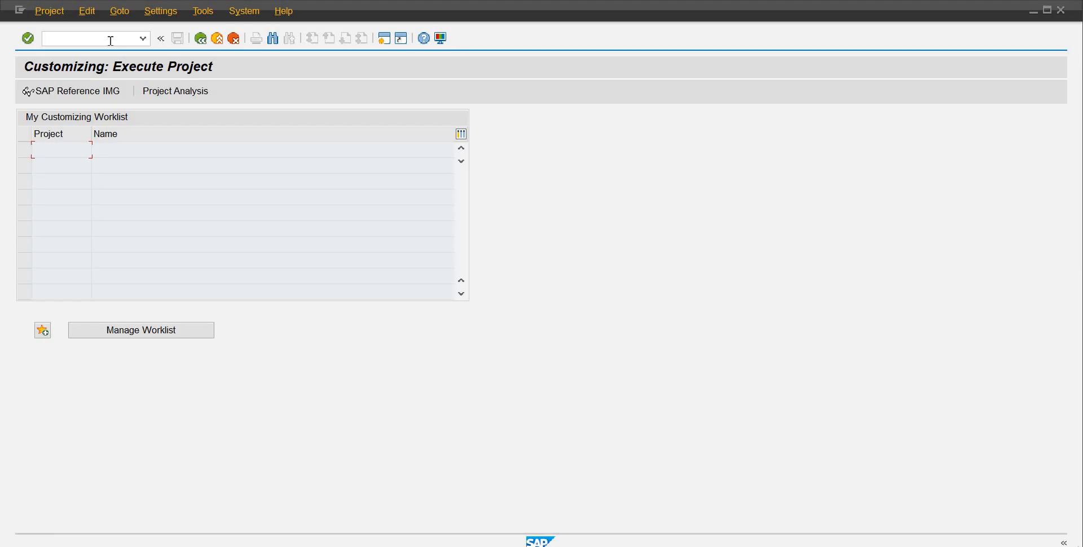
click(201, 38)
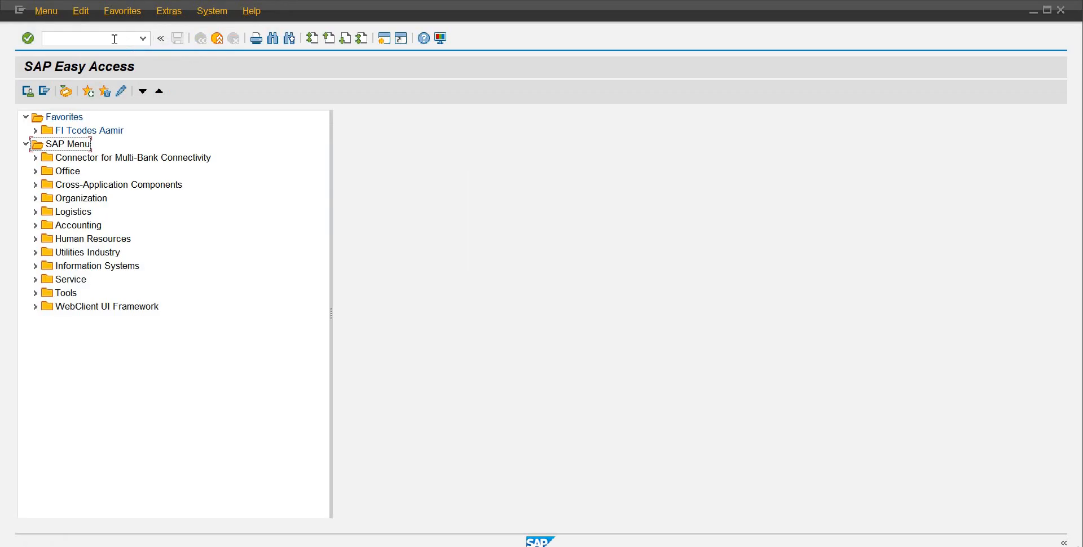
Step: Run transaction SPRO from the start screen and display the SAP Reference IMG
click(115, 39)
text(SPRO)
key(Return)
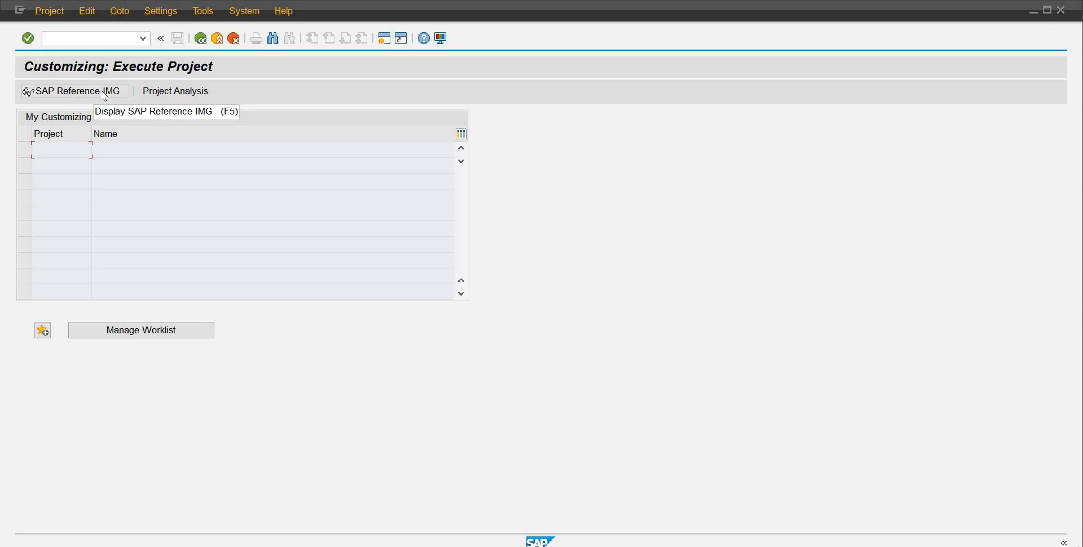
click(105, 95)
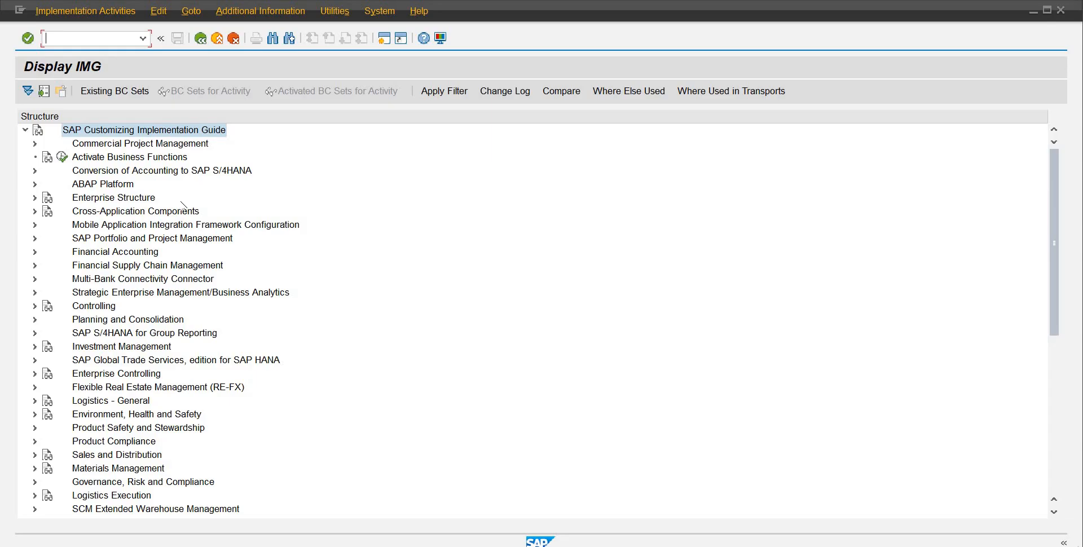
Step: Expand Enterprise Structure, Definition and Financial Accounting in the implementation guide and execute the Define company activity
click(137, 201)
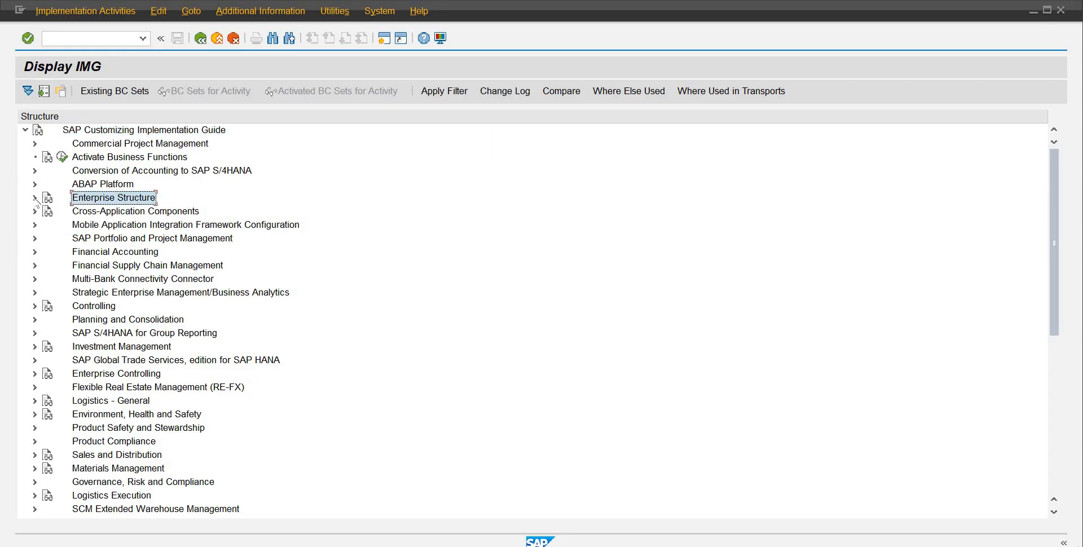
click(35, 198)
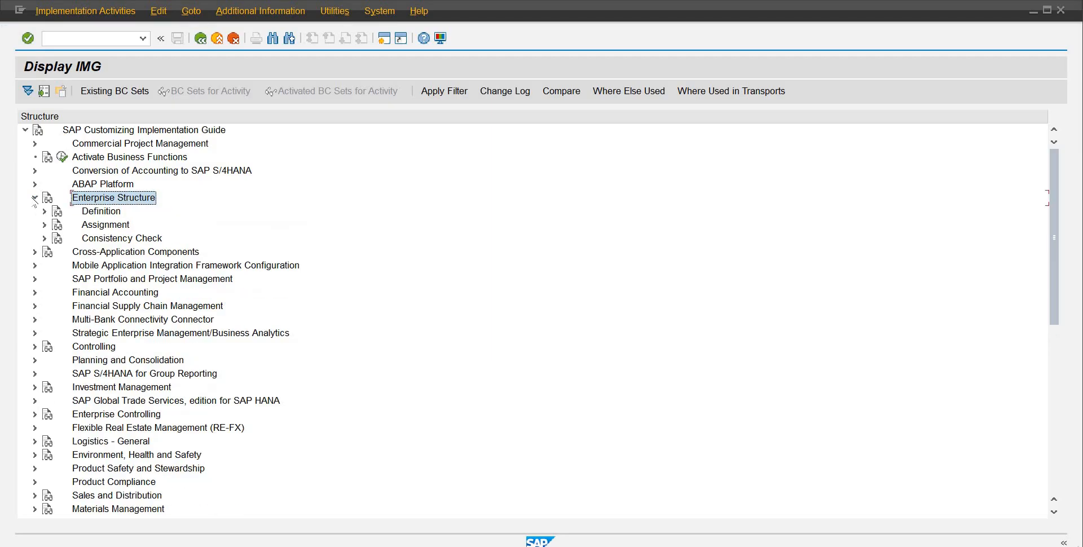
click(44, 211)
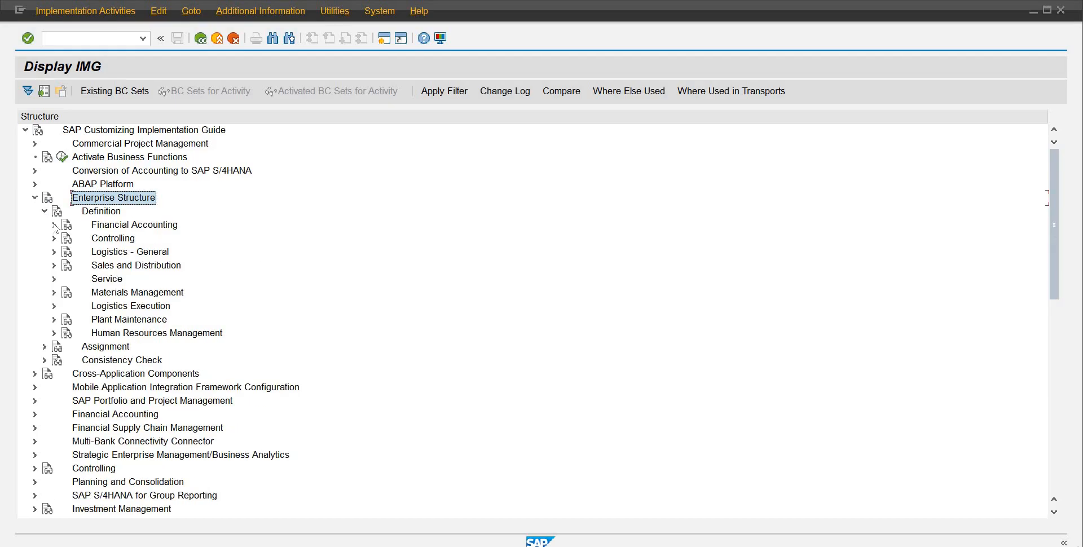
click(55, 225)
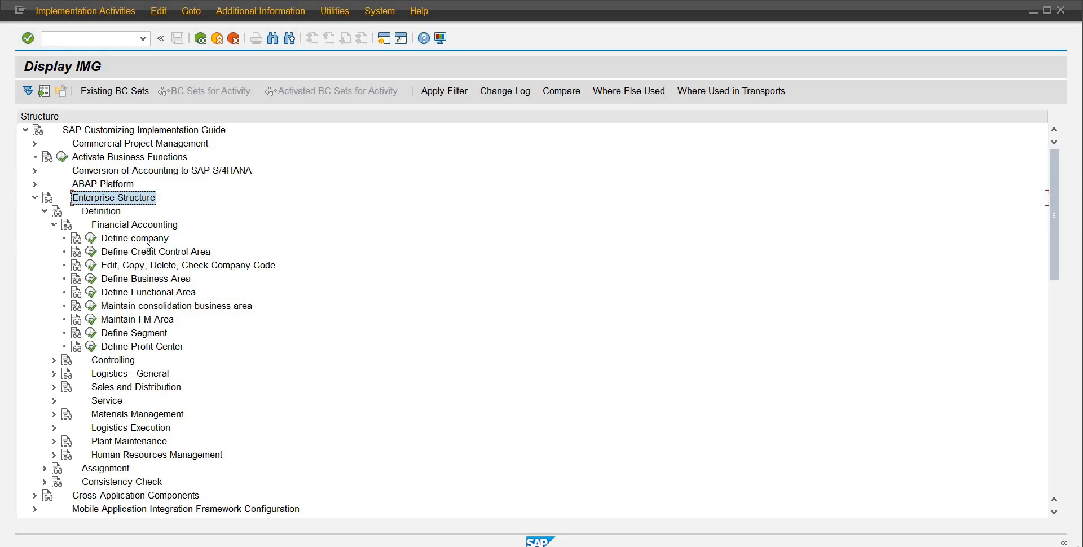
click(90, 239)
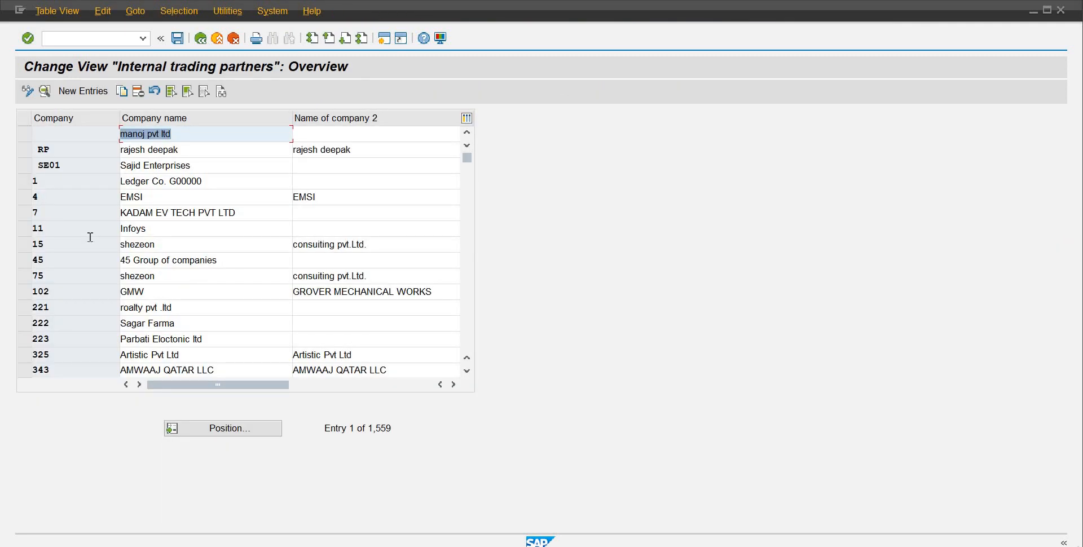
Step: Create a new company entry with the code RB01 and the company name Rihpah Beverages
click(85, 96)
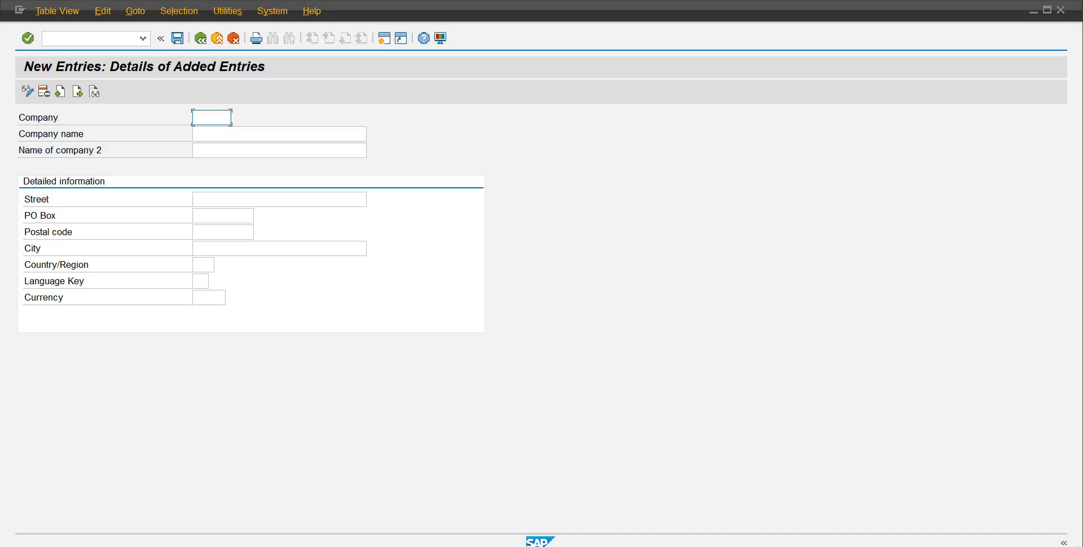
click(215, 119)
key(Caps_Lock)
text(RB)
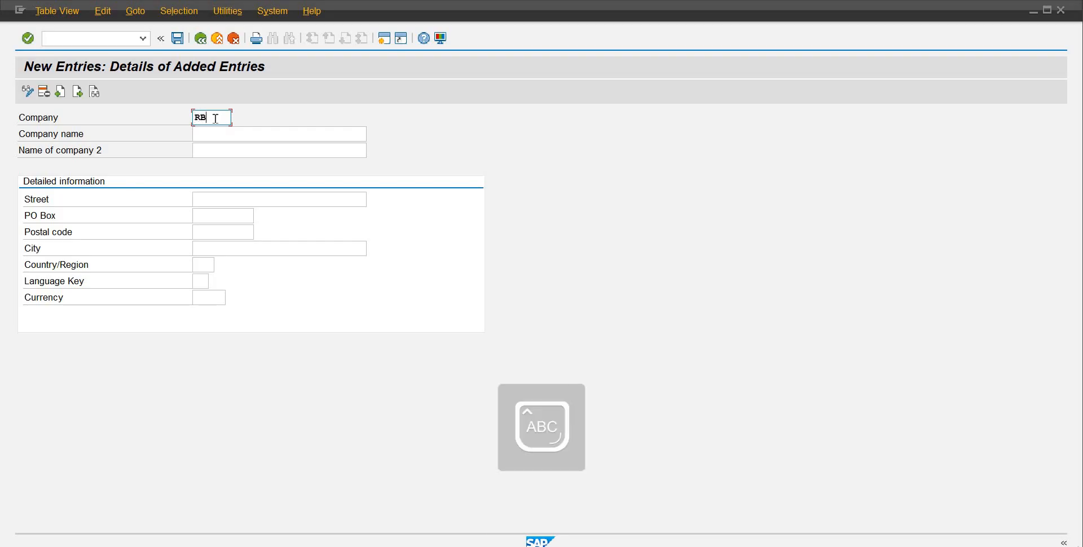
text(01)
key(Tab)
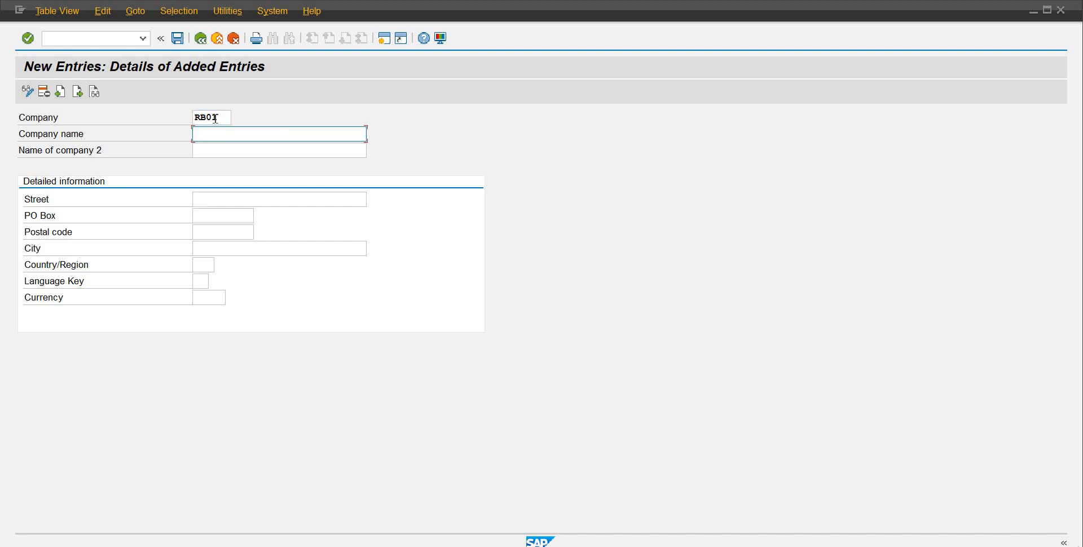
key(Caps_Lock)
text(Rih)
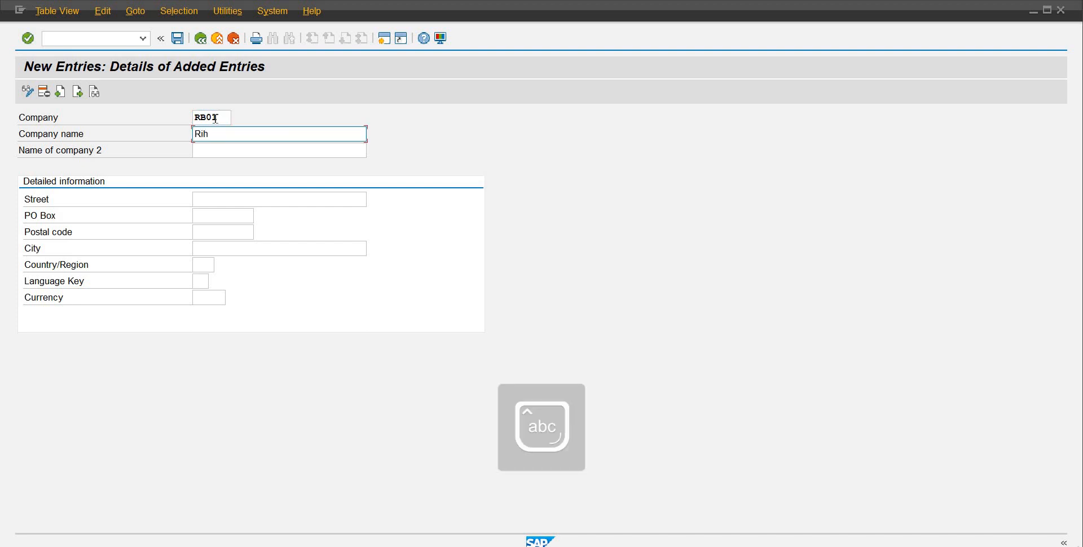
text(pah)
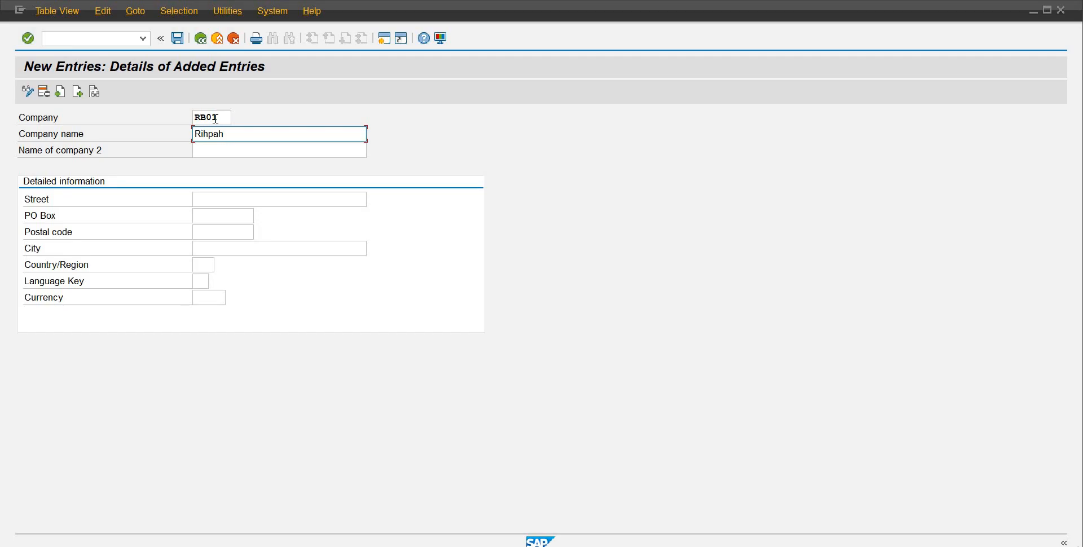
text(Beverages)
key(Tab)
key(Tab)
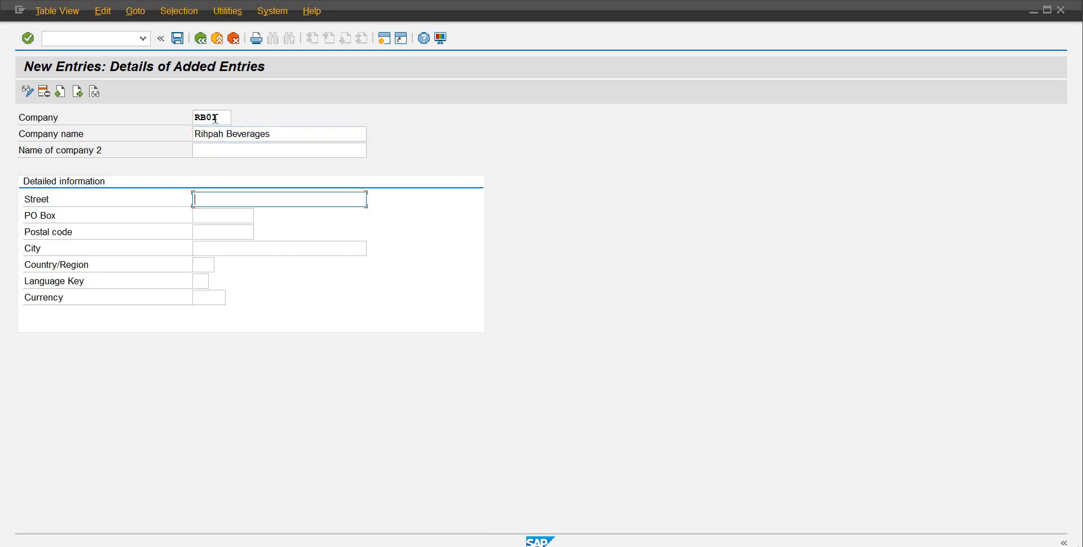
Step: Fill in the company's street, PO box, postal code and city in the detailed information
text(Gulberg Grree)
key(BackSpace)
key(BackSpace)
key(BackSpace)
text(een)
key(Tab)
text(4500)
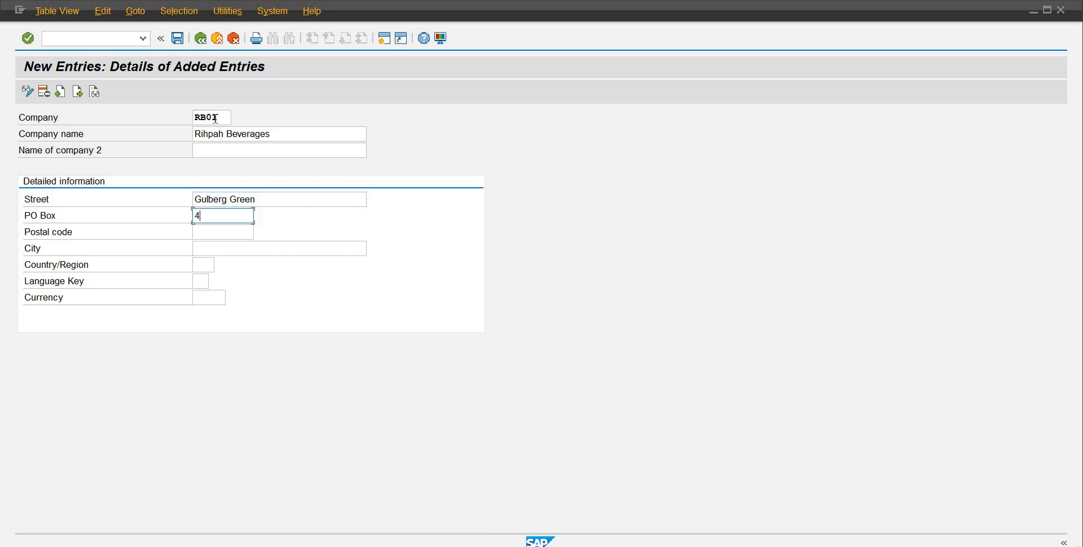
key(Tab)
text(45000)
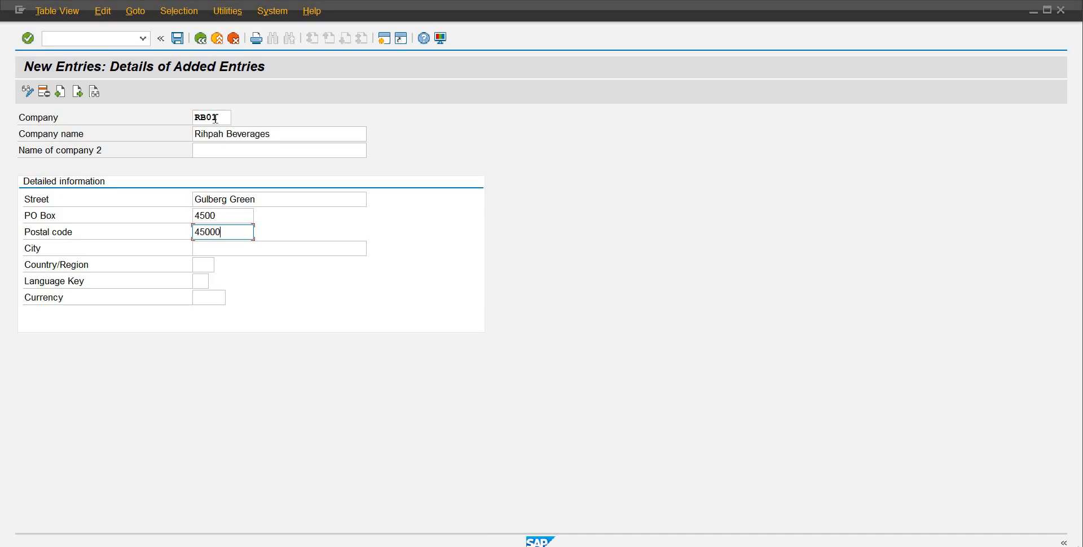
key(Tab)
text(I)
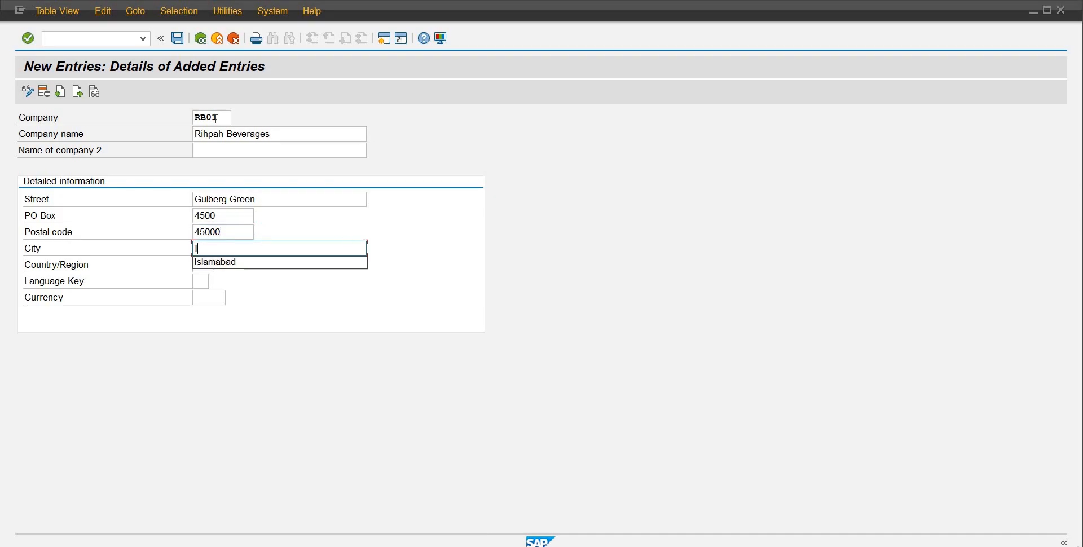
key(Down)
key(Tab)
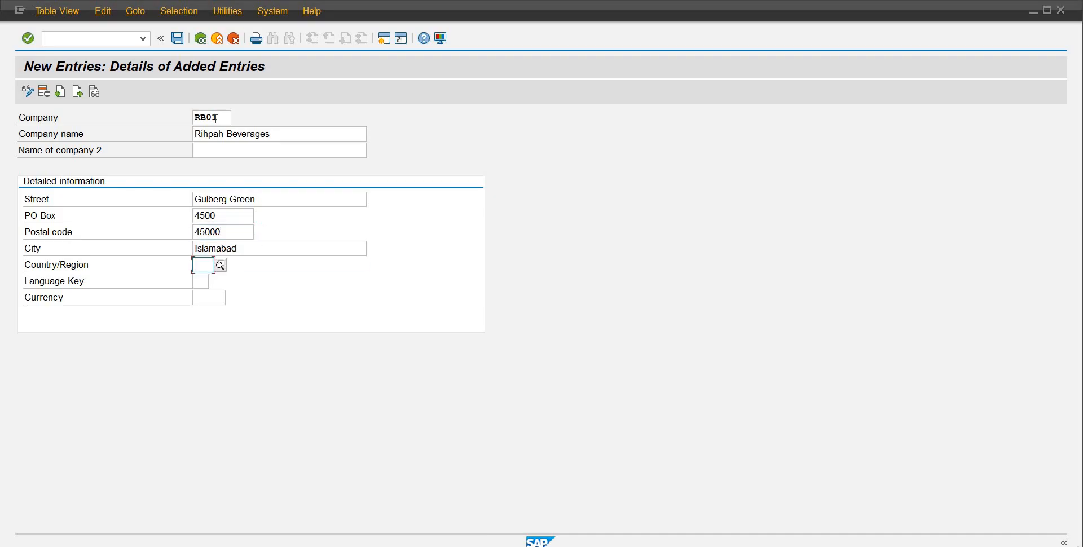
Step: Set the company's country to PK, the language key to EN and the currency to PKR
text(pk)
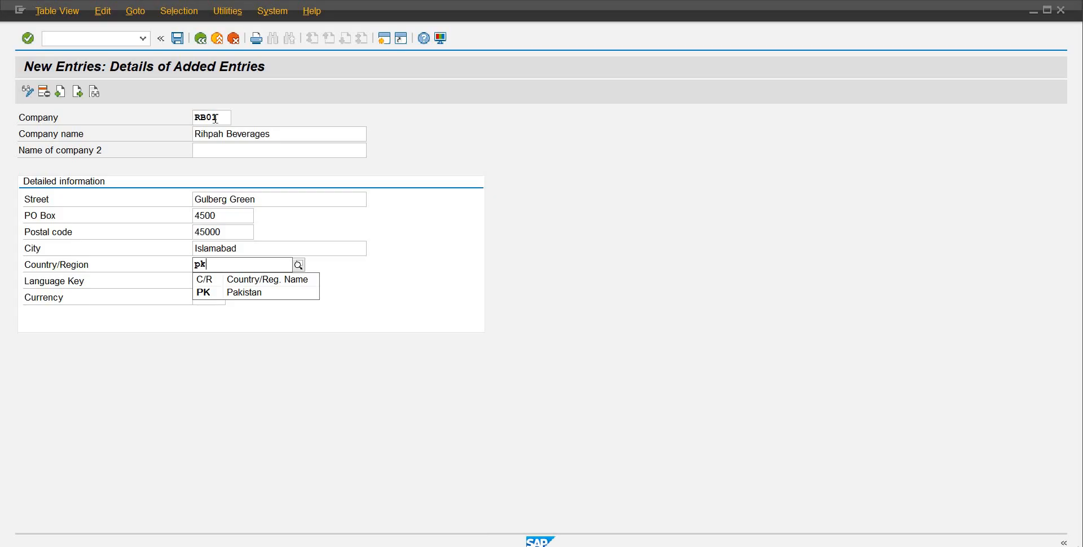
click(251, 293)
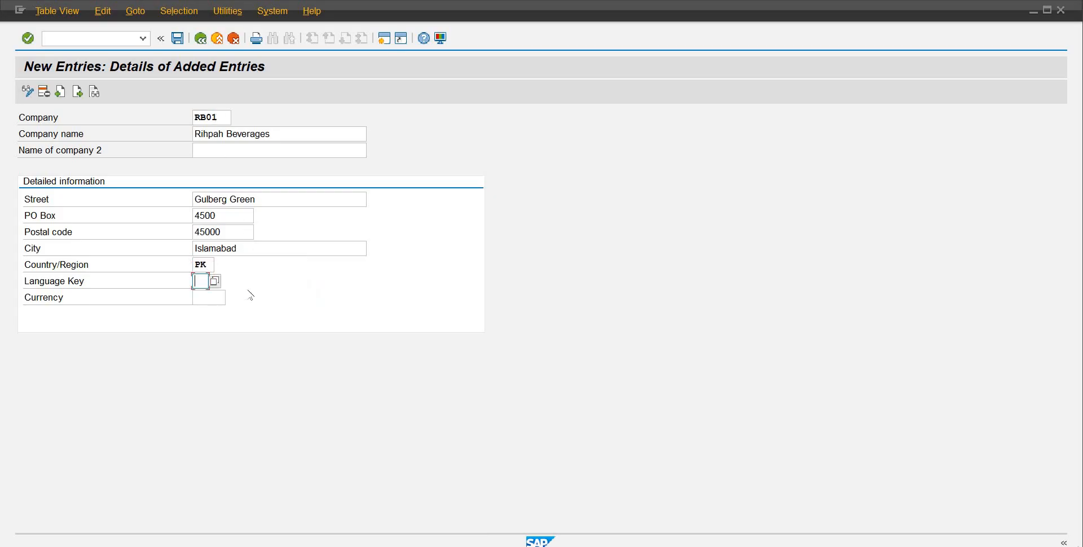
text(EN)
key(Tab)
text(PKR)
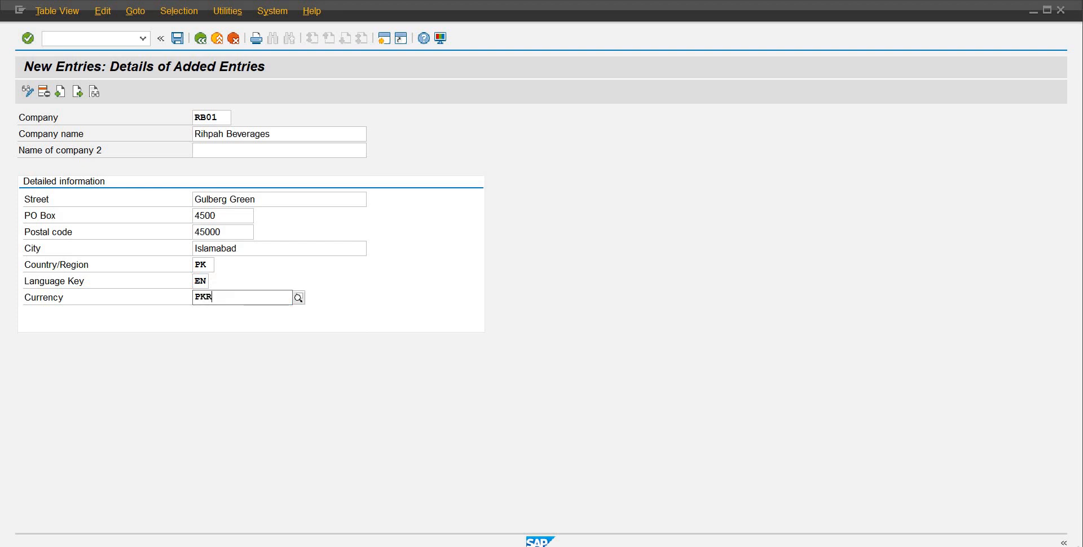
key(Return)
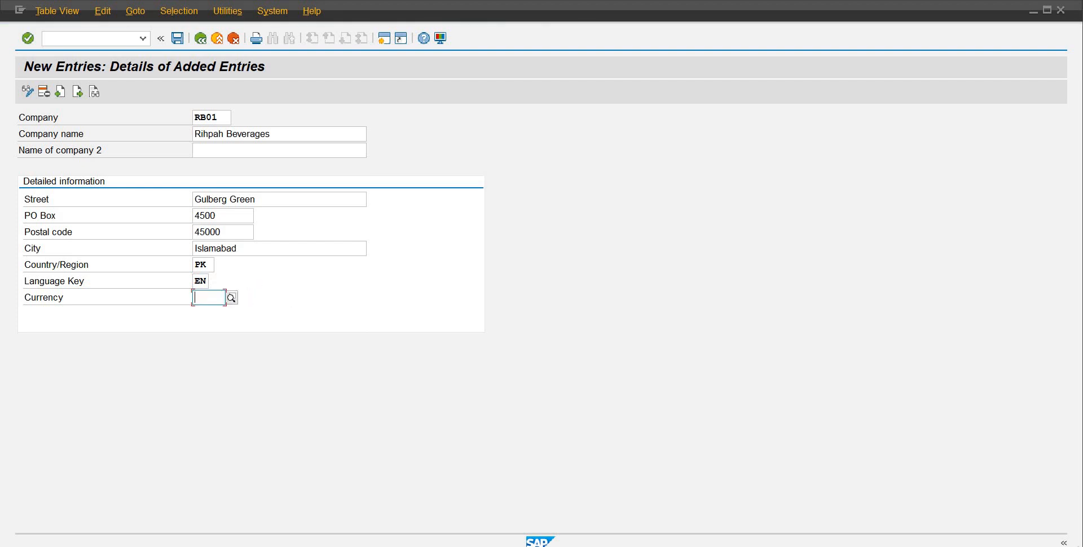
text(PKR)
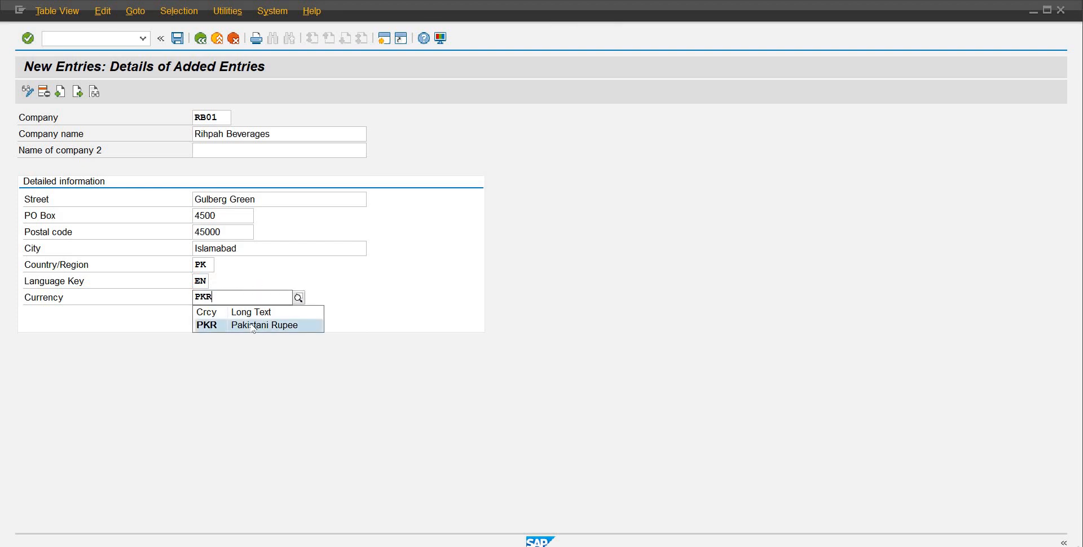
click(254, 326)
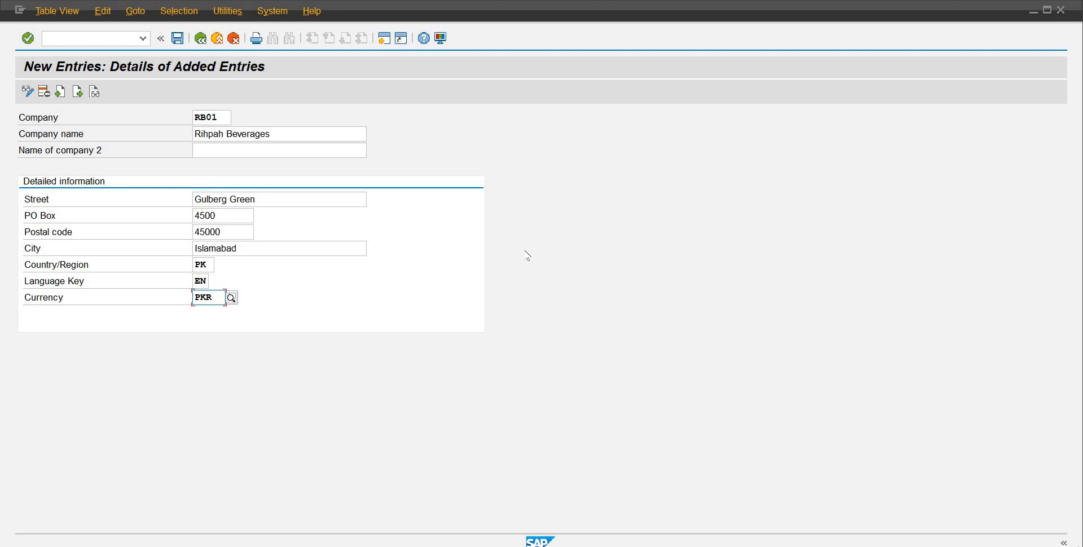
key(Return)
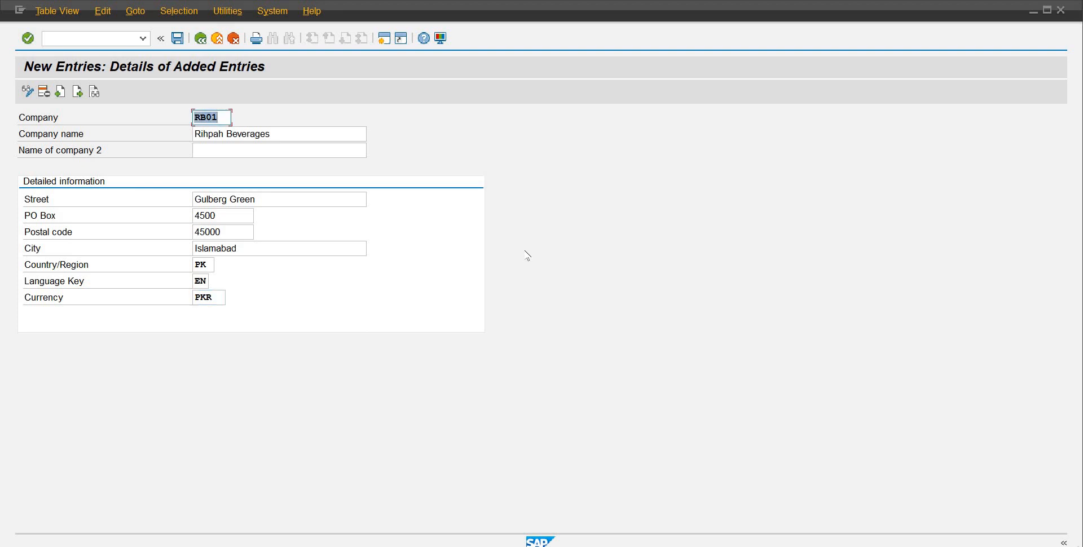
Step: Save the new company under the proposed customizing request and return to the implementation guide
click(178, 38)
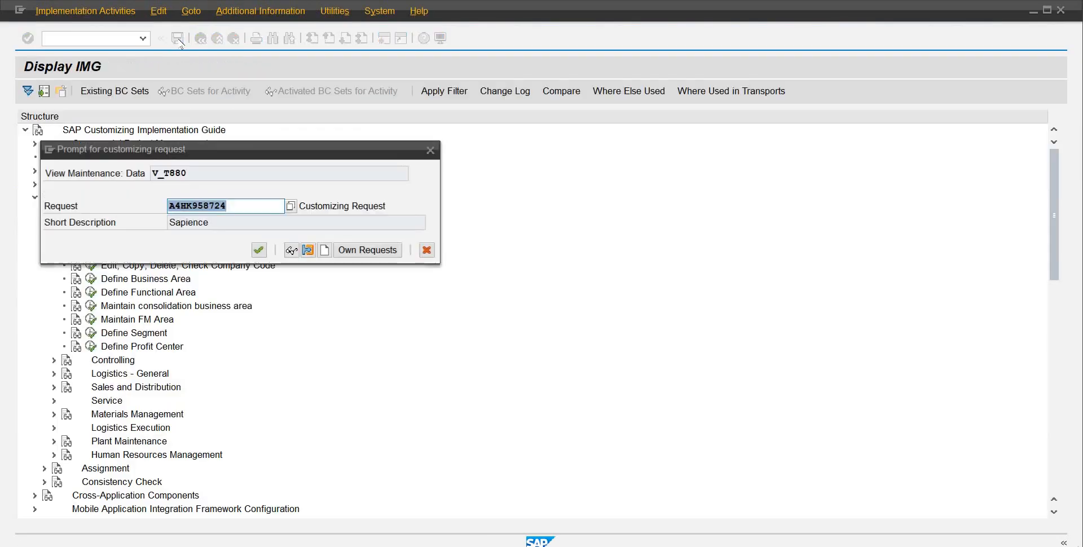
key(Return)
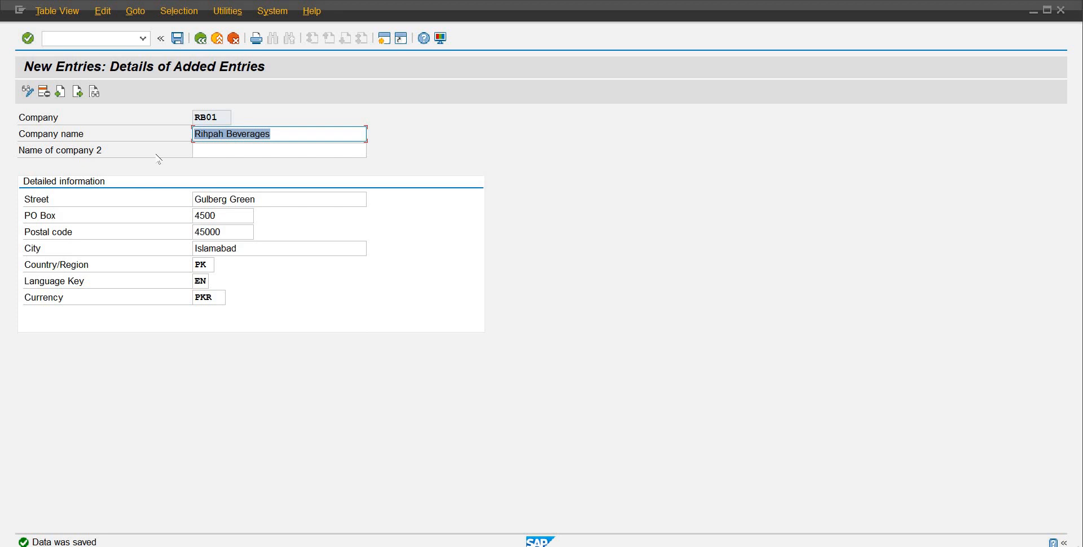
click(200, 38)
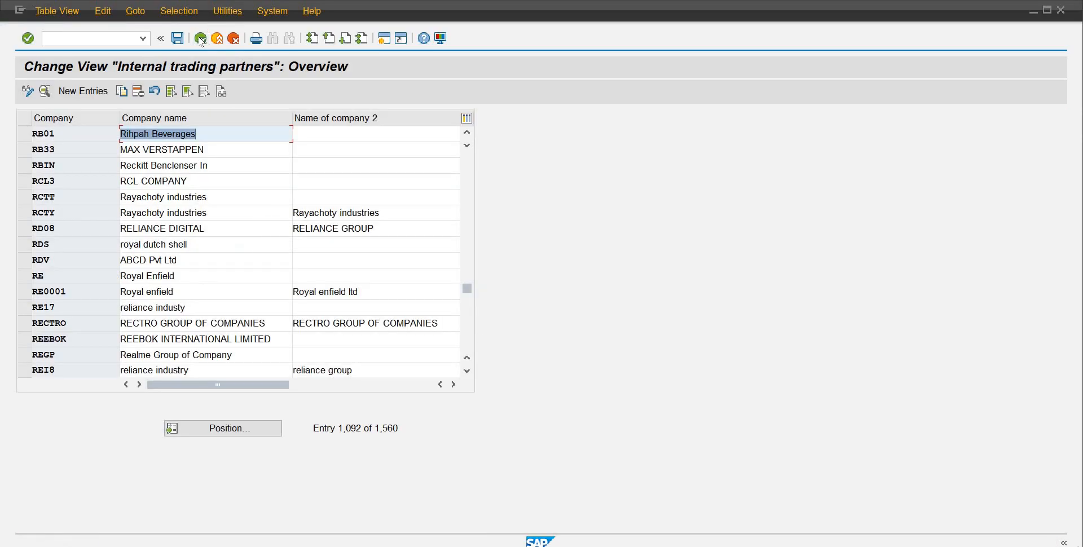
click(200, 38)
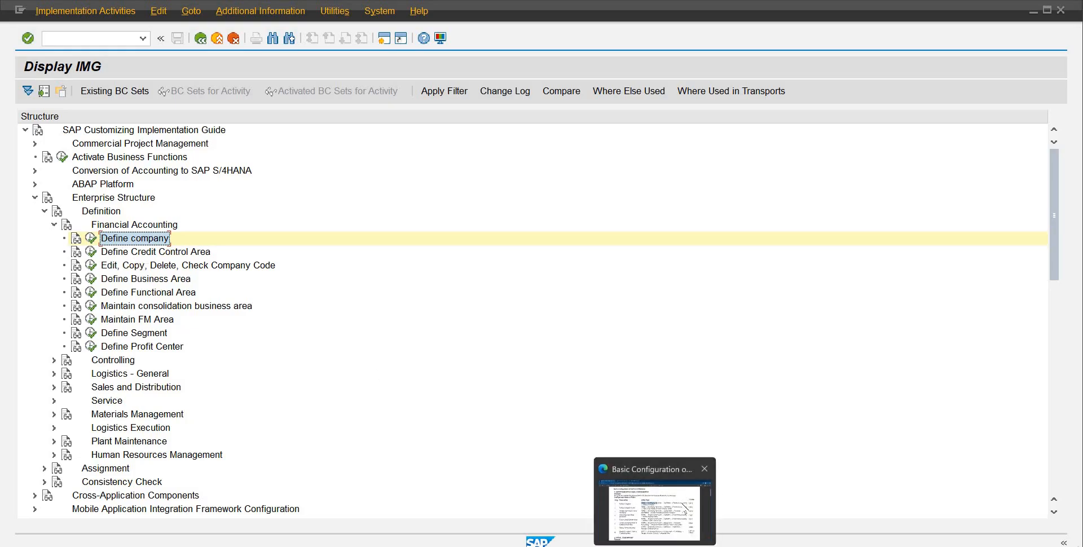
Step: Switch to the Basic Configuration of SAP PDF to check the enterprise structure steps and return to the Display IMG window
click(684, 508)
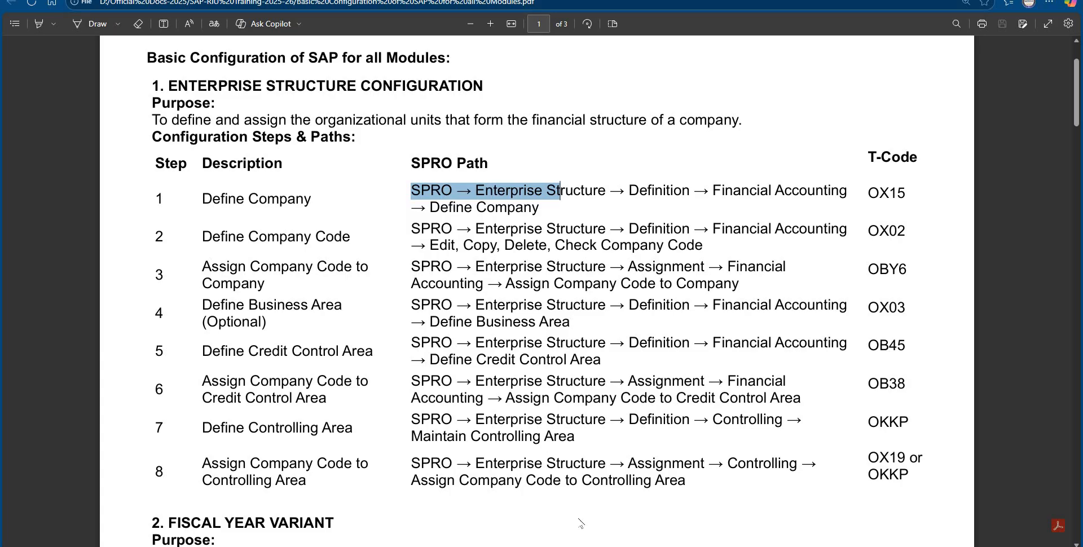
mouse_move(580, 546)
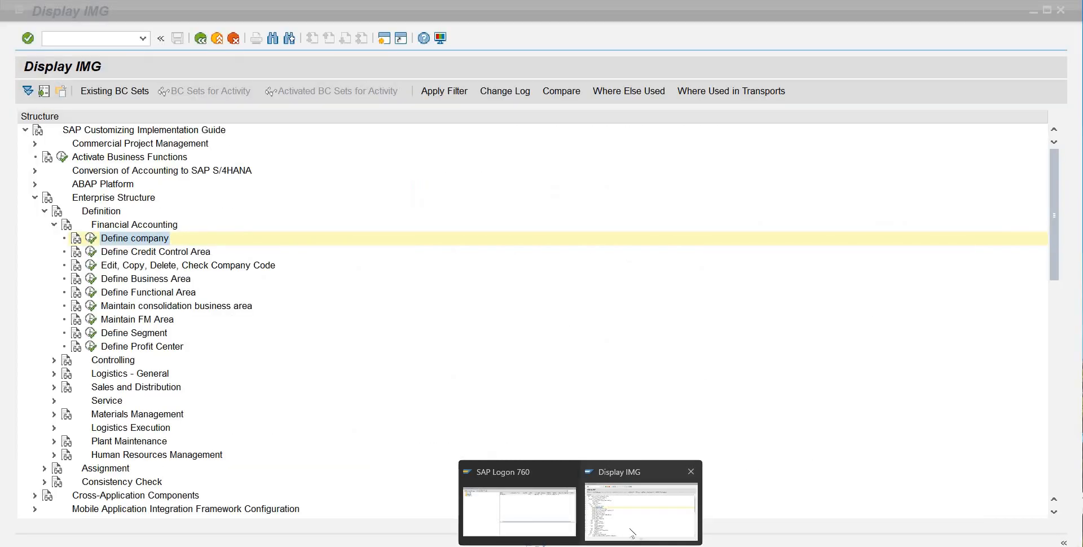
click(632, 533)
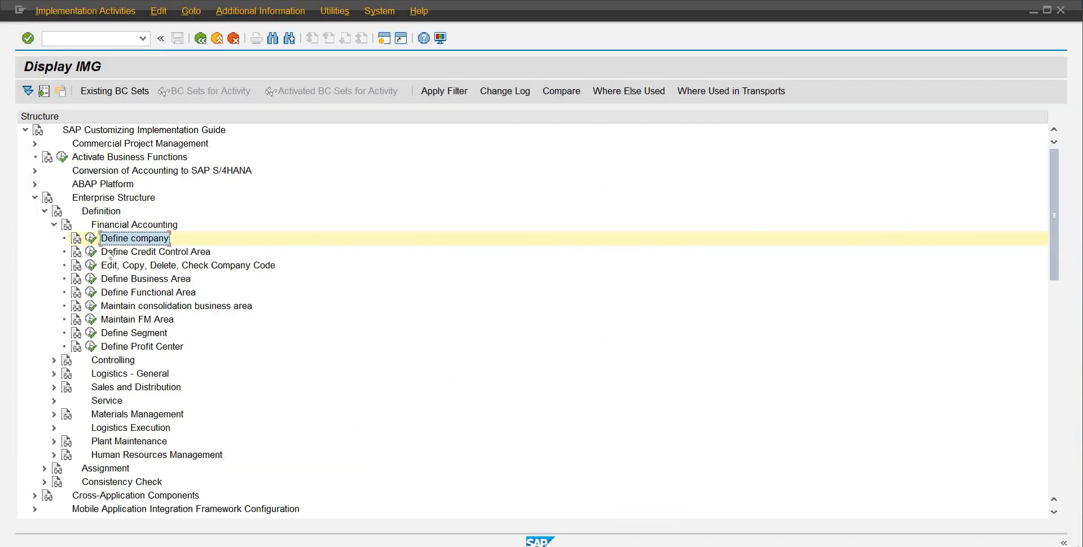
Step: Execute the Define Credit Control Area activity and create a new entry CCAR with the currency PKR
click(89, 254)
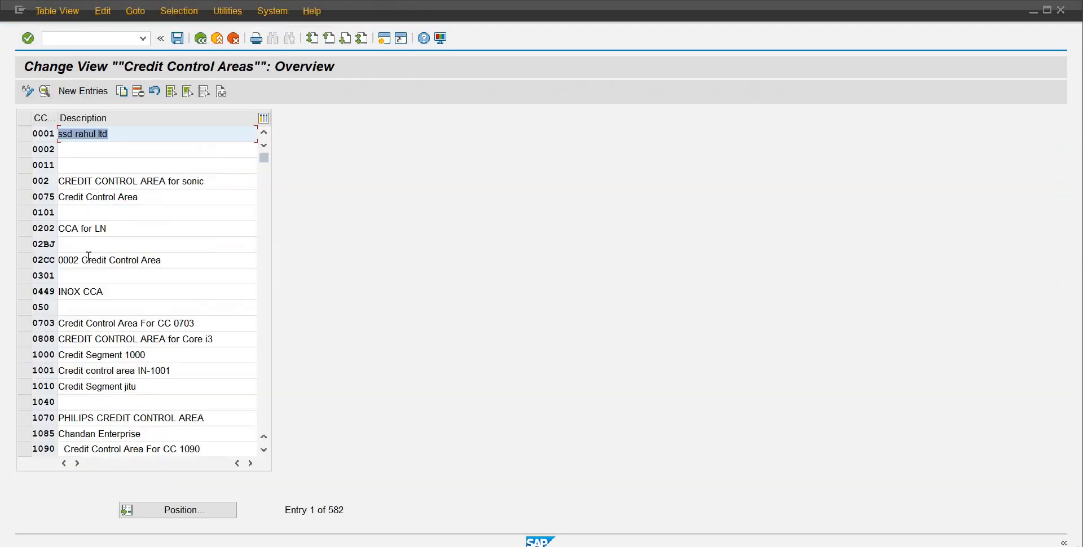
click(78, 93)
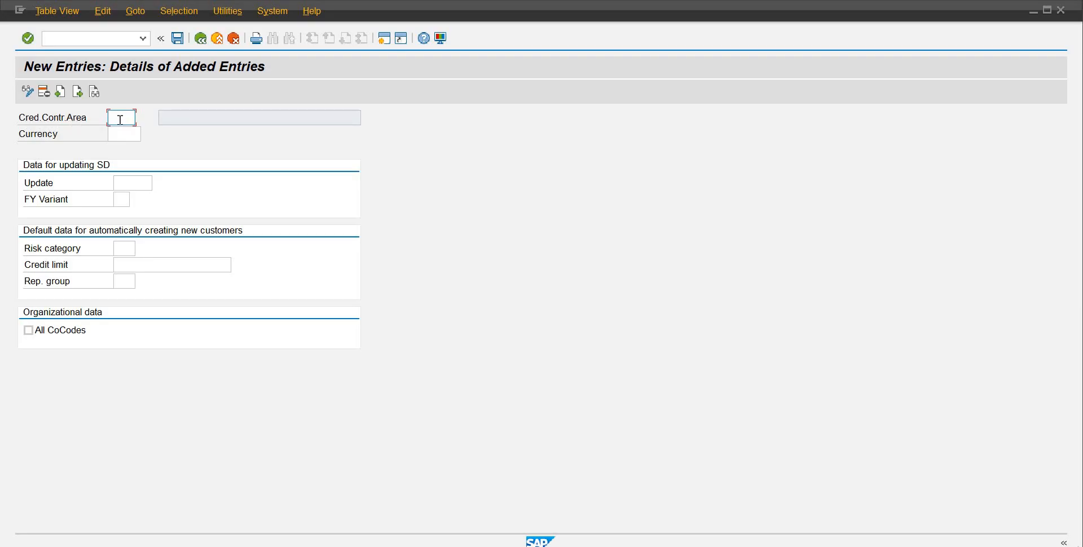
key(Caps_Lock)
text(CCA)
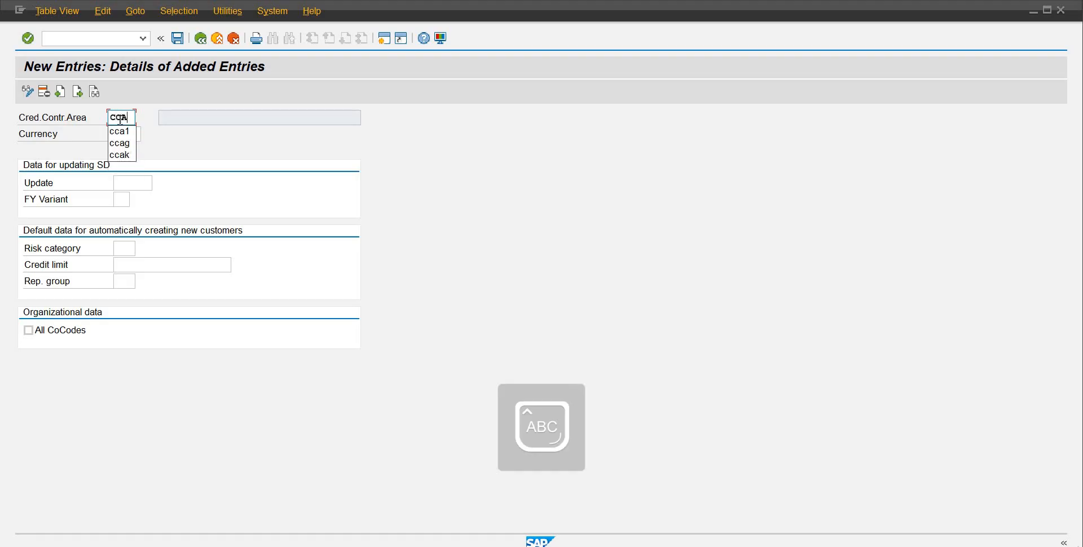
text(R)
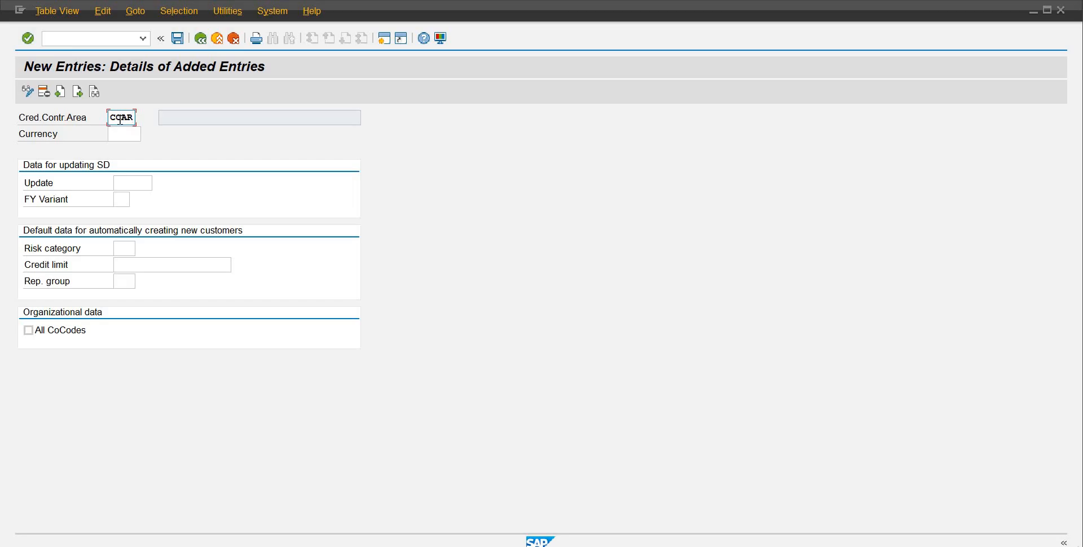
key(Tab)
text(PKR)
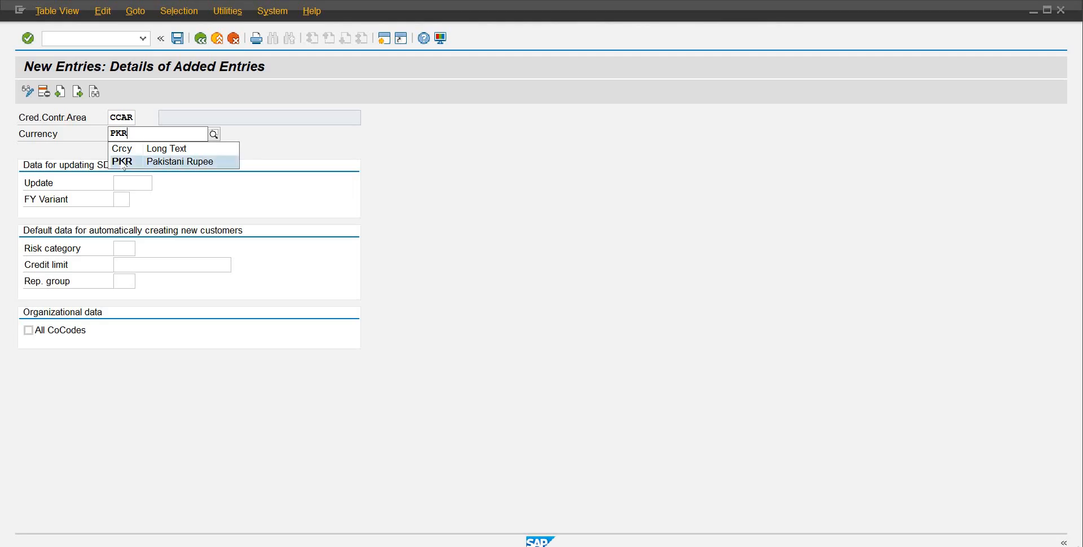
click(124, 164)
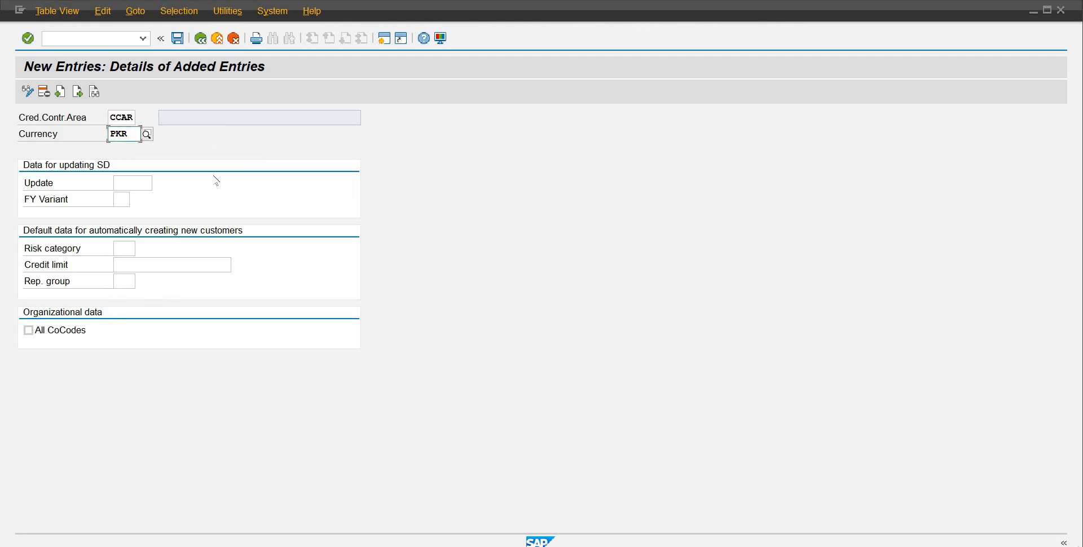
key(Return)
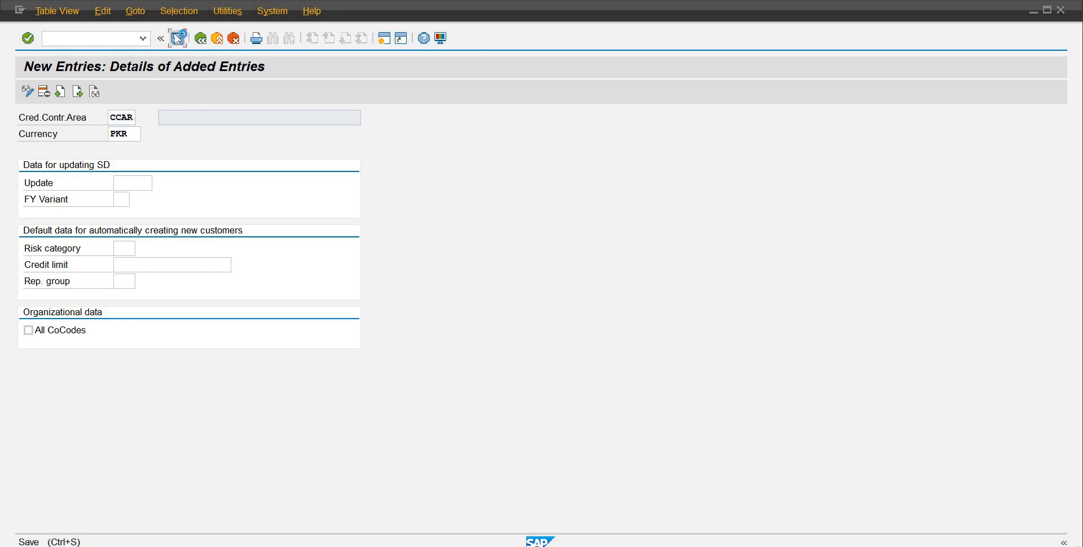
Step: Save credit control area CCAR under the proposed customizing request and return to the credit control areas overview
click(177, 38)
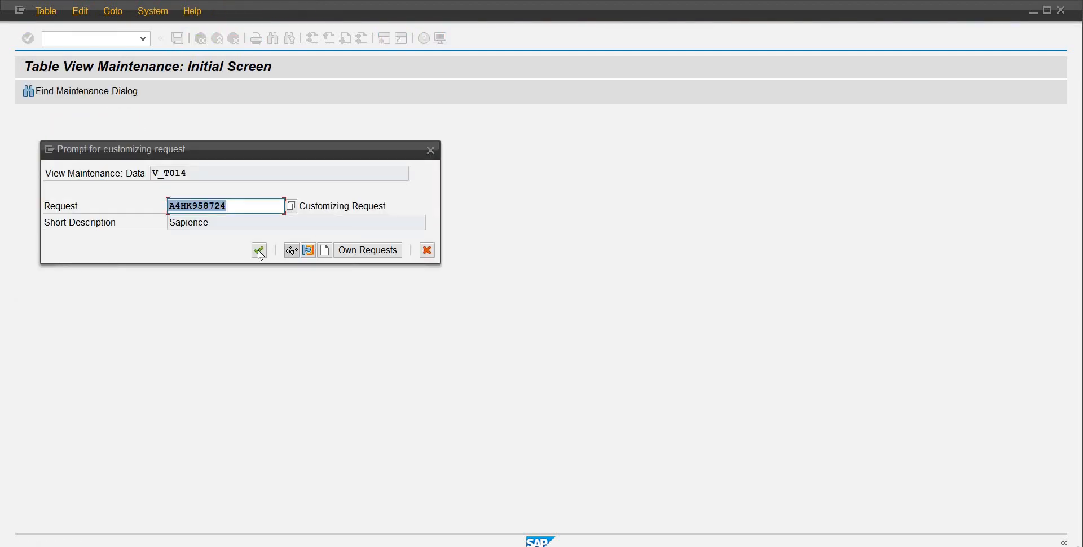
click(261, 250)
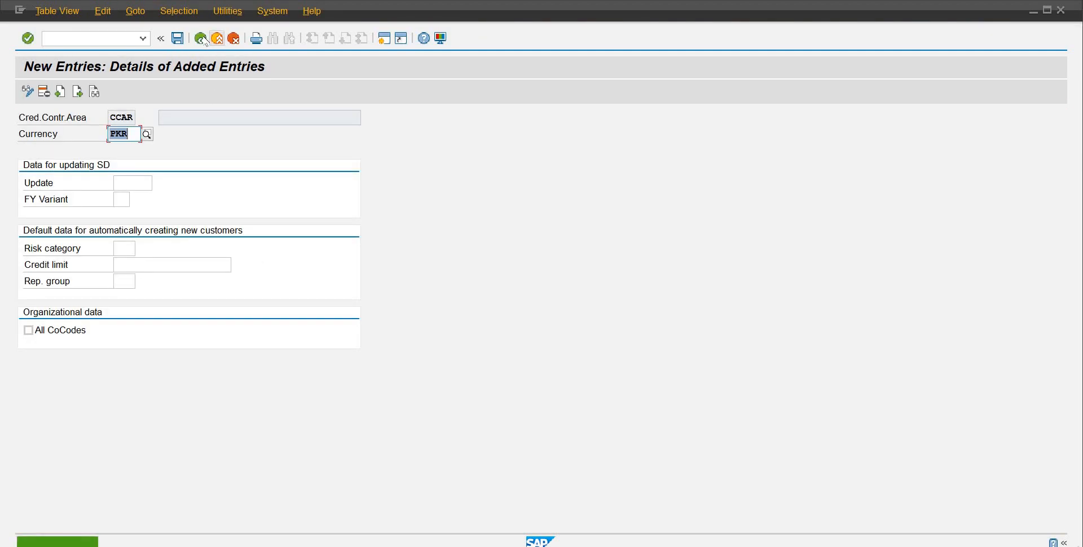
click(205, 40)
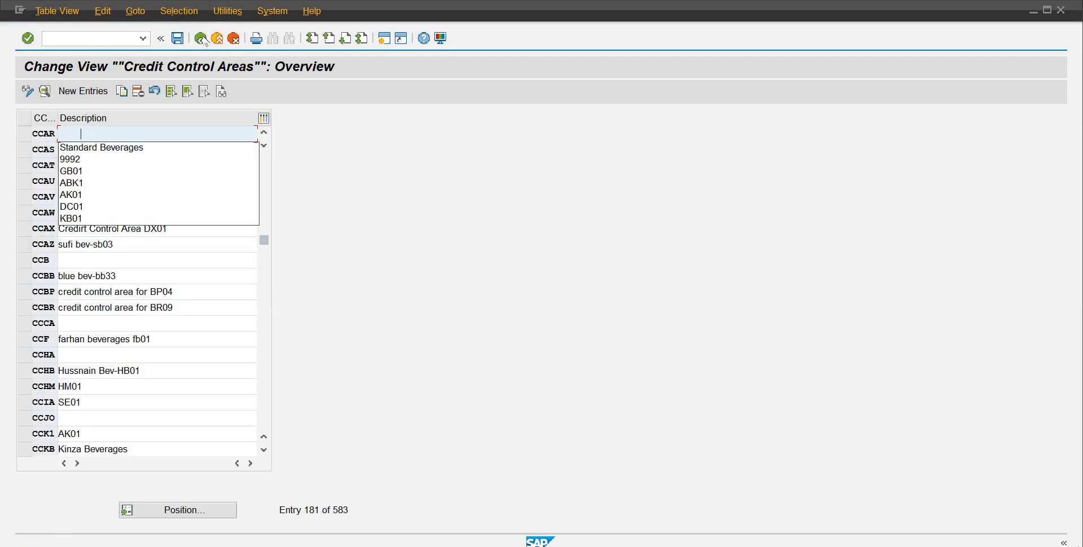
Step: Set the description of credit control area CCAR to rb01 in the overview table
key(BackSpace)
key(BackSpace)
key(BackSpace)
text(rb01)
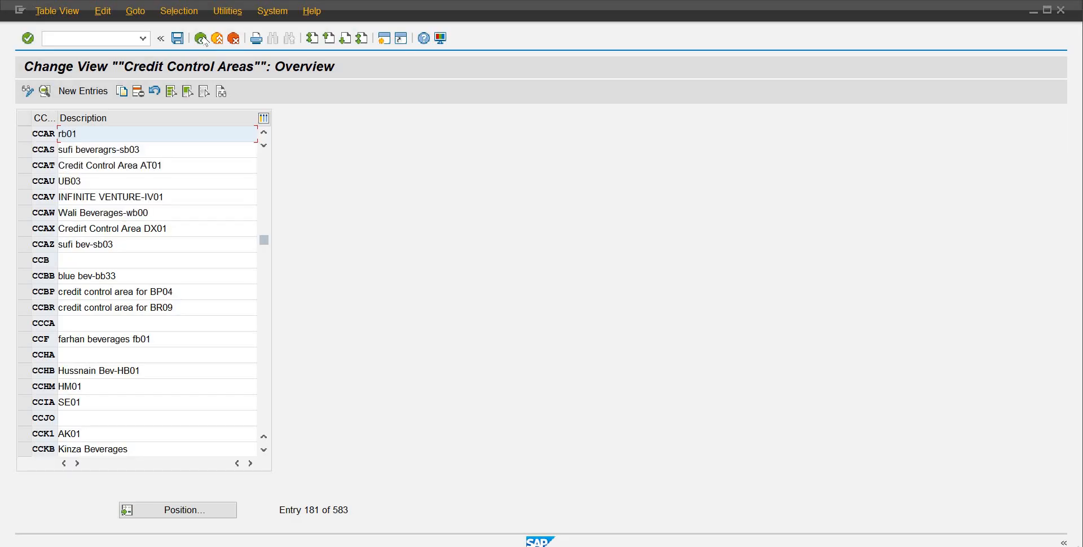
Step: Change the description of credit control area CCAR to uppercase RB01 in the overview table and save it
key(BackSpace)
key(BackSpace)
key(BackSpace)
key(BackSpace)
key(Caps_Lock)
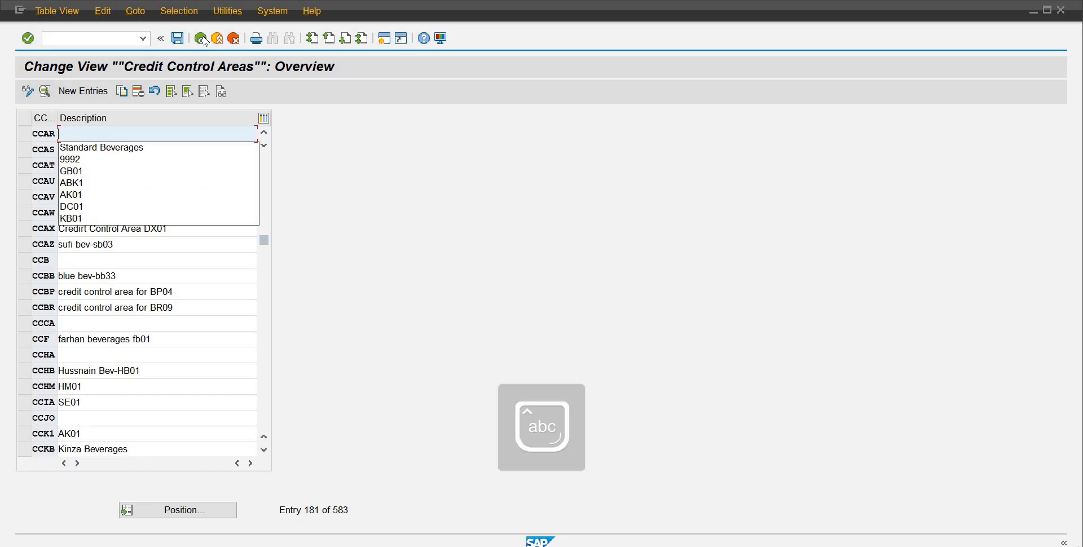
text(RB01)
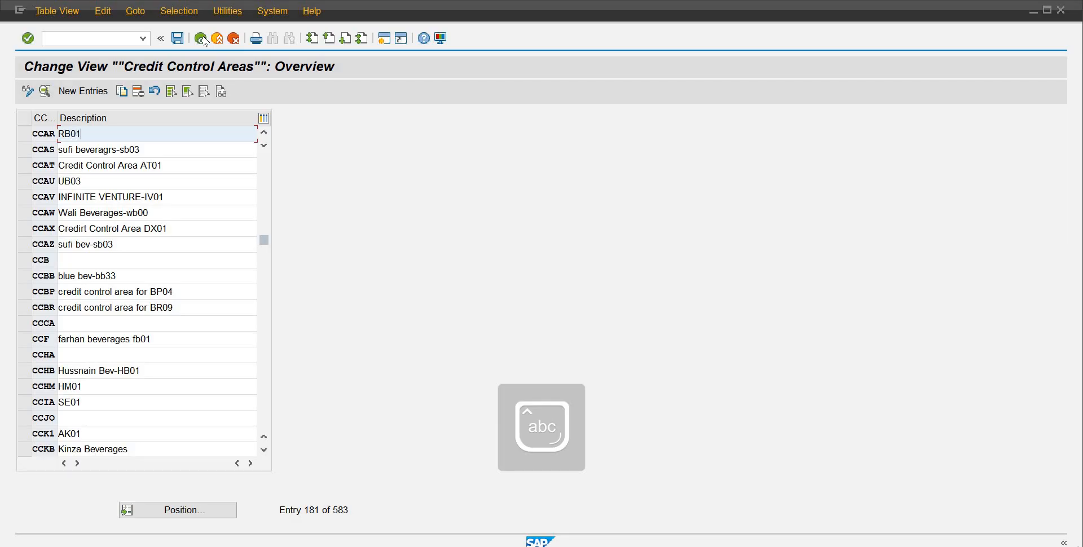
key(Return)
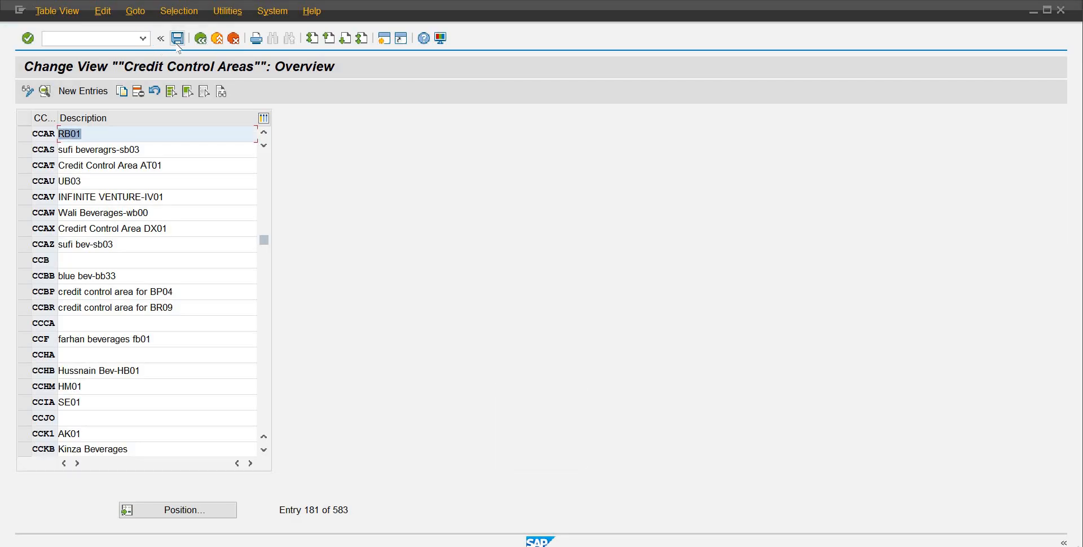
click(177, 38)
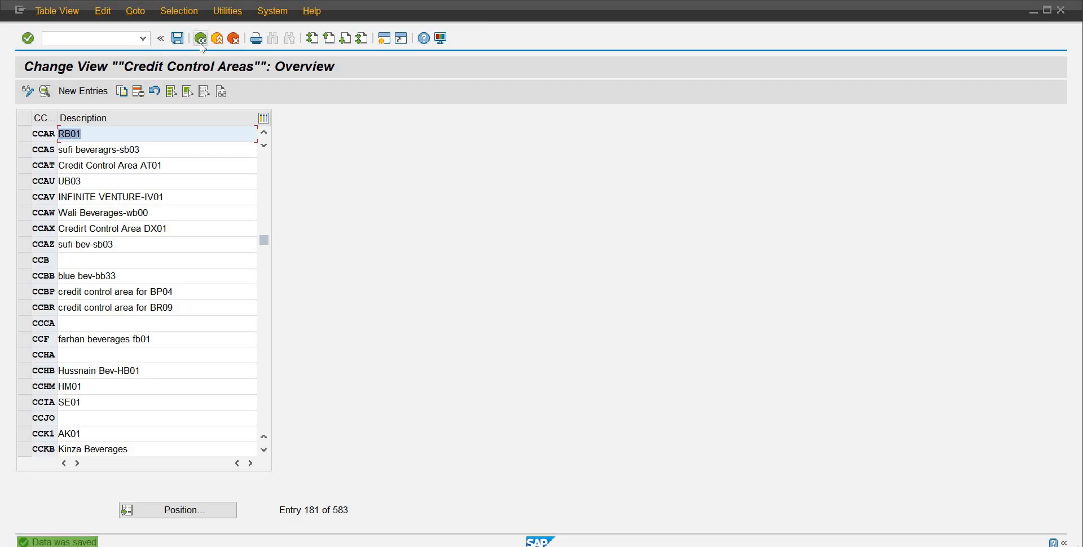
Step: Return to the Display IMG structure and open the Edit Company Code Data activity under Financial Accounting
click(200, 39)
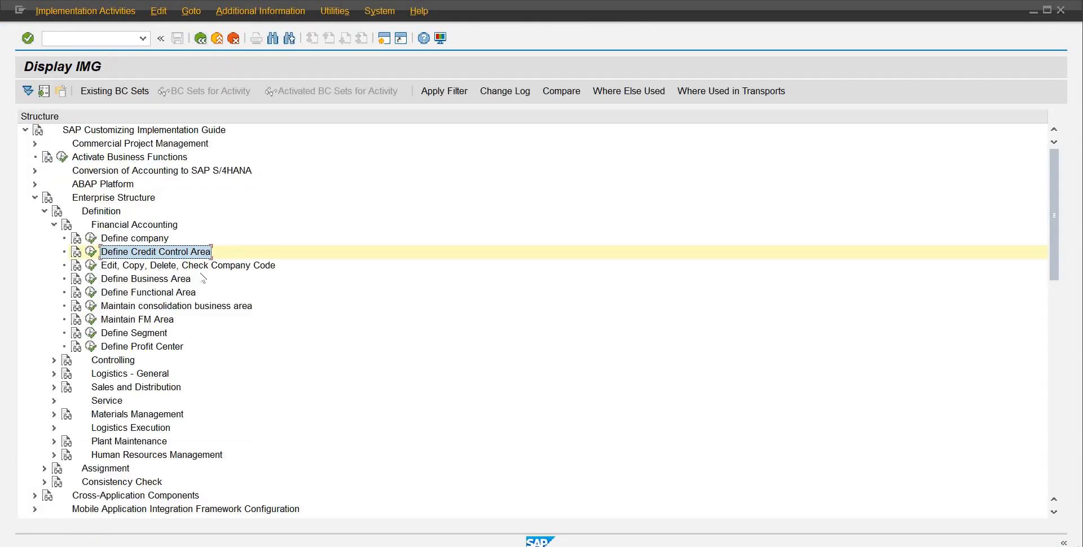
click(92, 266)
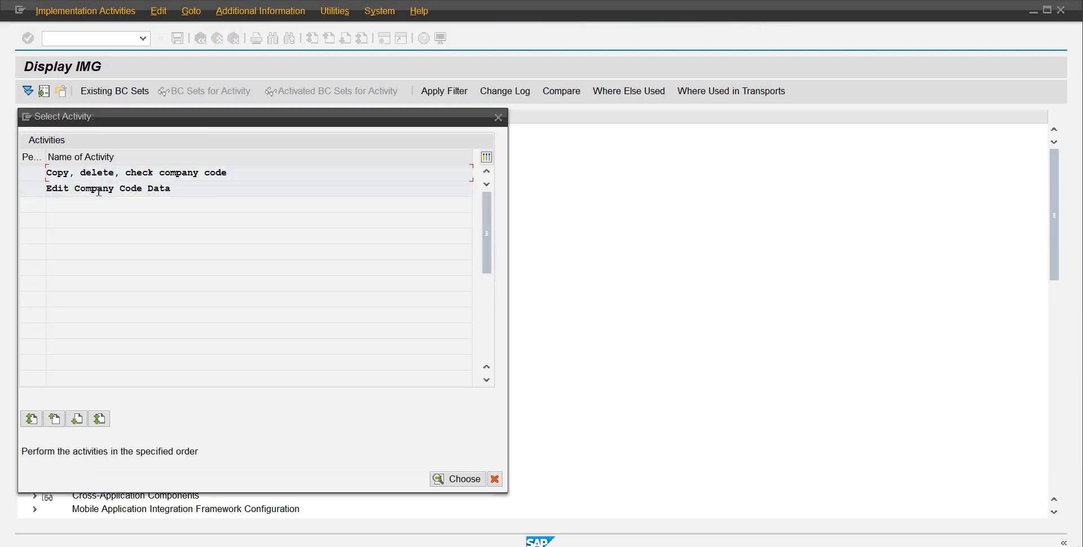
double_click(99, 191)
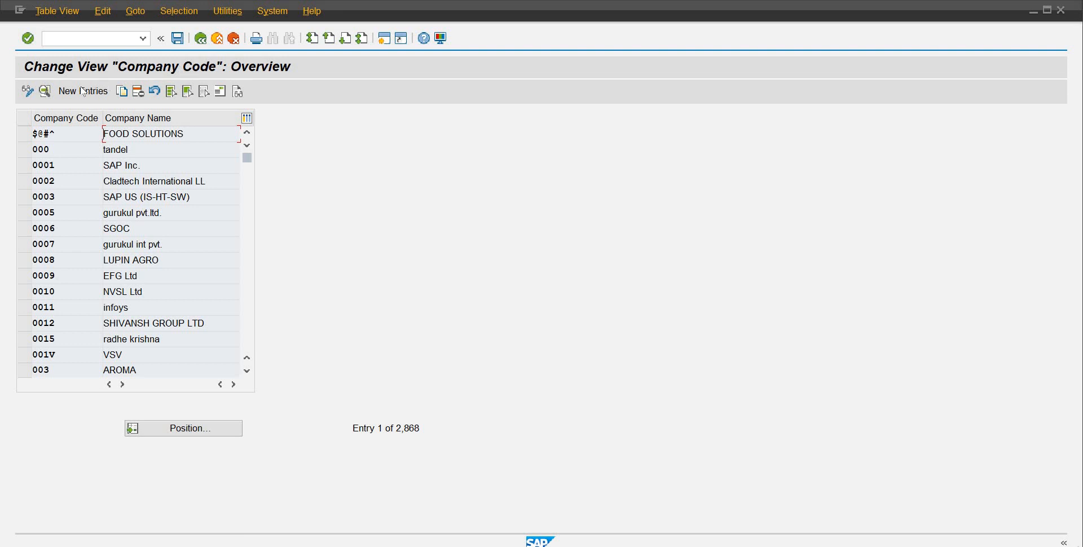
Step: Try to create a new company code entry with the code RB01
click(83, 91)
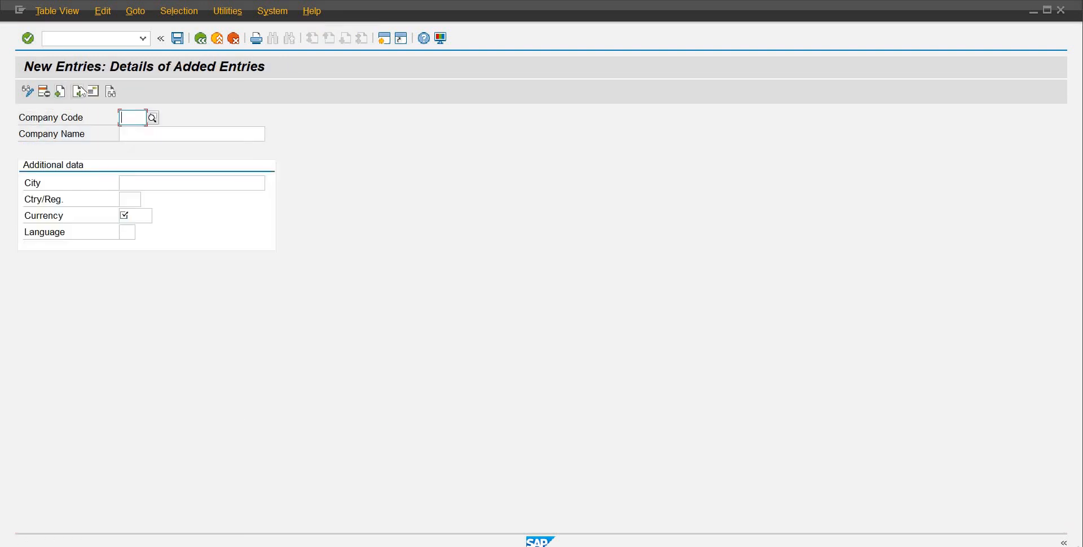
text(rb)
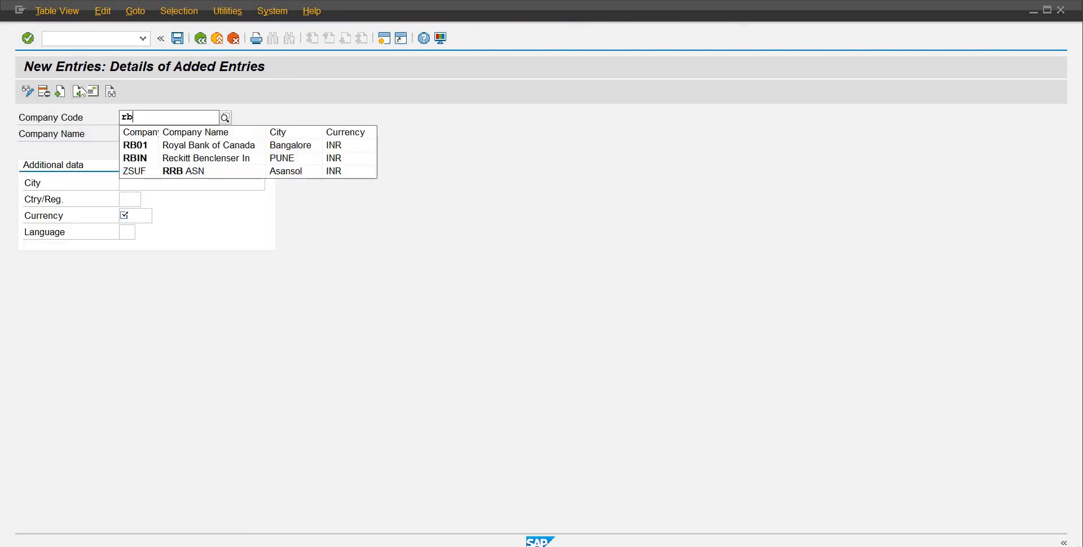
key(BackSpace)
key(BackSpace)
key(Caps_Lock)
text(RB0)
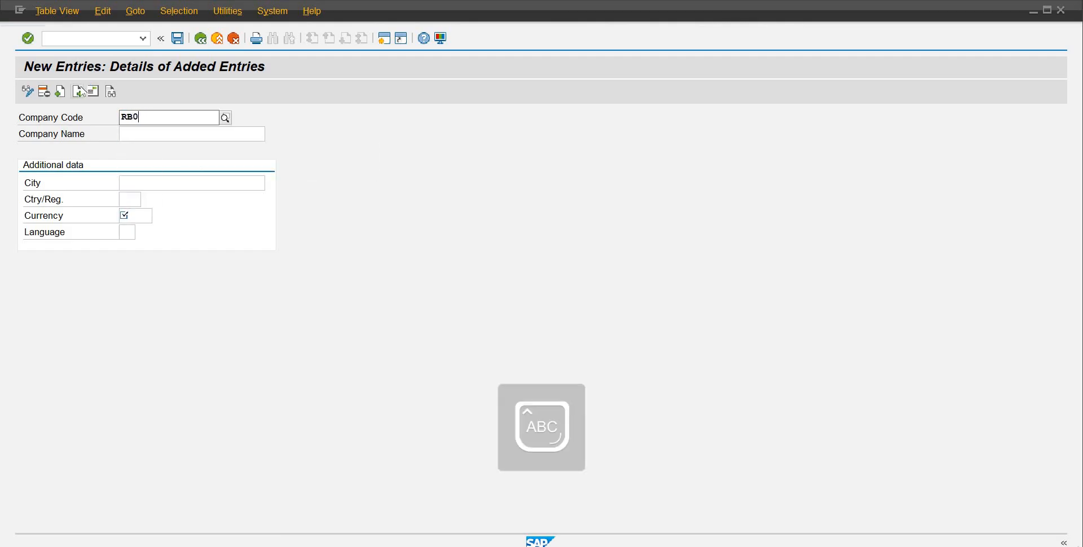
text(1)
key(Tab)
key(Caps_Lock)
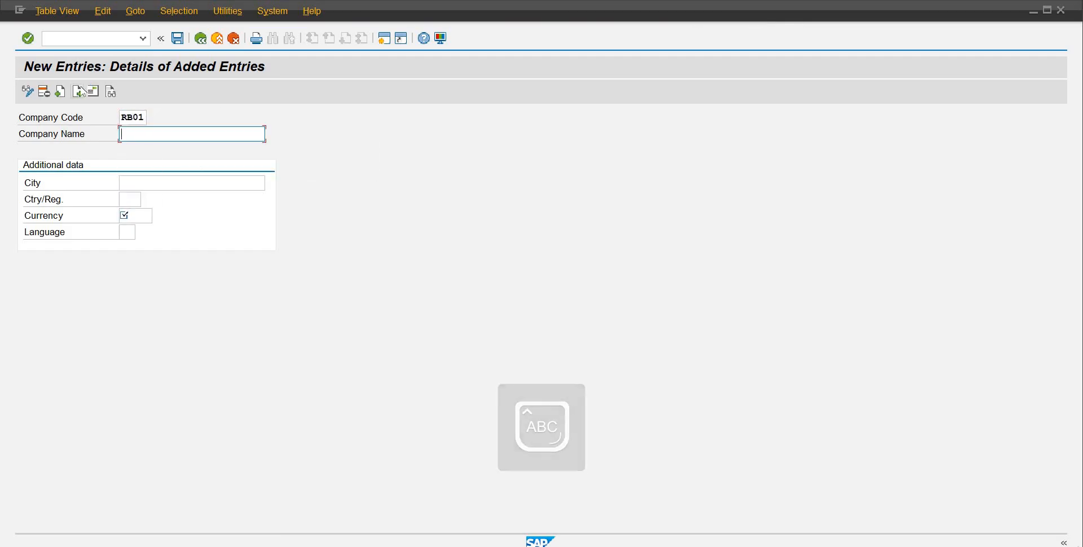
Step: Enter the company name Rihpah Beverages and the city Islamabad for the new company code RB01
text(Rihp)
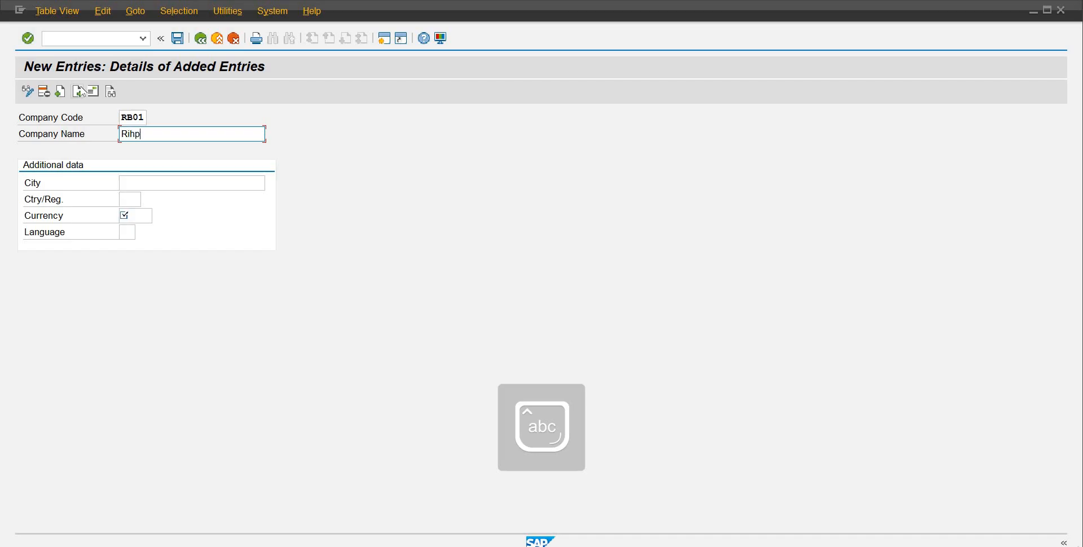
text(ah Bever)
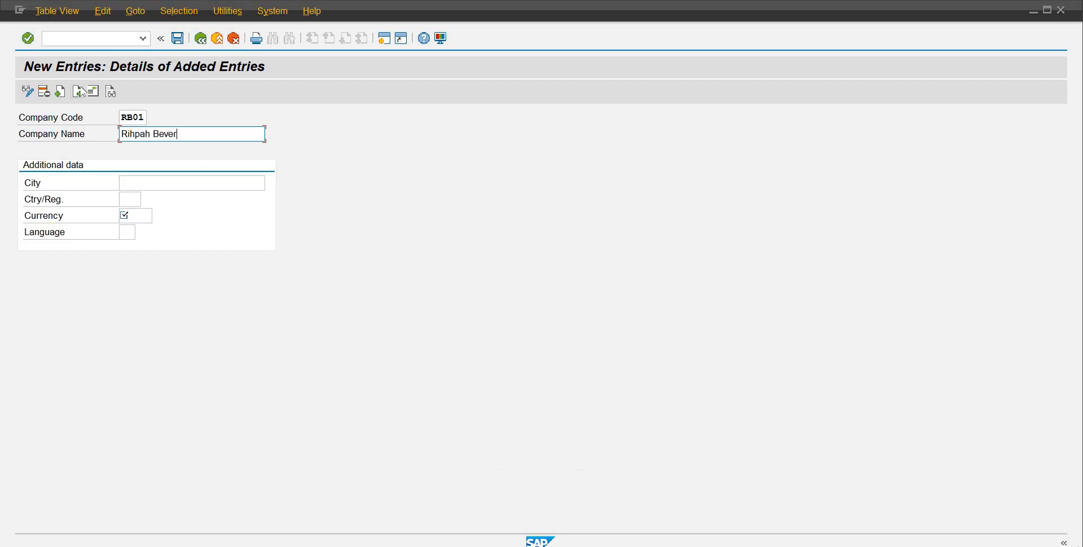
text(ages)
key(Tab)
text(I)
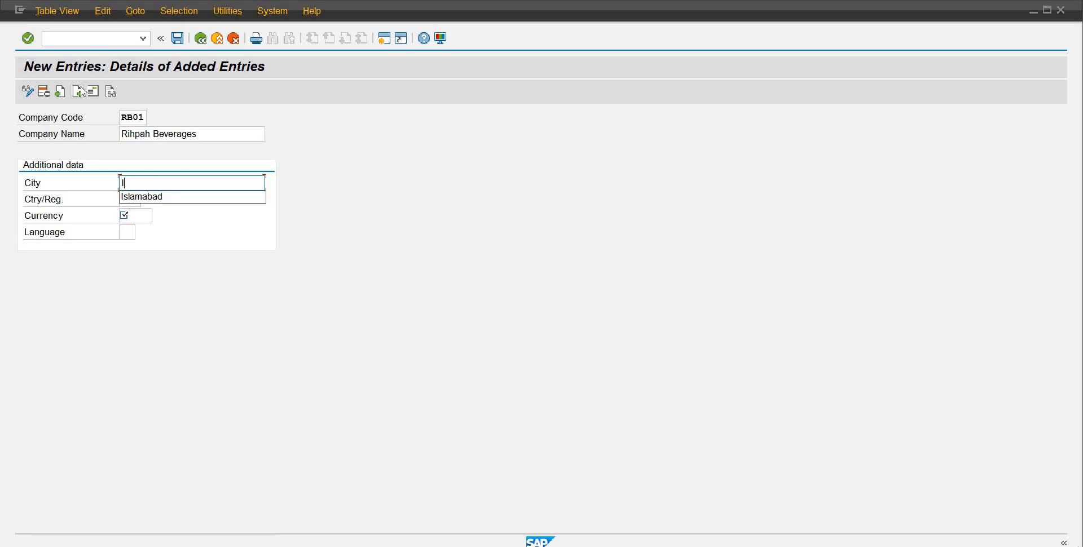
key(Down)
key(Return)
key(Tab)
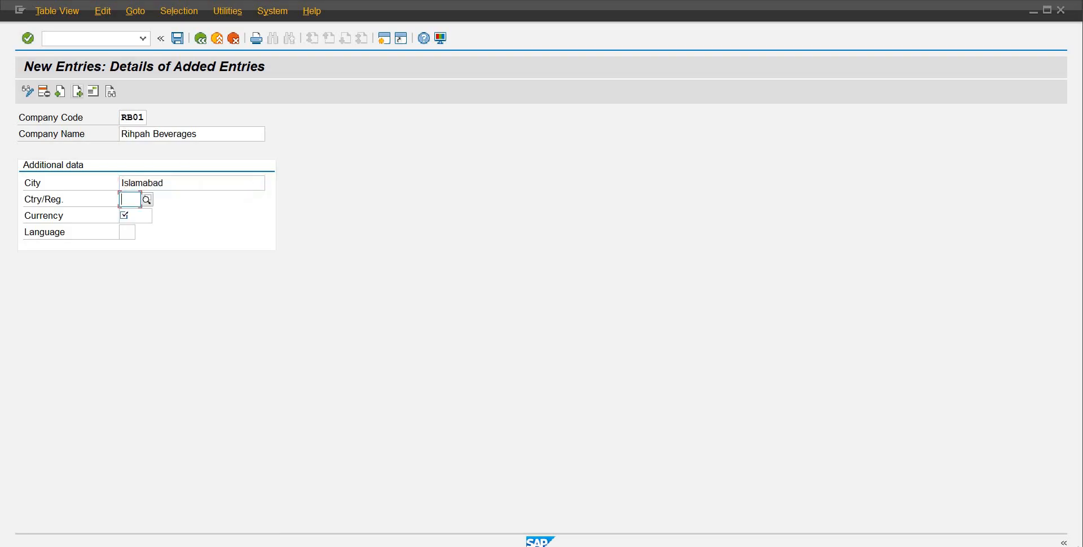
Step: Set country PK, currency PKR and language EN for company code RB01 and submit the entry
text(PK)
key(Tab)
text(PKR)
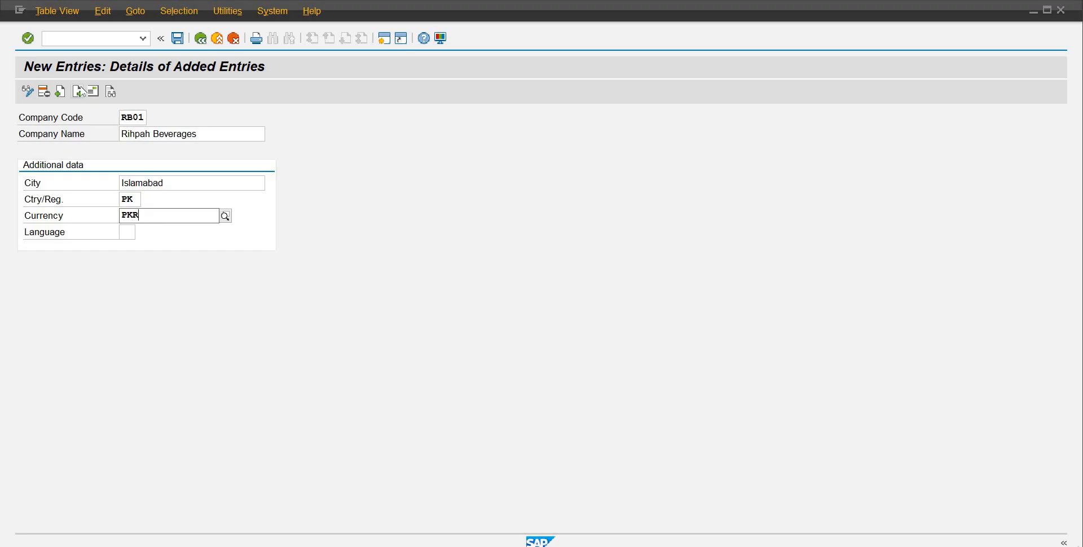
key(Tab)
text(EN)
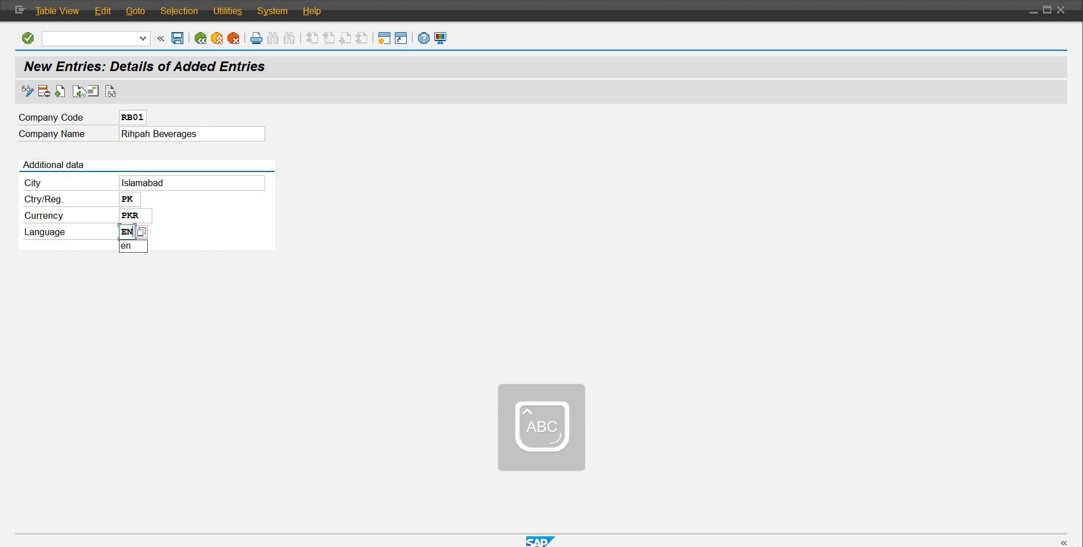
key(Return)
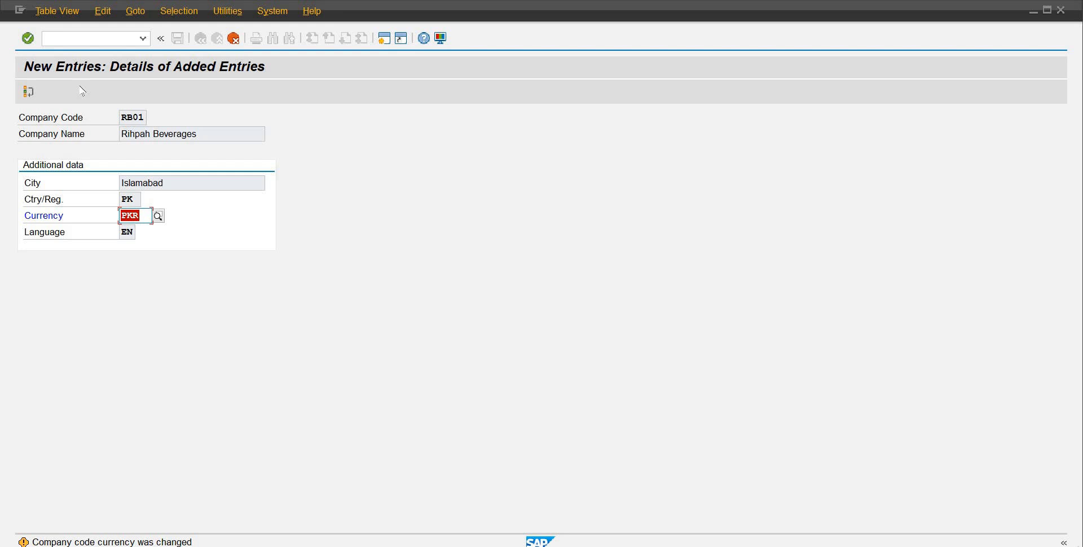
Step: Cancel the RB01 company code entry, discard its changes and return to the company code overview
click(234, 39)
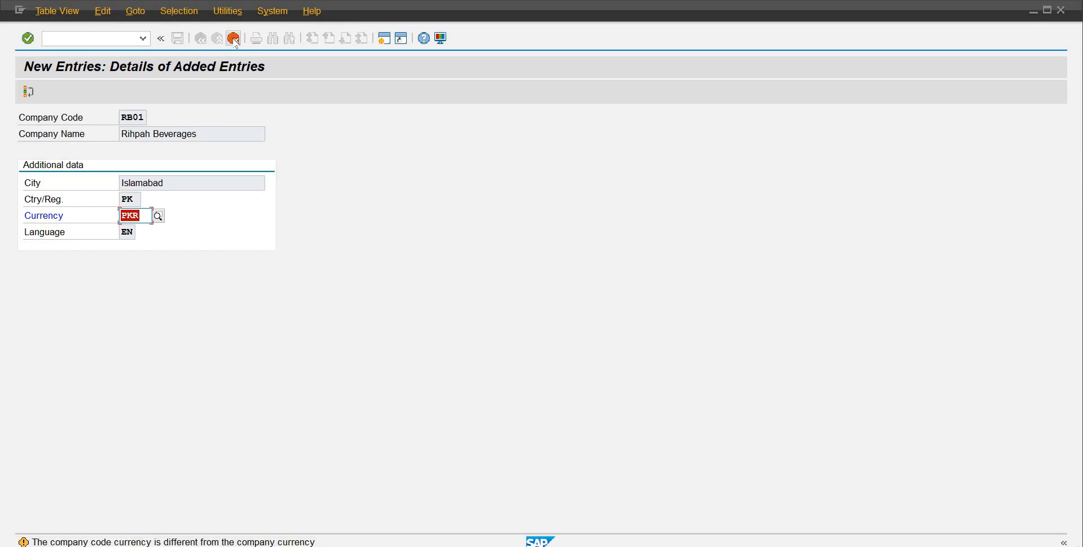
click(234, 39)
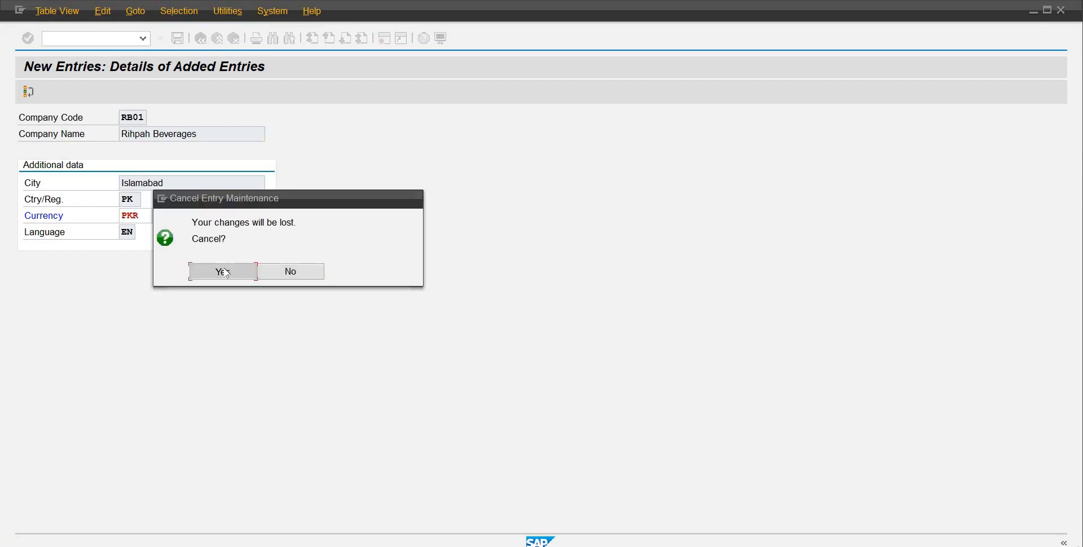
click(223, 271)
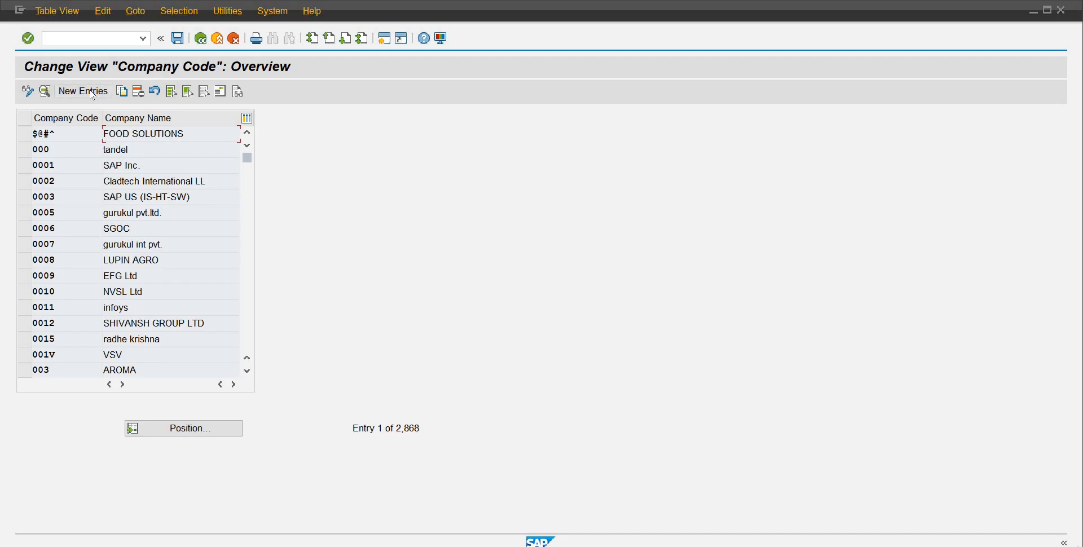
Step: Create a new company code entry RB10 with the company name Rihpah Beverages
click(94, 94)
text(25)
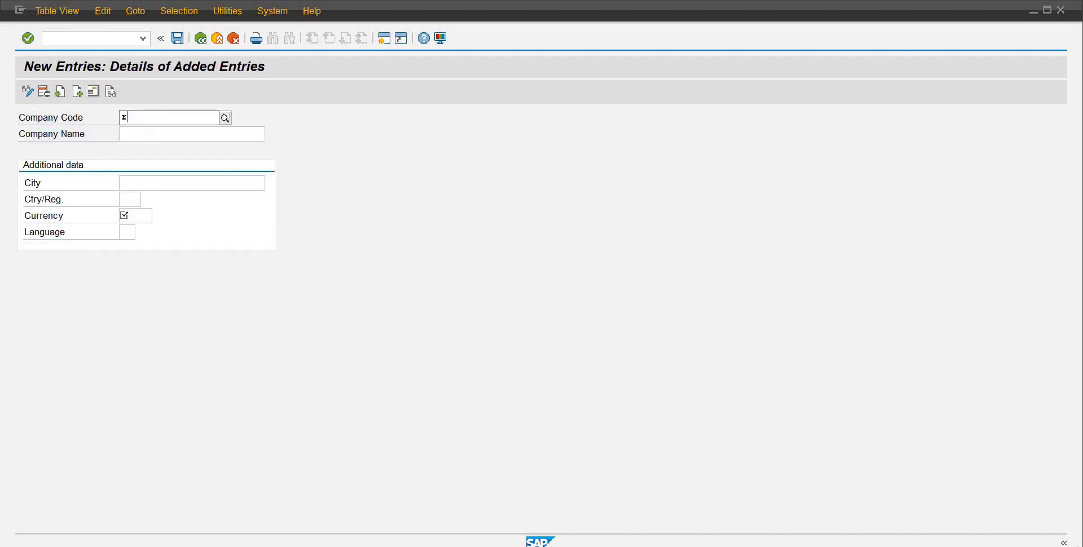
key(BackSpace)
key(BackSpace)
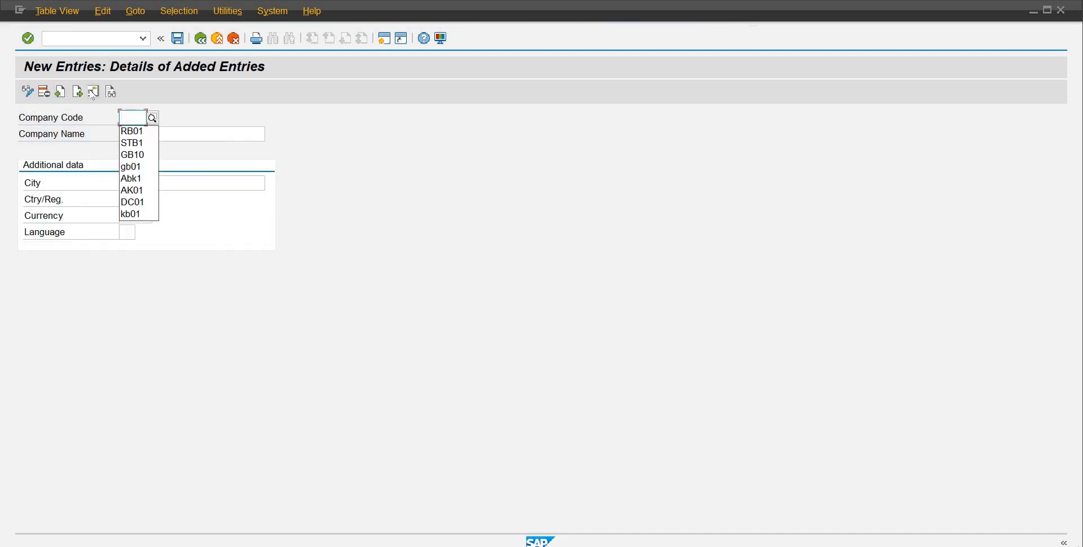
text(RB10)
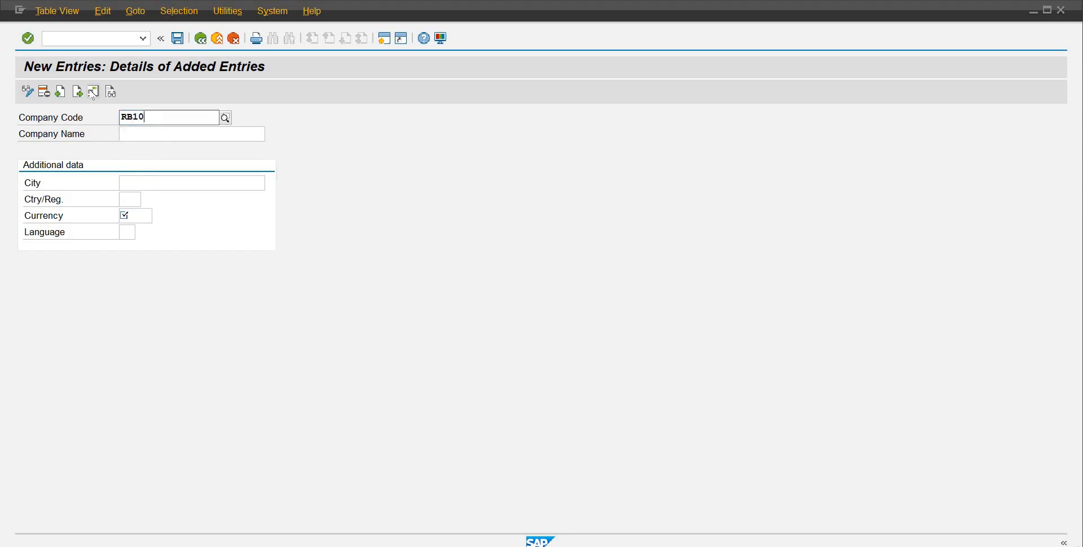
key(Return)
key(Caps_Lock)
text(R)
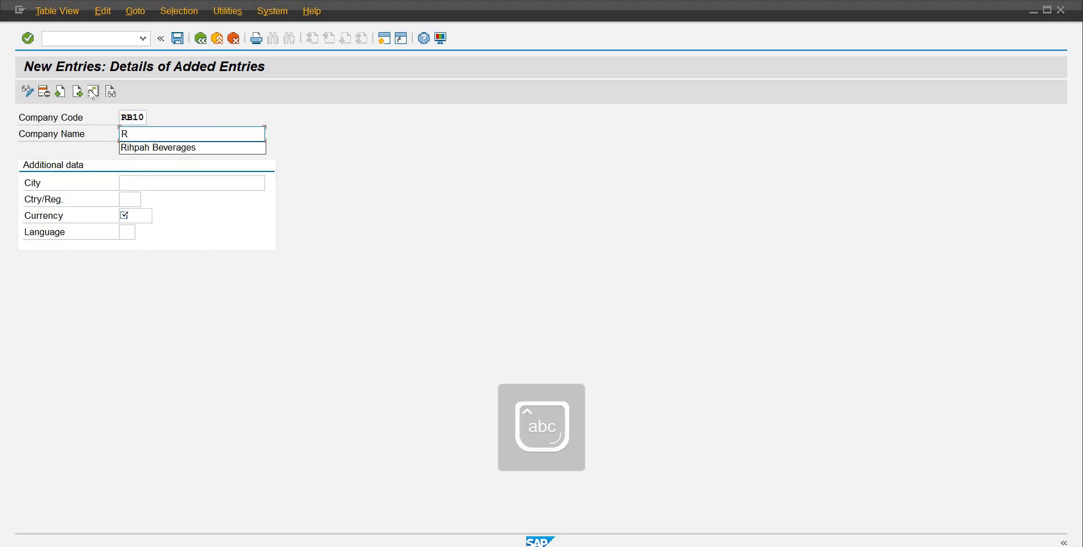
key(Down)
key(Return)
key(Tab)
Step: Set the city Islamabad, country PK, currency PKR and language EN for company code RB10 and submit the entry
text(I)
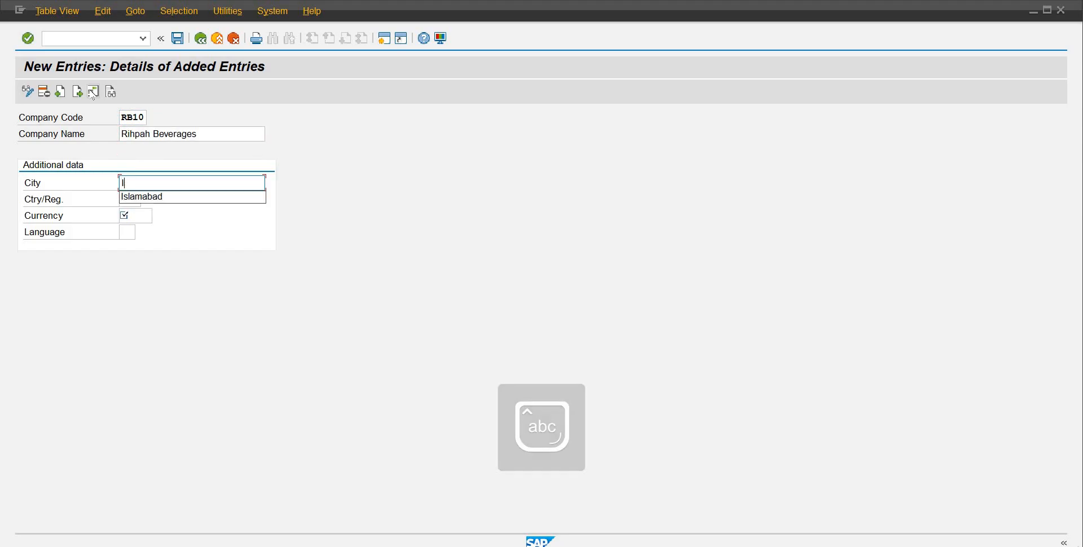
key(Down)
key(Return)
key(Tab)
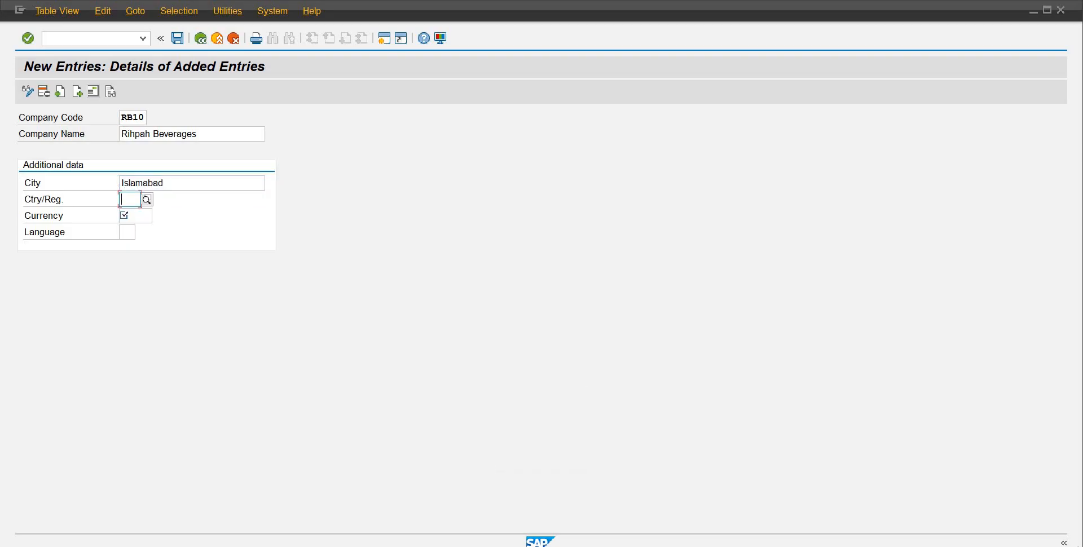
text(pkr)
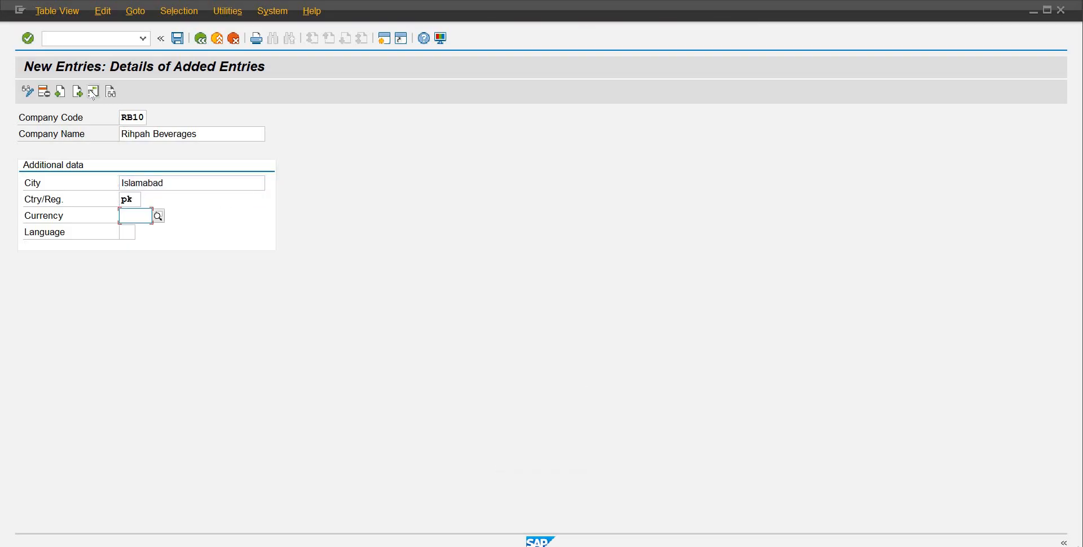
text(PKR)
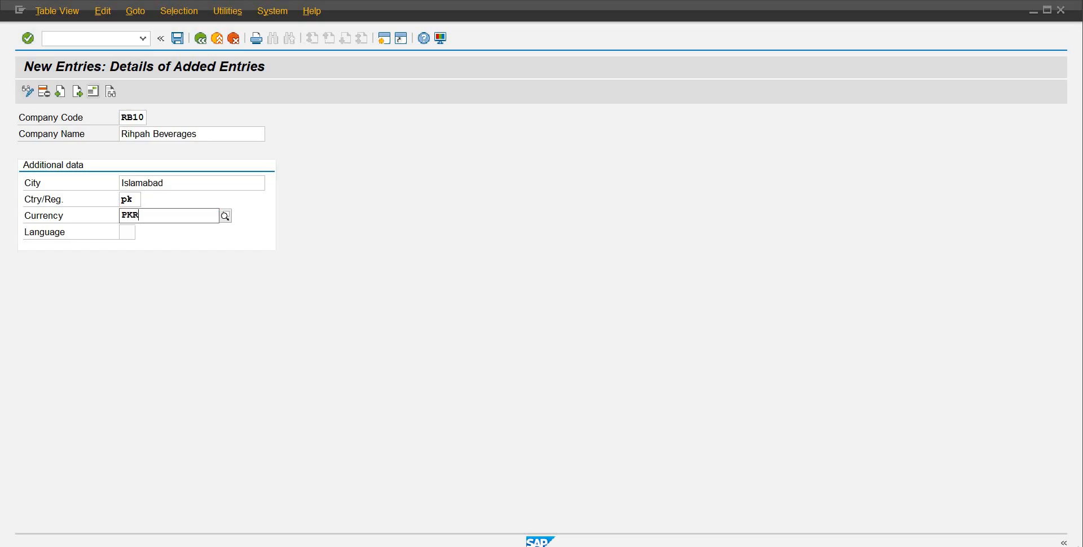
key(Down)
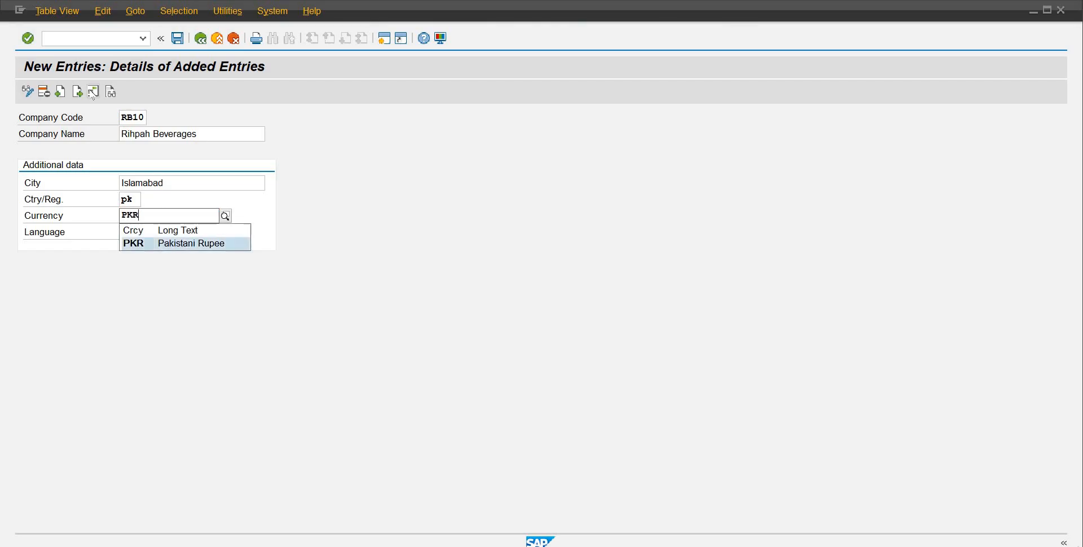
key(Return)
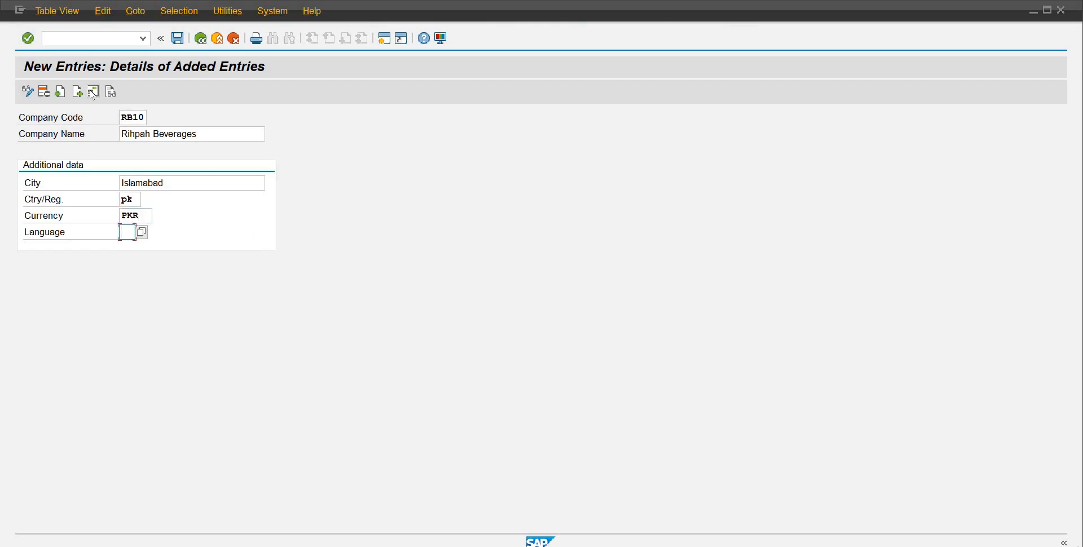
text(en)
key(Return)
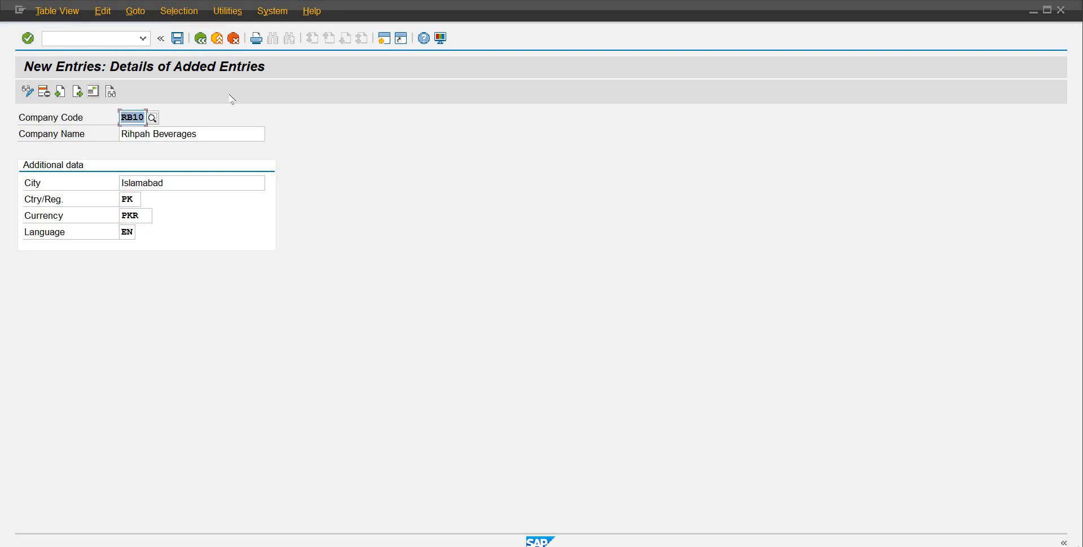
Step: Save the RB10 company code entry and set the address title to Company and the name to Riphah Beverages
click(177, 39)
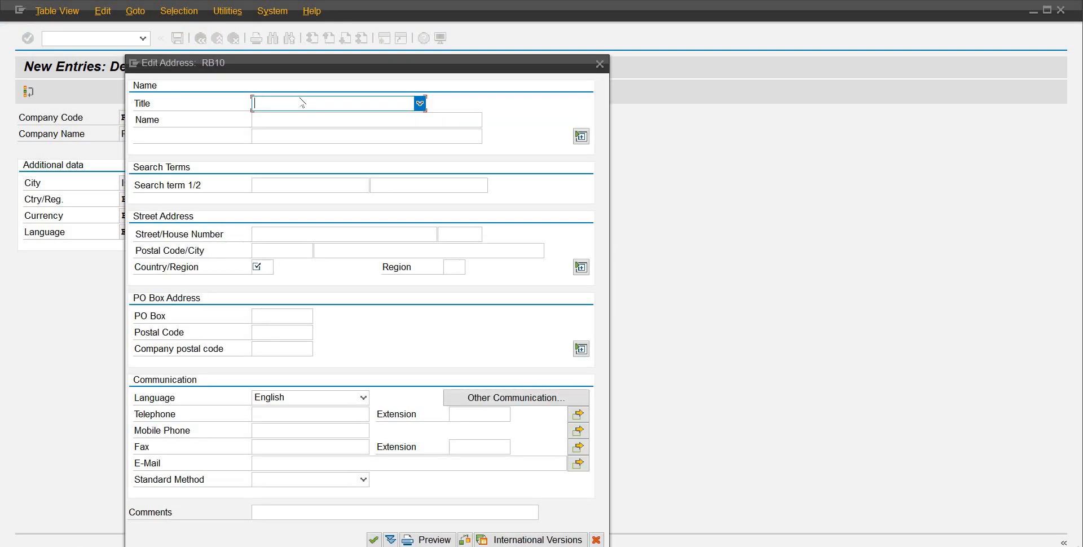
text(Company)
key(Tab)
text(R)
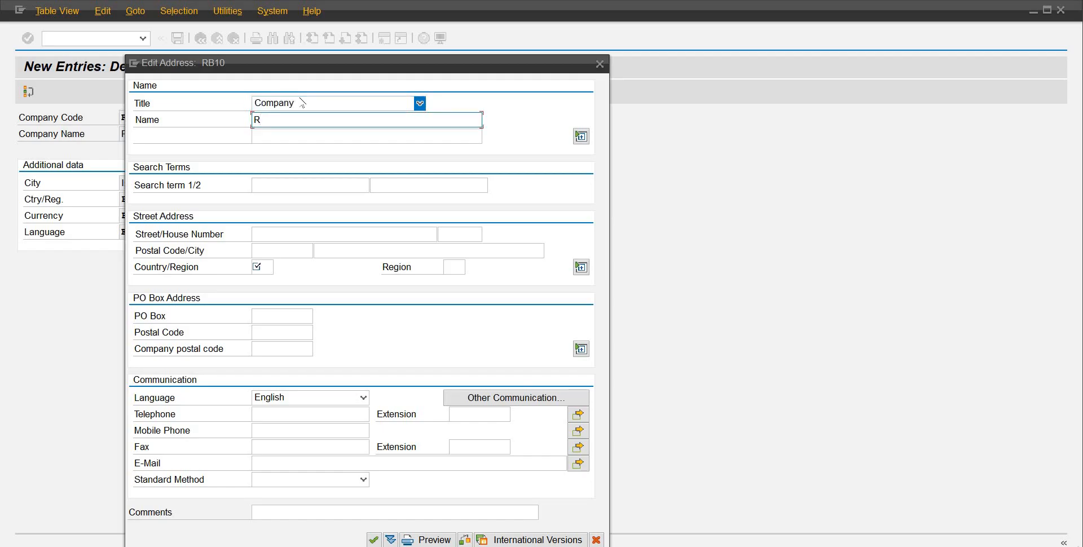
text(iphah Beverages)
Step: Fill in the street name in the street address of company code RB10
click(296, 233)
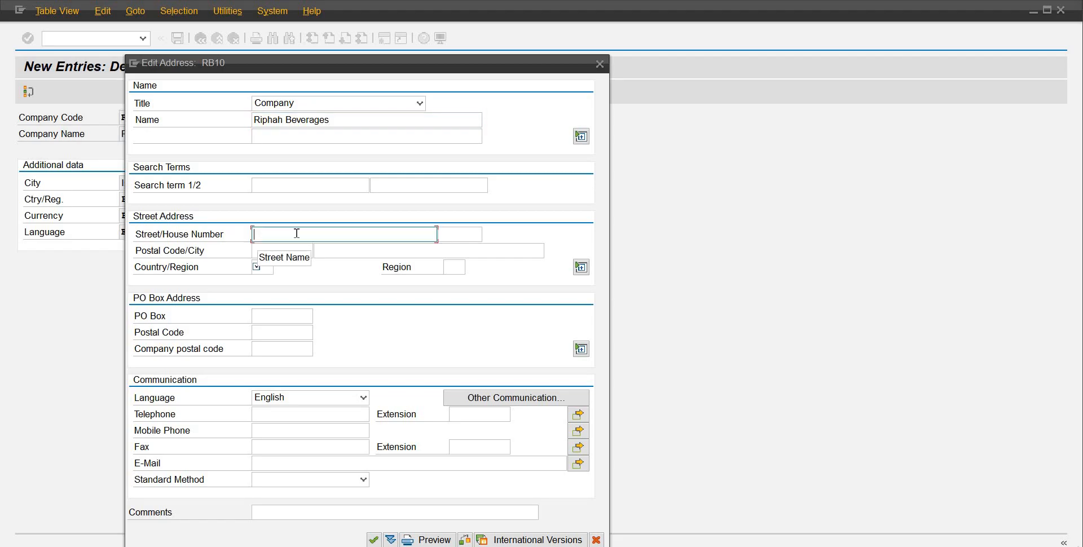
text(Glberg V)
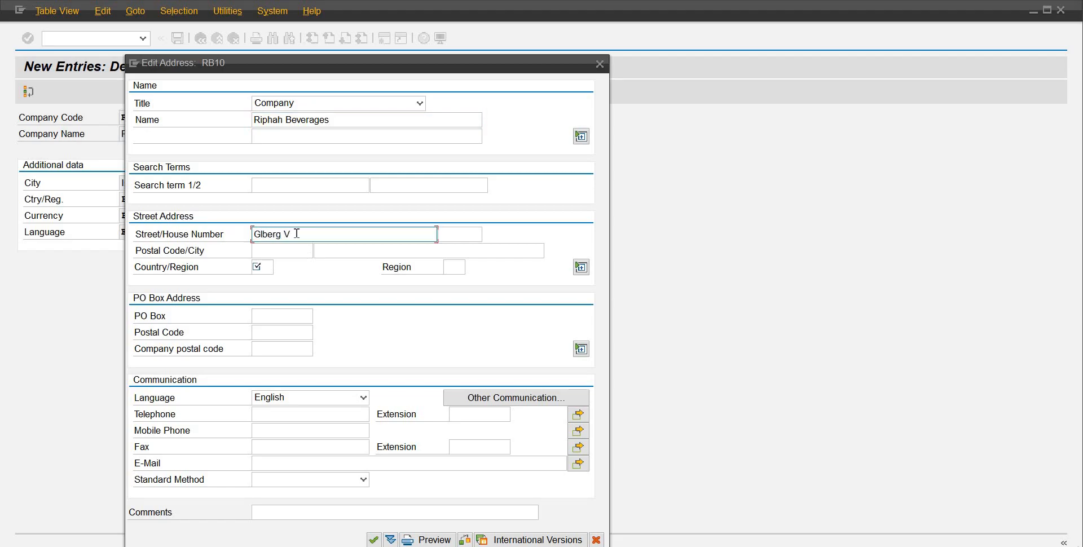
key(BackSpace)
text(Green)
key(Tab)
key(Tab)
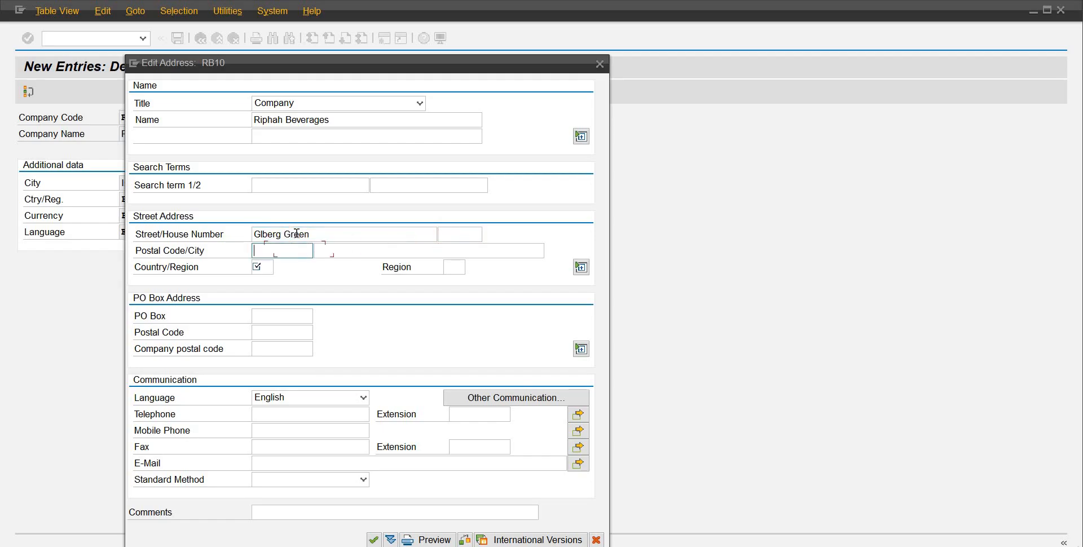
Step: Complete the street address with the postal code, city Islamabad and country PK
text(45000)
key(Tab)
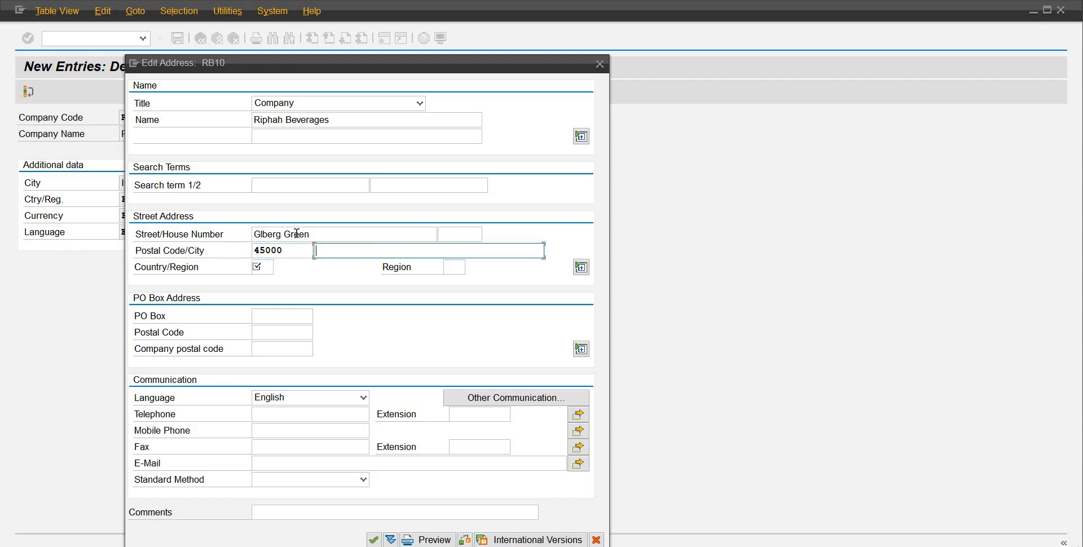
text(I)
key(Down)
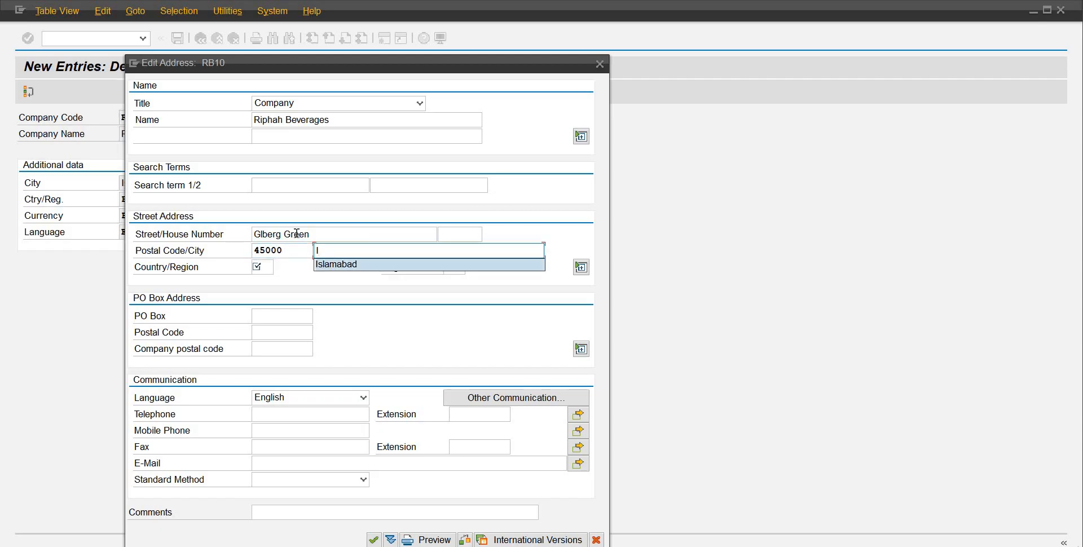
key(Return)
key(Tab)
text(pk)
key(Tab)
key(Tab)
key(Tab)
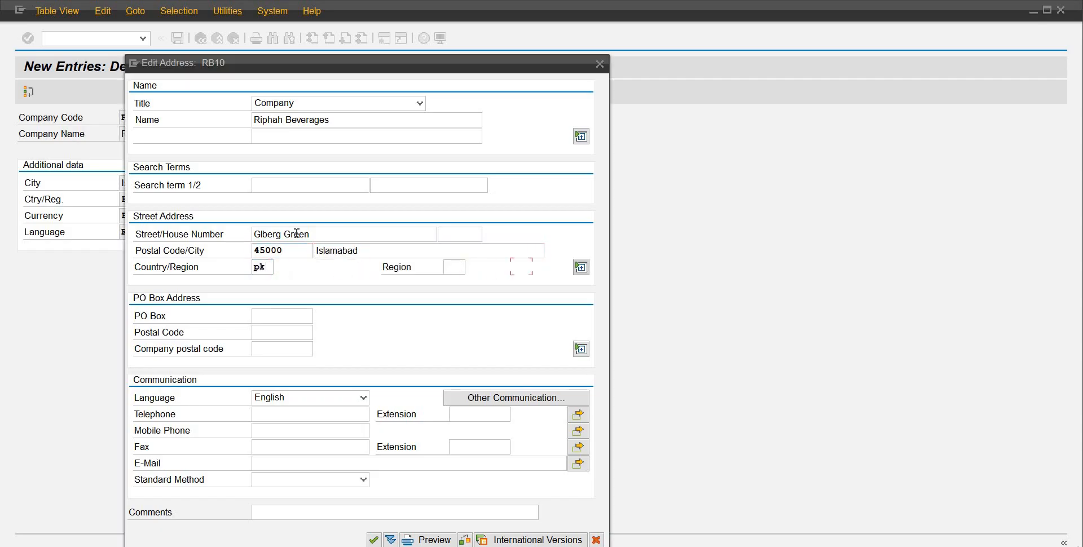
Step: Fill in the PO box number and its postal code in the PO box address
text(4500)
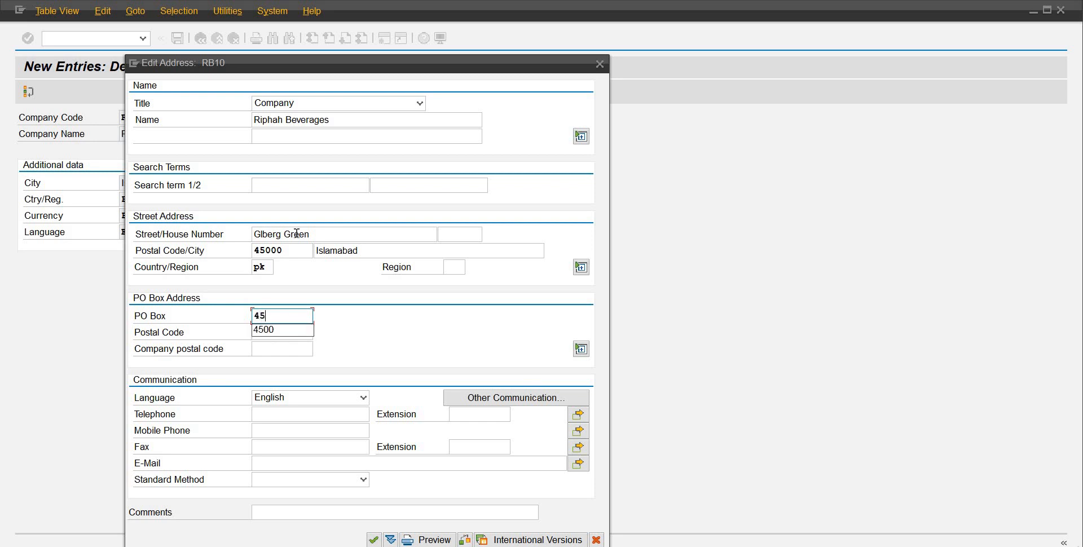
key(Tab)
text(450)
key(Down)
key(Return)
key(Tab)
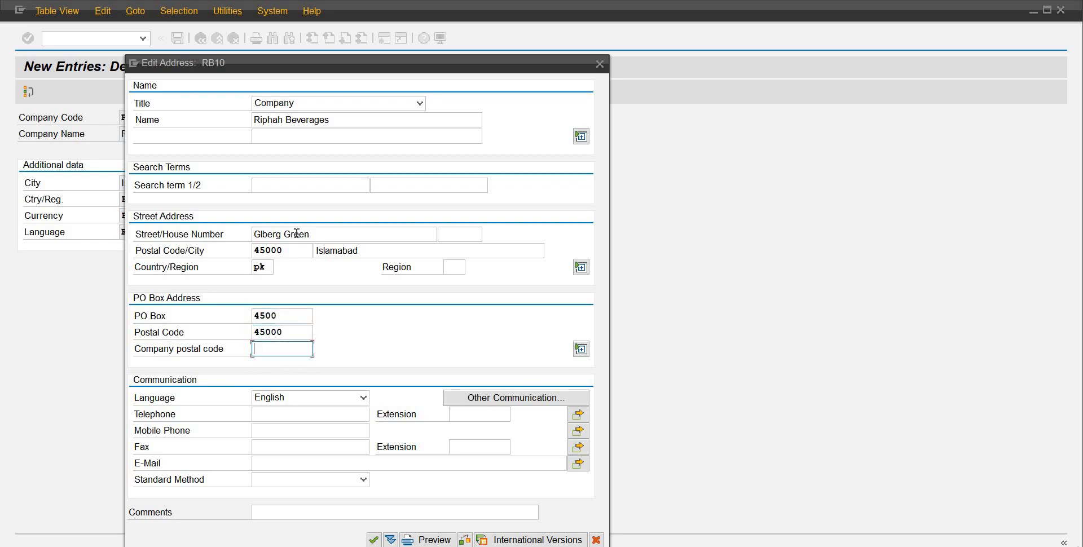
Step: Enter the company's telephone number, confirm the address and save the entry under the proposed customizing request
key(Tab)
key(Tab)
key(Tab)
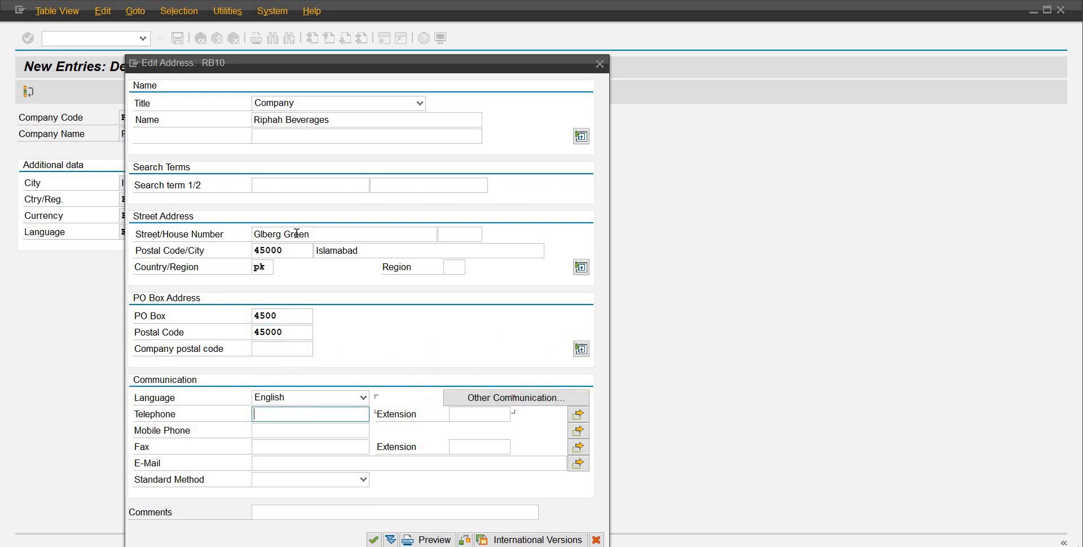
text(05123456)
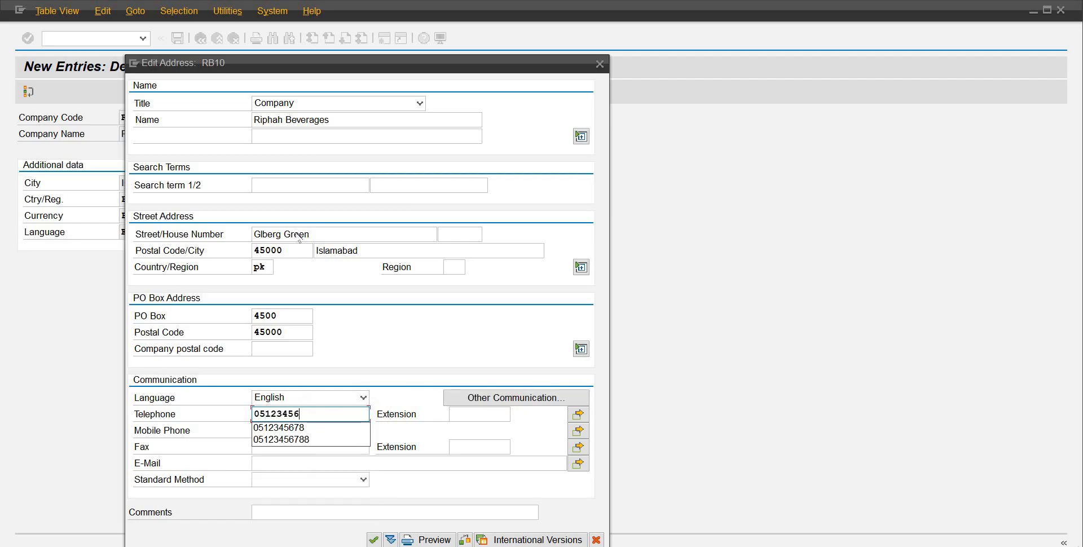
key(Down)
key(Return)
key(Return)
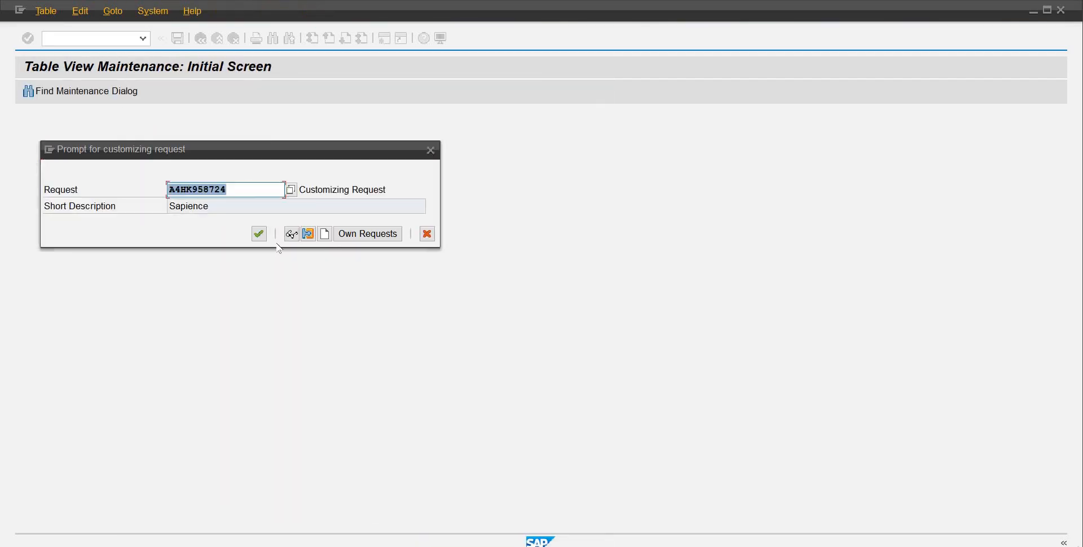
click(259, 234)
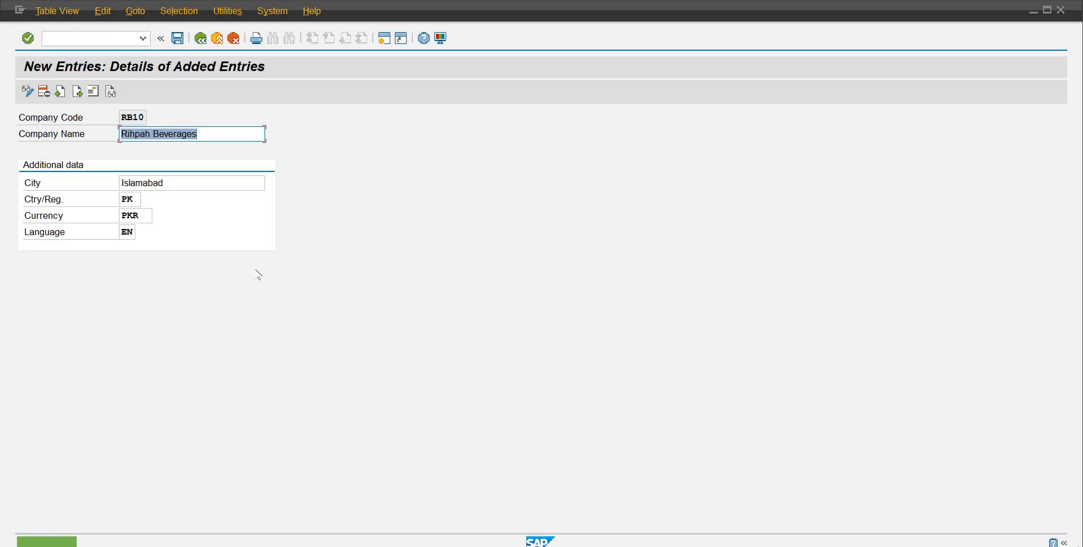
Step: Leave company code maintenance and close the activity selection to return to the implementation guide structure
click(201, 40)
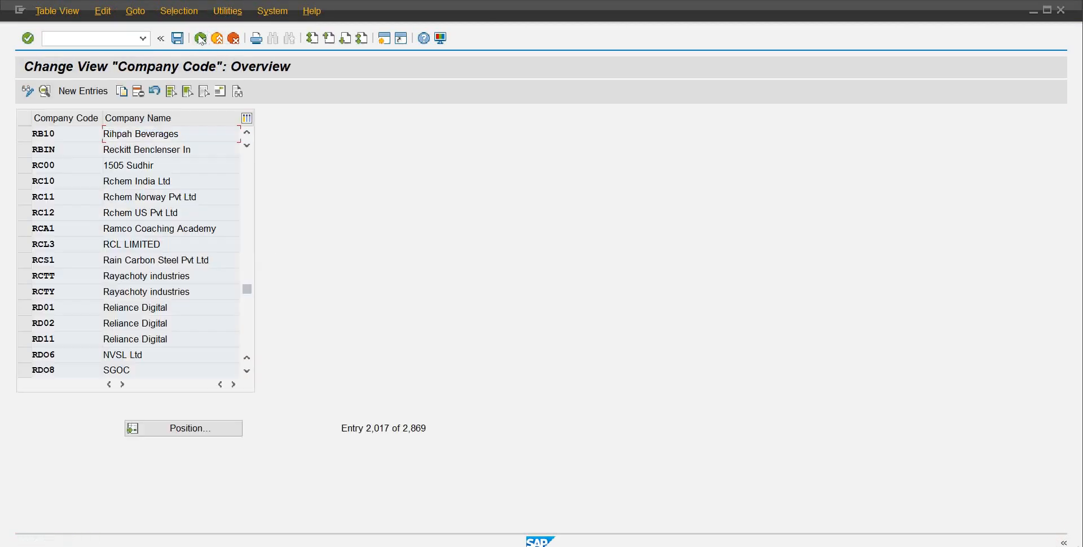
click(202, 39)
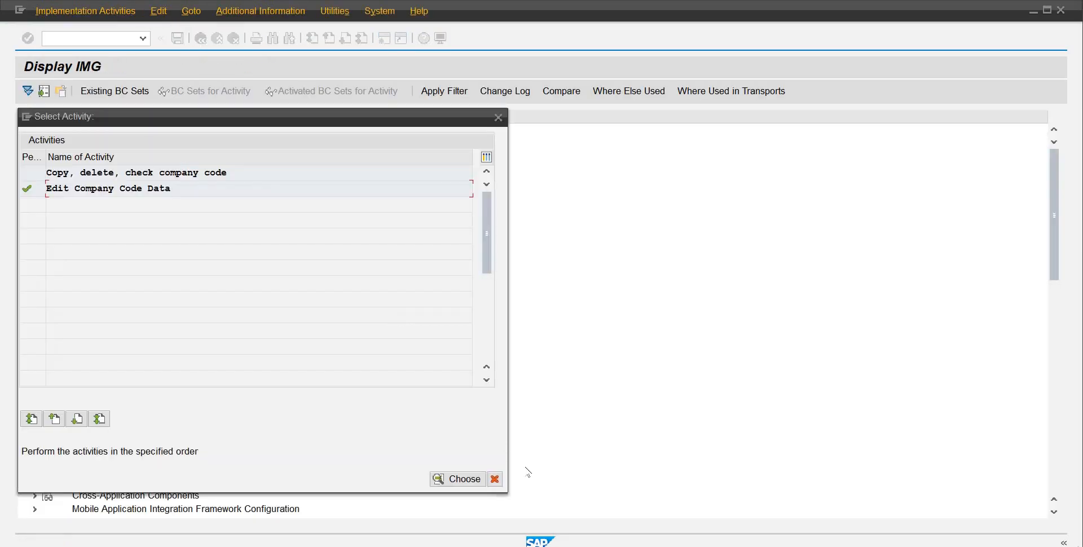
click(495, 478)
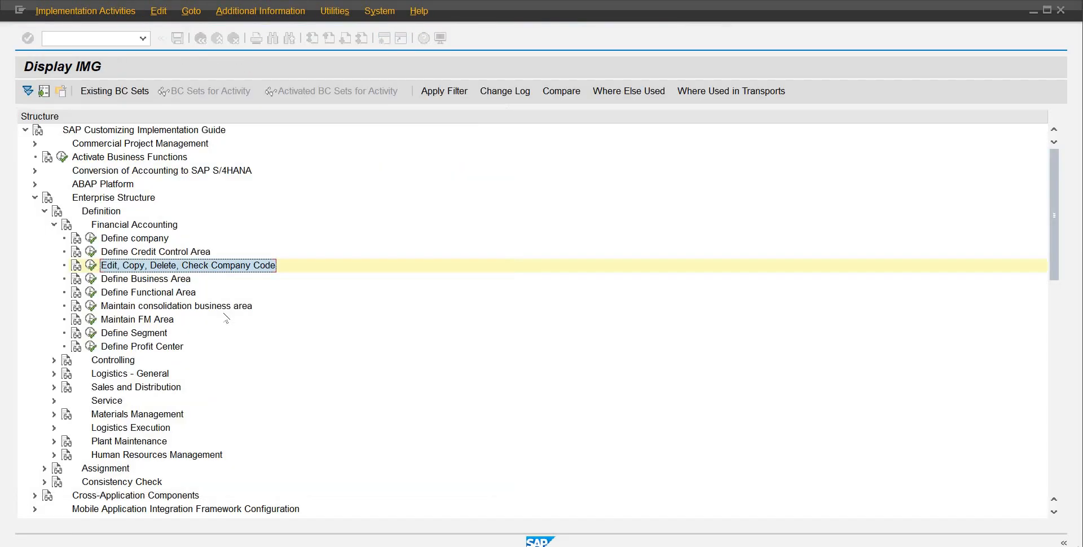
Step: Try to open the Define company activity and decline displaying the locked data
click(90, 241)
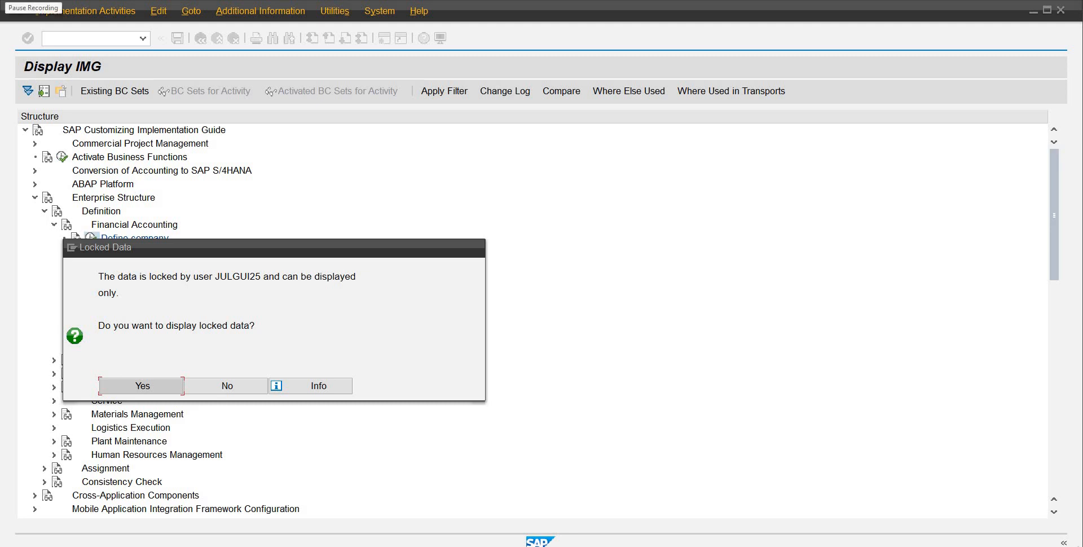
click(11, 1)
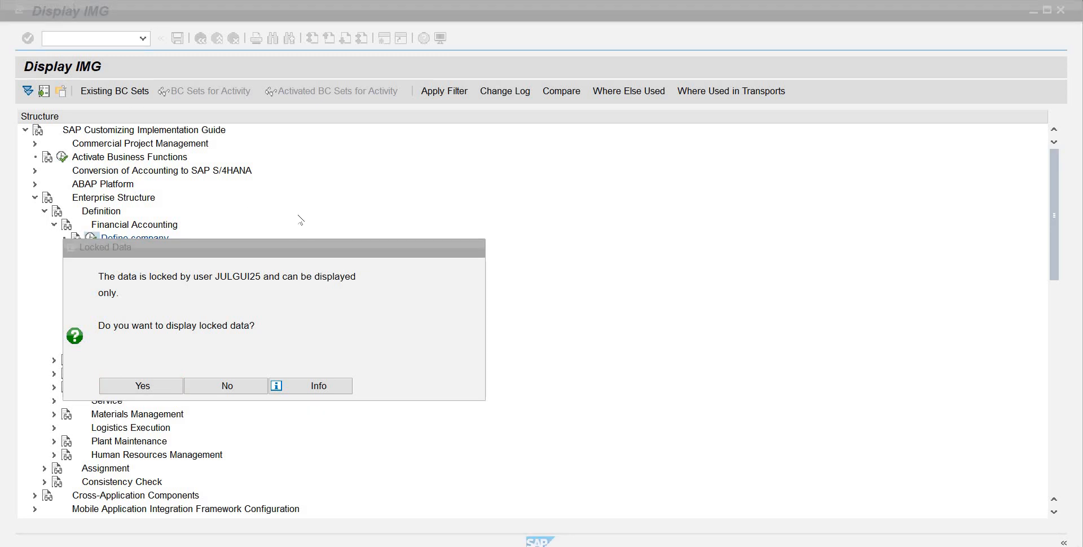
click(242, 392)
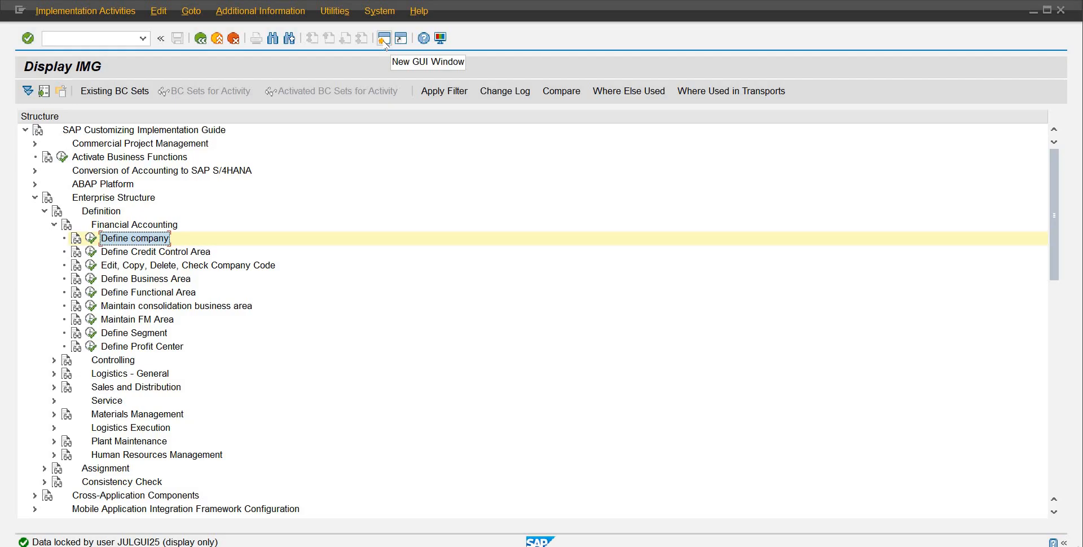
Step: Open a new GUI window and start the lock administration with transaction sm12
click(384, 40)
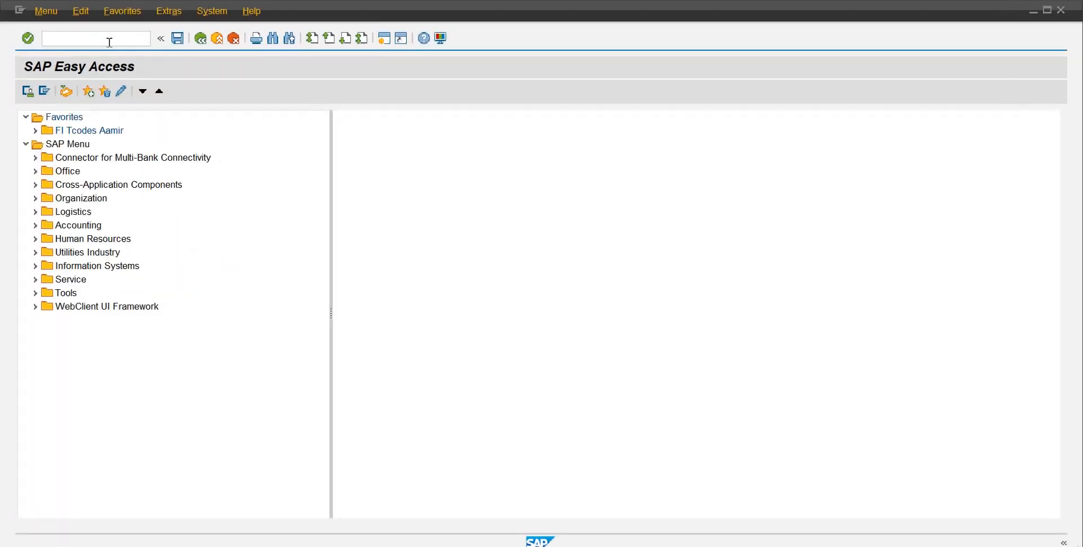
click(109, 40)
text(sm12)
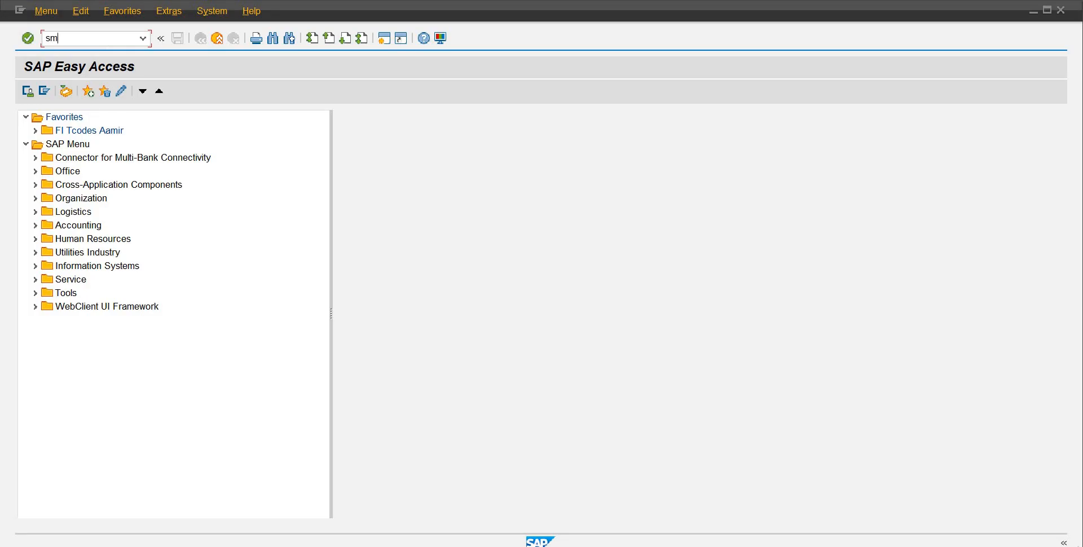
key(Return)
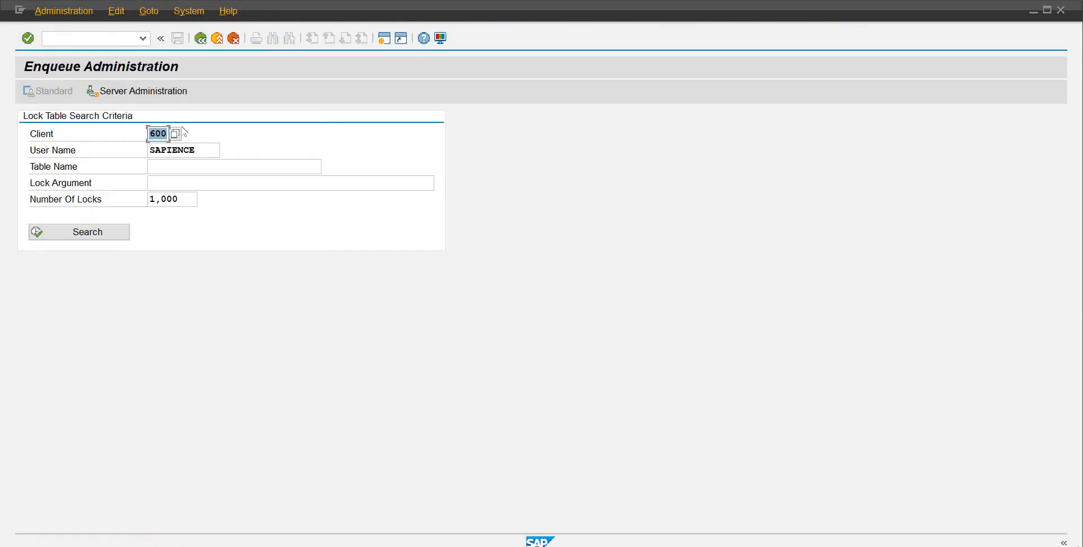
Step: Clear the user name criterion and search the lock table for locks of all users in client 600
click(101, 237)
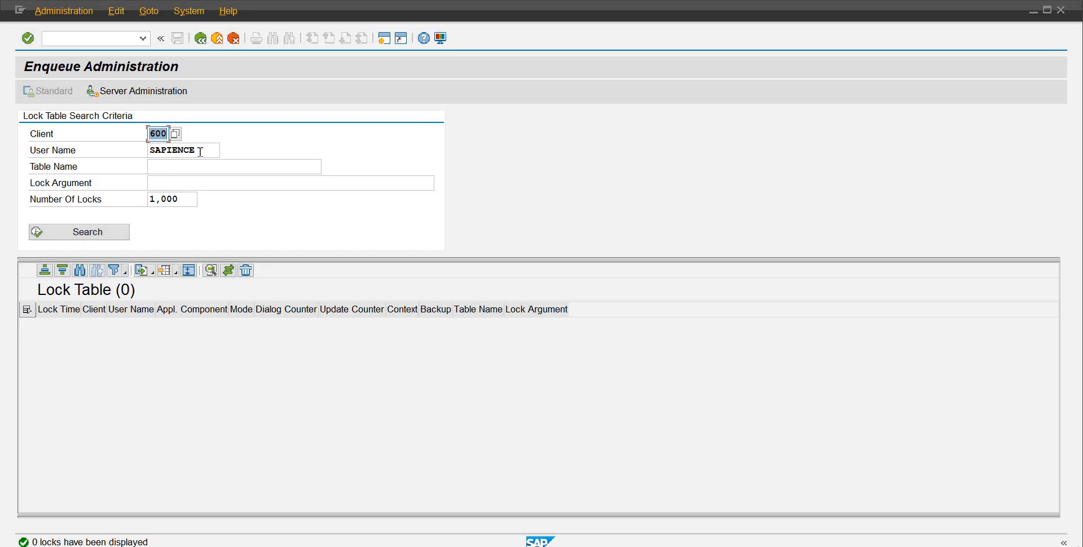
key(Tab)
key(Delete)
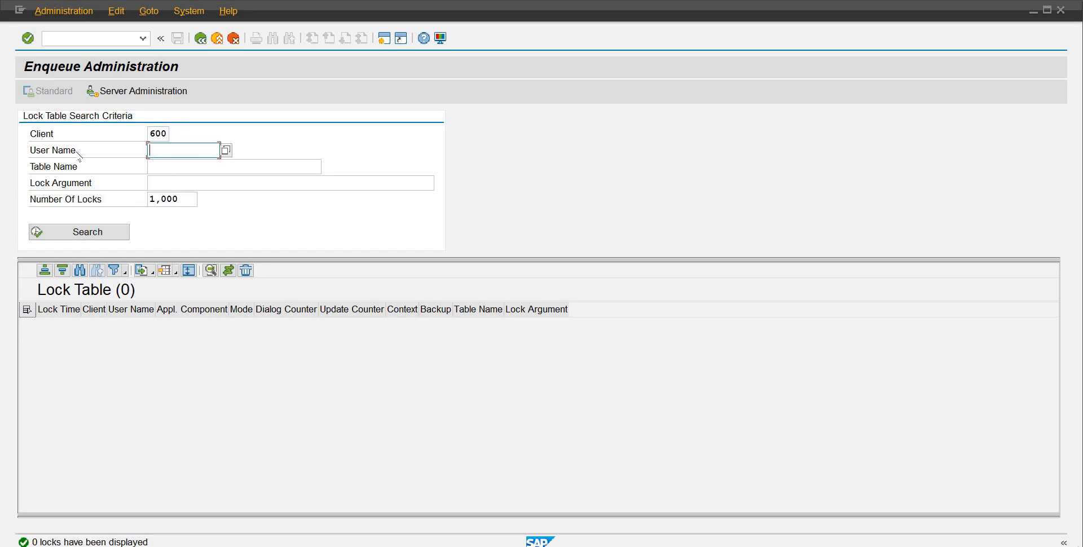
click(91, 236)
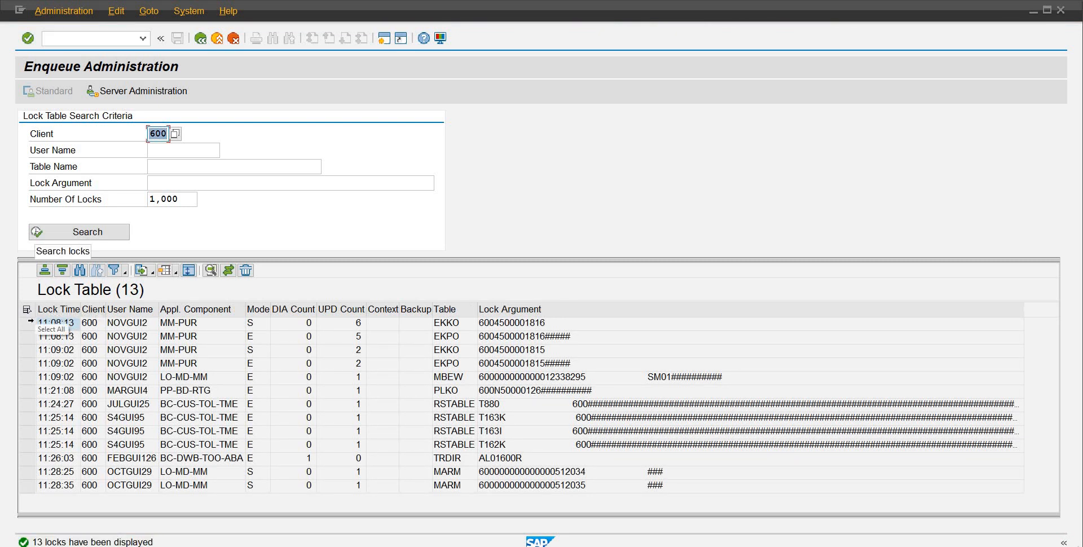
Step: Select all listed lock entries and delete them, confirming the deletion
click(28, 323)
click(26, 309)
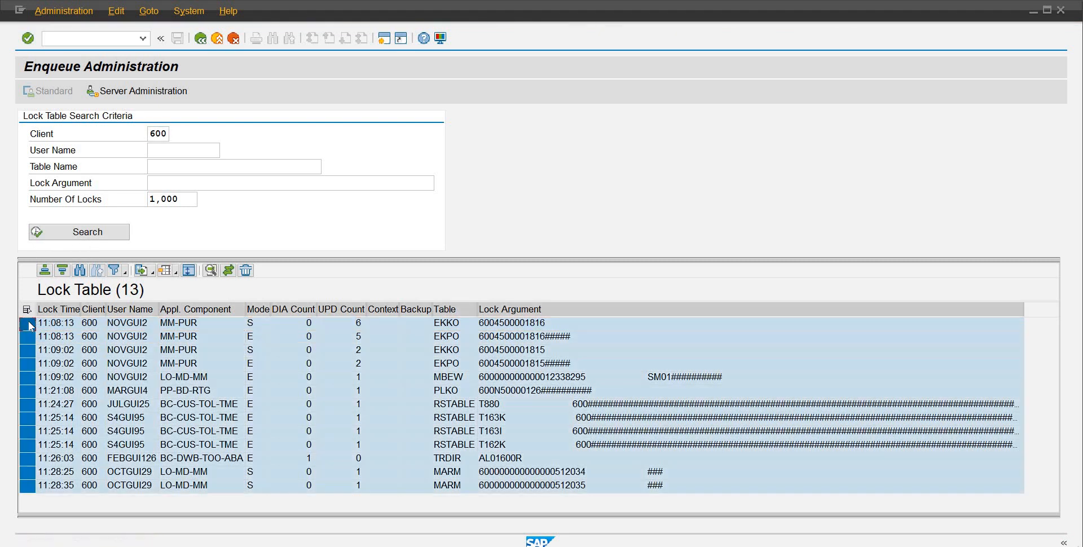
click(245, 271)
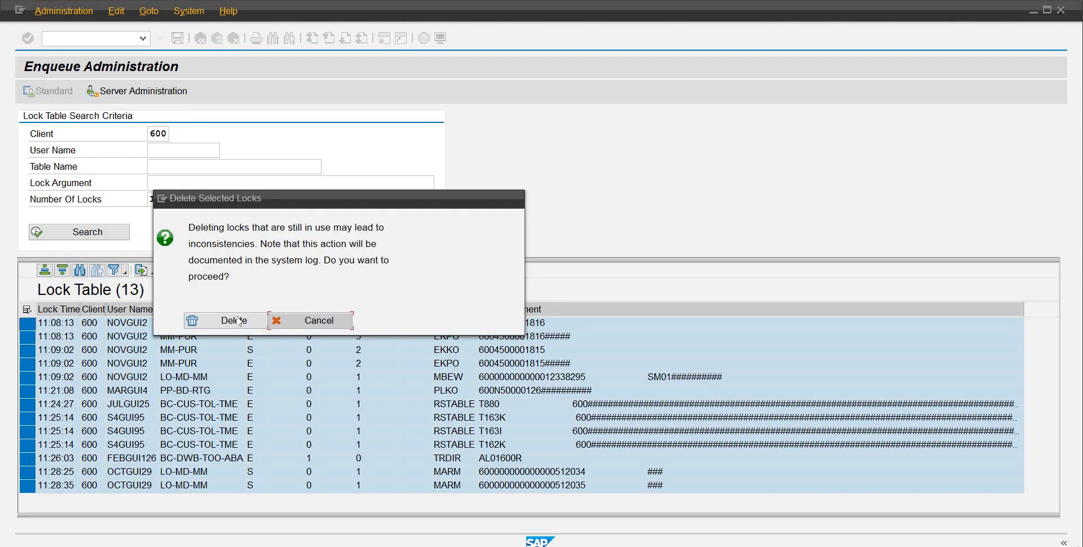
click(240, 320)
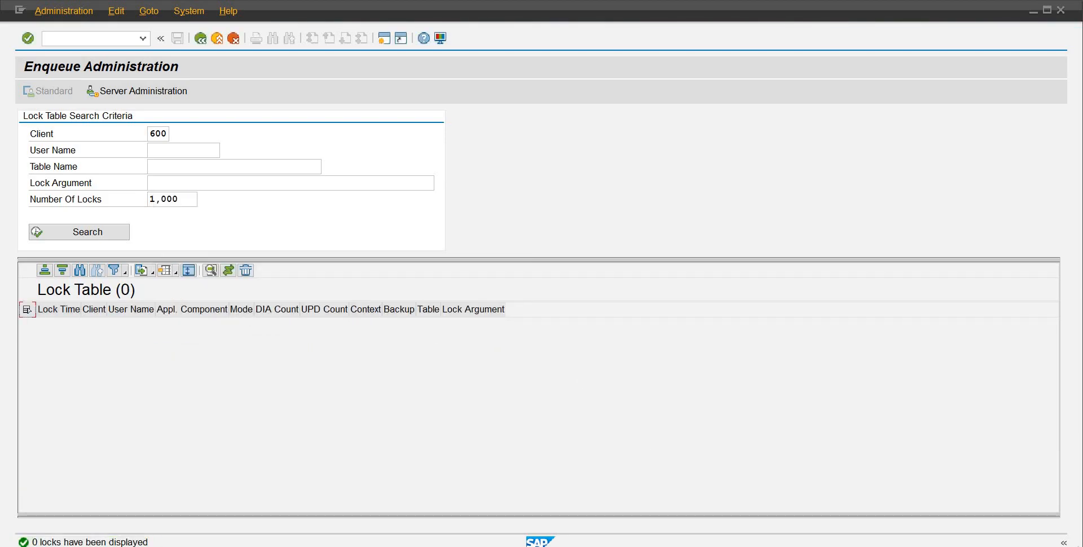
Step: Switch back to the Display IMG window and open the Define company activity
mouse_move(538, 545)
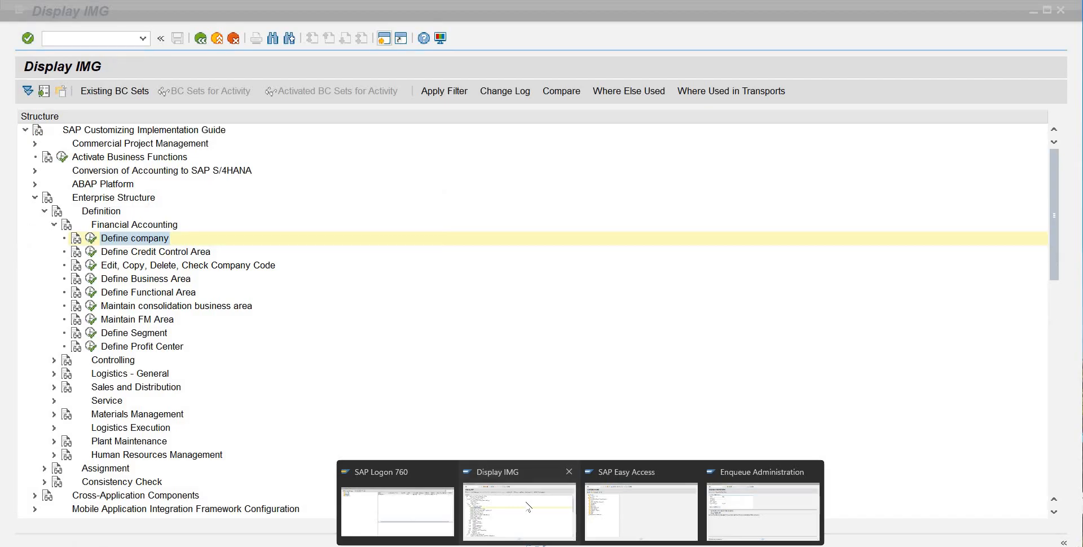
click(528, 506)
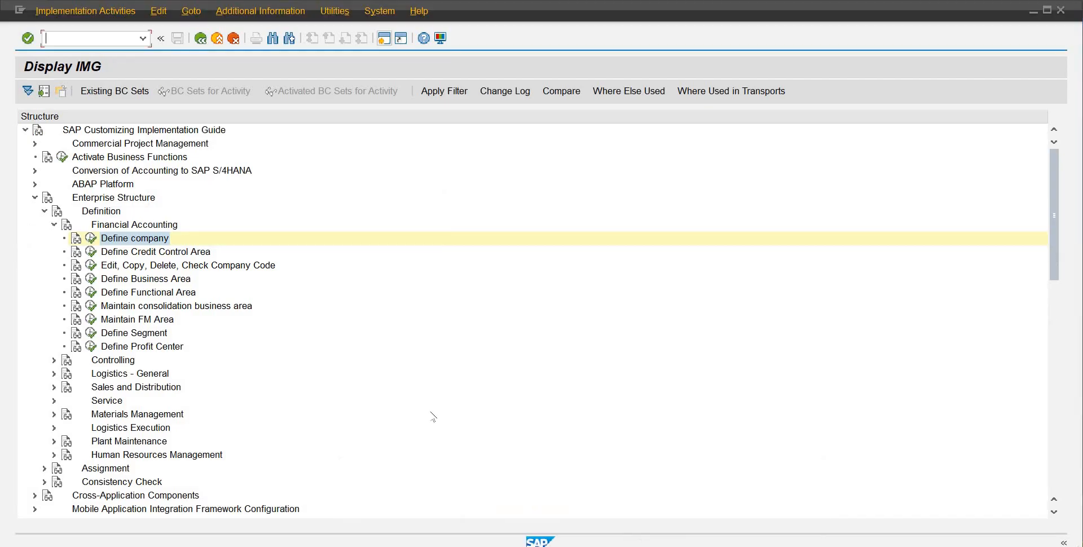
click(92, 239)
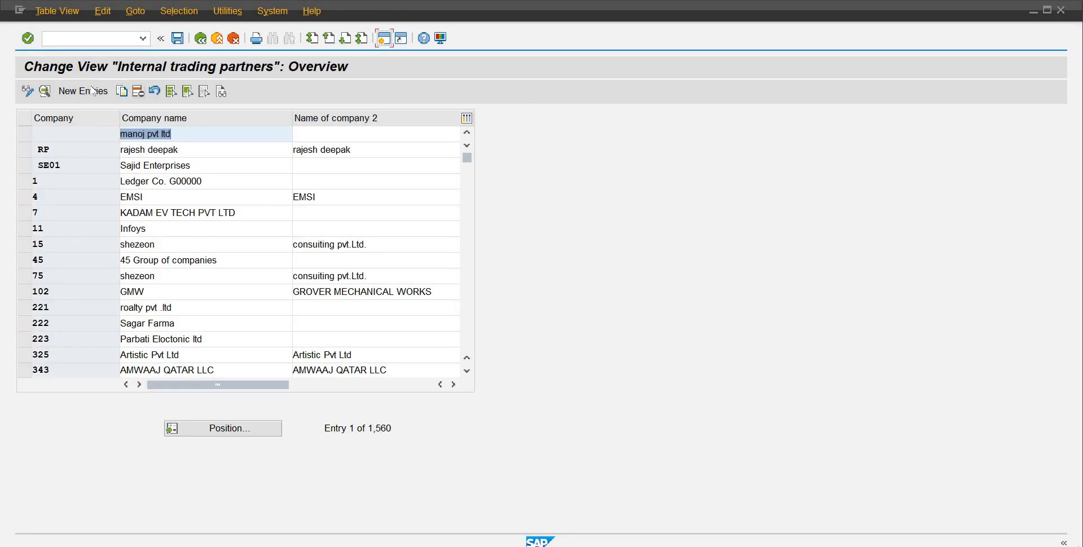
Step: Add a new company entry with the key RB10 and the company name Rihpah Beverages
click(93, 91)
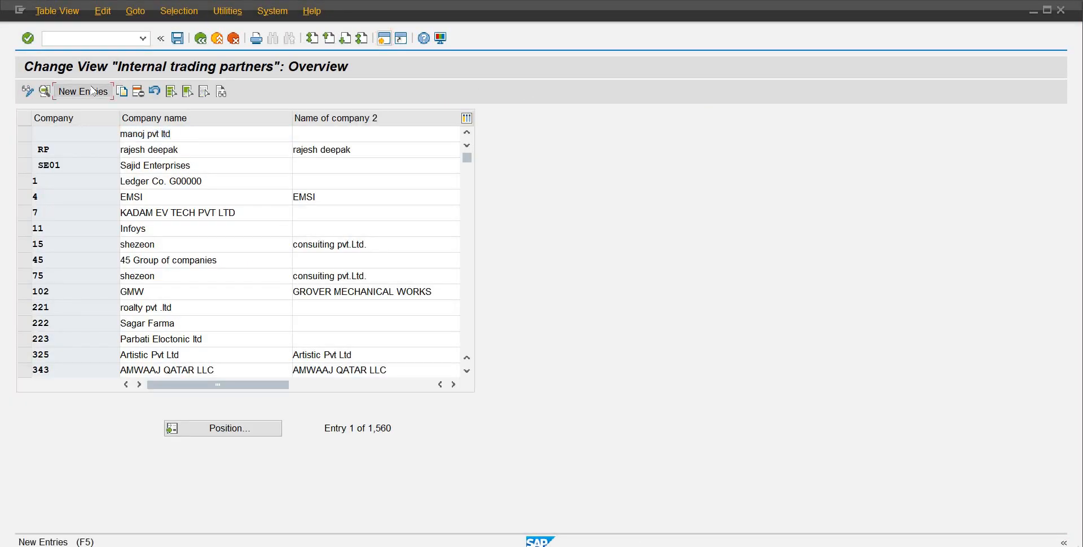
text(RB10)
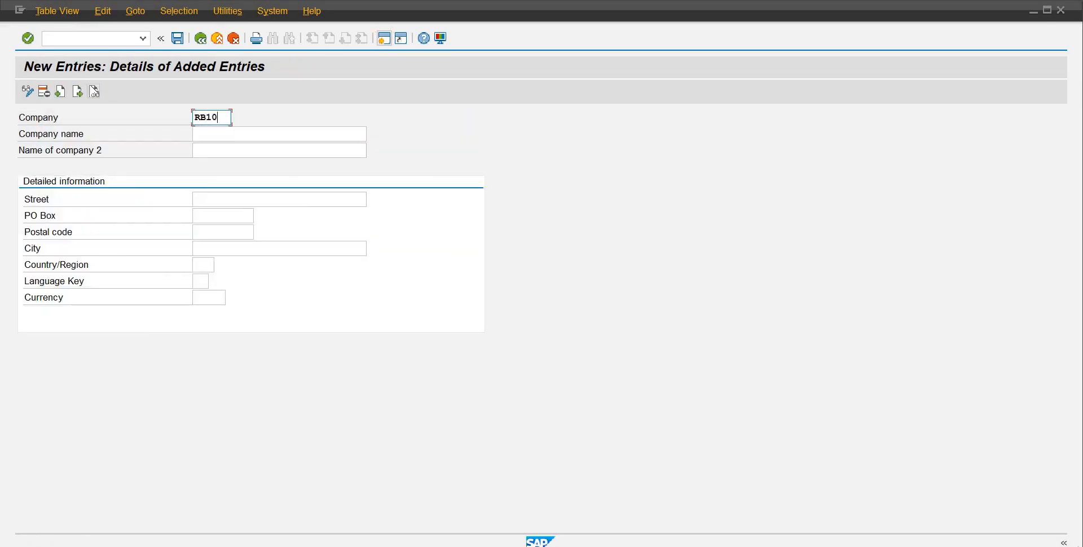
key(Tab)
text(R)
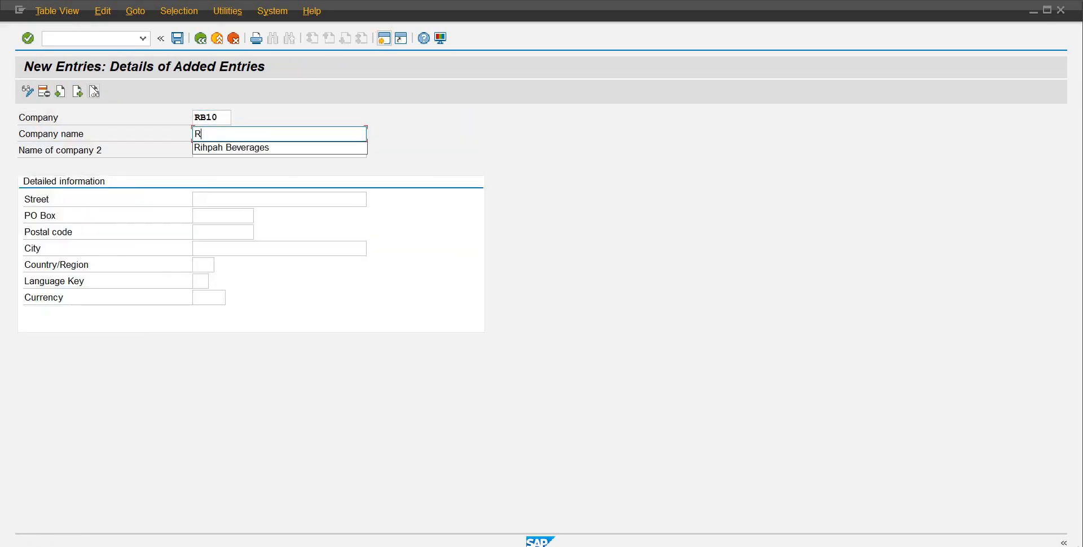
key(Down)
key(Tab)
key(Tab)
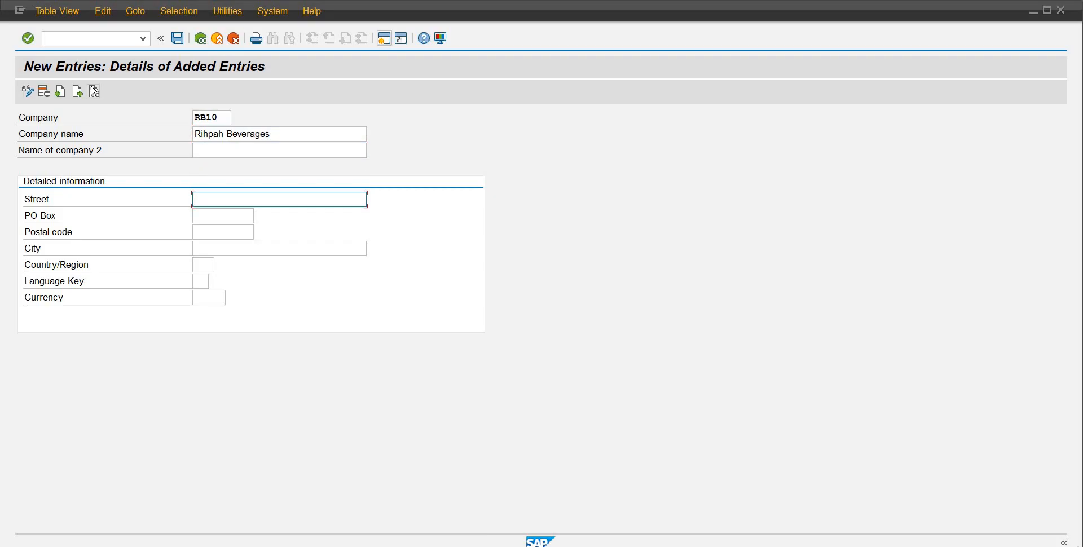
Step: Fill in company RB10's street, PO box and postal code, and set its city to Islamabad
text(G)
key(Down)
key(Tab)
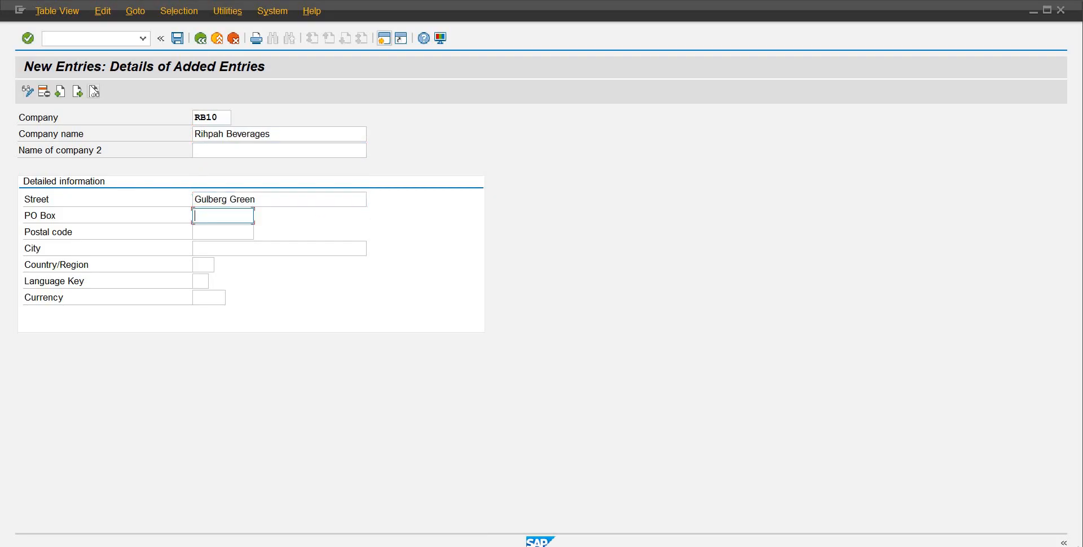
text(450)
key(Down)
key(Tab)
text(4)
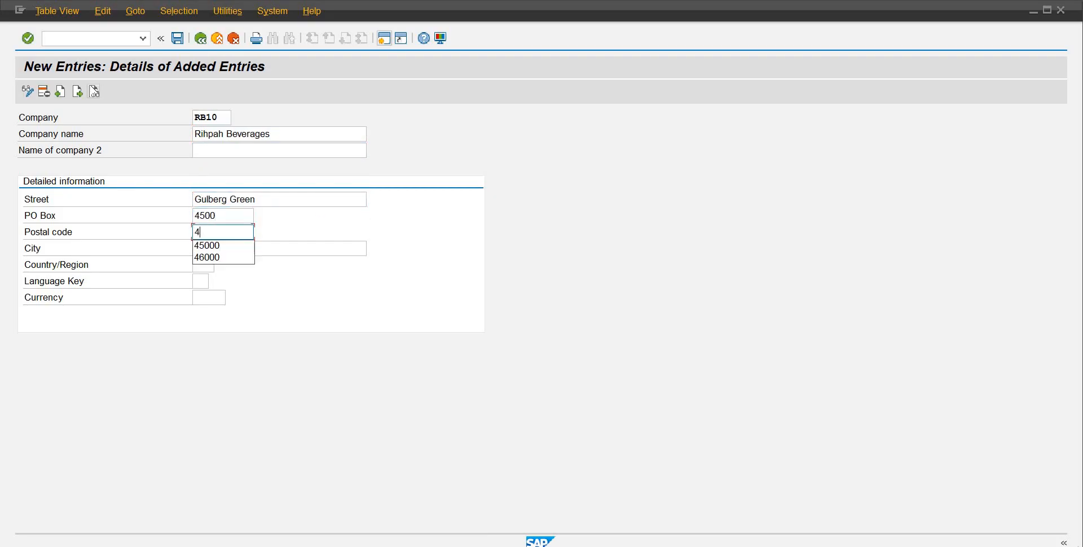
text(50)
key(Down)
key(Tab)
text(I)
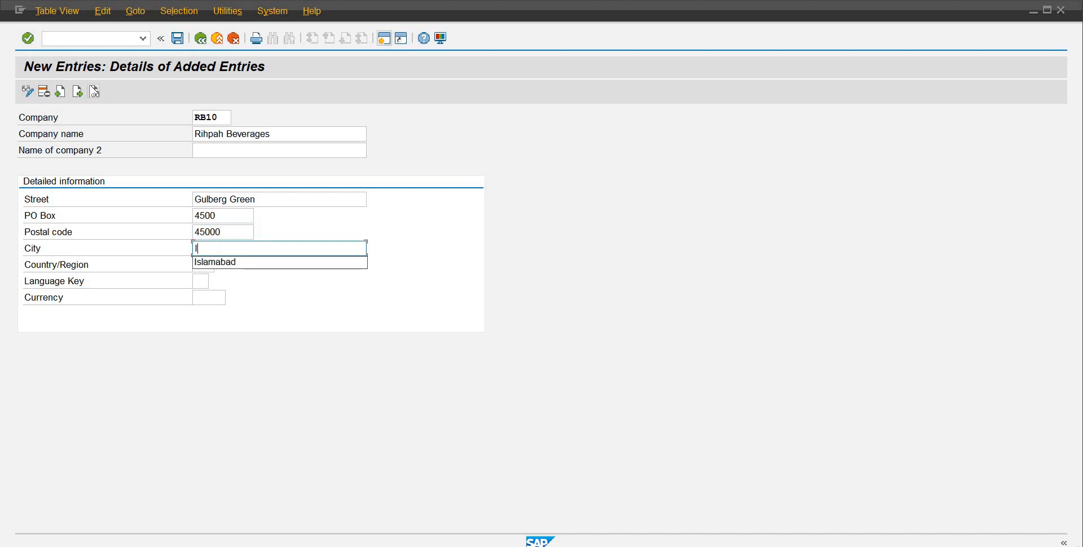
key(Down)
key(Tab)
Step: Set company RB10's country to PK, its language key to EN and its currency to PKR
text(PK)
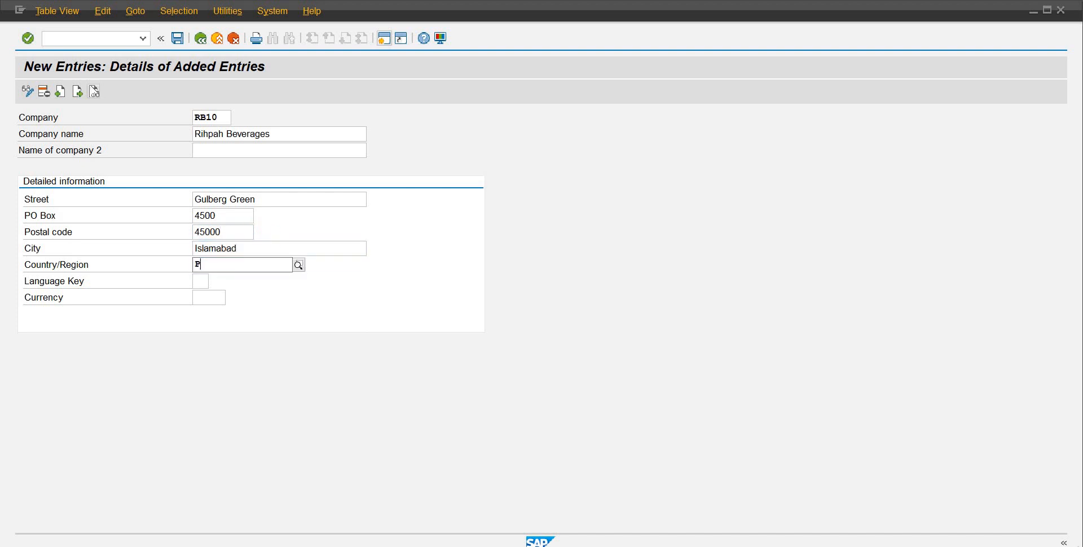
key(Tab)
text(en)
key(Tab)
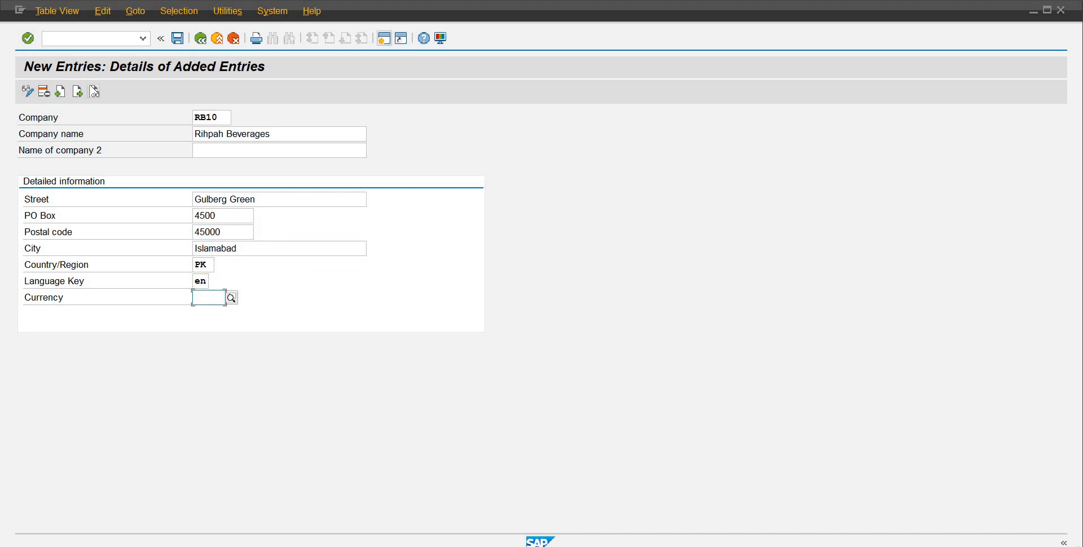
text(pkr)
key(Return)
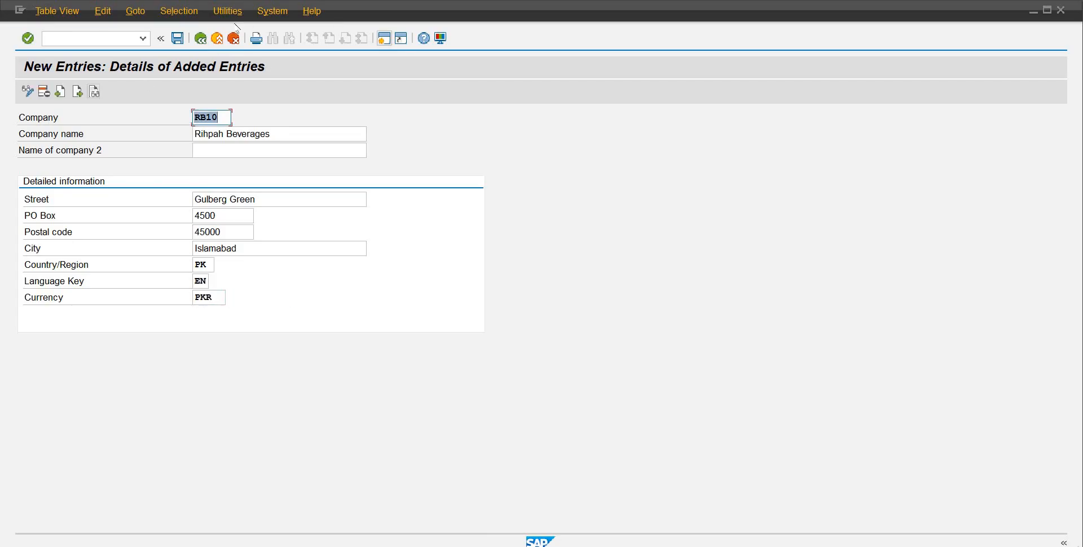
Step: Save company RB10 in the proposed Sapience customizing request and return to the Display IMG structure
click(179, 38)
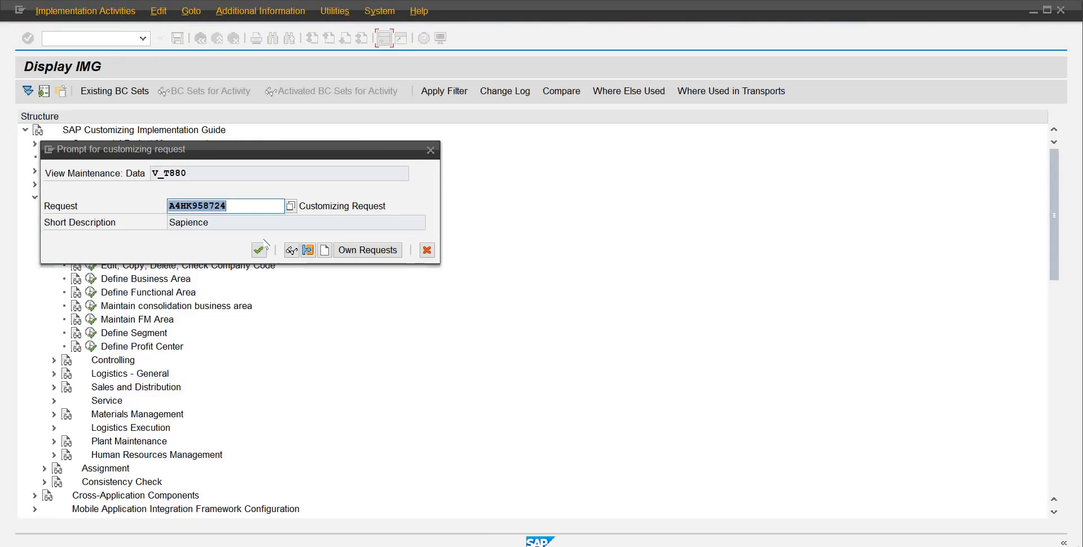
click(259, 249)
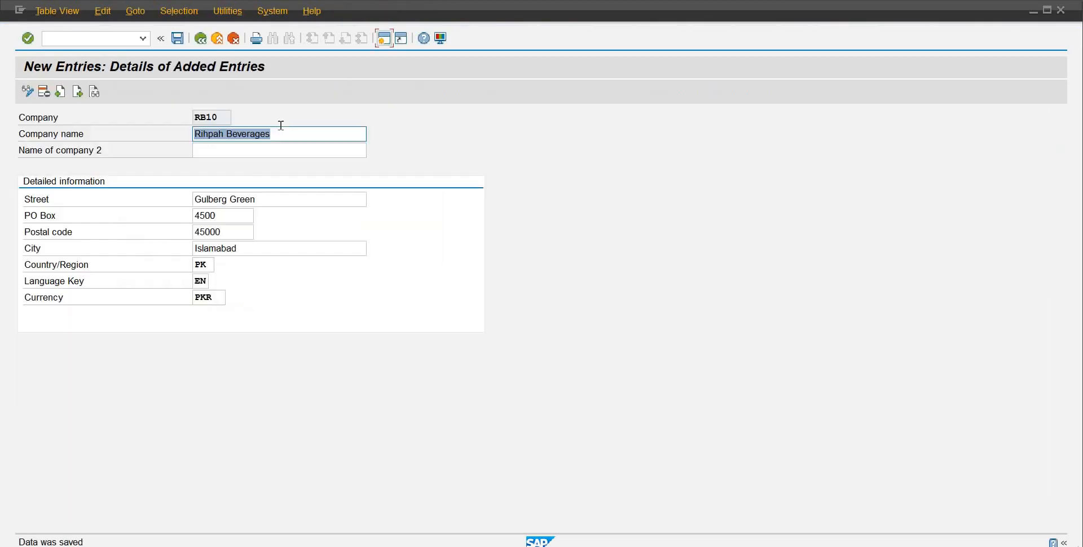
click(202, 39)
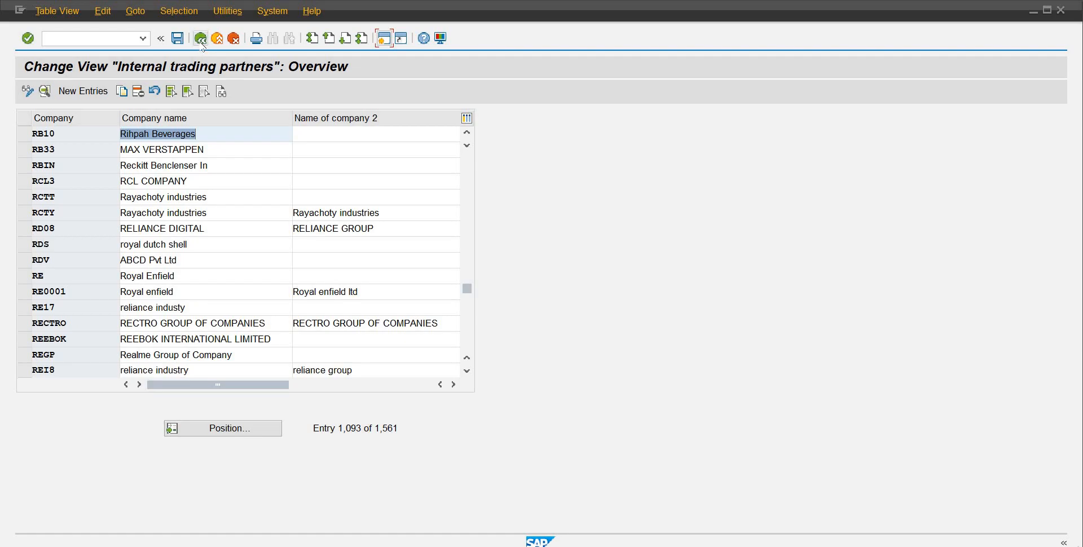
click(201, 40)
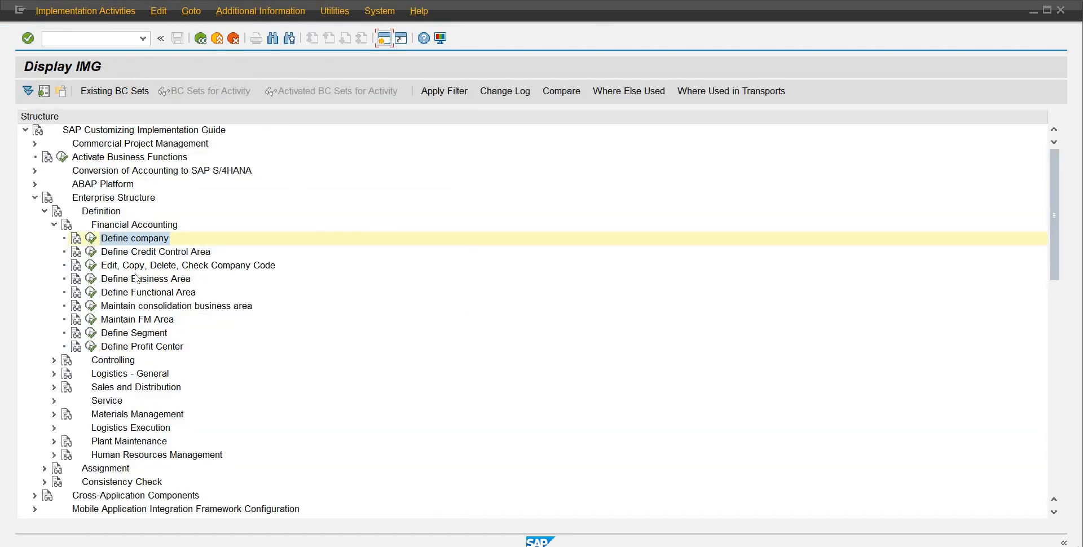
Step: Open the Define Business Area activity and add a new business area with the key BARB
click(138, 279)
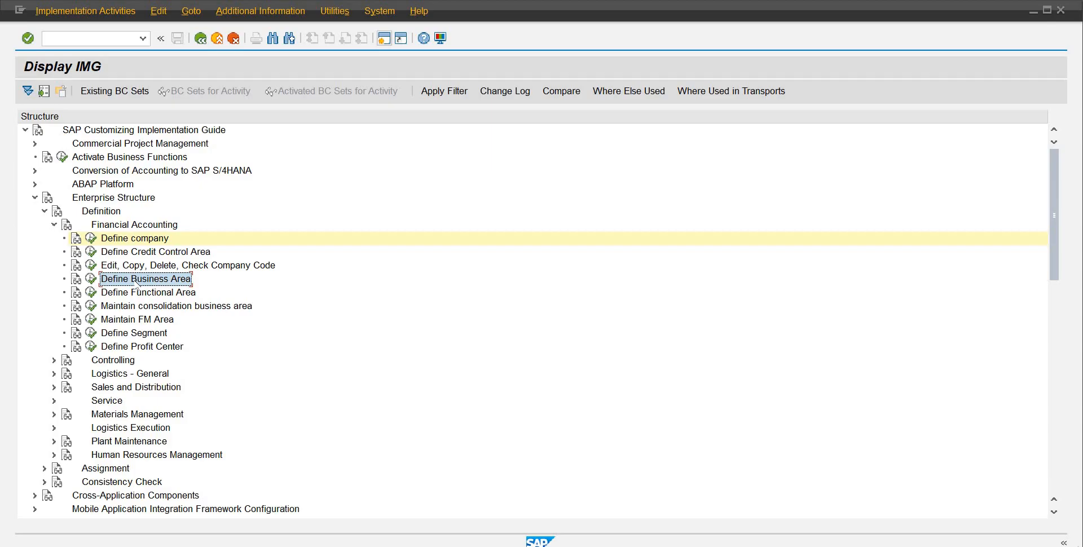
click(91, 280)
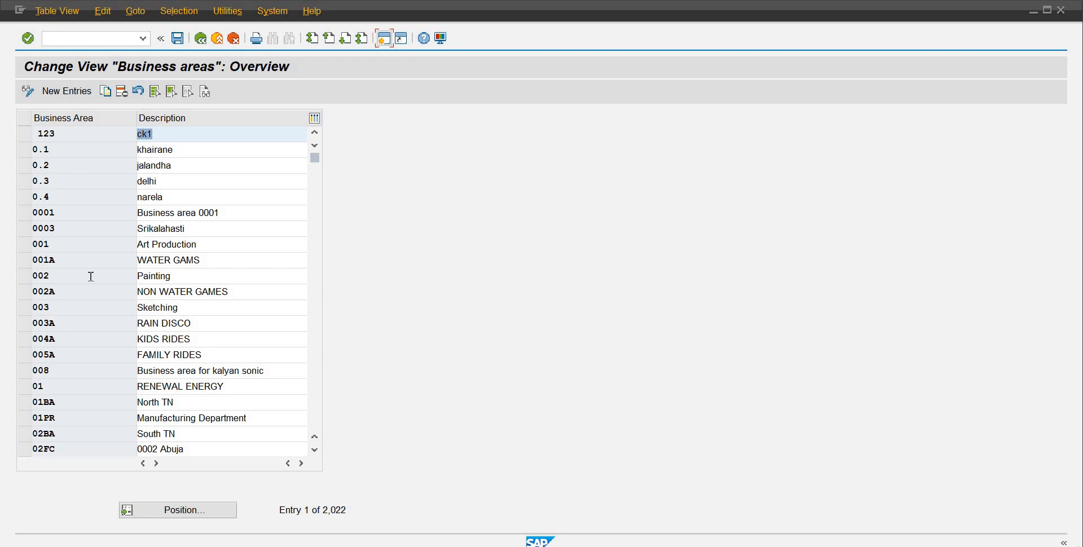
click(72, 91)
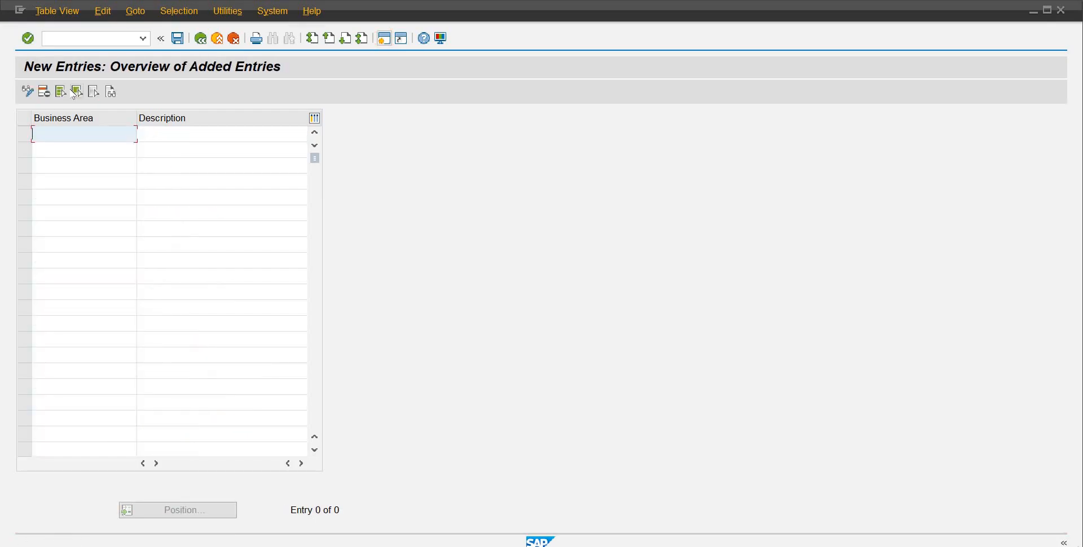
text(BARB)
key(Tab)
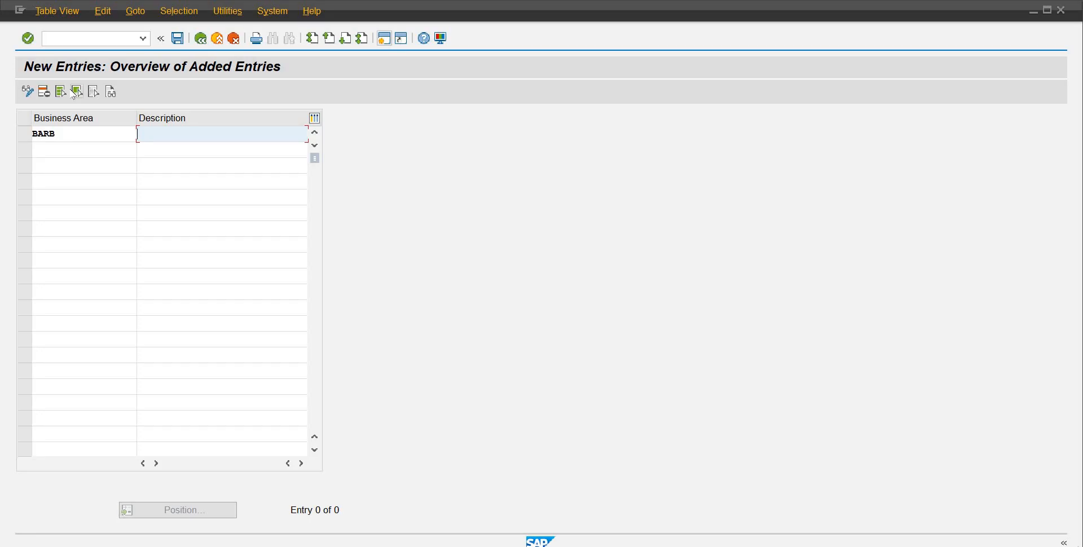
Step: Give business area BARB the description Manufacturing RB10-ISB
text(Ma)
key(Down)
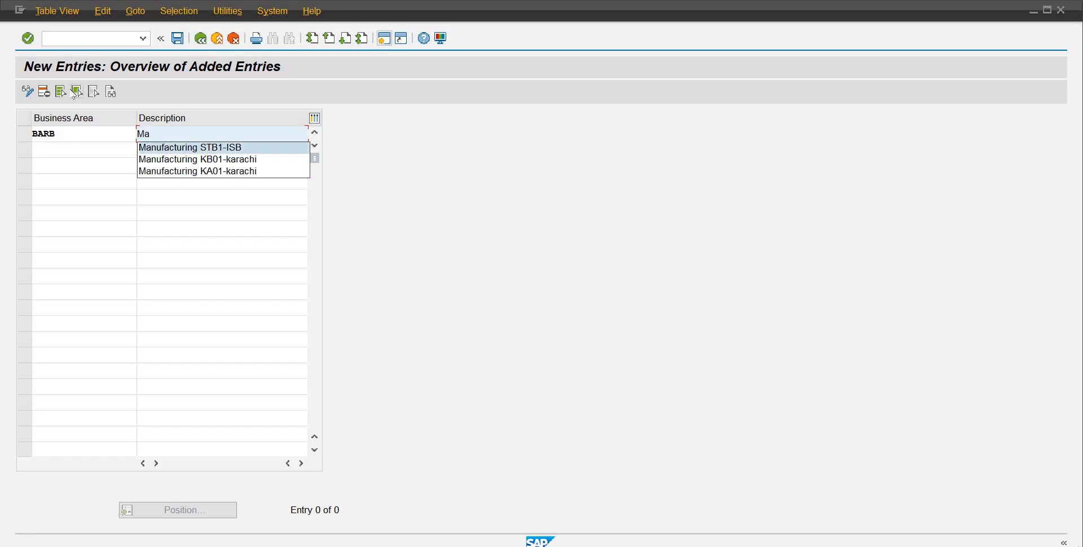
key(Down)
key(Return)
key(BackSpace)
key(BackSpace)
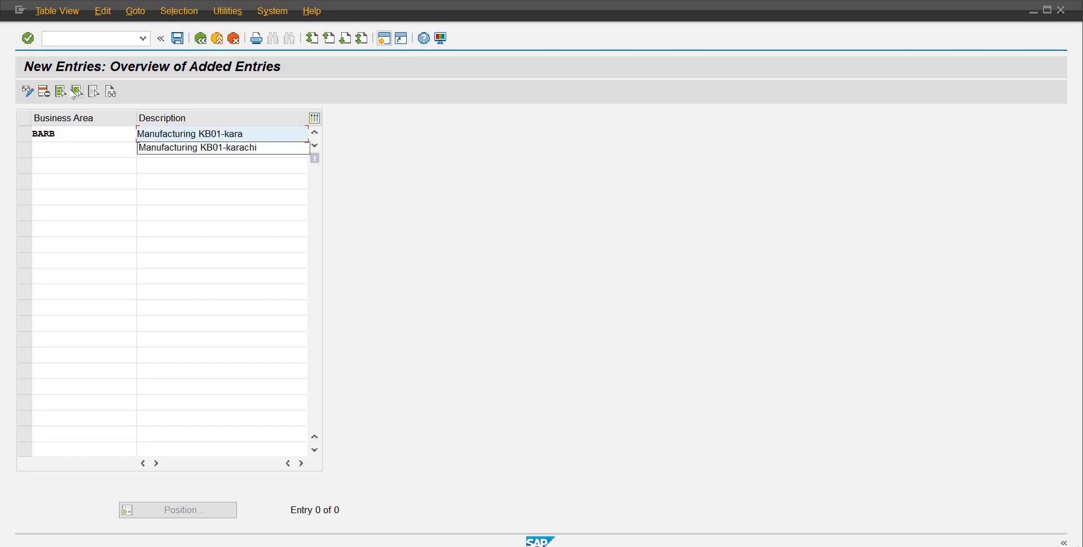
key(BackSpace)
key(BackSpace)
key(BackSpace)
key(BackSpace)
key(BackSpace)
key(BackSpace)
key(BackSpace)
key(BackSpace)
key(BackSpace)
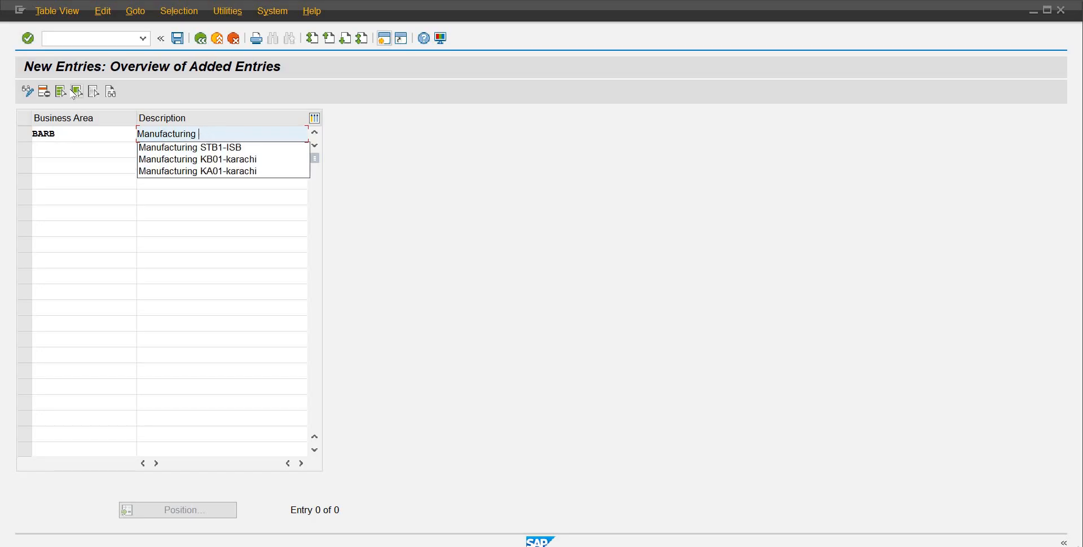
text(RB)
key(BackSpace)
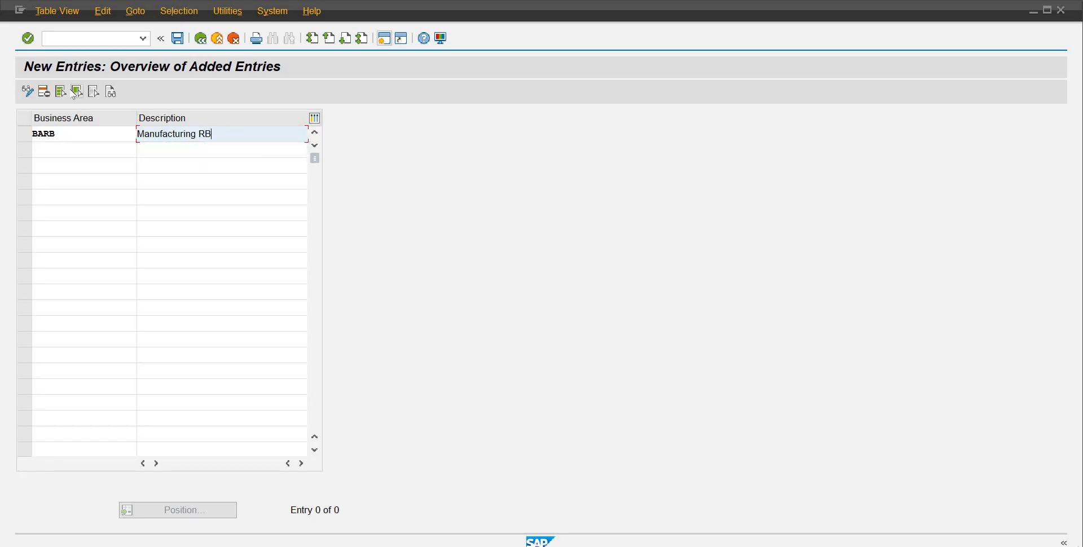
text(10-ISB)
key(Return)
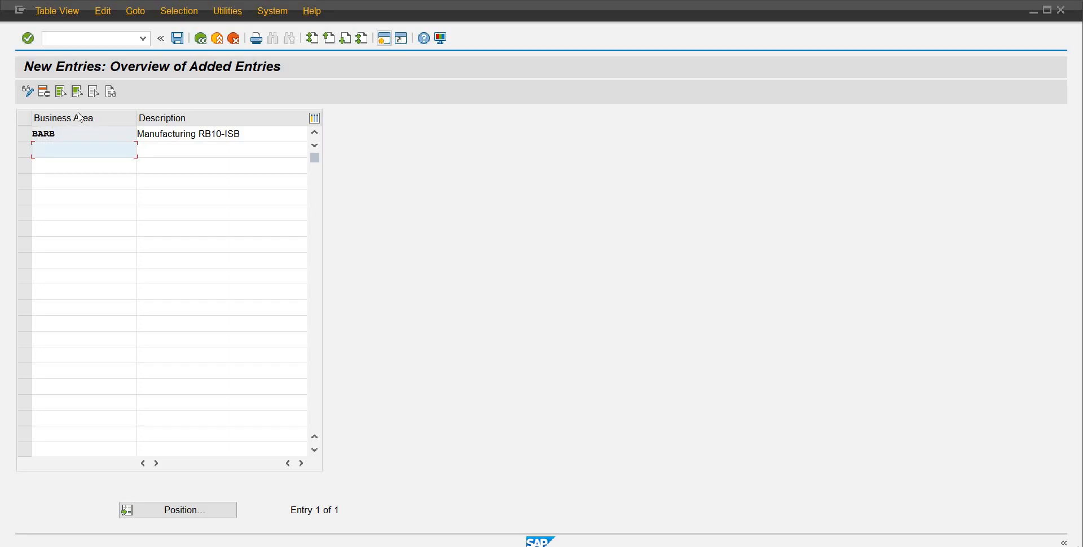
Step: Save business area BARB in the proposed Sapience customizing request and return to the Display IMG structure
click(47, 135)
double_click(46, 135)
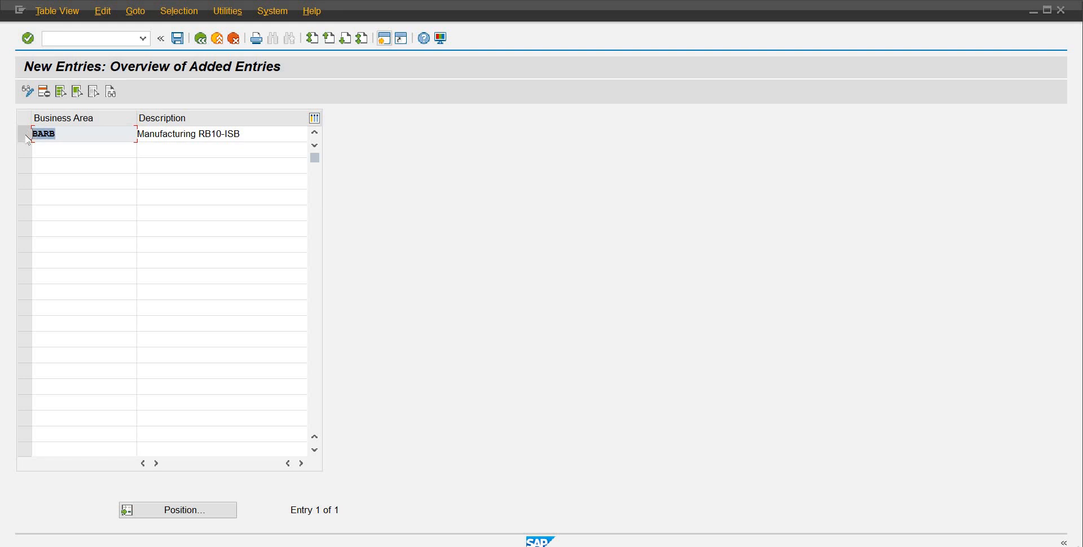
click(178, 39)
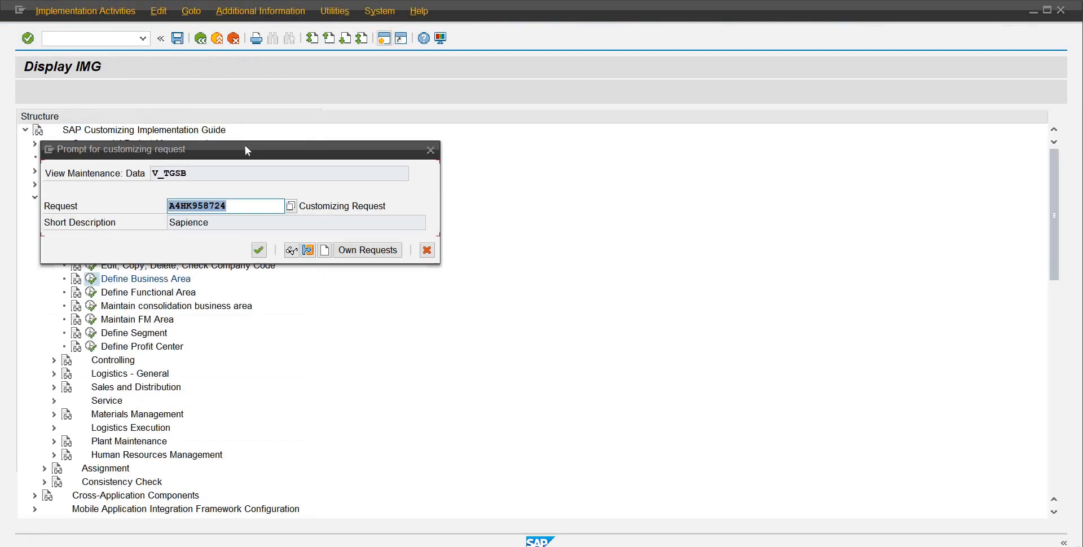
click(259, 250)
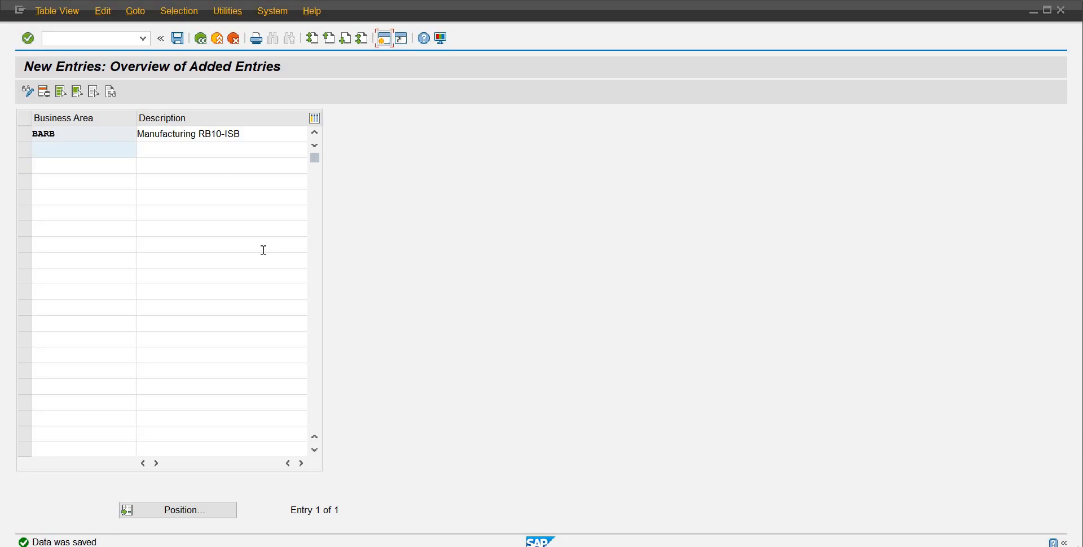
click(203, 40)
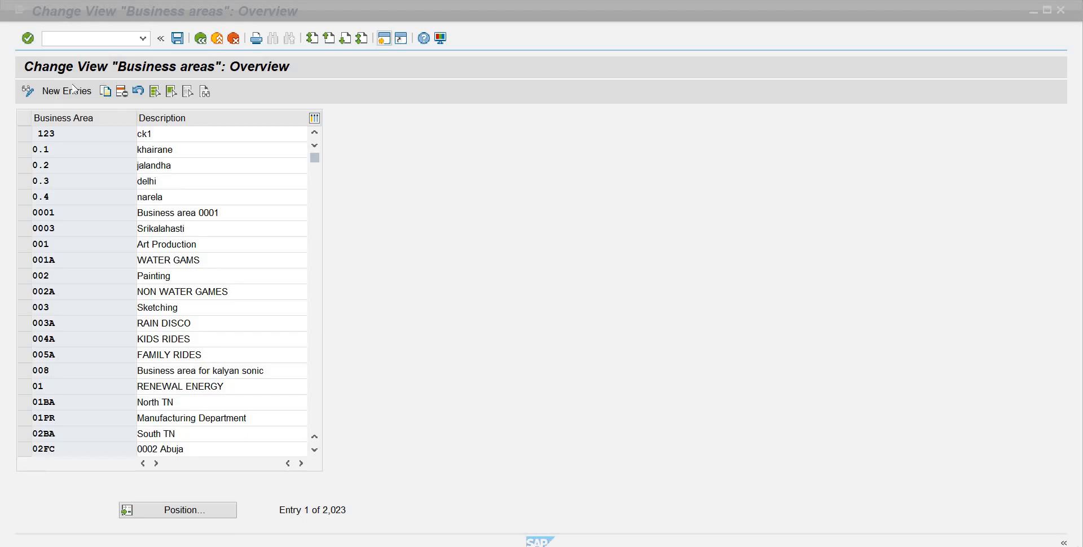
click(202, 42)
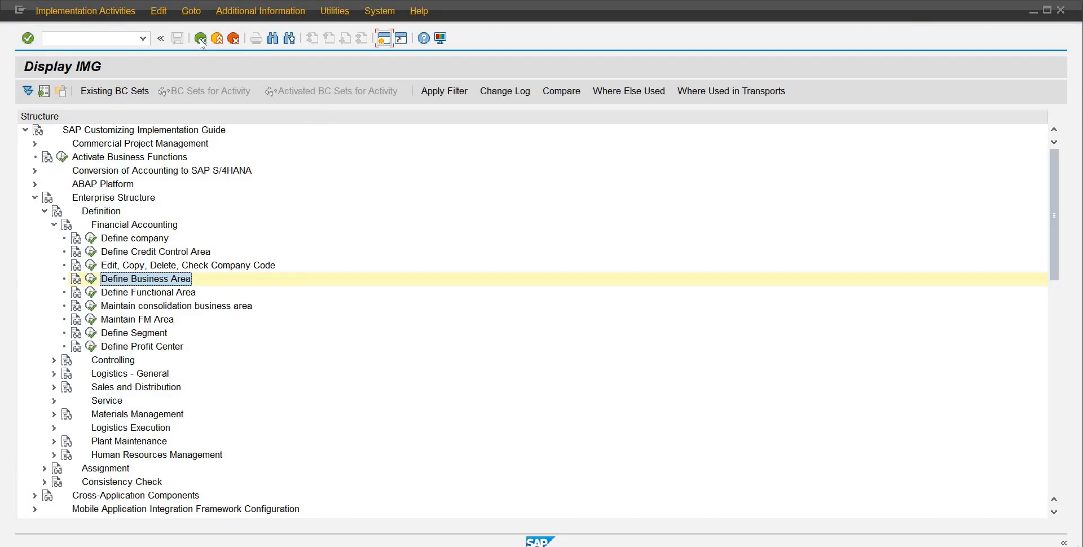
Step: Open the Maintain FM Area activity and add FM area FMRB with the name RB10 and currency PKR
click(132, 295)
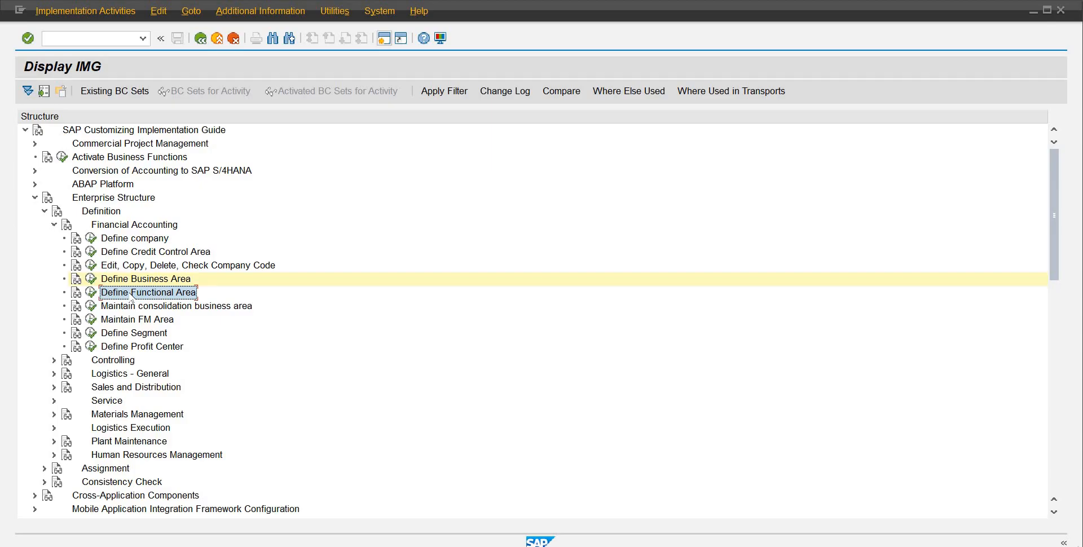
click(91, 319)
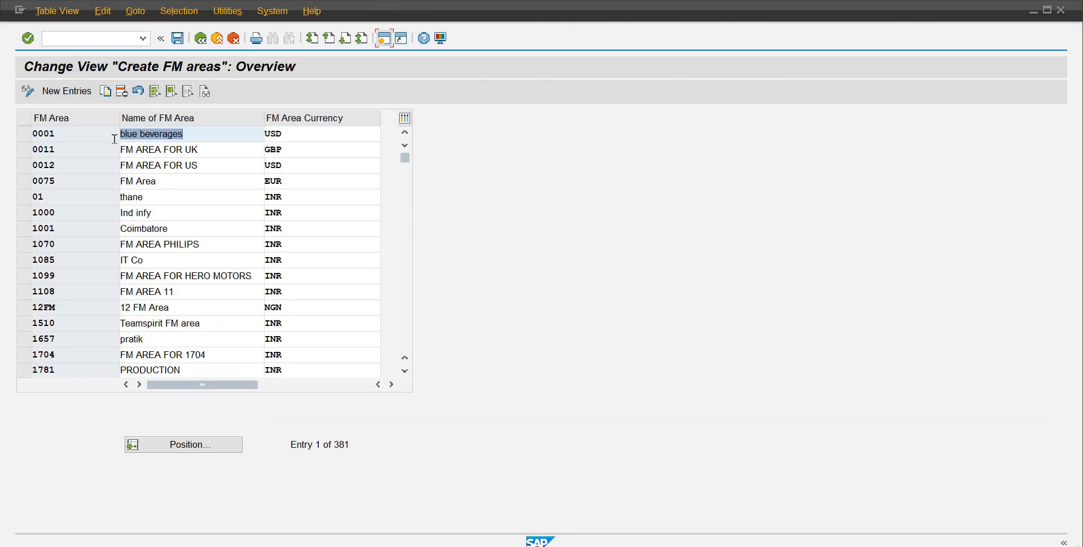
click(81, 96)
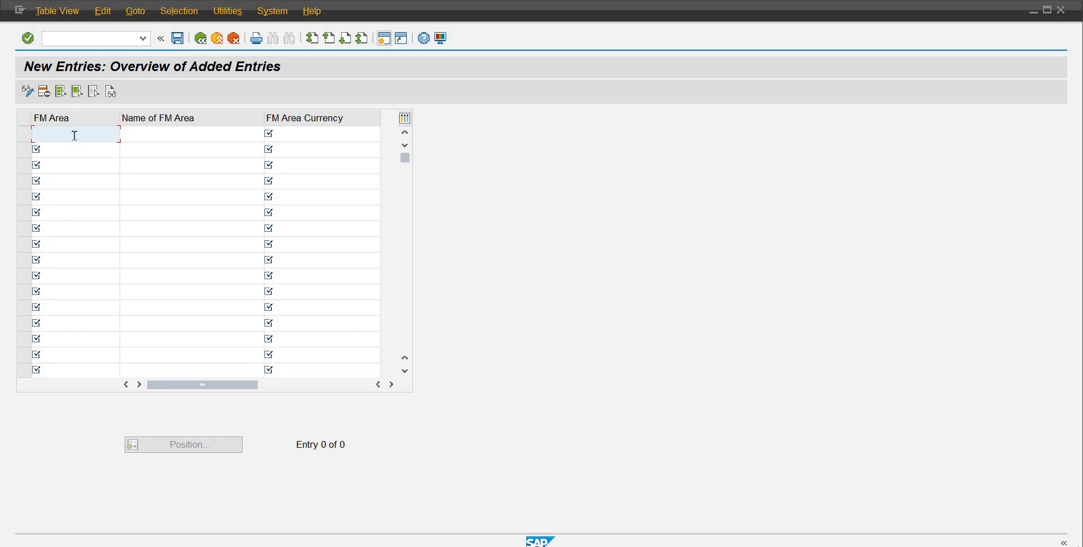
text(FMRB)
key(Tab)
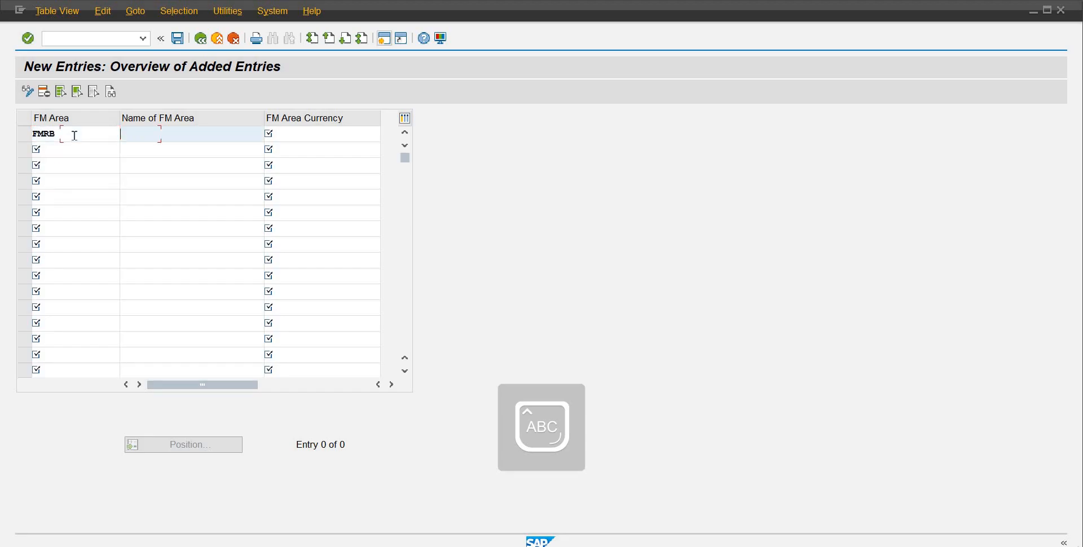
key(Caps_Lock)
text(RB10)
key(Tab)
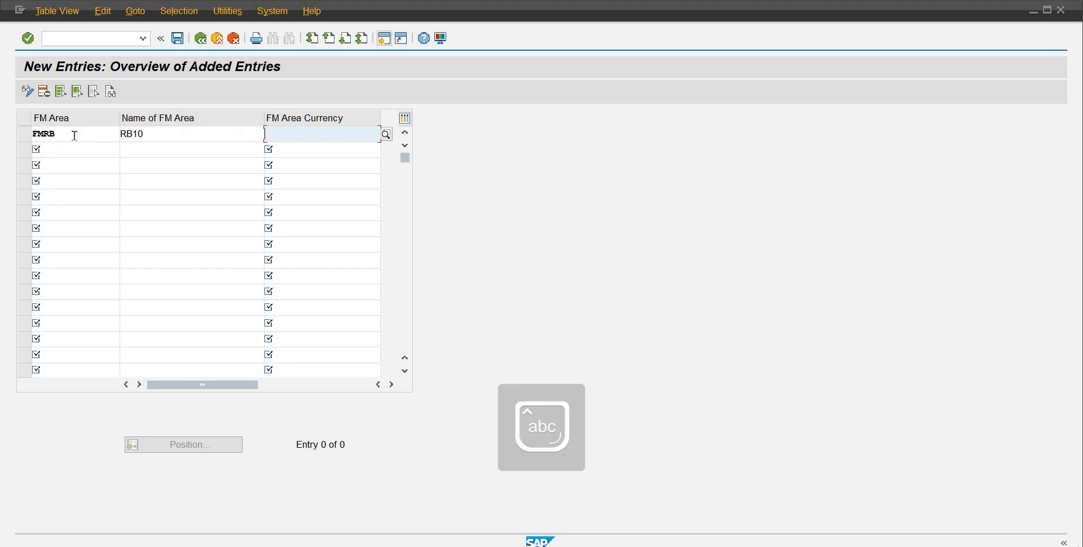
text(pkr)
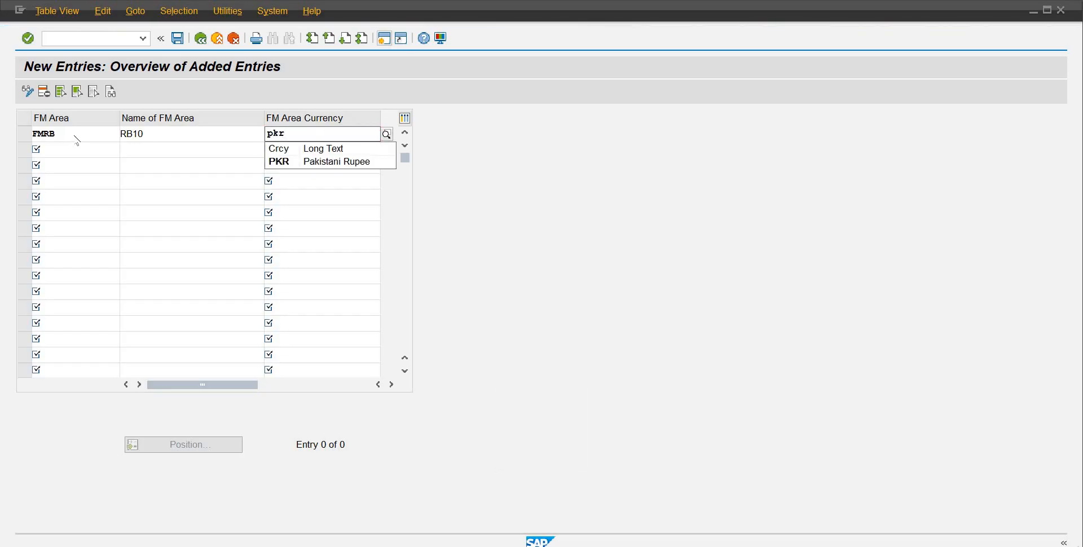
key(Return)
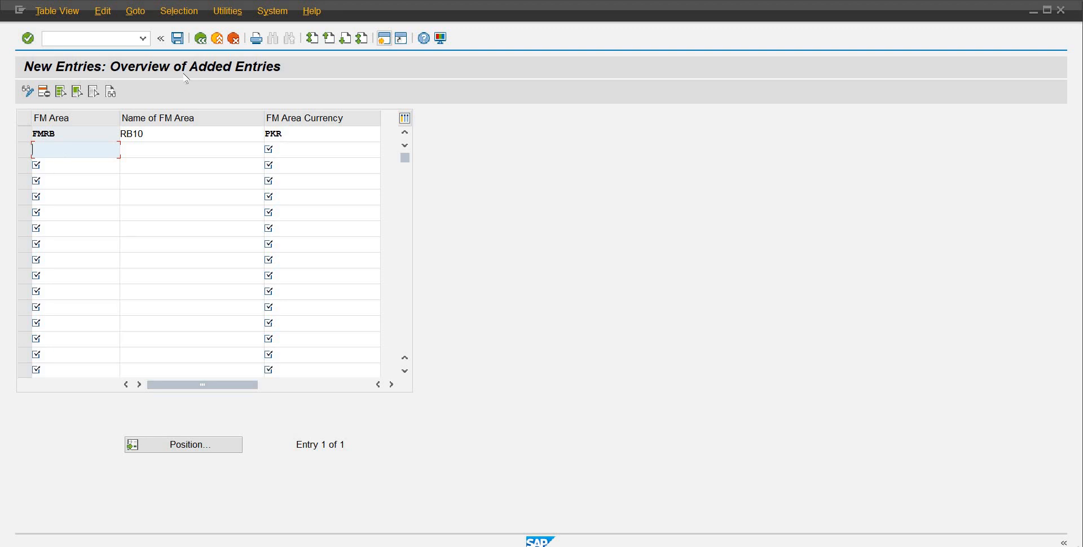
Step: Save FM area FMRB in the proposed Sapience customizing request and return to the Display IMG structure
click(180, 45)
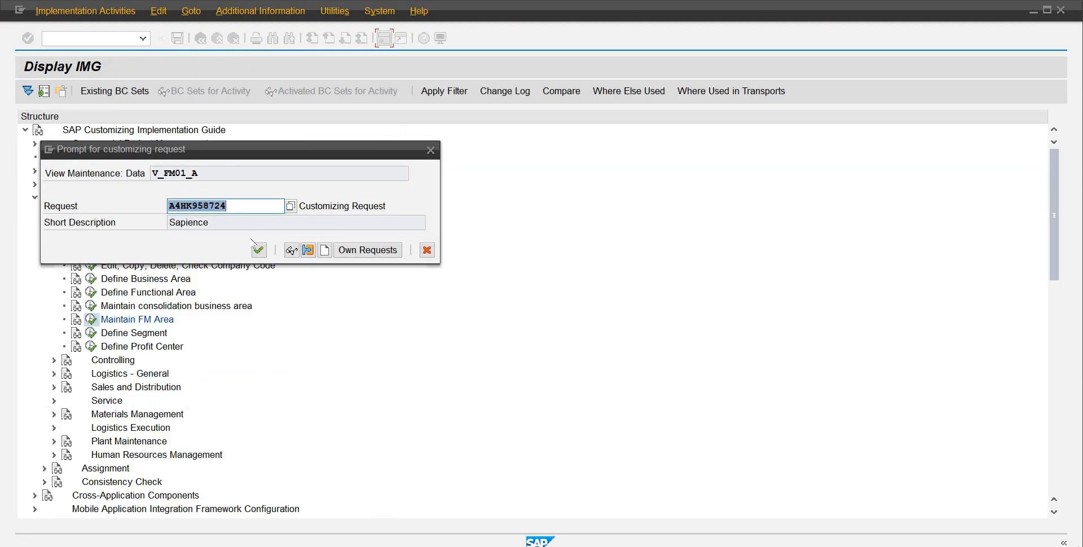
click(257, 249)
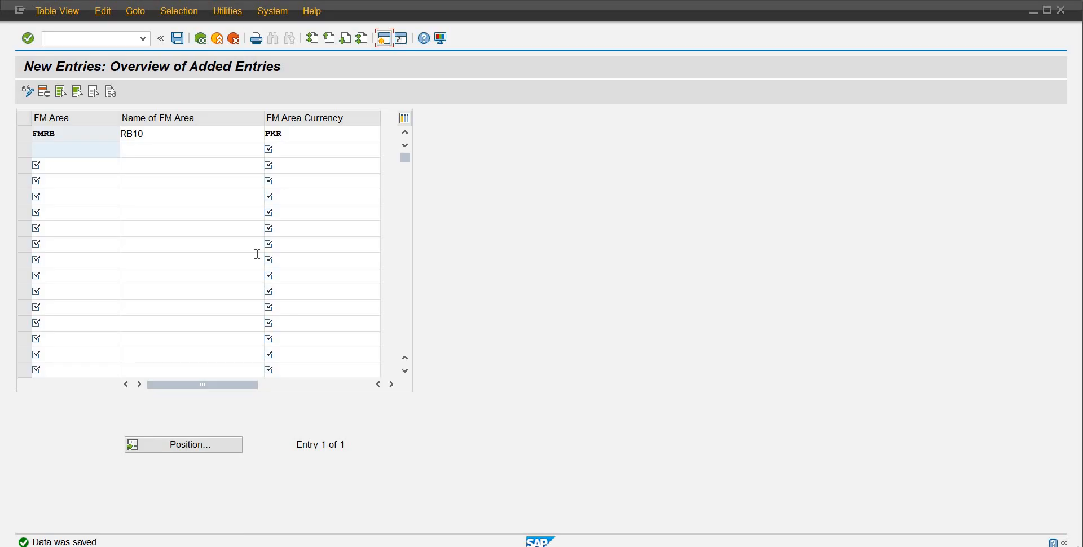
click(201, 39)
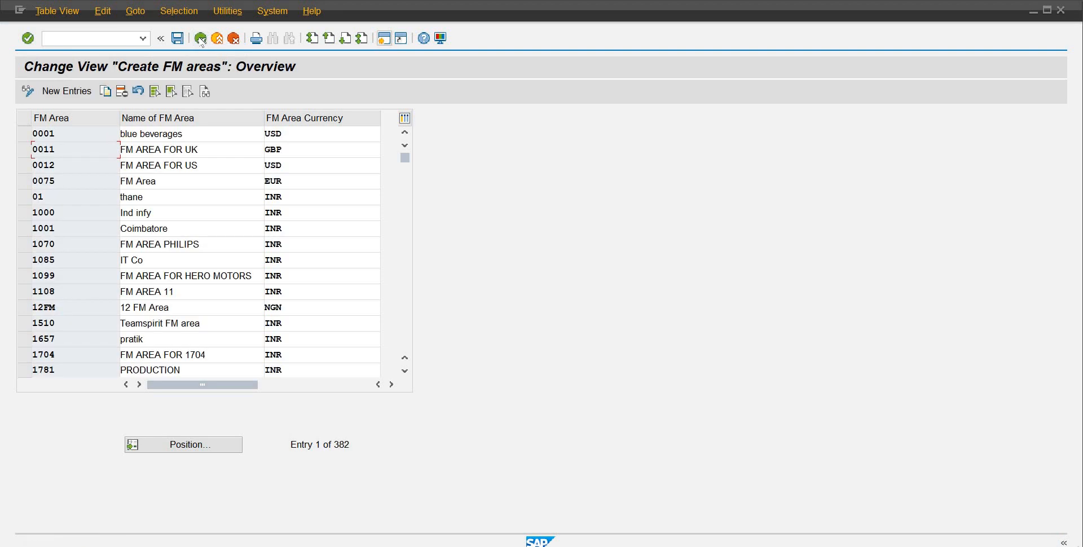
click(201, 39)
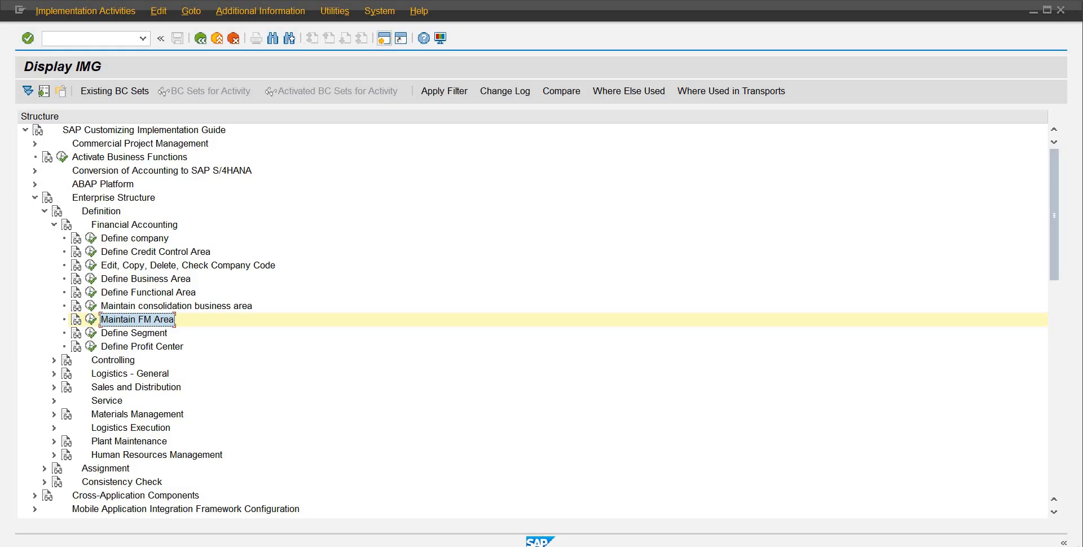
Step: Consult the PDFs on basic SAP configuration and types of SAP projects in the browser, and return to the Display IMG window
mouse_move(656, 545)
click(676, 530)
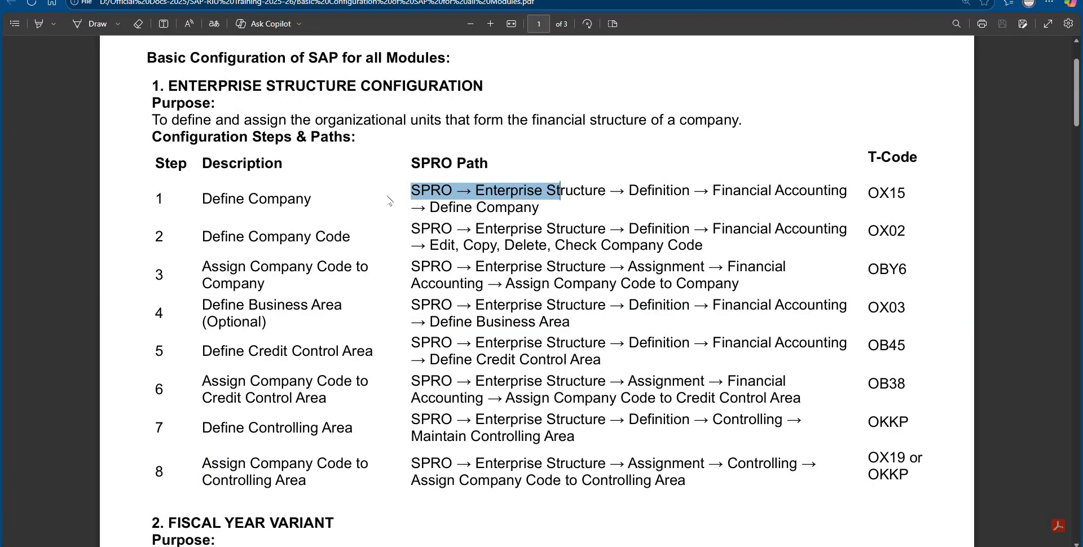
click(369, 0)
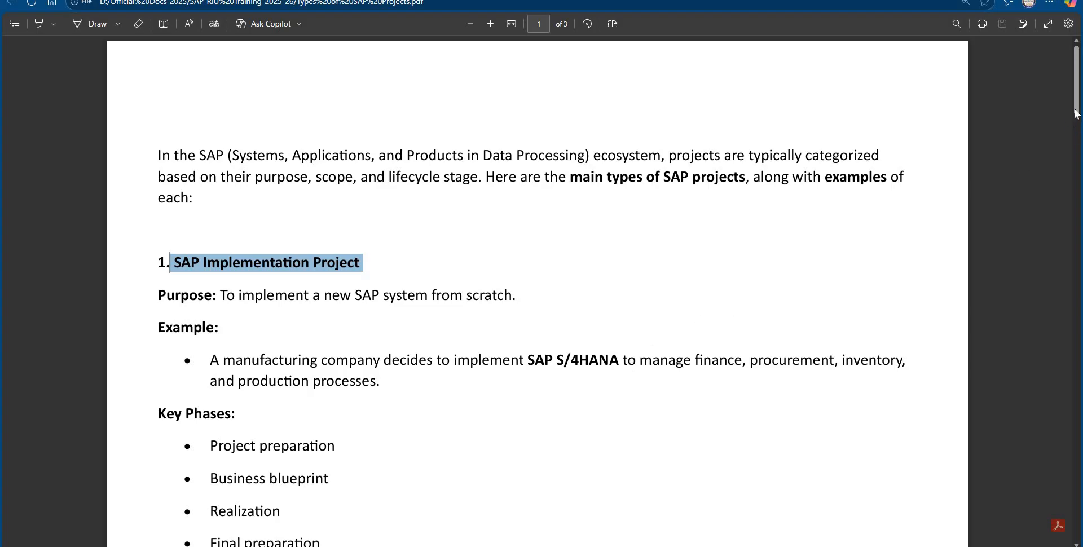
drag(1076, 113, 1074, 146)
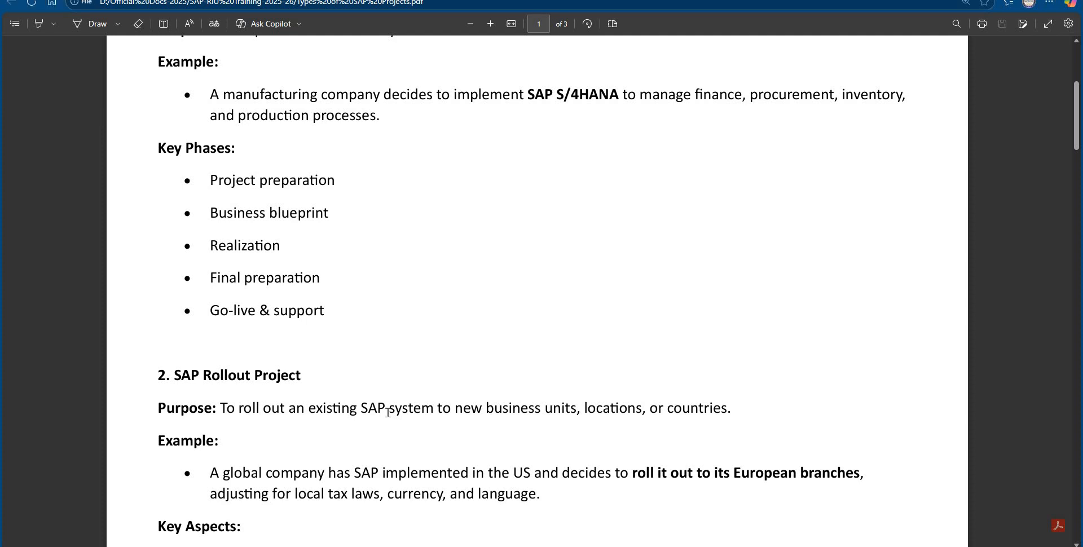
mouse_move(580, 543)
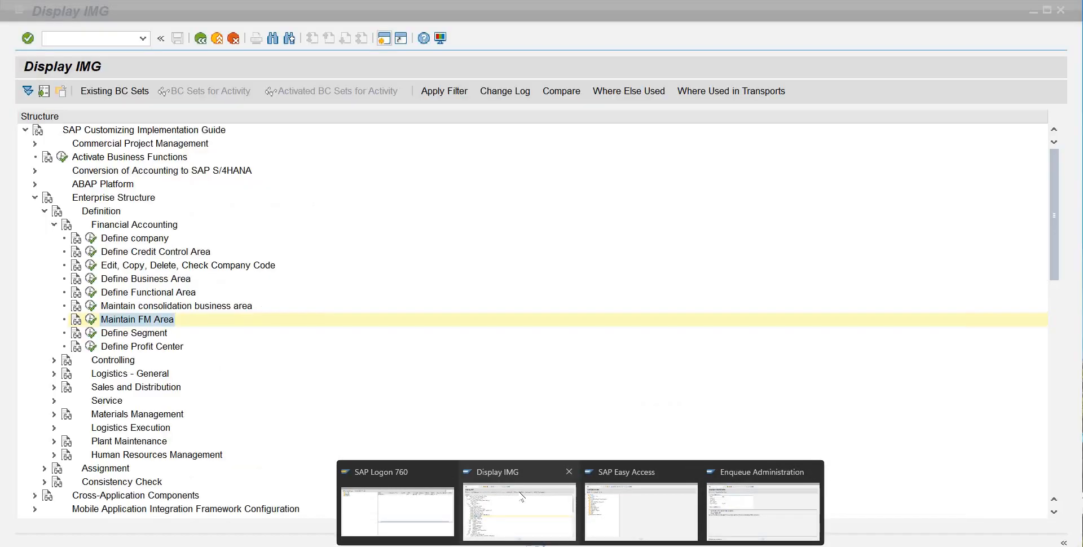
click(519, 496)
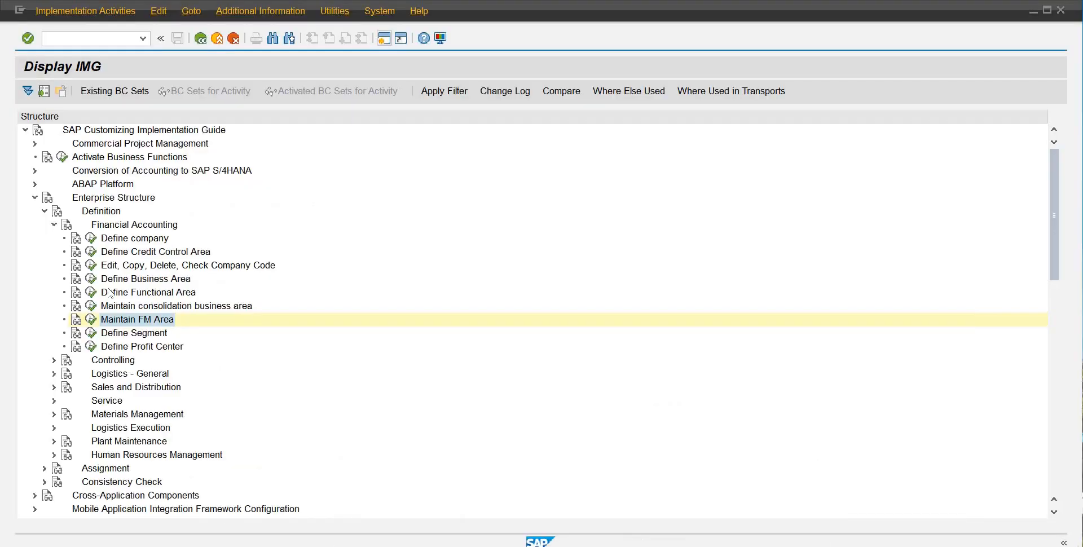
Step: Open the Define Segment activity and add a new segment with the key SGRB
click(113, 332)
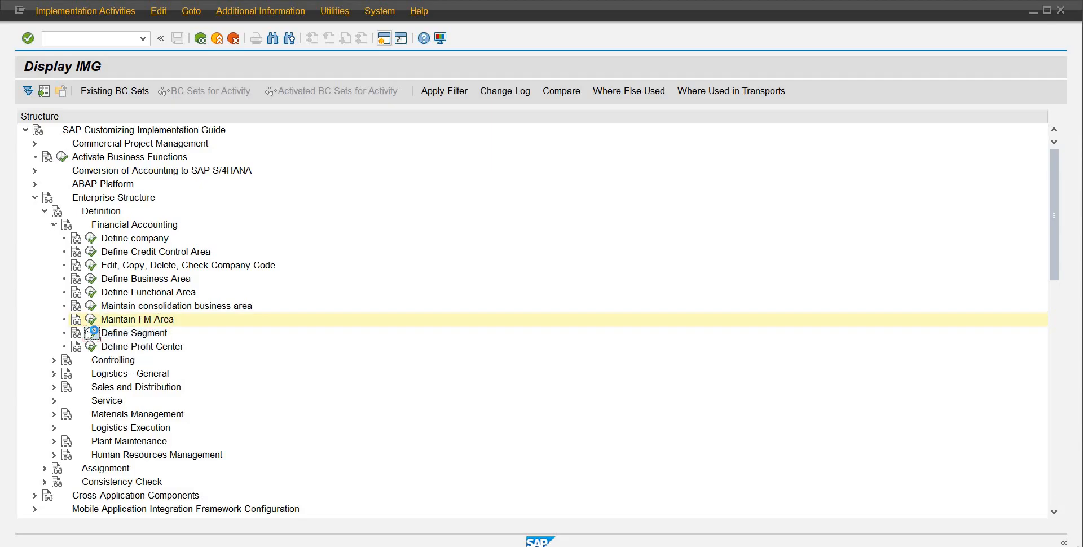
click(91, 333)
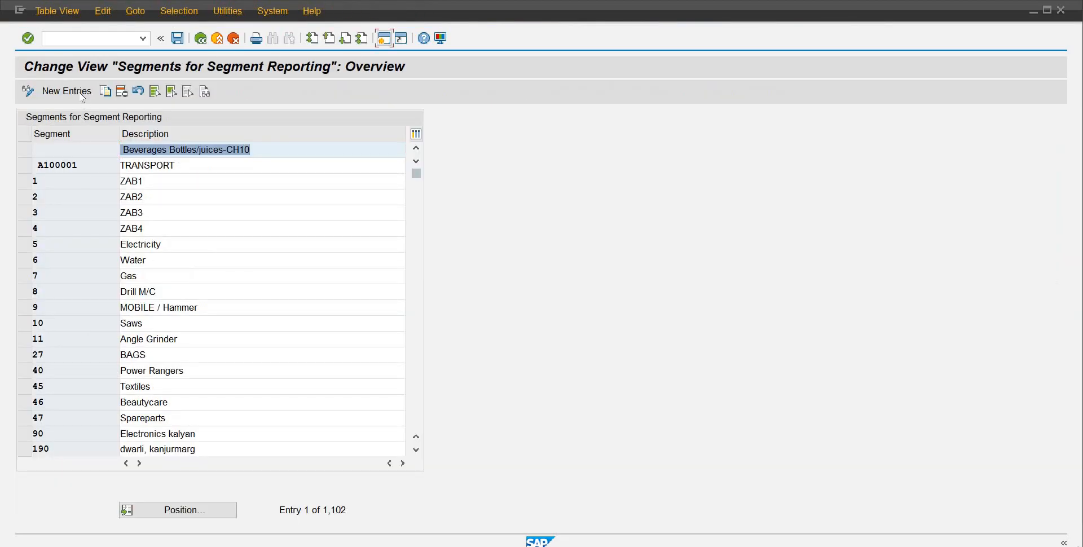
click(83, 96)
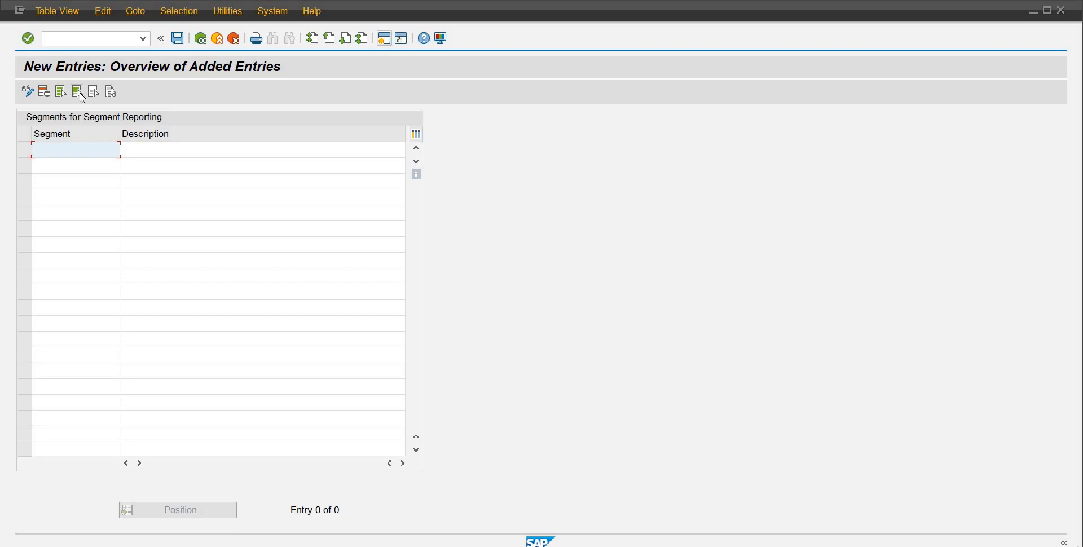
text(sgrb)
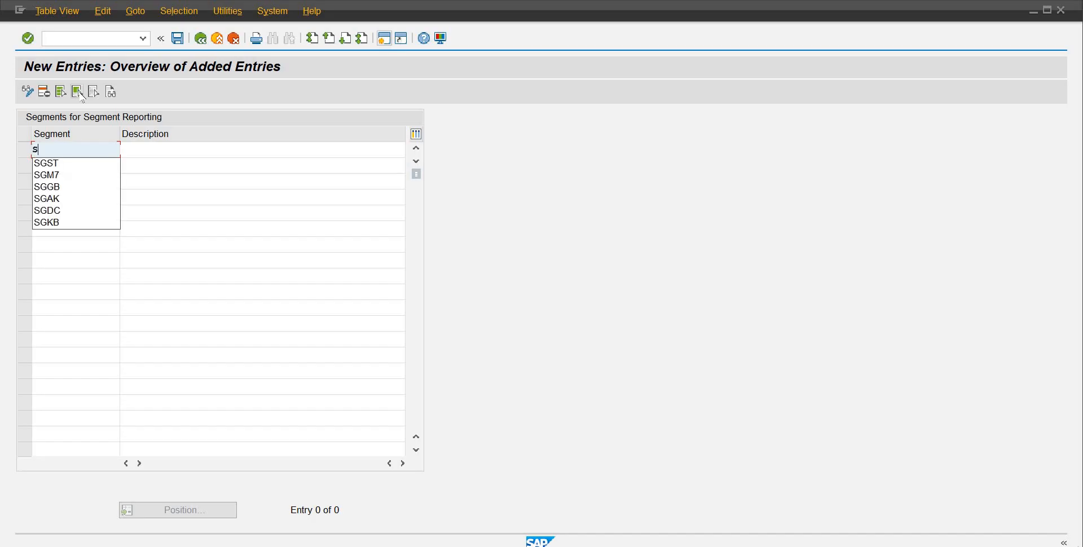
key(Tab)
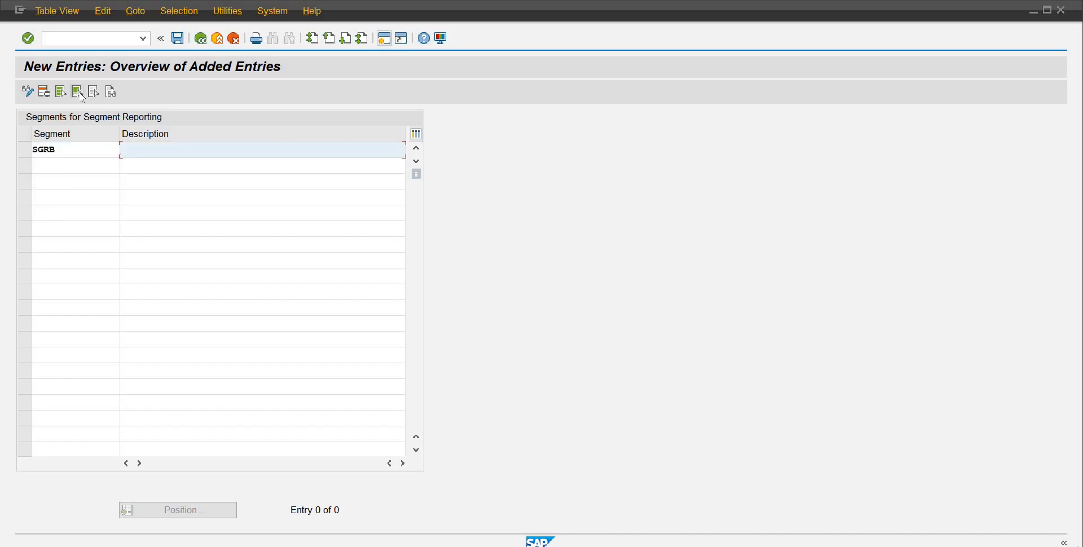
Step: Give segment SGRB the description Beverages-Water/Juices-RB10, adapting the suggested entry Beverages-Water/Juices-STB1
text(Be)
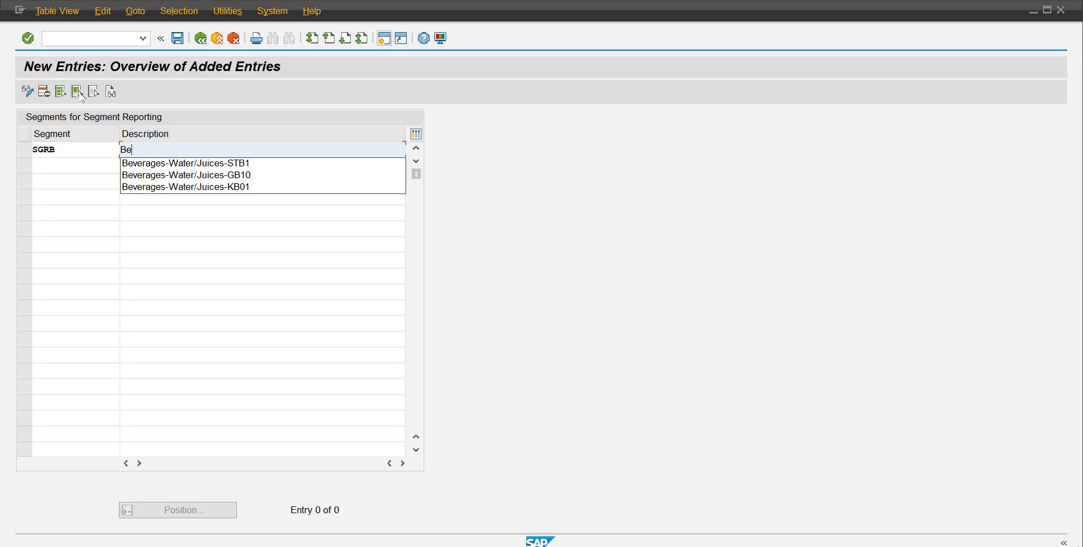
key(Down)
key(Return)
key(BackSpace)
key(BackSpace)
key(BackSpace)
key(BackSpace)
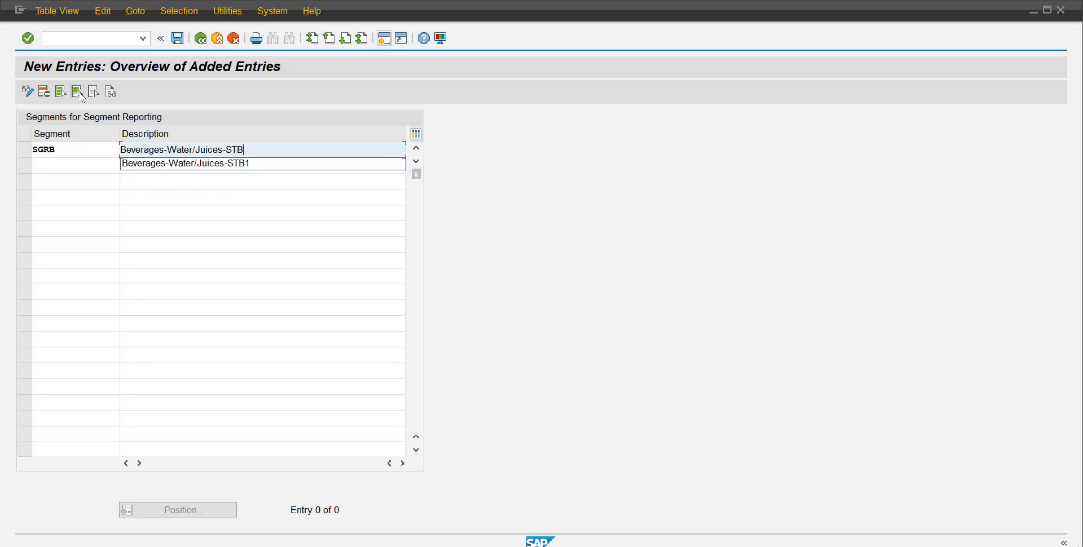
text(RB10)
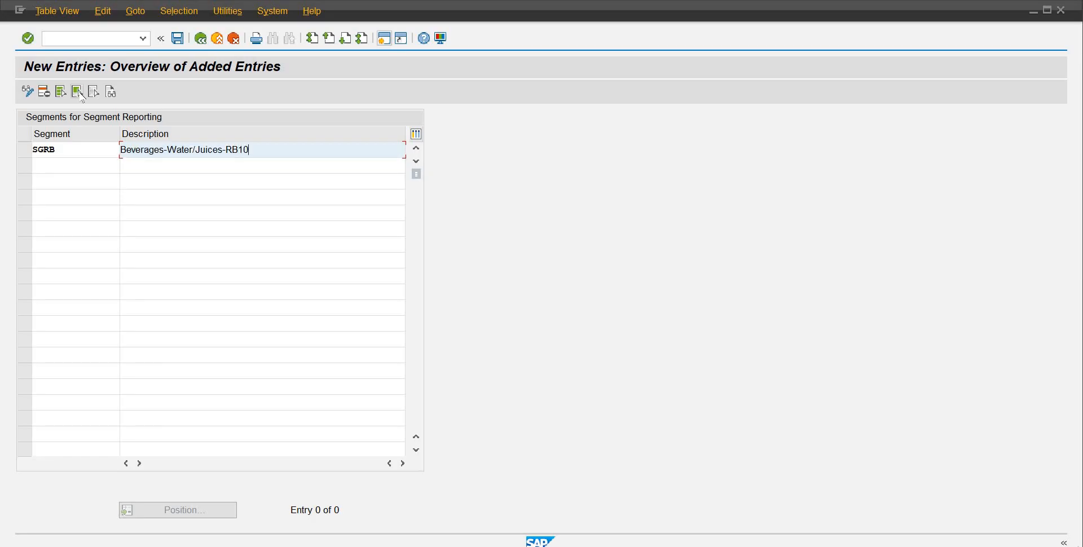
Step: Save segment SGRB in the proposed customizing request and return to the Display IMG structure
key(Return)
key(ctrl+s)
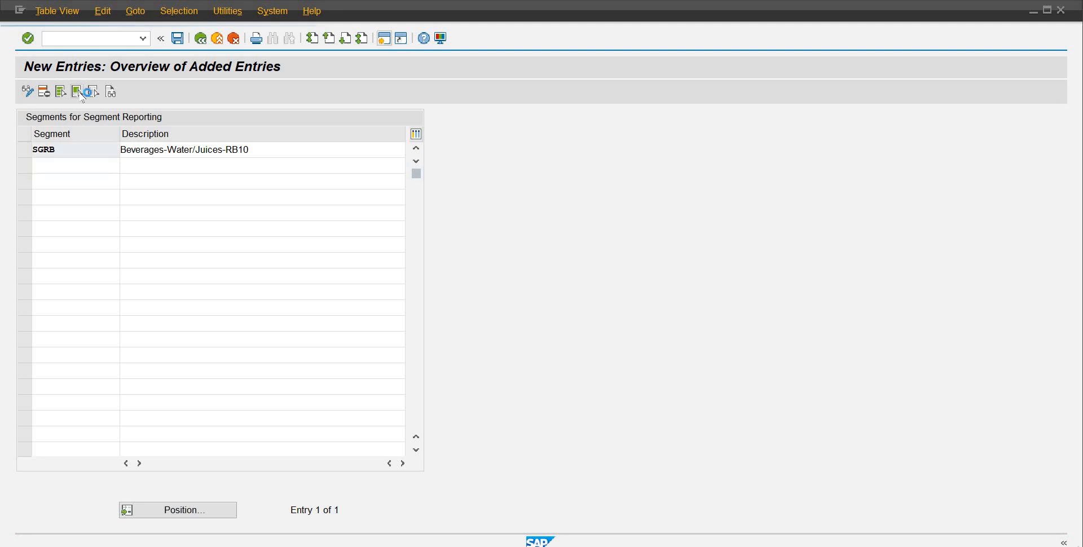
key(Return)
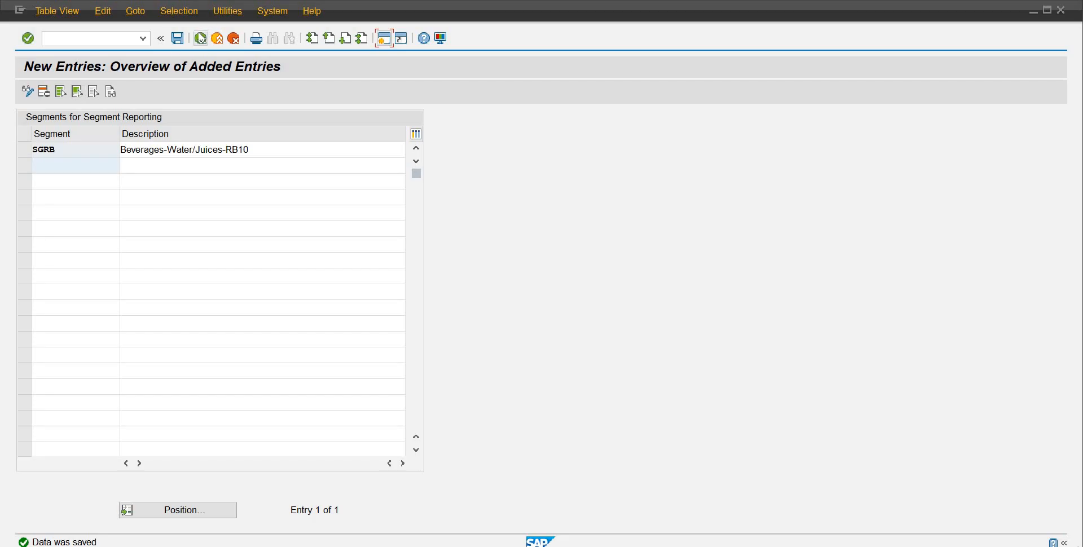
click(200, 38)
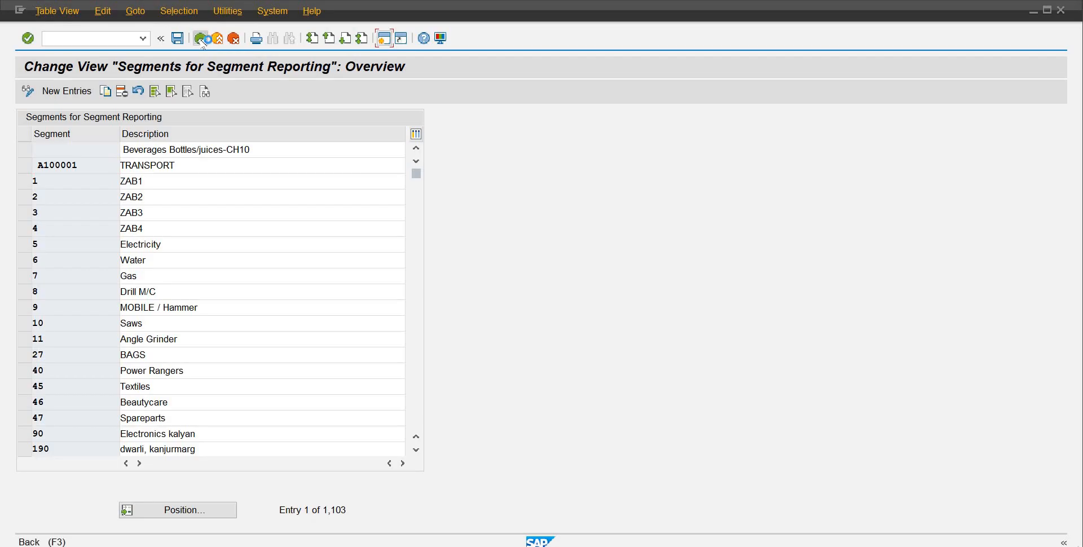
click(200, 40)
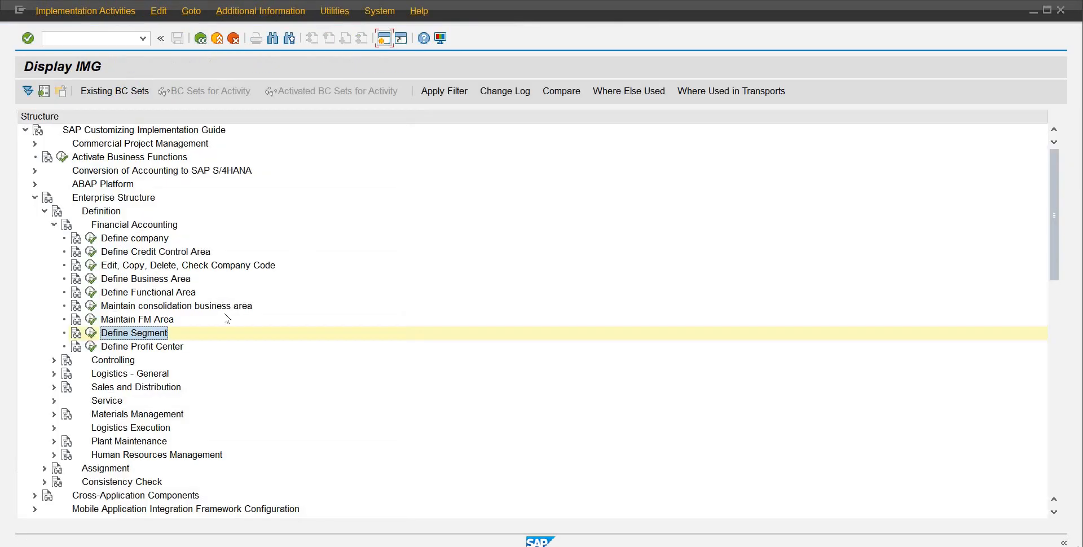
click(136, 226)
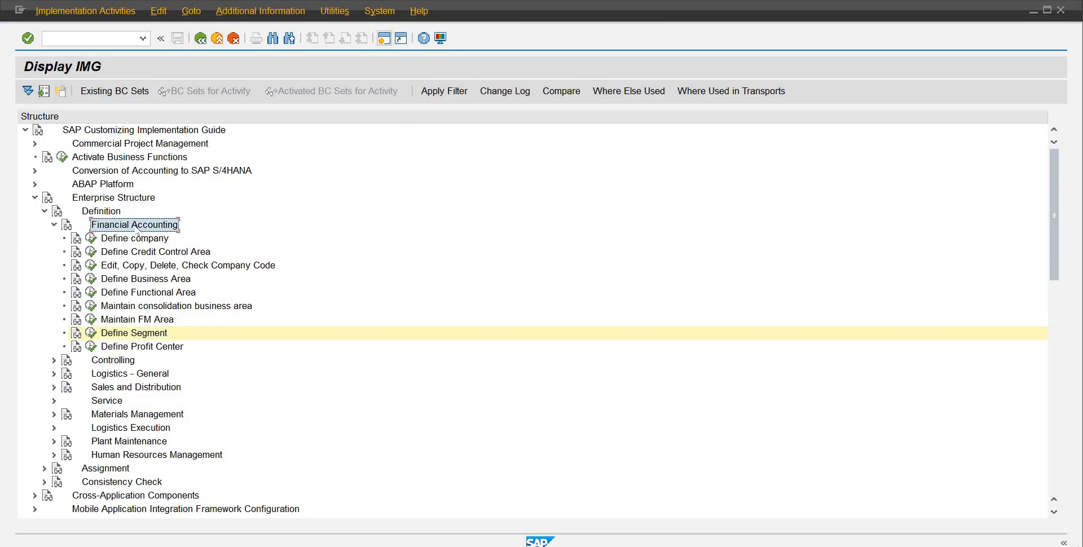
click(54, 225)
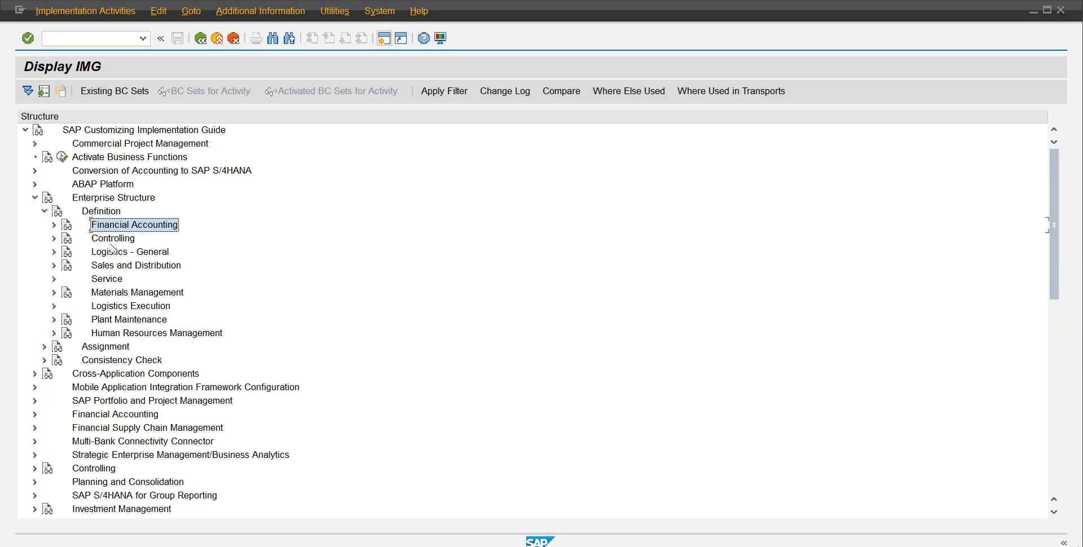
click(54, 225)
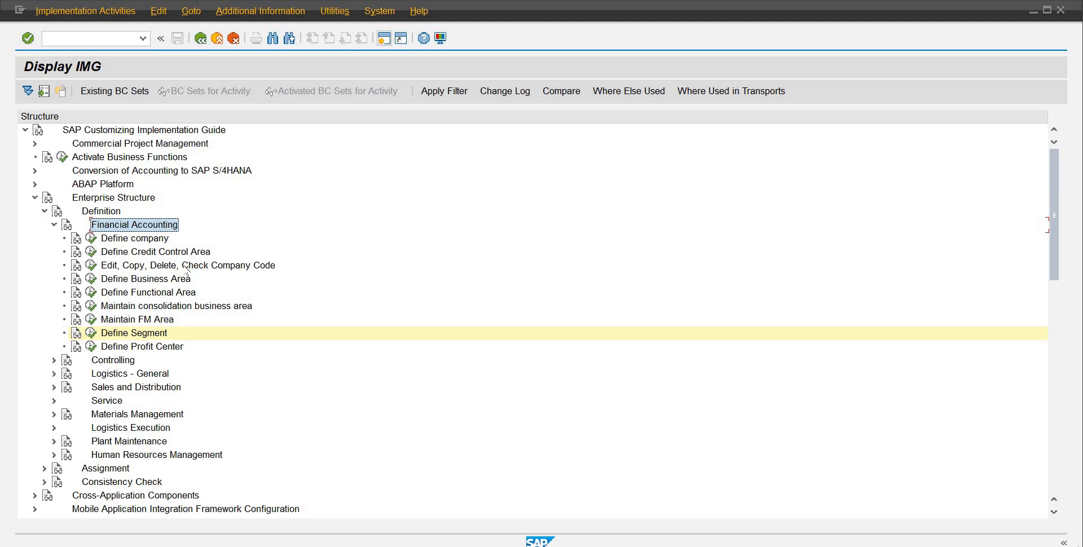
click(251, 267)
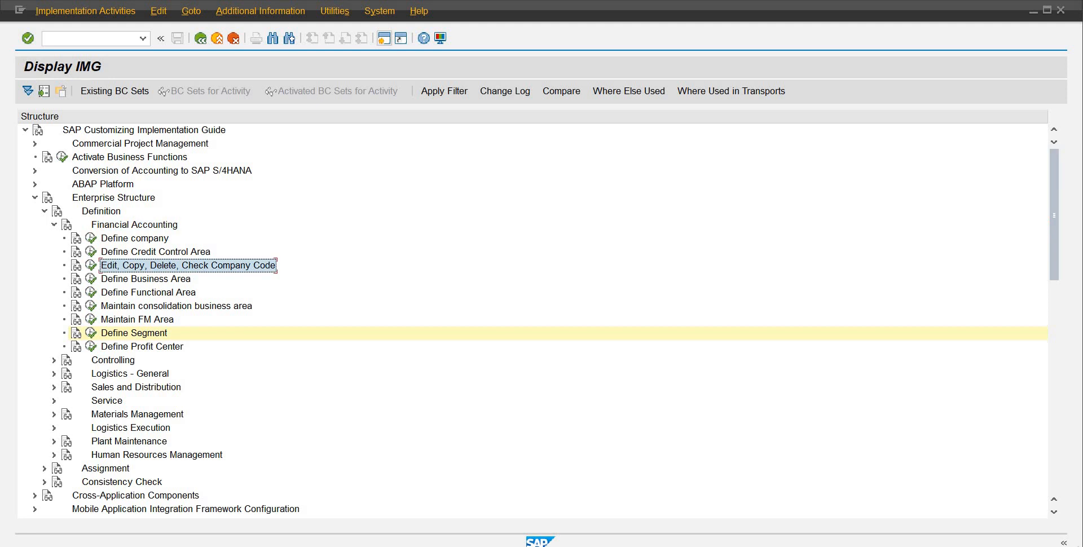
key(alt+Tab)
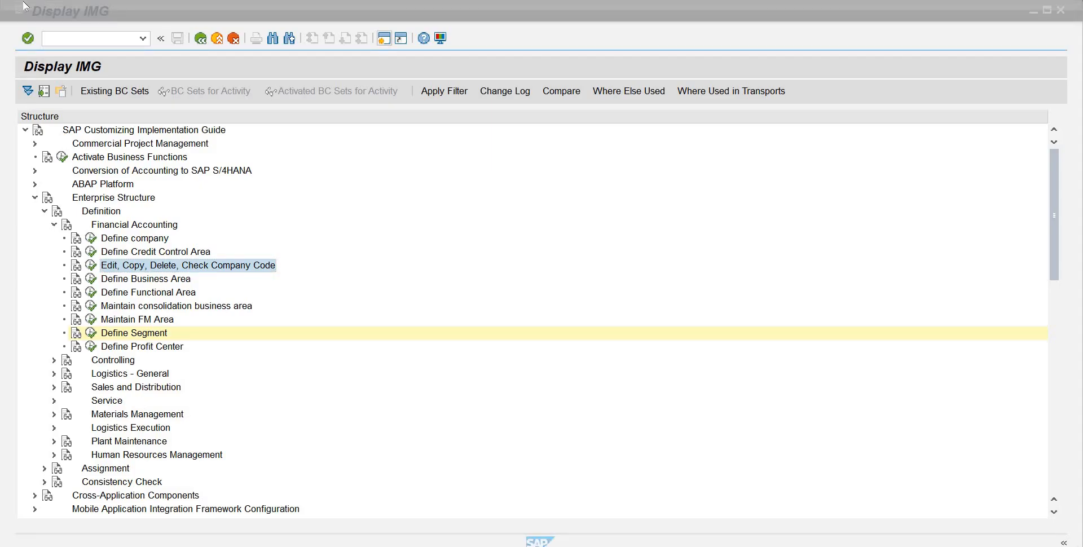
Step: Collapse Financial Accounting and expand Logistics - General under the Enterprise Structure definition
click(55, 225)
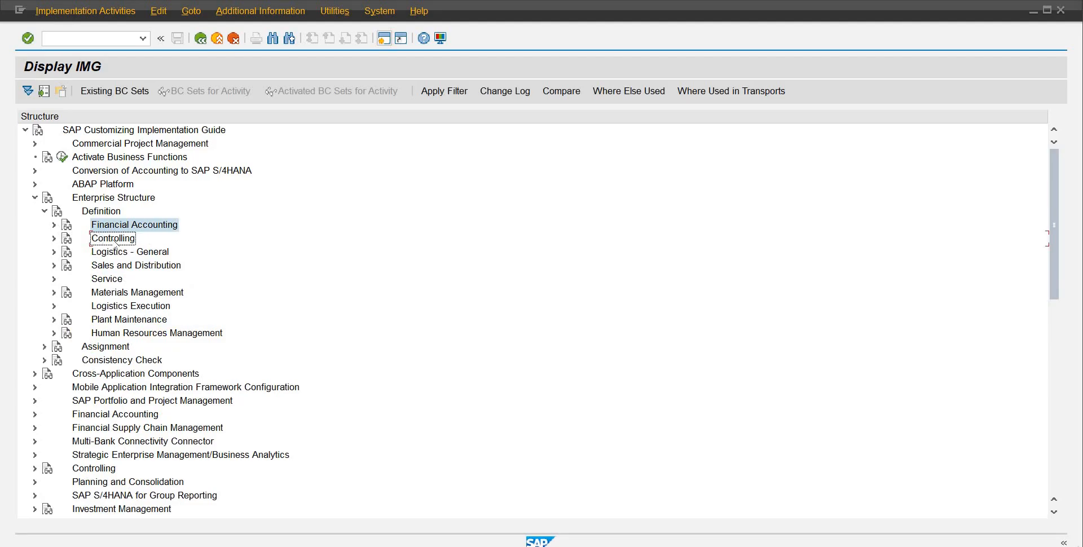
click(115, 240)
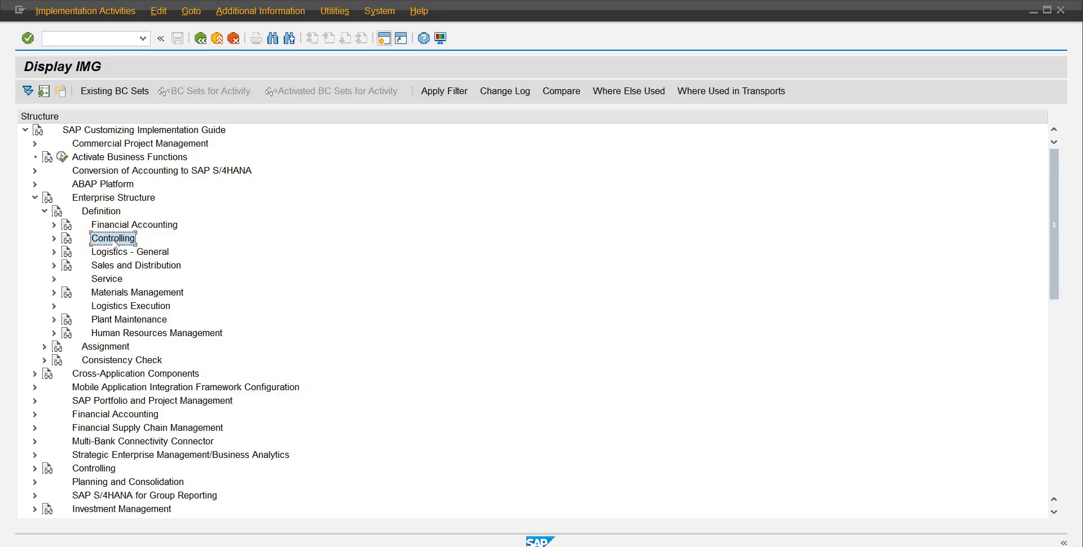
click(113, 253)
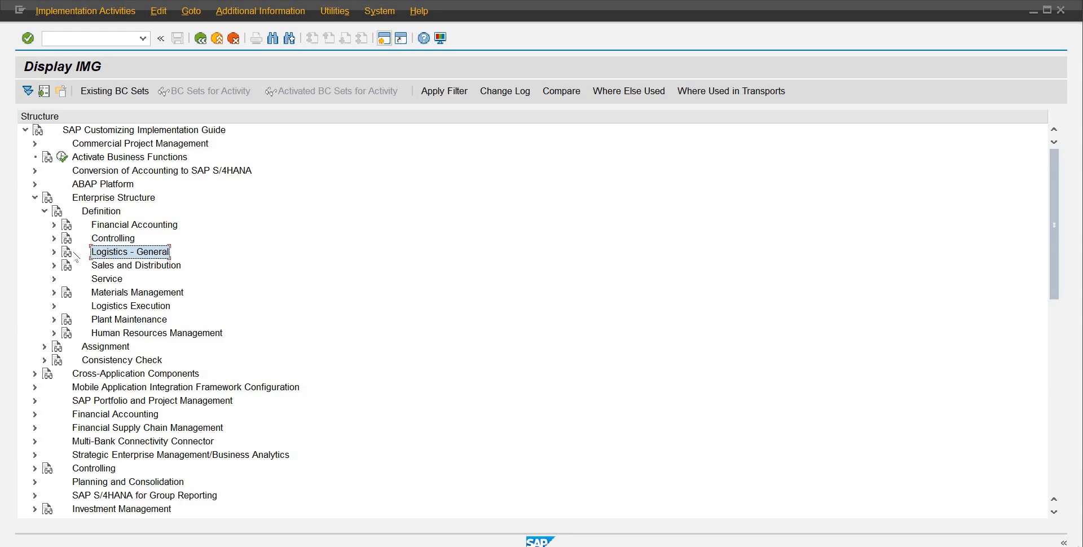
click(54, 252)
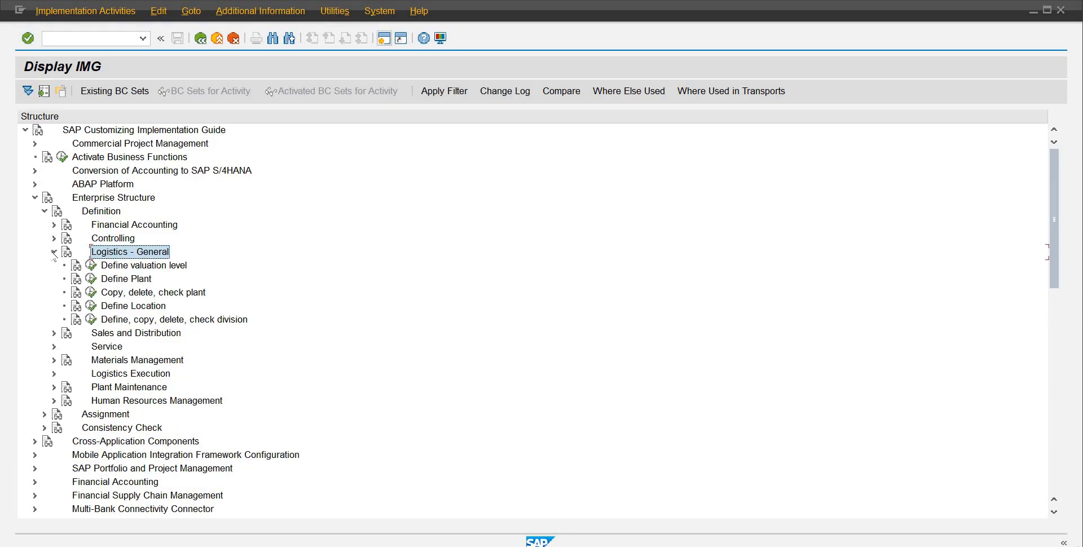
Step: Open the Define Plant activity and start a new plant entry with the key PLRB
click(122, 279)
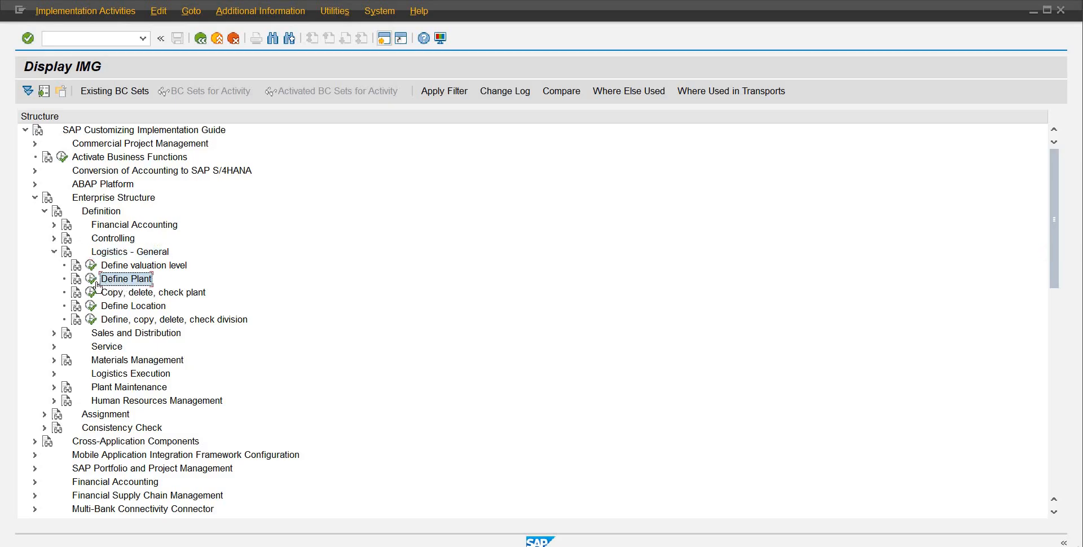
click(91, 279)
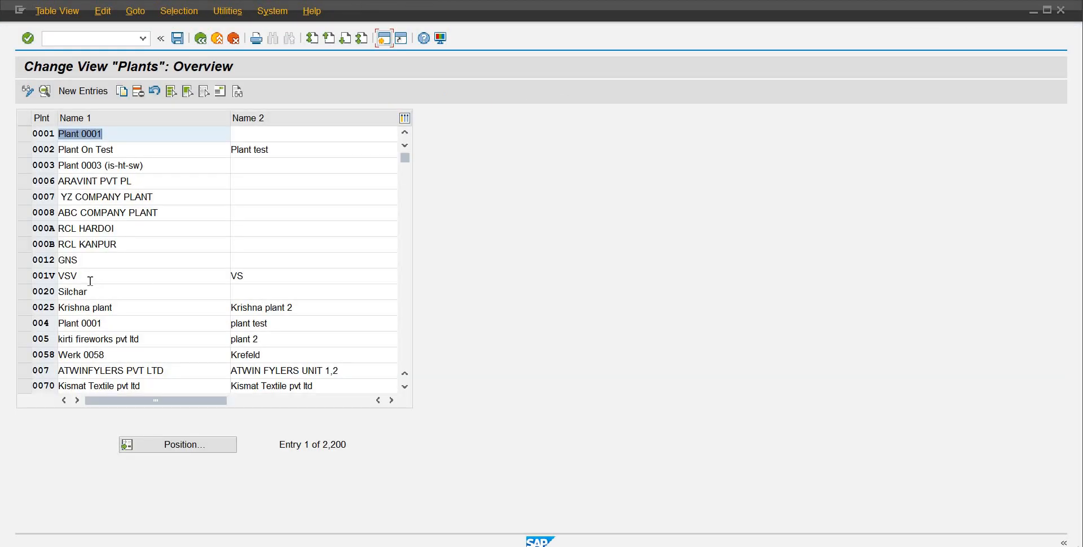
click(85, 92)
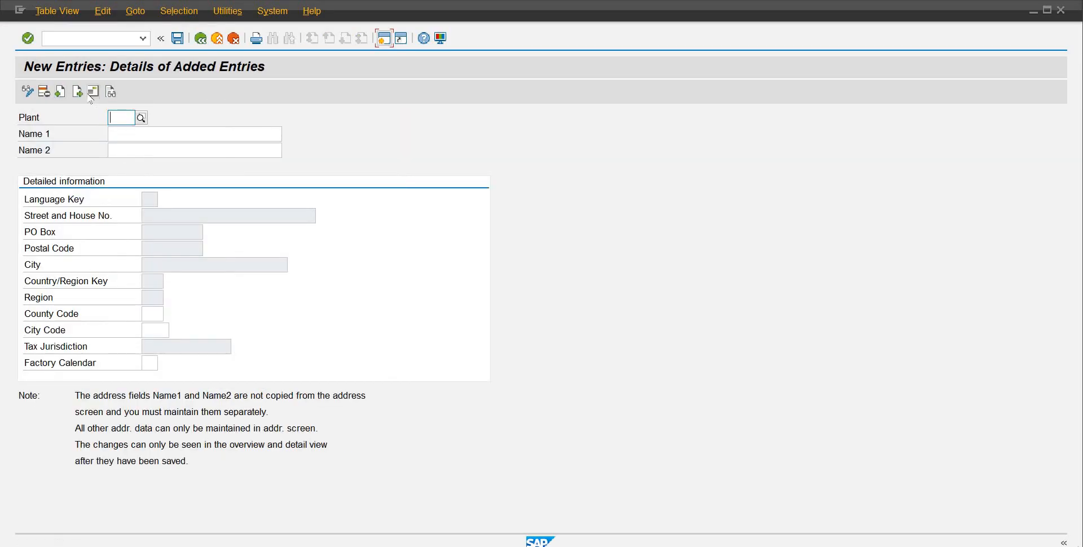
text(PLRB)
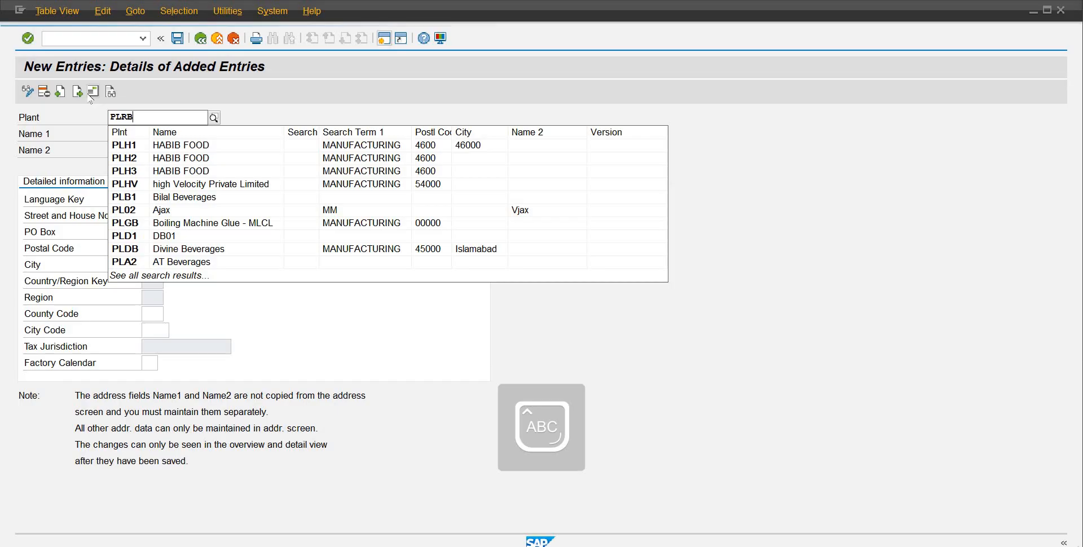
key(Return)
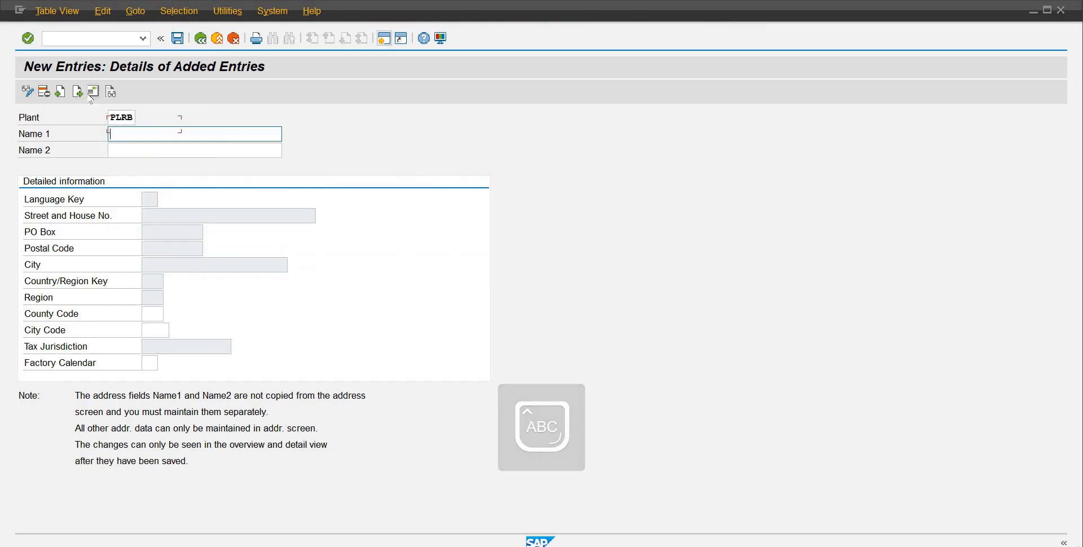
Step: Set the plant's Name 1 to SS Beverages Plant-rb10, adapting the suggested entry SS Beverages Plant-STB1
text(ss)
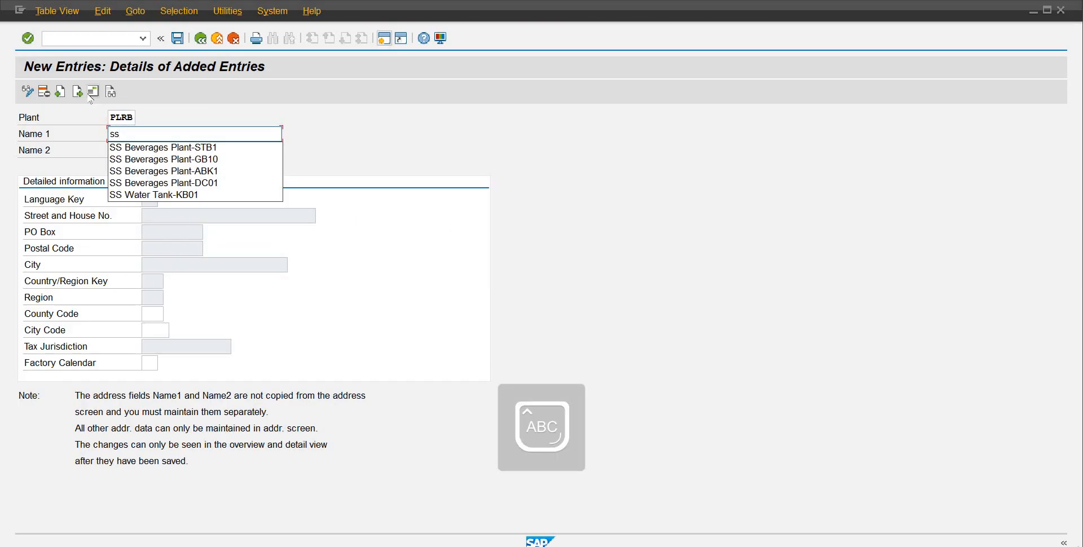
key(Down)
key(Return)
key(BackSpace)
key(BackSpace)
key(BackSpace)
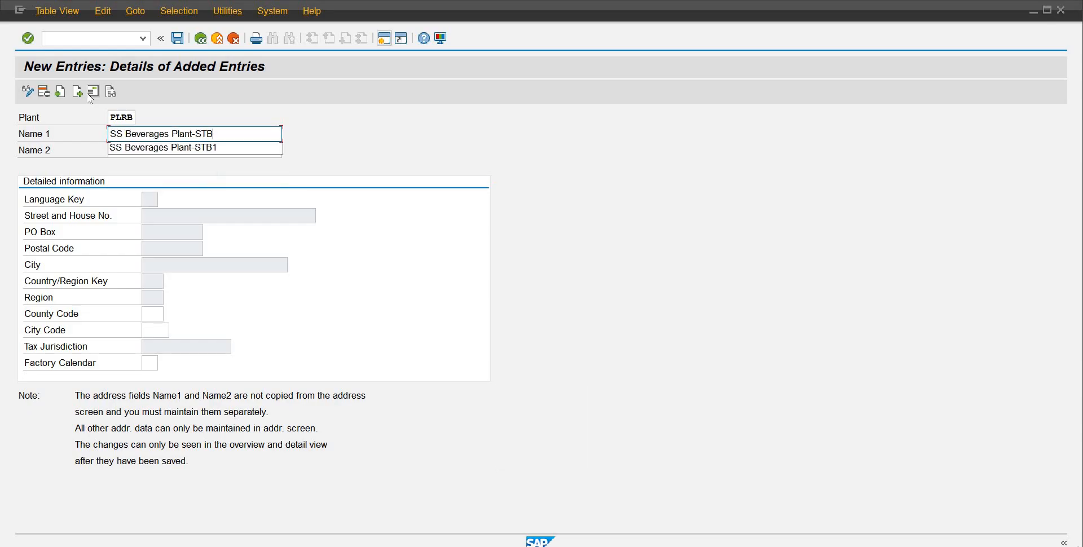
key(BackSpace)
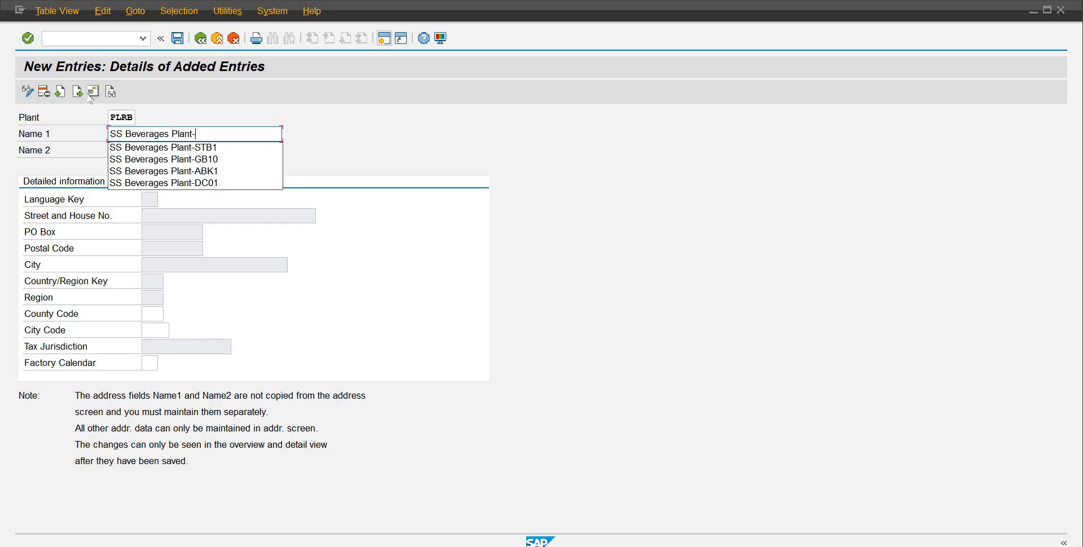
text(rb)
key(BackSpace)
key(BackSpace)
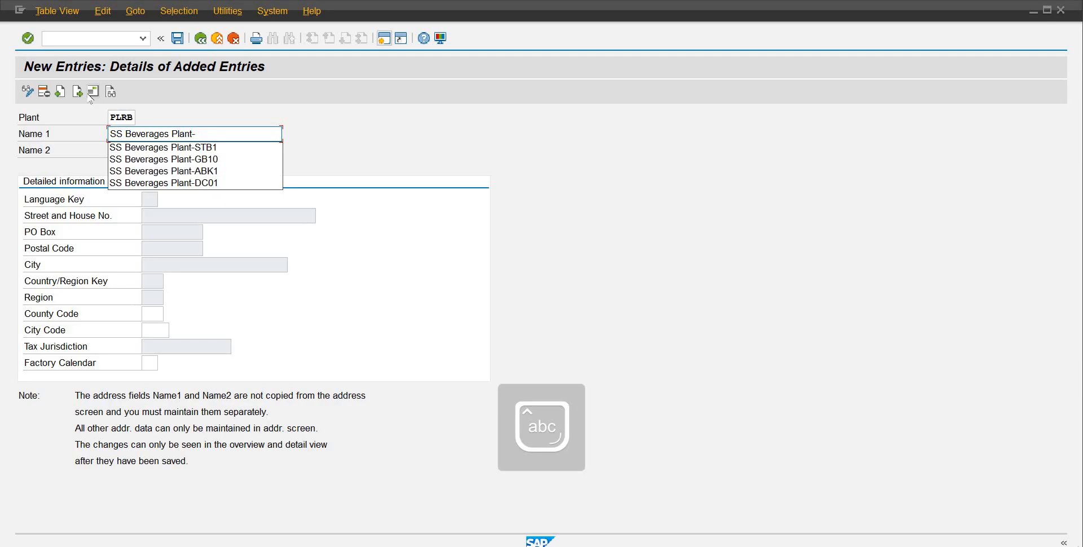
text(rb10)
key(Return)
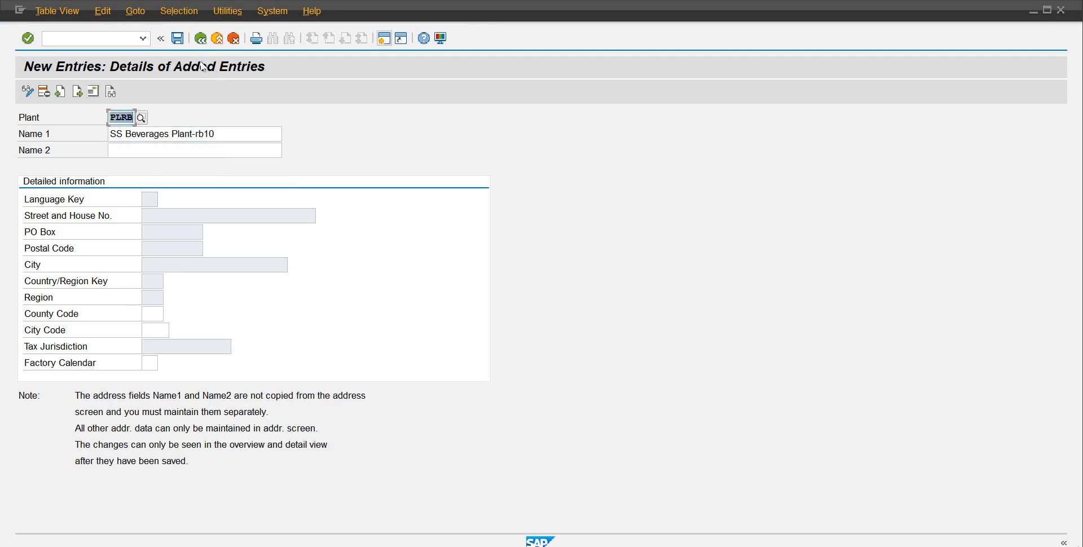
Step: Try to re-enter the rb10 suffix at the end of the plant's Name 1
click(233, 136)
key(BackSpace)
key(BackSpace)
key(BackSpace)
key(BackSpace)
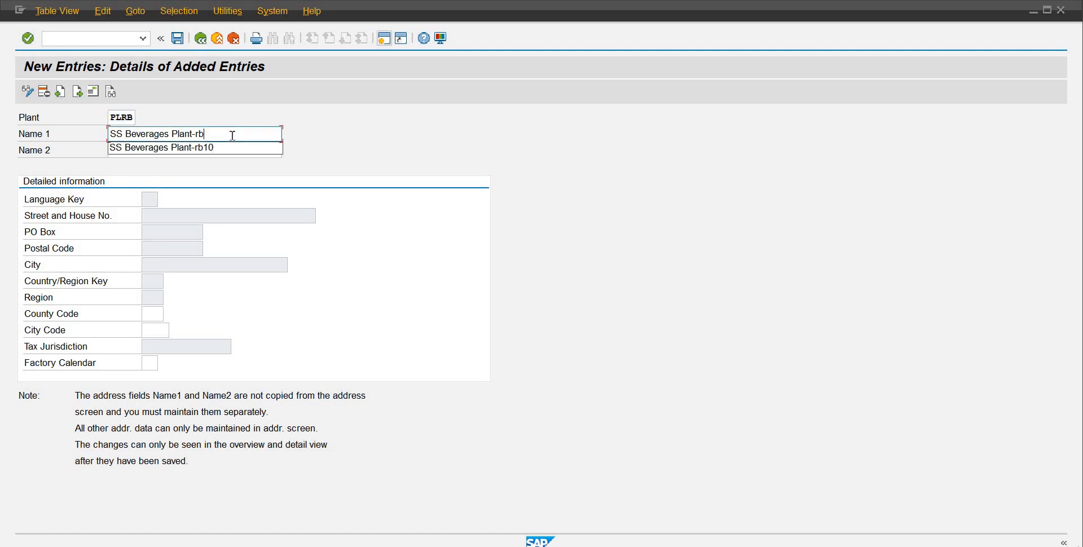
text(rb10)
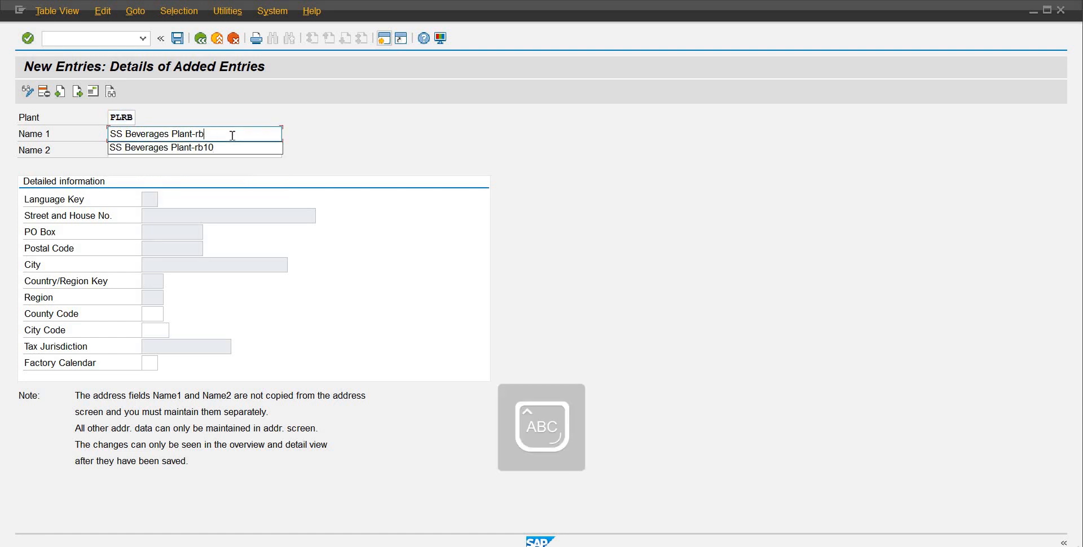
key(Return)
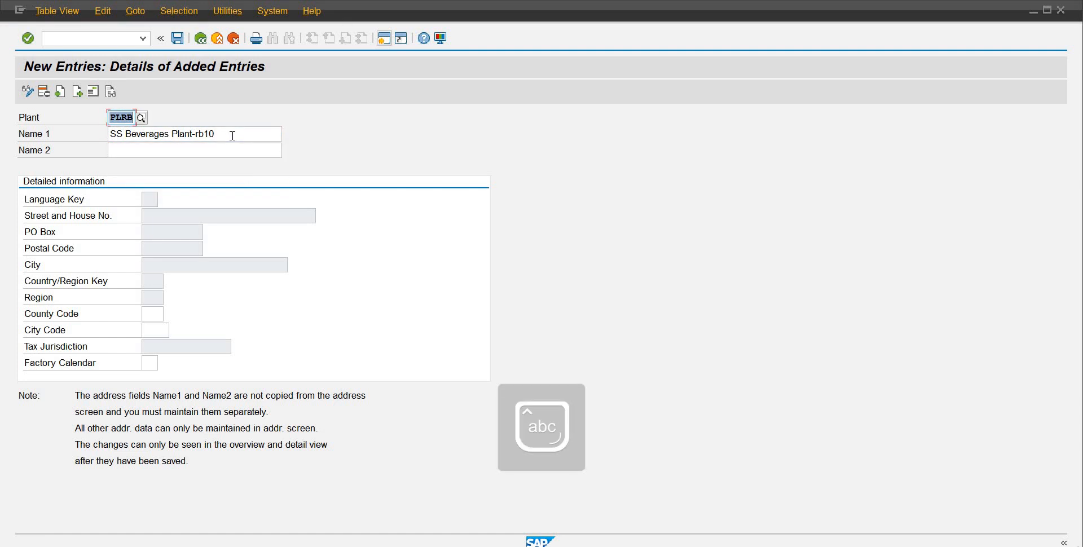
Step: Clear the plant key and re-enter it as PLRB
key(BackSpace)
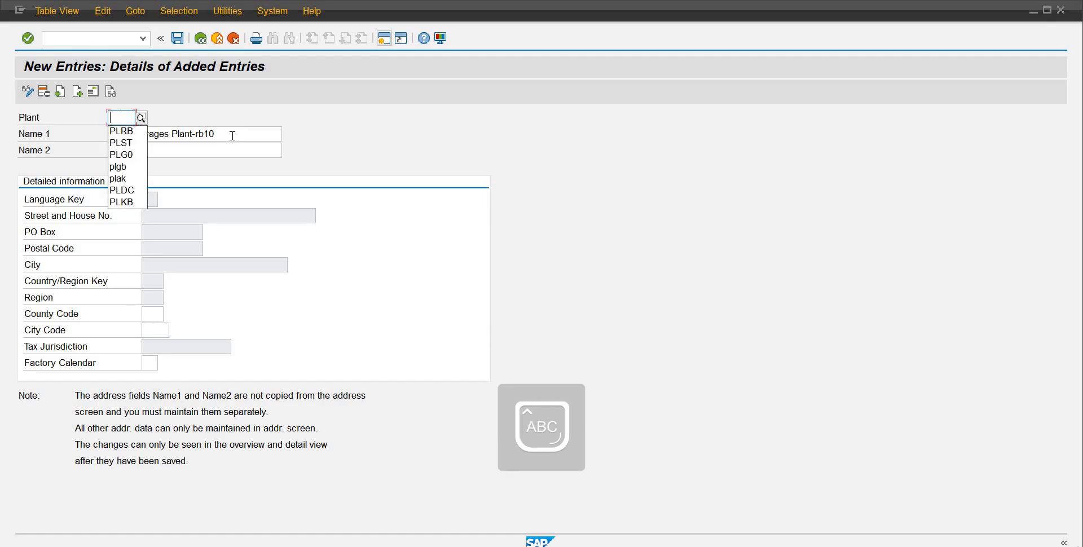
text(RB10)
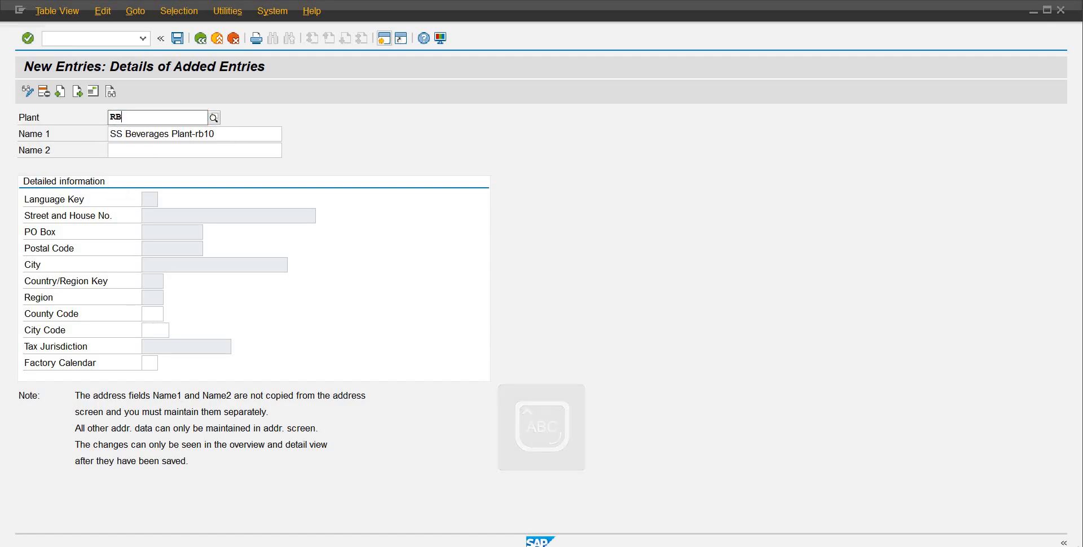
key(BackSpace)
key(BackSpace)
key(BackSpace)
key(BackSpace)
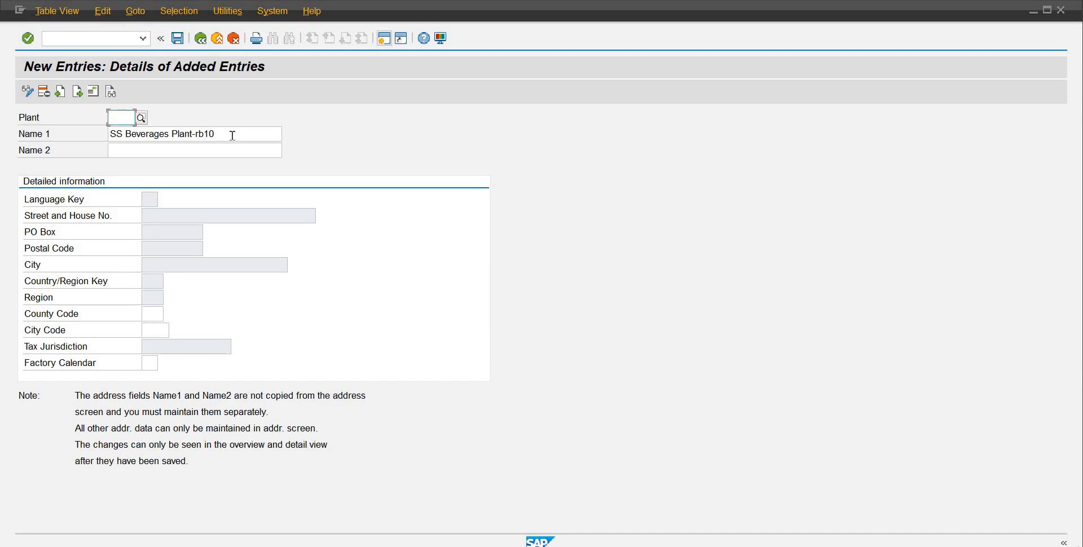
text(PLRB)
key(Return)
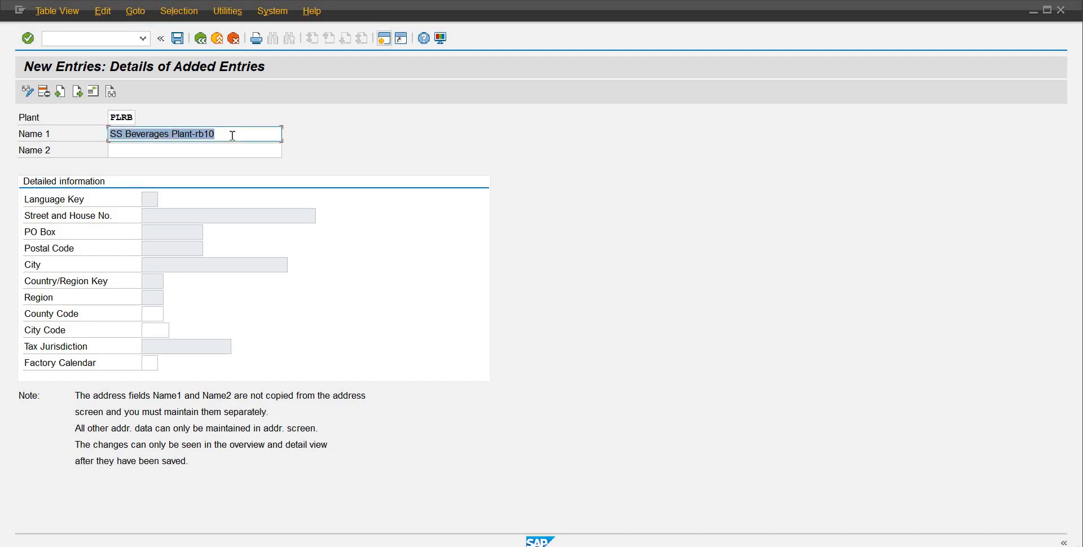
Step: Replace the suffix of Name 1 with uppercase RB10, so the plant name reads SS Beverages Plant-RB10
click(233, 135)
key(BackSpace)
key(BackSpace)
key(BackSpace)
key(BackSpace)
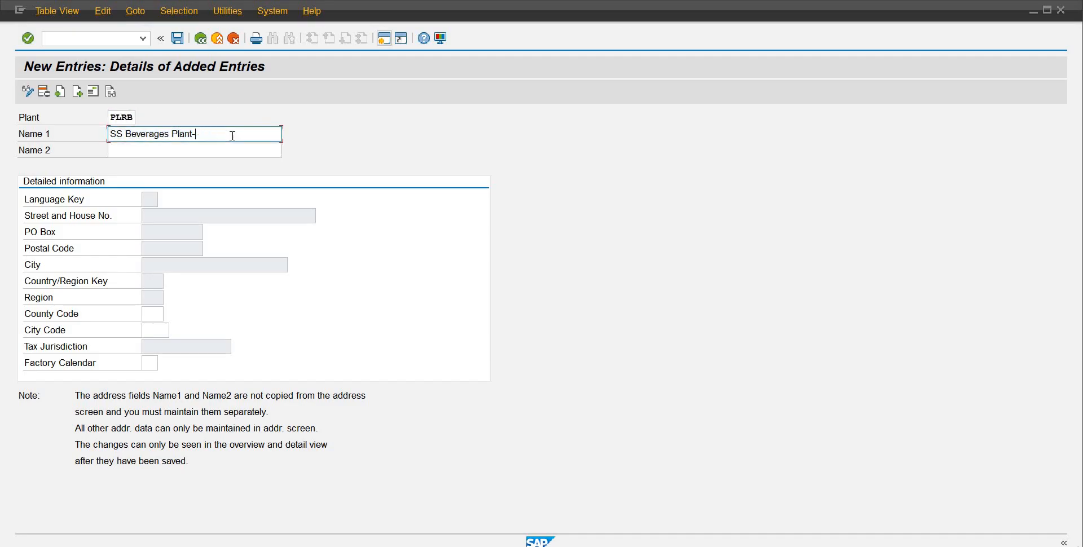
text(RB10)
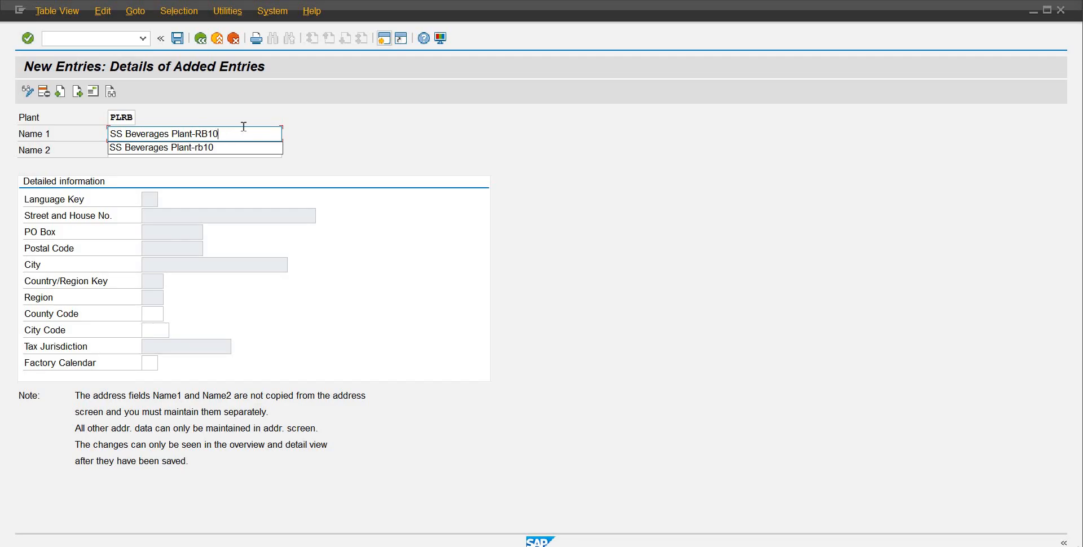
Step: Save the new plant entry and set its address title to Company and name to Riphah Beverages
click(178, 38)
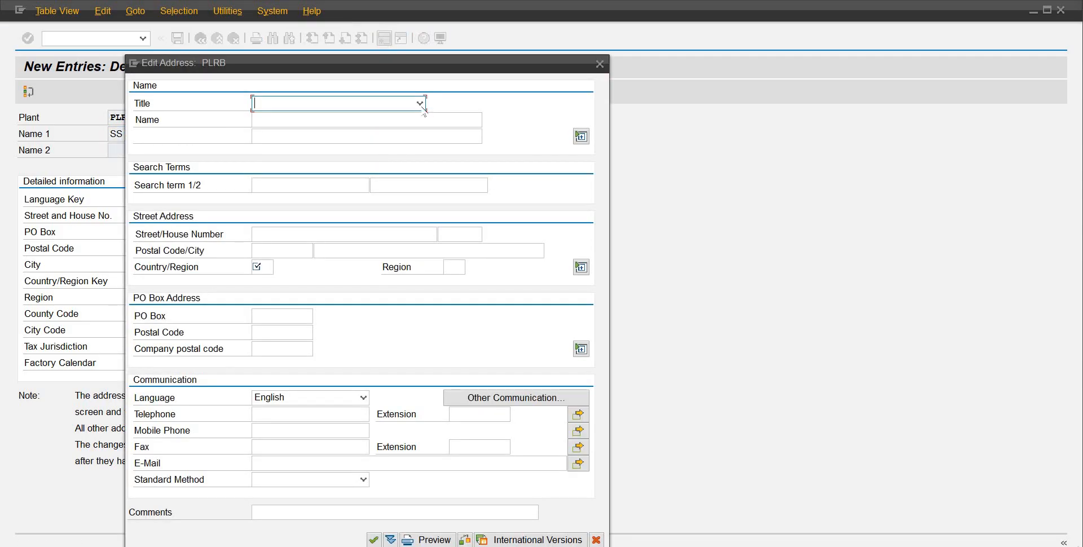
click(420, 104)
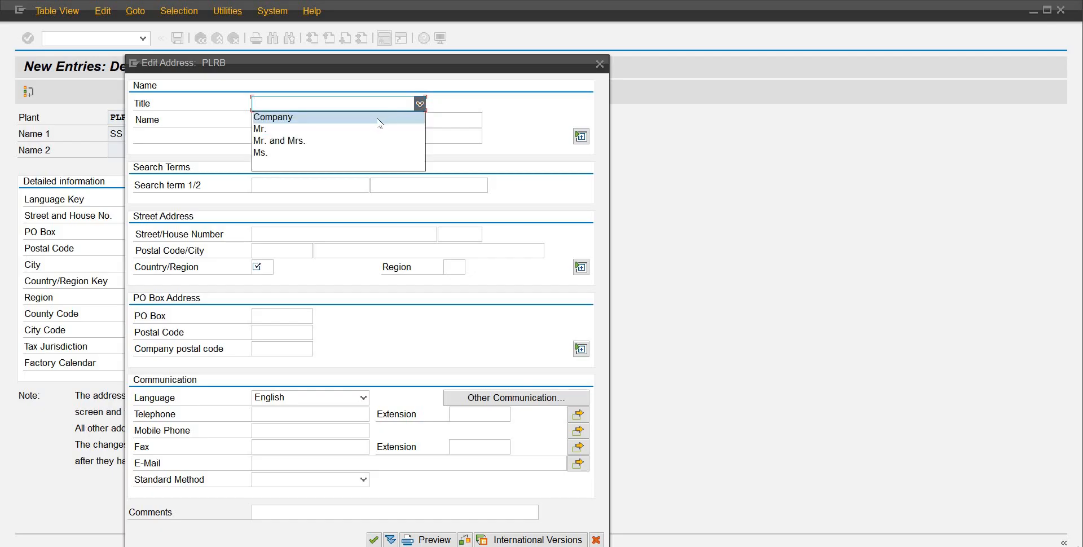
click(333, 117)
click(334, 119)
key(Caps_Lock)
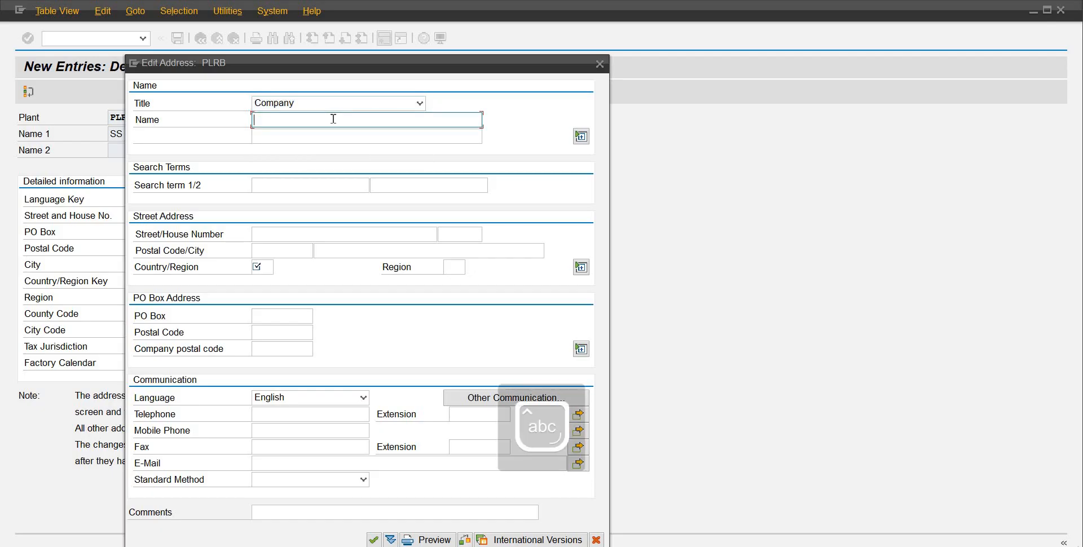
text(R)
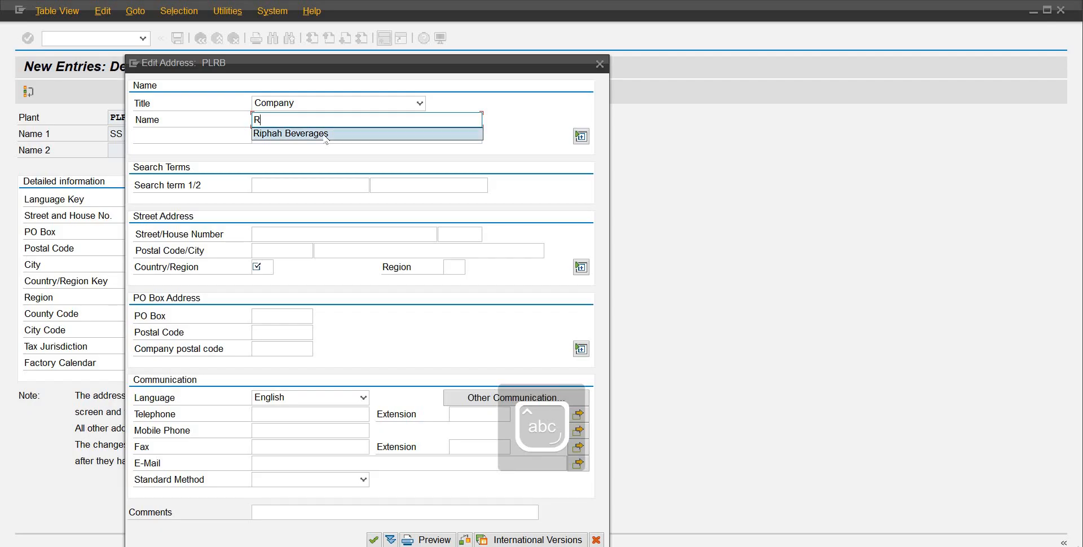
click(326, 138)
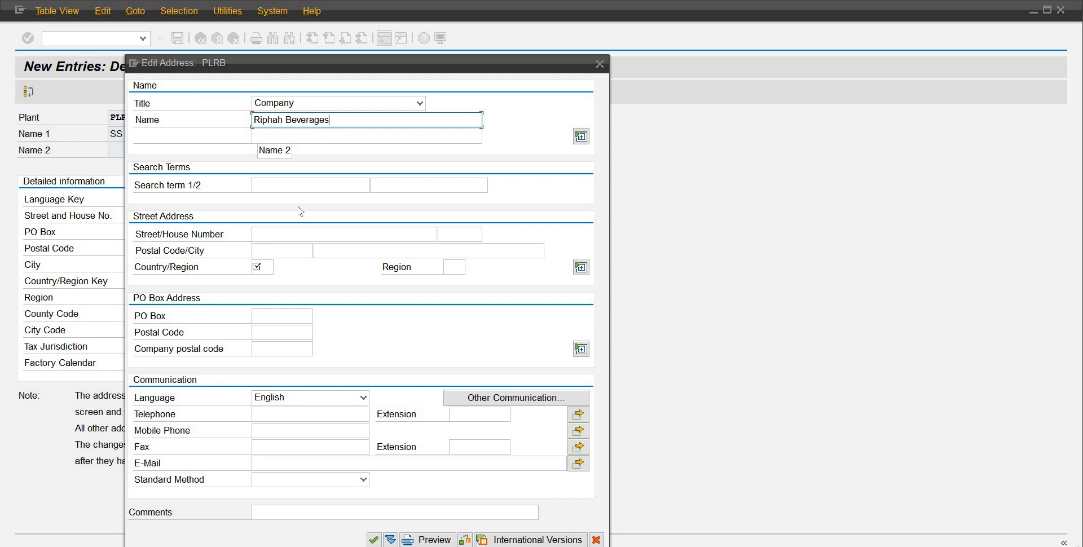
Step: Enter the plant's street and postal code in the street address section
click(286, 234)
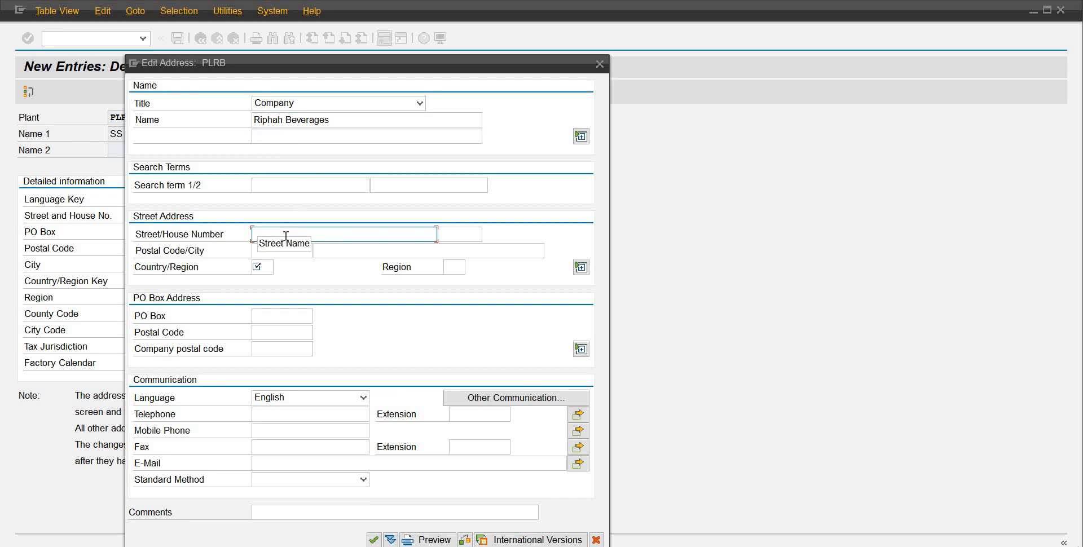
text(Gulberg Green)
key(Tab)
key(Tab)
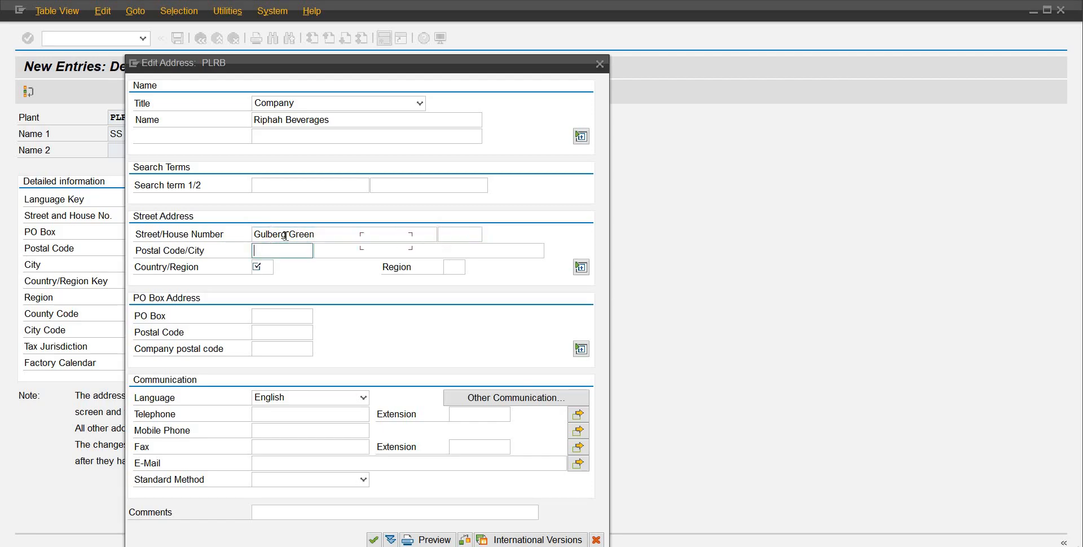
text(45)
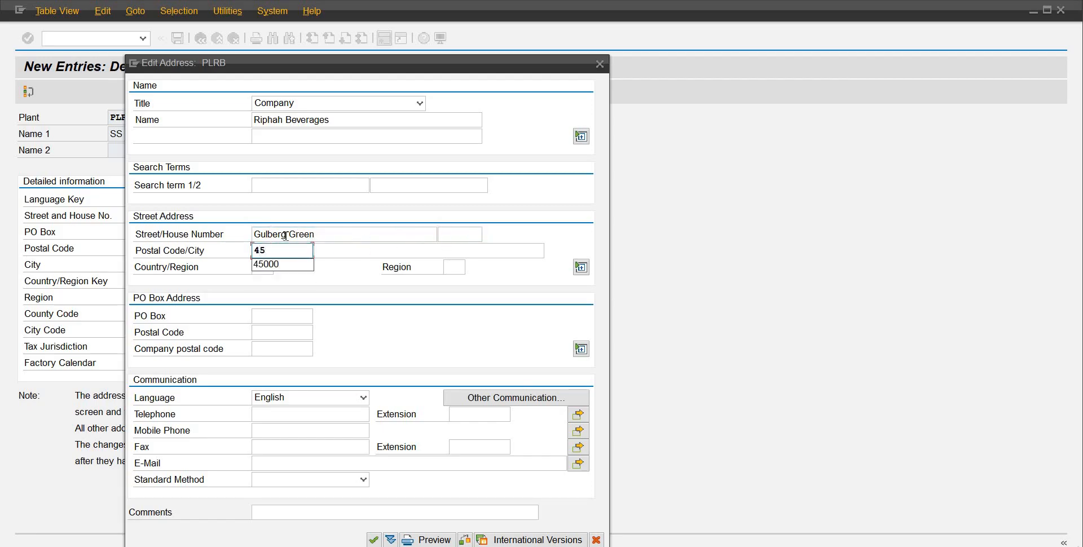
text(00)
key(Tab)
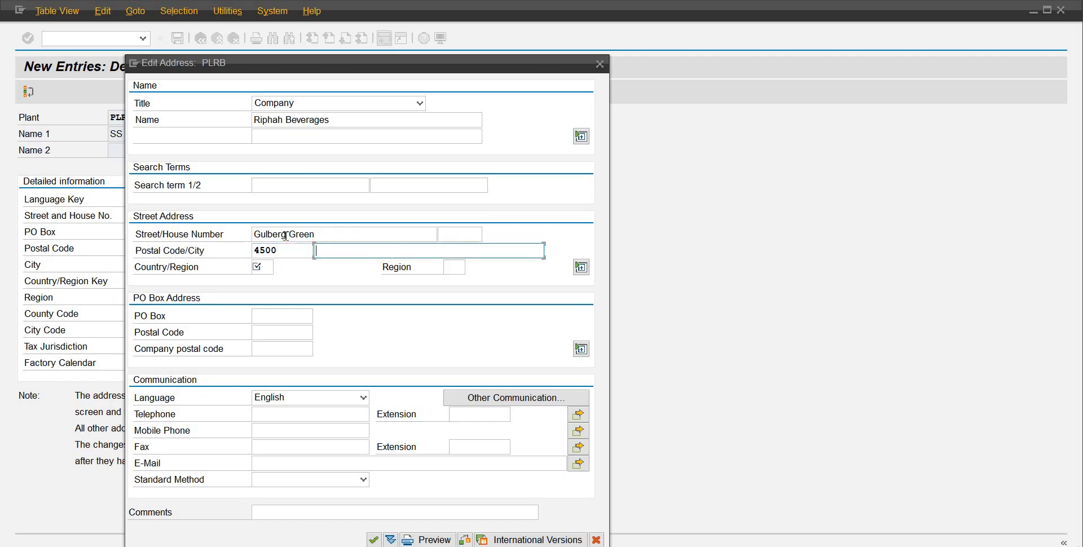
Step: Set the street address city to Islamabad and the country to PK
text(I)
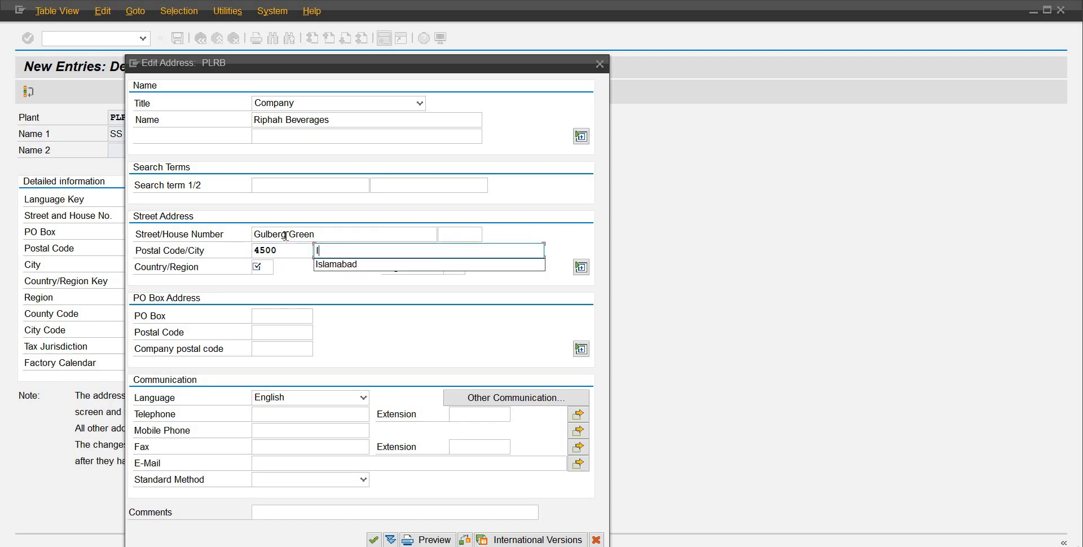
key(Down)
key(Return)
key(Tab)
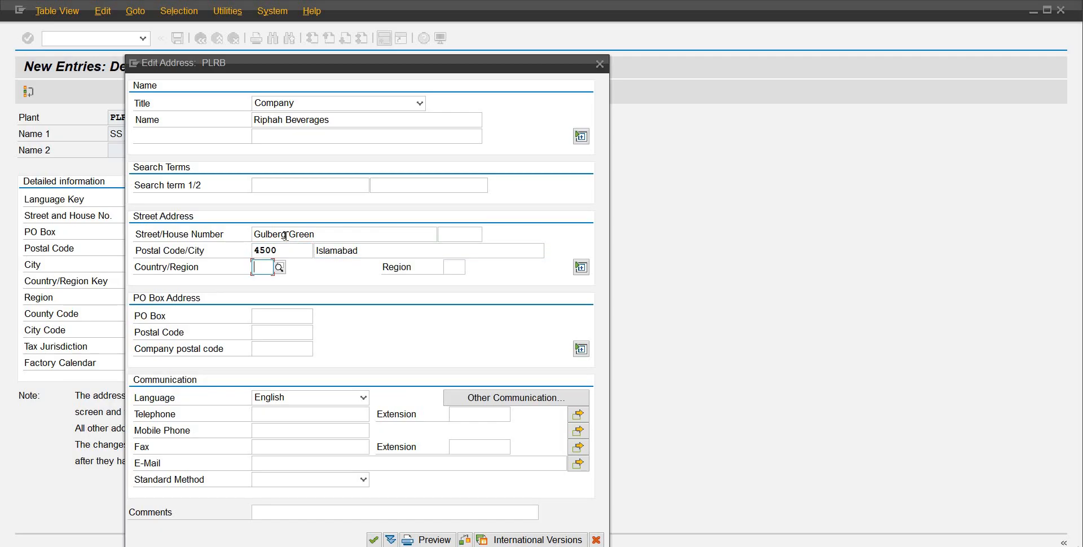
text(pk)
key(Tab)
key(Tab)
key(Tab)
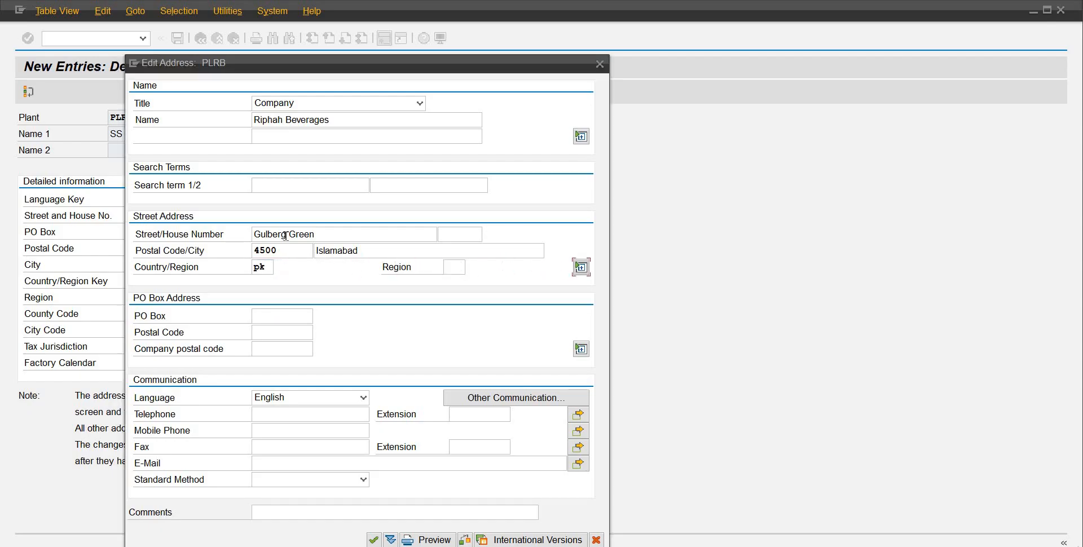
Step: Fill in the PO box and its postal code, and complete the street address postal code with a final zero
text(4500)
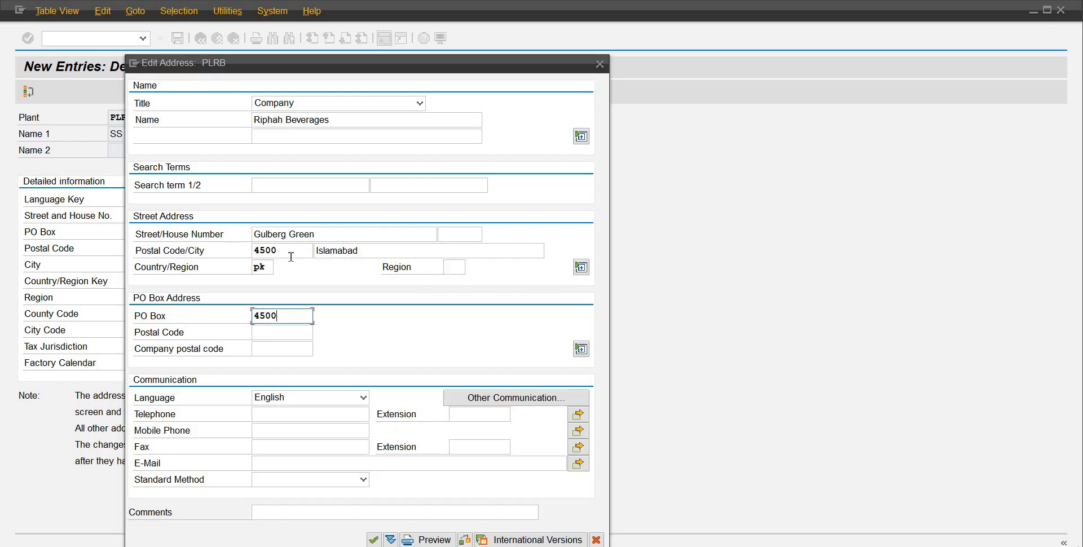
key(Tab)
text(4500)
key(Tab)
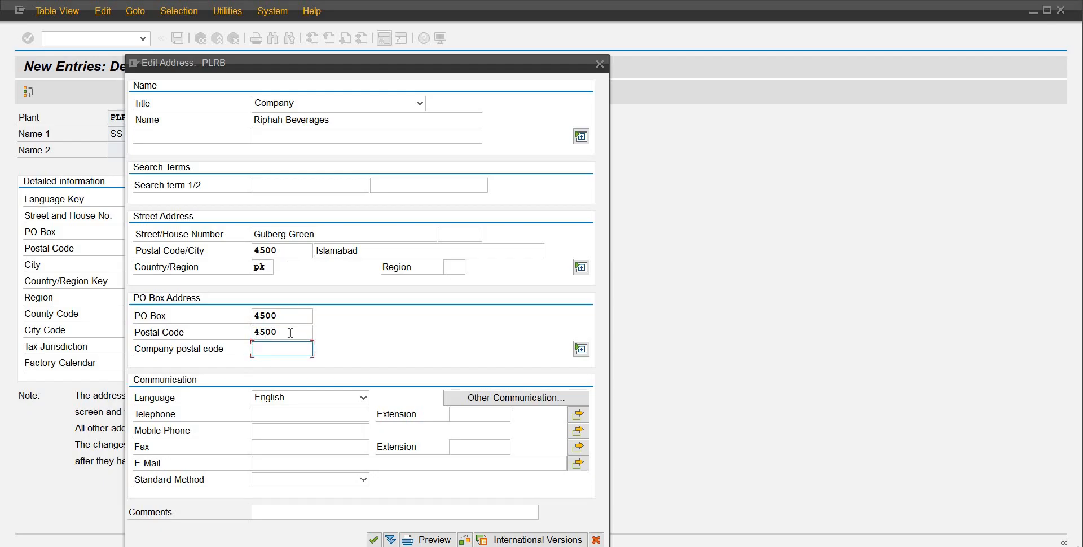
click(290, 333)
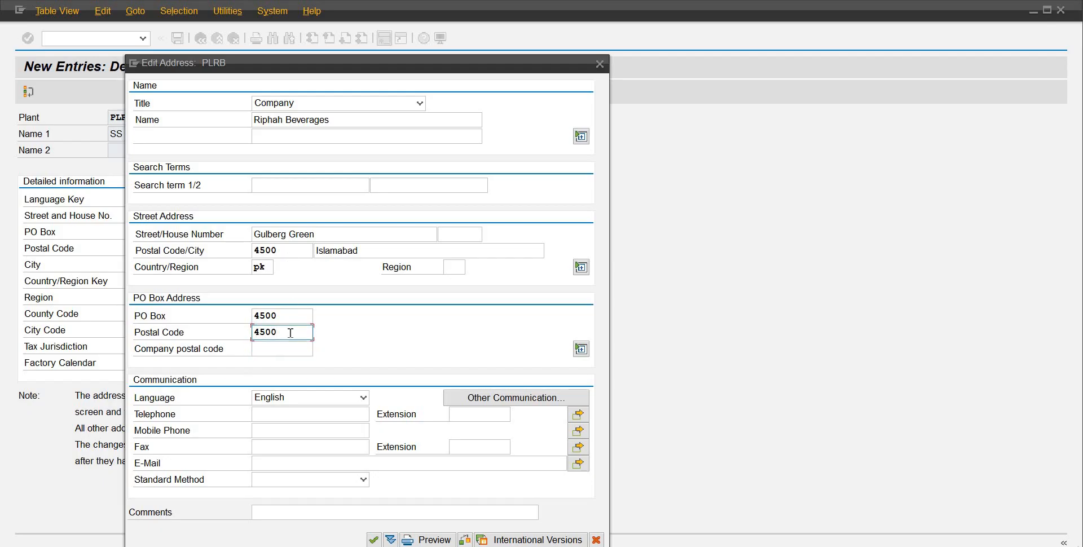
text(0)
click(304, 412)
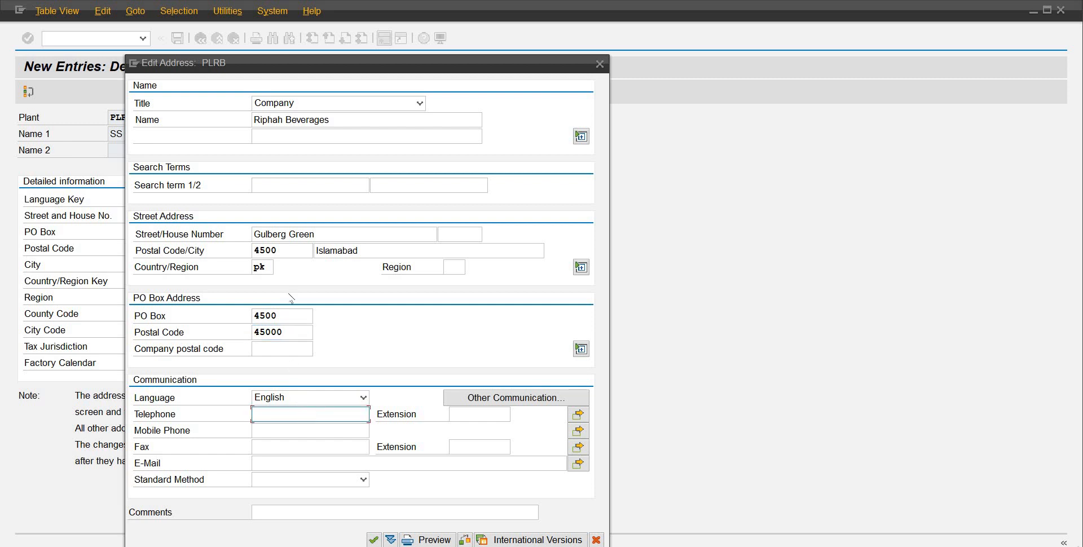
click(295, 257)
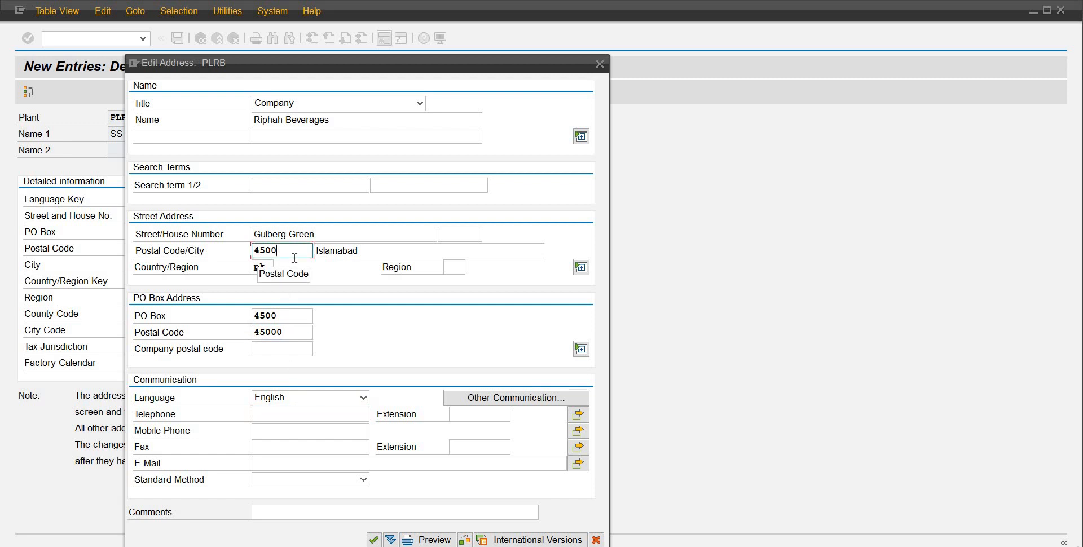
text(0)
Step: Enter the plant's telephone number, confirm the address and accept the proposed customizing request
click(296, 414)
text(05123)
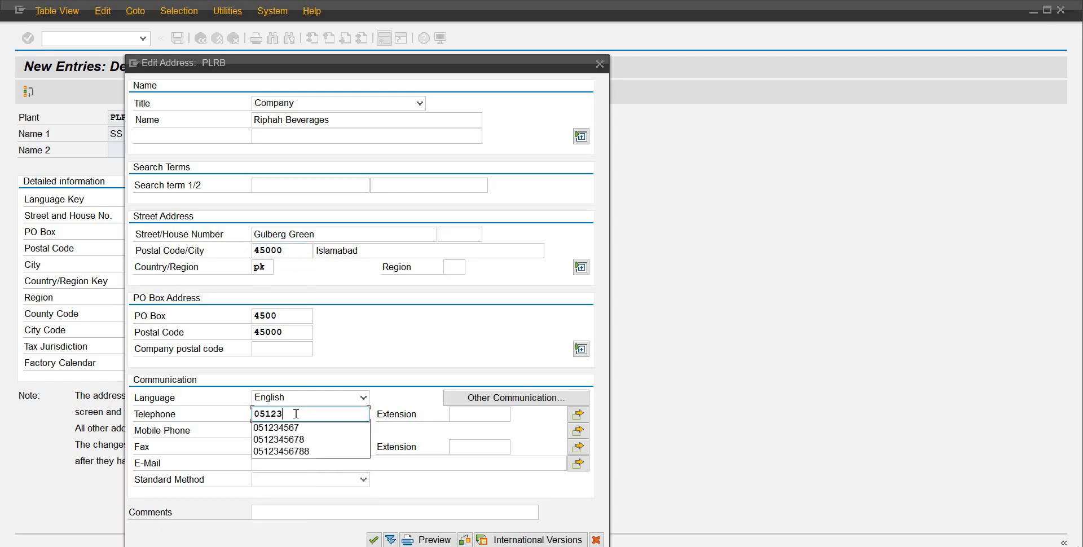
text(45677)
key(Return)
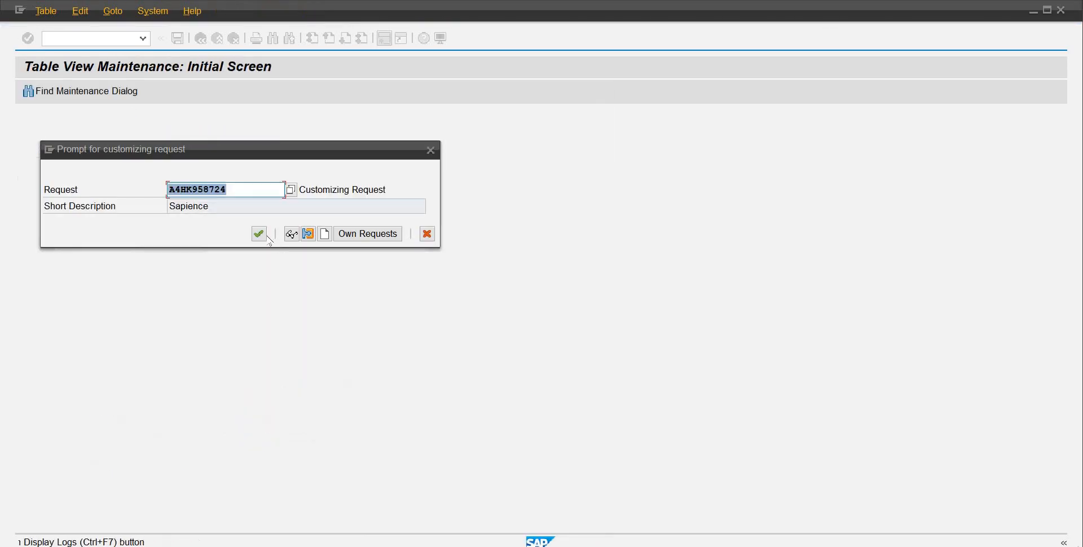
click(260, 233)
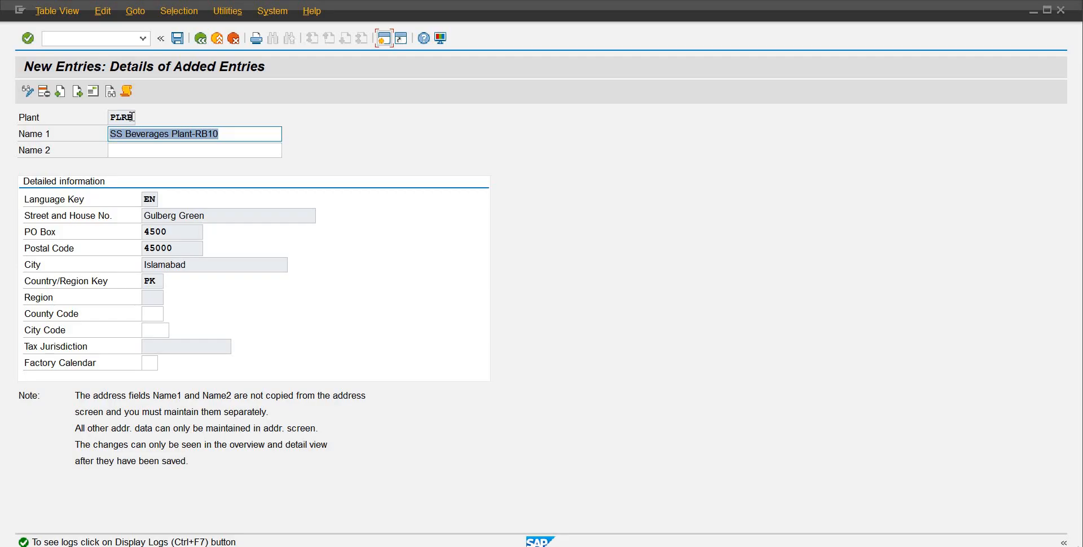
Step: Return to the plants overview and check the new PLRB entry's code and name
click(204, 41)
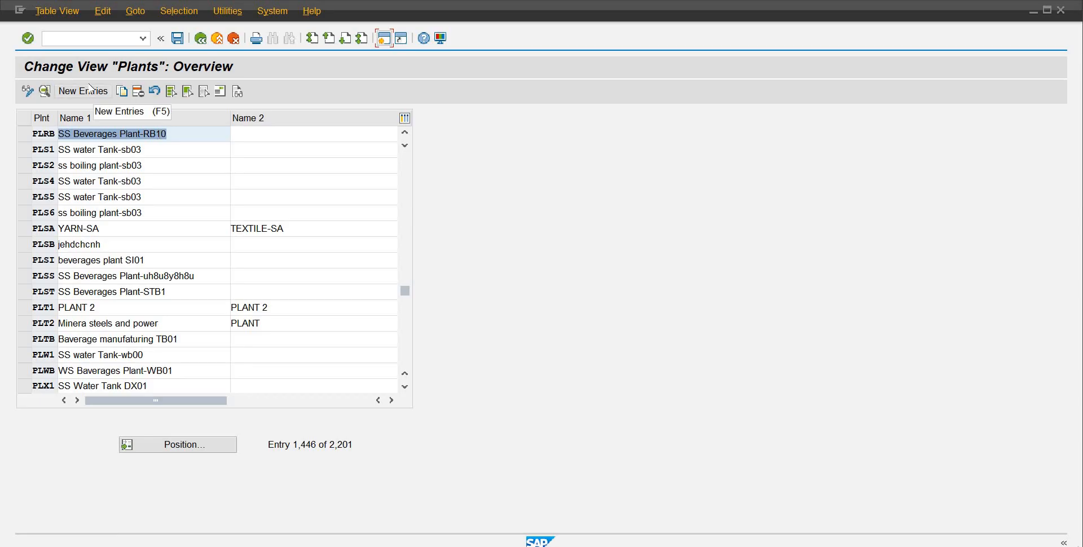
click(177, 137)
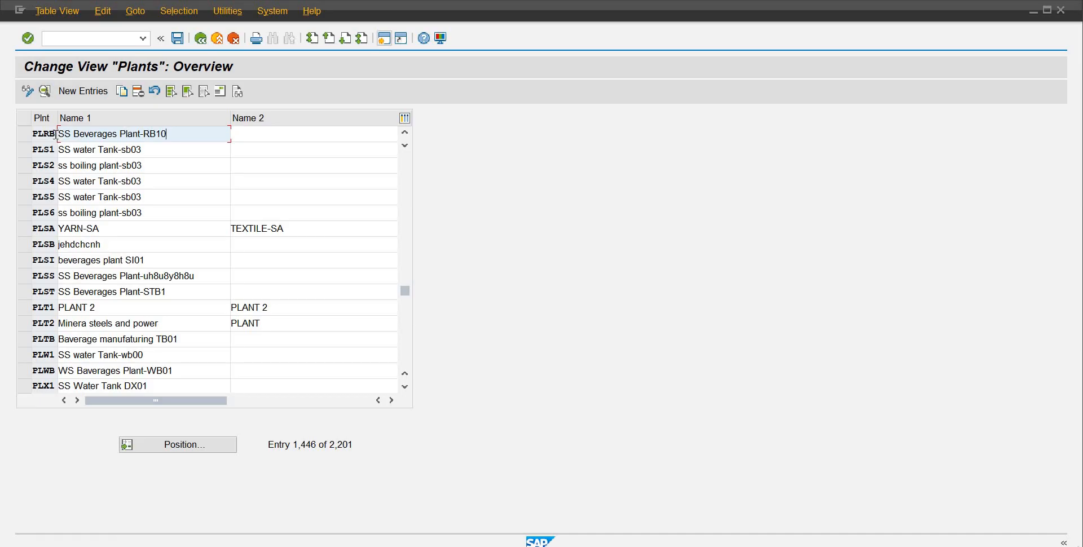
click(54, 134)
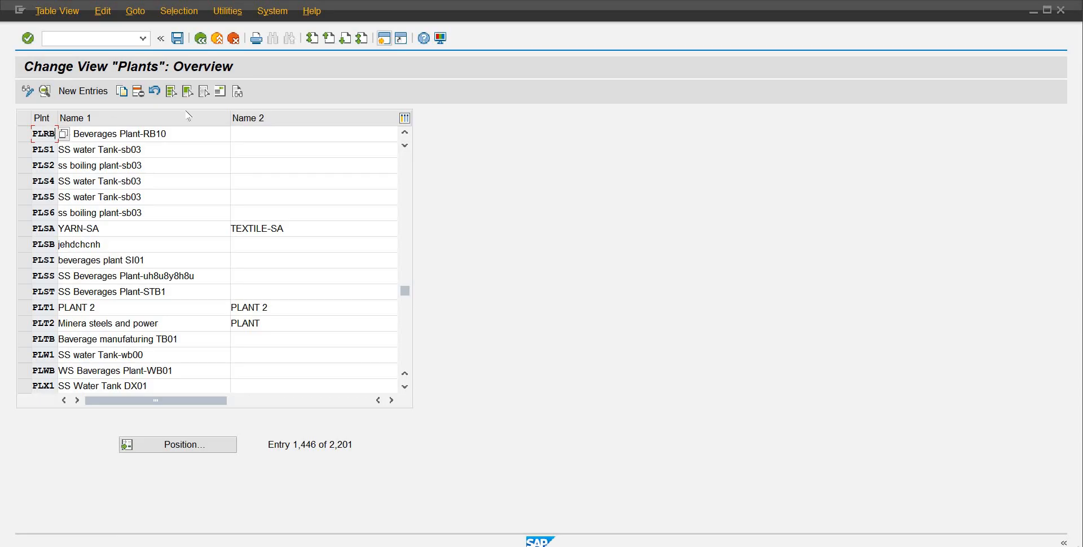
Step: Return to the implementation guide and open the Define Location activity under Logistics - General
click(201, 44)
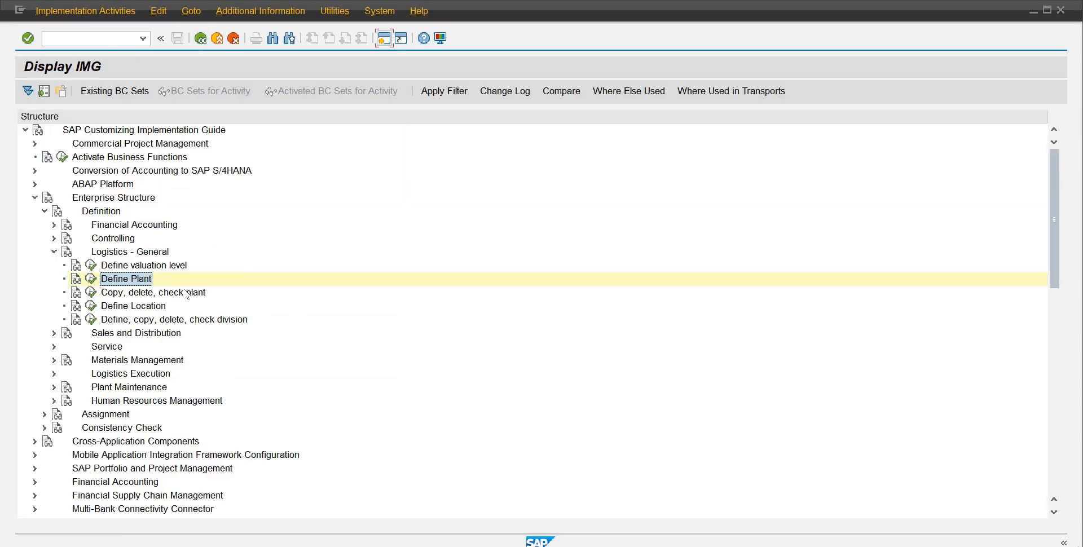
key(Down)
key(Down)
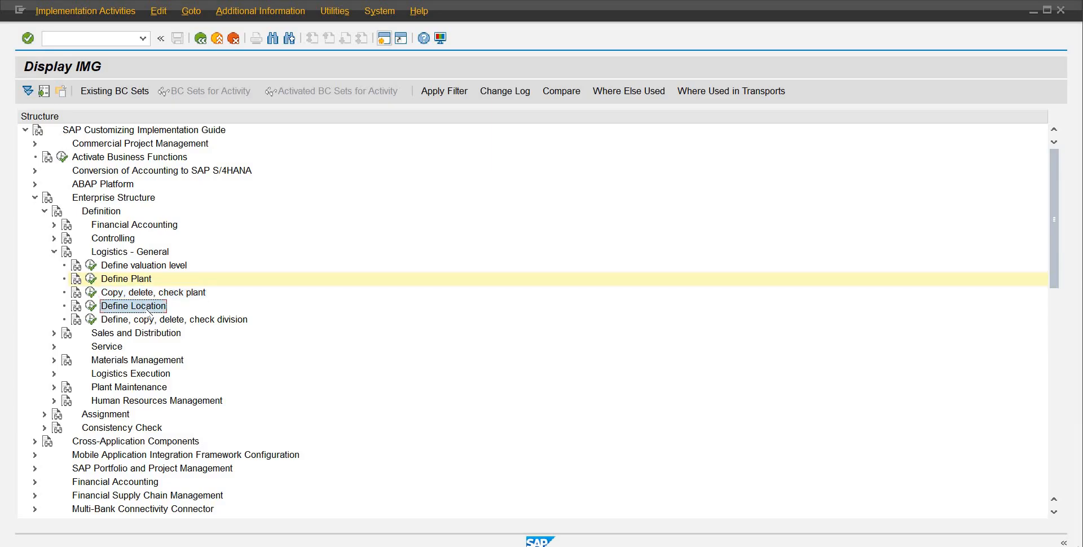
click(90, 305)
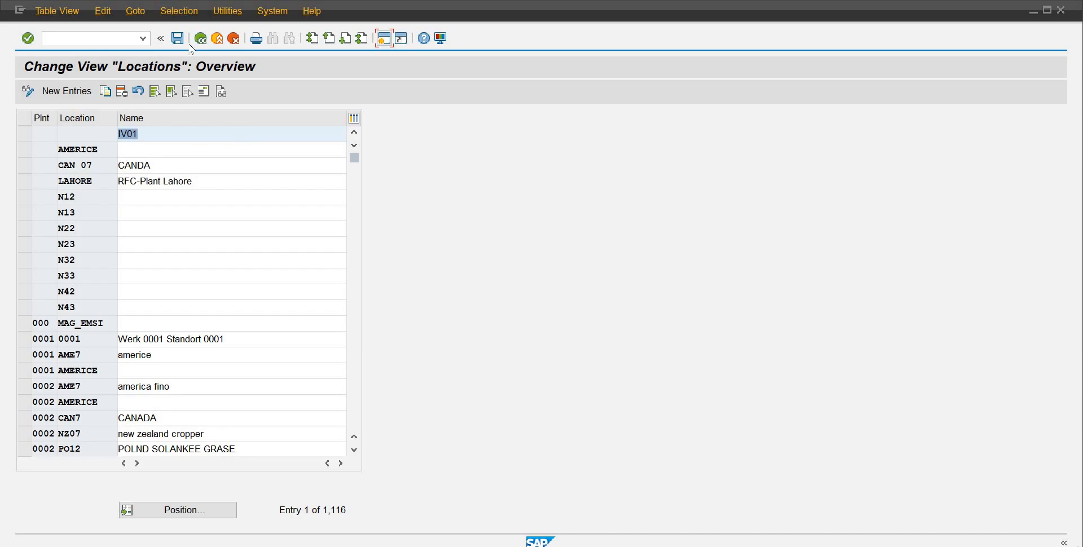
Step: Start a new location entry and assign it to plant PLRB
click(89, 91)
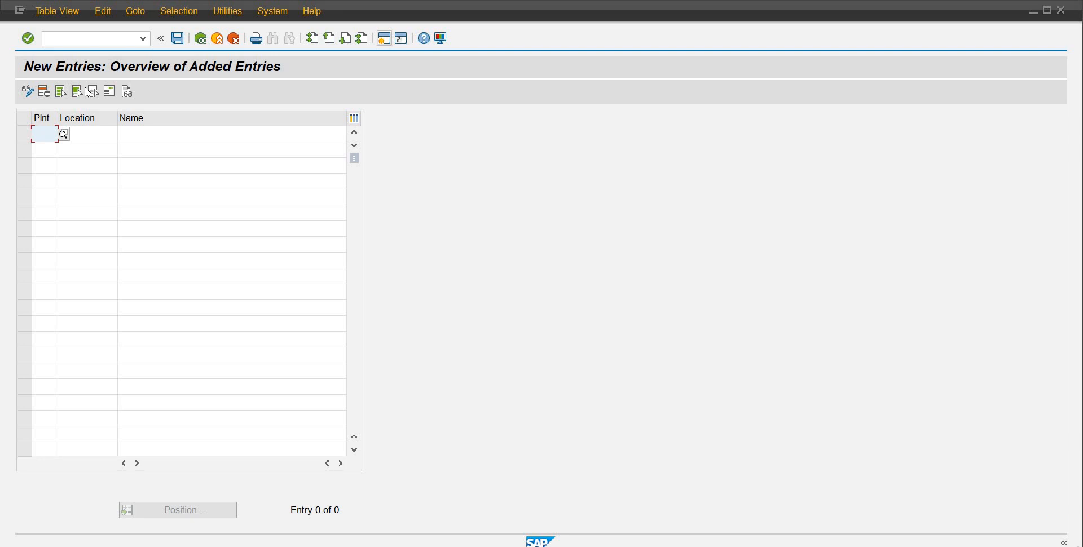
text(pl)
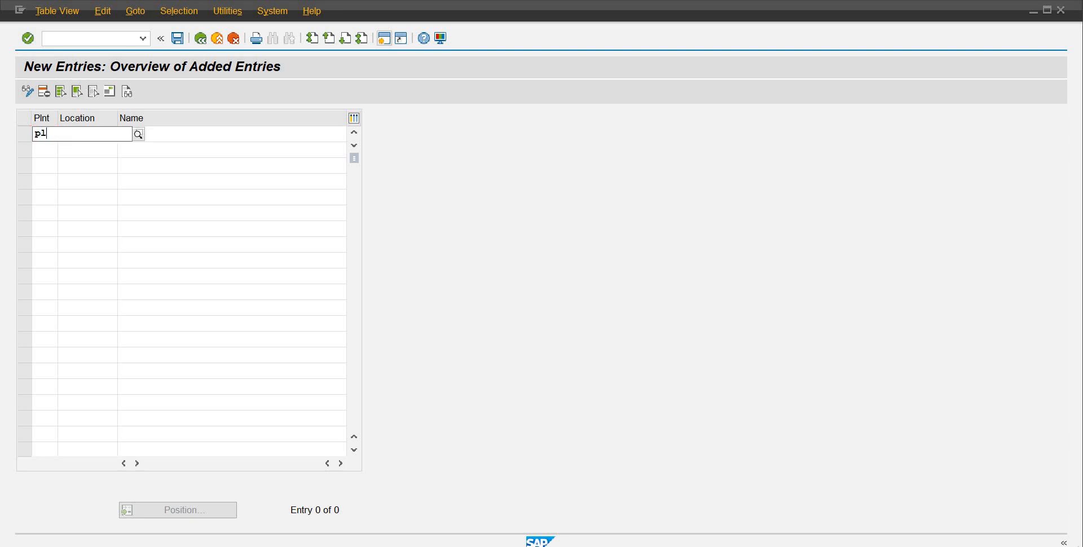
text(rb)
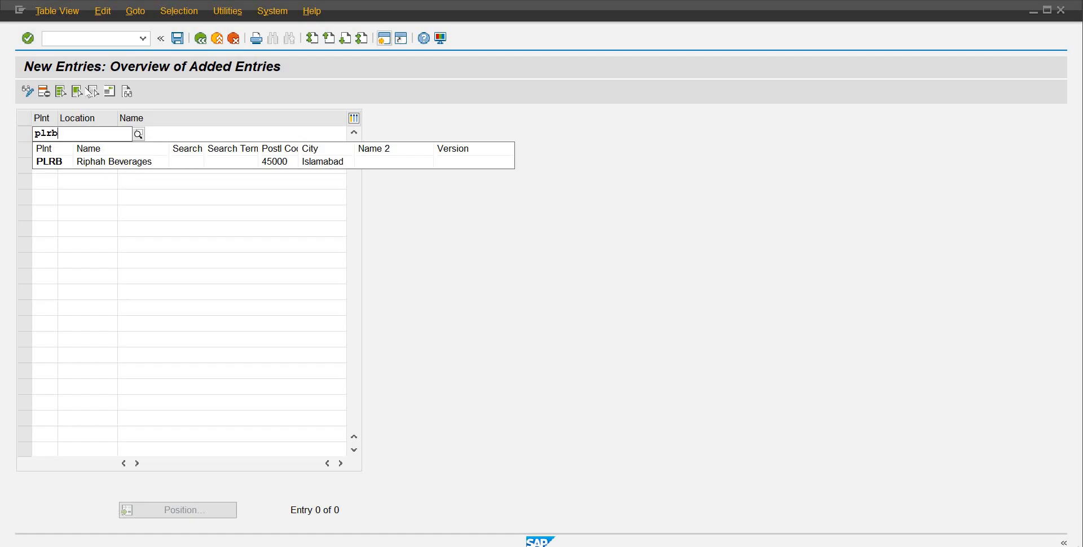
click(151, 162)
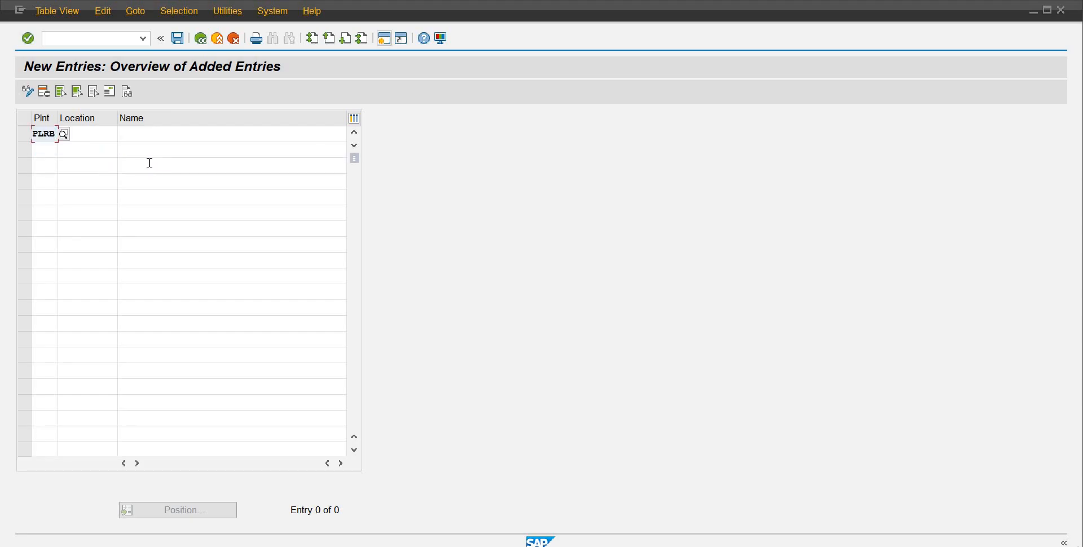
key(Tab)
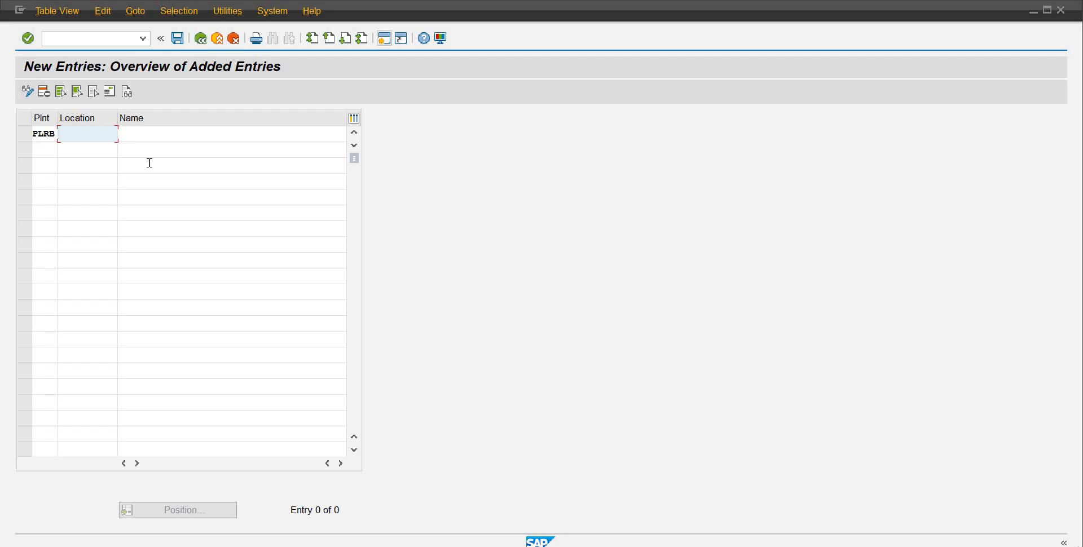
Step: Enter the location code GBG in the PLRB row
click(47, 149)
click(48, 163)
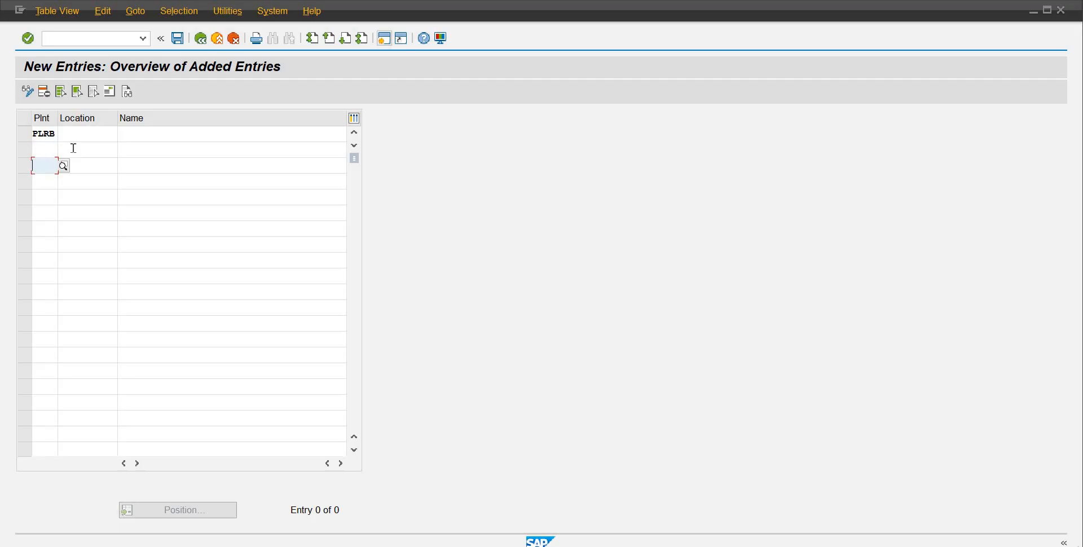
click(91, 135)
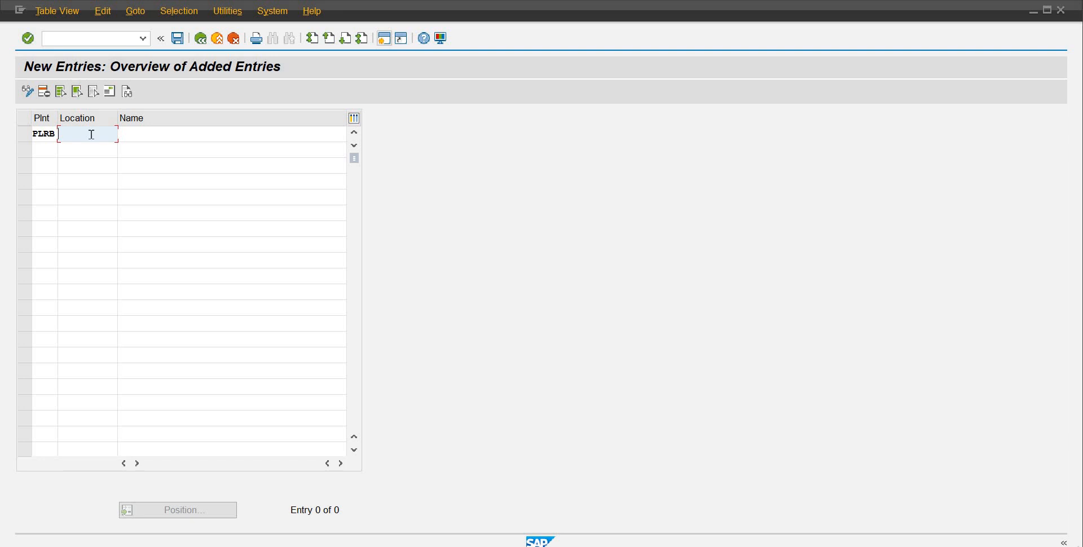
key(Caps_Lock)
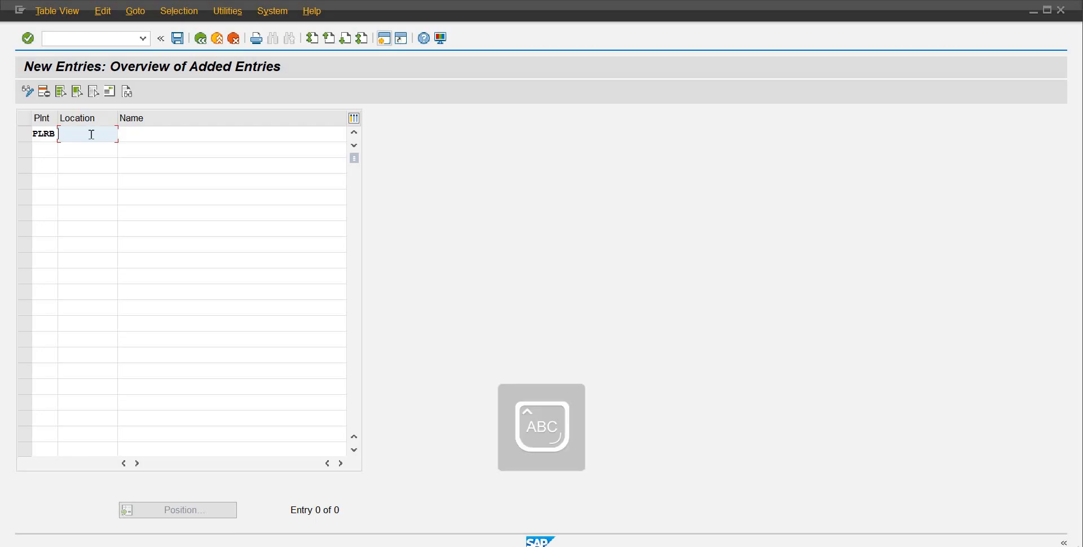
text(GBG)
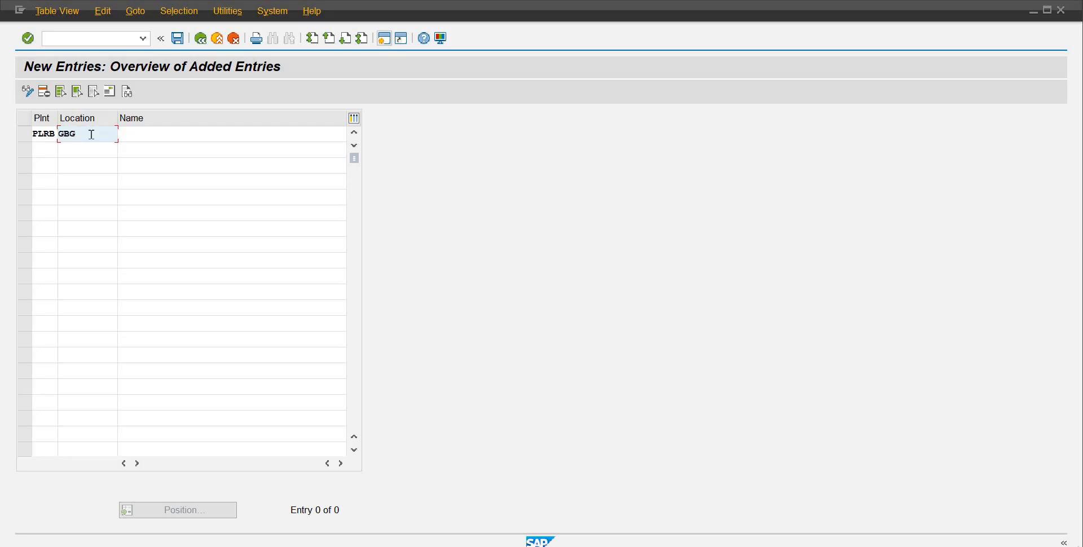
Step: Complete the location code as GBG1, name the location Gulberg Green ISB and confirm the row to open its address
text(1)
key(Caps_Lock)
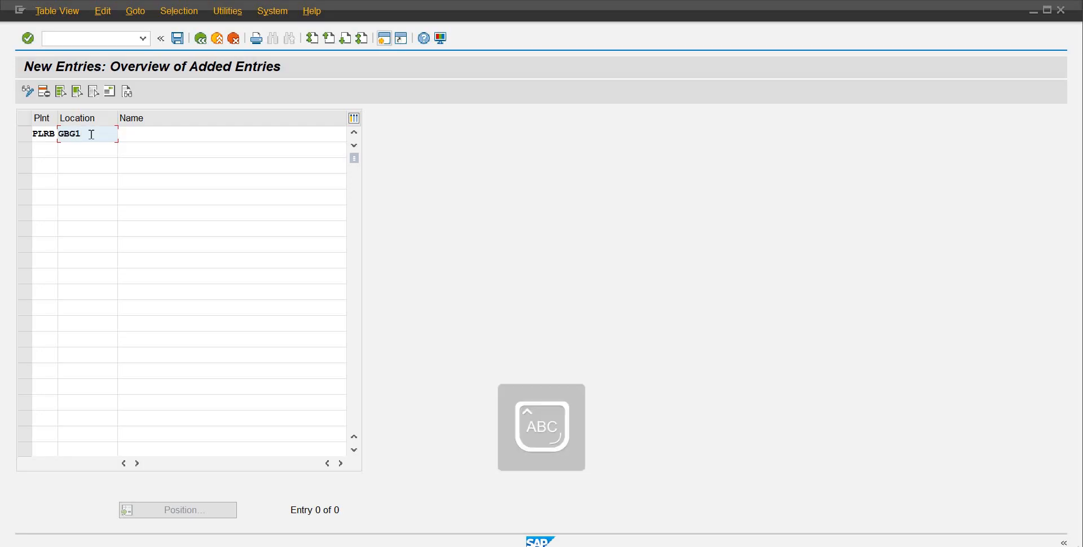
key(Tab)
key(Caps_Lock)
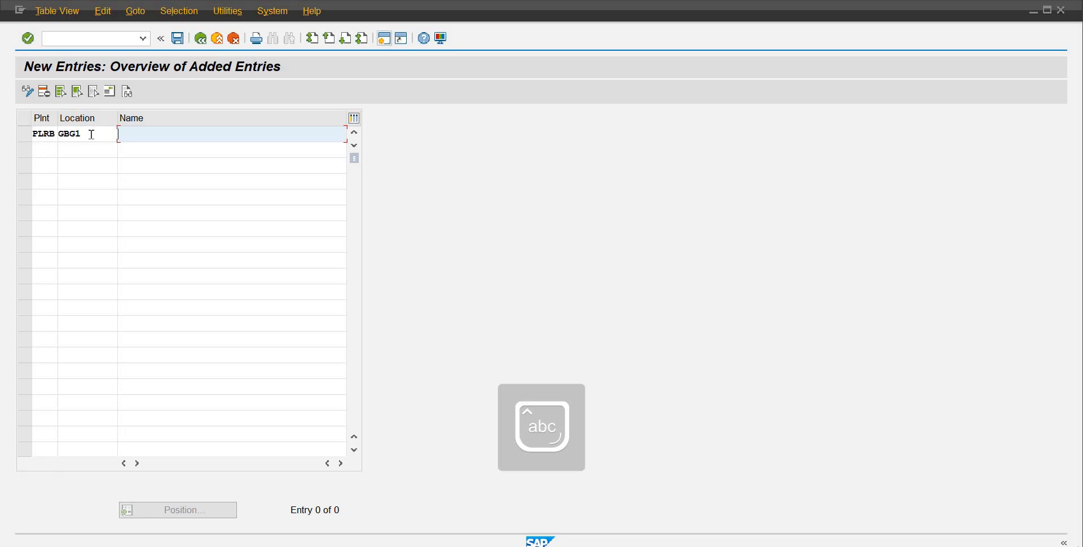
text(Gul)
text(berg Green )
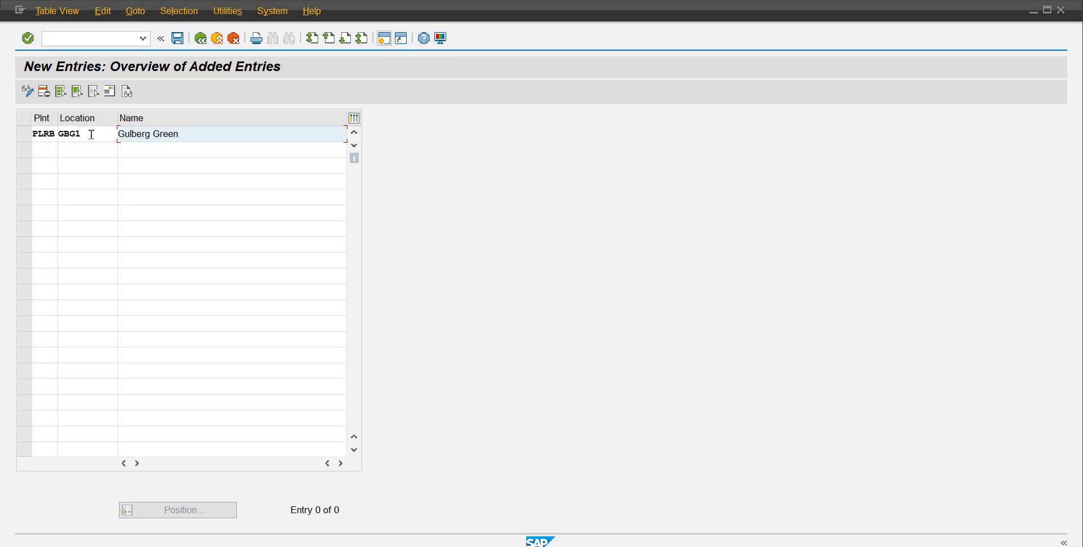
text(ISB)
key(Return)
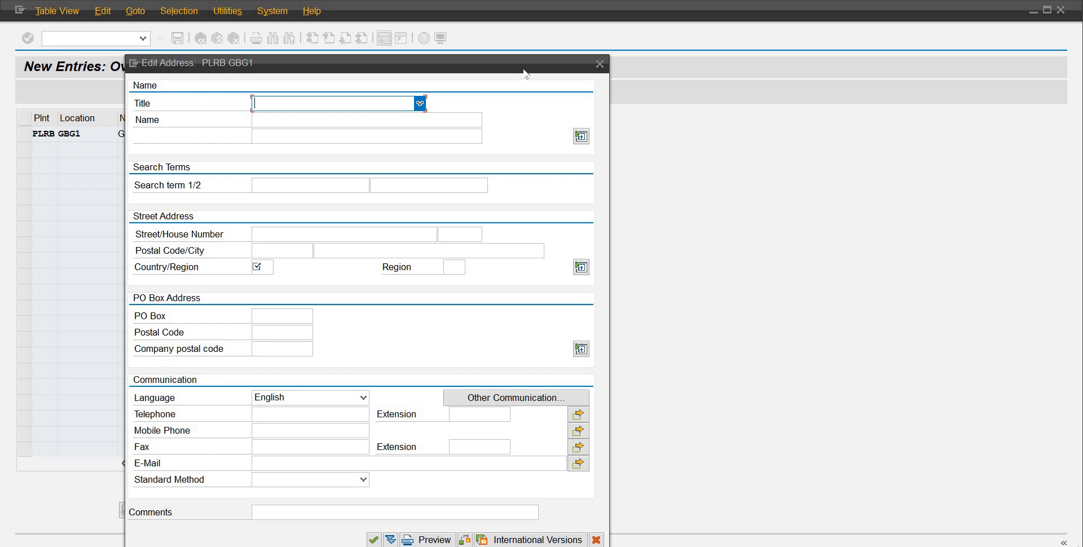
Step: Set the address title to Company and the name to Riphah Beverages for location GBG1
drag(518, 63, 528, 20)
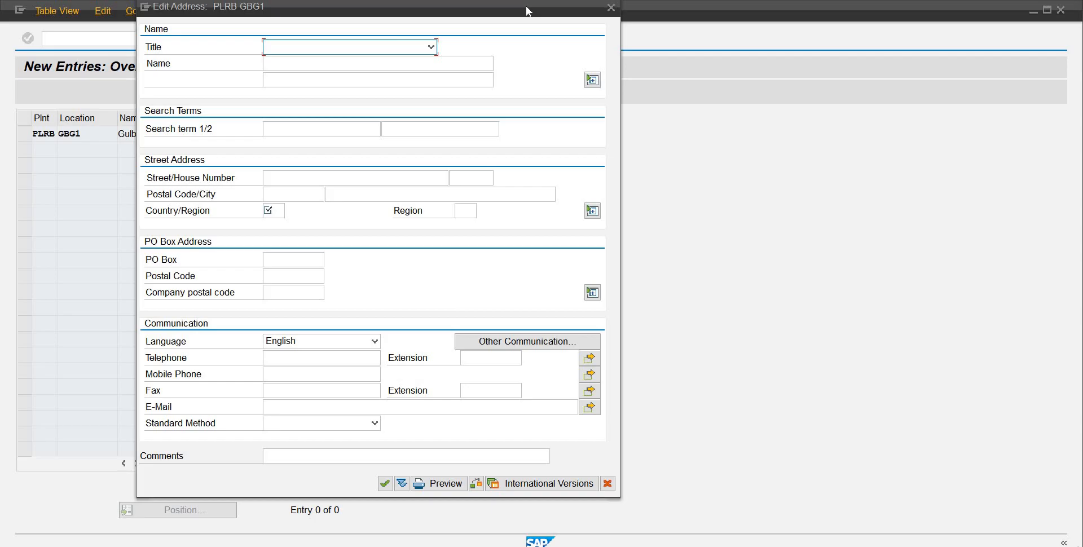
click(432, 51)
click(349, 59)
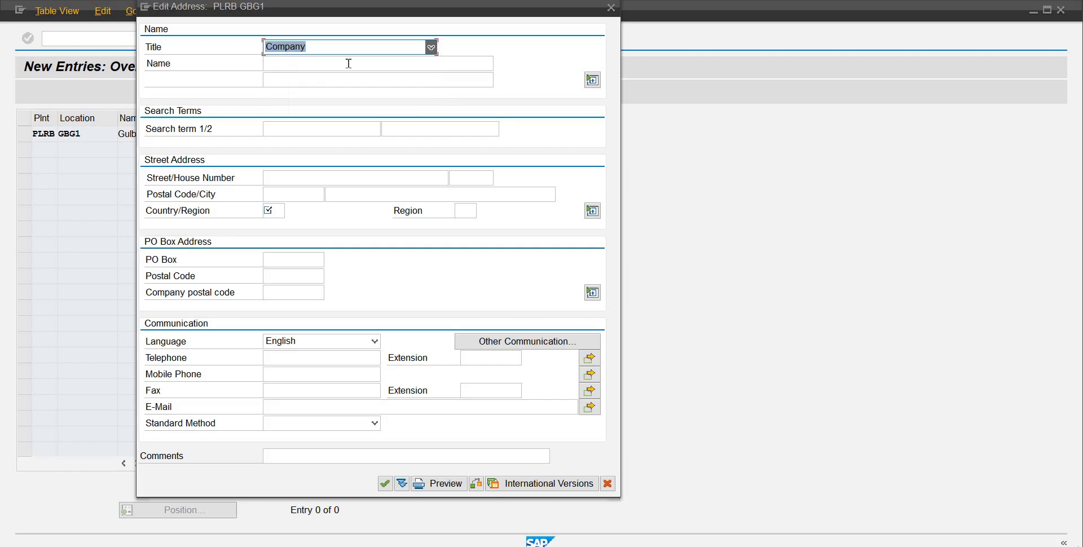
click(348, 63)
text(R)
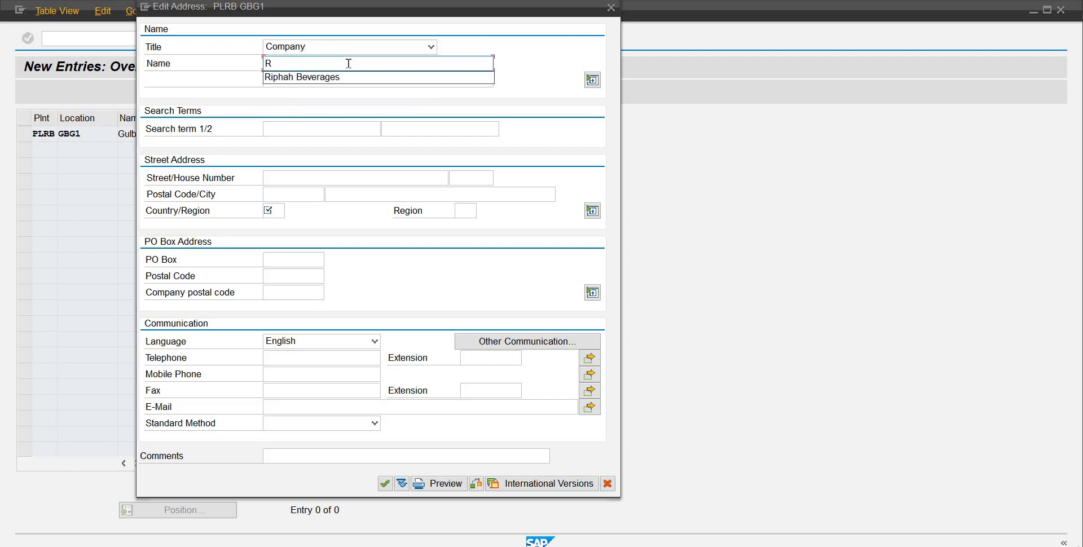
key(Down)
key(Return)
key(Tab)
key(Tab)
key(Tab)
key(Tab)
key(Tab)
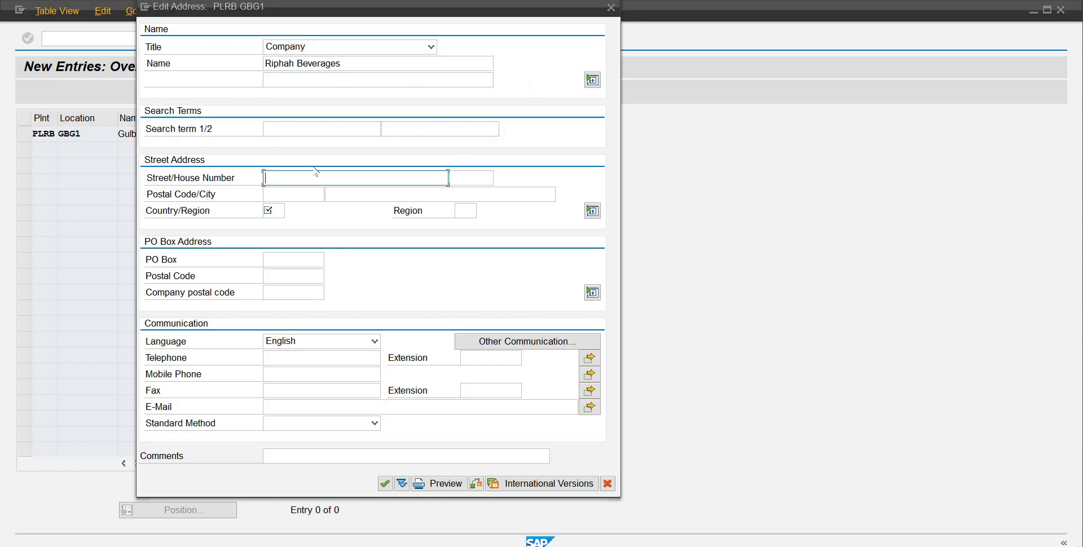
Step: Set the address country to PK and save location GBG1 in the proposed customizing request
click(279, 212)
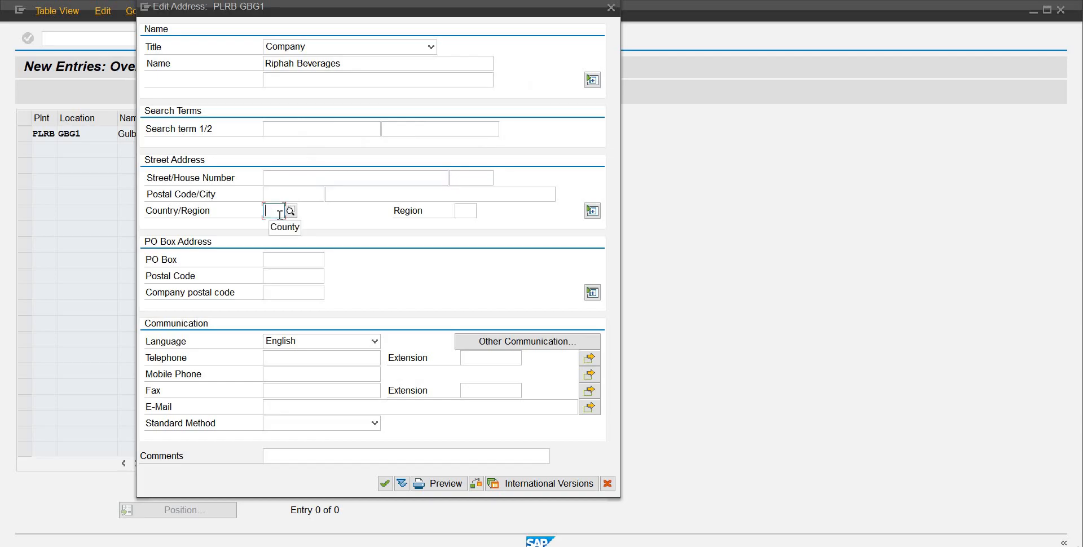
text(pk)
key(Return)
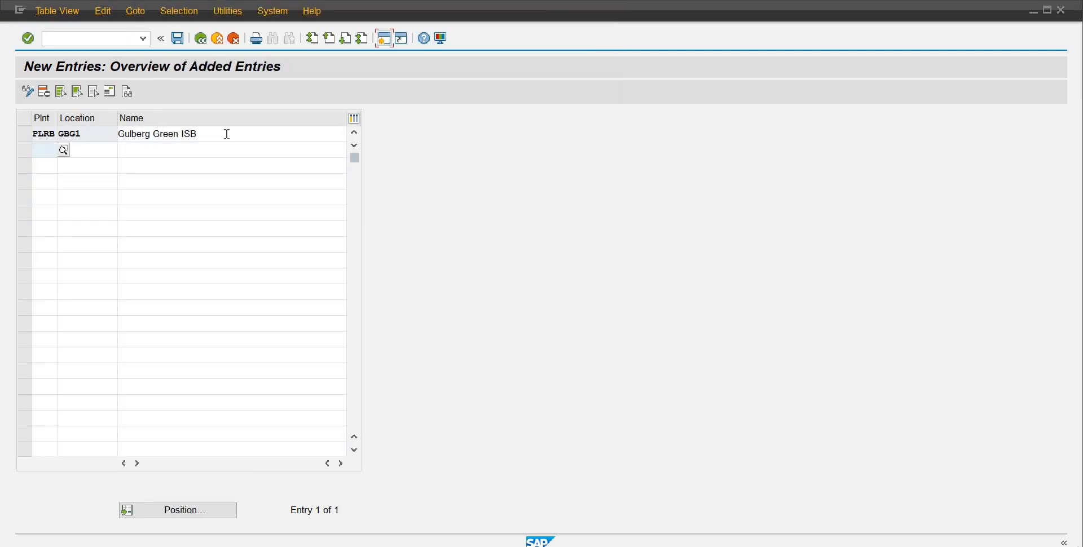
click(180, 41)
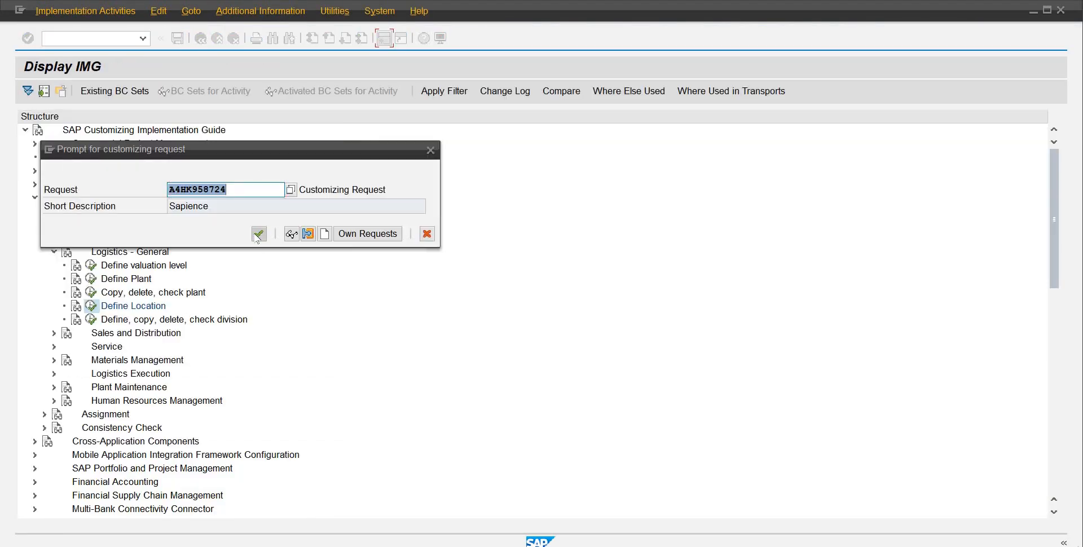
click(258, 234)
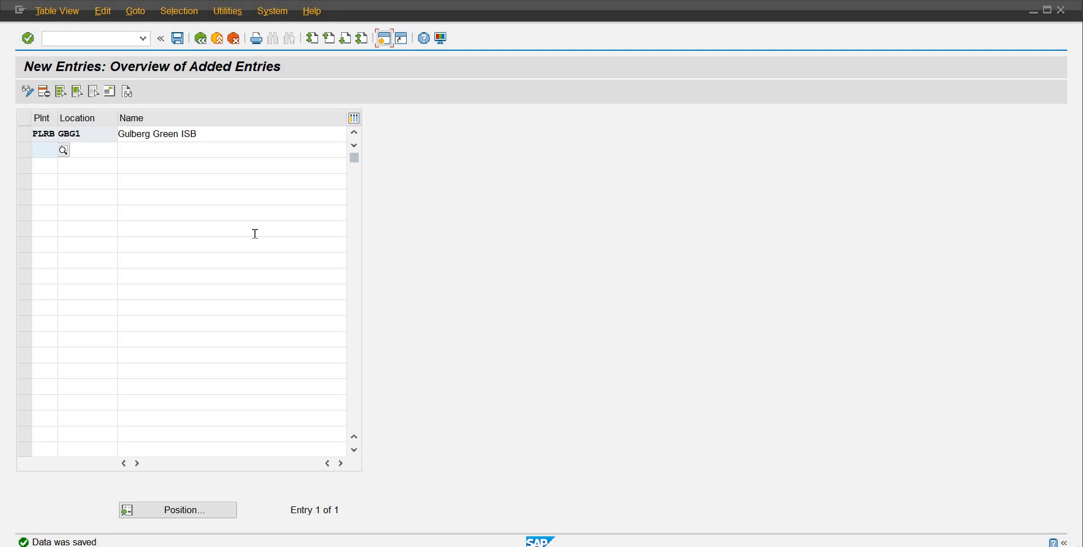
Step: Return to the implementation guide and open the Define Division activity under Logistics - General
click(200, 39)
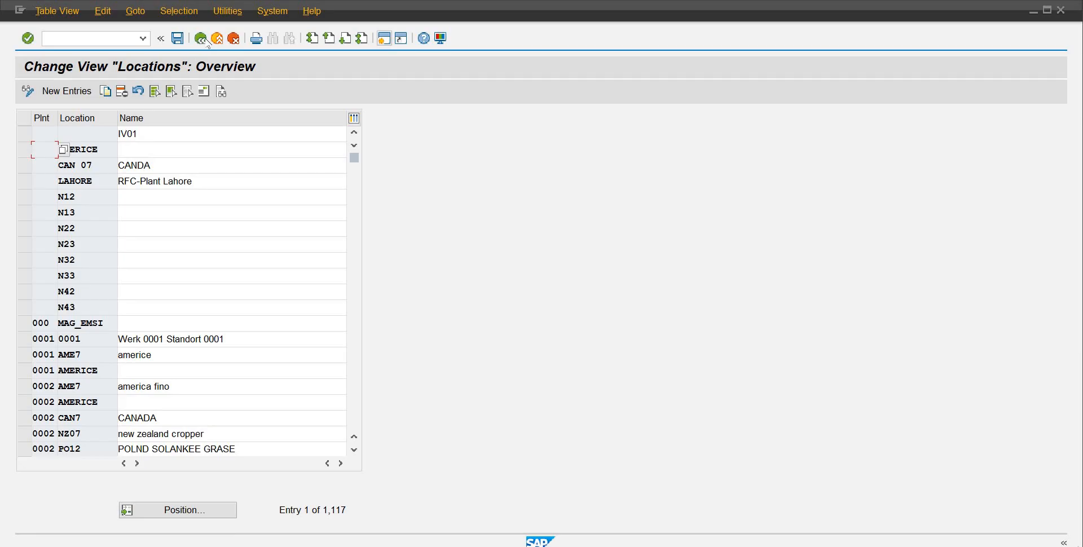
click(205, 43)
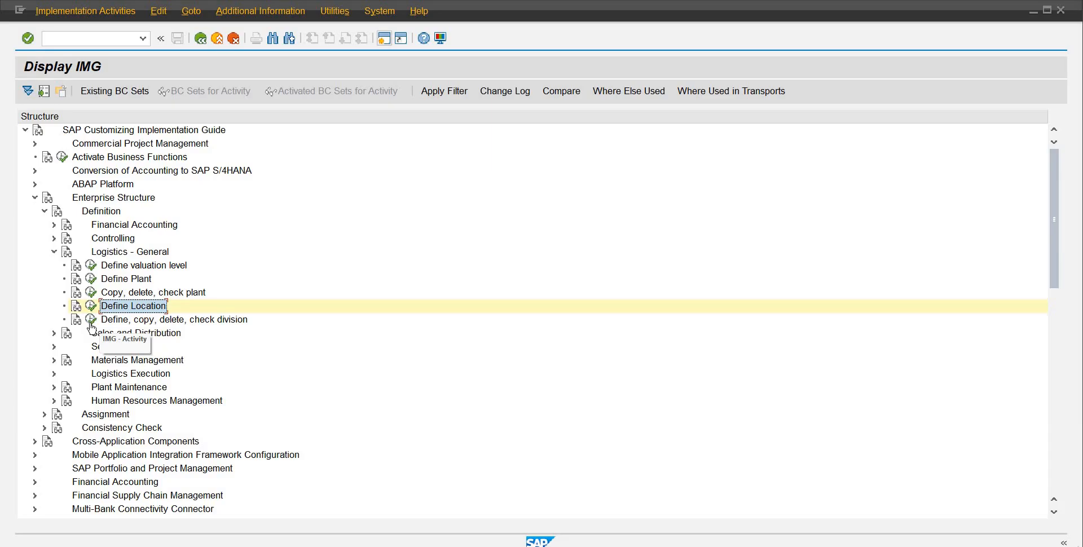
click(91, 320)
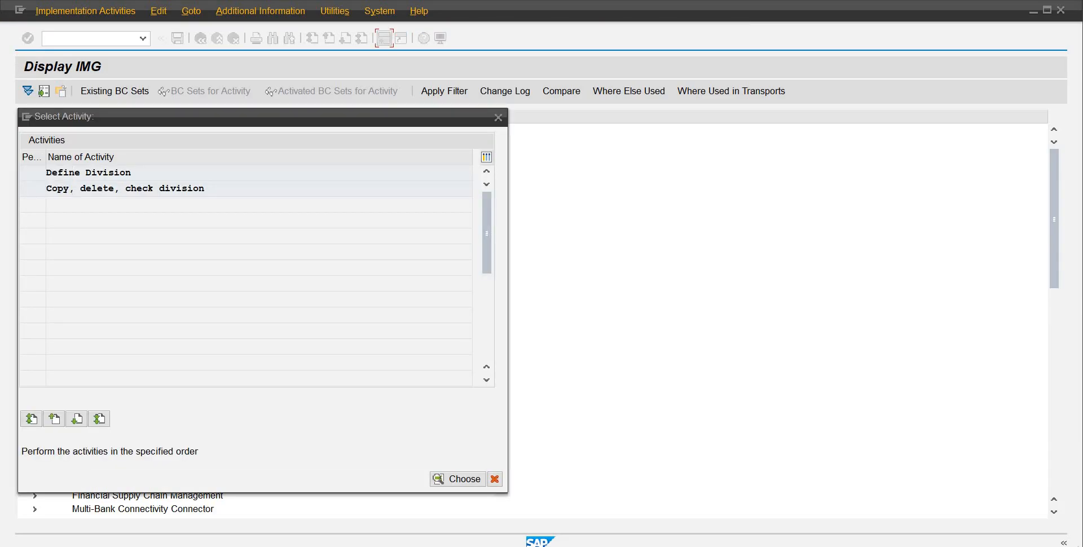
double_click(122, 175)
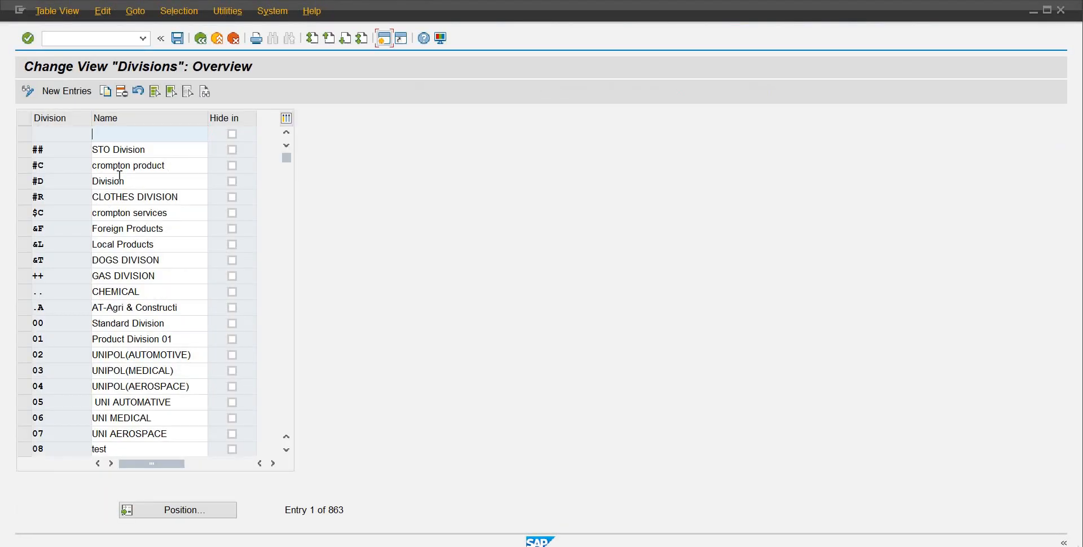
Step: Start new division entries and enter the division code RW in the first row
click(70, 96)
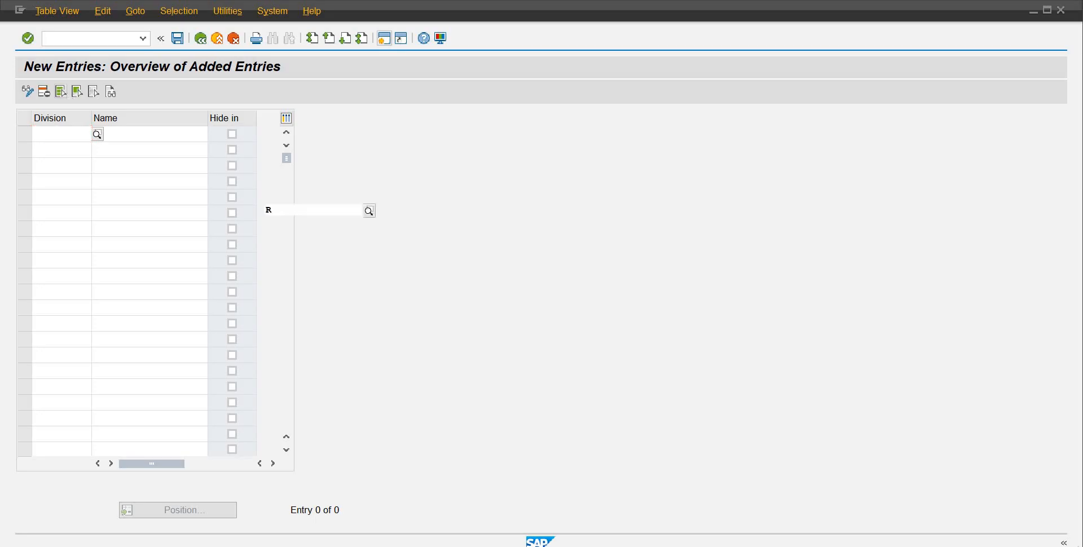
text(RD)
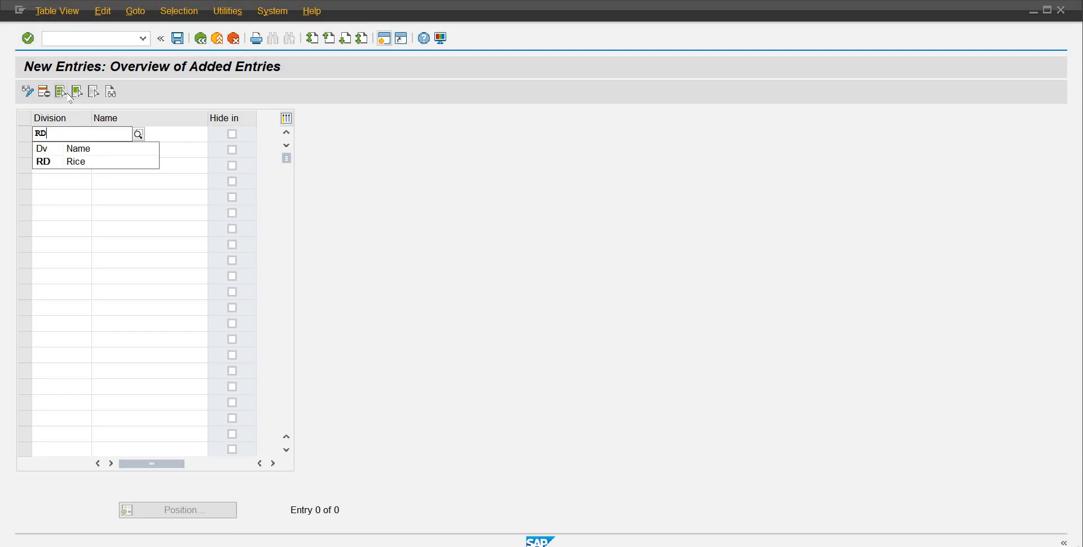
key(BackSpace)
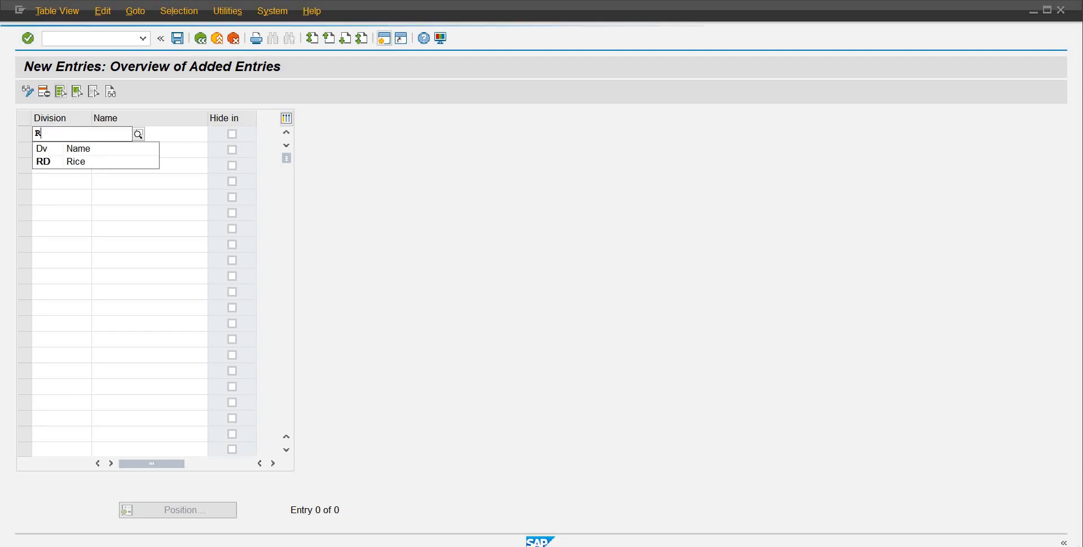
text(W)
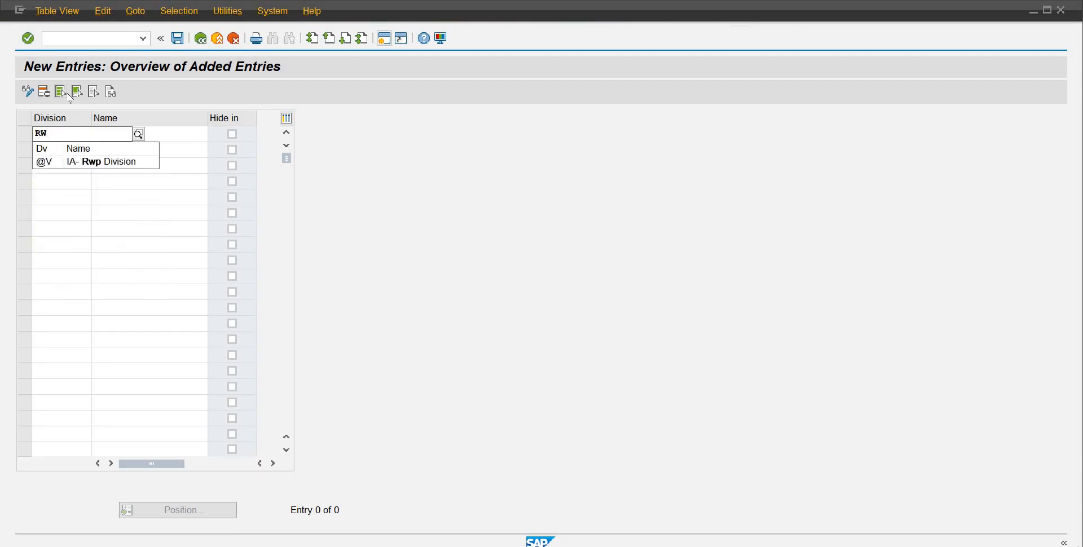
key(Tab)
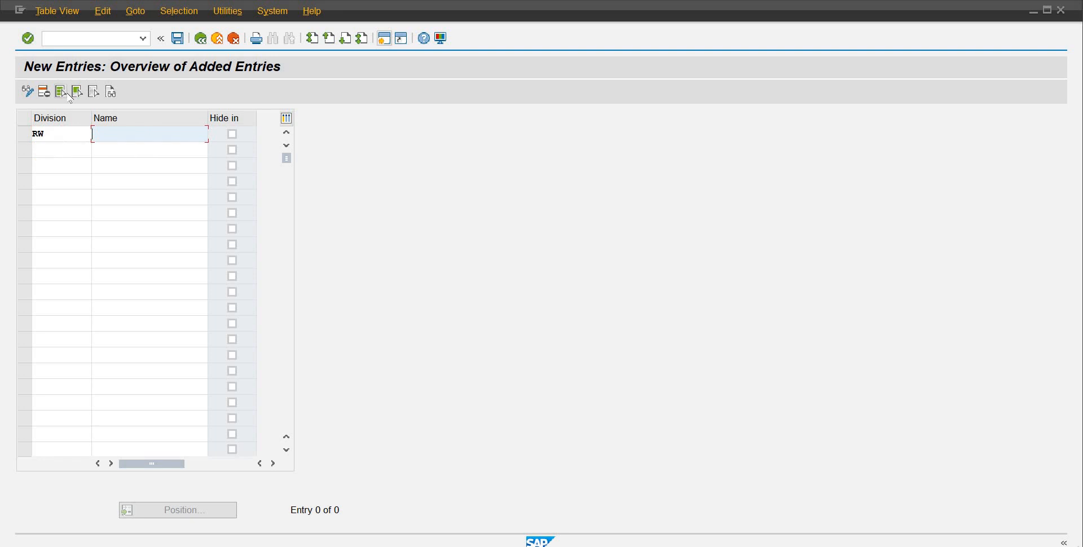
Step: Name division RW Water-RB10 and move on to the next empty row
text(Water)
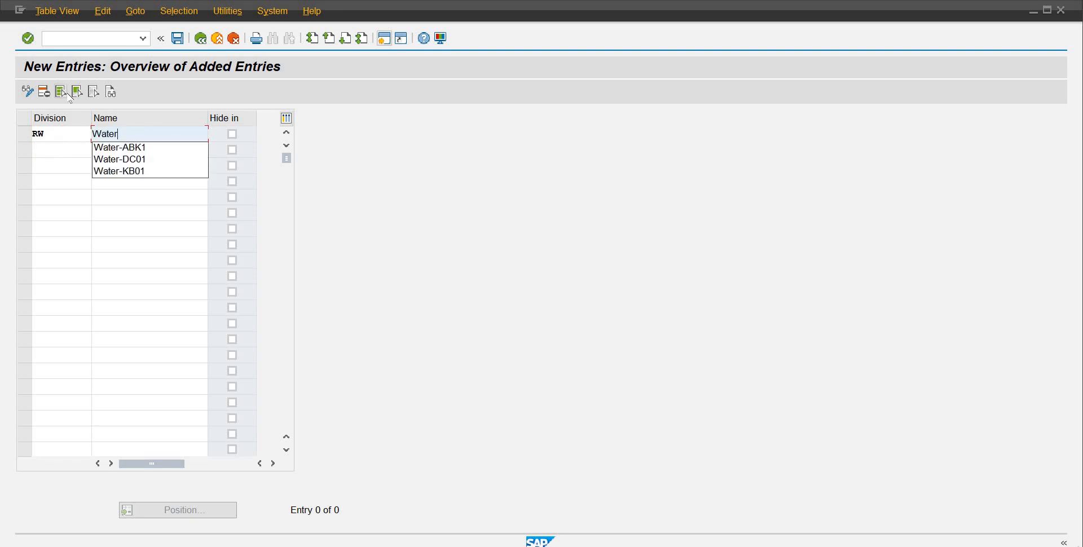
key(Down)
key(BackSpace)
key(BackSpace)
key(BackSpace)
key(BackSpace)
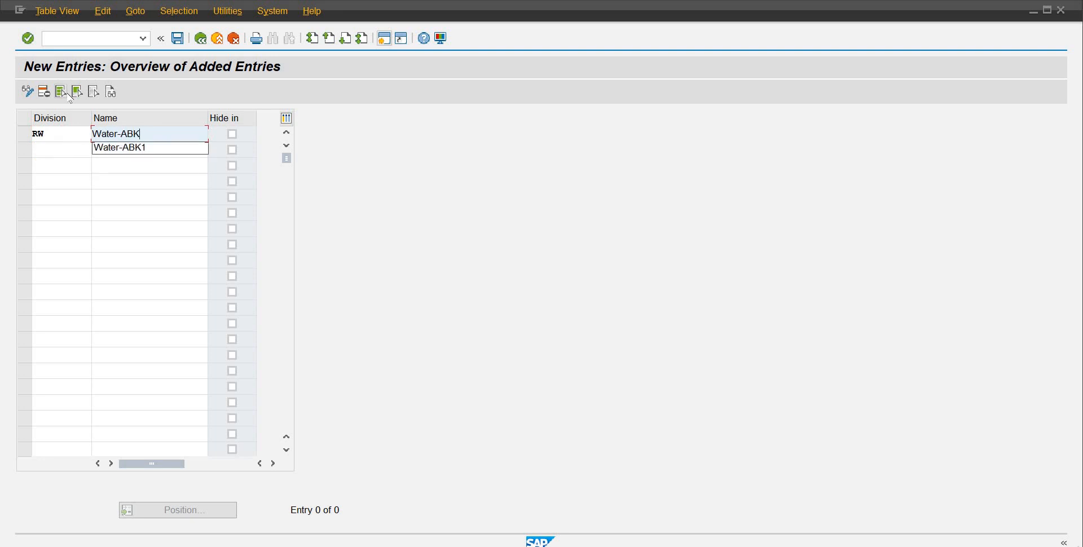
text(R)
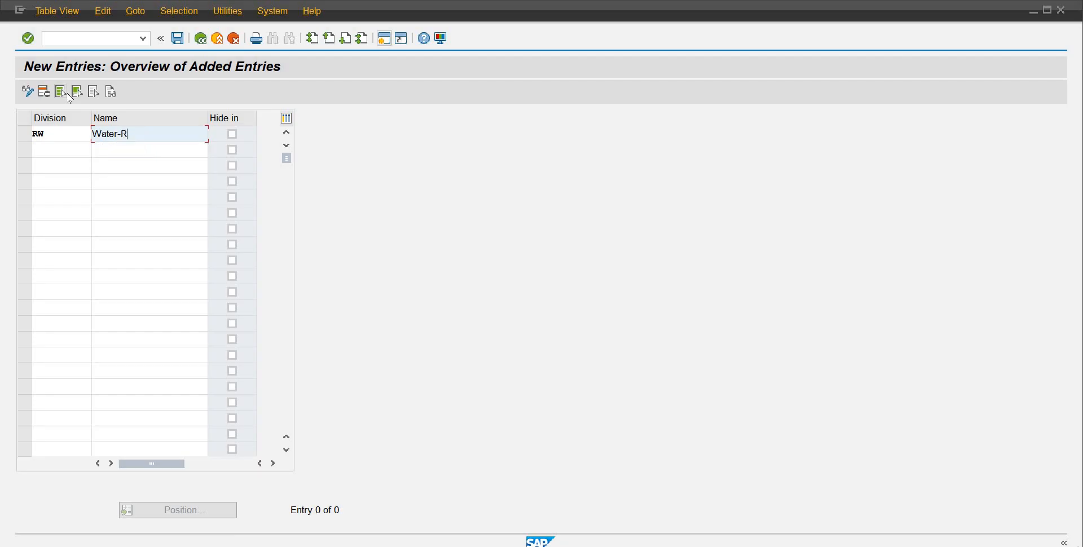
text(B10)
key(Tab)
key(Tab)
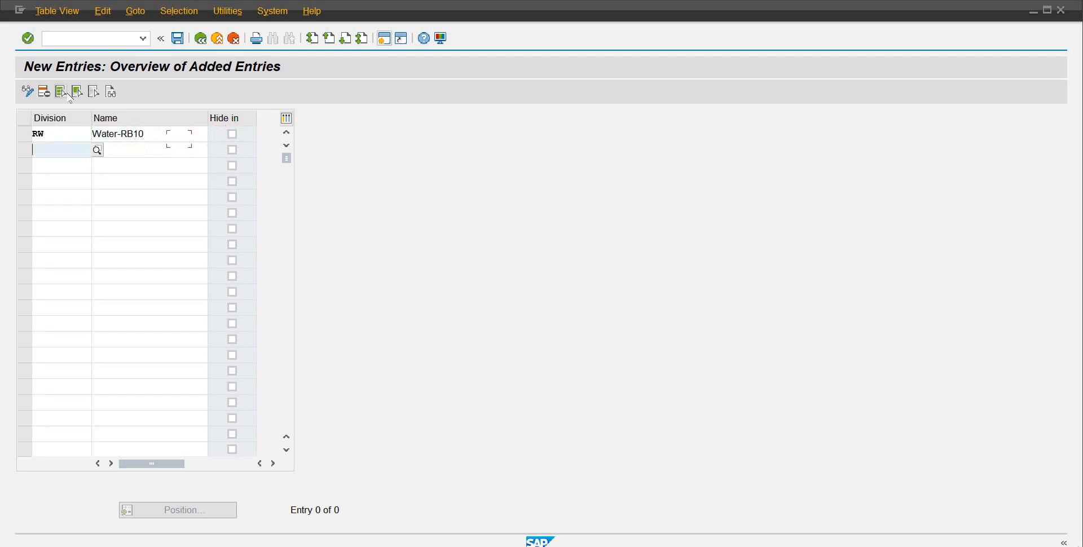
Step: Add a second division with code RJ and the name Juices-RB10, and confirm the entries
text(RJ)
key(Tab)
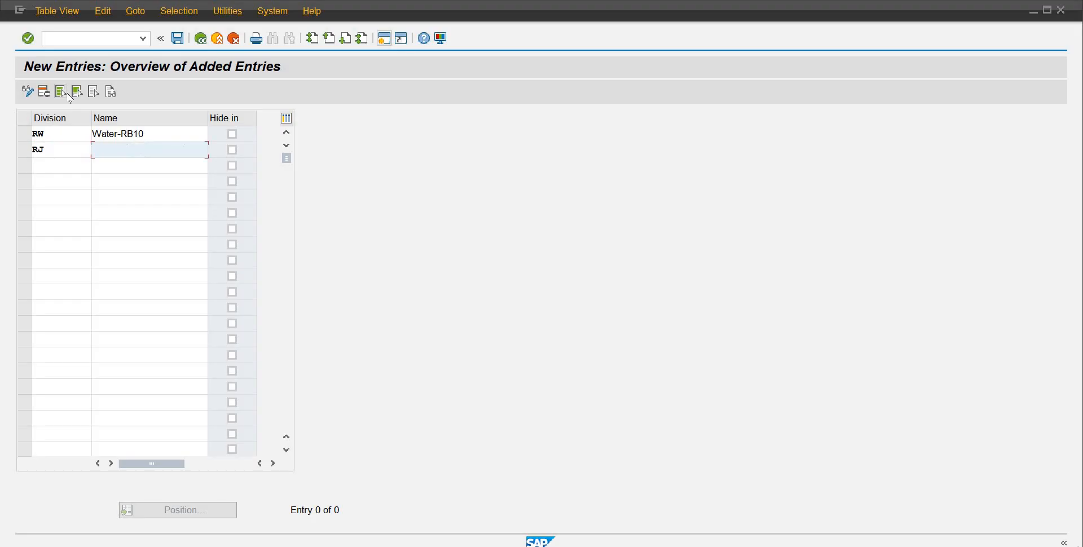
text(Juices)
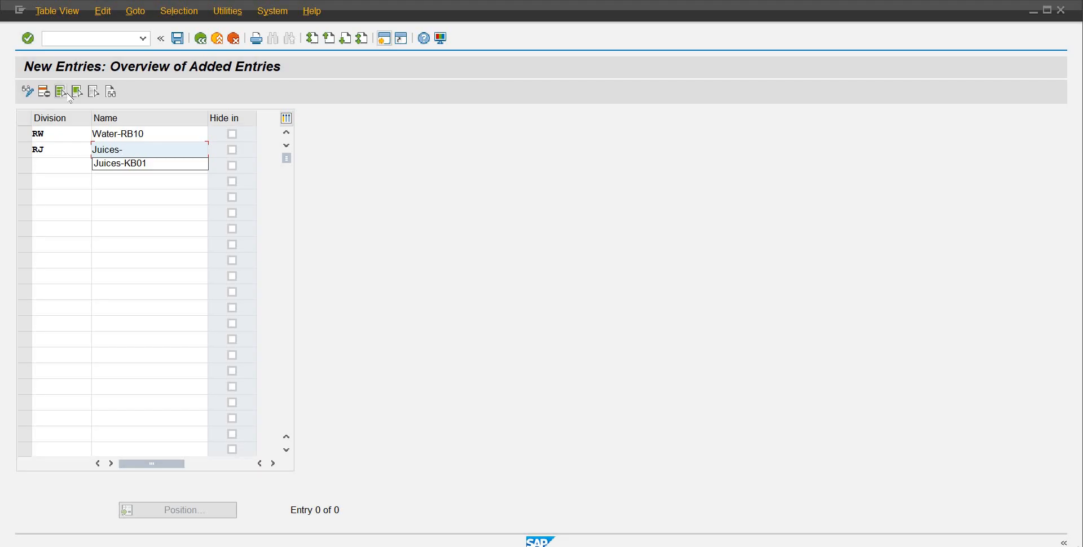
text(-RB)
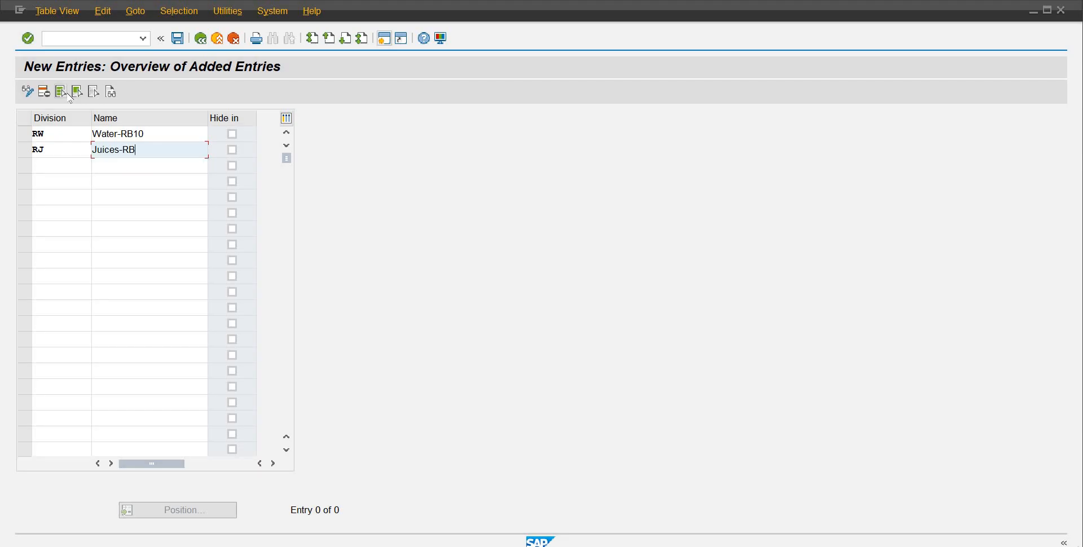
text(10)
key(Return)
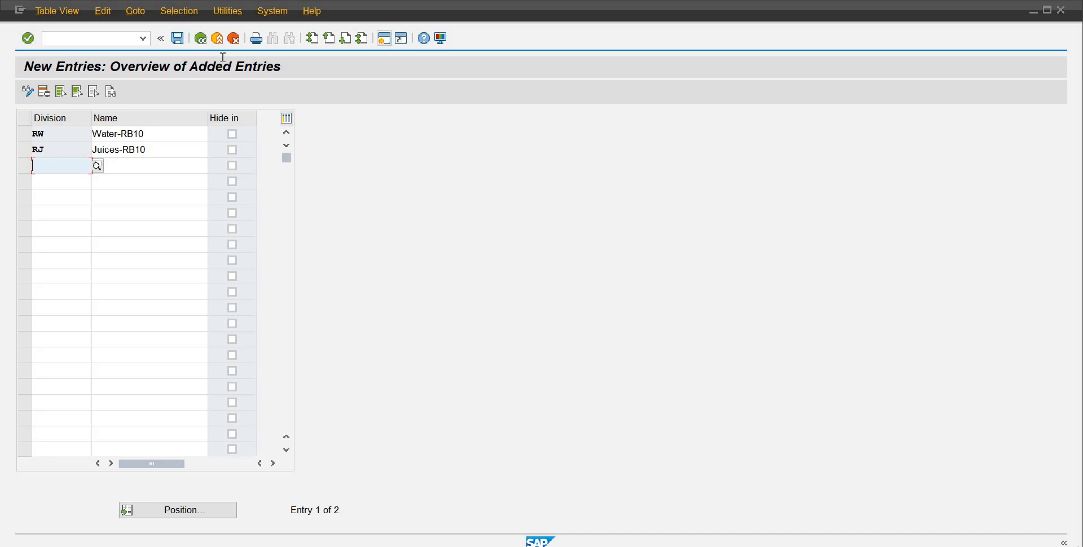
Step: Exit division maintenance, saving the new divisions in the proposed customizing request
click(204, 43)
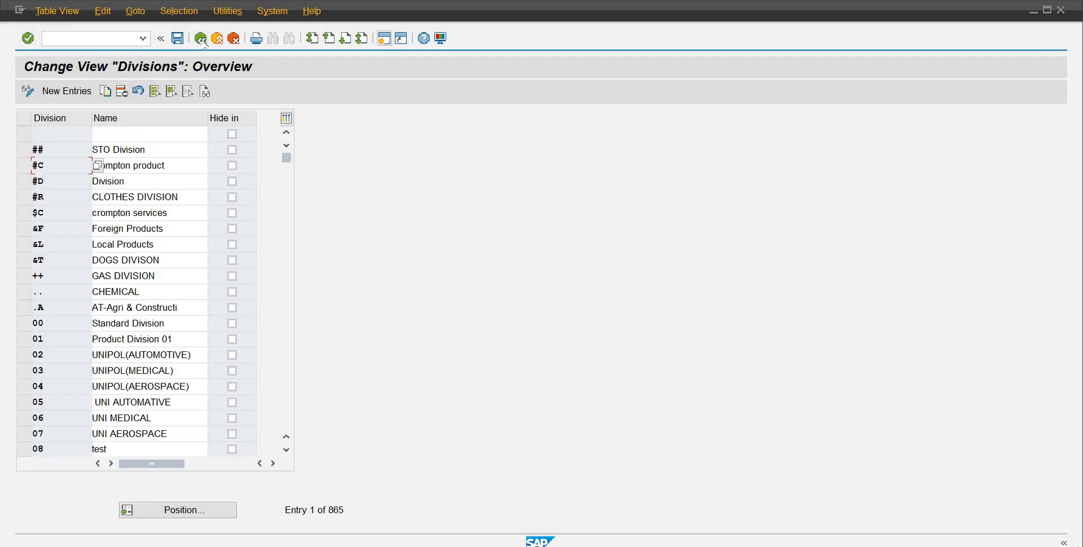
click(204, 43)
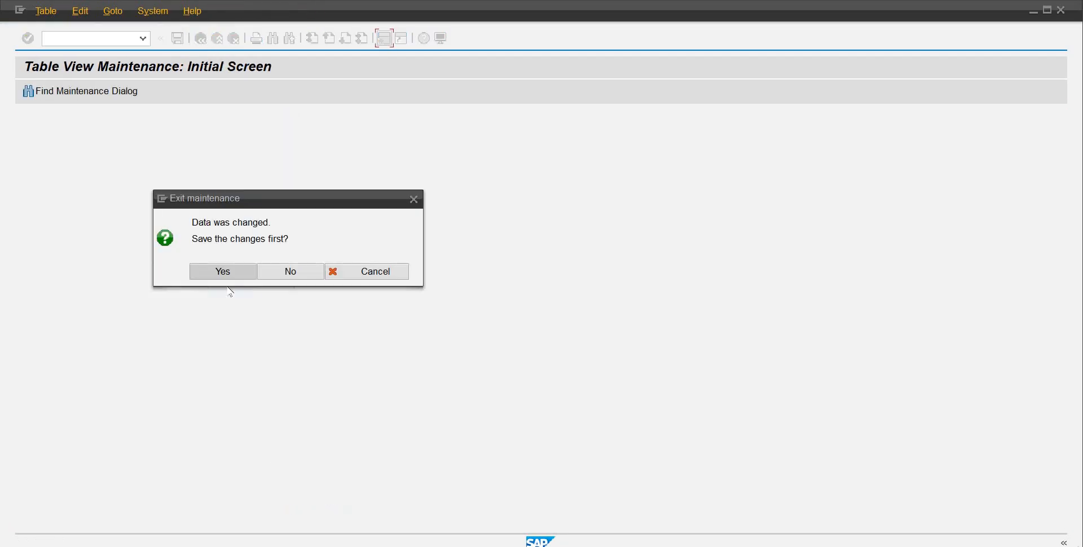
click(224, 277)
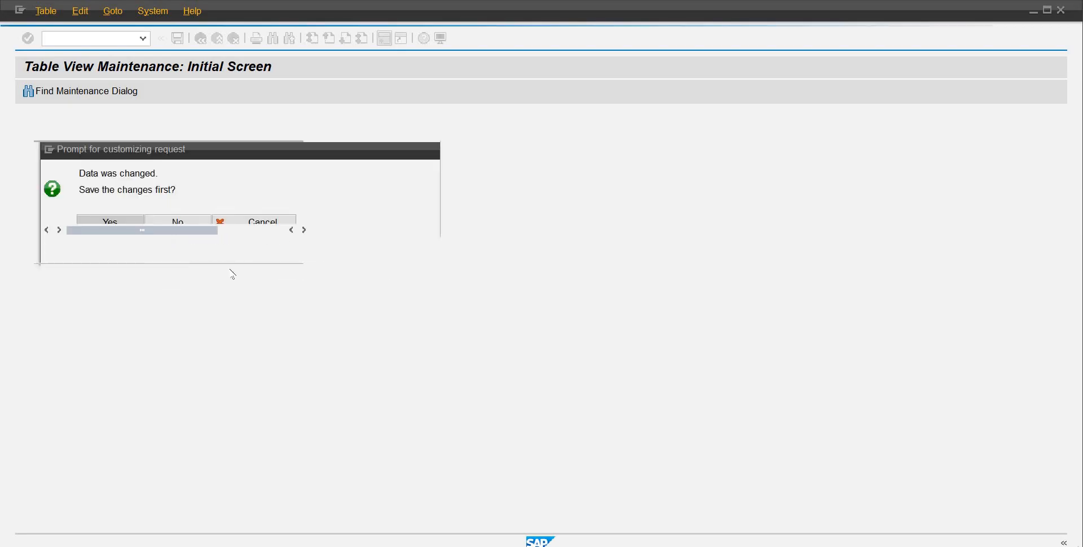
click(259, 249)
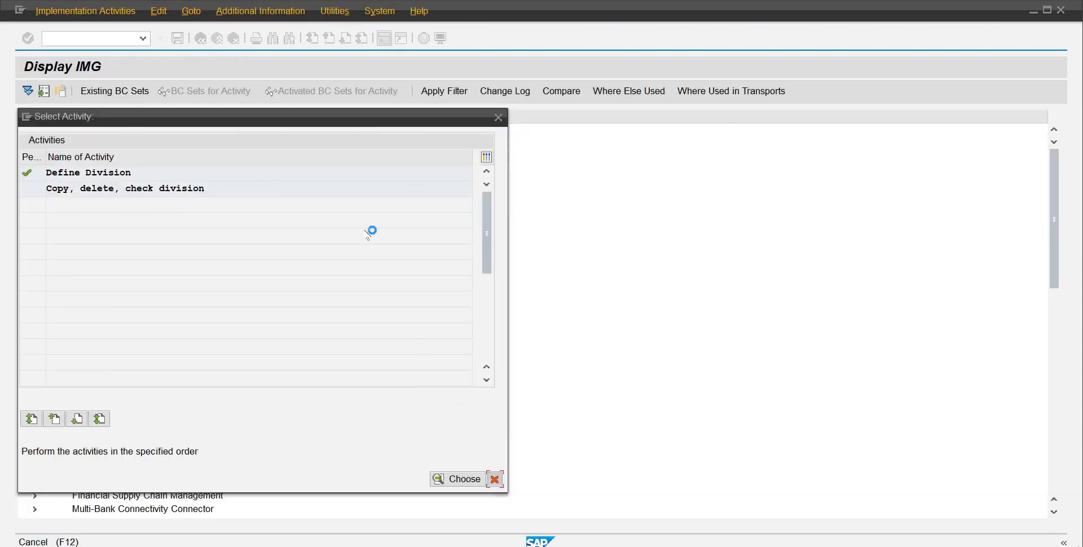
Step: Close the division activity selection and collapse the Logistics - General node in the implementation guide
key(Escape)
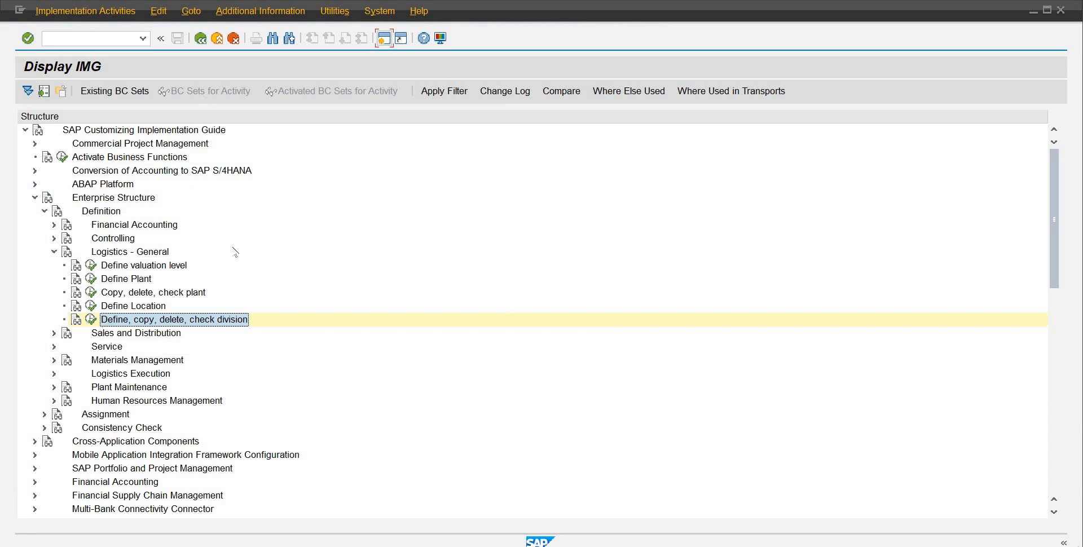
click(127, 252)
click(54, 251)
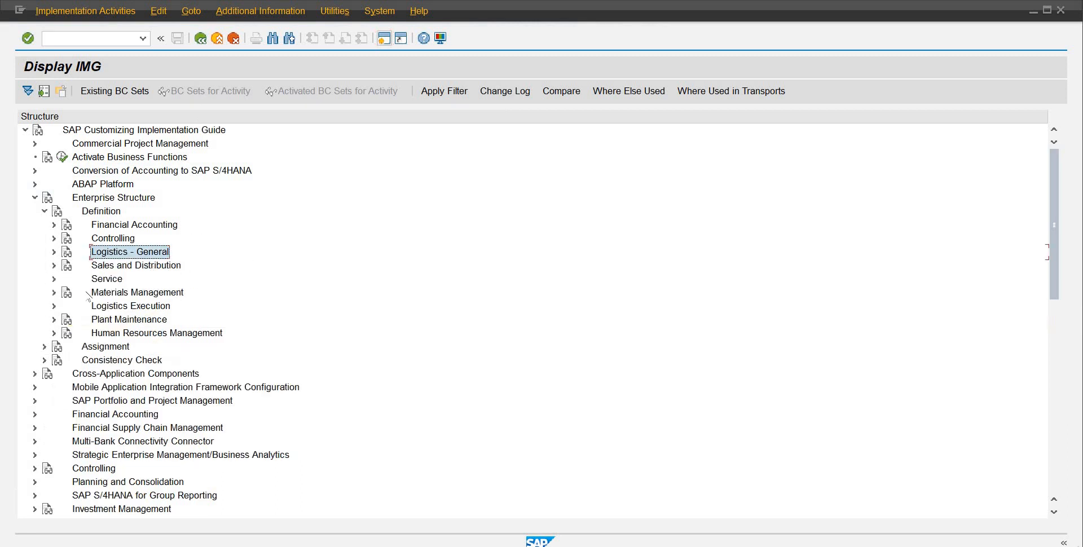
Step: Open storage location maintenance under the Materials Management enterprise structure definition for plant PLRB
click(111, 293)
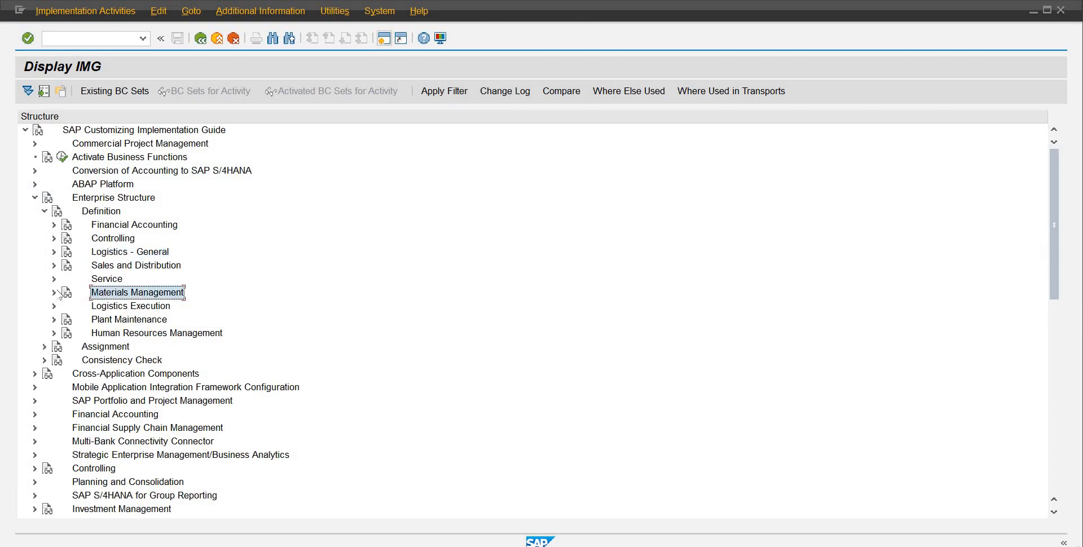
click(54, 292)
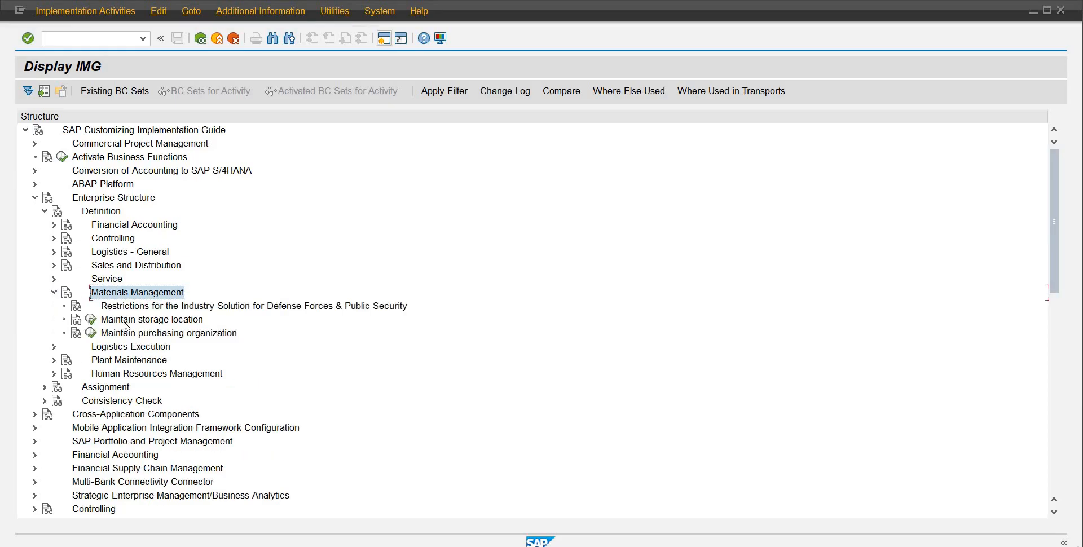
click(102, 320)
click(91, 319)
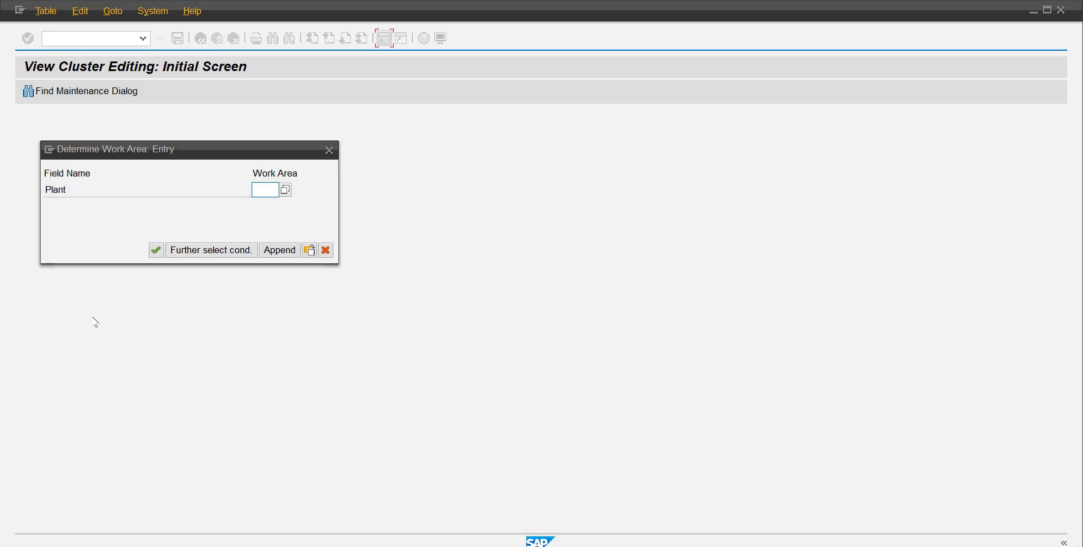
text(plrb)
key(Return)
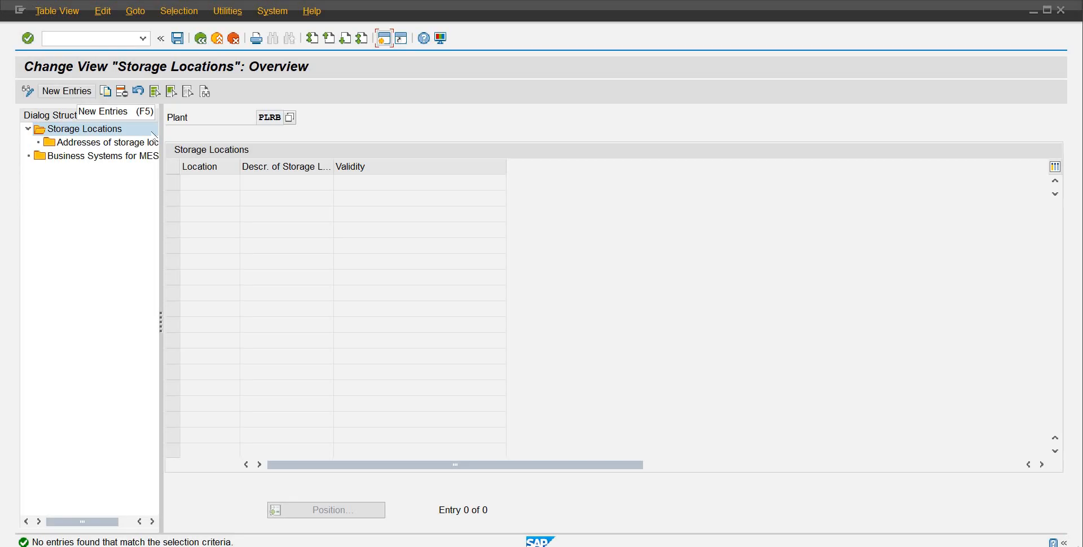
Step: Start new entries and add storage location SL01 with the description Empty Bottles
click(66, 90)
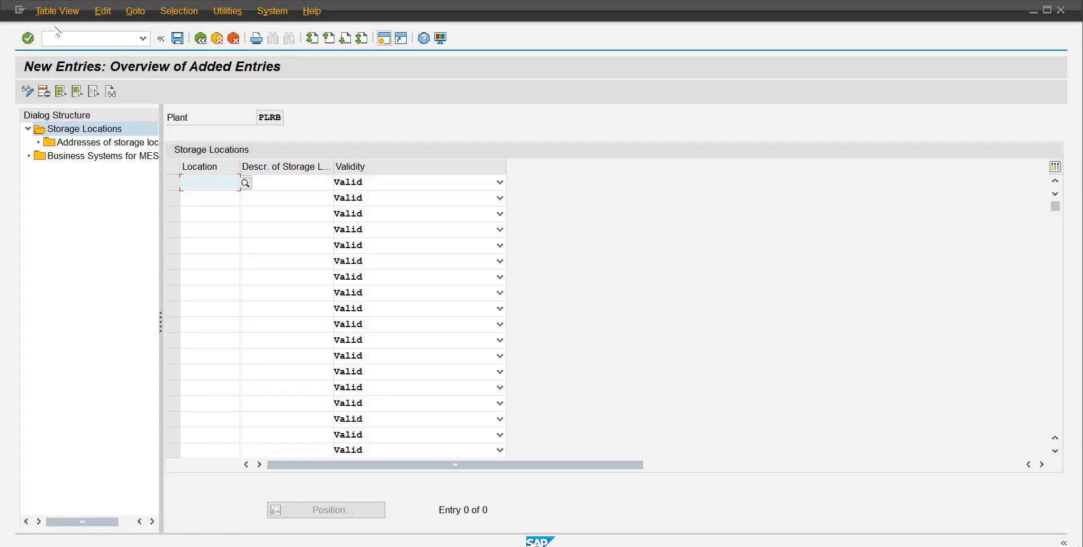
key(Caps_Lock)
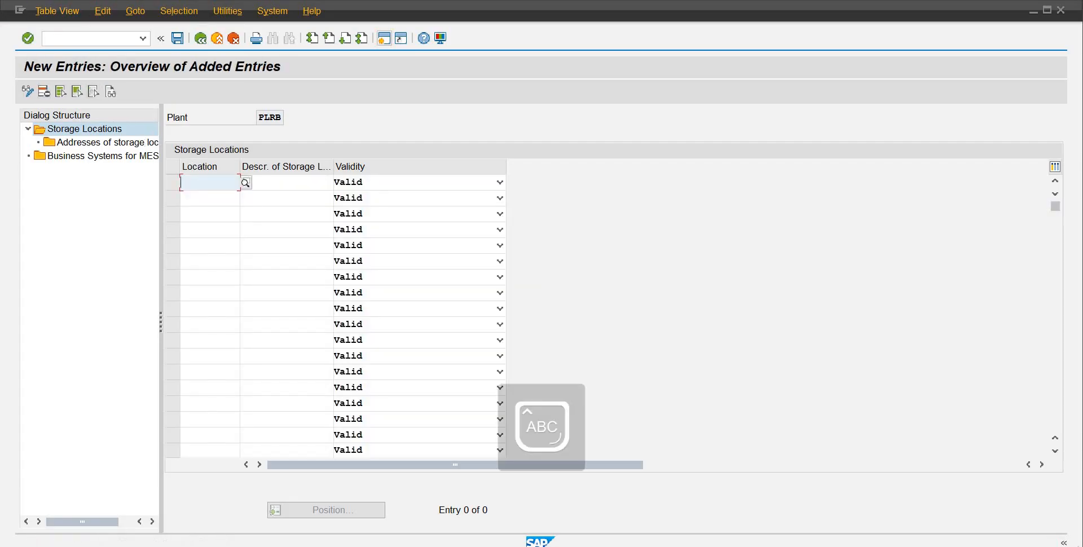
text(SL01)
key(Tab)
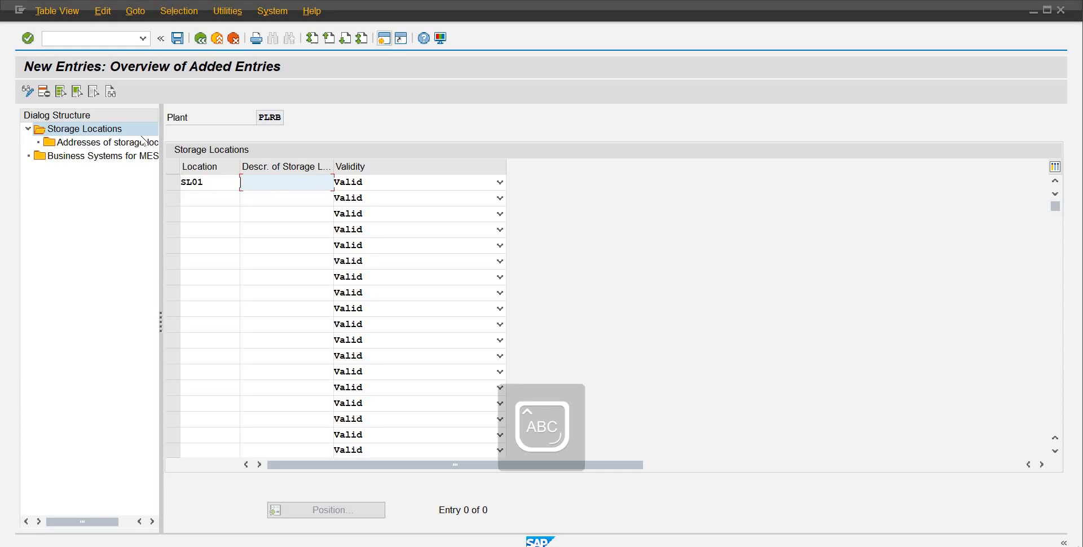
key(Caps_Lock)
text(Empty)
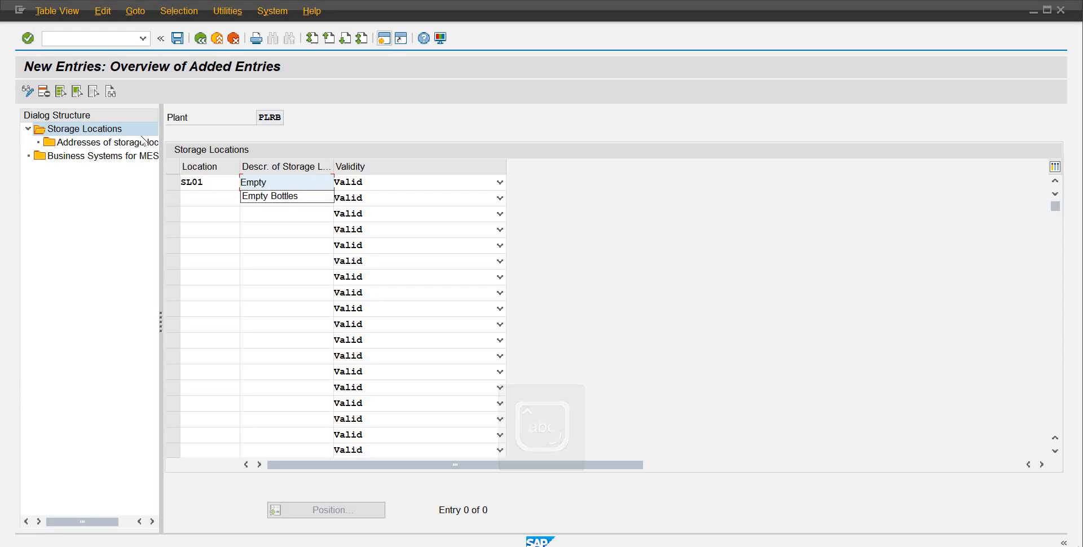
key(Down)
key(Return)
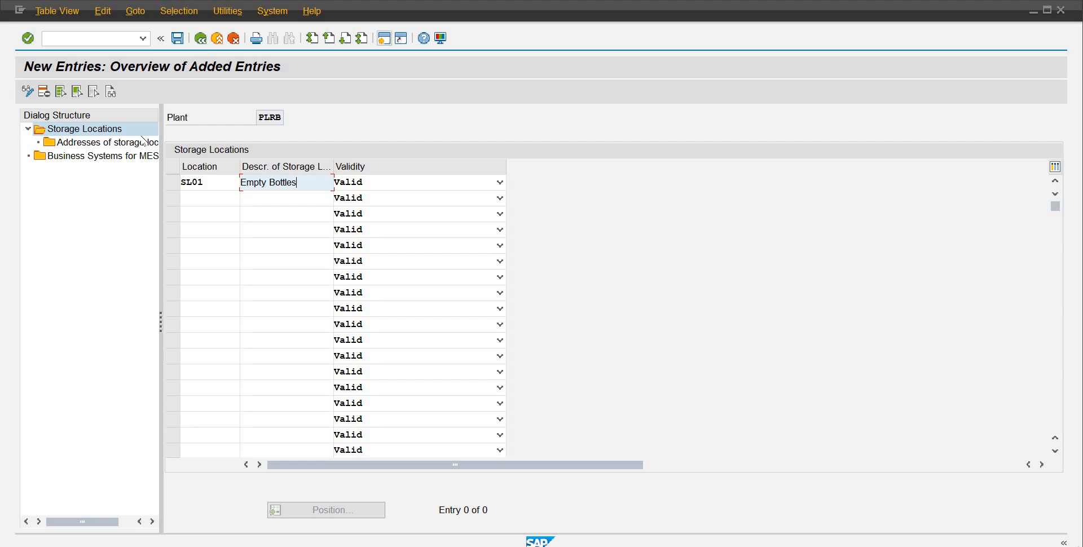
key(Tab)
key(Tab)
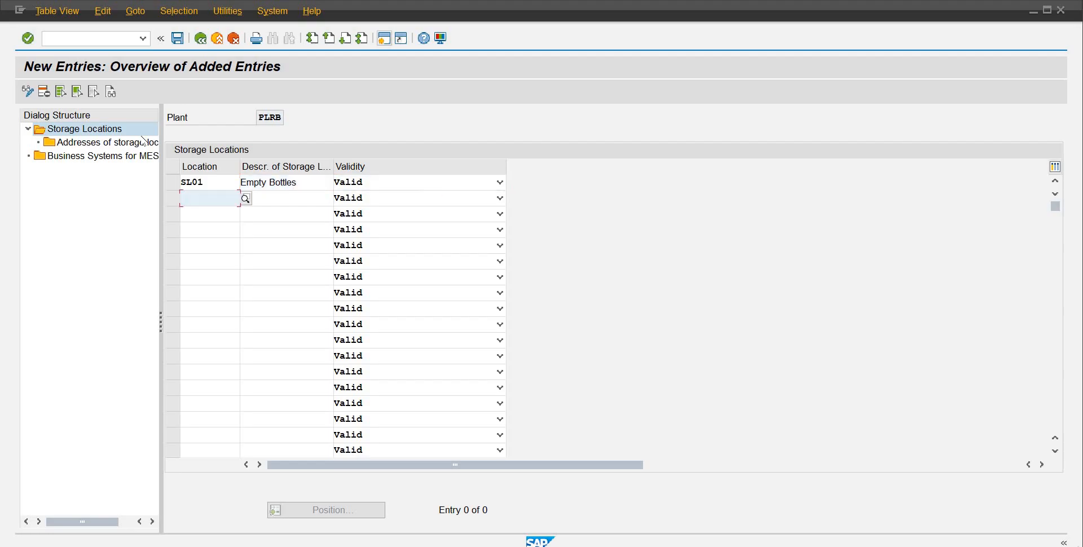
Step: Add storage location SL02 with the description Water in the second row
text(sl)
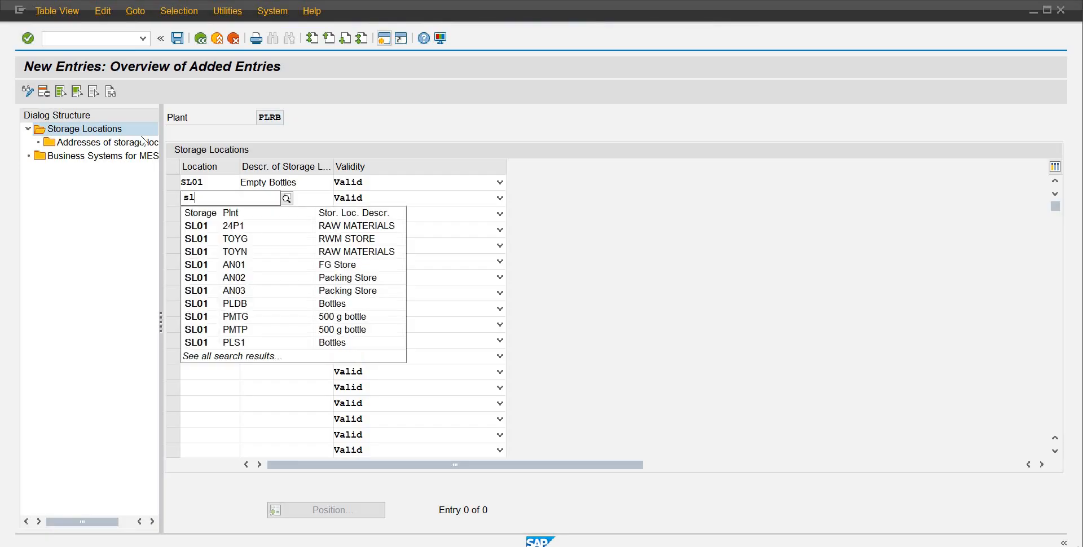
key(BackSpace)
key(BackSpace)
text(SL)
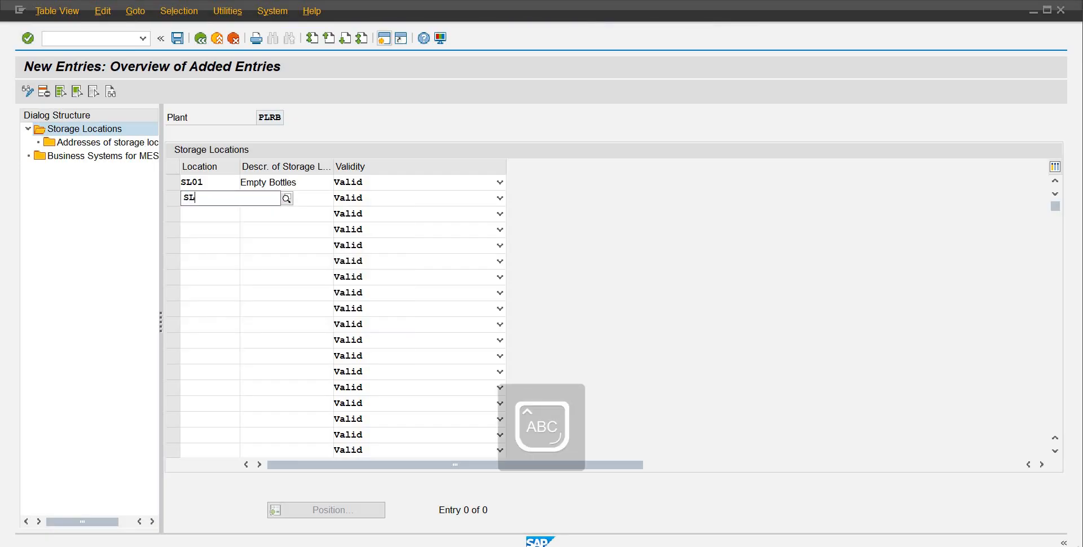
text(01)
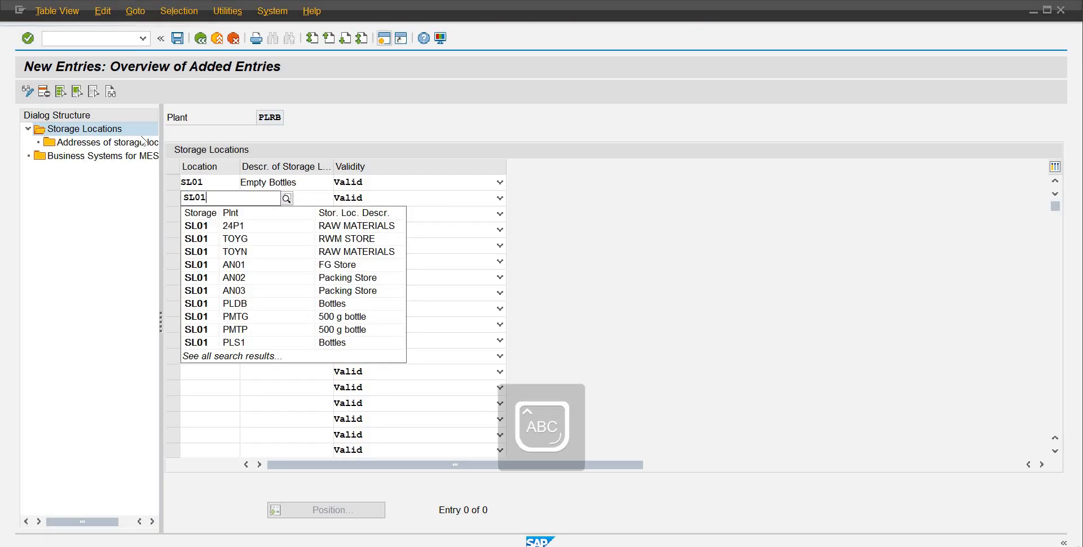
key(BackSpace)
text(2)
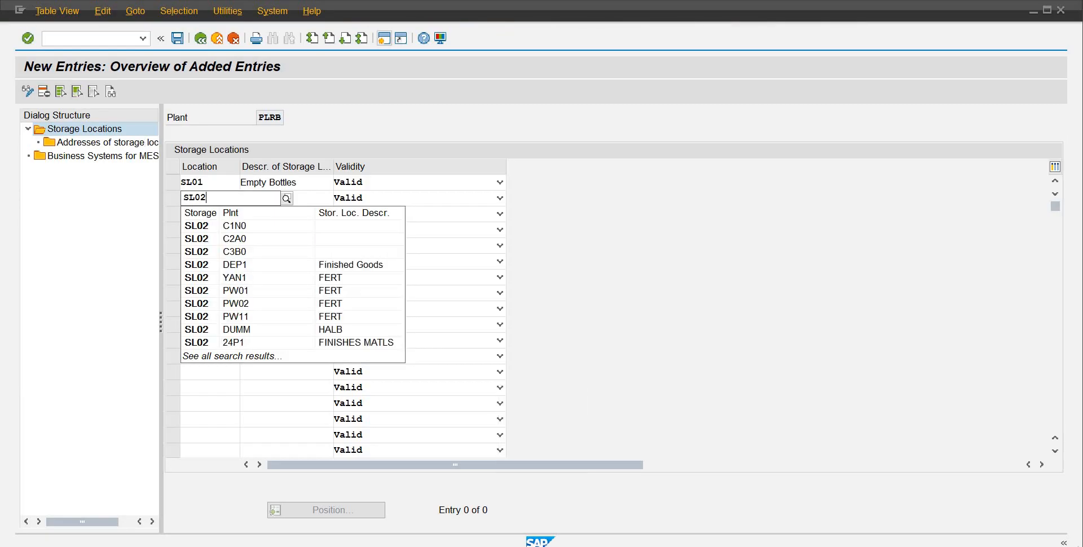
key(Return)
click(273, 200)
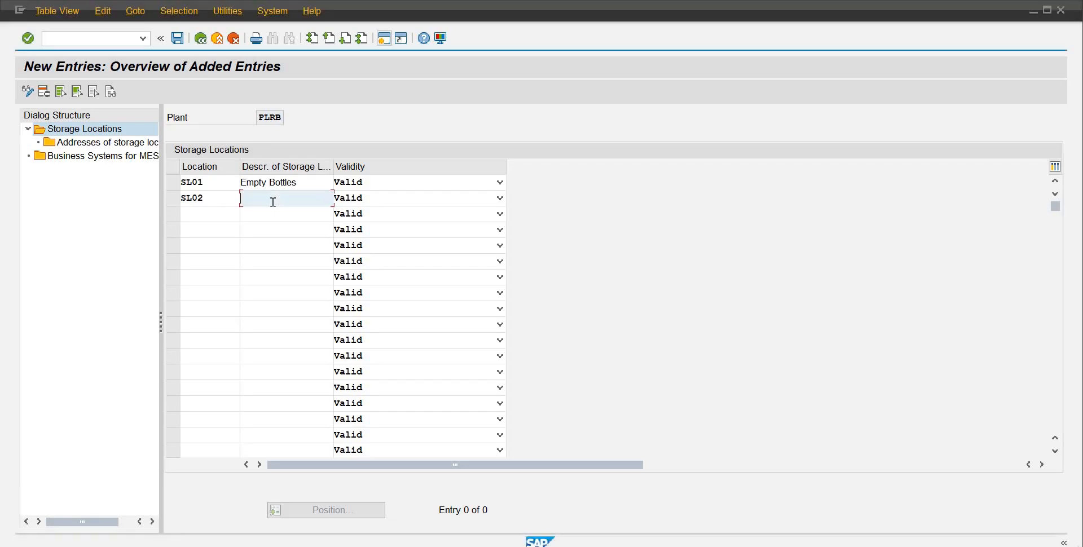
text(Water)
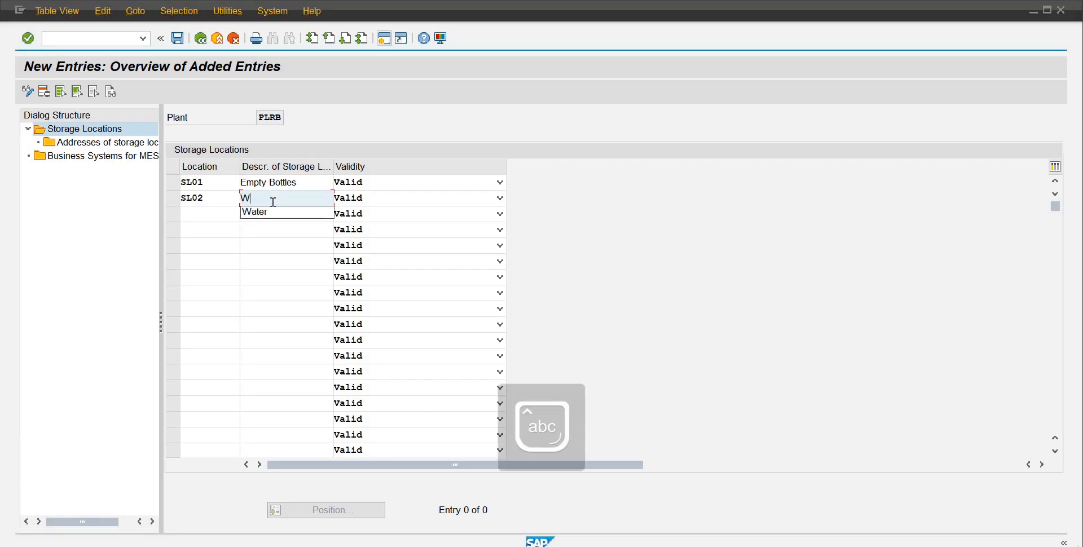
key(Tab)
key(Tab)
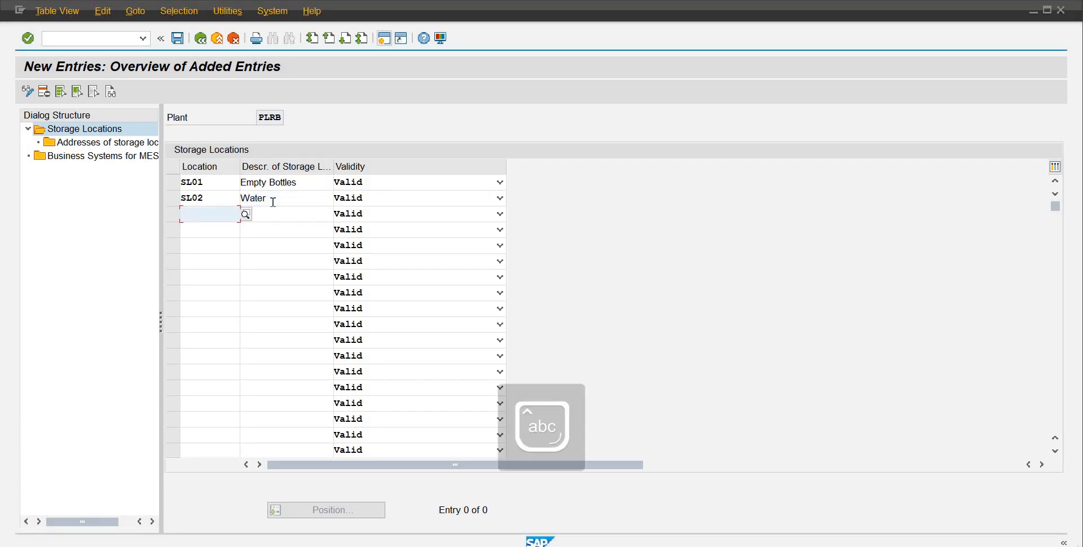
Step: Add storage location SL03 with the description Ingrdients in the third row and confirm the entries
text(Sl03)
key(Tab)
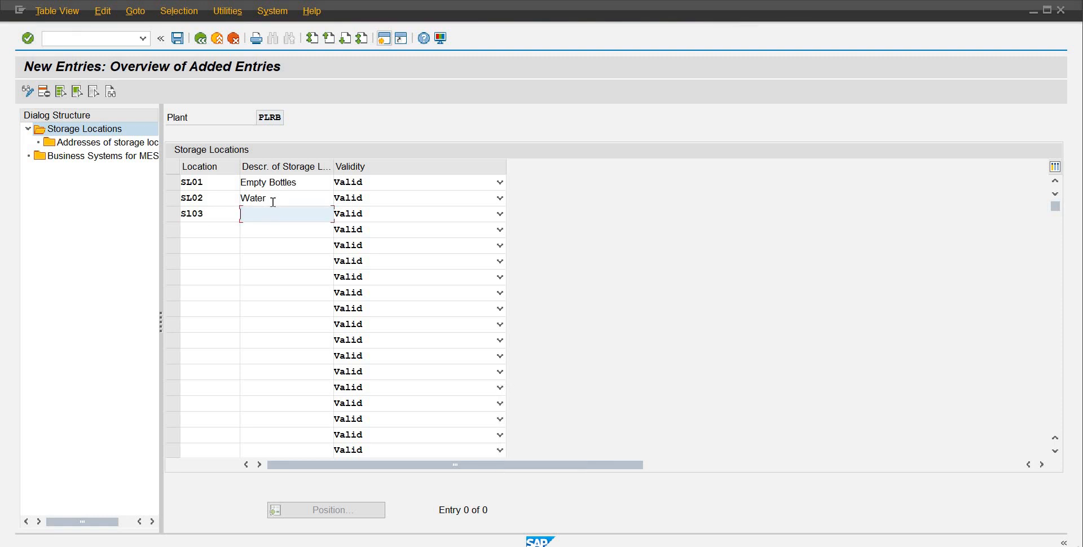
text(Ingr)
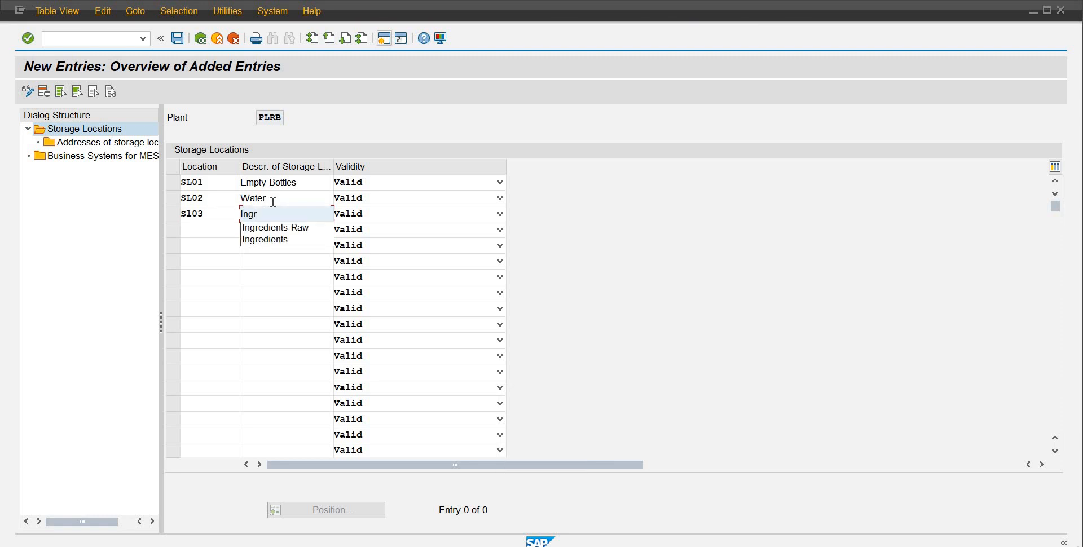
text(dients)
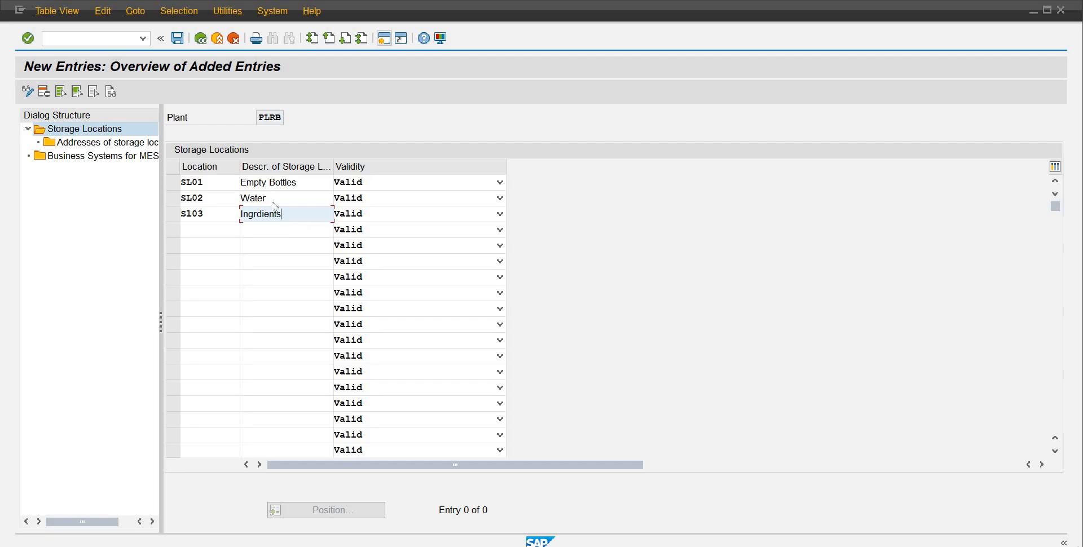
key(Return)
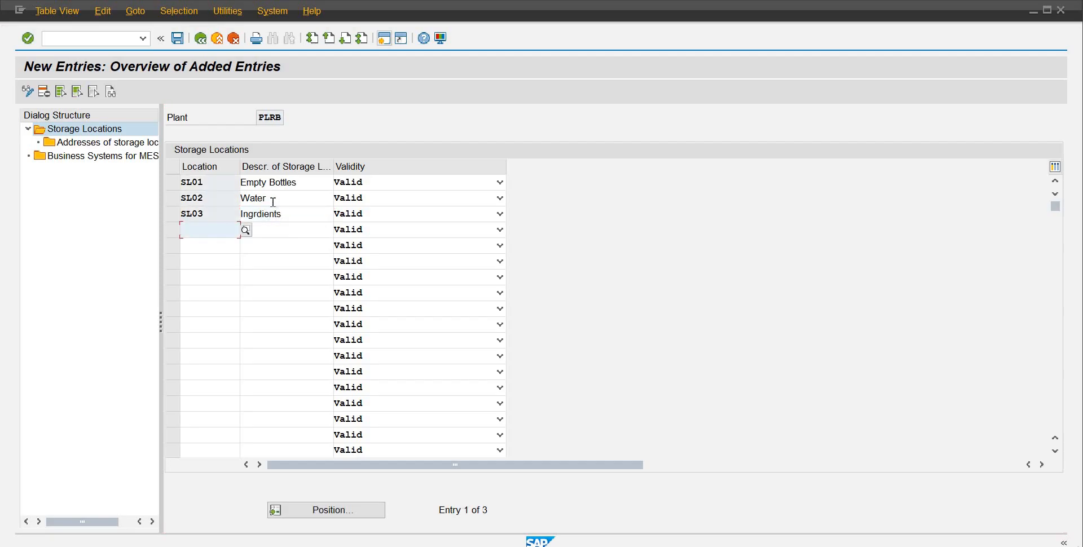
Step: Create a new address entry numbered 01 for storage location SL01
click(172, 184)
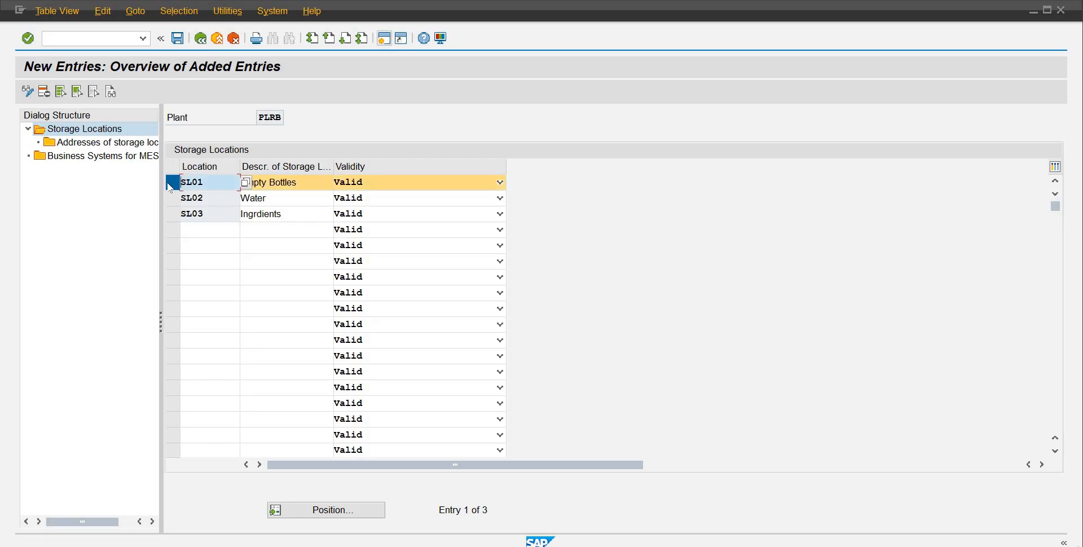
double_click(93, 144)
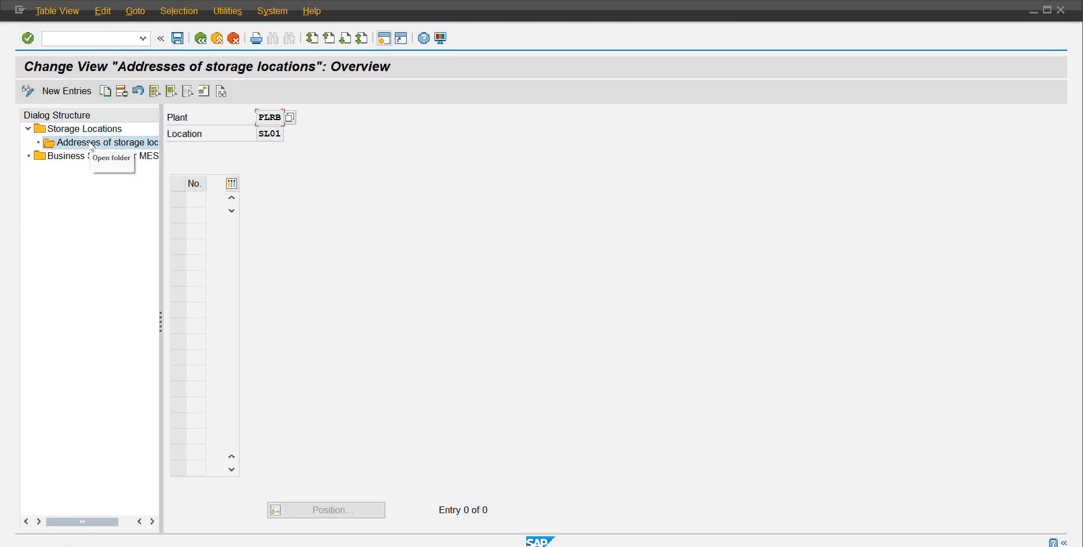
click(66, 91)
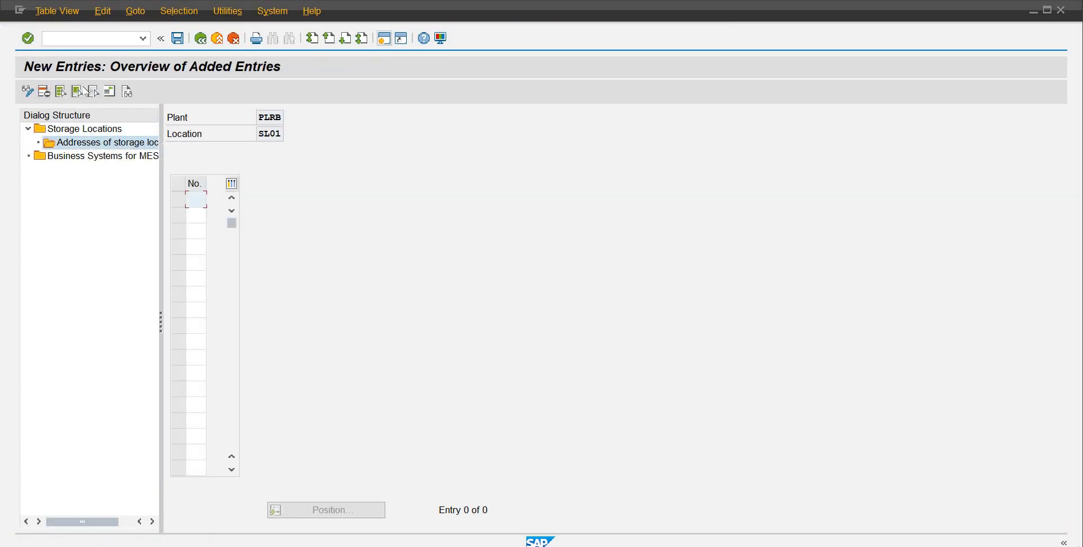
text(01)
key(Return)
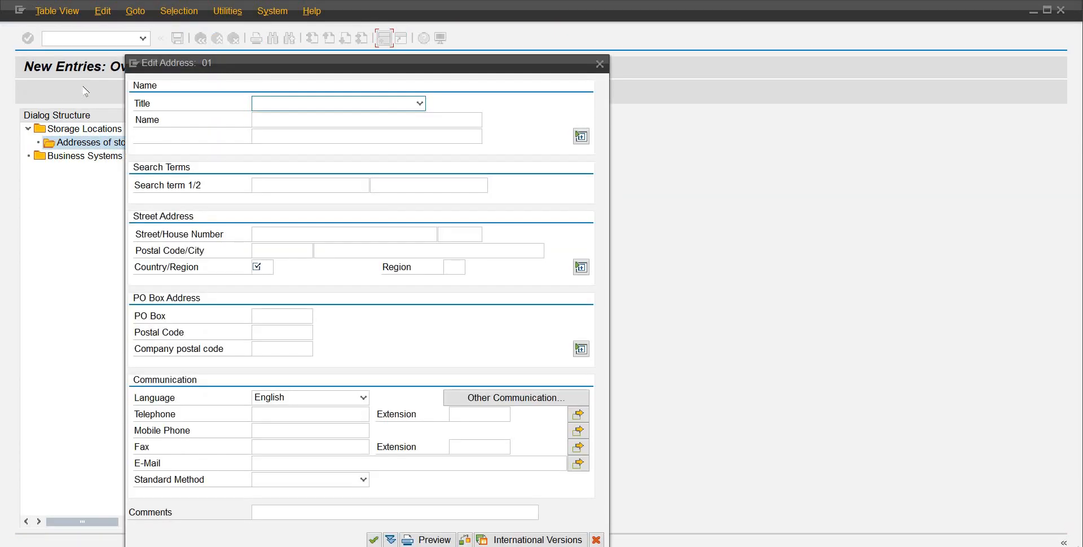
Step: Fill SL01's address with title Company, name Riphah Beverages and country PK, accept it, and return to the storage locations list
click(423, 109)
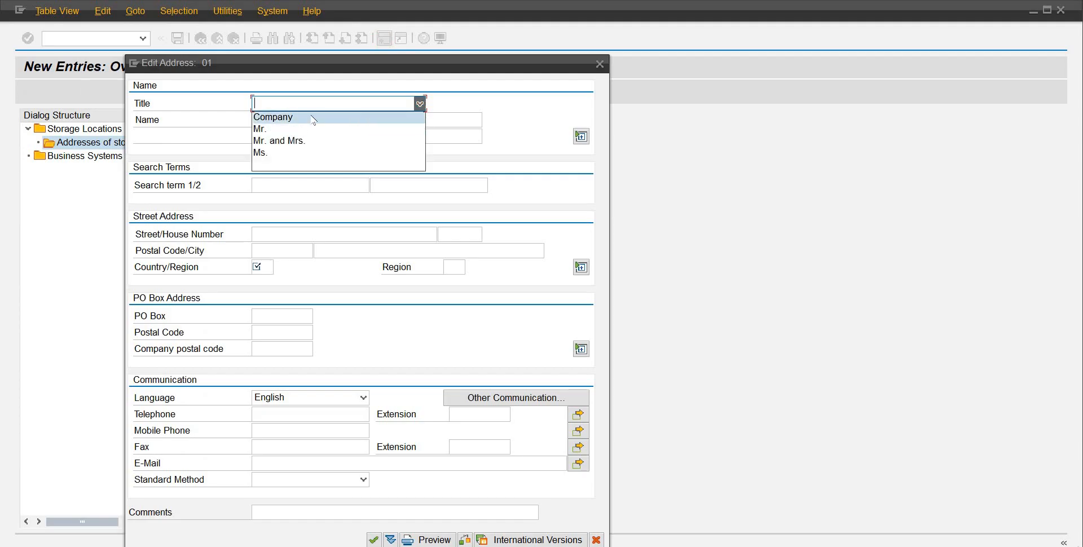
click(310, 117)
text(R)
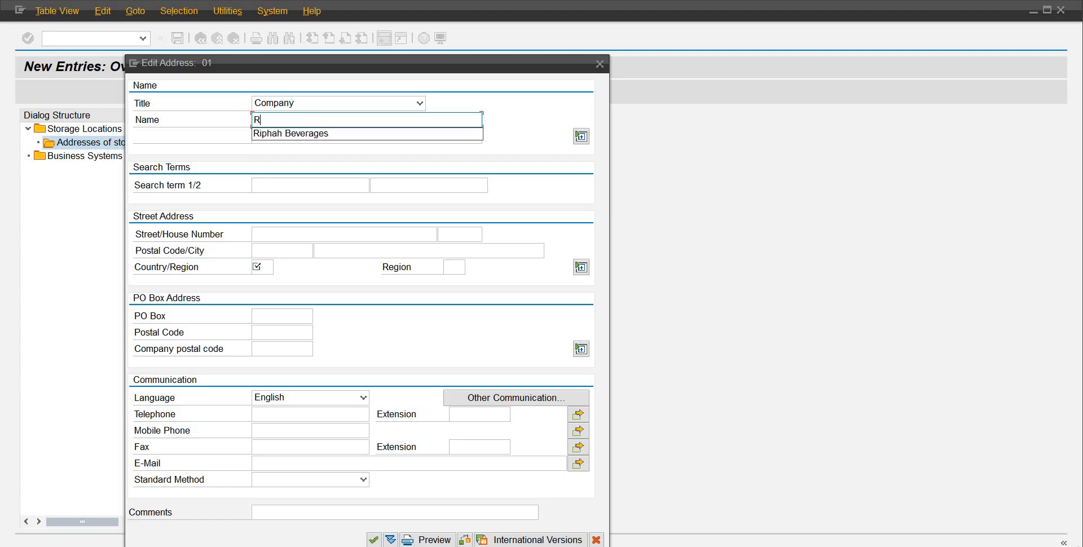
key(Down)
key(Return)
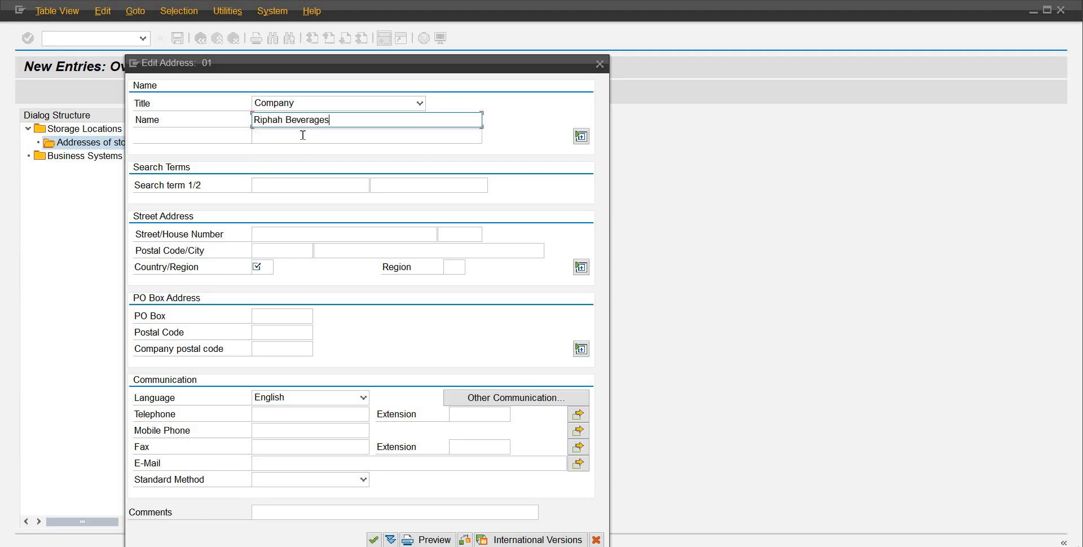
click(267, 264)
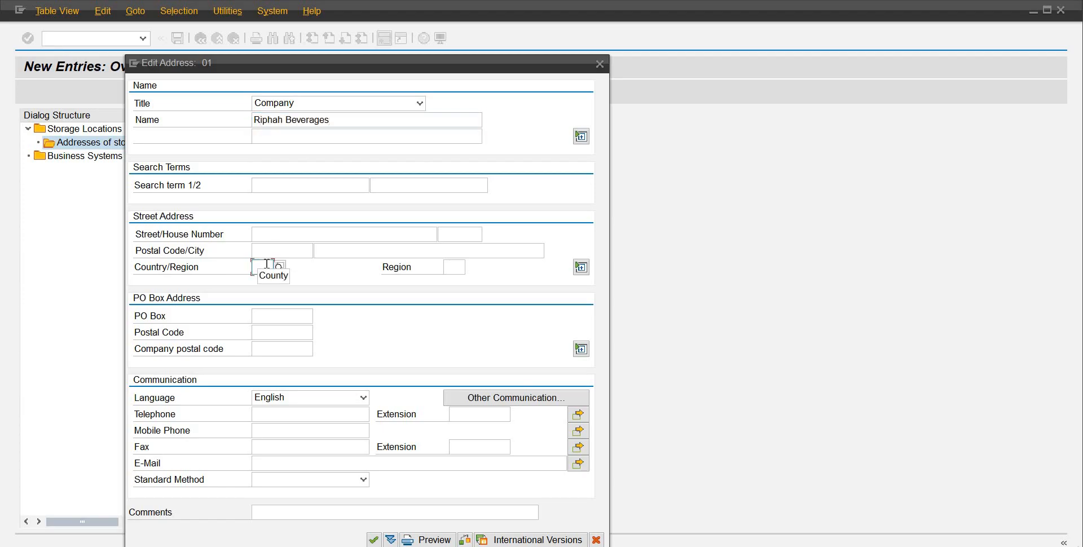
text(pk)
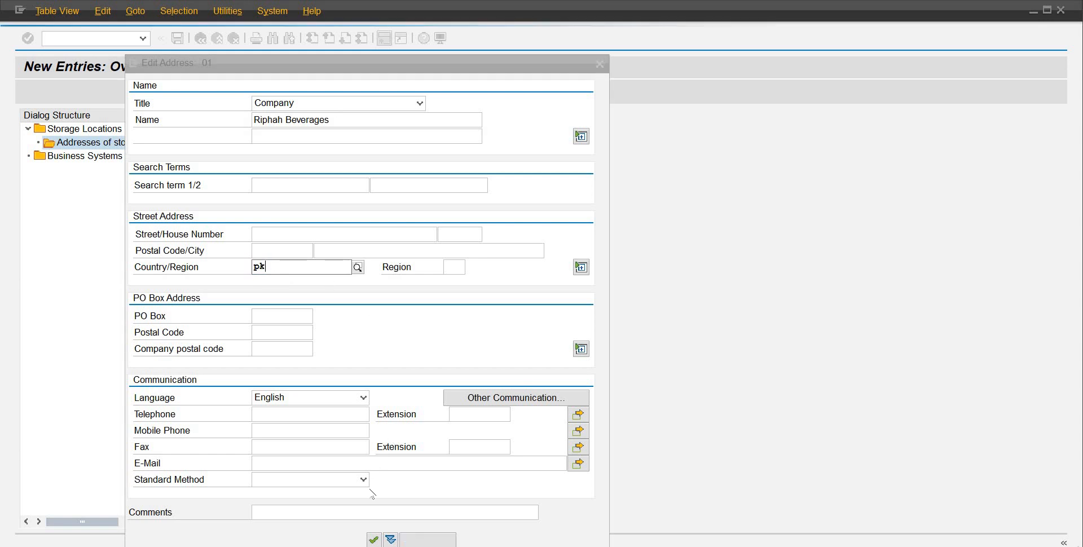
click(374, 540)
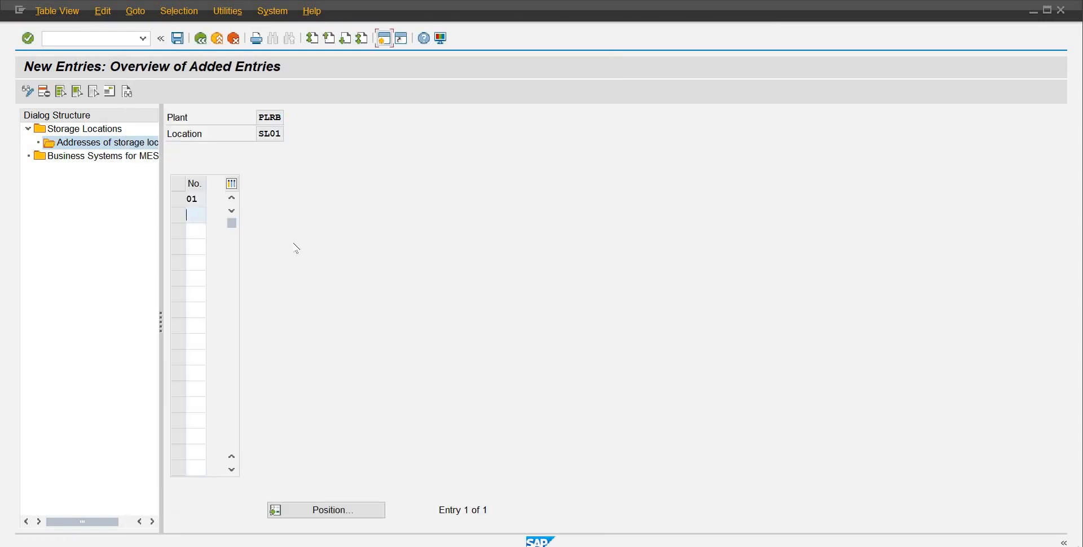
click(205, 43)
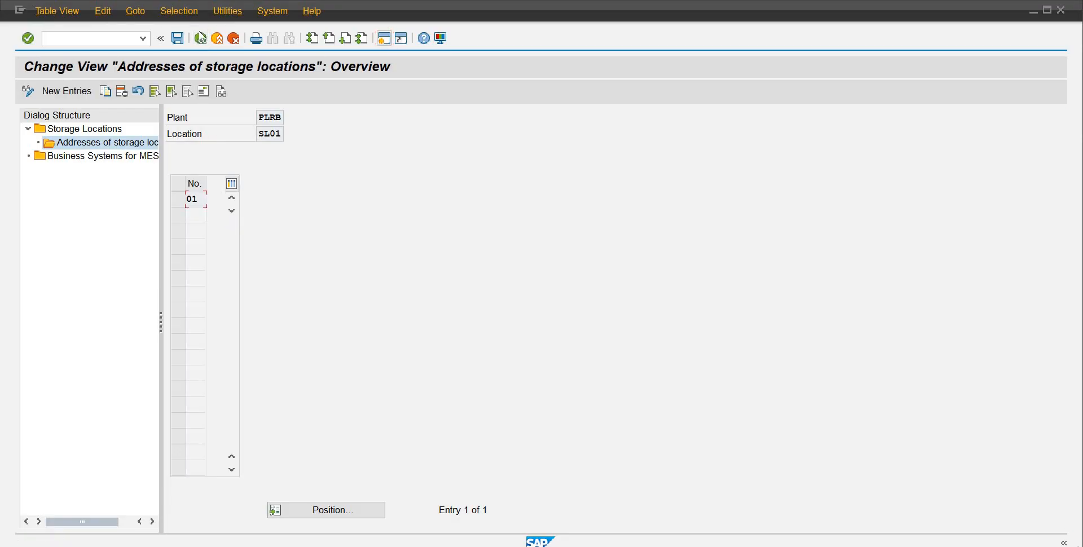
click(203, 39)
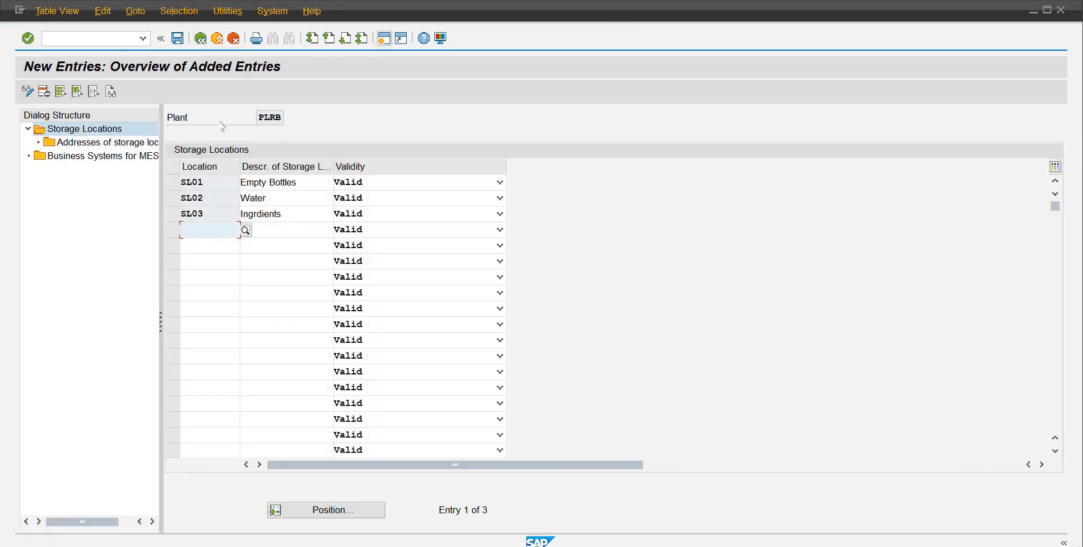
Step: Create a new address entry numbered 02 for storage location SL02
click(172, 199)
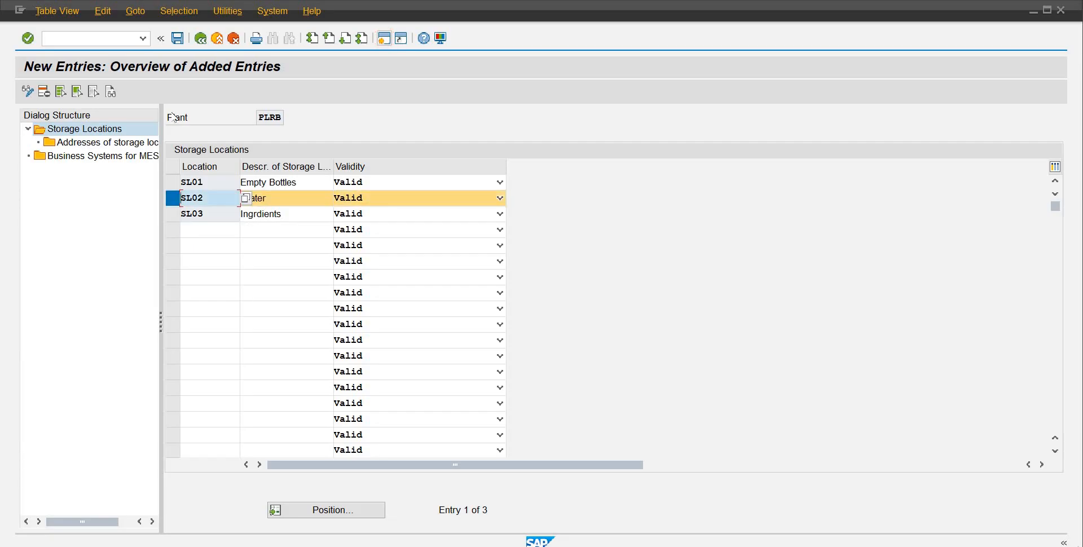
double_click(108, 143)
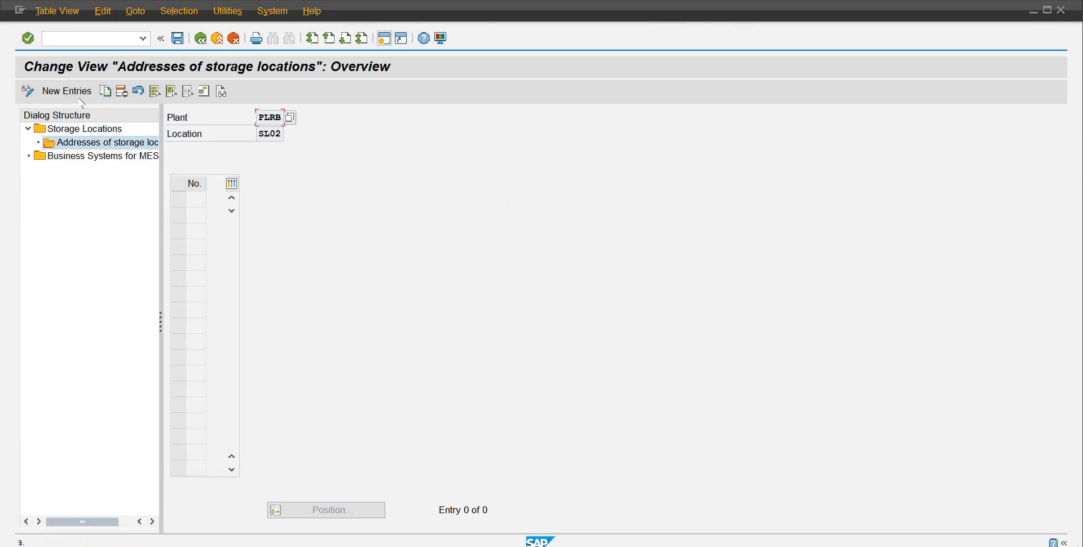
click(75, 98)
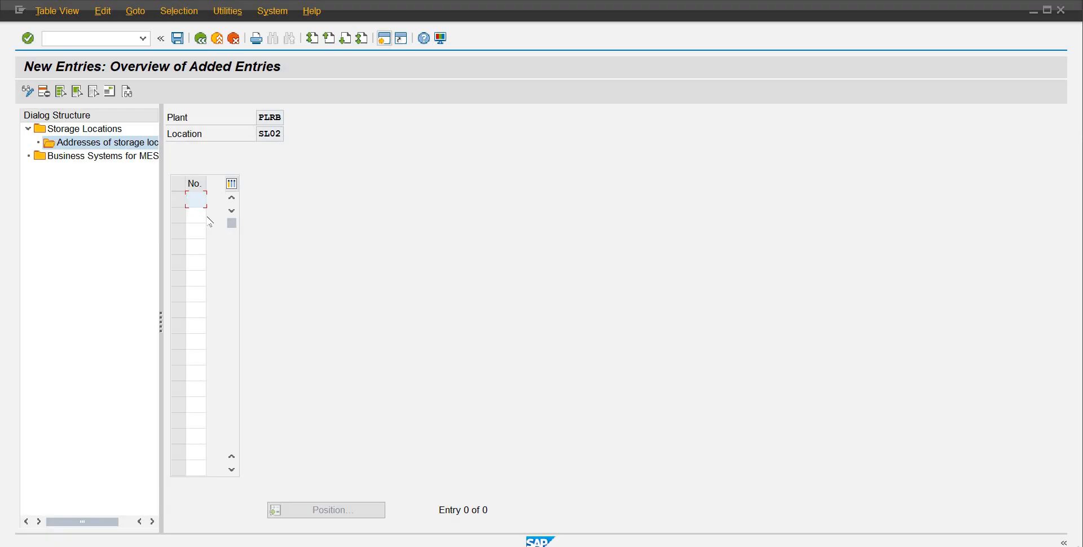
text(02)
key(Return)
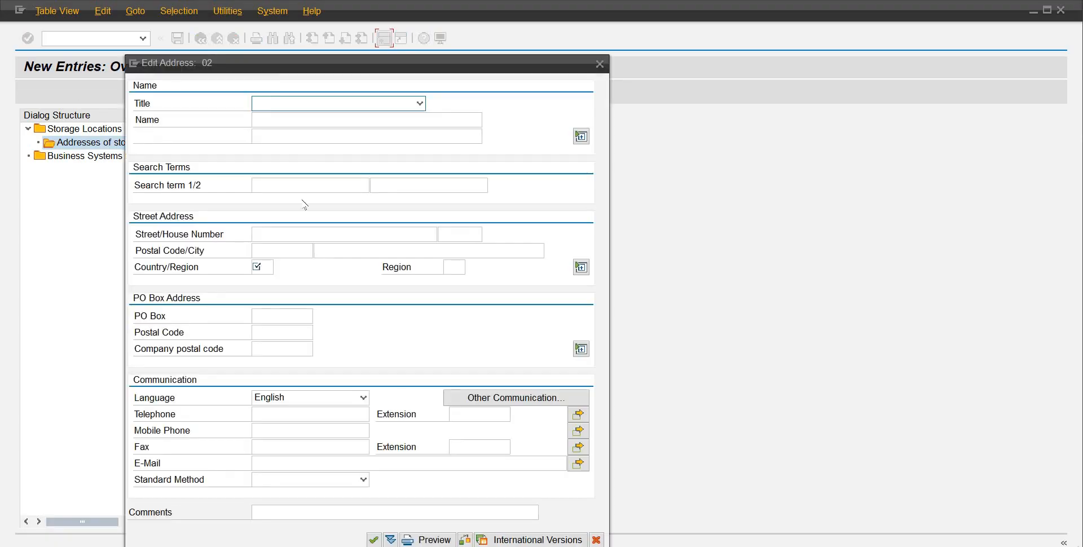
Step: Set the title to Company and the name to Riphah Beverages in SL02's address
click(318, 107)
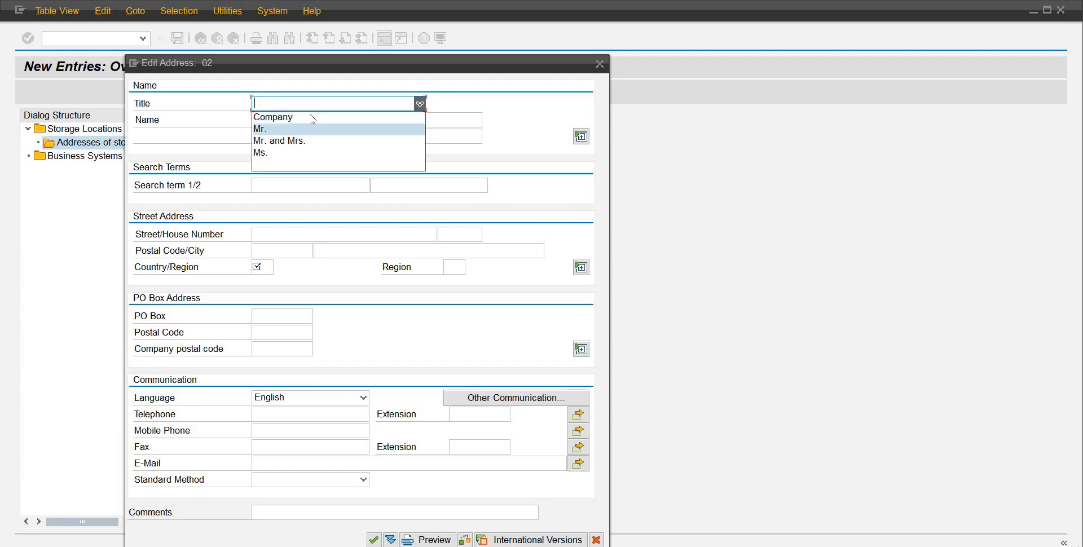
click(310, 117)
click(311, 116)
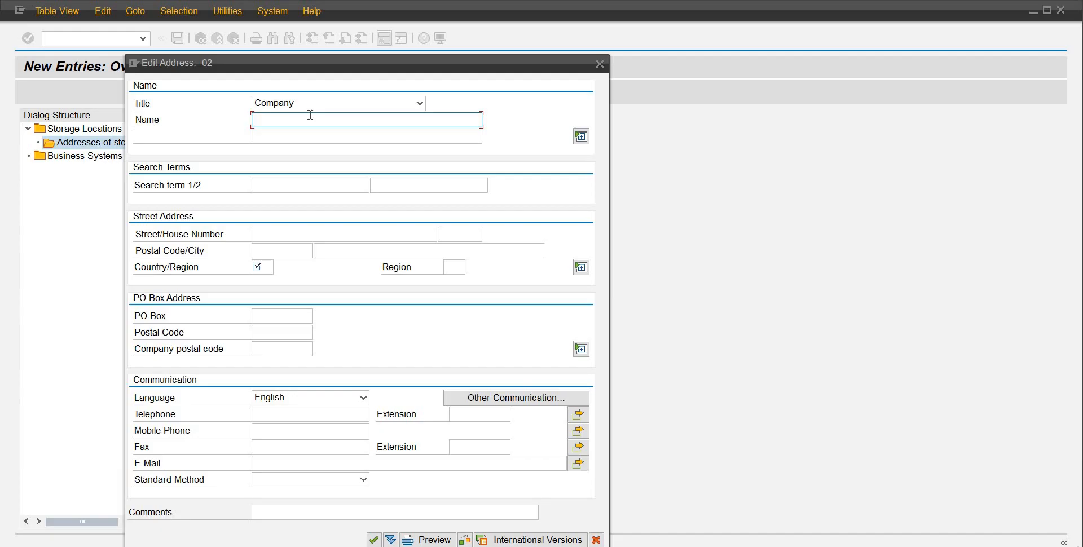
text(R)
key(Down)
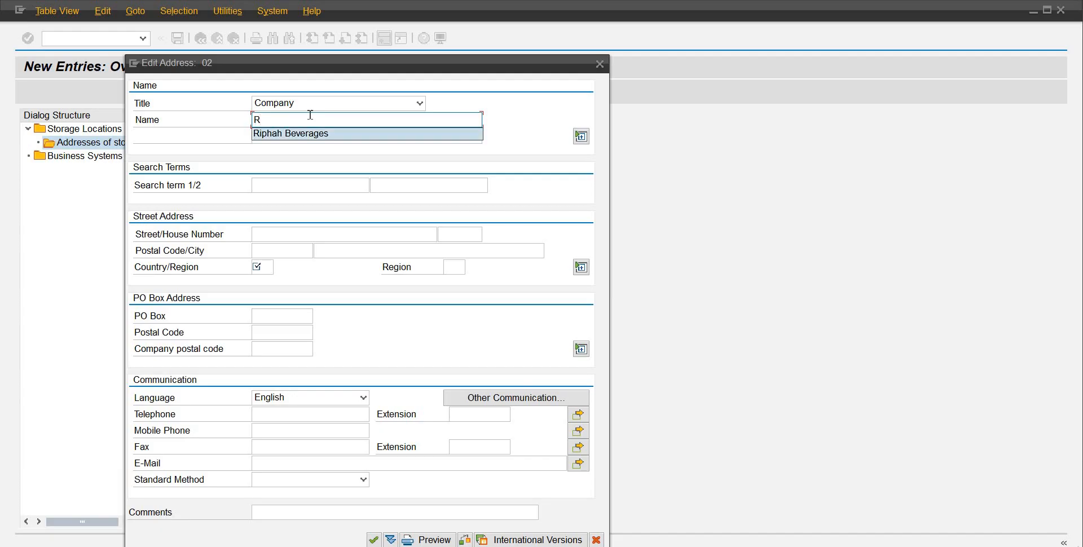
key(Return)
key(Tab)
key(Tab)
key(Tab)
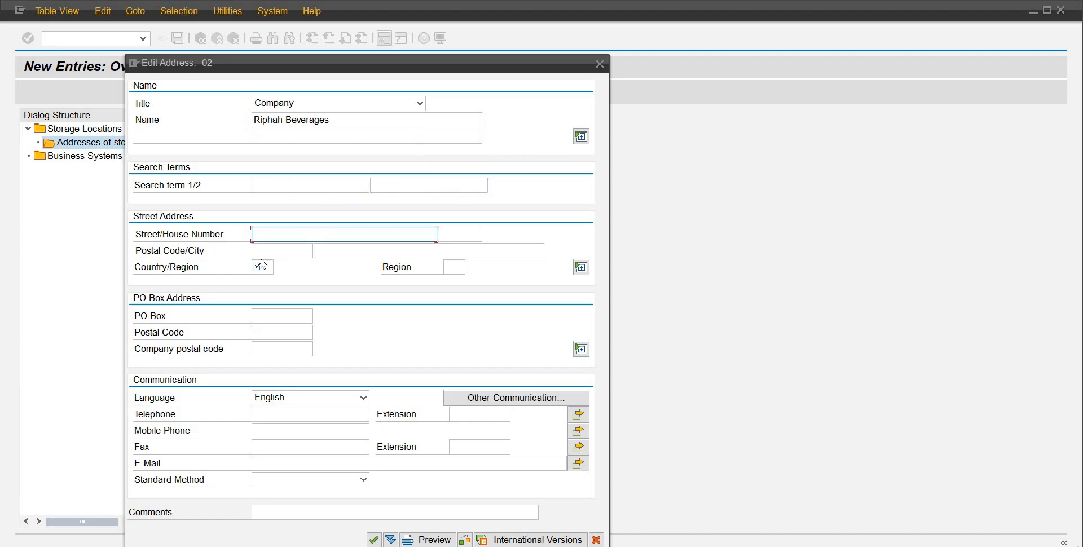
Step: Set the country of SL02's address to PK, accept the address, and return to the storage locations list
click(263, 268)
text(pk)
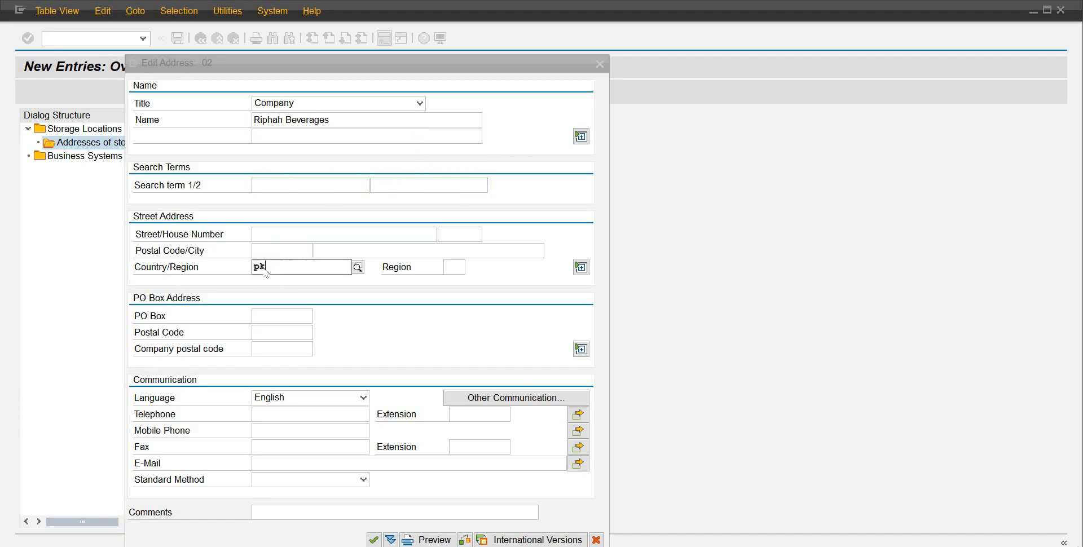
key(Return)
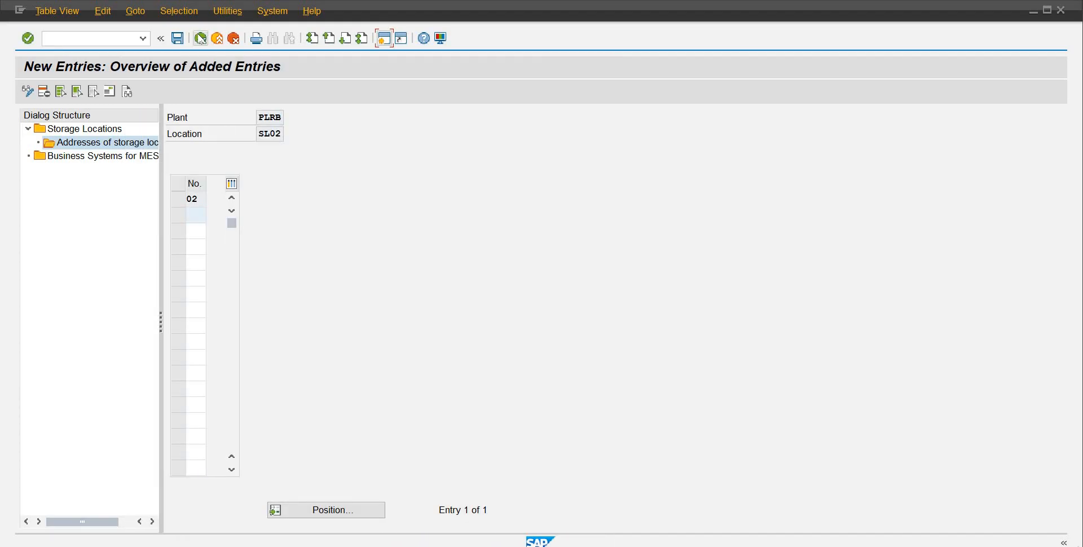
click(201, 40)
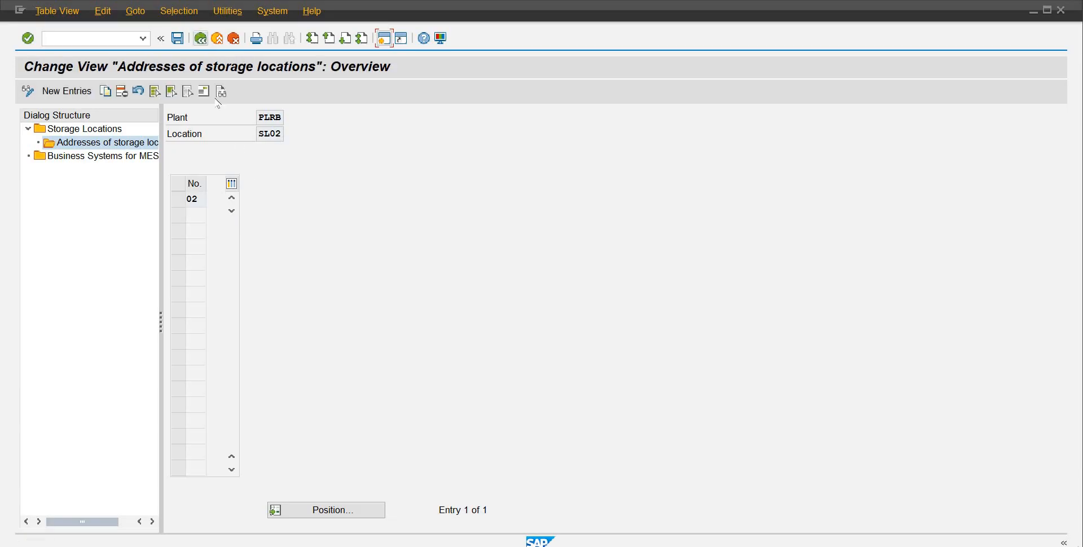
click(201, 38)
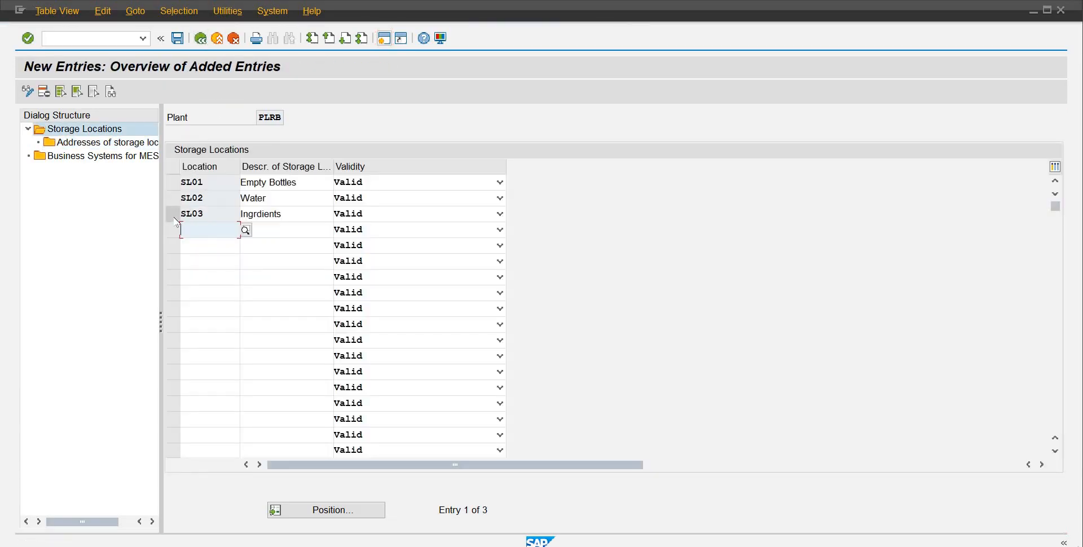
Step: Create a new address entry numbered 03 for storage location SL03
click(175, 219)
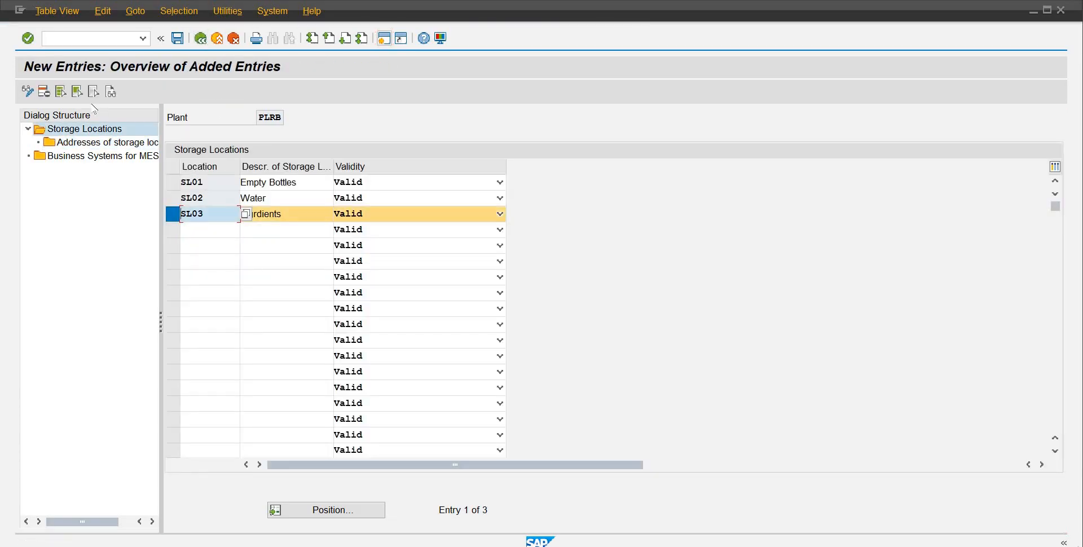
double_click(91, 143)
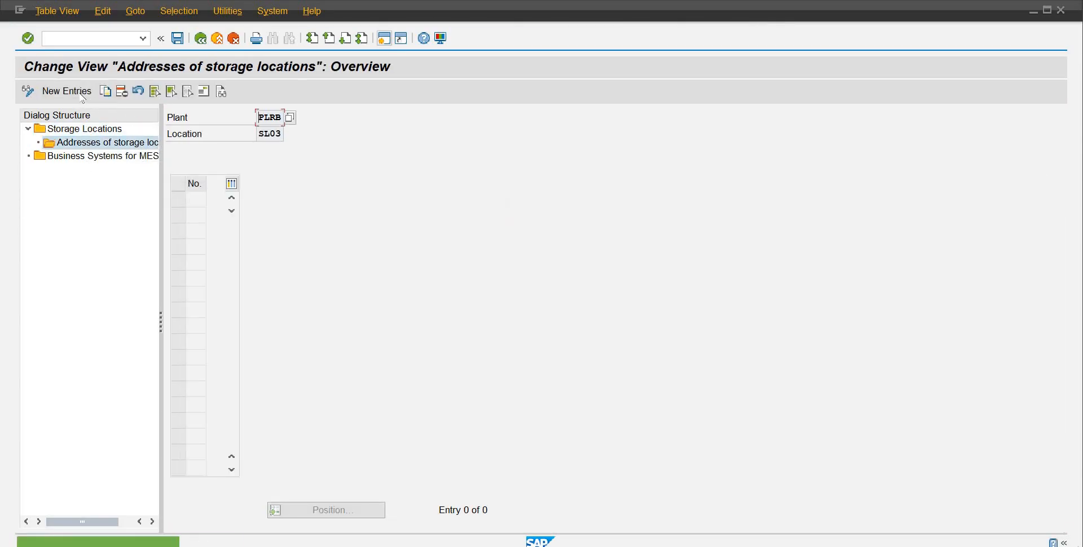
key(F5)
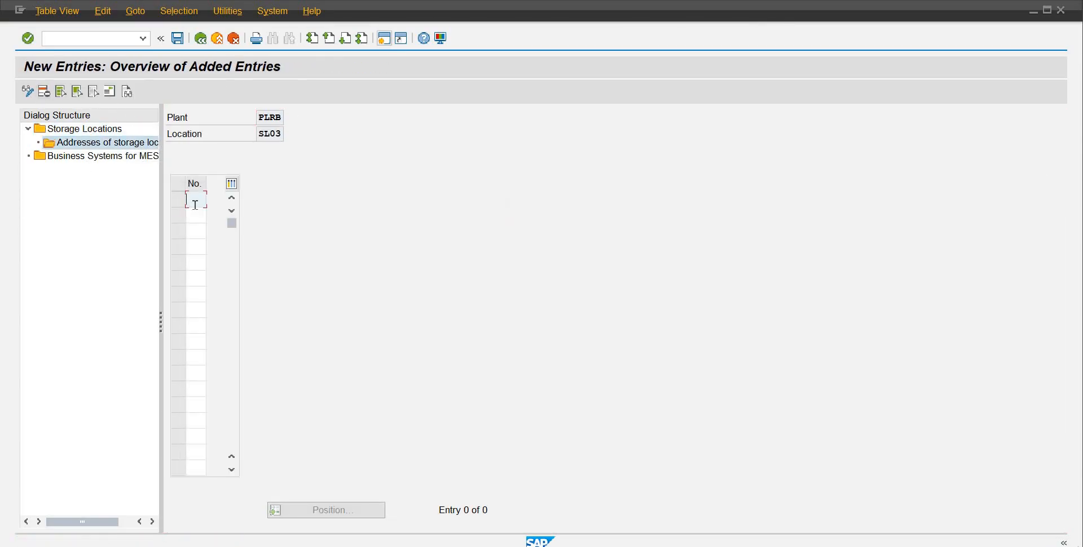
text(03)
key(Return)
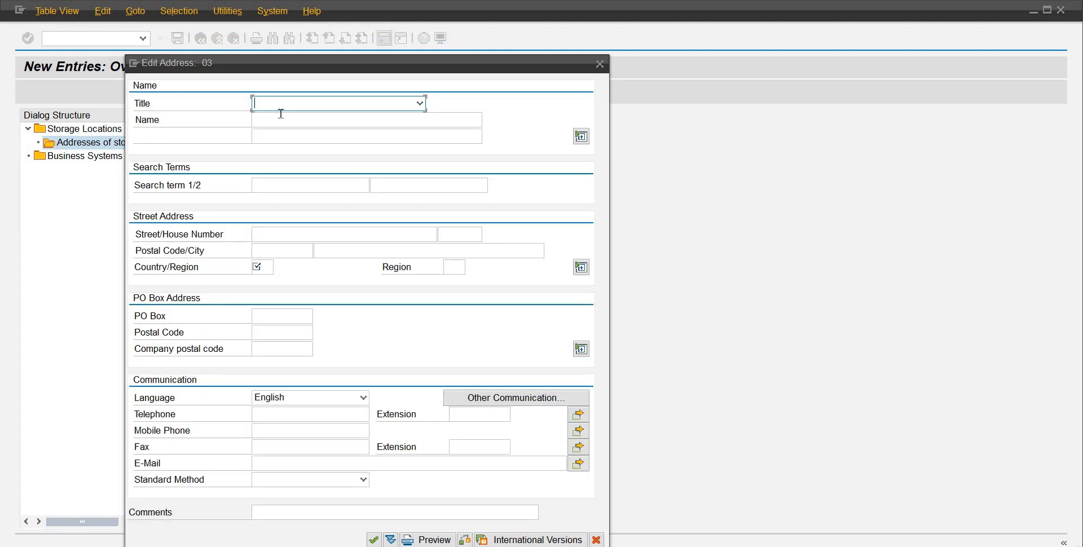
Step: Set the title to Company and the name to Riphah Beverages in SL03's address
key(c)
key(Tab)
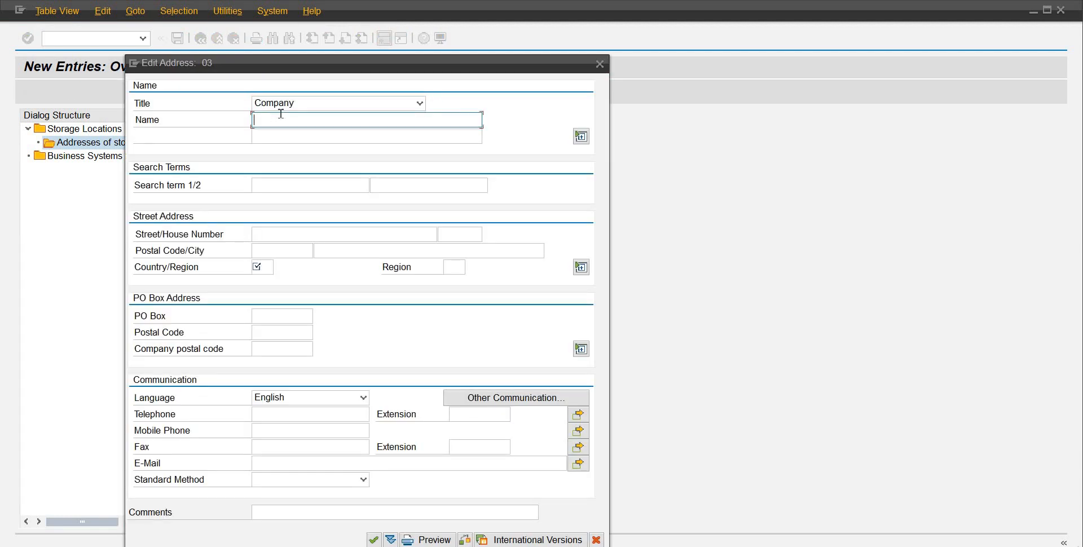
text(R)
key(Down)
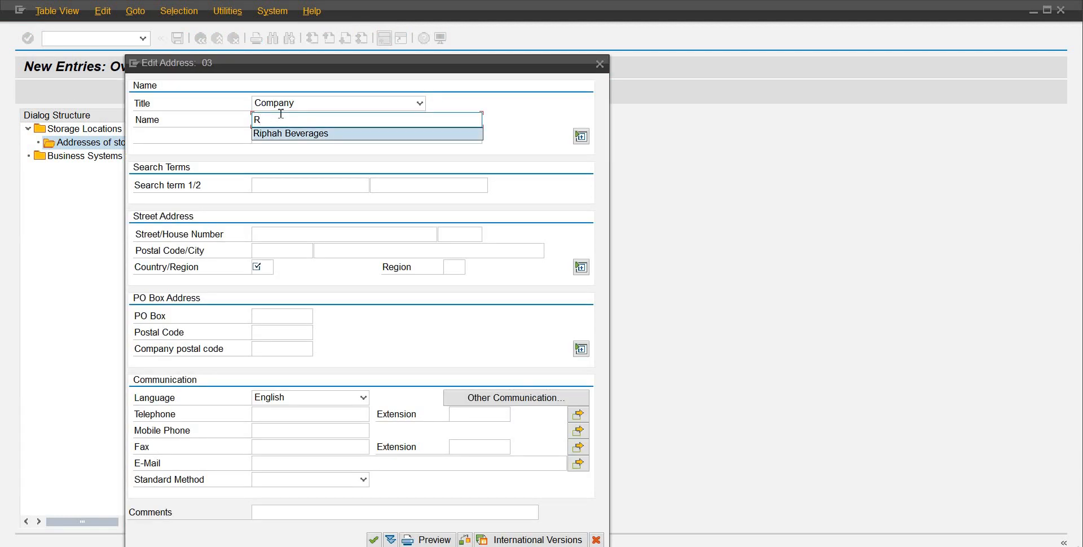
key(Tab)
Step: Set the country of SL03's address to PK and accept the address
key(Tab)
key(Tab)
key(Tab)
key(Tab)
key(Tab)
key(Tab)
key(Tab)
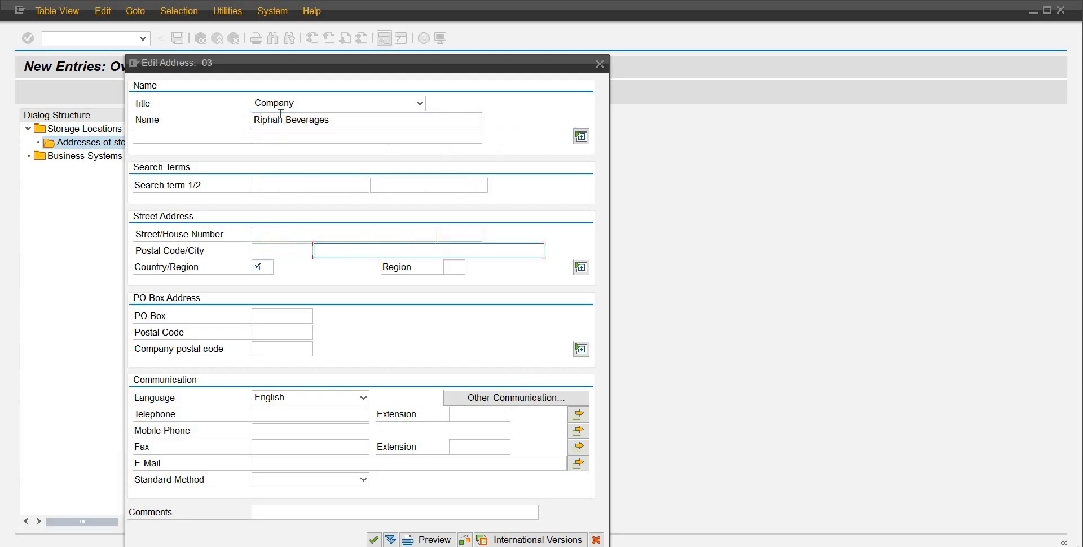
text(PK)
key(Return)
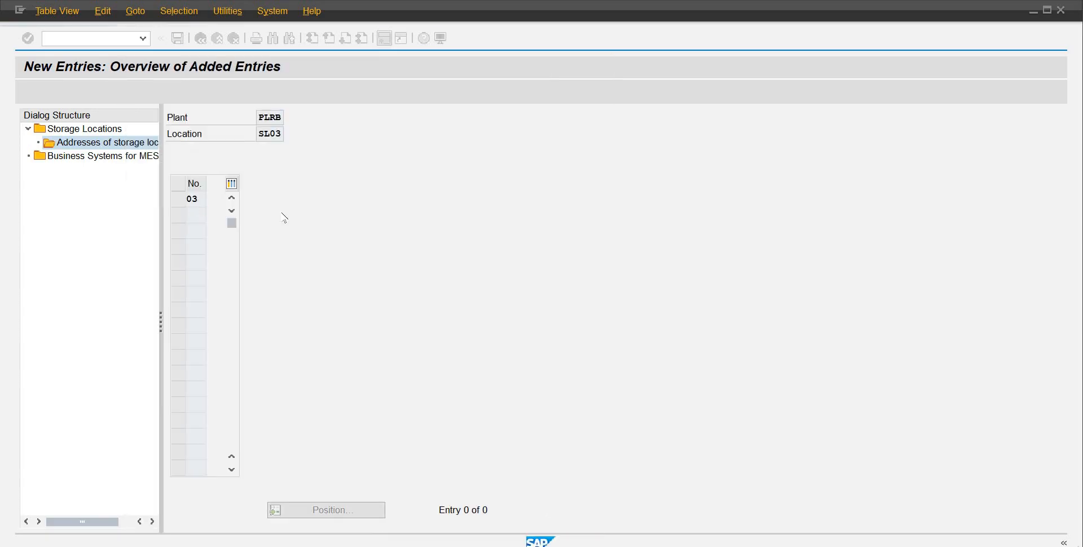
Step: Save the storage locations with their addresses and return to the implementation guide structure
click(178, 38)
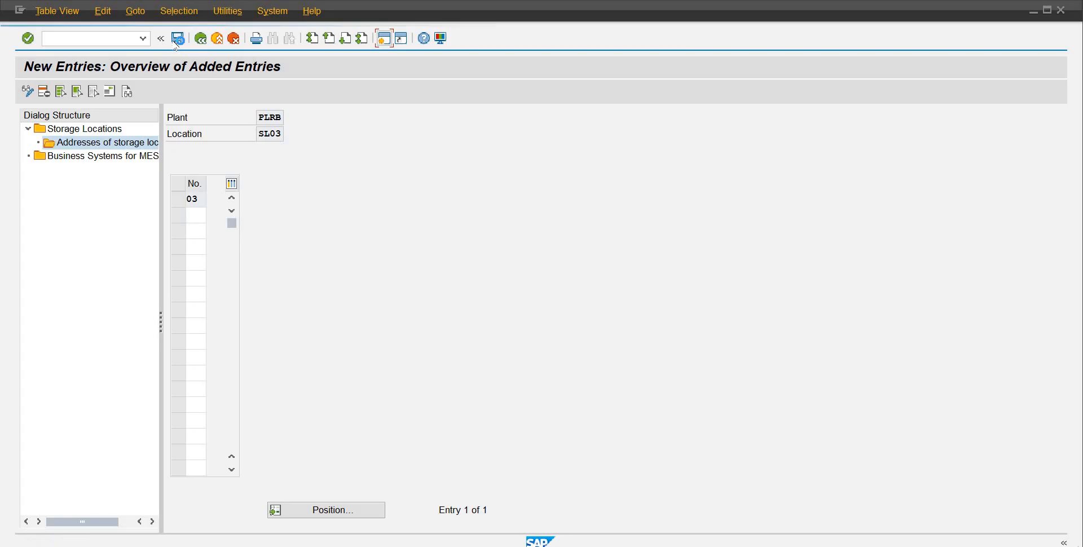
key(Return)
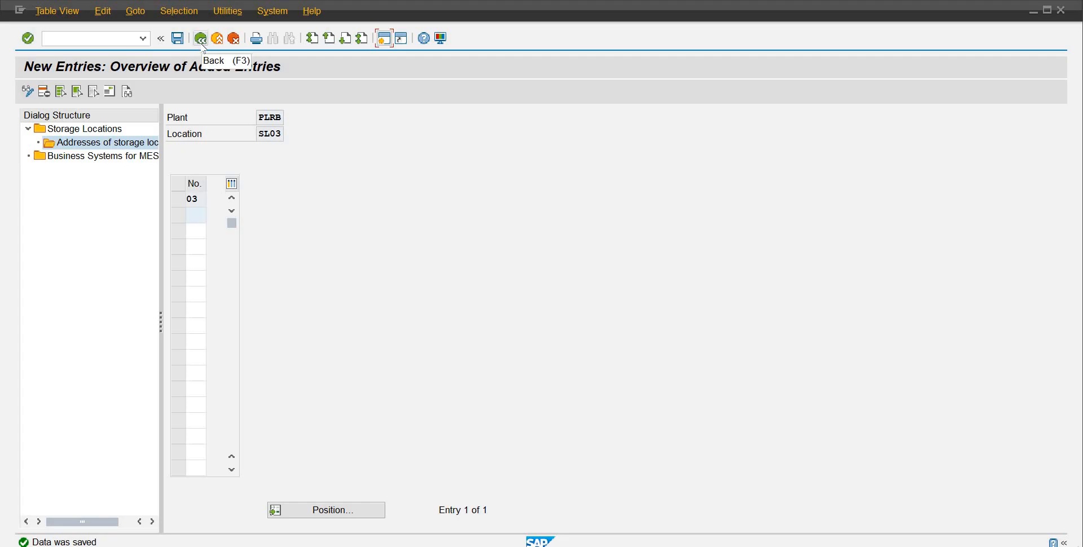
click(201, 38)
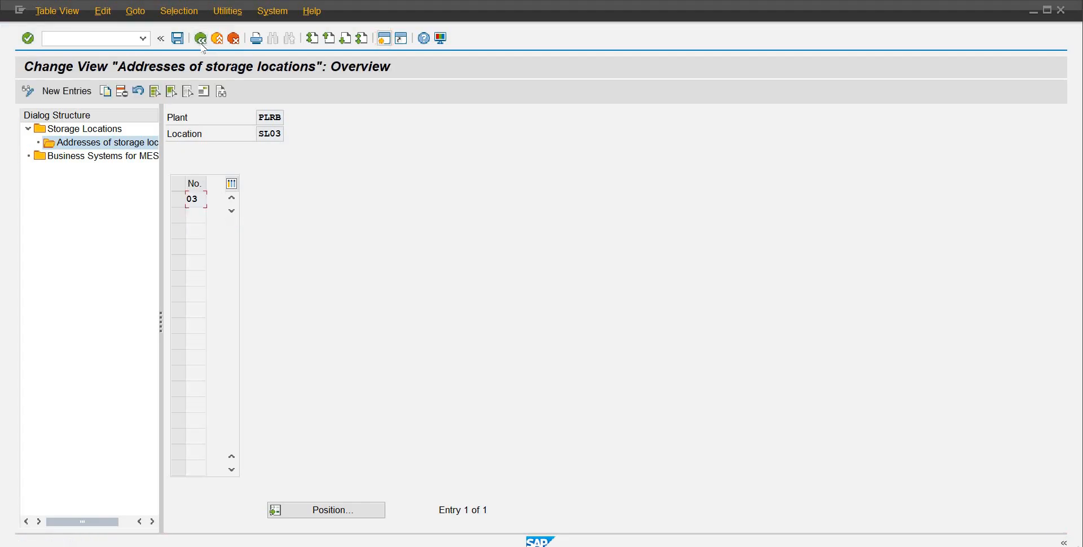
click(201, 38)
click(201, 38)
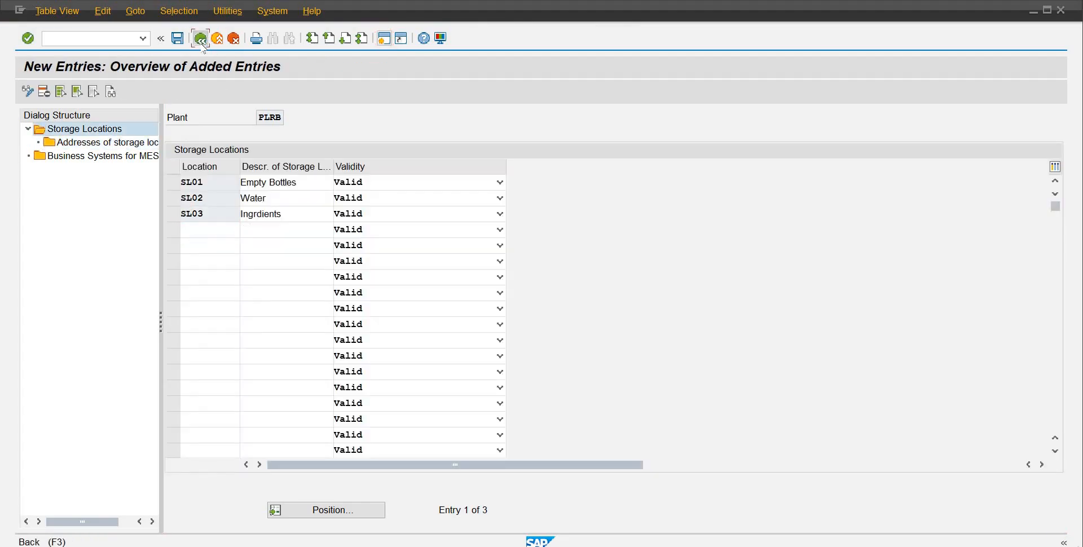
click(201, 39)
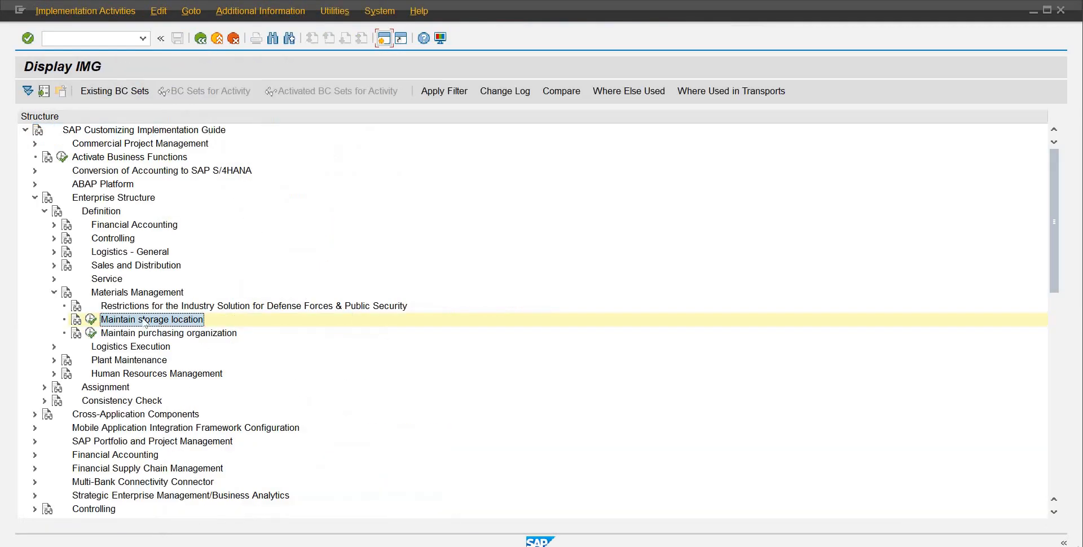
Step: Create purchasing organization PORB with the description RB10 and save it under the proposed customizing request
click(89, 333)
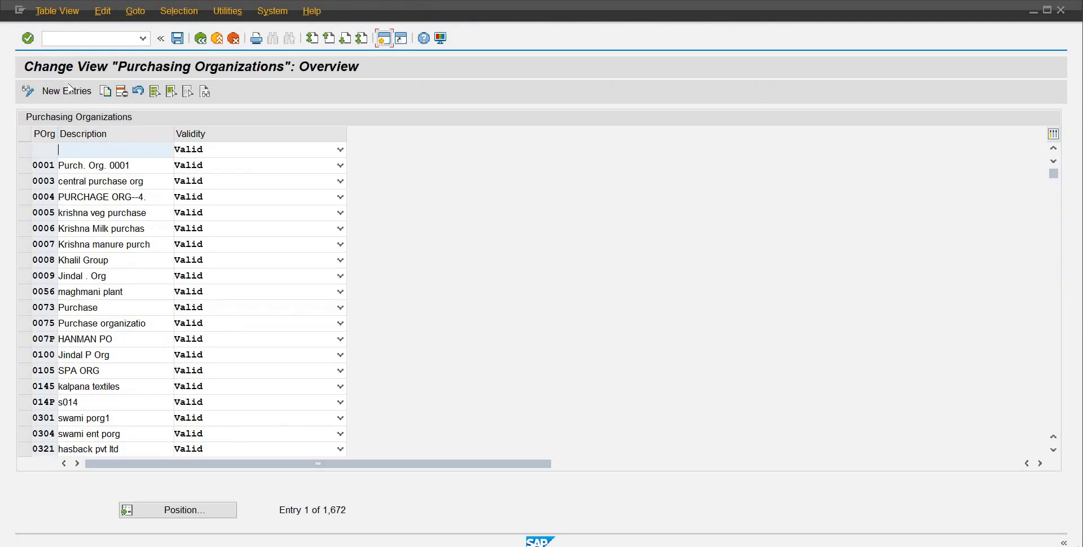
click(67, 91)
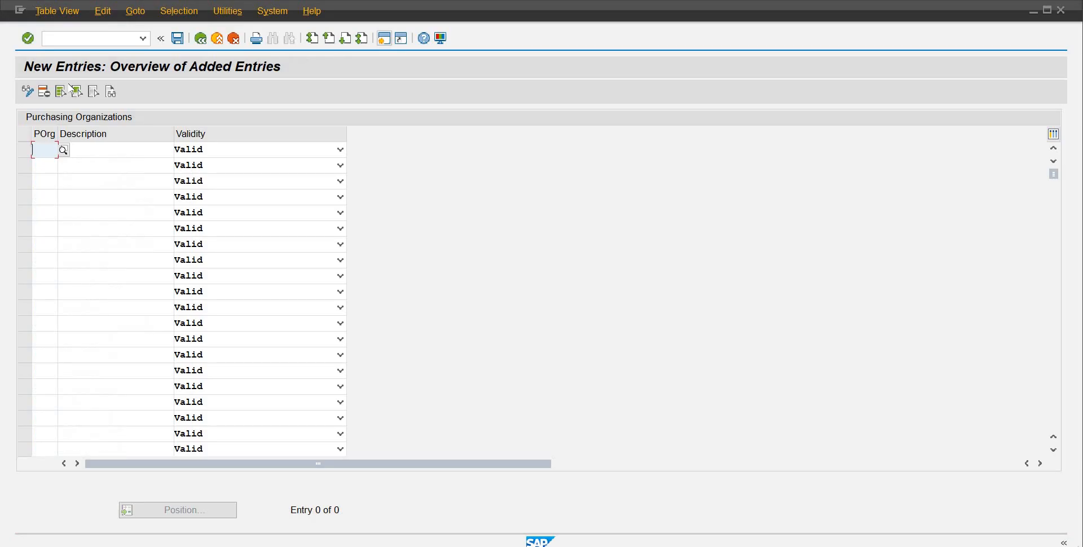
key(Caps_Lock)
text(PORB)
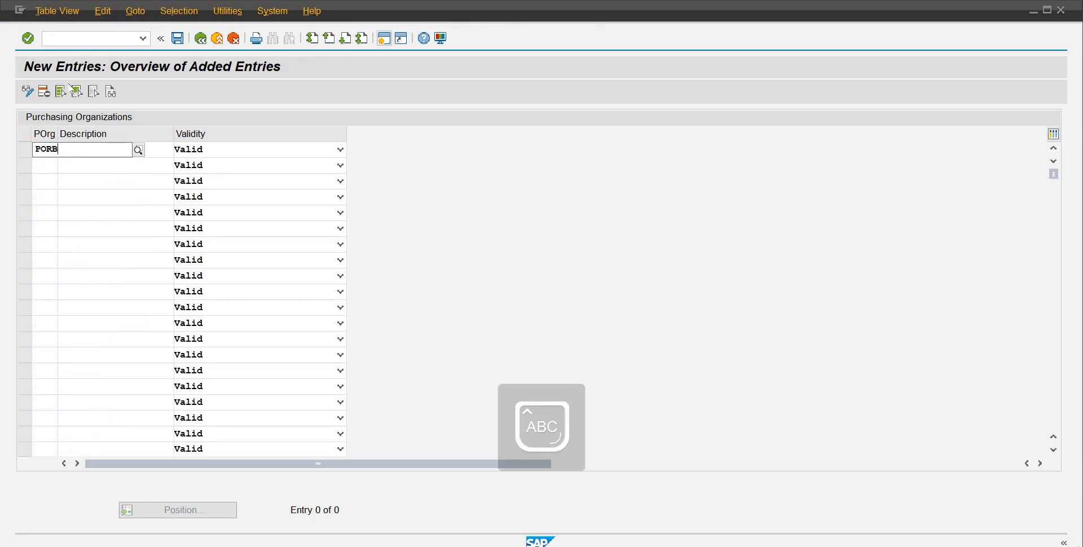
key(Tab)
key(Caps_Lock)
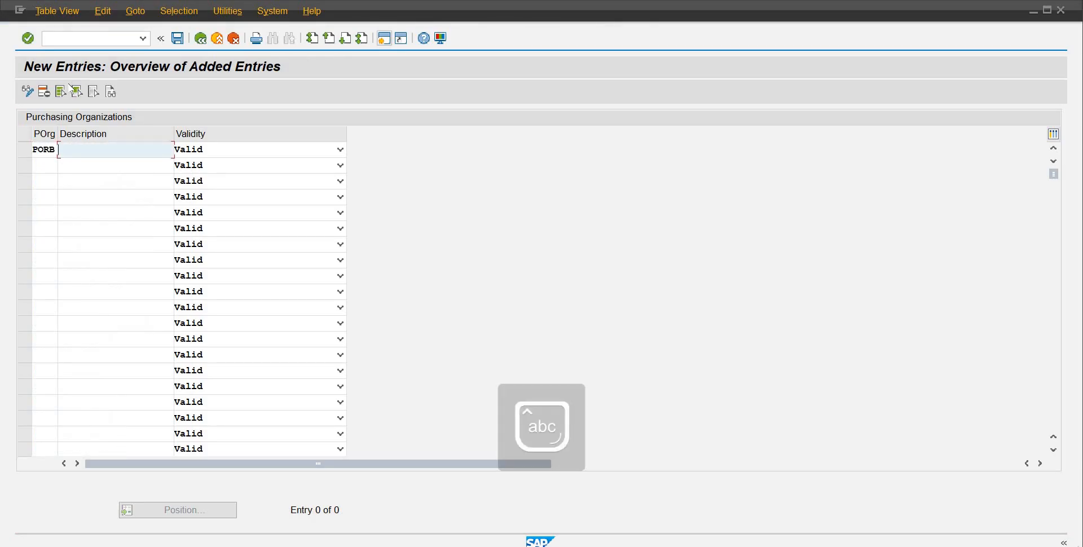
text(RB10)
key(Return)
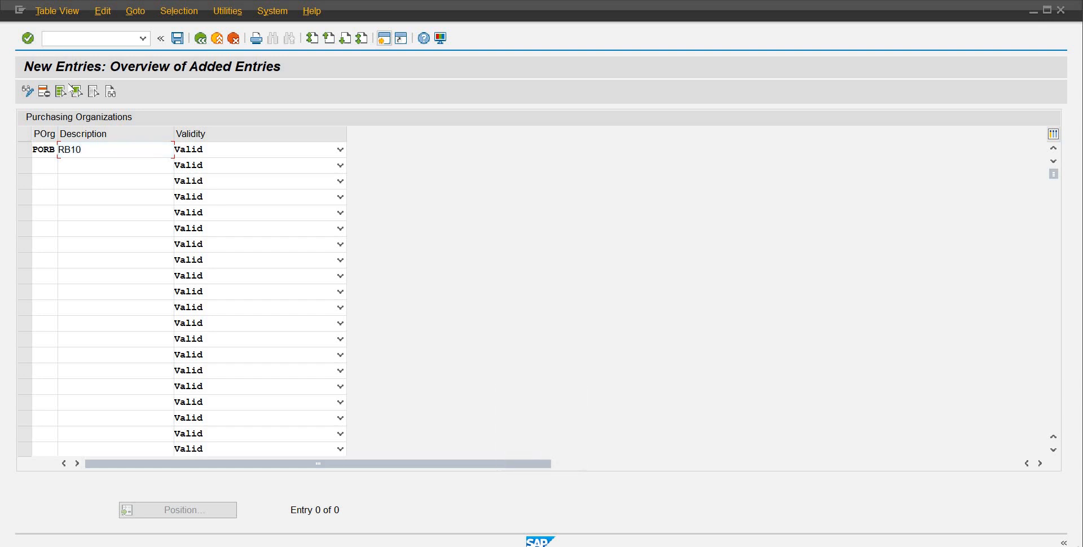
click(179, 40)
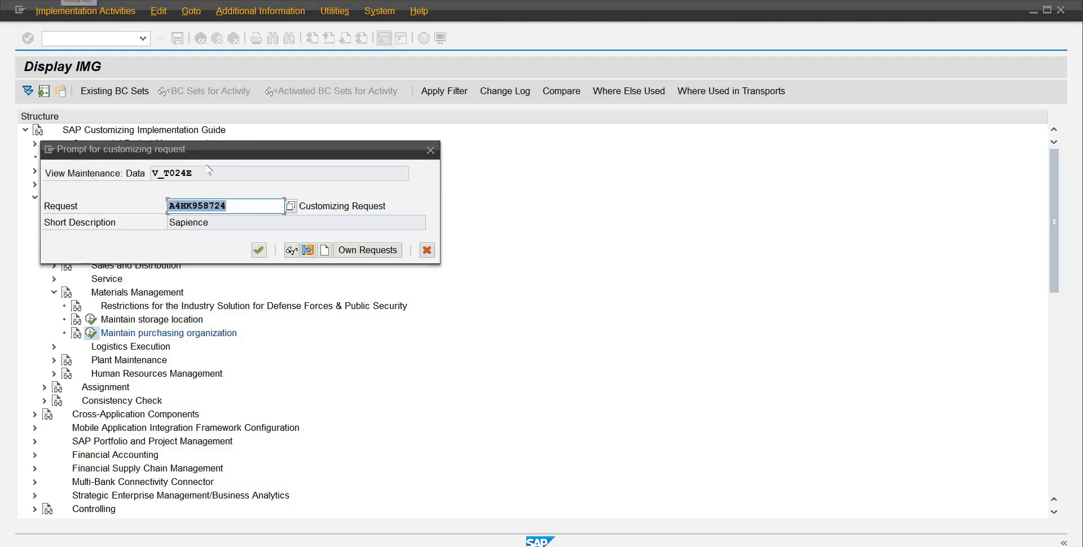
click(259, 251)
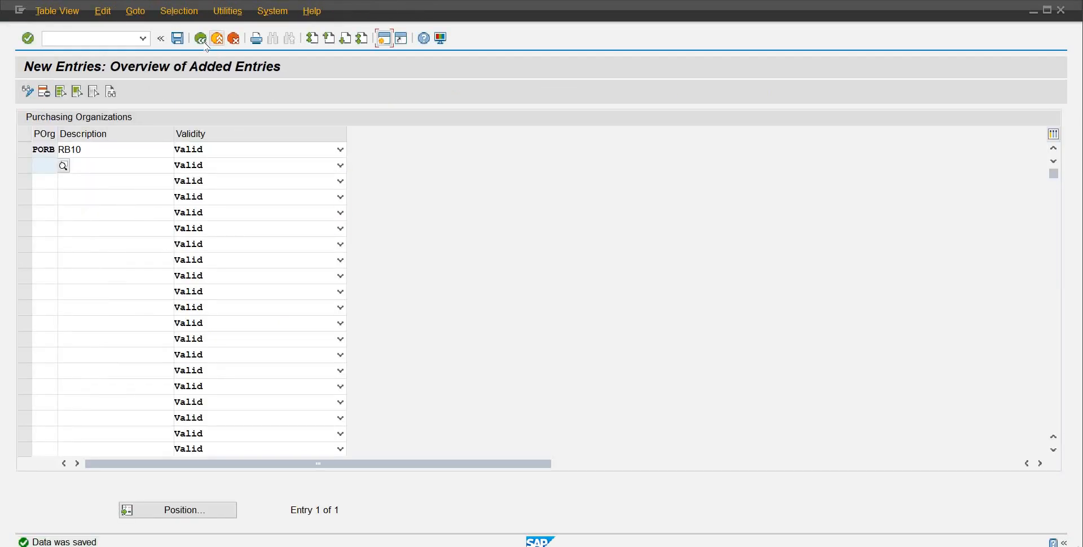
Step: Return to the implementation guide structure and collapse the Materials Management node under Definition
click(205, 43)
click(205, 43)
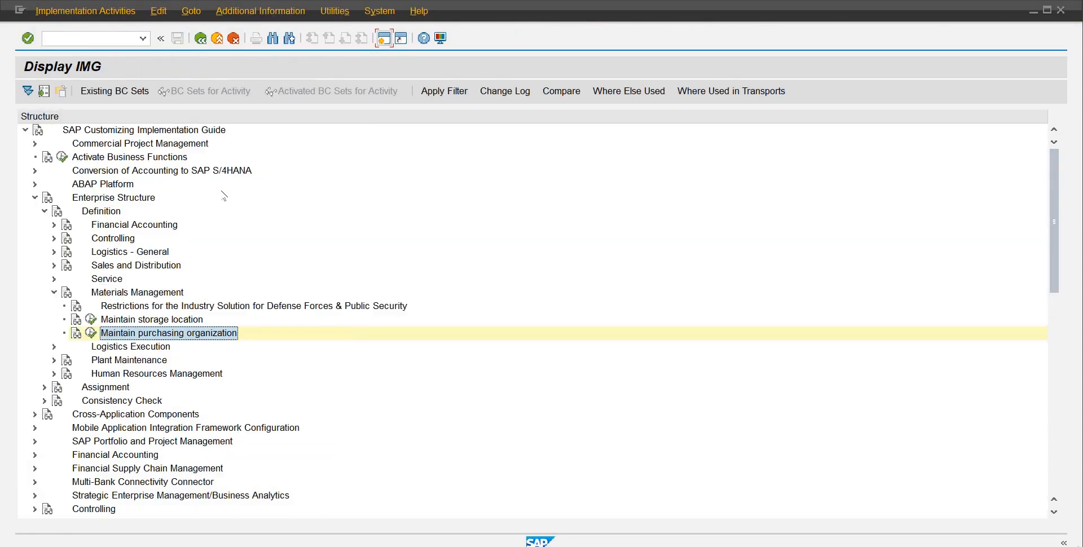
click(120, 293)
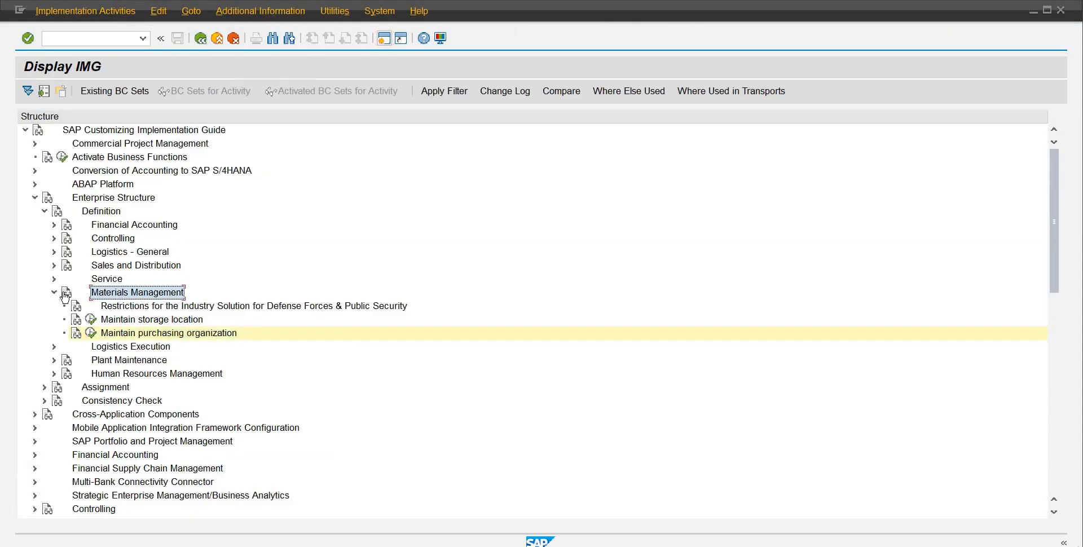
click(54, 292)
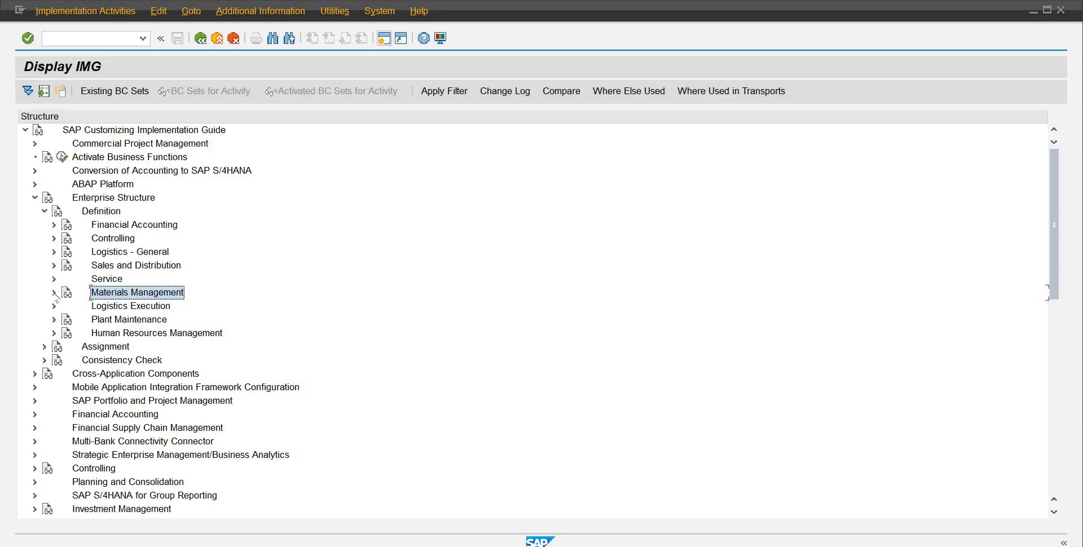
Step: Expand Human Resources Management under Definition and open the Personnel areas maintenance activity
click(118, 310)
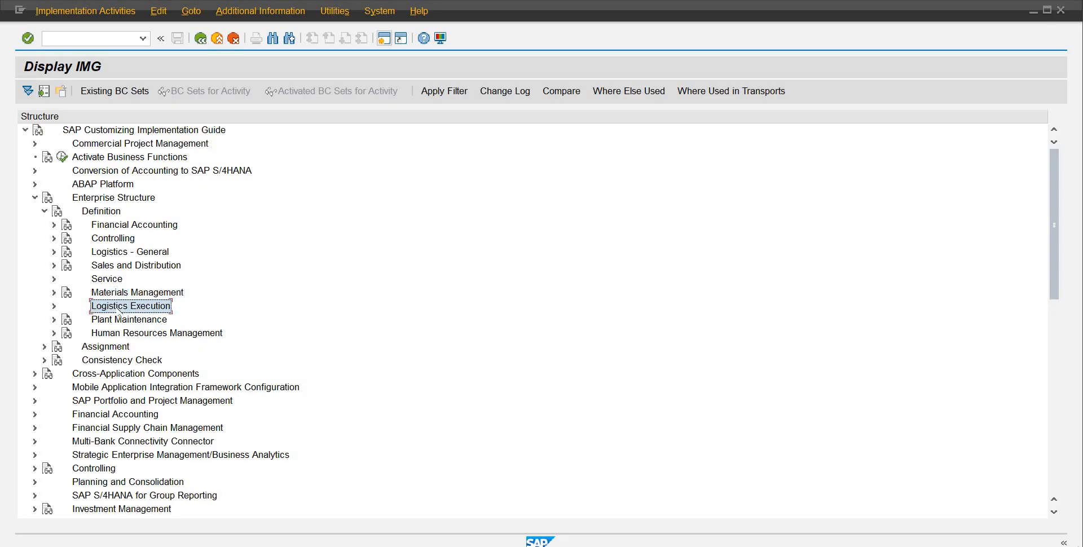
click(114, 322)
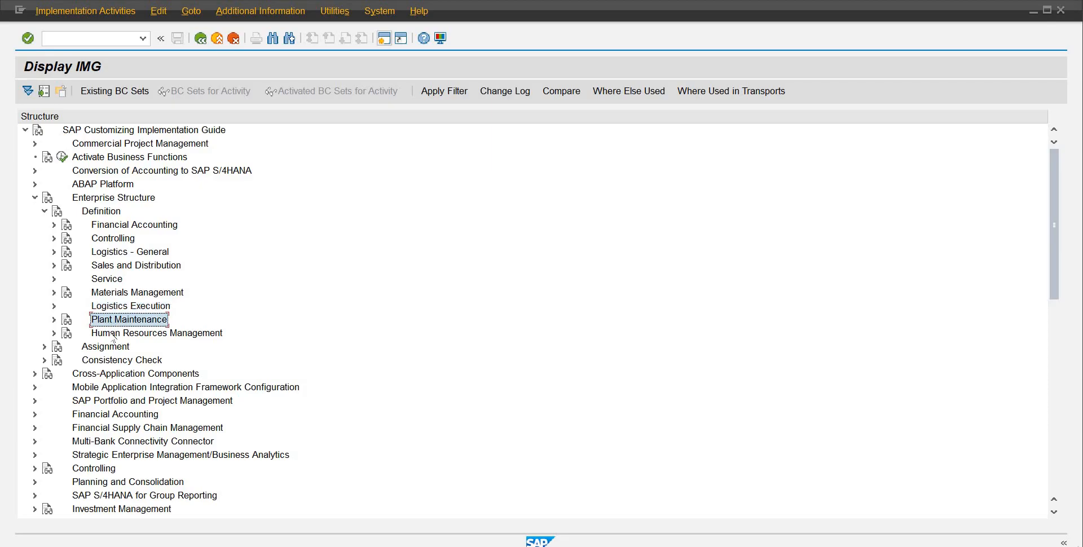
click(114, 334)
click(54, 333)
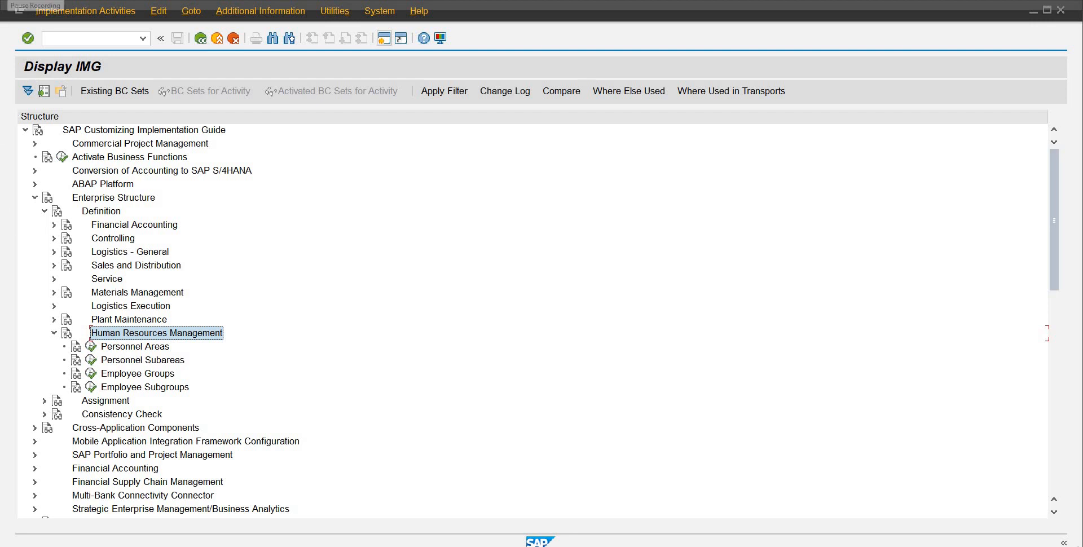
click(35, 4)
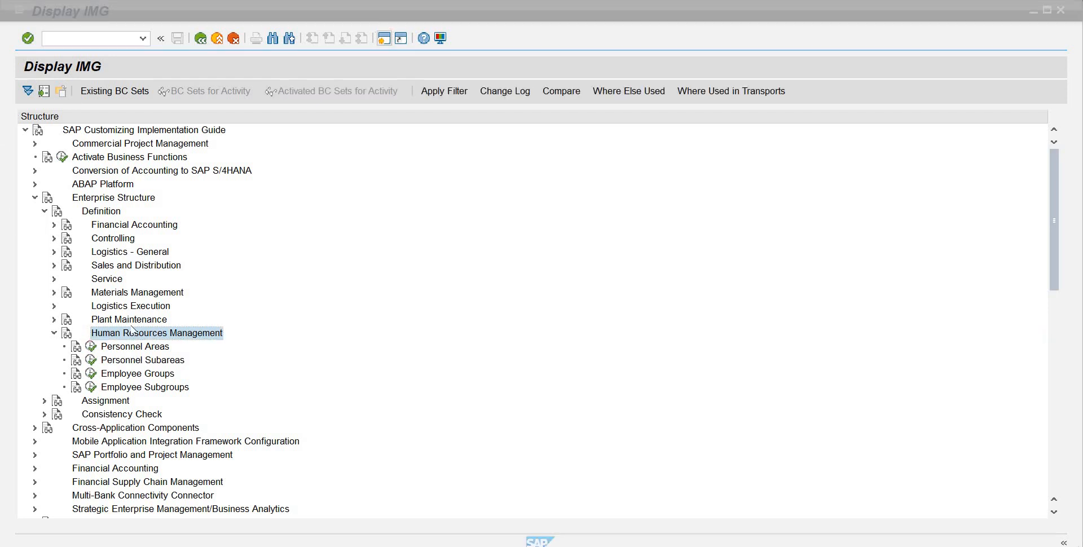
click(91, 348)
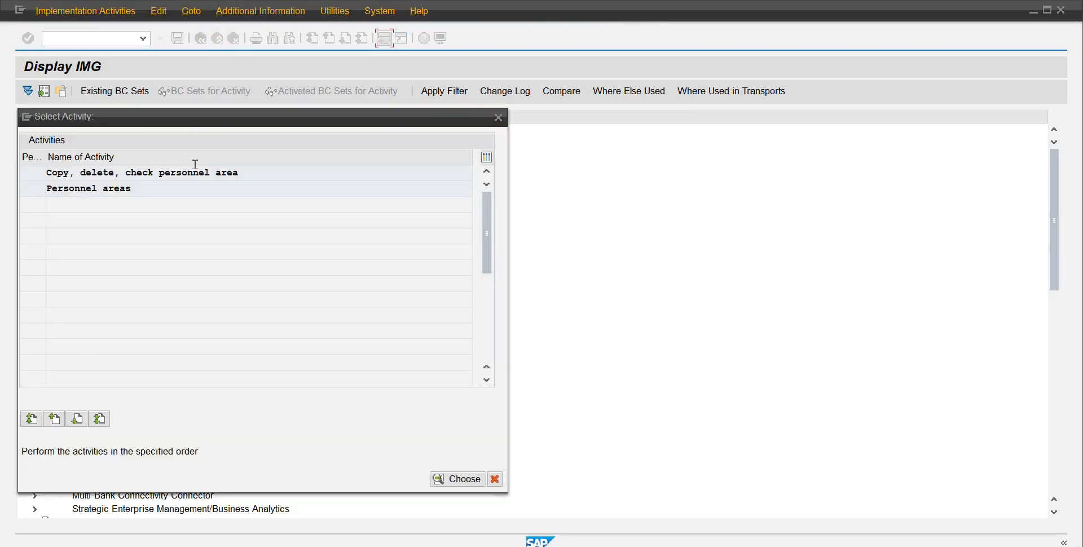
click(106, 193)
double_click(105, 190)
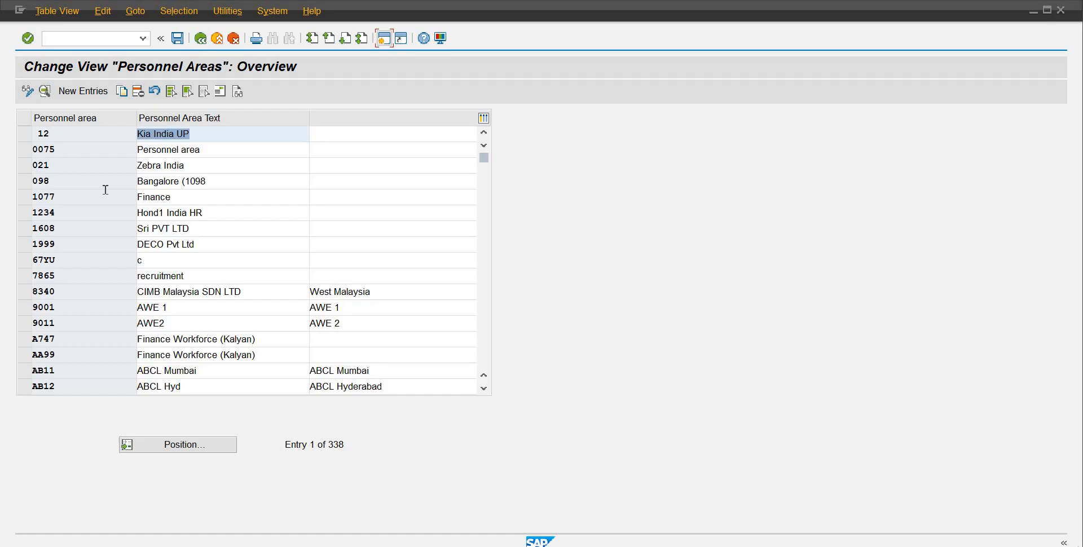
Step: Create a new personnel area entry with the code PARB and the text Gulberg Green
click(89, 95)
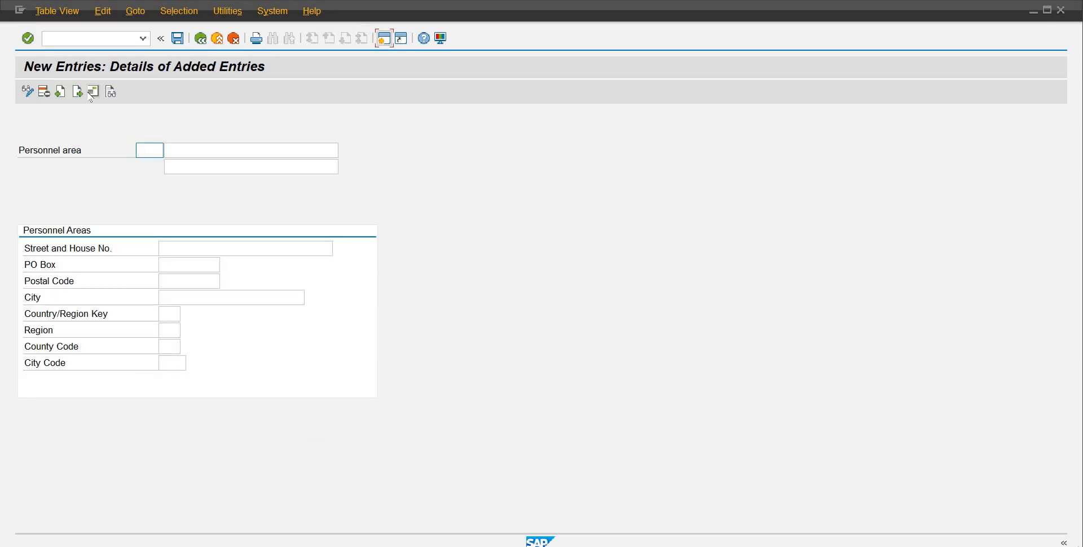
key(Caps_Lock)
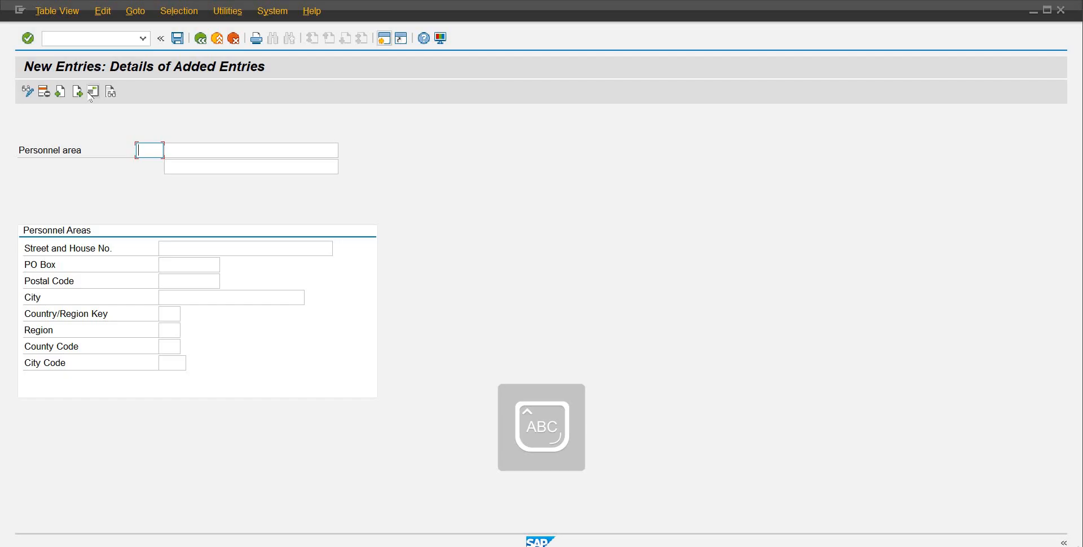
text(PARB)
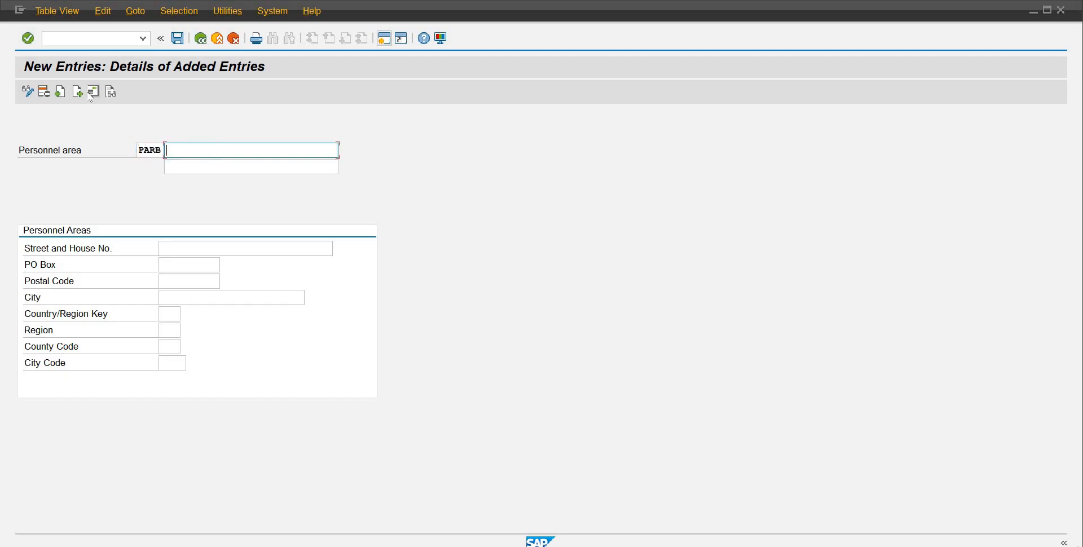
key(Caps_Lock)
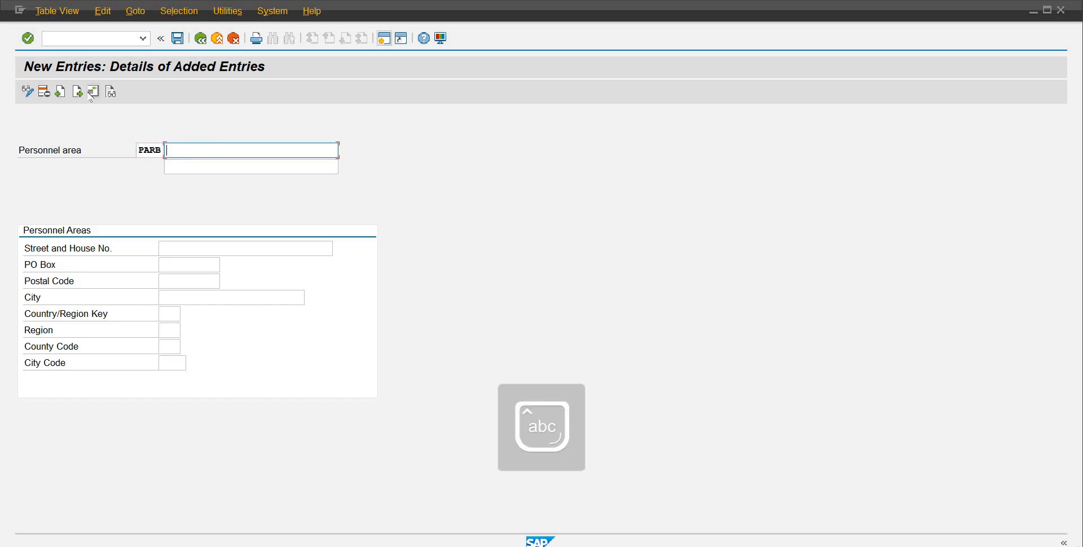
text(Gulb)
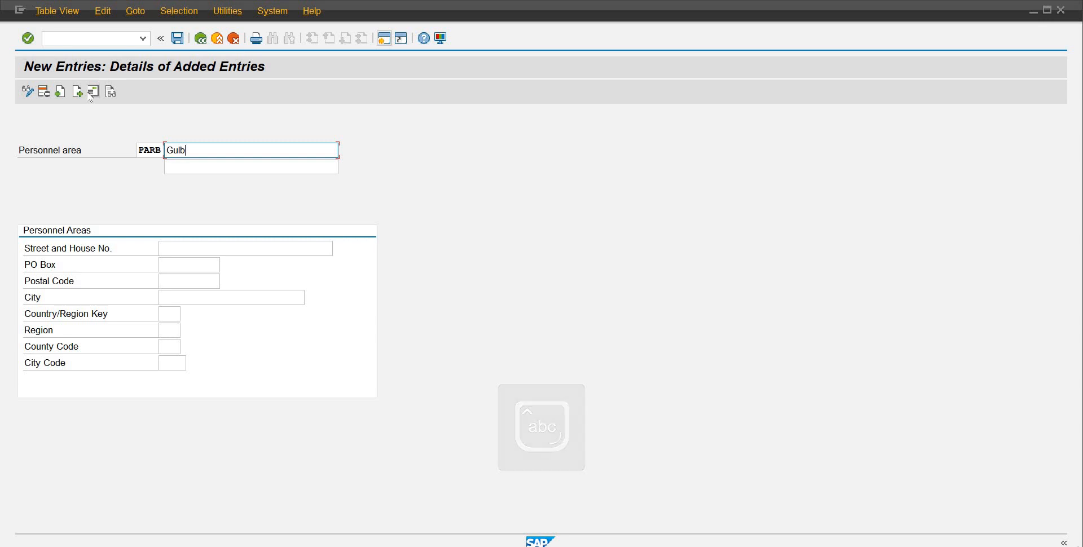
text(erg)
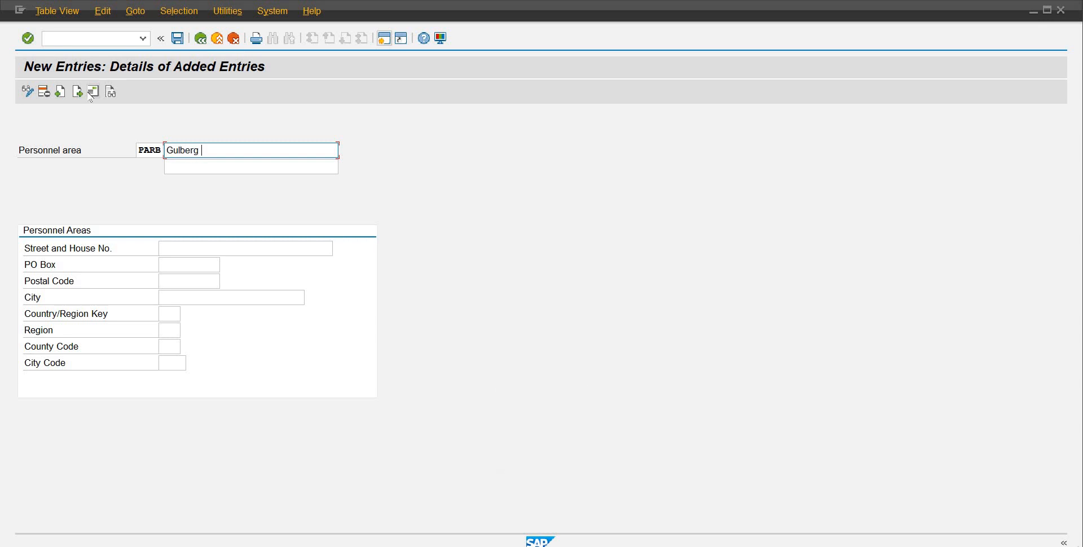
text( Green)
key(Tab)
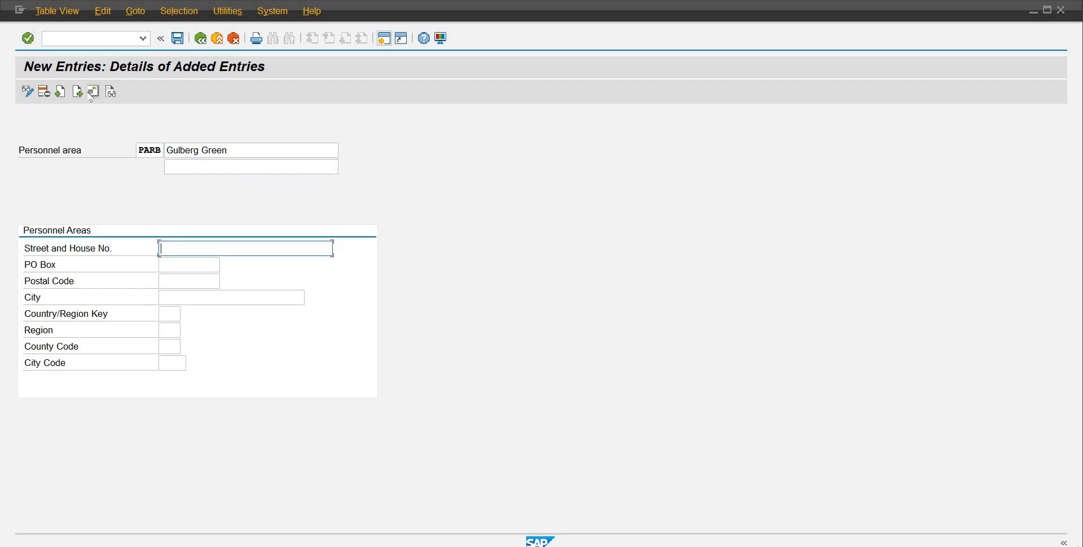
Step: Save the new personnel area and fill its address with the title Company and the name Riphah Beverages
click(179, 38)
click(305, 104)
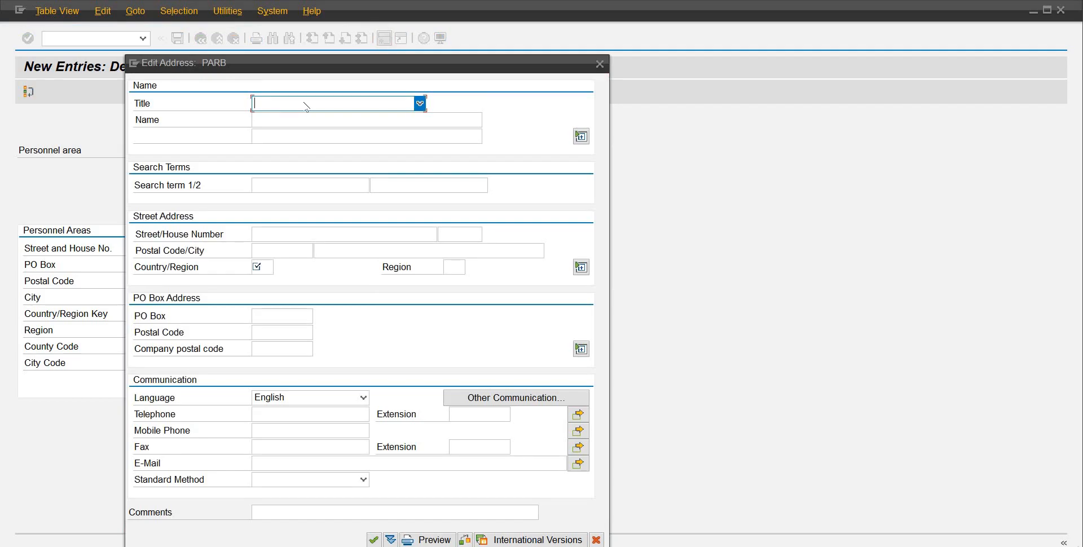
click(299, 117)
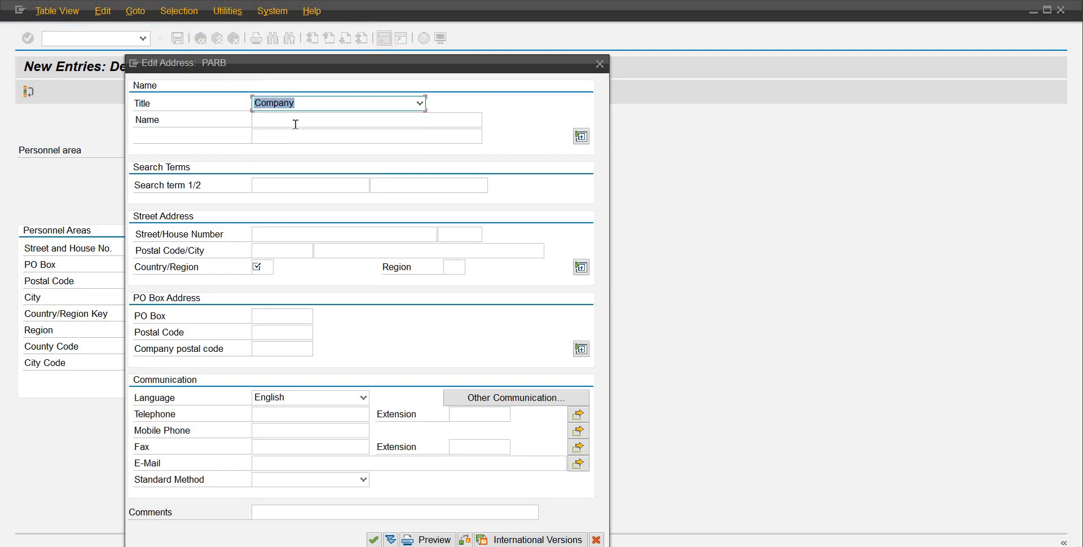
click(295, 124)
text(R)
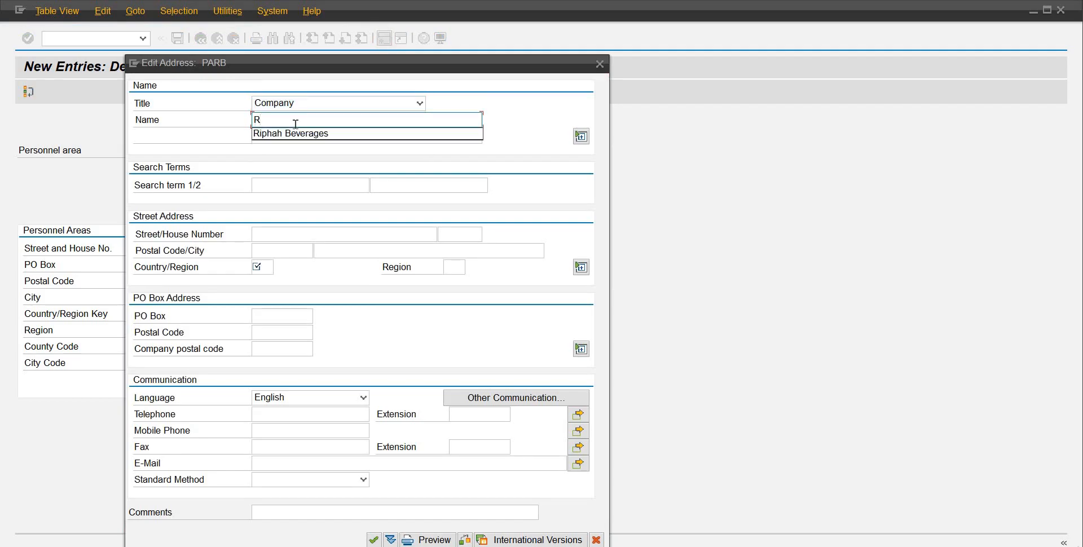
key(Down)
key(Return)
Step: Set the country of PARB's address to PK and save the personnel area under the proposed customizing request
key(Tab)
key(Tab)
key(Tab)
key(Tab)
key(Tab)
key(Tab)
key(Tab)
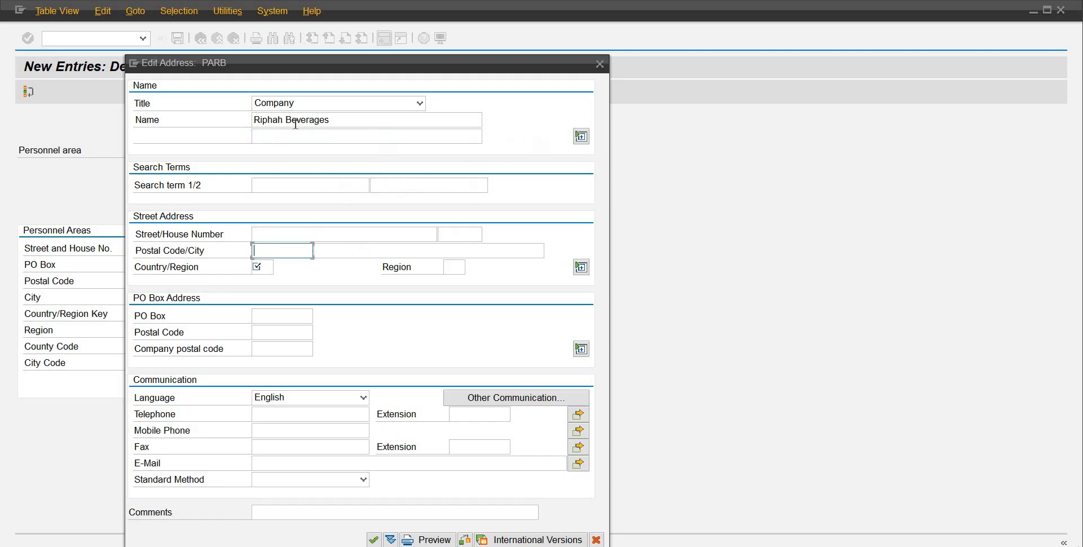
key(Tab)
text(pk)
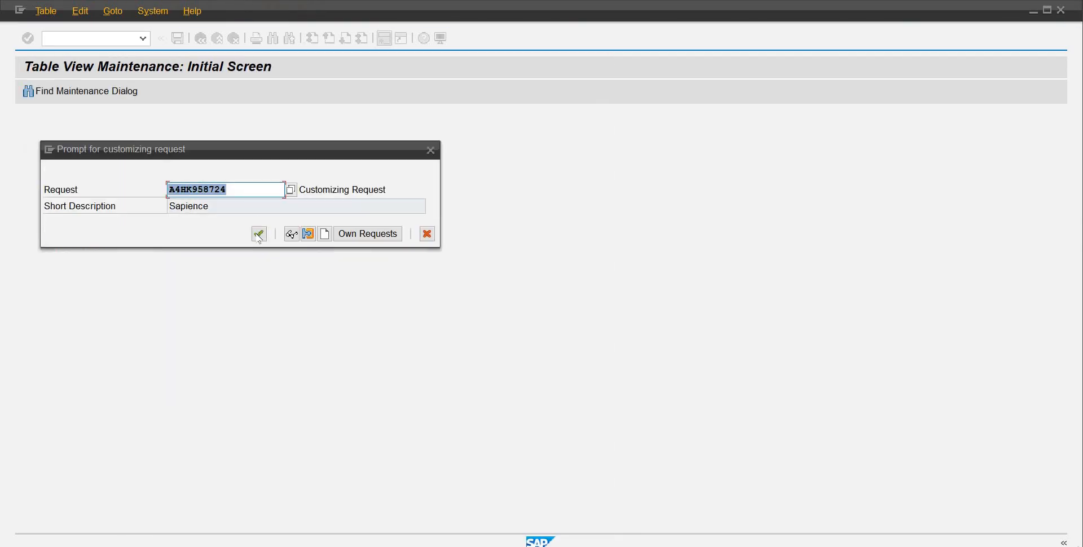
click(257, 234)
click(259, 235)
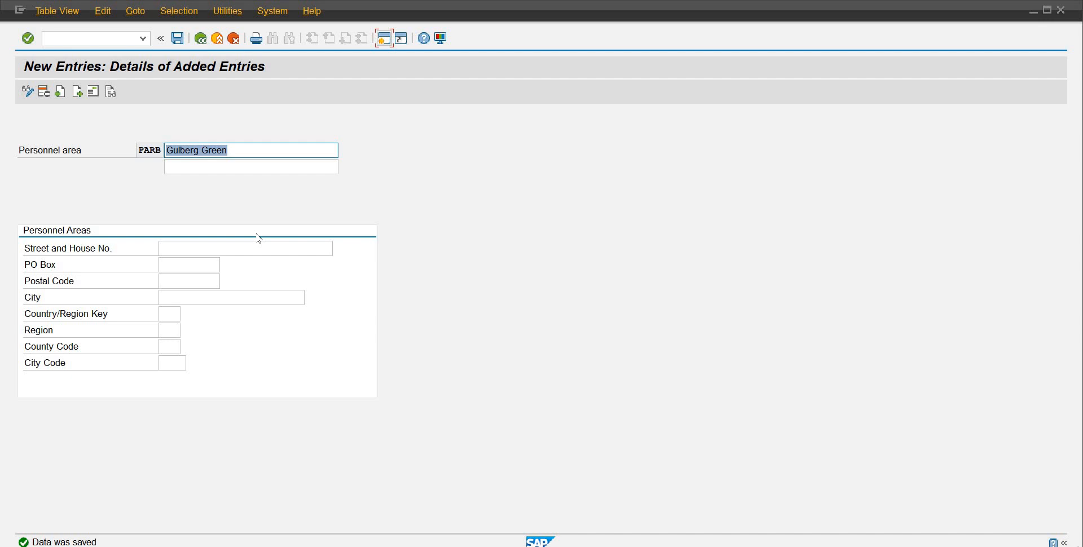
Step: Change the text of personnel area PARB to Islamabad in its details, save, and return to the overview
click(203, 41)
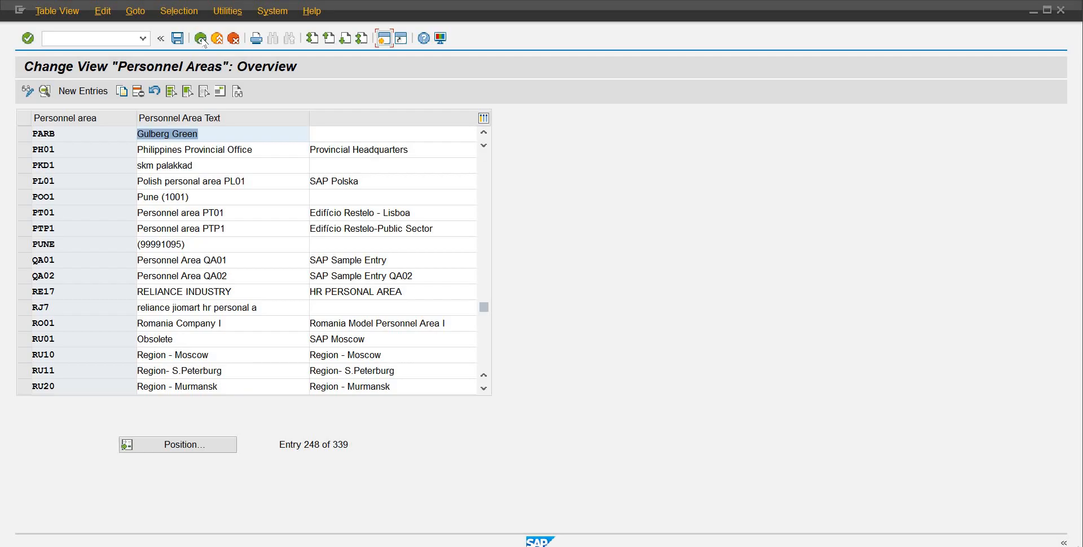
double_click(192, 132)
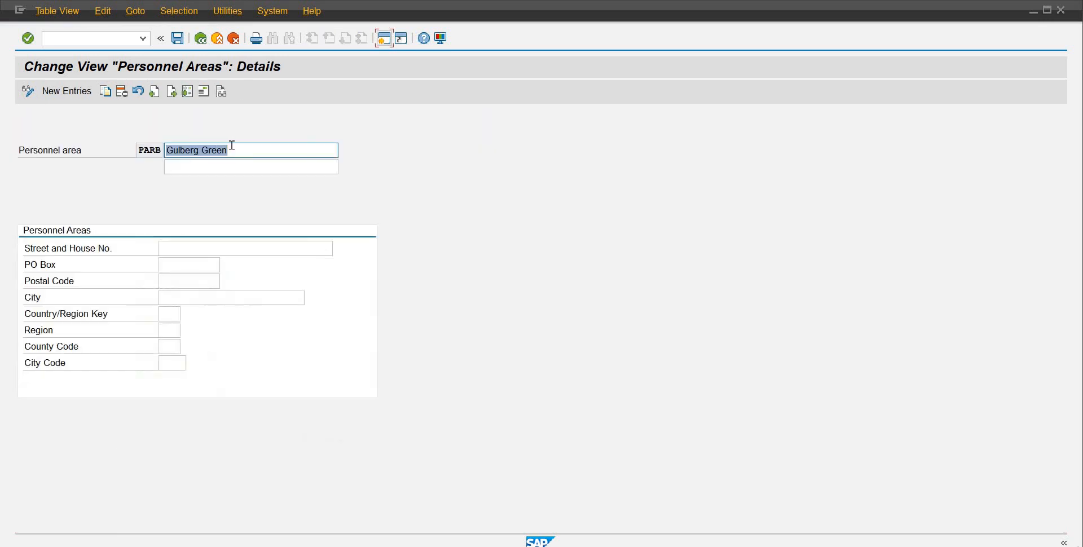
text(Is)
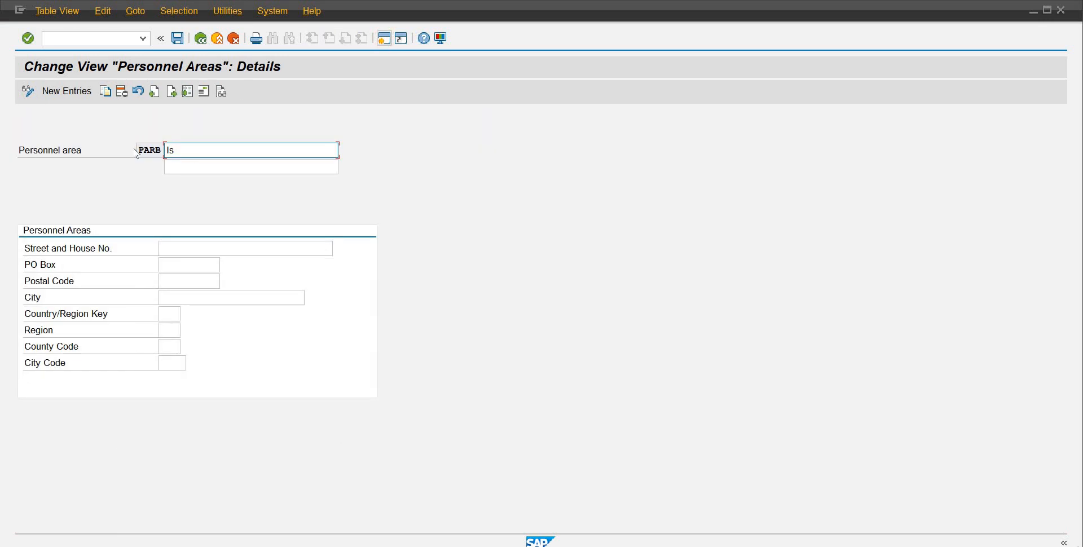
text(lamabad)
key(Return)
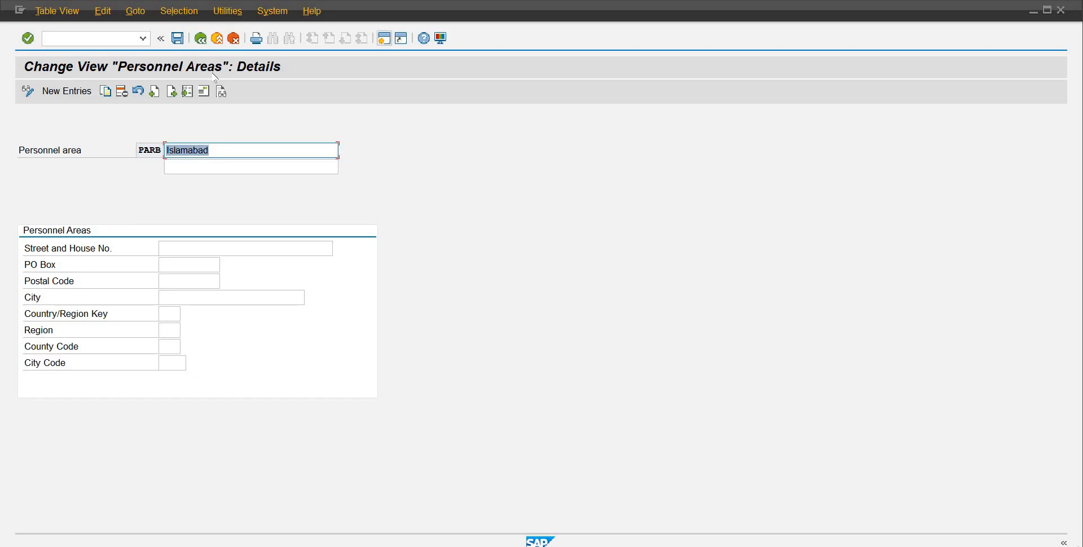
click(181, 40)
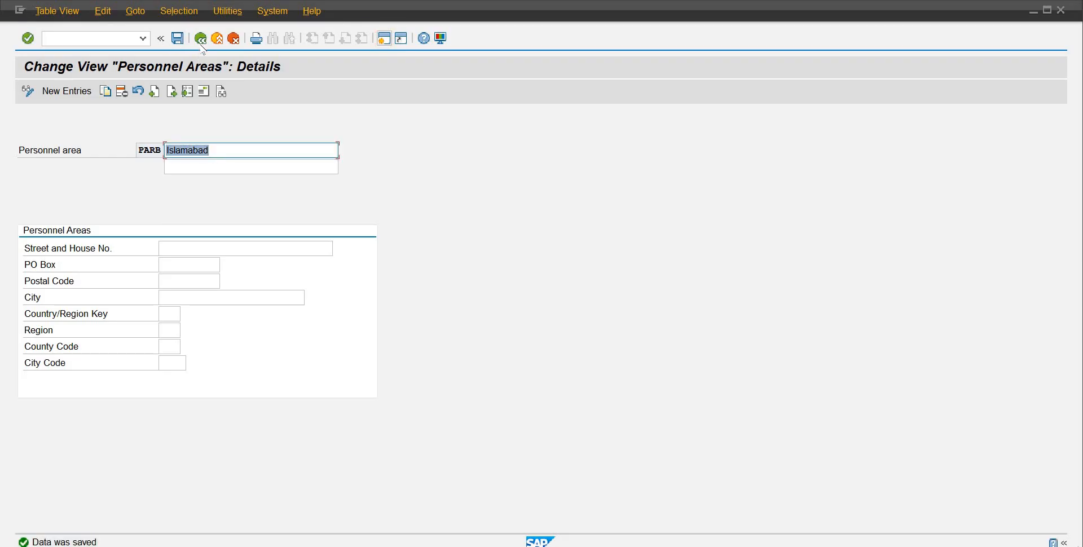
click(201, 40)
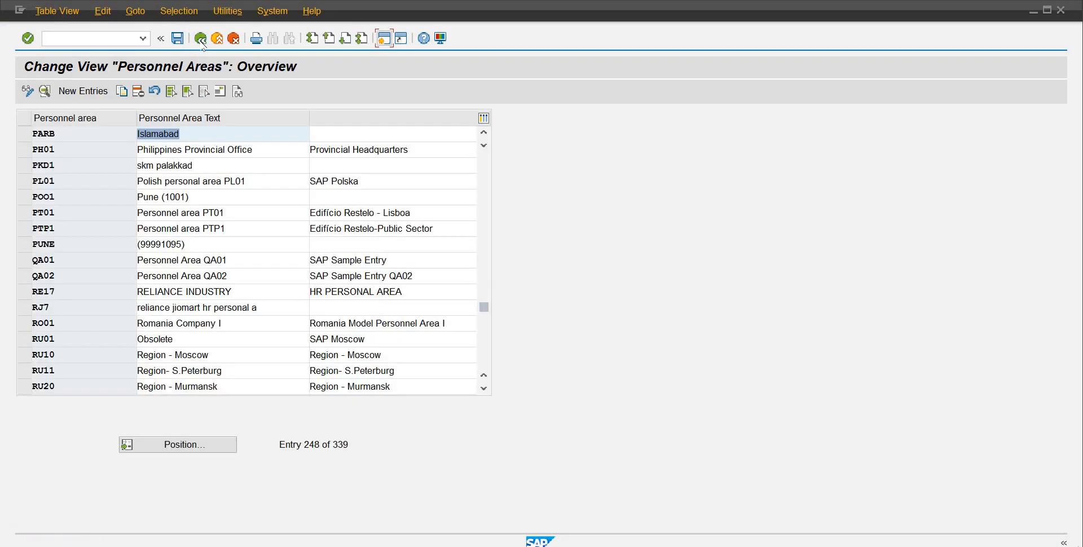
Step: Extend PARB's personnel area text to Islamabad-RB10, save it, and return to the implementation guide structure
click(204, 137)
text(-R)
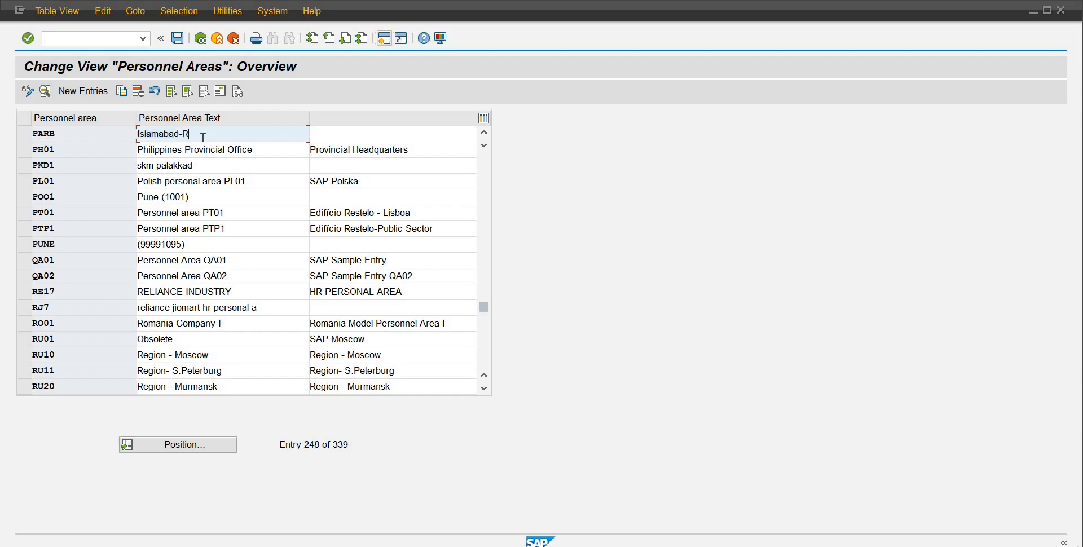
text(B10)
key(Return)
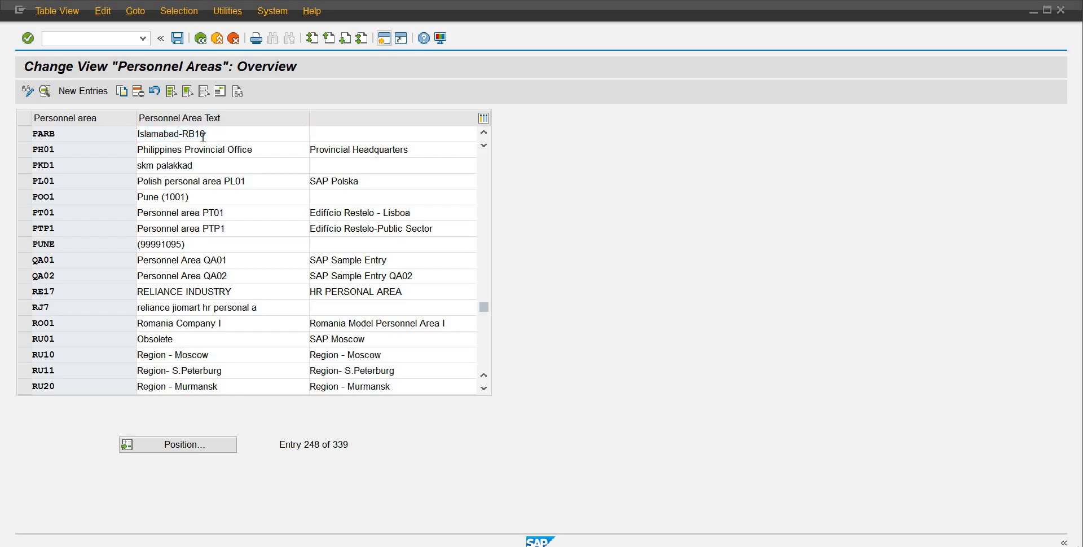
click(177, 38)
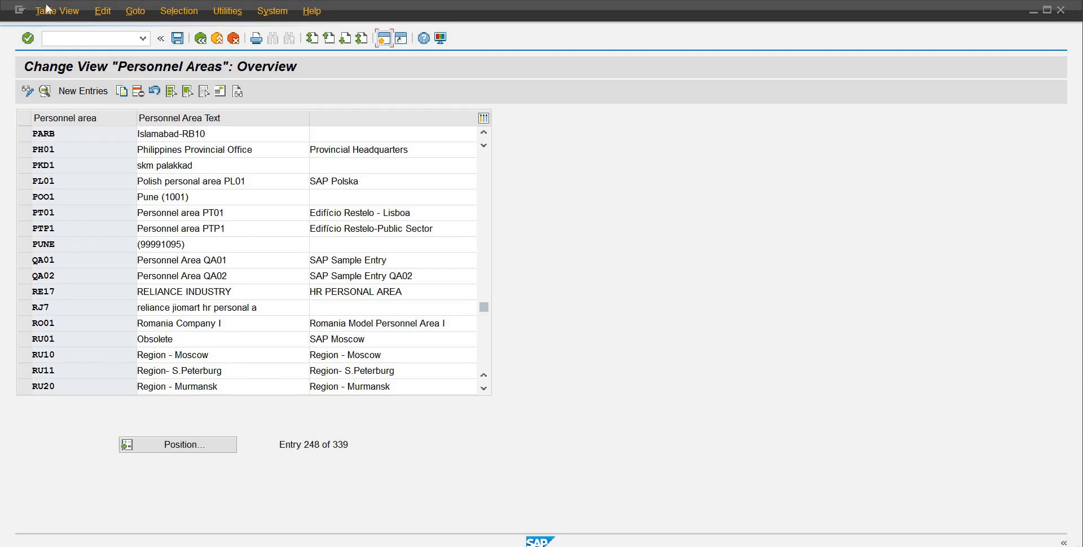
click(201, 38)
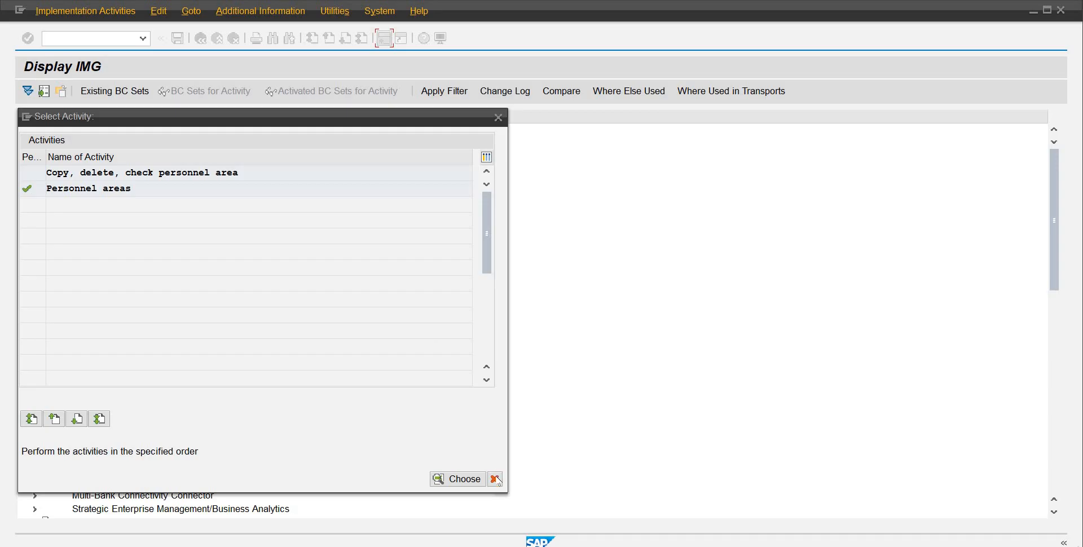
click(495, 479)
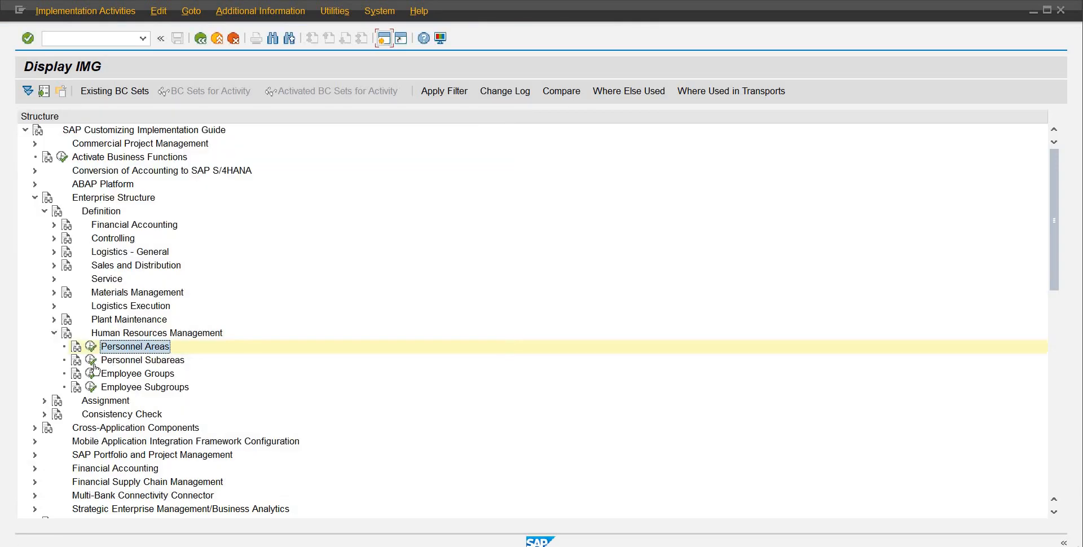
Step: Open the personnel subareas maintenance activity with personnel area PARB as the work area
click(89, 361)
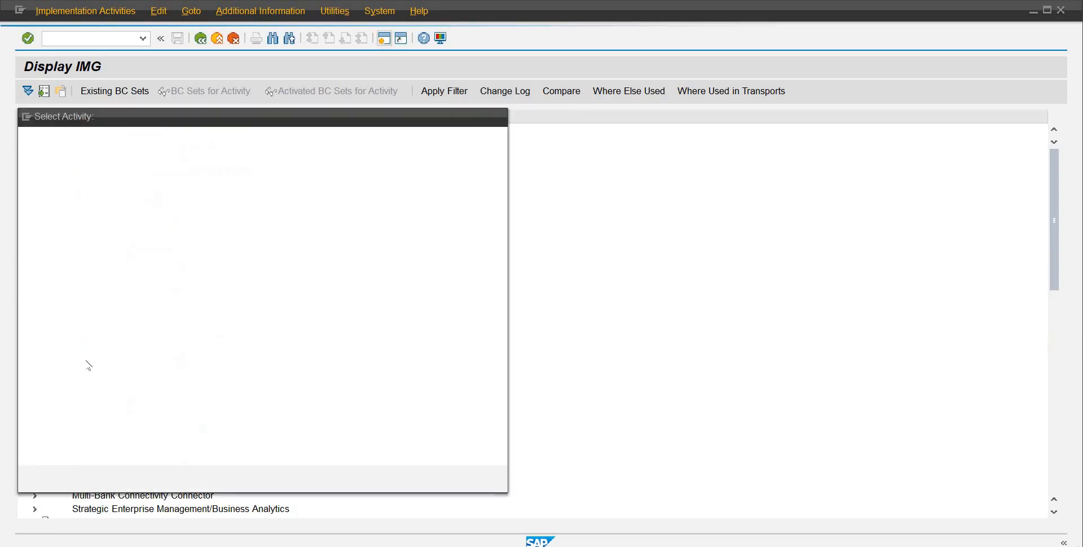
double_click(130, 187)
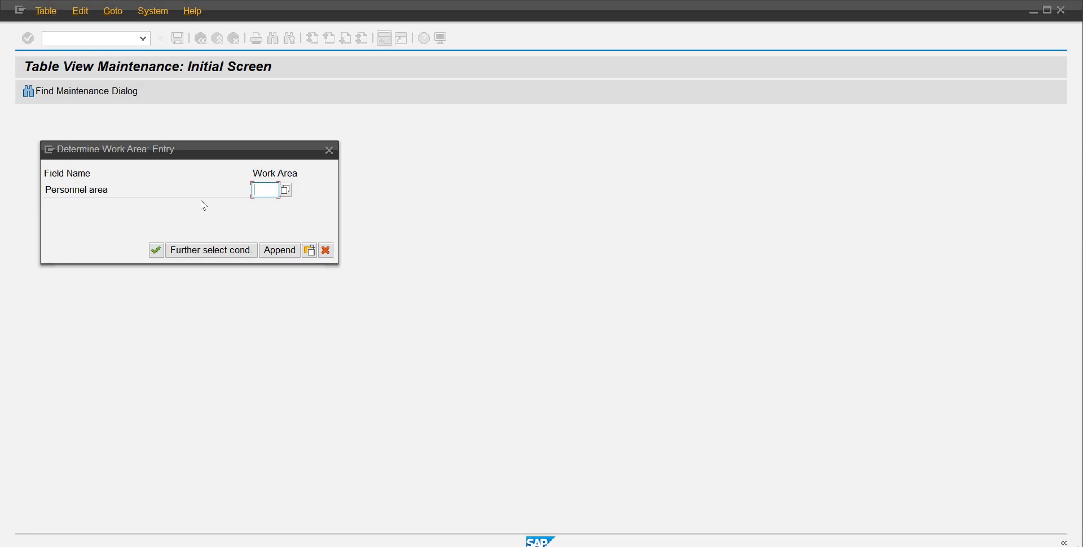
text(PARB)
key(Return)
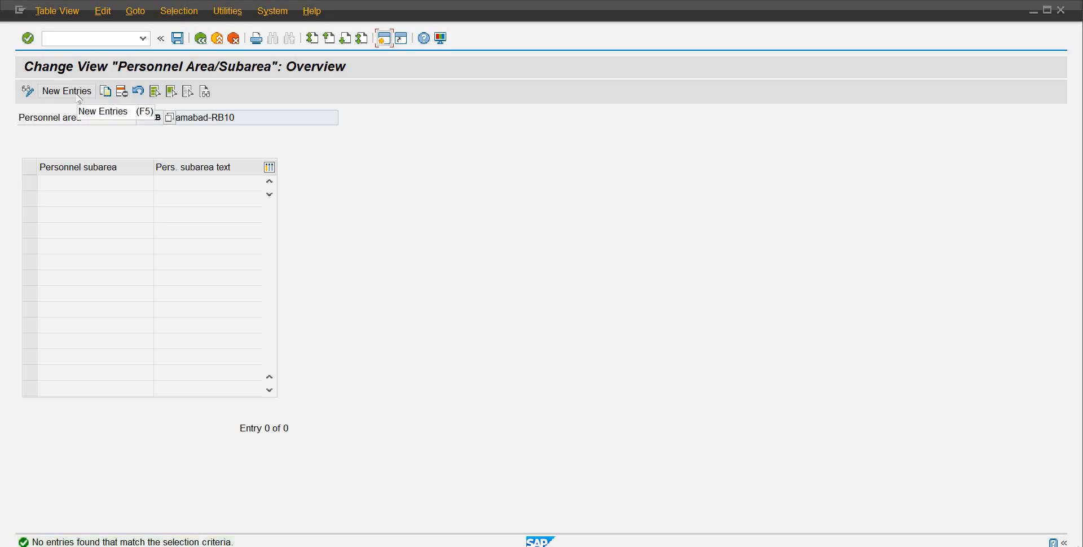
Step: Add a new personnel subarea PSA1 with the text GulbergGreen under personnel area PARB
click(79, 96)
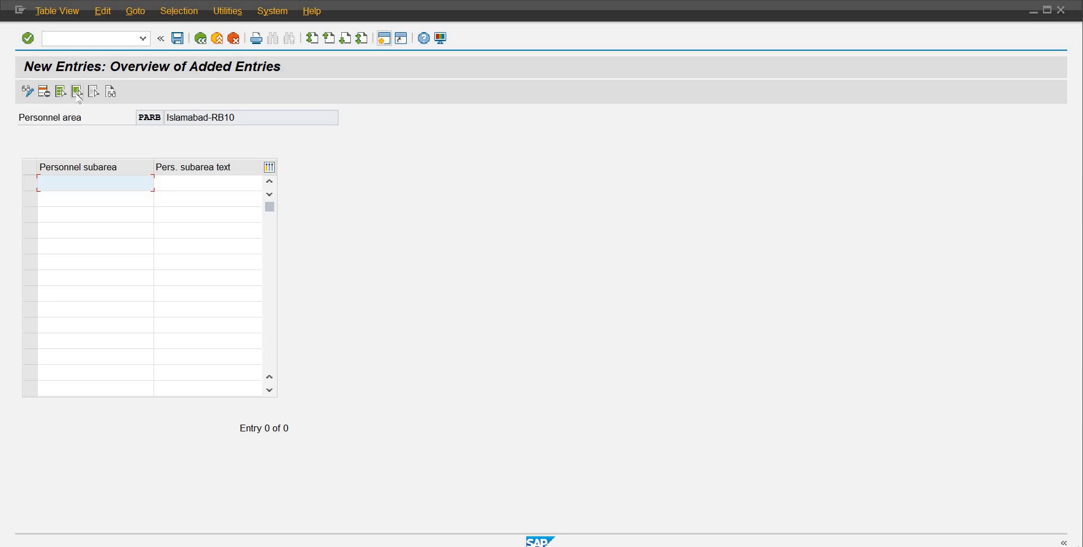
text(P)
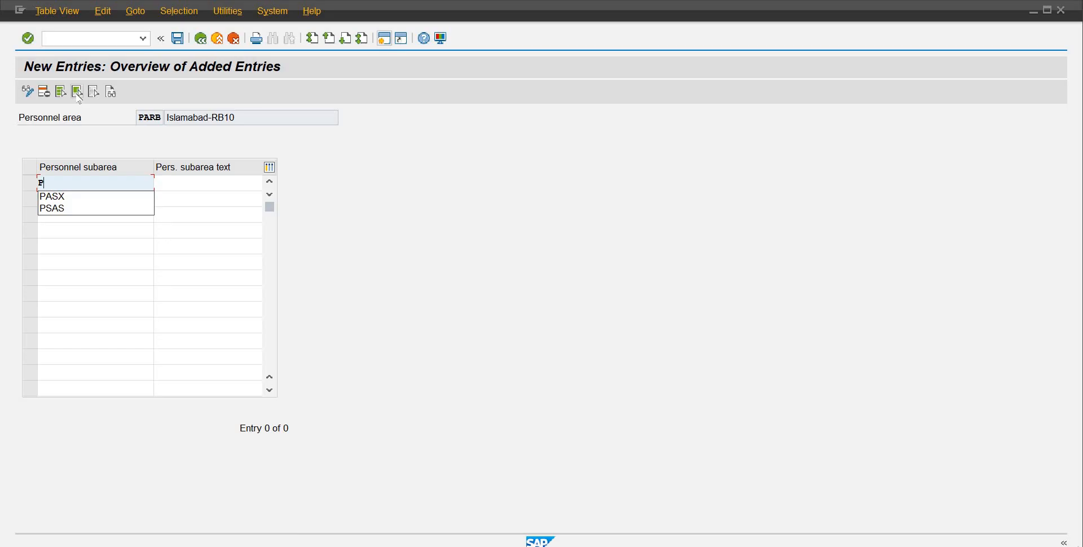
text(SA)
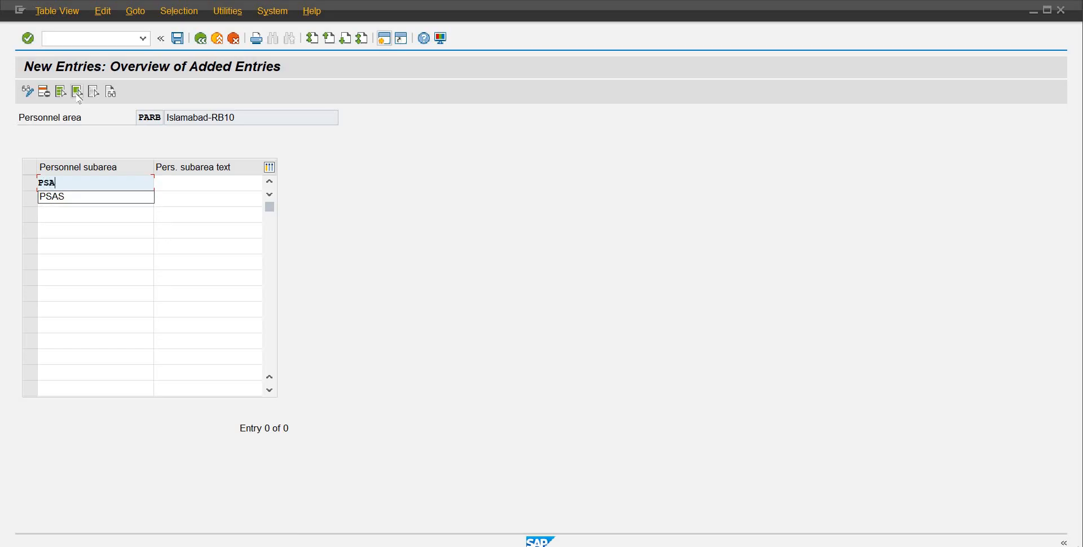
text(1)
key(Tab)
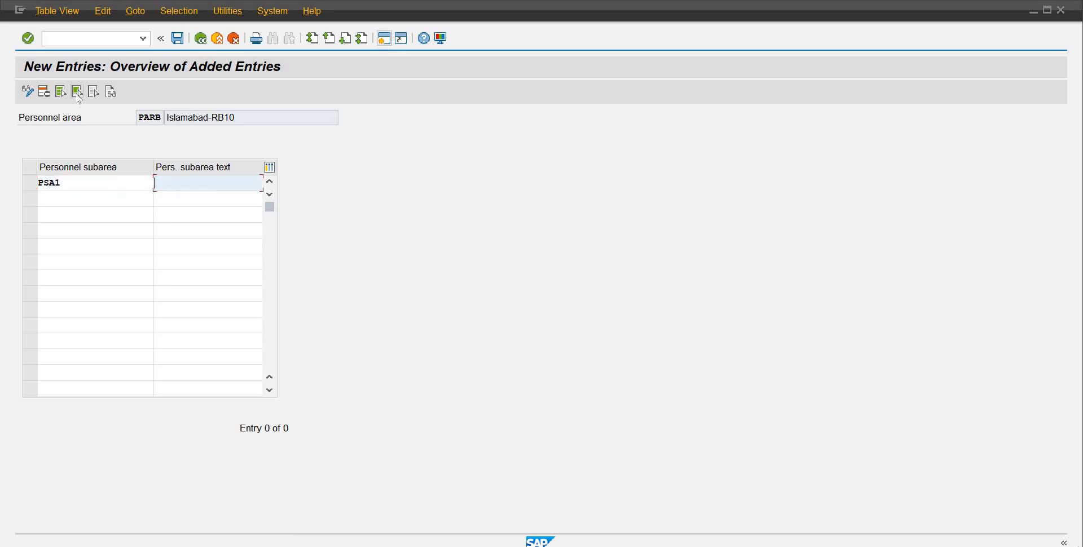
text(GulbergGreen)
key(Tab)
Step: Add personnel subareas PSA2 with the text I-14 and PSA3 with the text G-7
text(PSA2)
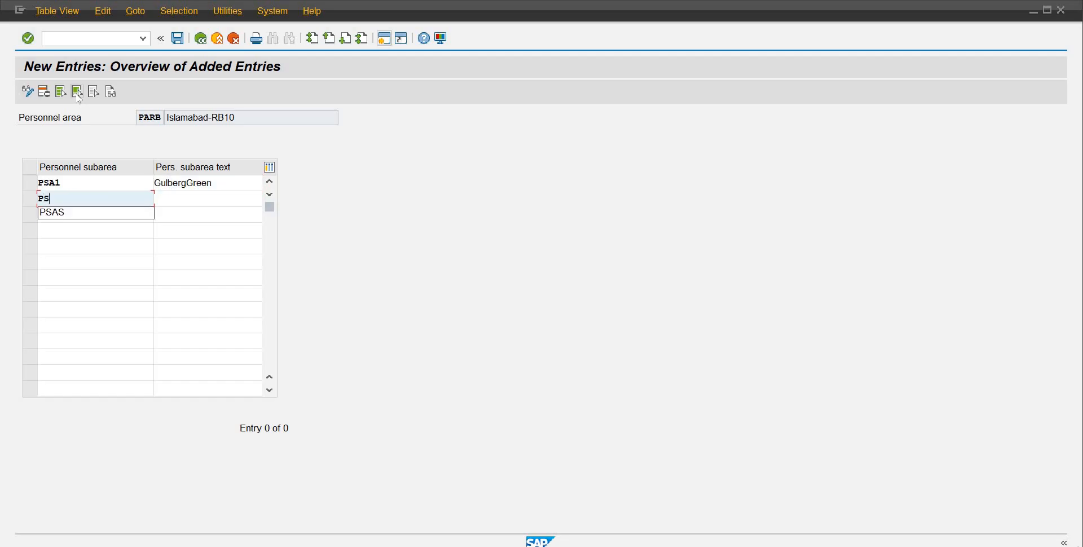
key(Tab)
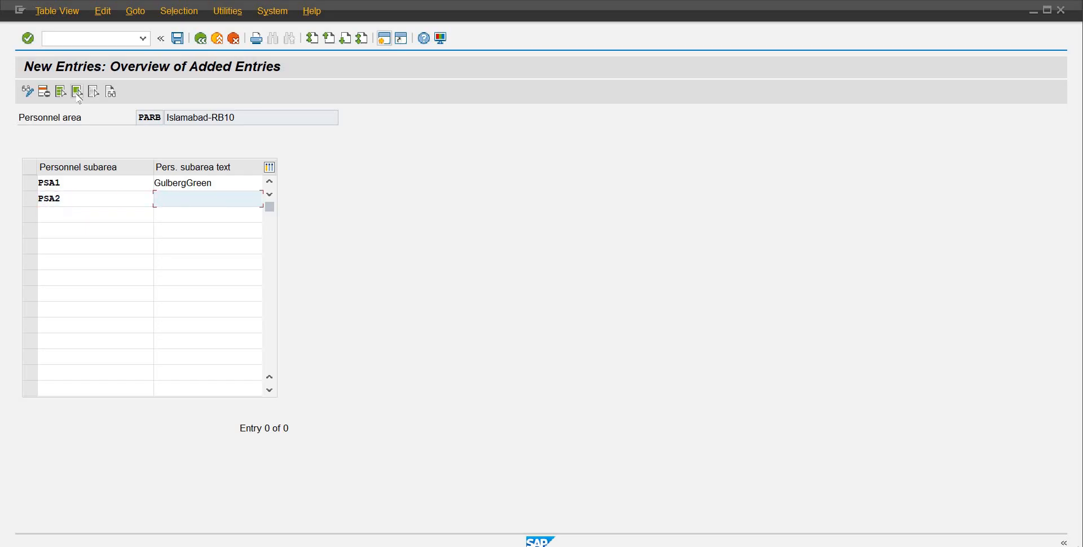
text(I-14)
key(Tab)
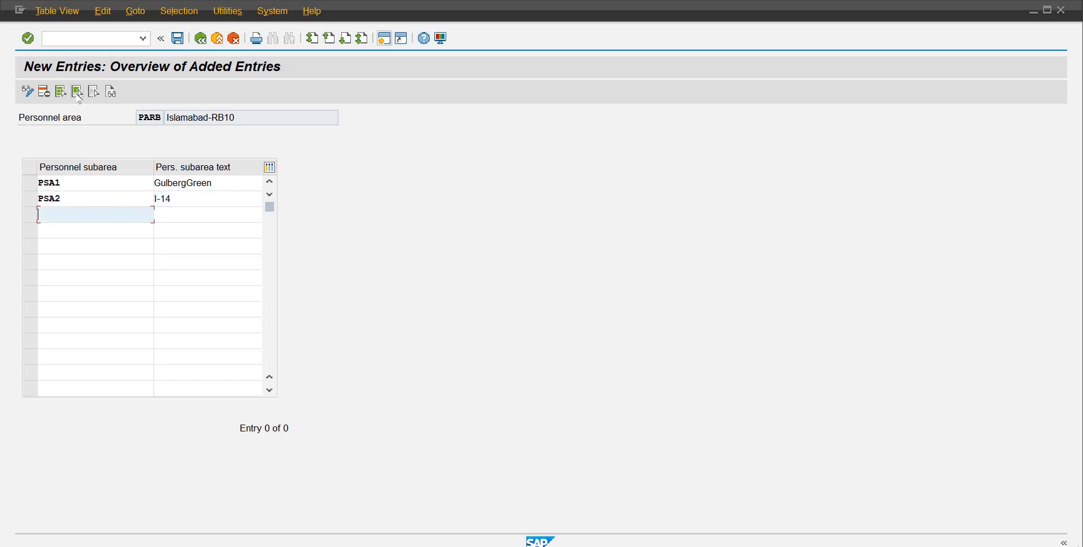
text(PSA)
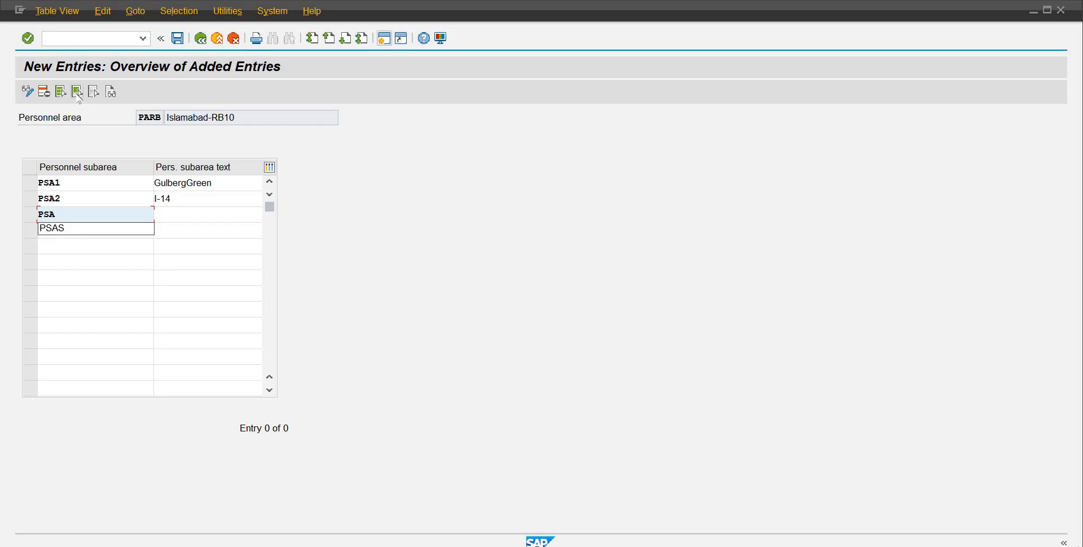
text(3)
key(Tab)
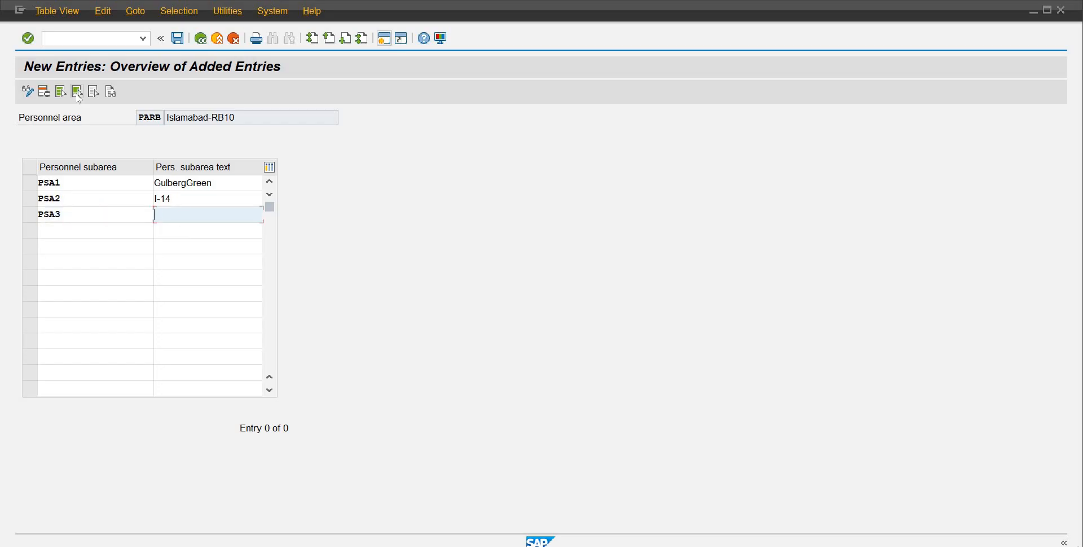
text(G-7)
key(Return)
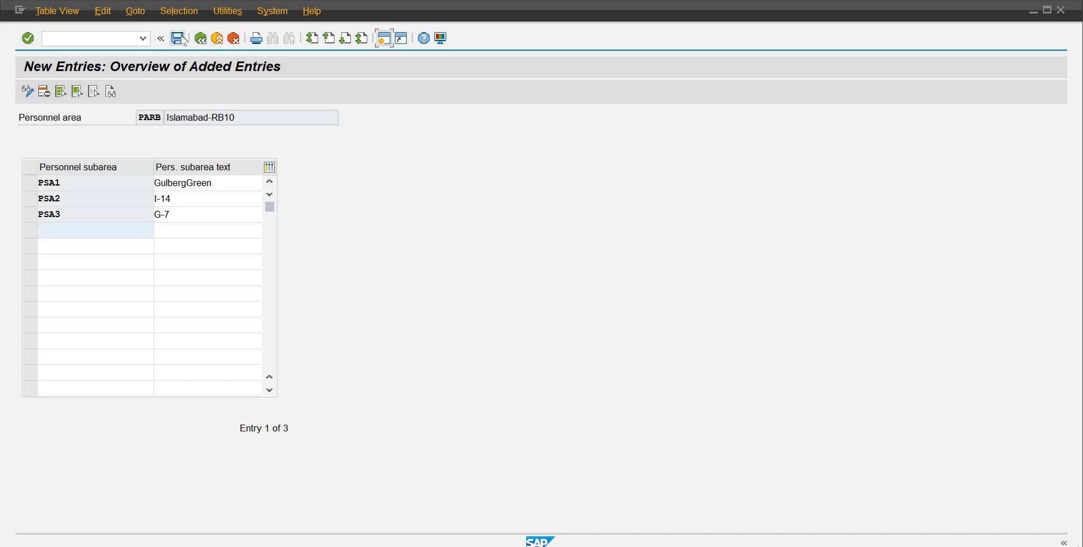
Step: Save the new personnel subareas under the proposed customizing request and open the Employee Groups activity
click(181, 37)
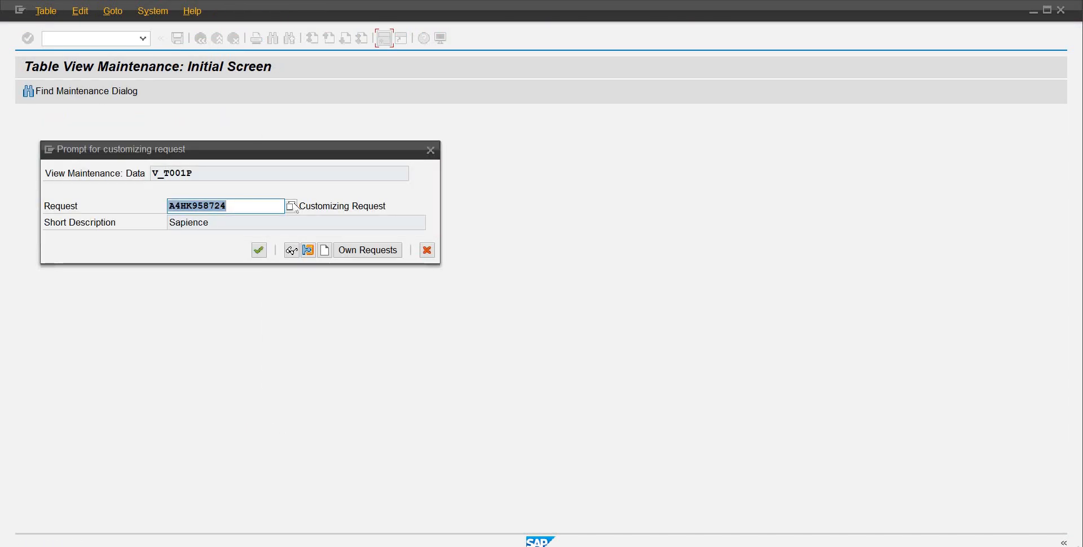
click(262, 251)
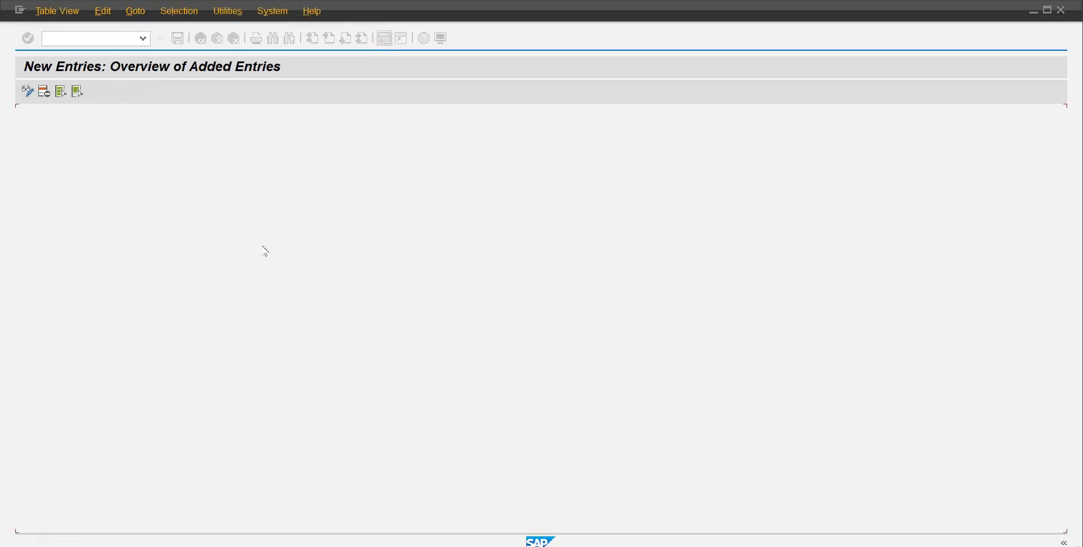
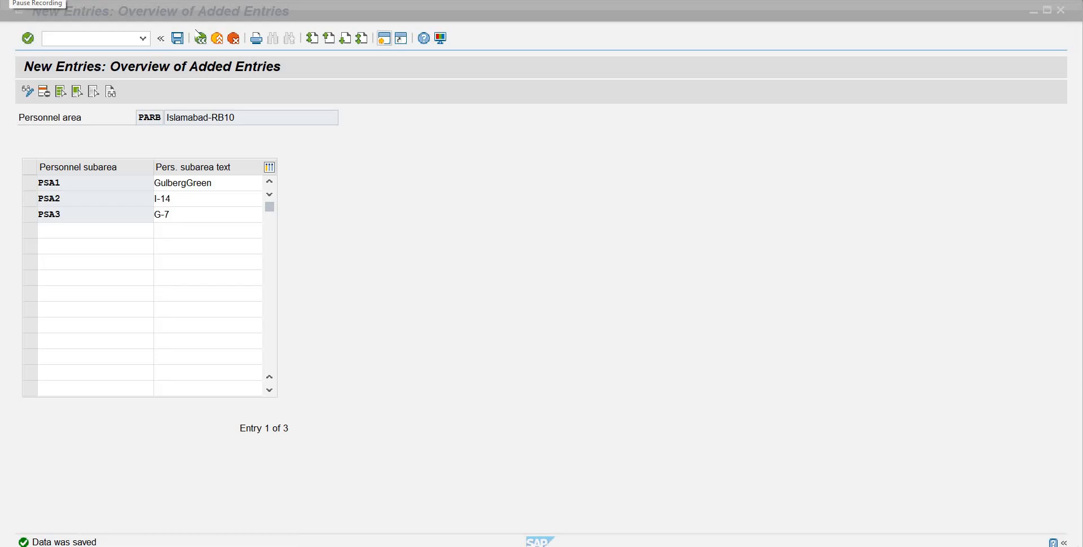
click(177, 41)
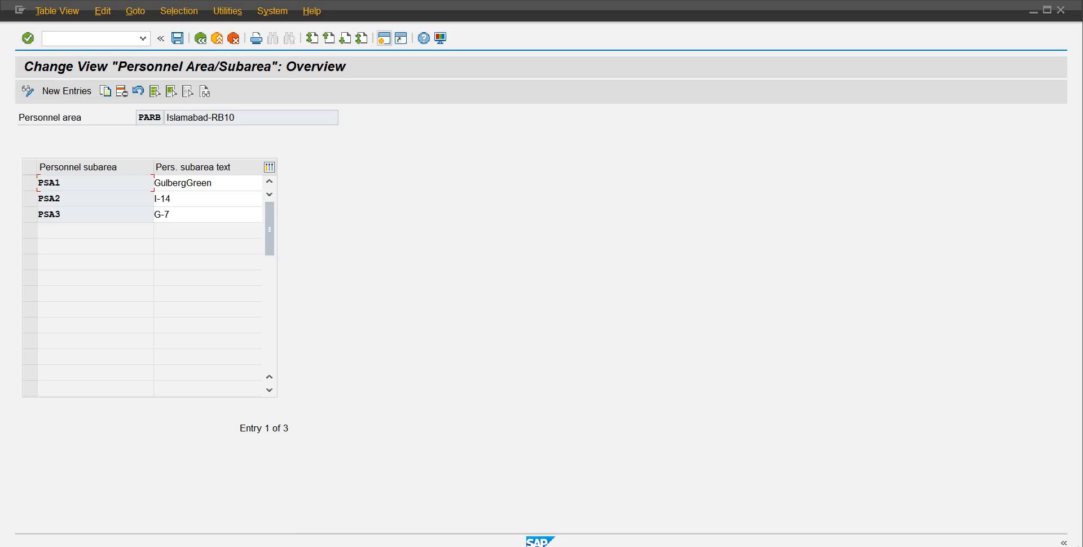
click(203, 42)
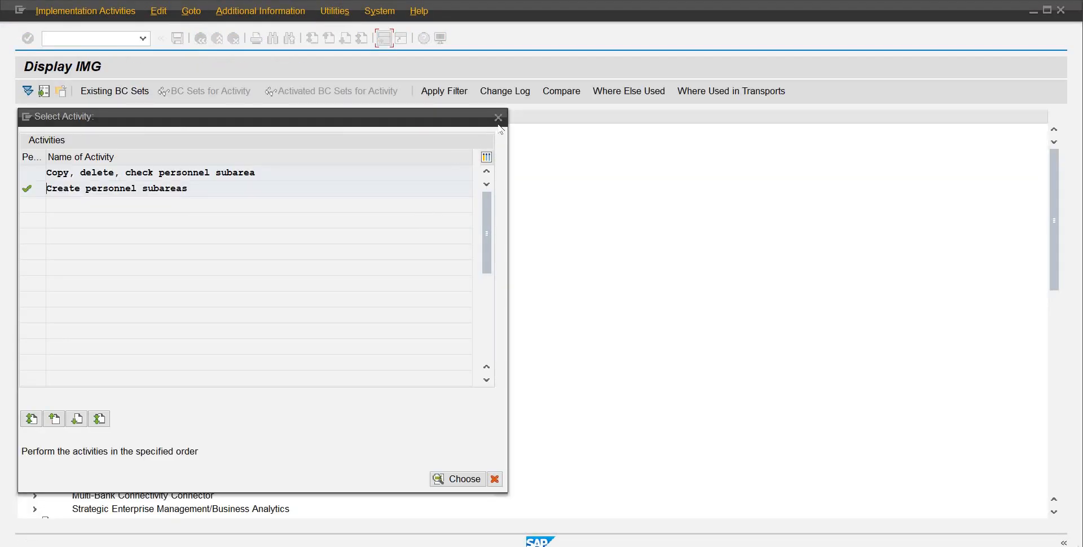
click(498, 118)
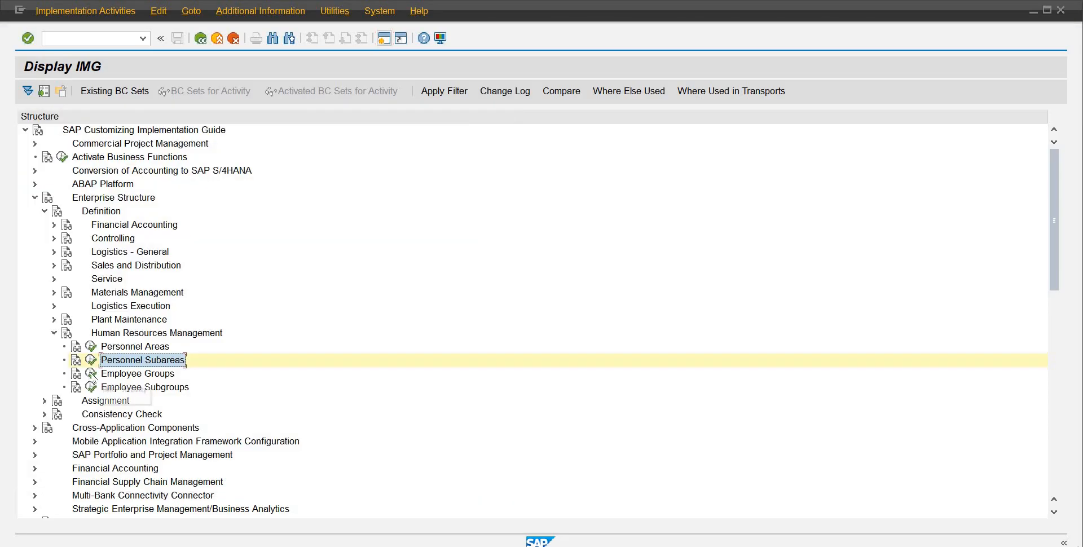
click(91, 375)
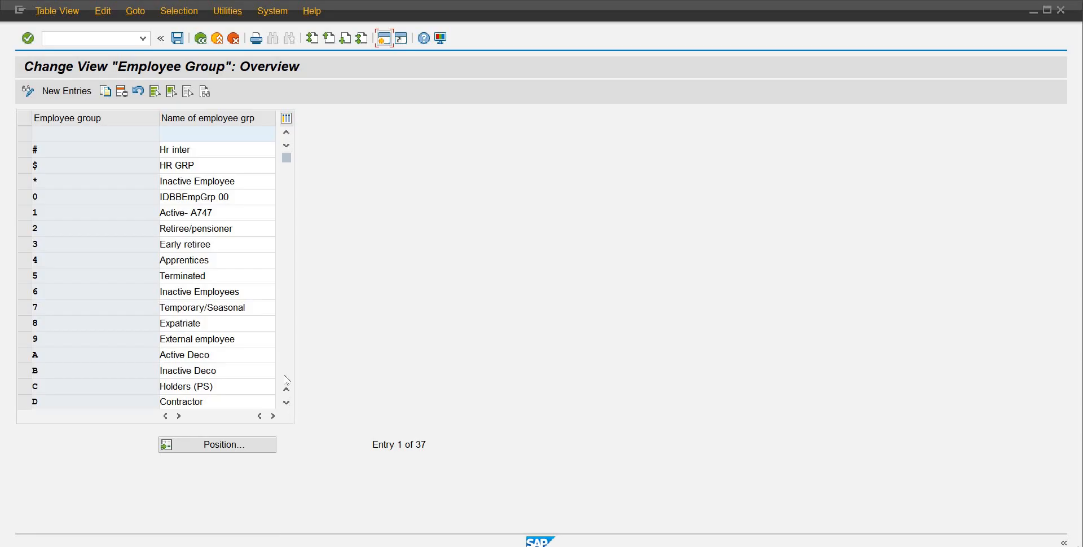
Step: Try to add a new employee group R named RB10-SAP Consultant, and discard the entry
click(88, 97)
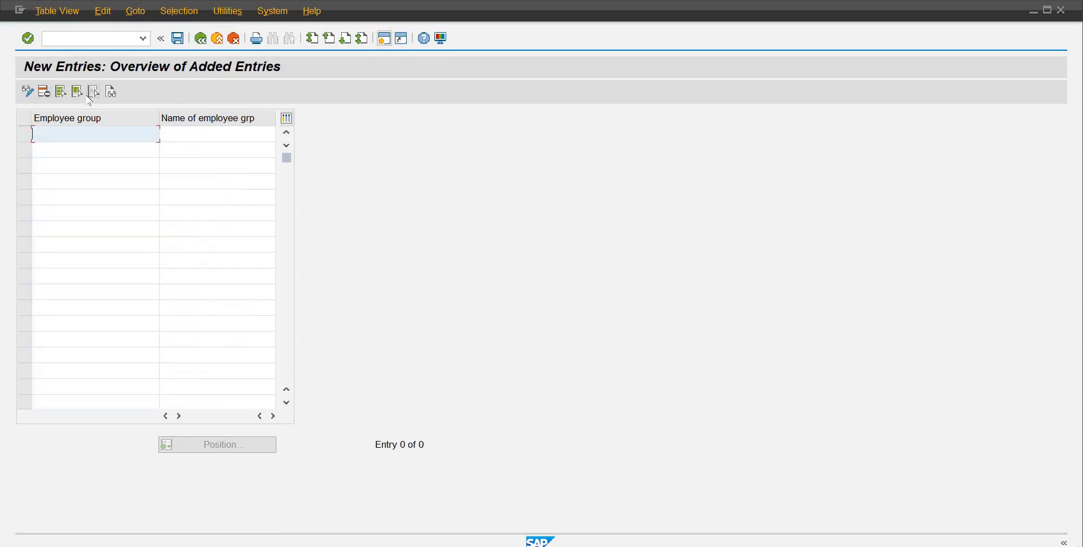
text(R)
key(Tab)
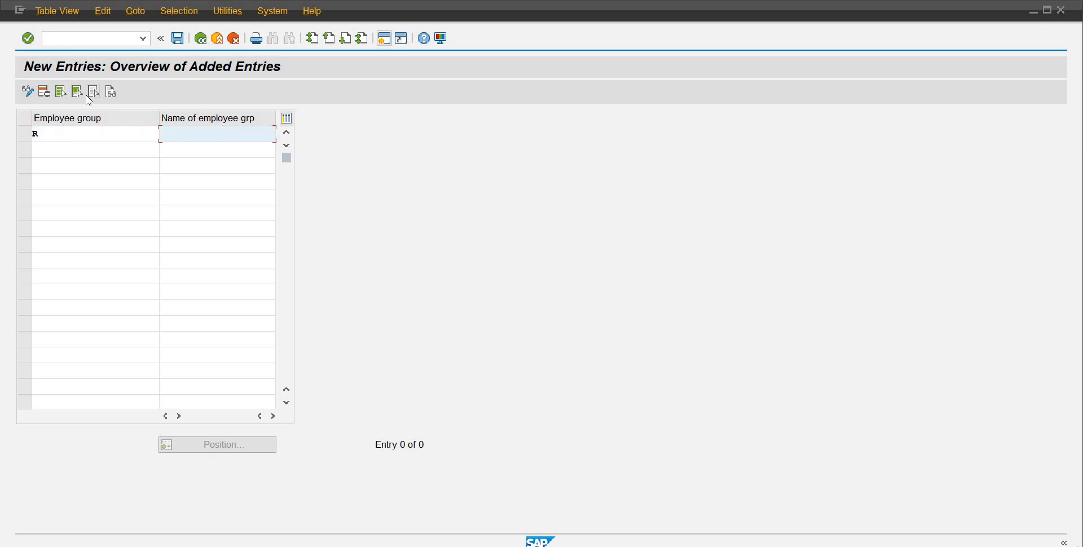
text(RB10-SAP Consultant)
key(Return)
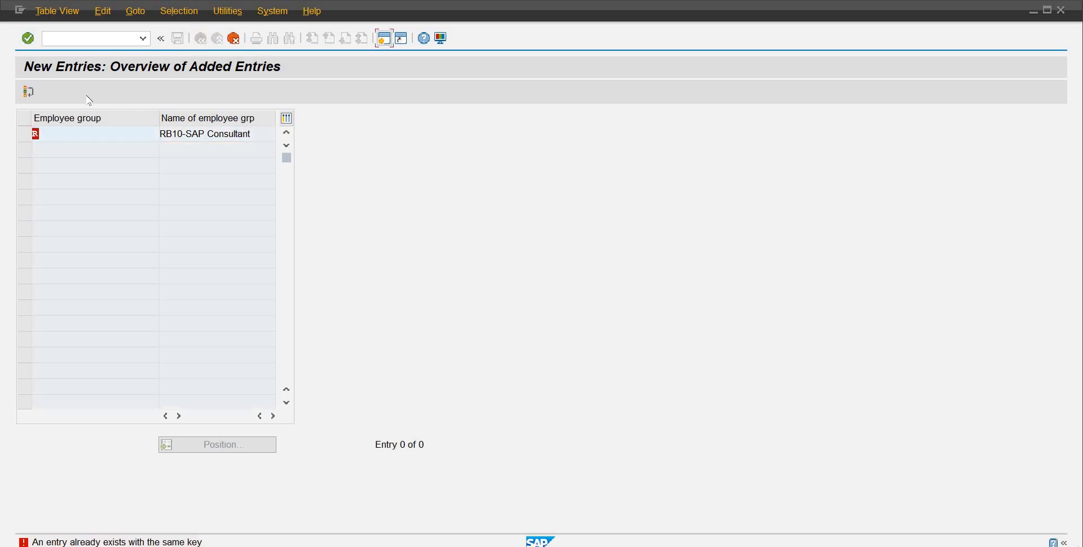
click(235, 39)
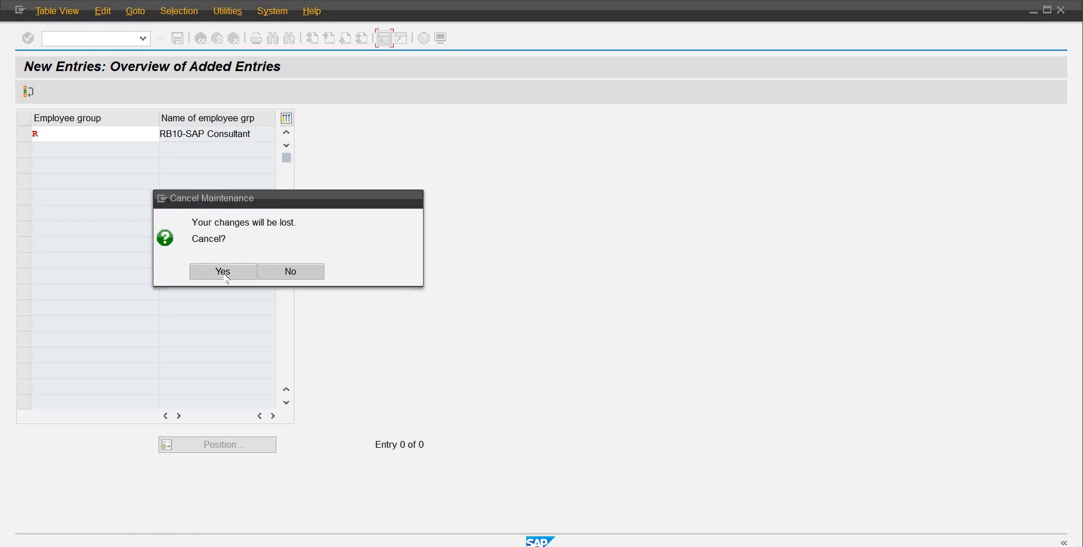
click(225, 273)
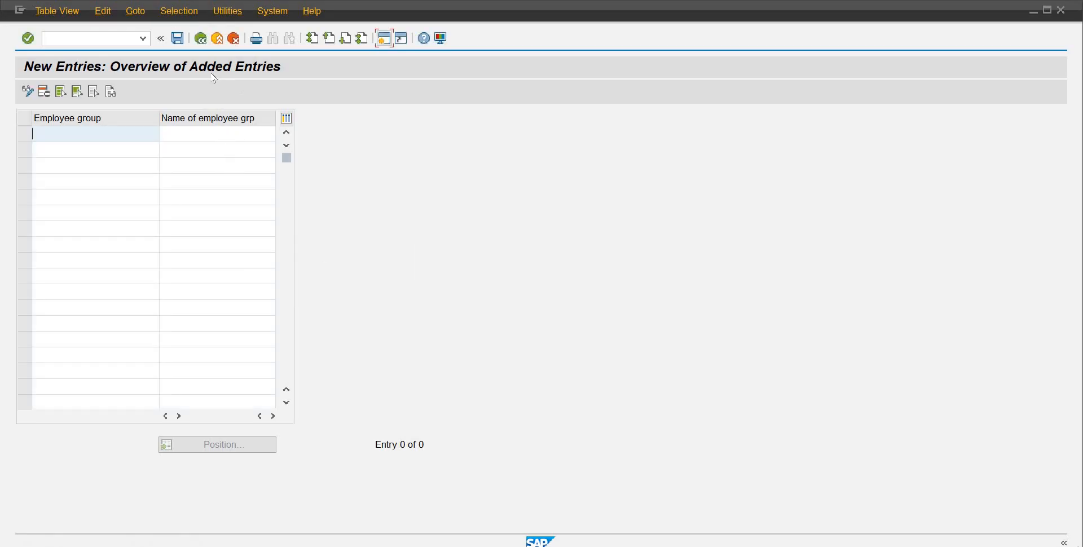
click(200, 38)
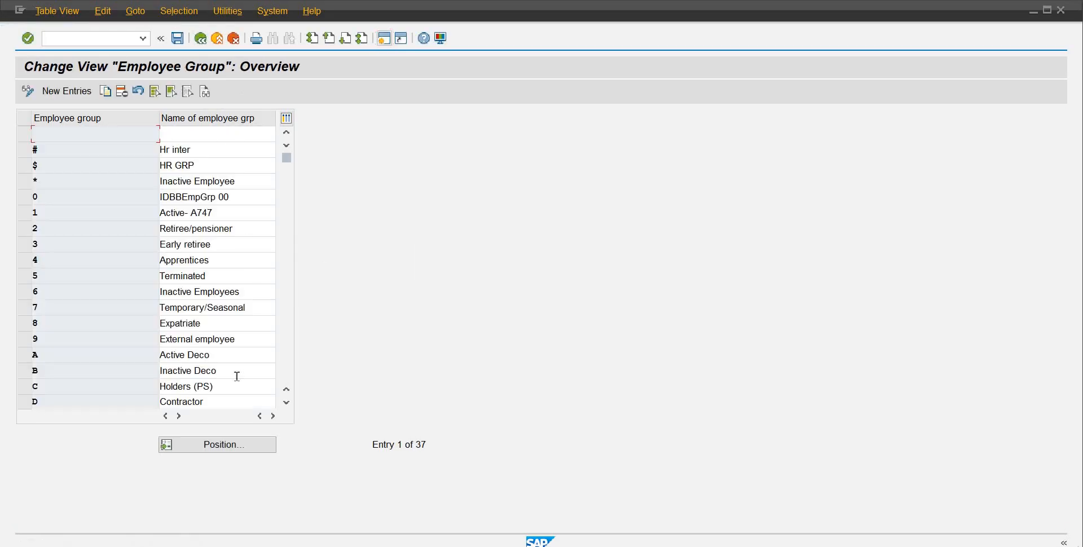
Step: Locate the existing employee group R in the list and rename it RB10-SAP Consultant
click(215, 449)
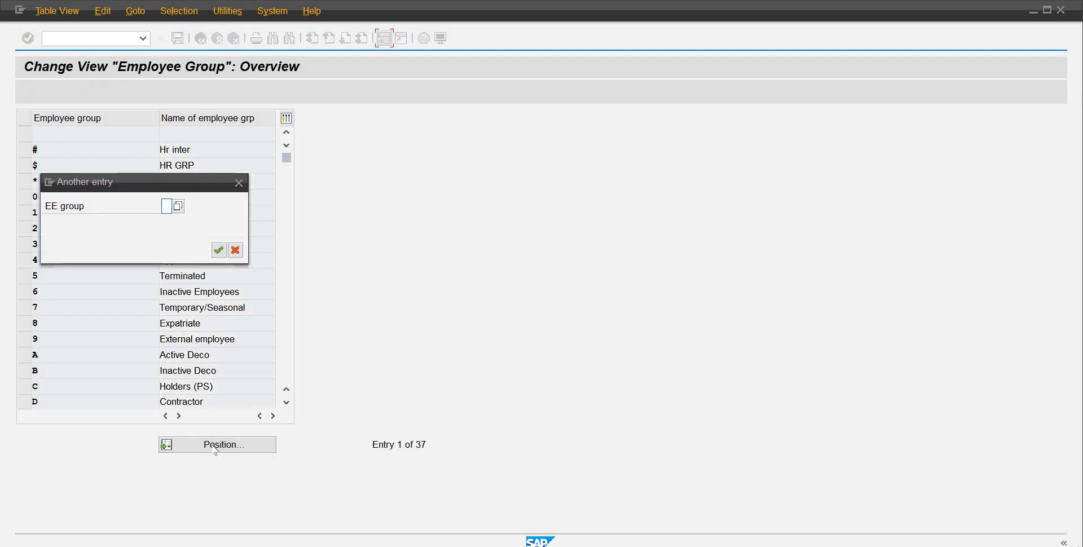
text(R)
key(Return)
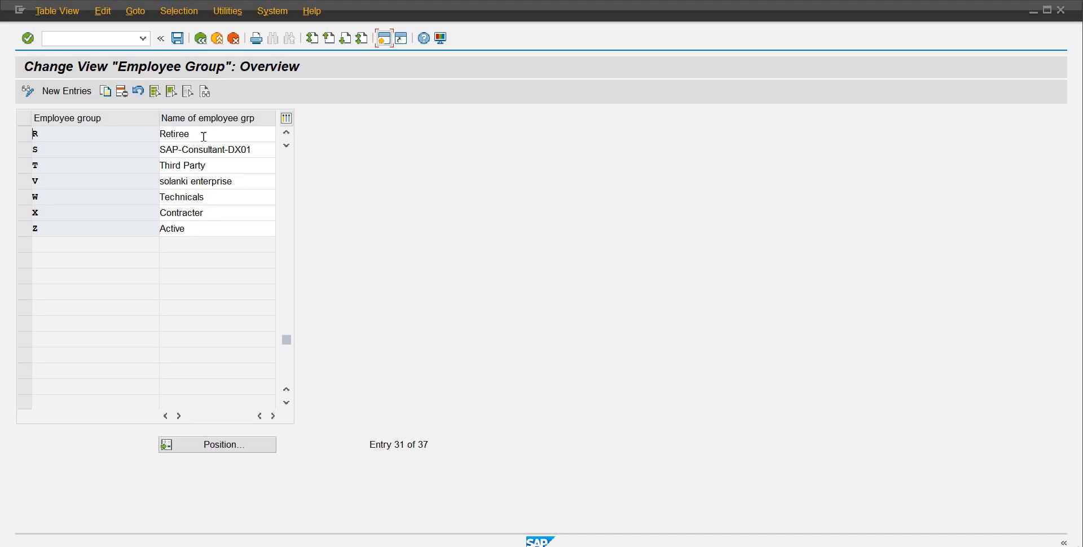
double_click(161, 133)
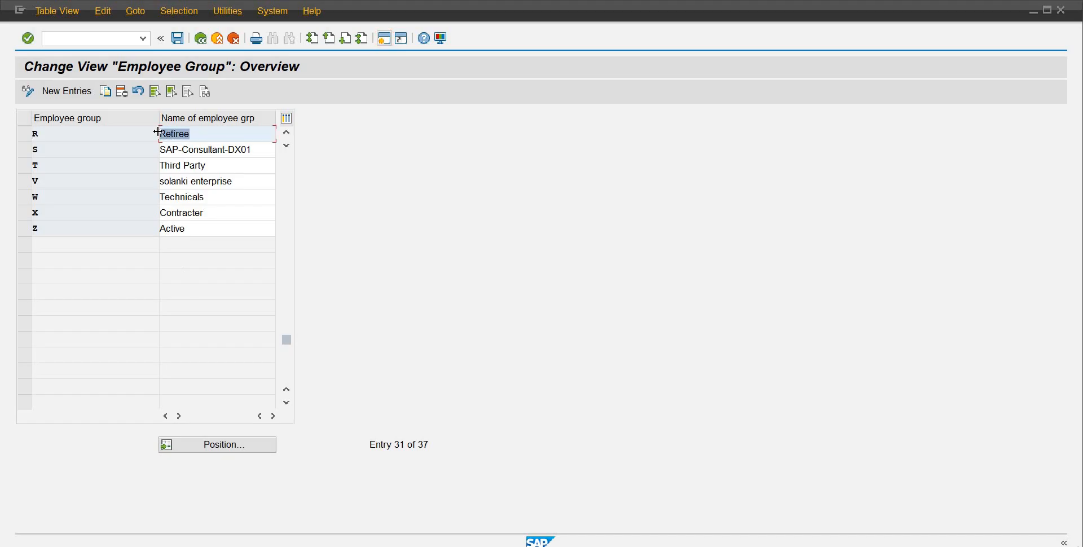
text(RB)
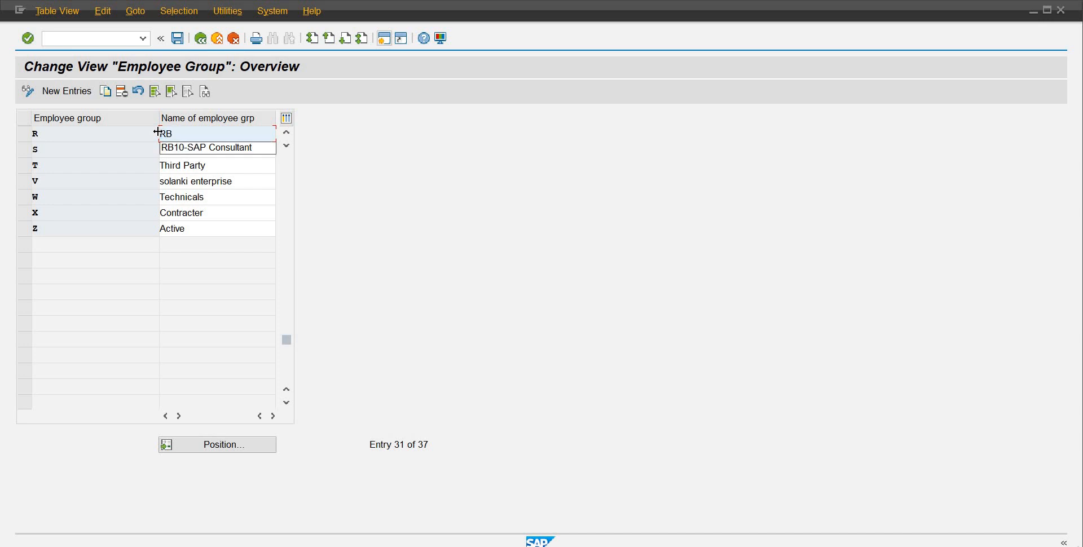
key(Down)
key(Return)
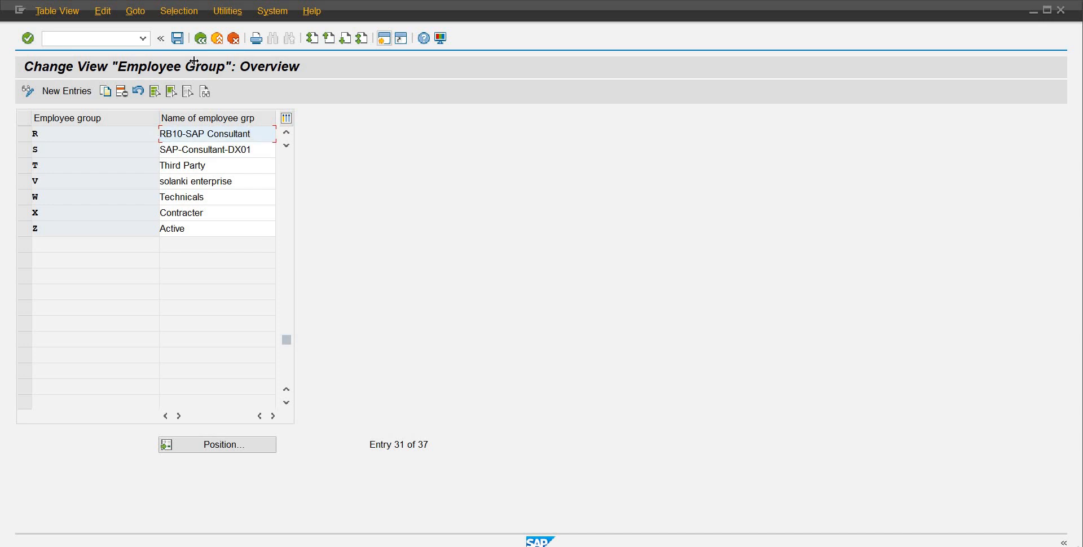
Step: Save the employee group change under the proposed customizing request and return to the implementation guide structure
click(177, 43)
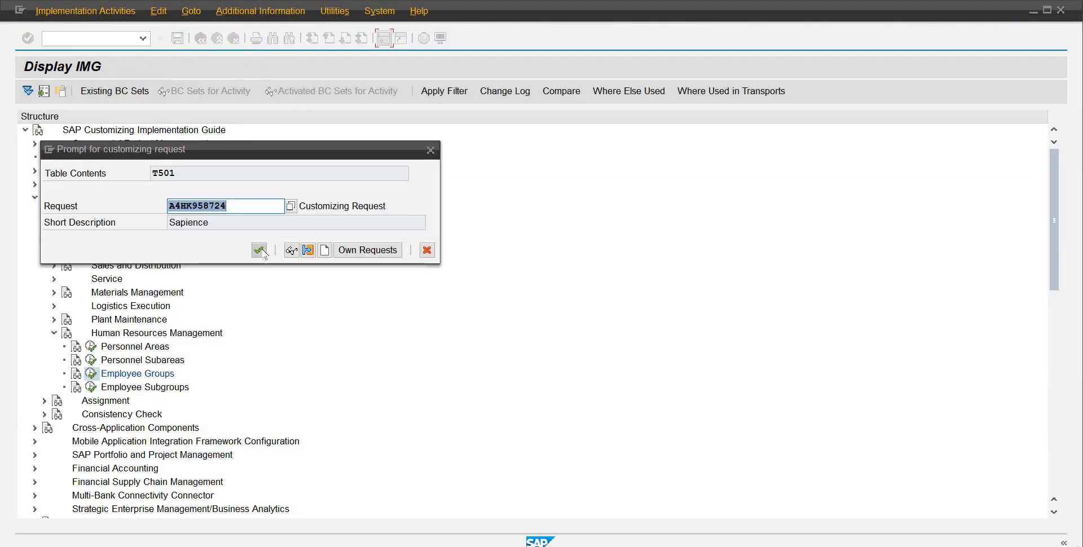
click(259, 250)
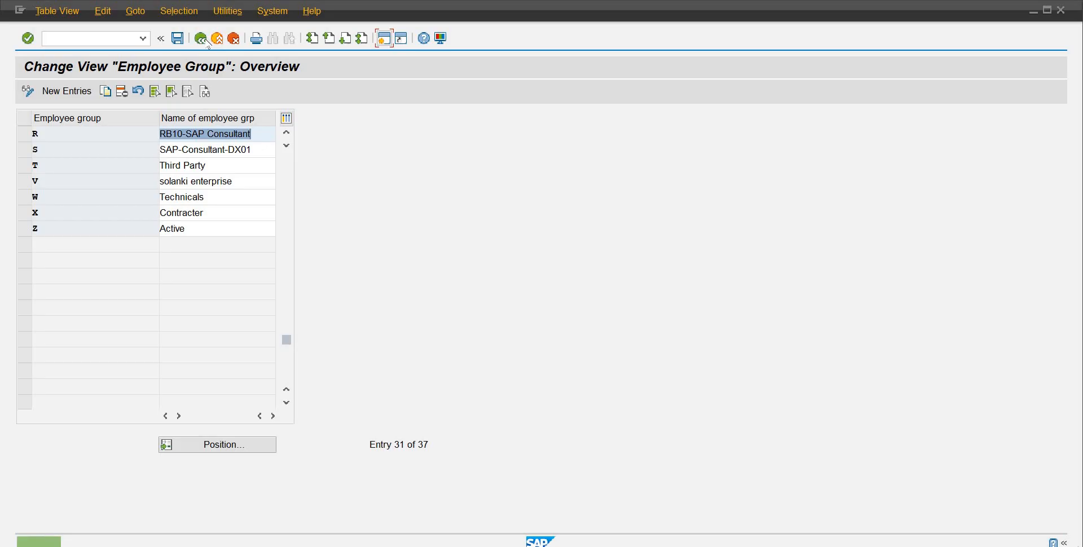
click(202, 39)
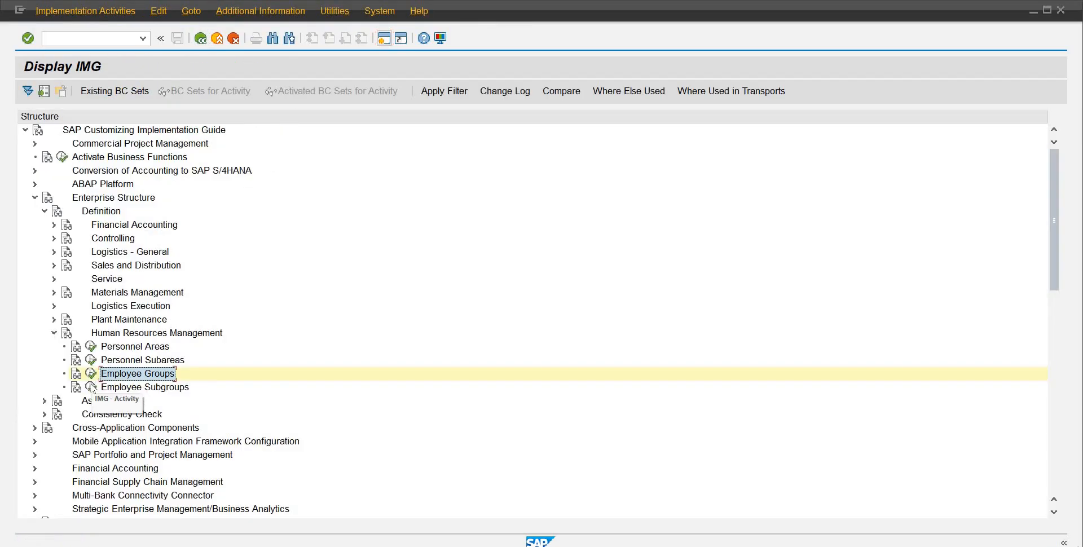
Step: Add a new employee subgroup RS named RB10-SAP-Project through the Define employee subgroup activity
click(92, 387)
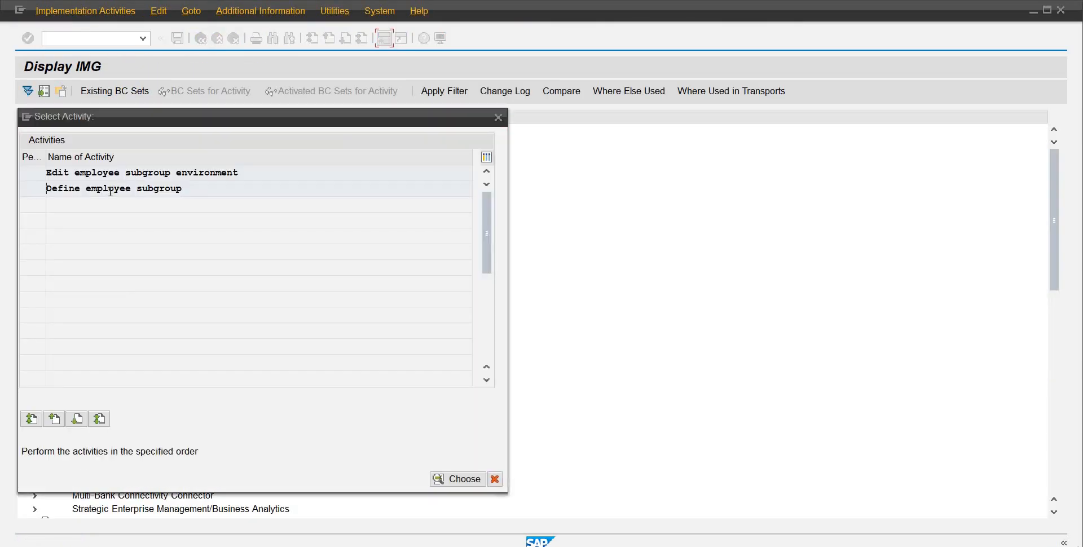
double_click(113, 190)
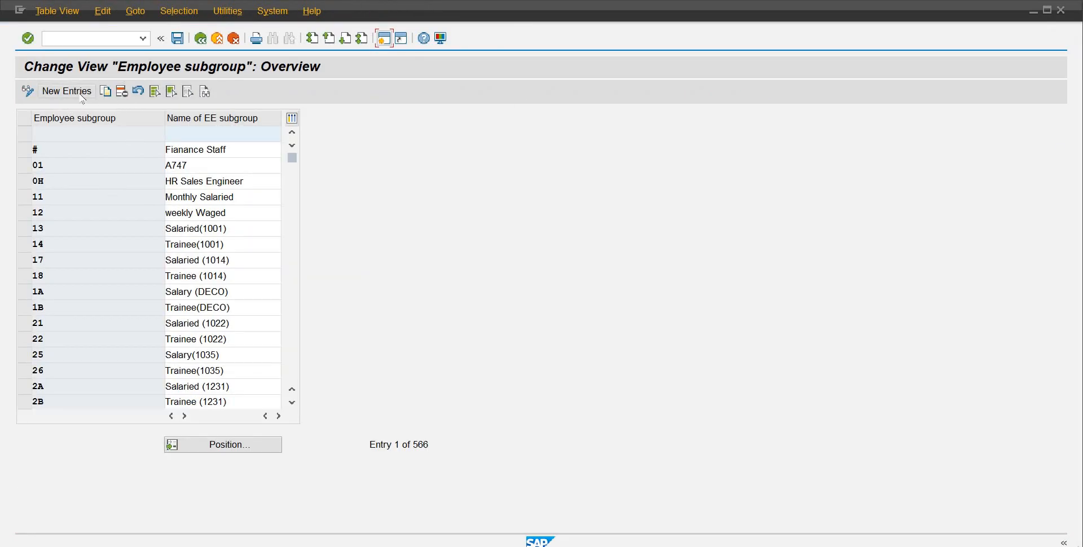
click(85, 91)
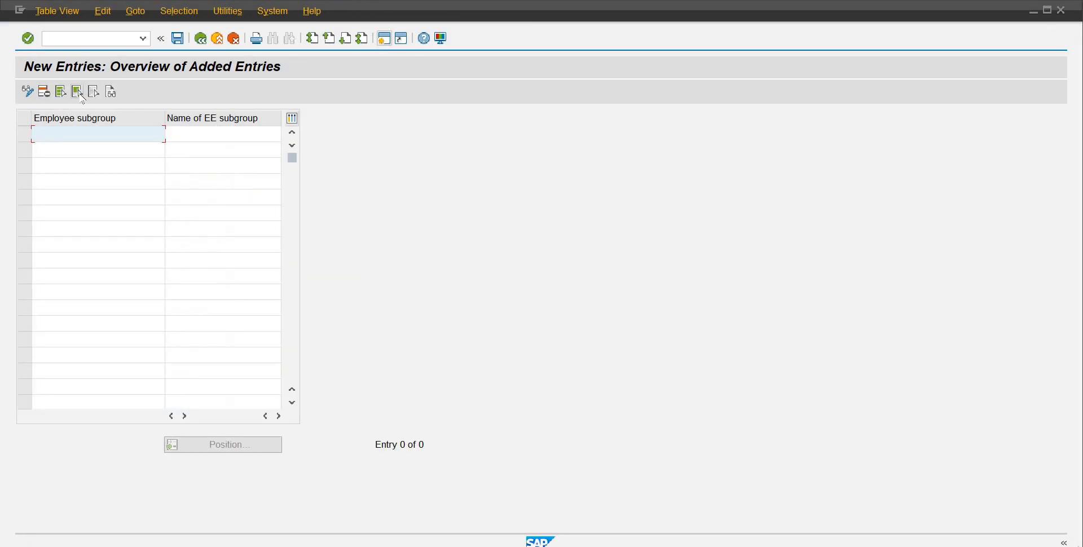
text(RS)
key(Return)
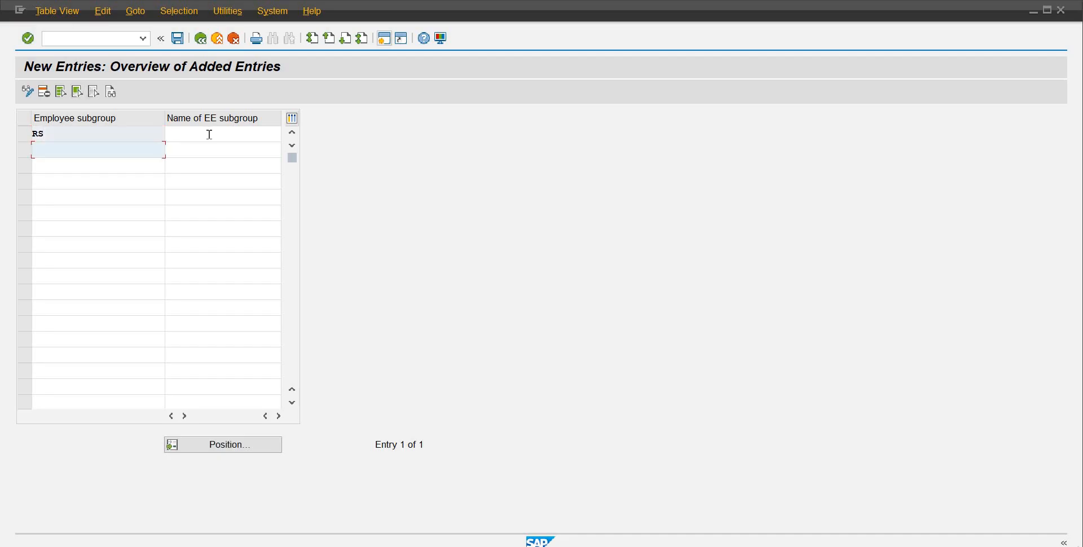
click(210, 135)
text(R)
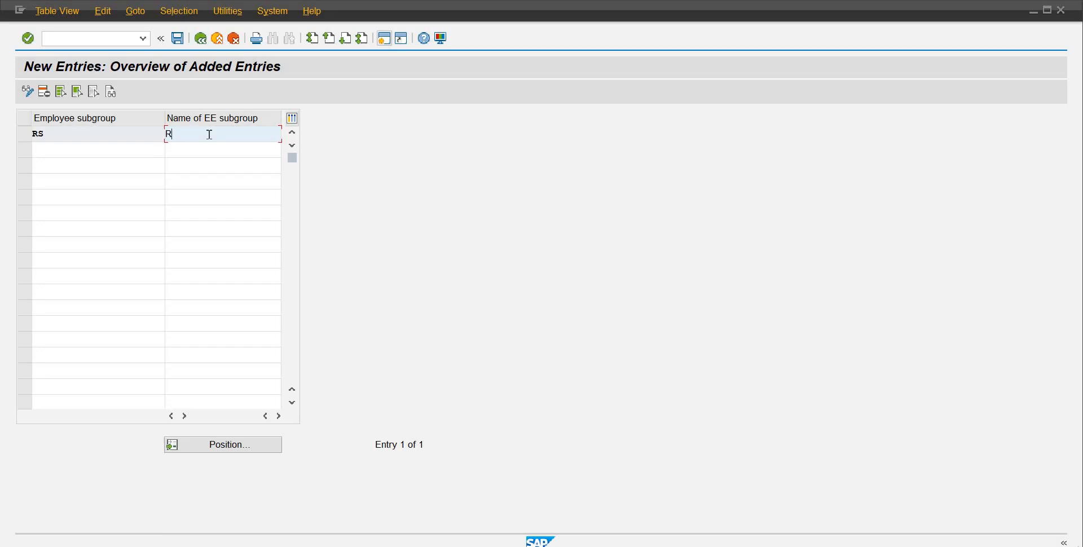
text(B10-SAP-)
text(Co)
key(BackSpace)
key(BackSpace)
text(-Project)
key(Return)
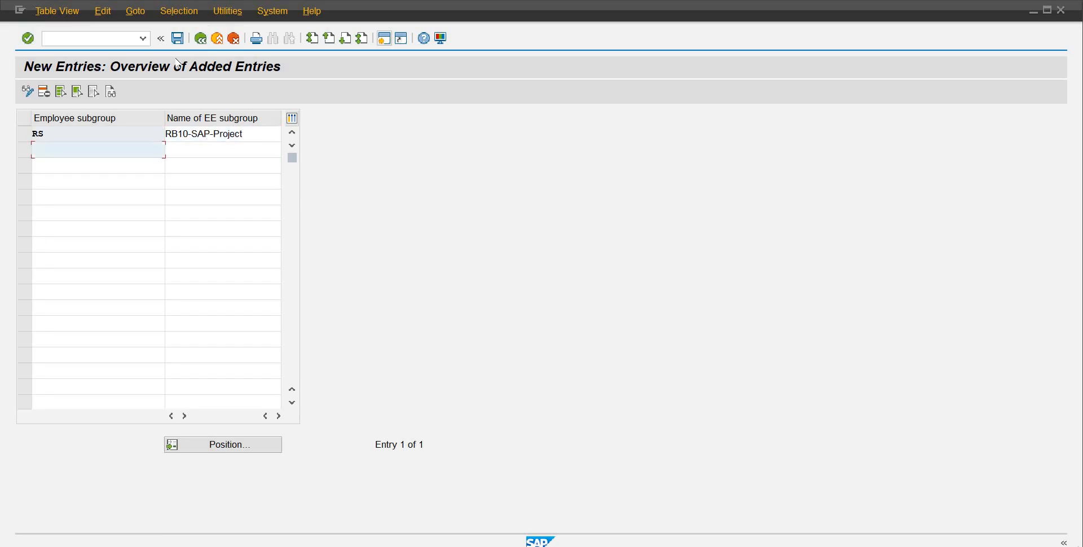
Step: Save the new employee subgroup under the proposed customizing request and return to the implementation guide structure
click(179, 40)
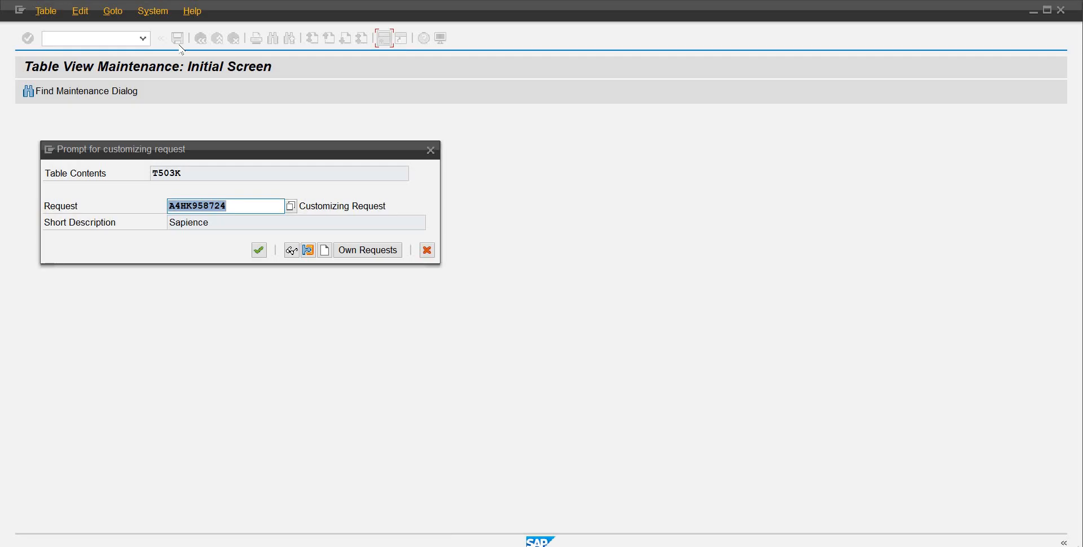
key(Return)
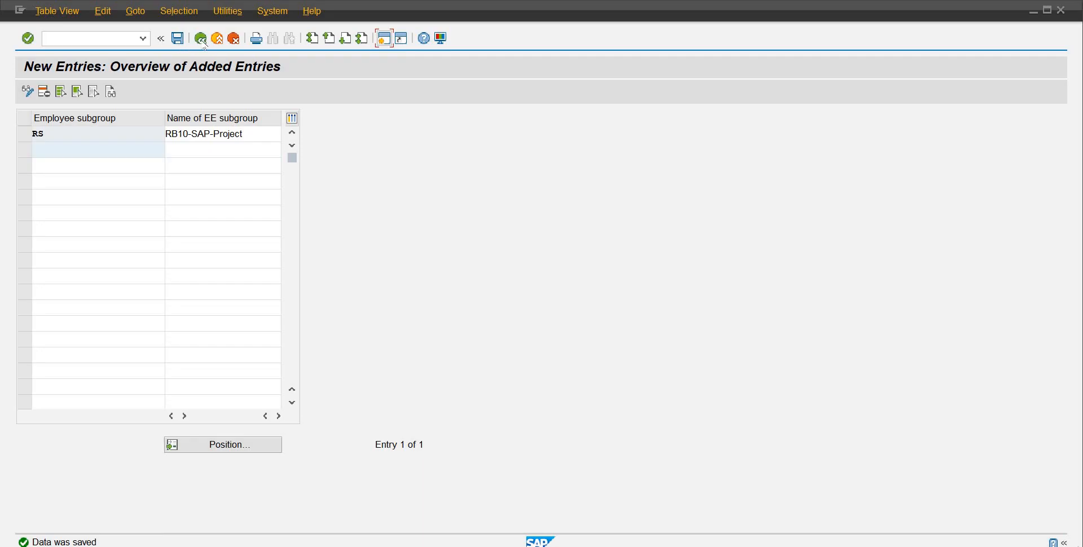
click(202, 41)
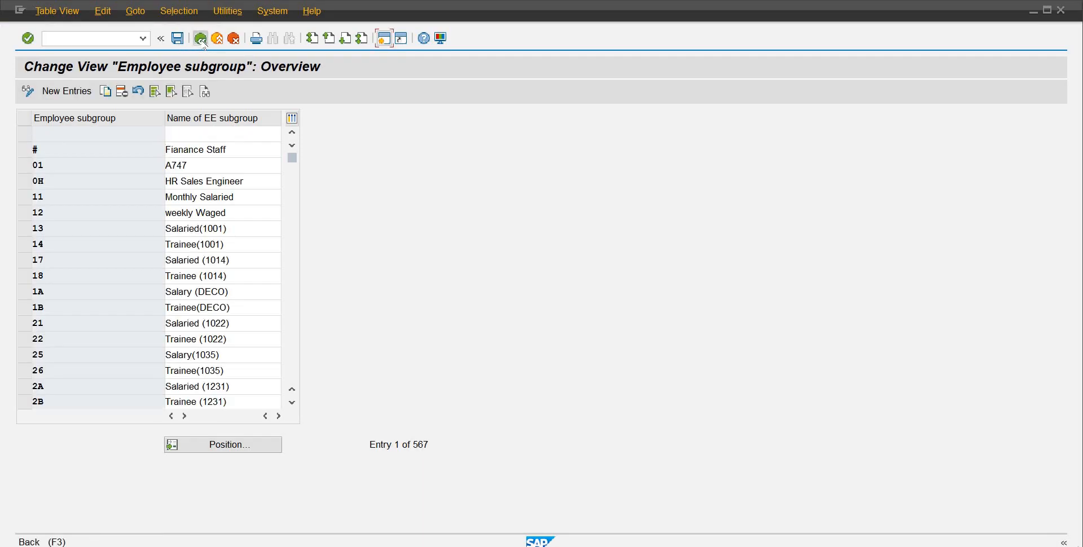
click(202, 40)
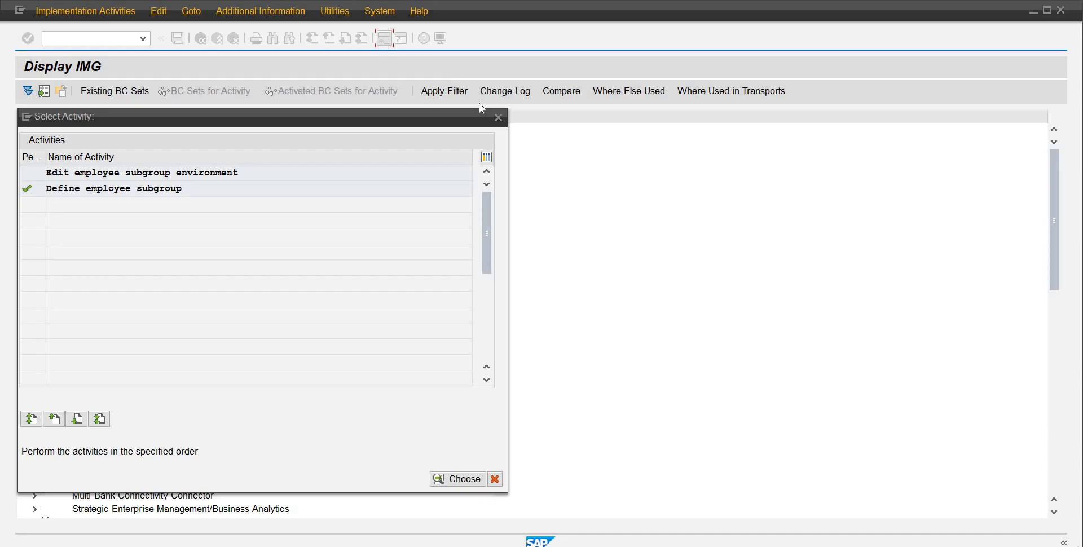
click(487, 121)
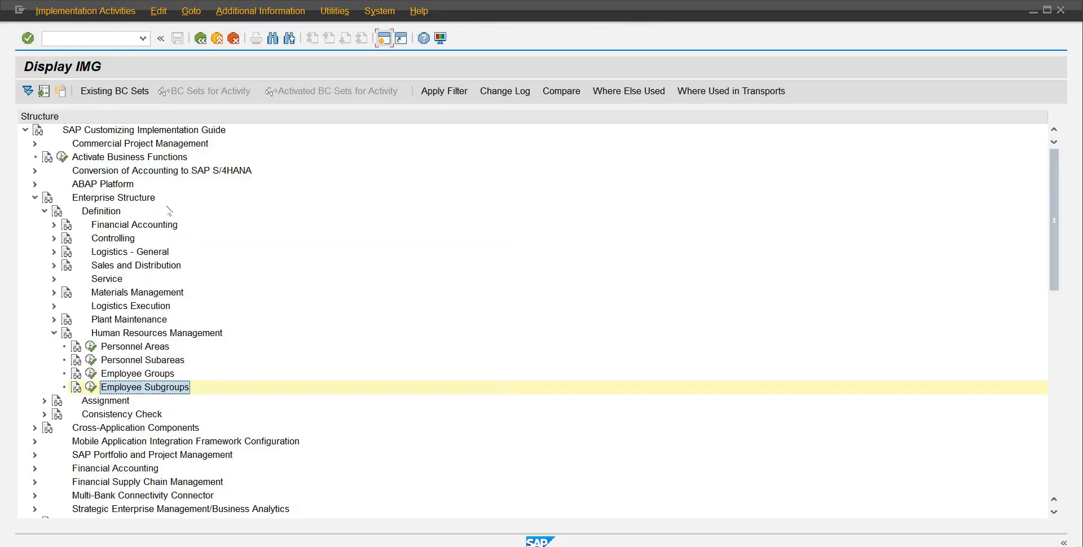
Step: Review the functional areas under the enterprise structure's Definition node, from Financial Accounting to Human Resources Management
click(118, 239)
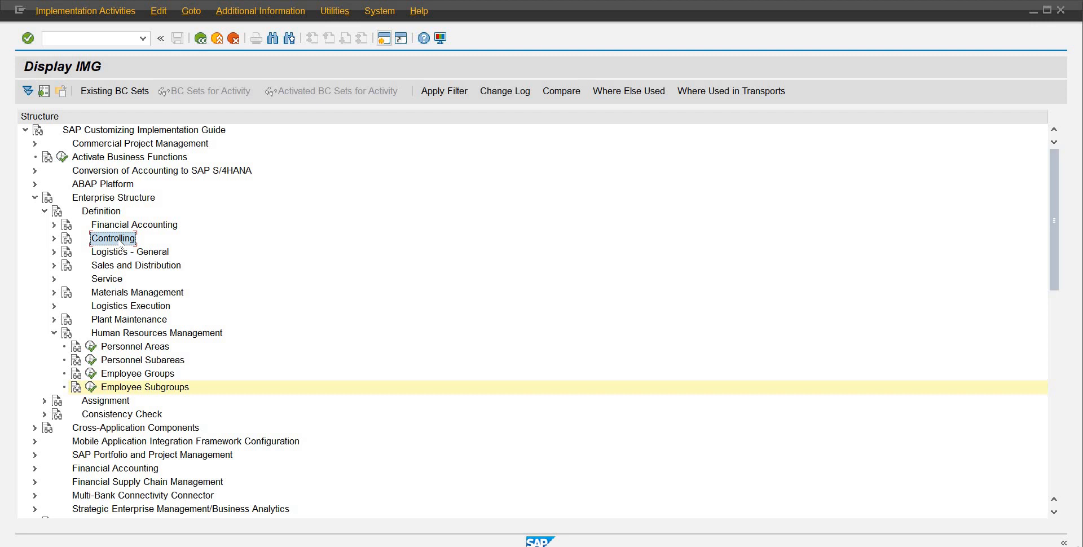
click(44, 212)
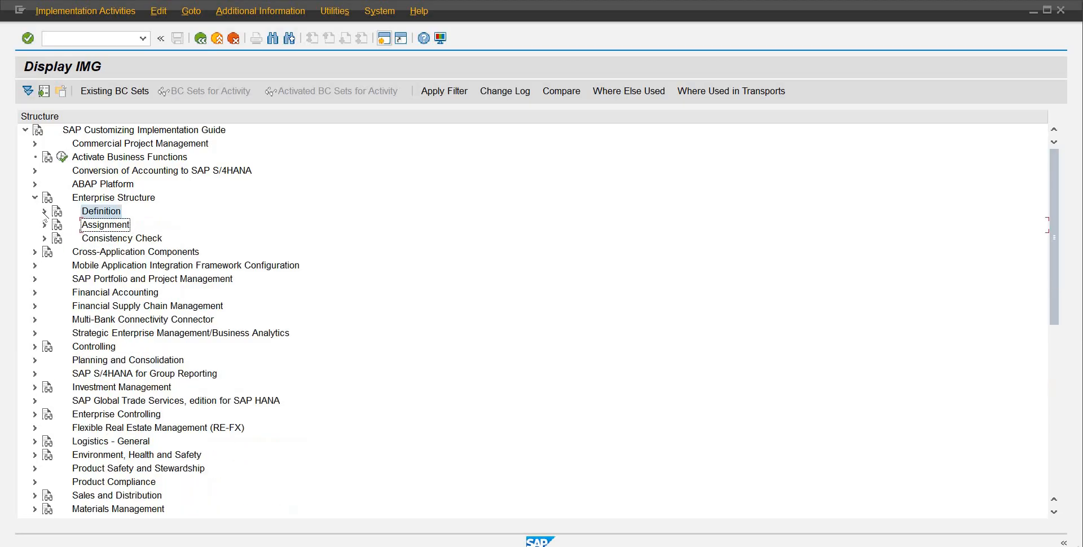
click(44, 212)
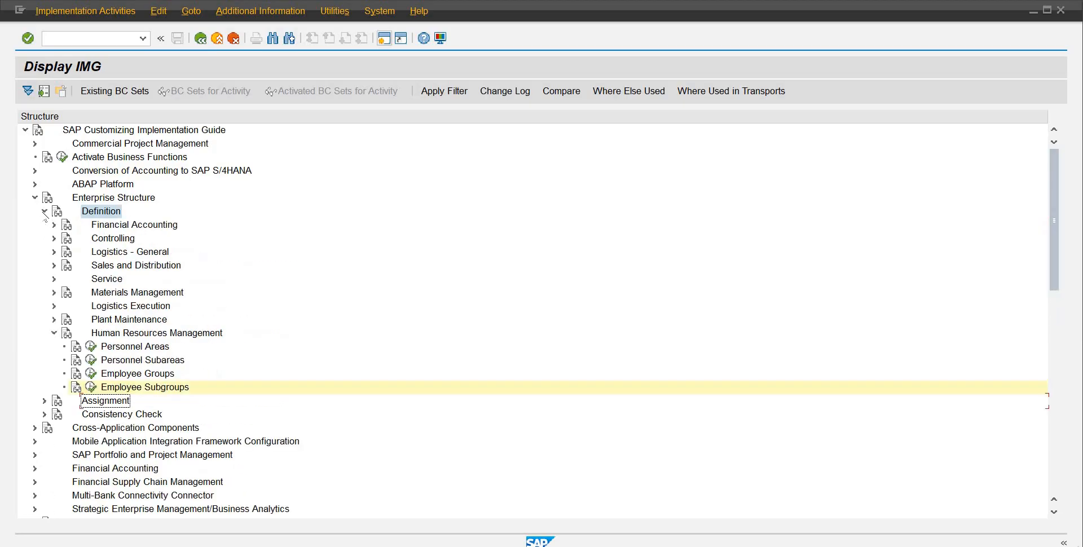
click(55, 333)
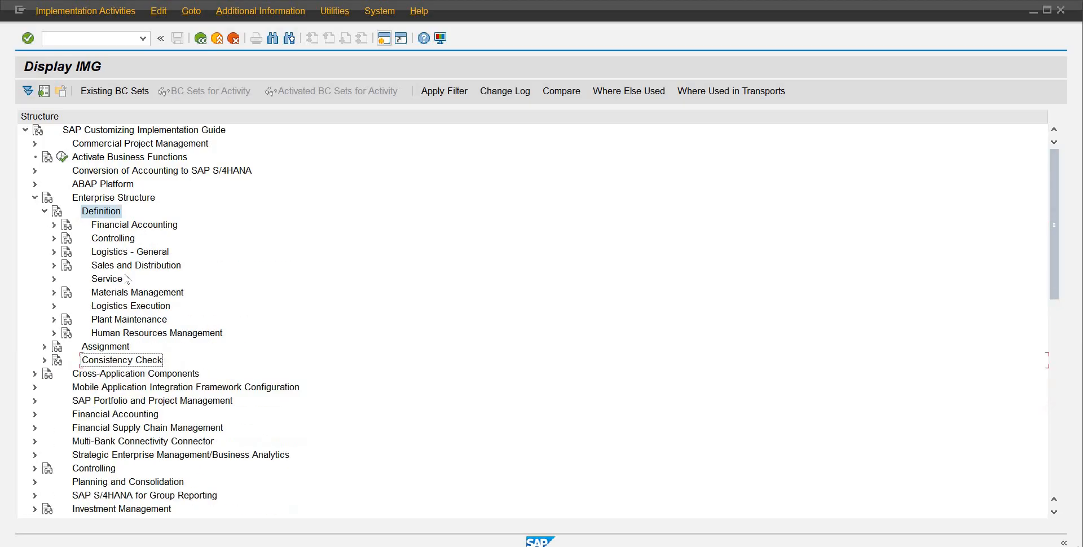
click(170, 266)
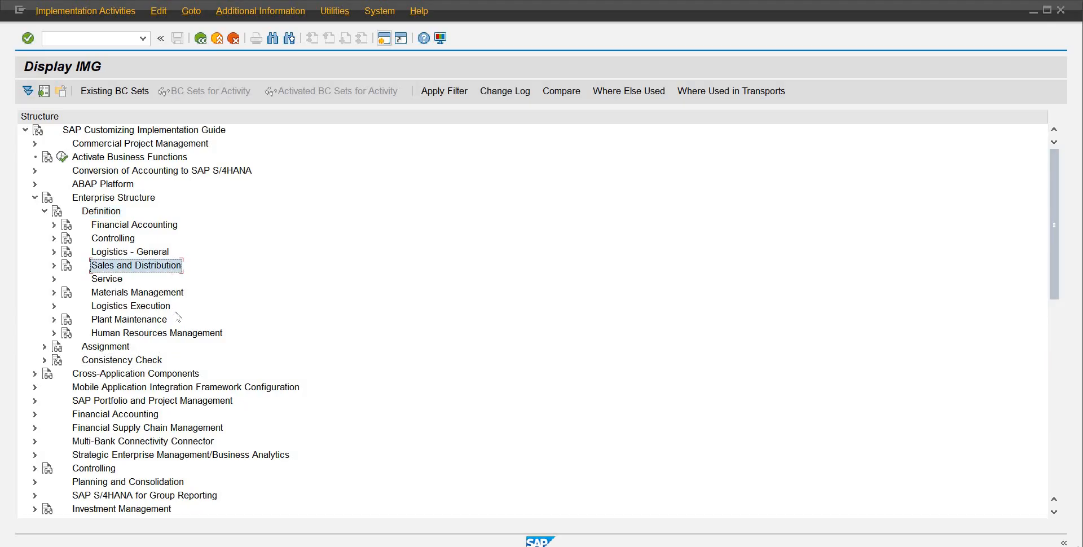
click(44, 212)
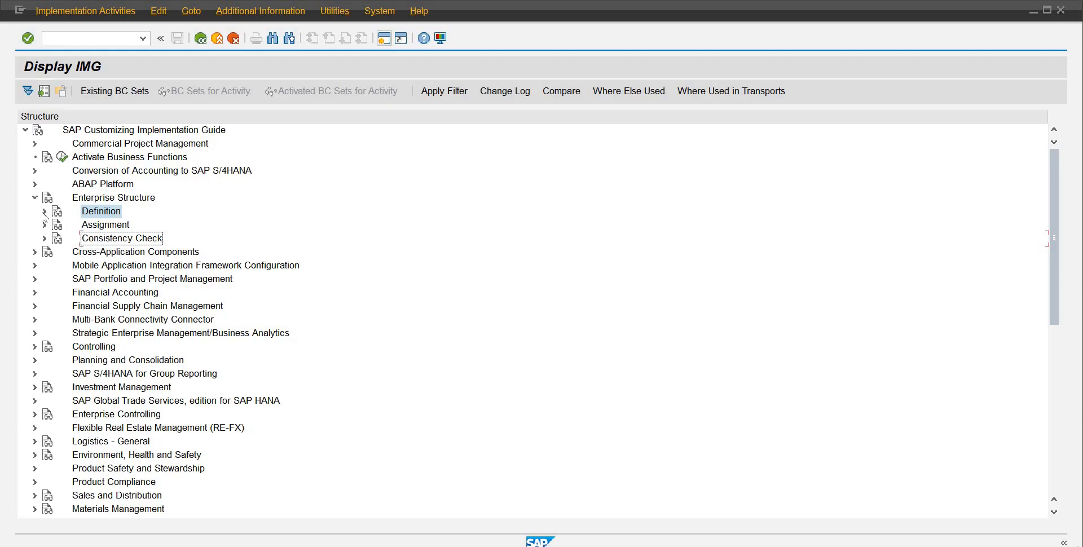
click(44, 211)
drag(127, 226, 139, 252)
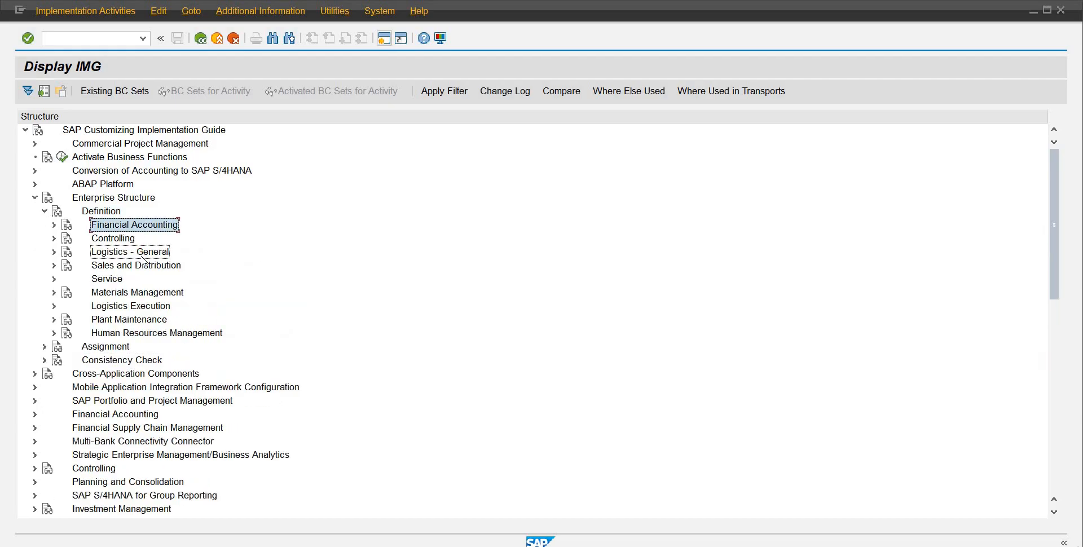
click(140, 252)
click(148, 293)
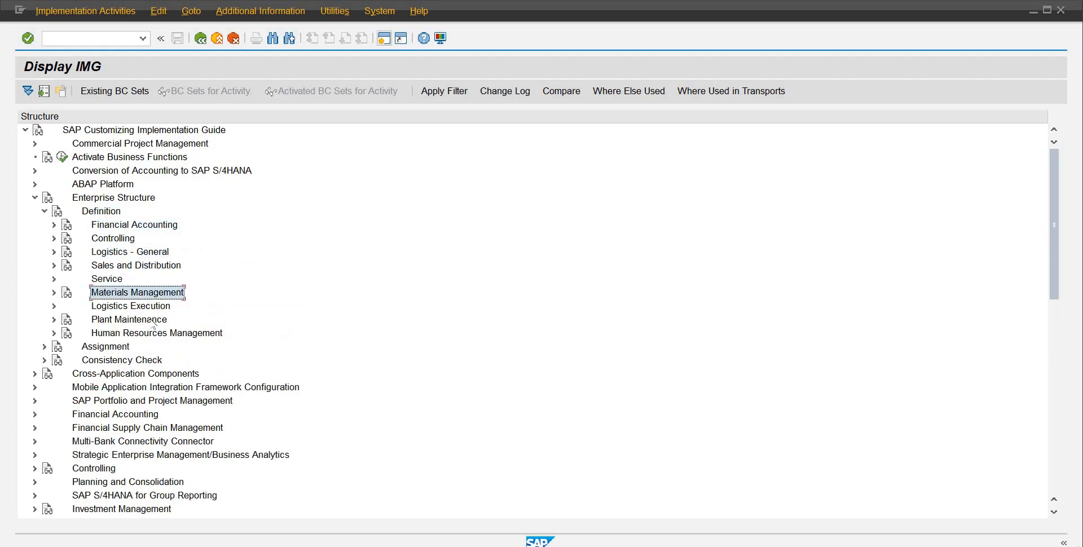
click(156, 333)
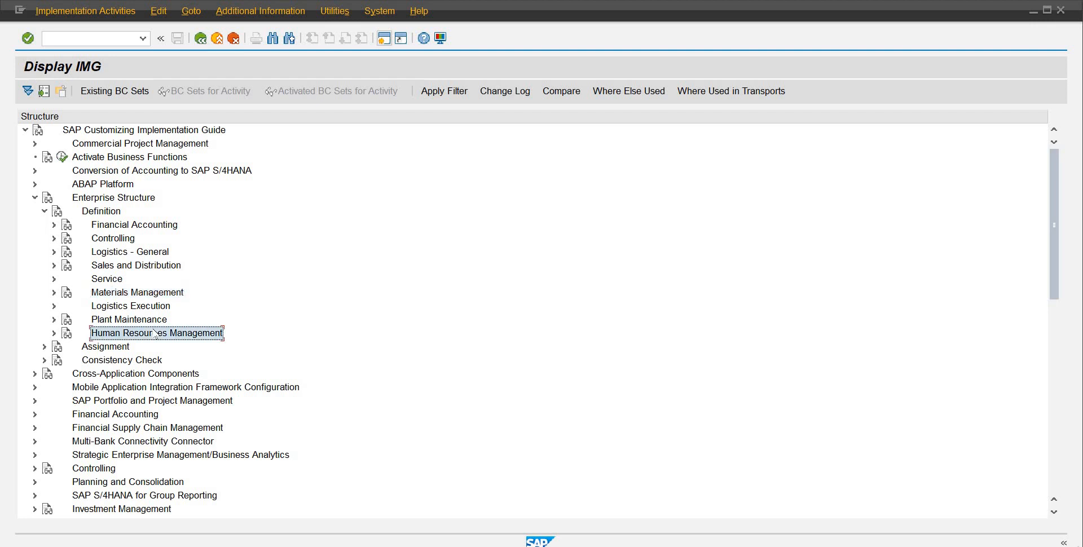
Step: Collapse Definition, expand the Financial Accounting assignments, and try to open the activity Assign company code to company
click(44, 212)
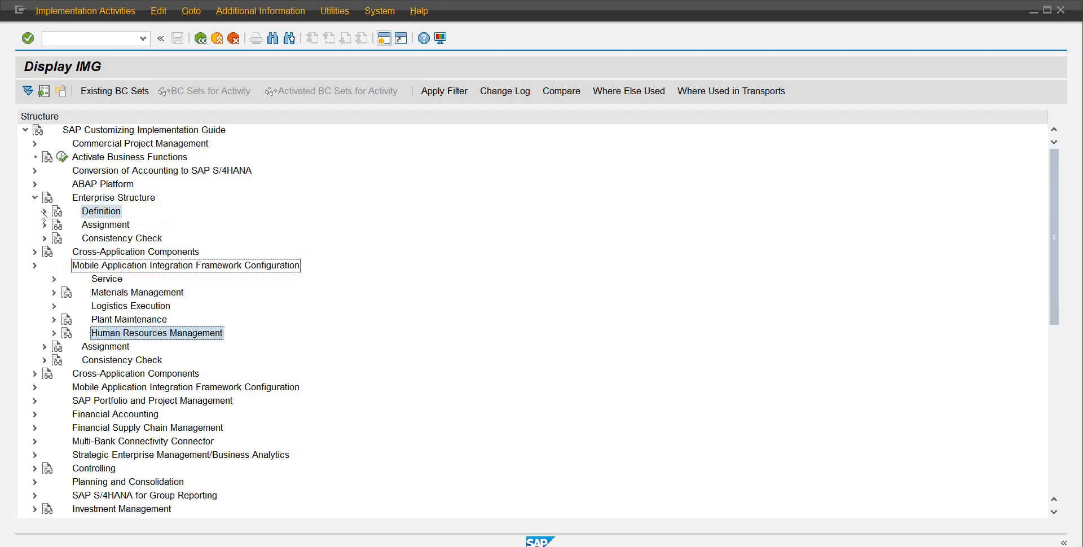
click(85, 226)
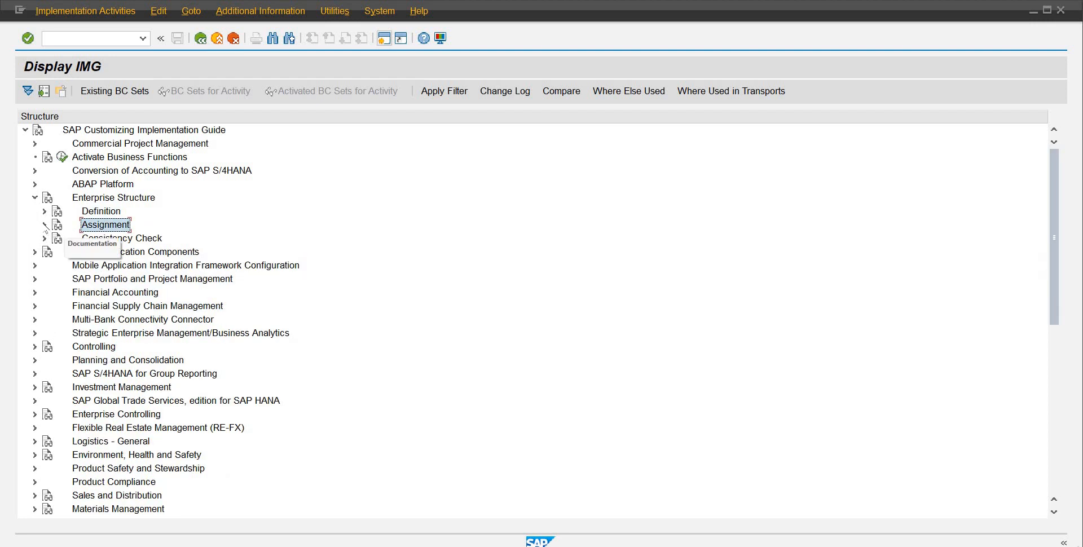
click(44, 224)
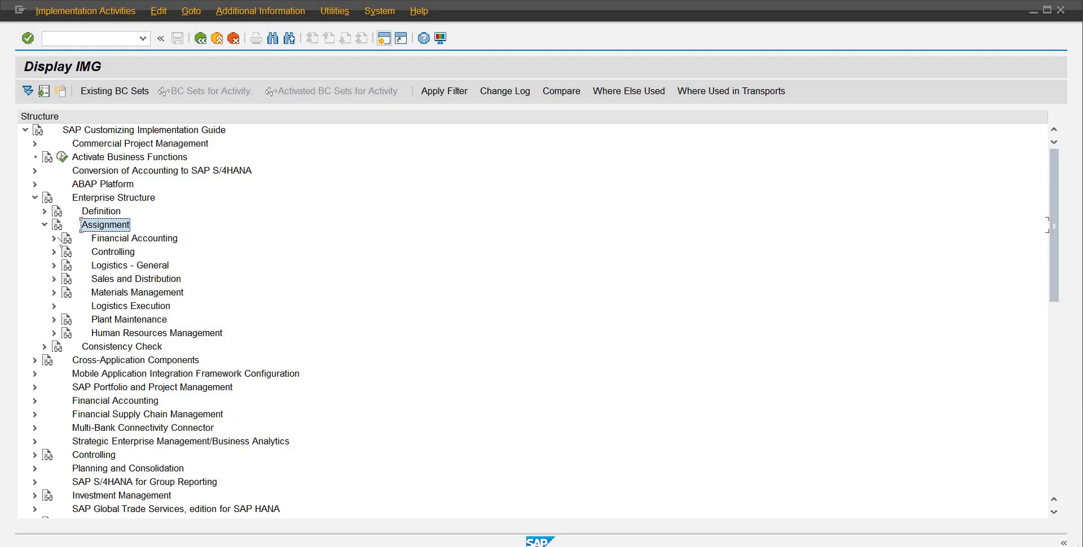
click(54, 238)
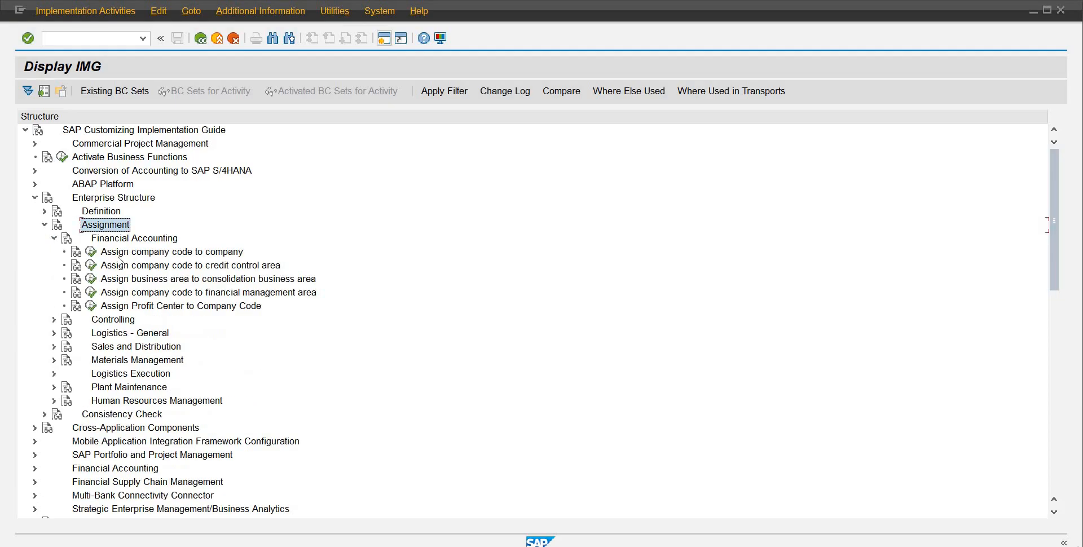
click(90, 253)
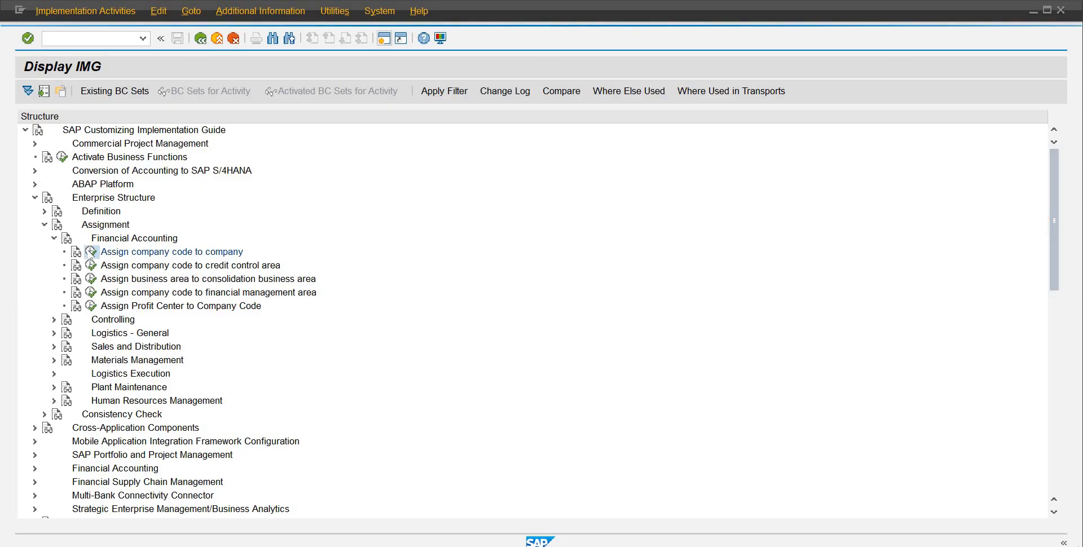
click(244, 387)
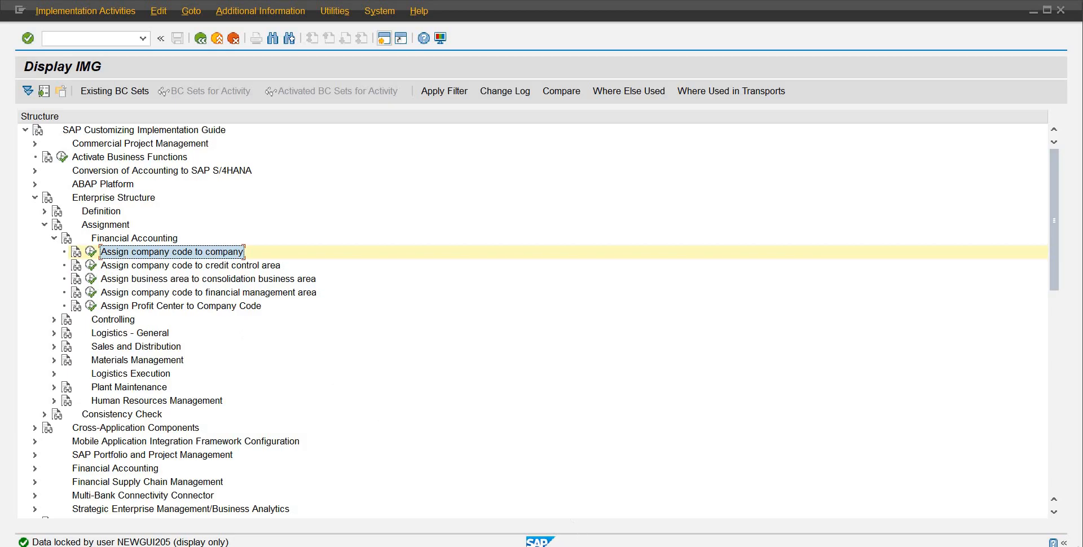
Step: Switch to the Enqueue Administration session, search the locks for client 600 and delete all listed lock entries
mouse_move(580, 546)
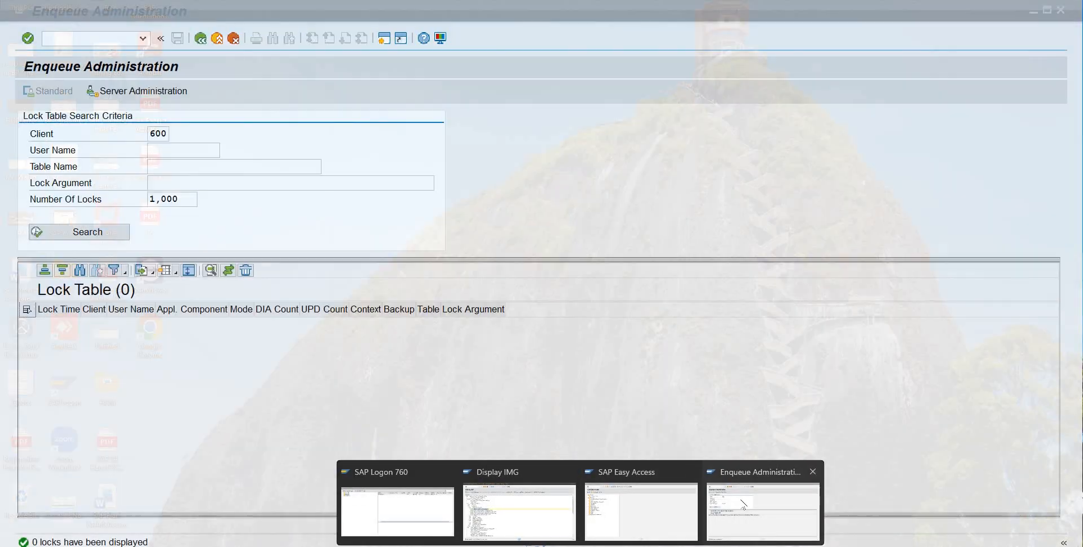
click(743, 504)
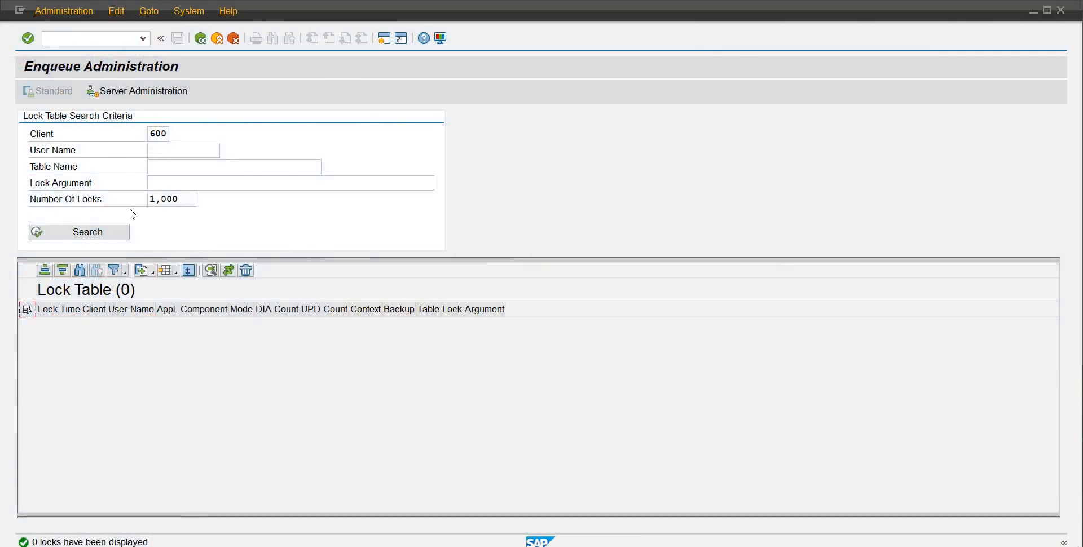
click(87, 231)
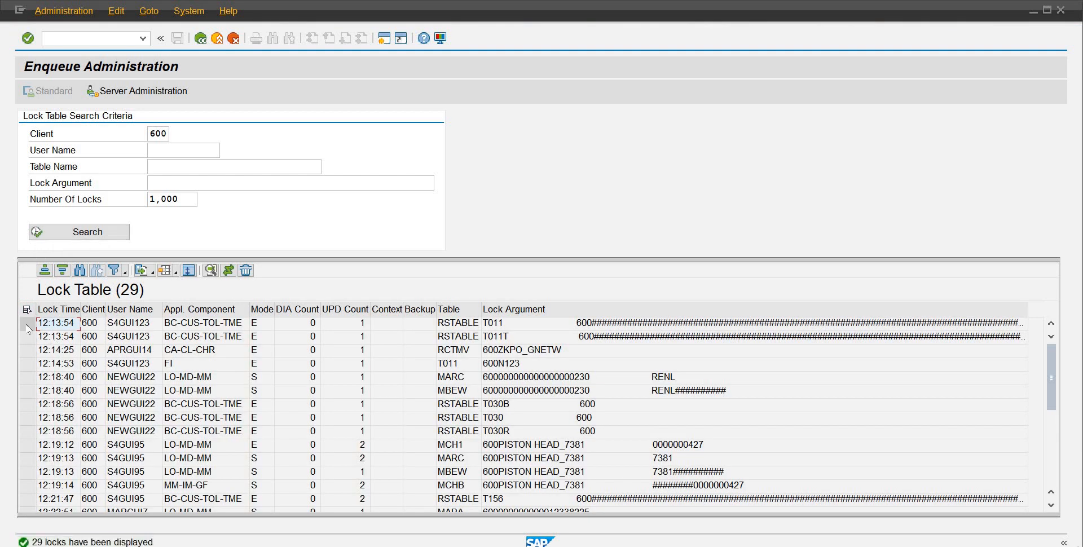
click(27, 324)
click(27, 309)
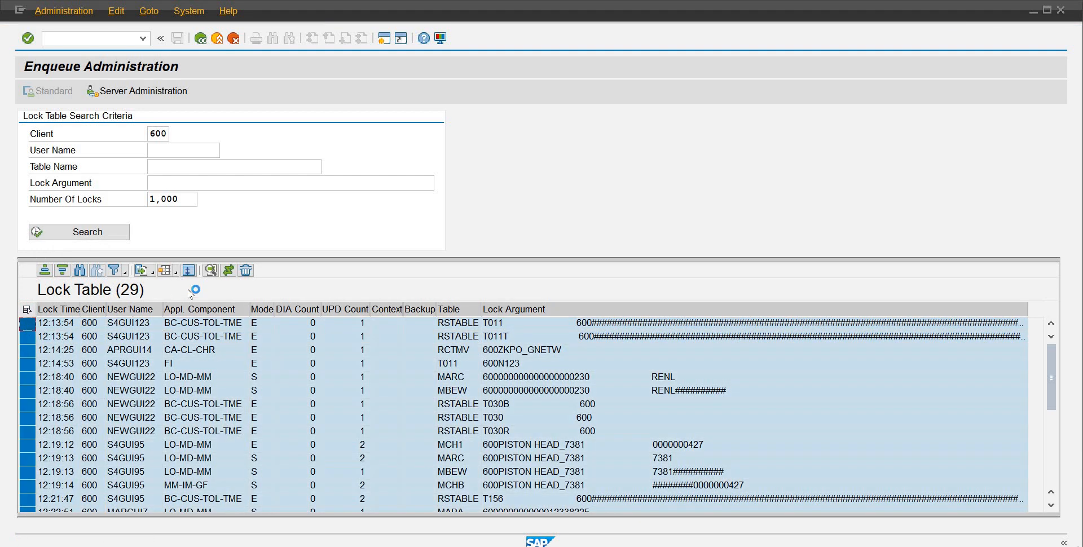
click(247, 272)
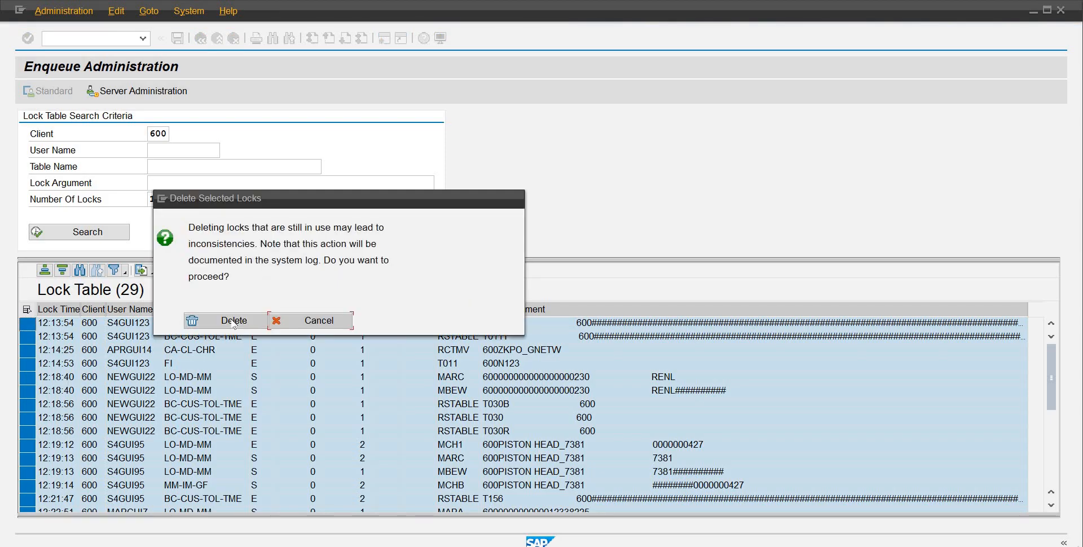
click(236, 320)
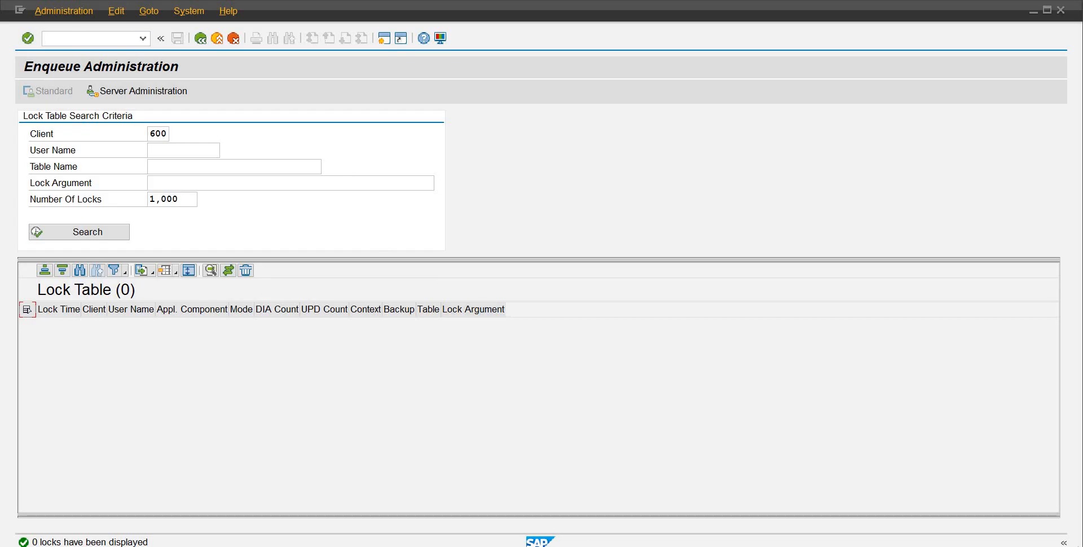
Step: Switch to the Display IMG session, open Assign company code to company and position the list at company code RB10
click(516, 508)
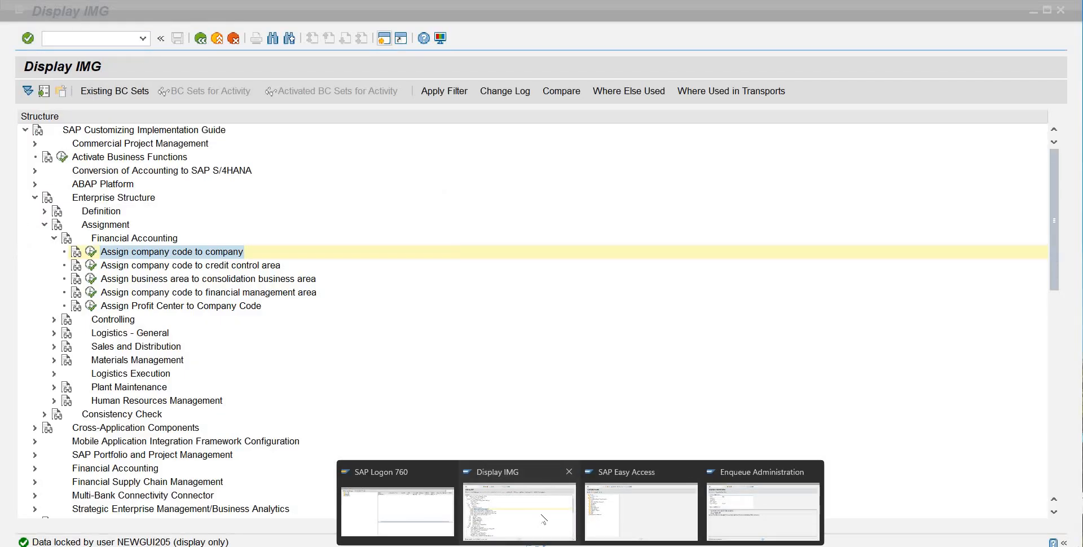
click(91, 252)
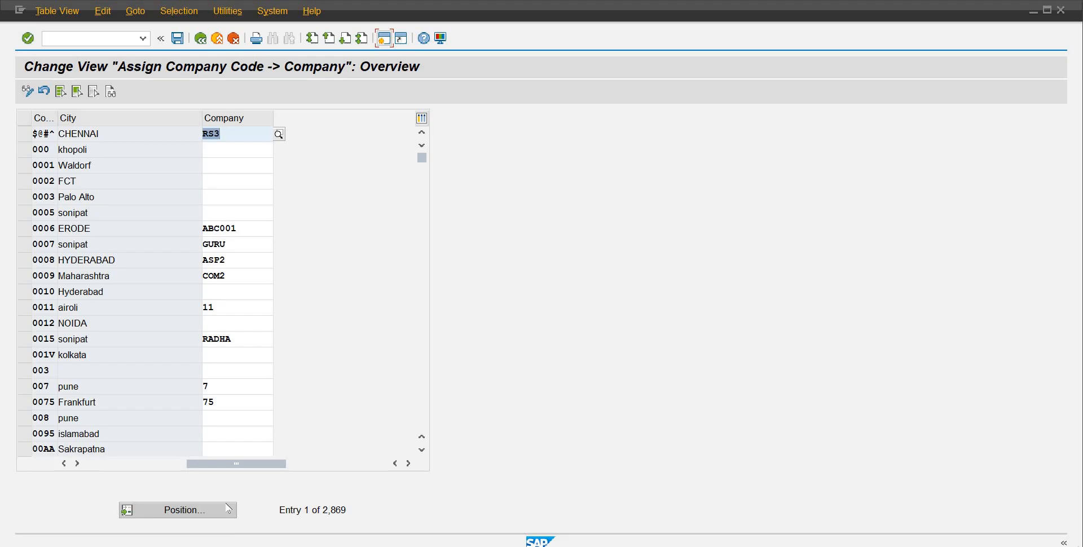
click(200, 513)
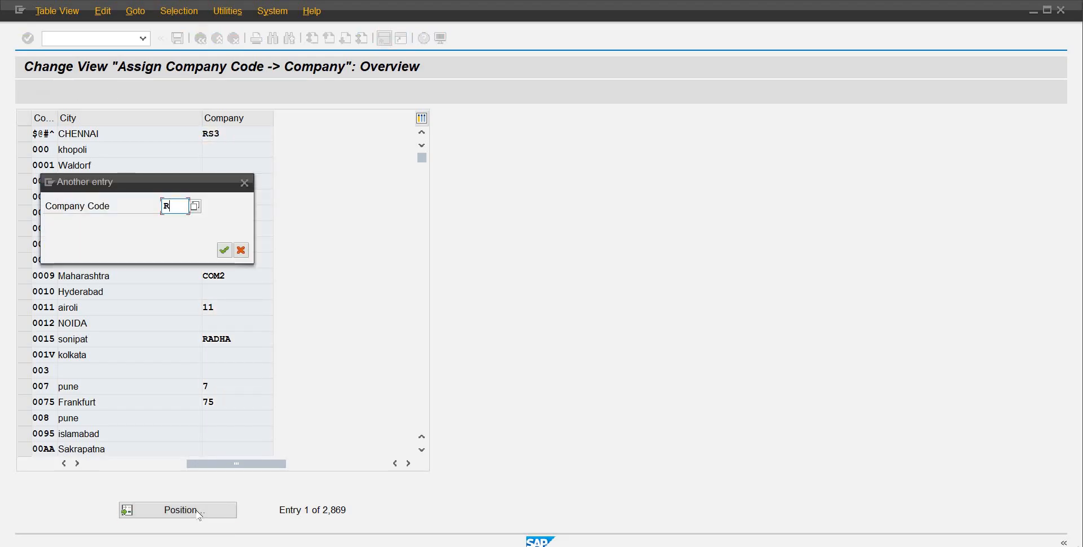
text(RB10)
key(Return)
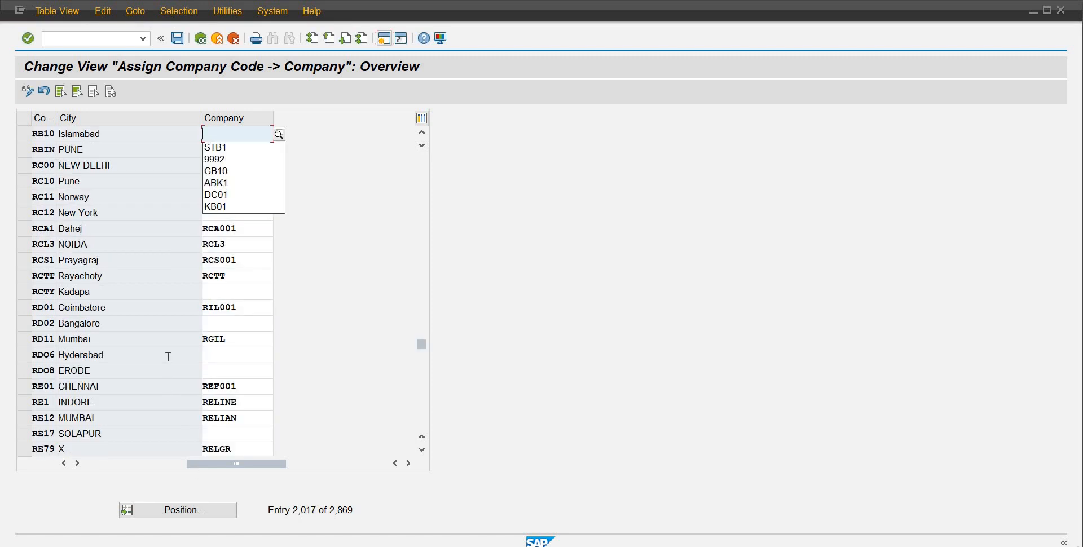
Step: Assign company RB10 to company code RB10, save it under the proposed customizing request and return to the implementation guide
text(RB10)
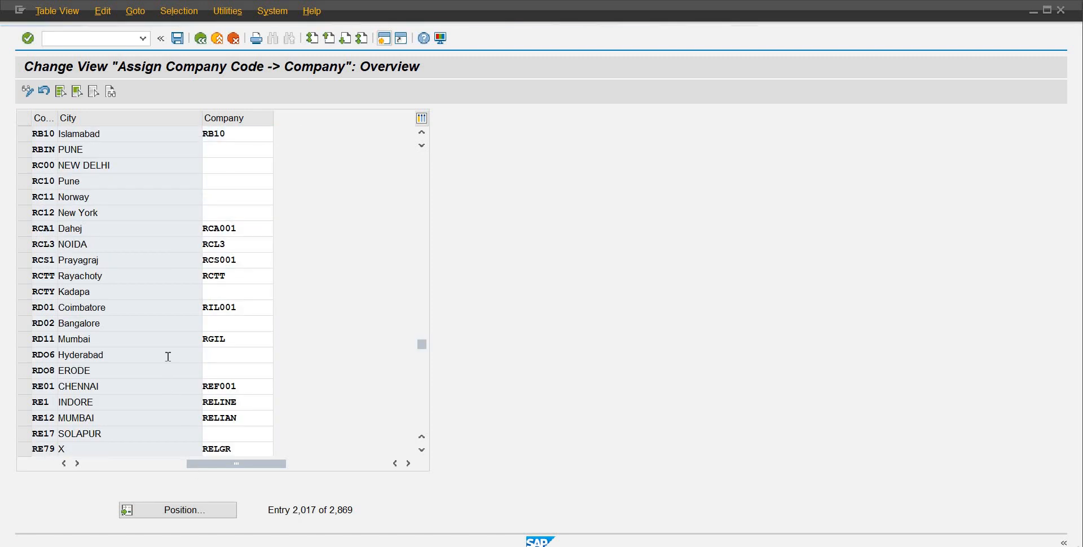
key(ctrl+s)
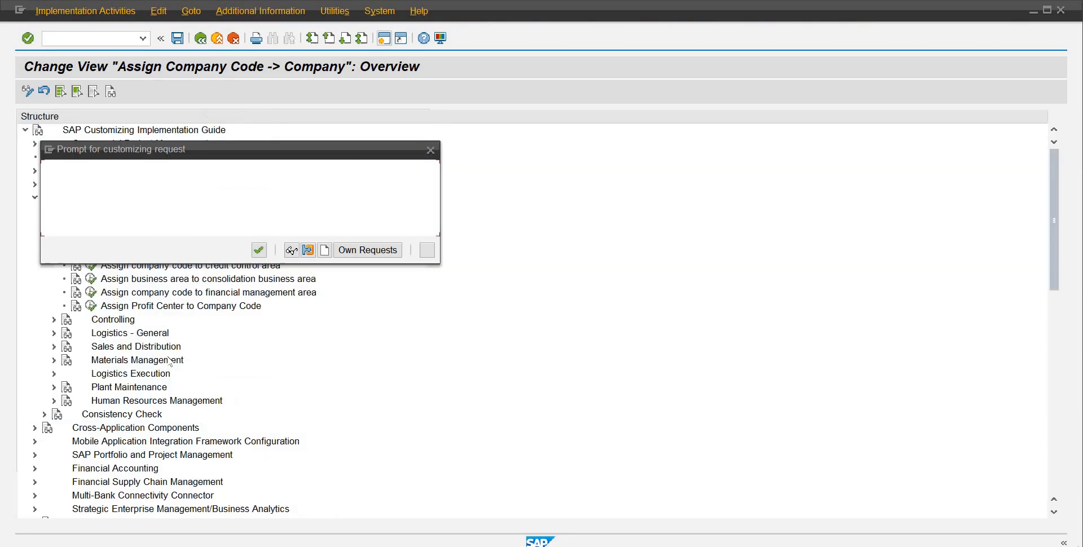
key(Return)
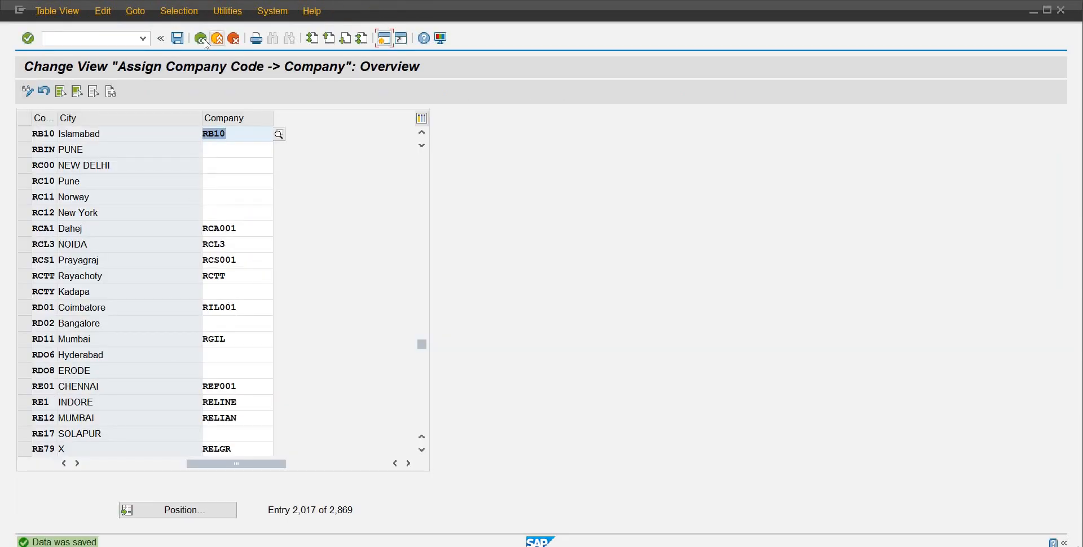
click(204, 41)
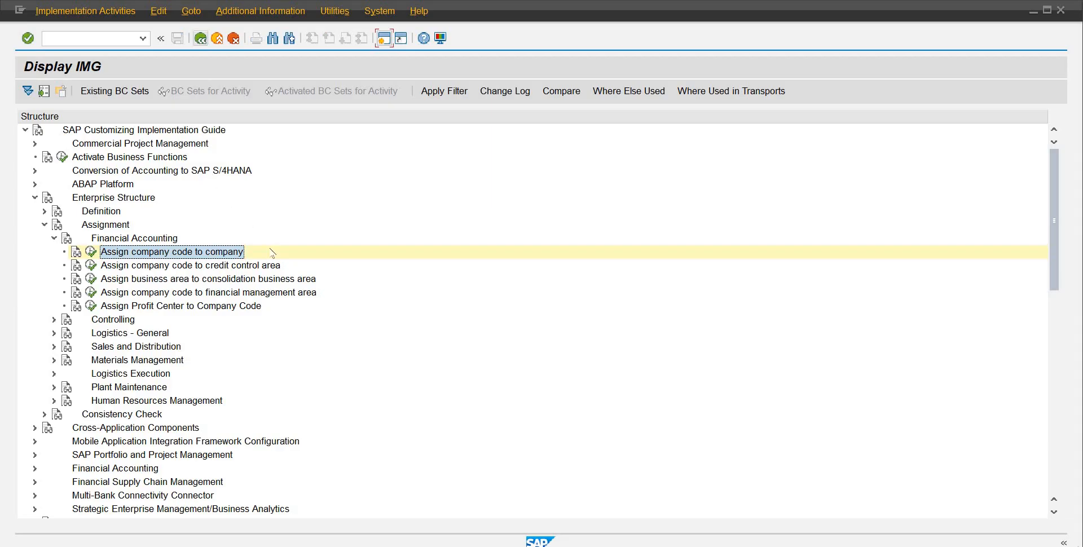
Step: Open Assign company code to credit control area, find company code RB10 and enter CCAR as its credit control area
click(153, 267)
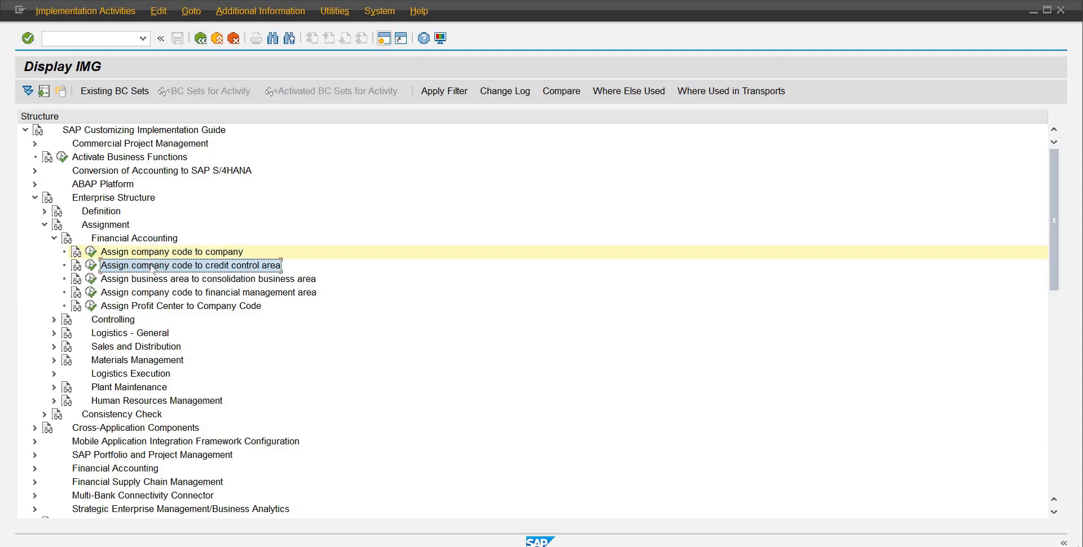
click(91, 265)
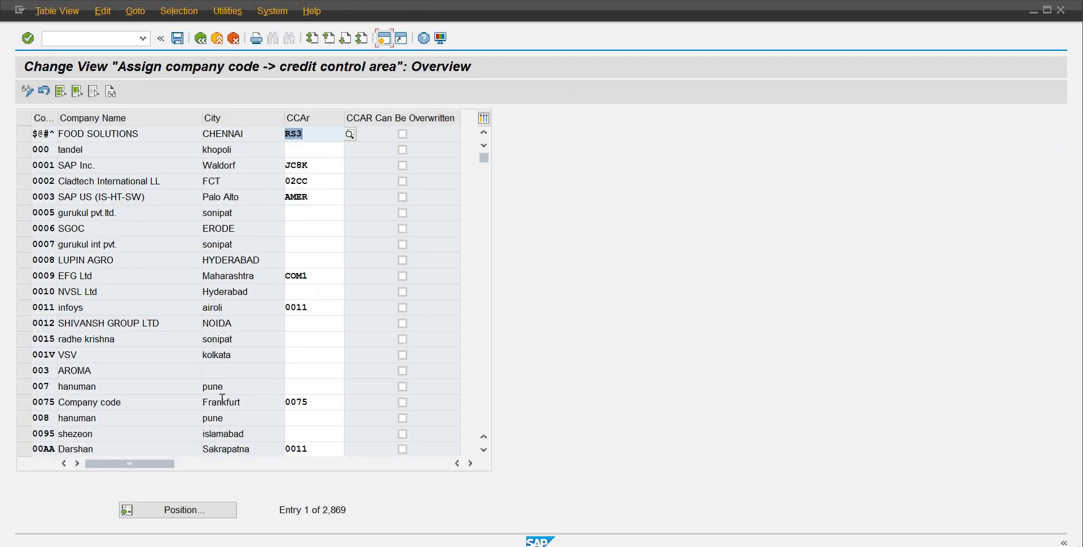
click(206, 511)
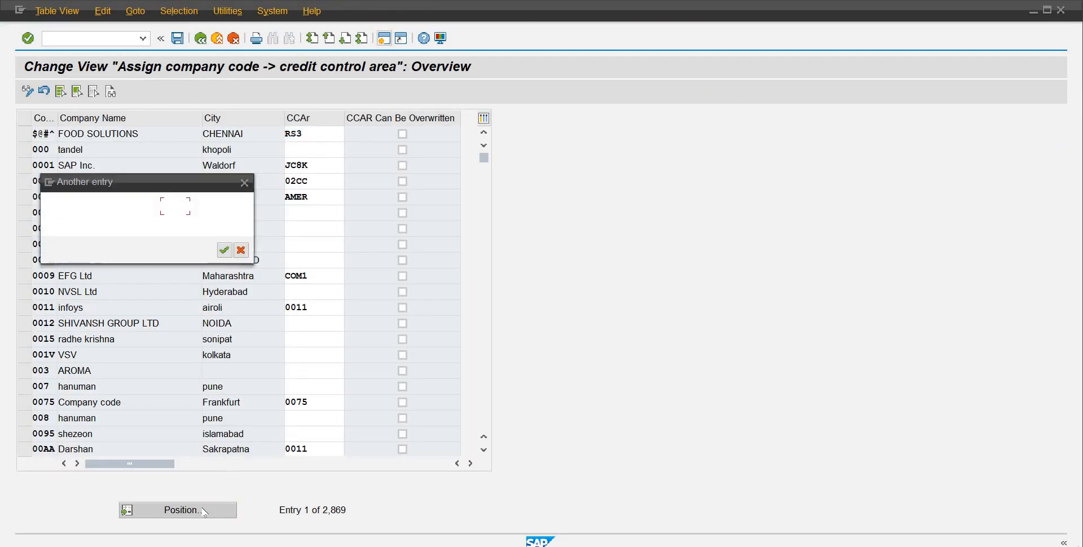
text(RB10)
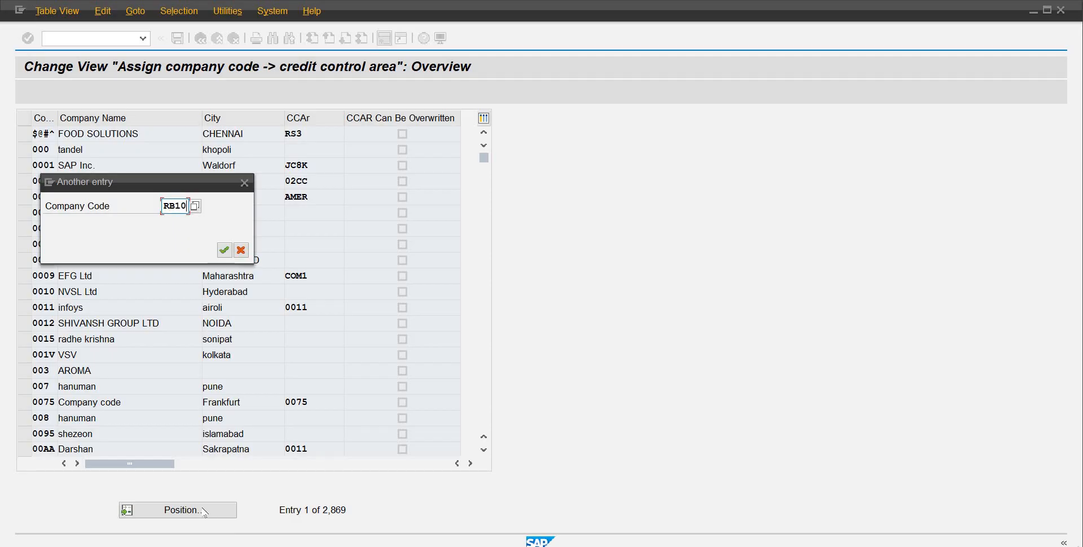
key(Return)
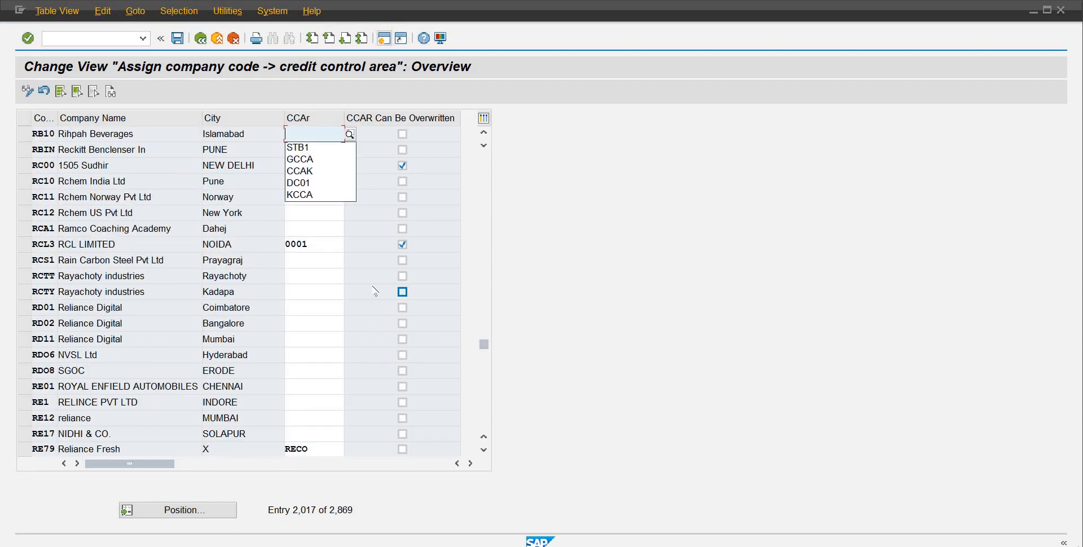
text(CC)
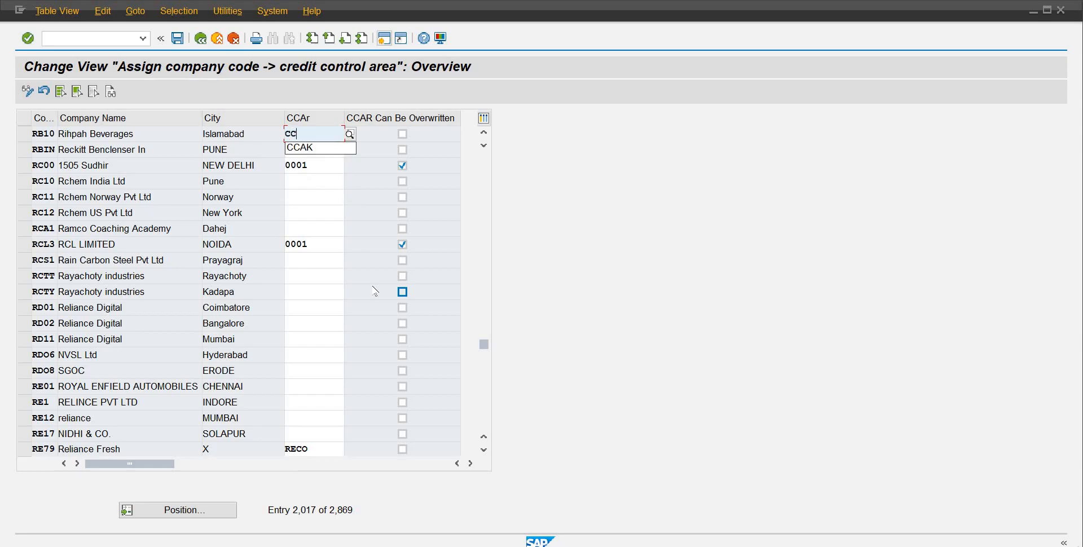
text(AR)
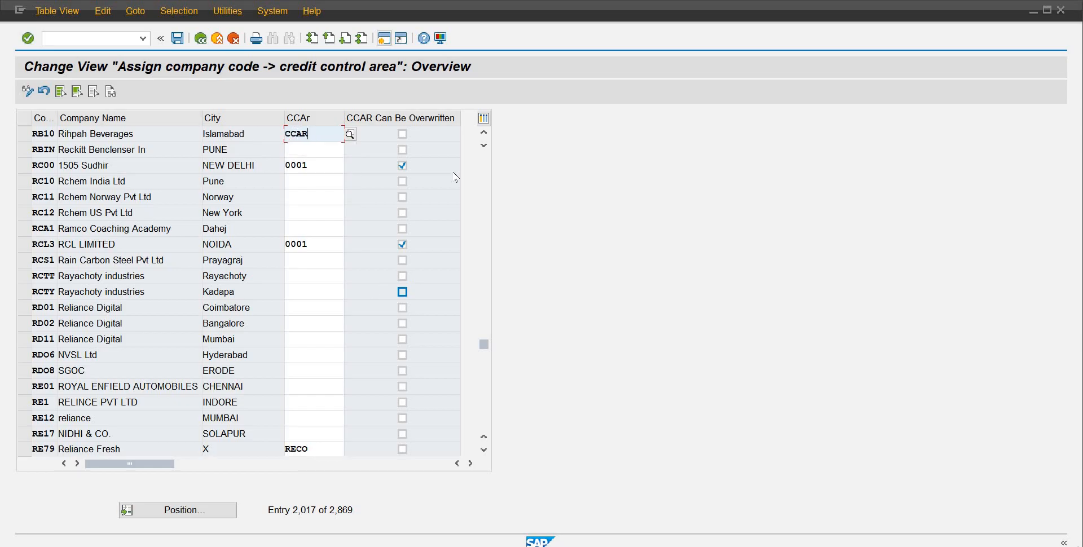
Step: Search the possible credit control areas for CCAR and choose the entry described as RB01 for company code RB10
key(Up)
key(Up)
key(Up)
key(Up)
key(Up)
key(Up)
key(Up)
key(Up)
key(Up)
key(Up)
click(338, 137)
double_click(343, 138)
click(350, 134)
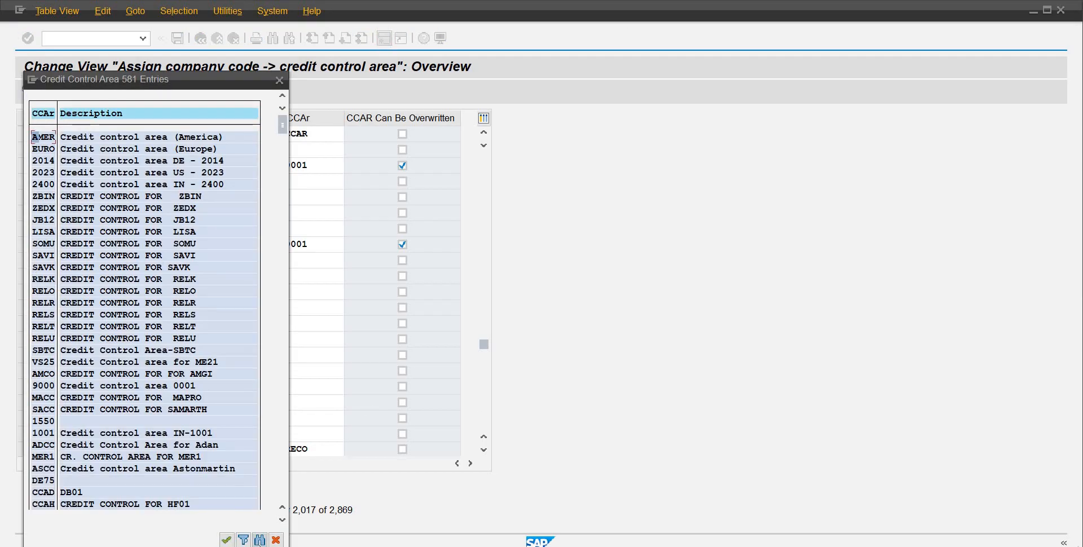
click(259, 539)
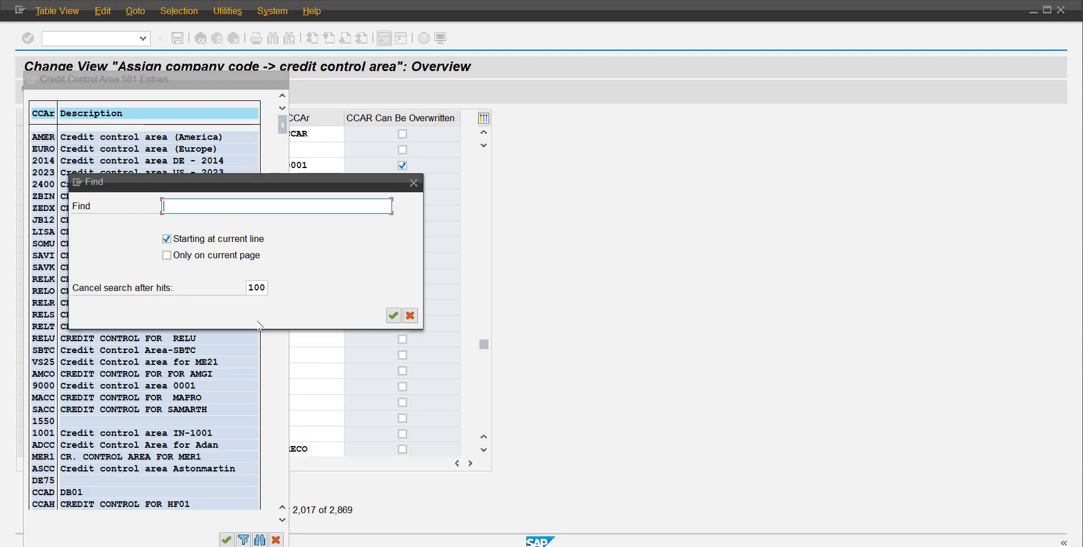
text(CCAR)
key(Return)
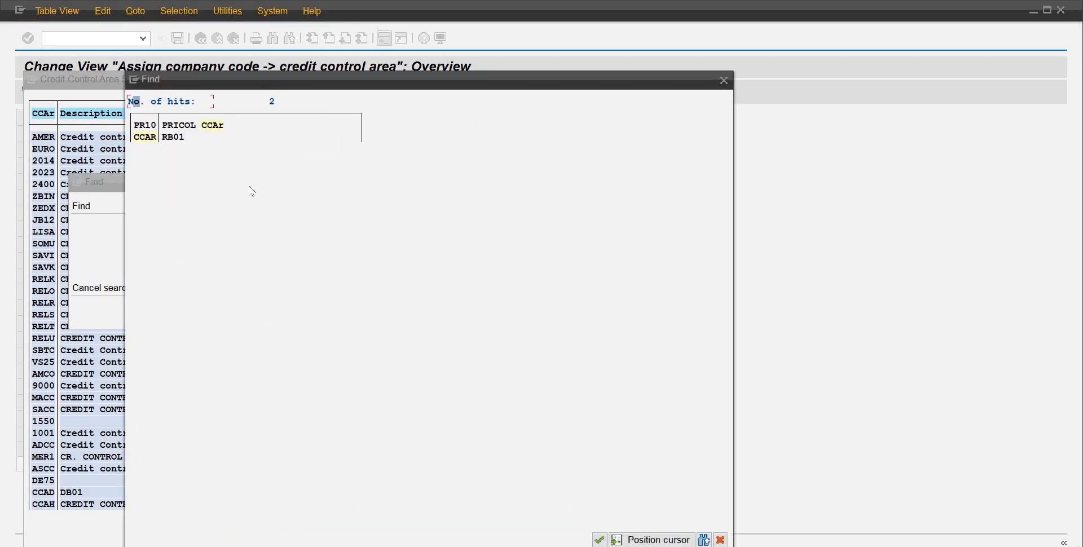
double_click(171, 138)
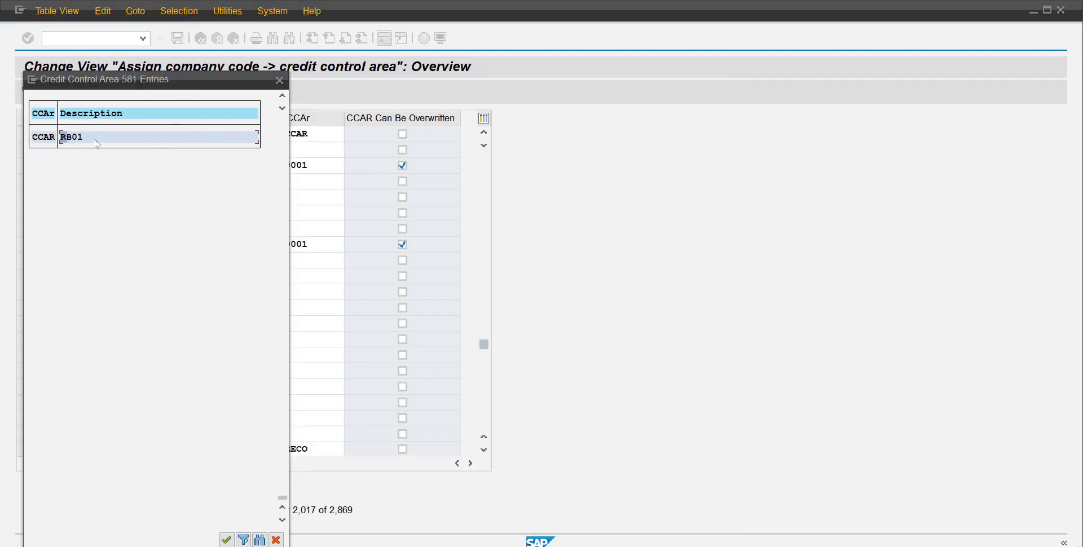
double_click(69, 139)
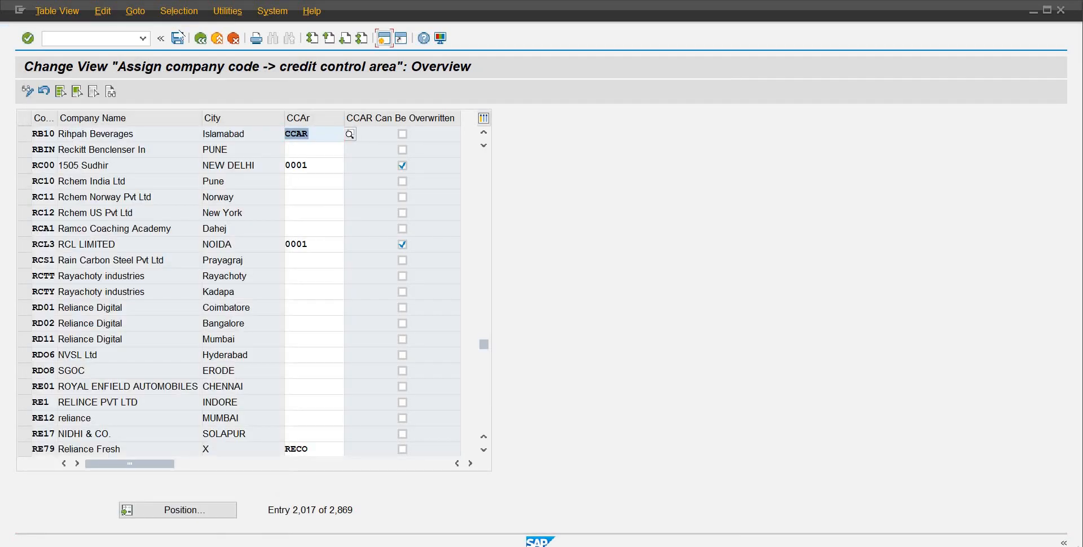
Step: Save the credit control area assignment of company code RB10 and return to the implementation guide structure
click(176, 43)
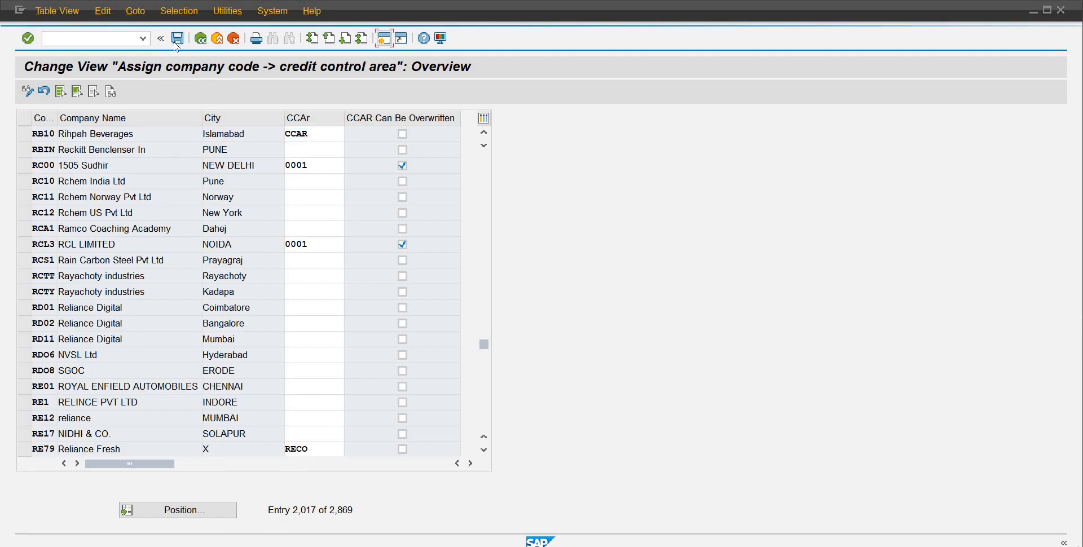
key(Return)
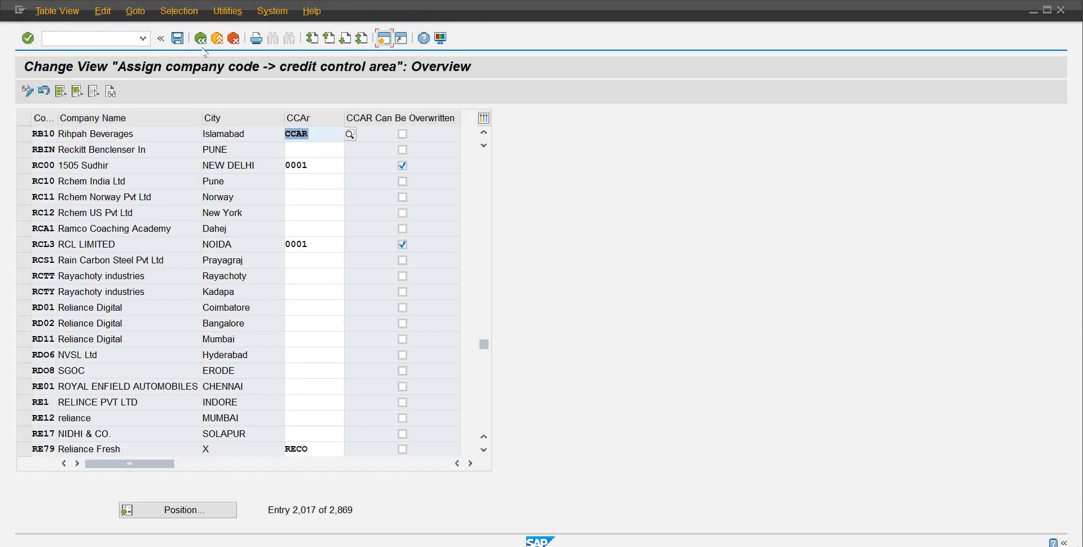
click(200, 38)
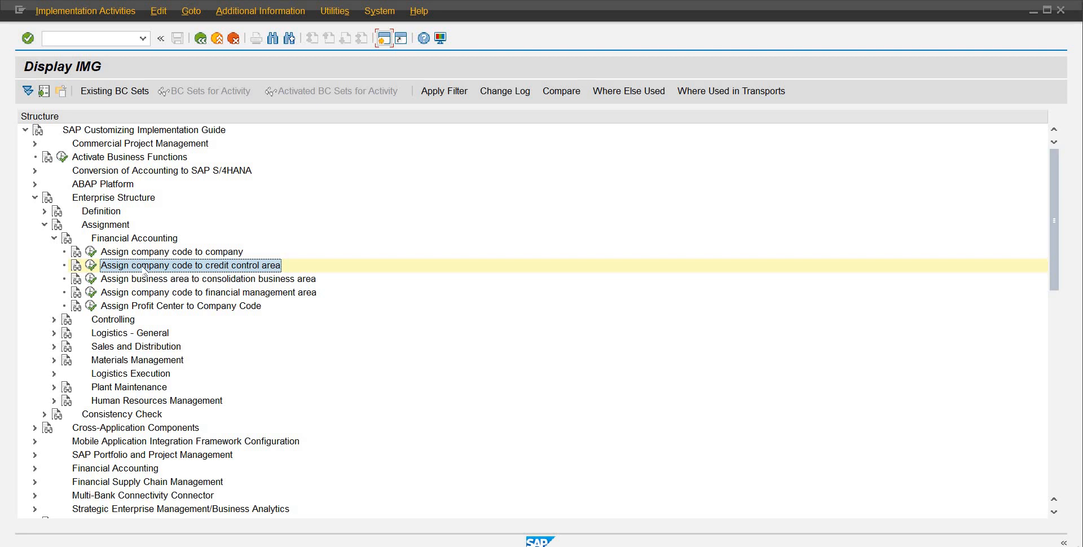
Step: Open Assign company code to financial management area and position the list at company code RB10
click(185, 282)
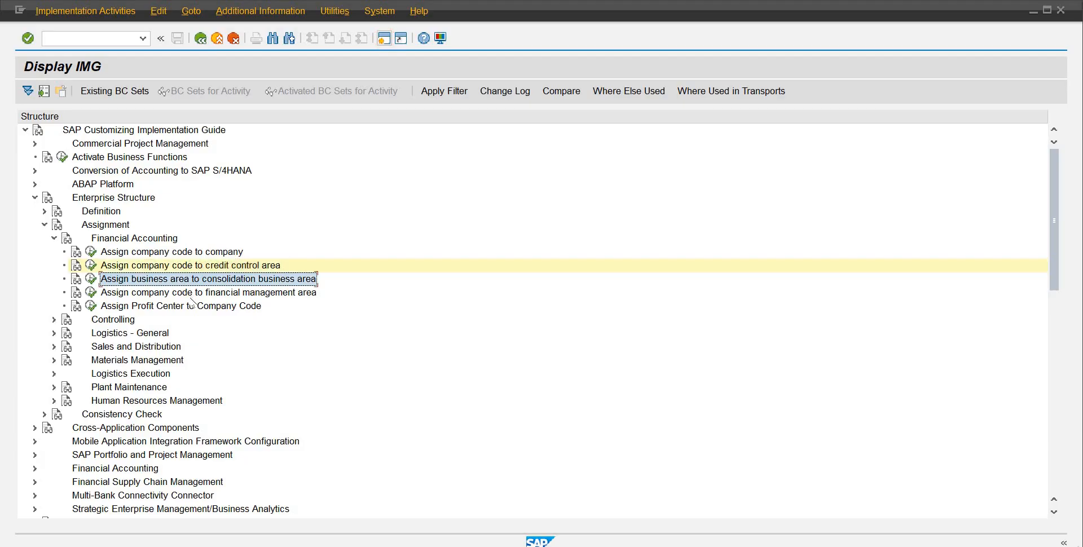
key(Down)
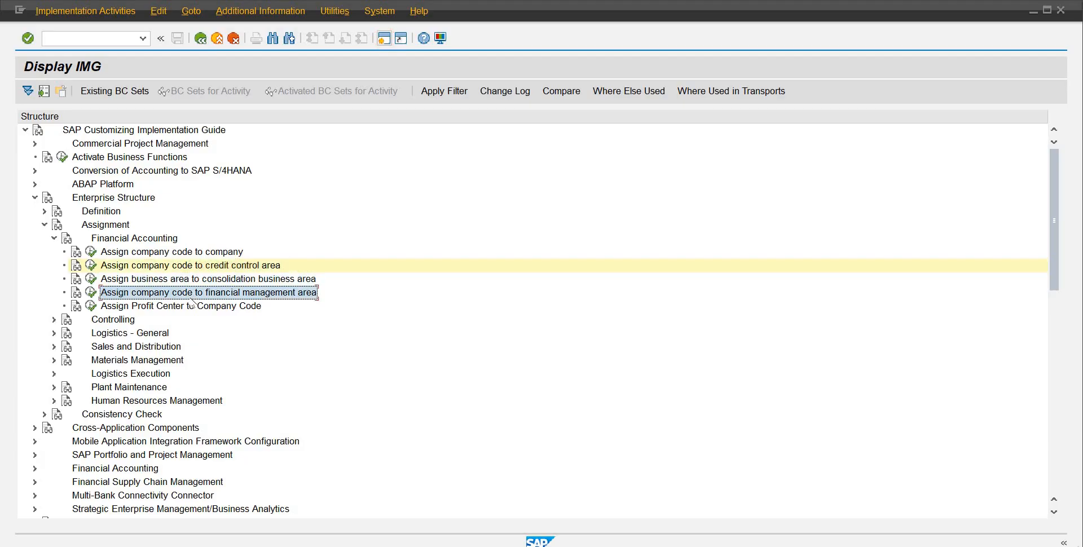
click(91, 293)
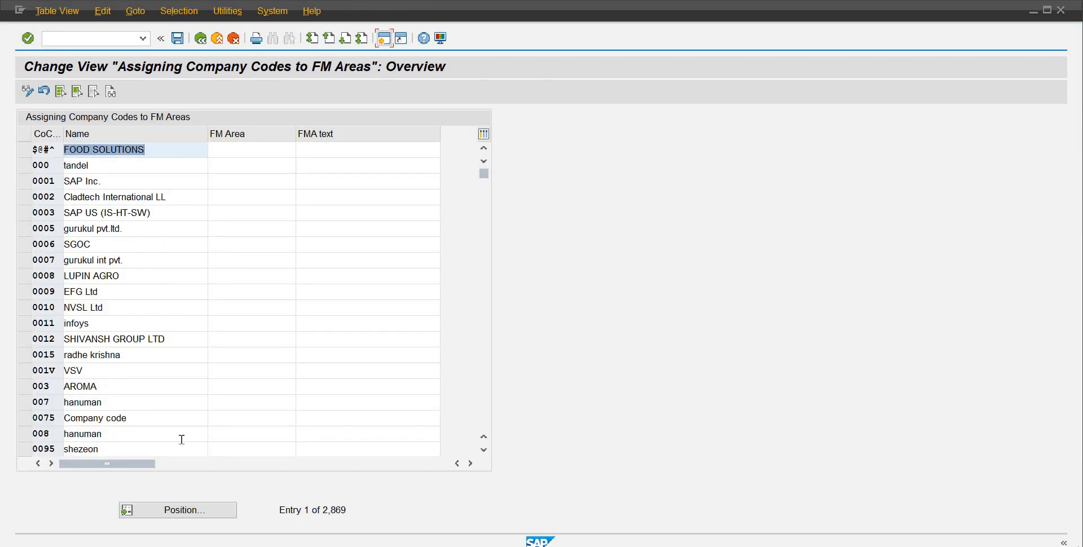
click(181, 508)
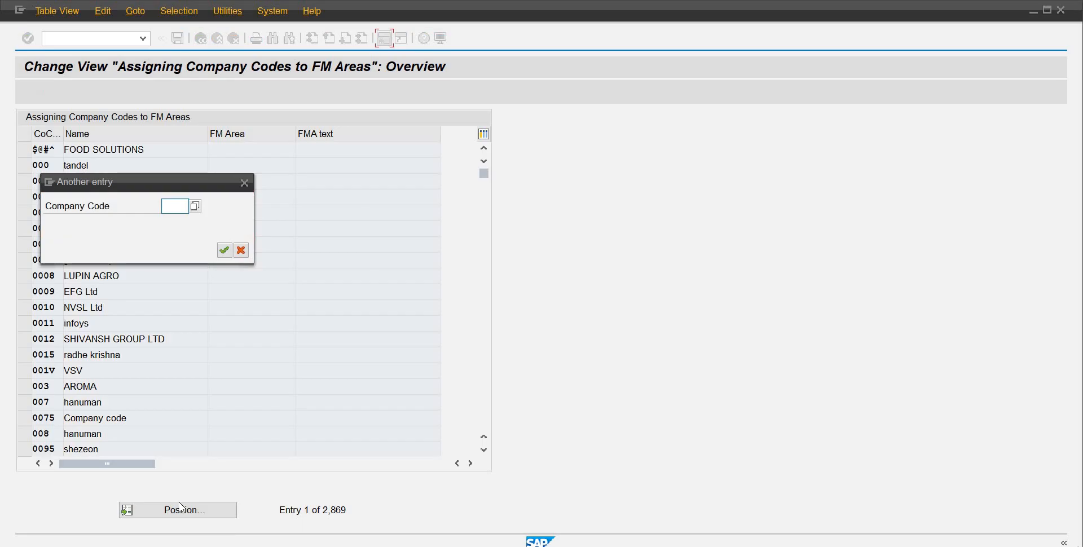
text(RB10)
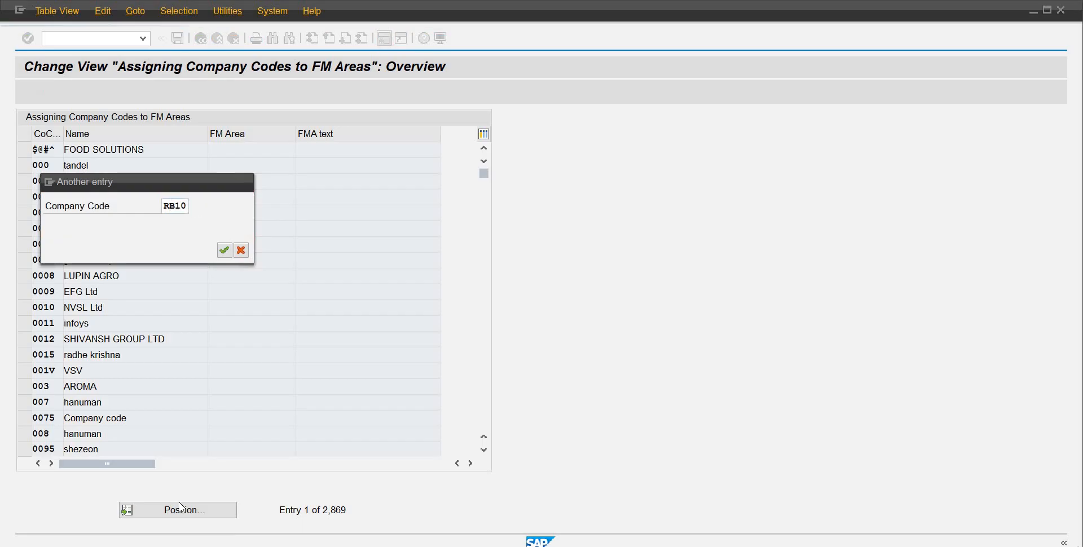
key(Return)
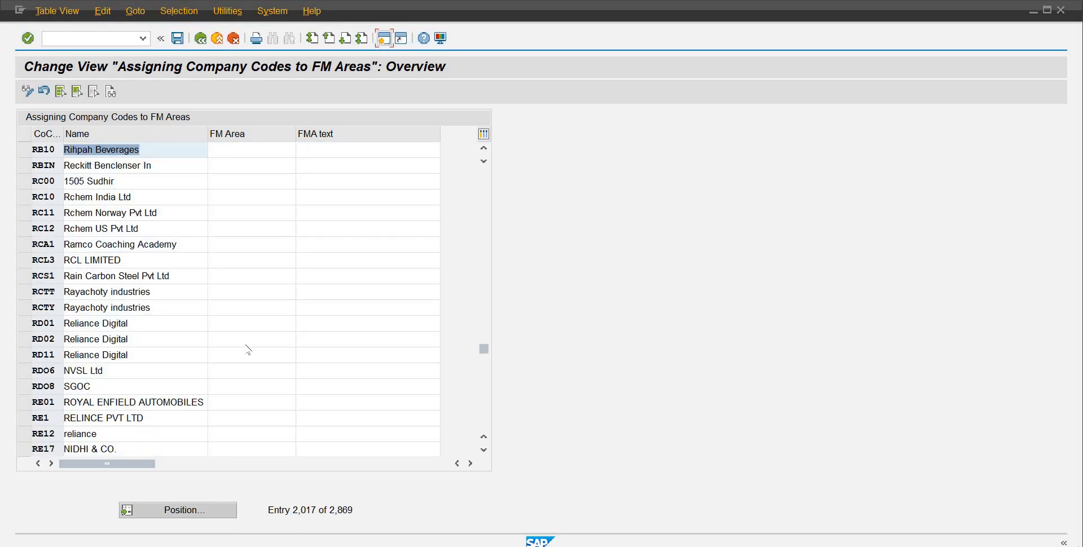
Step: Assign FM area FMRB to company code RB10, save it under the proposed customizing request and return to the implementation guide
click(246, 147)
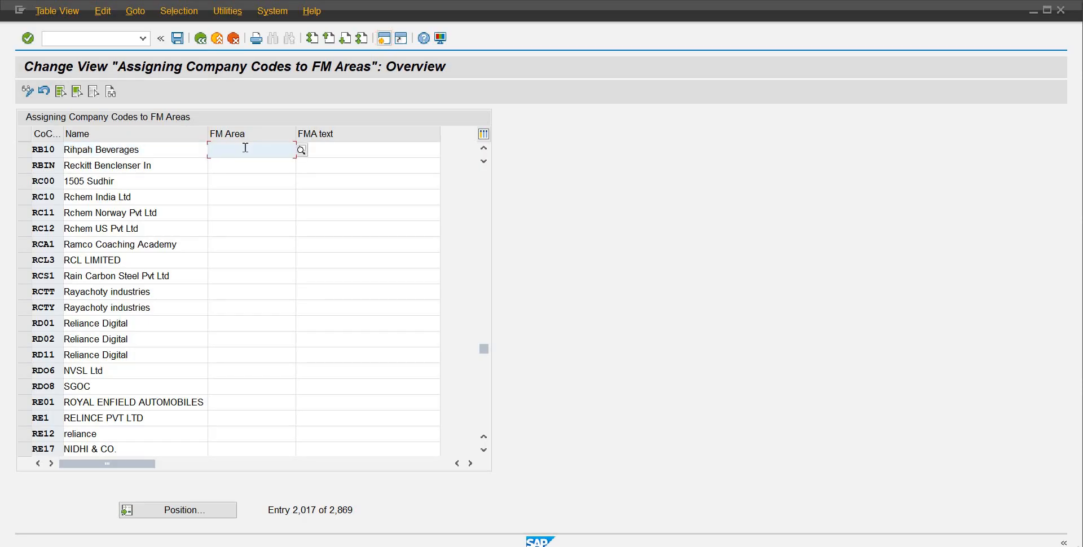
text(F)
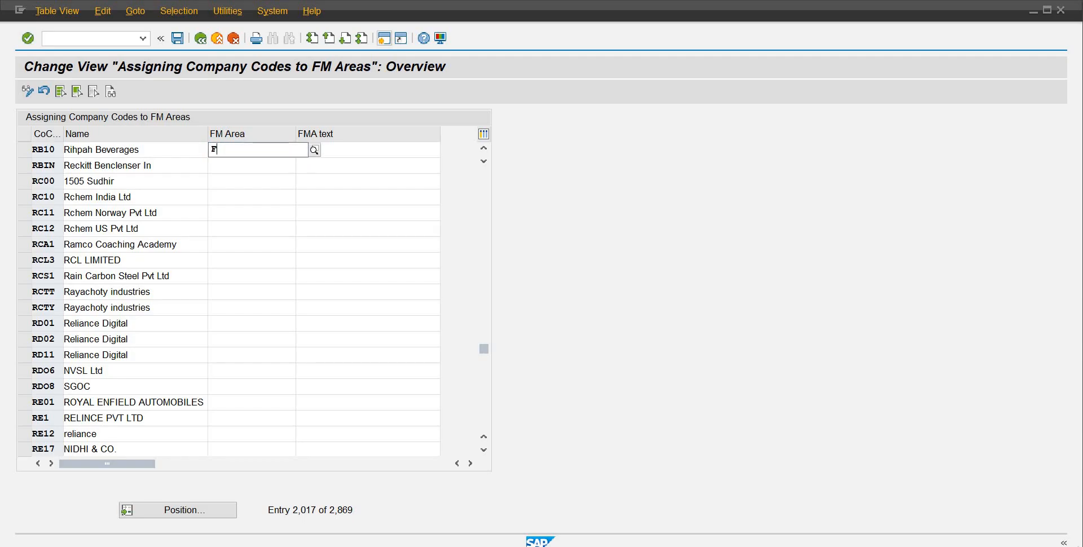
text(MRB)
key(Return)
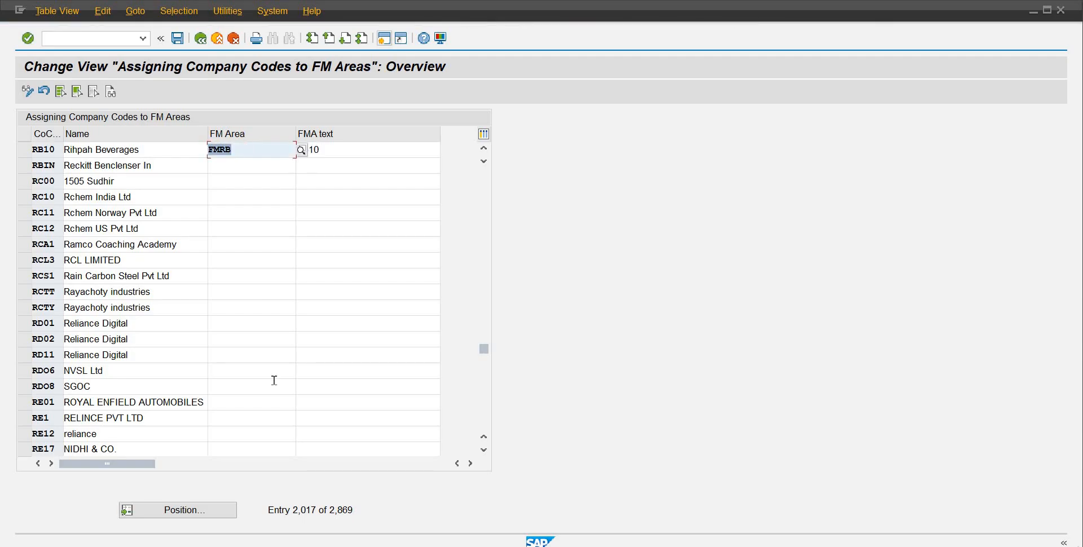
click(179, 41)
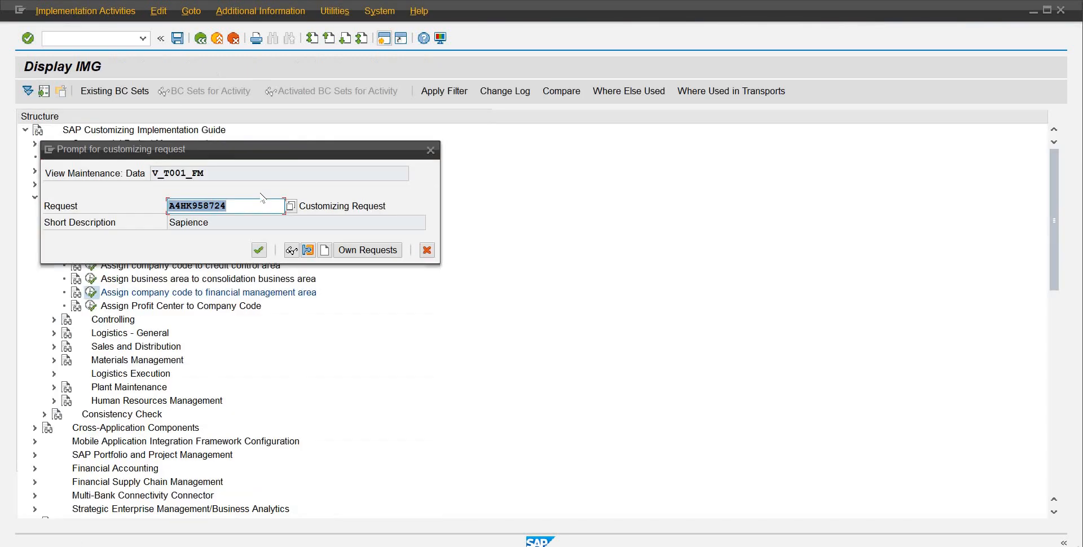
key(Return)
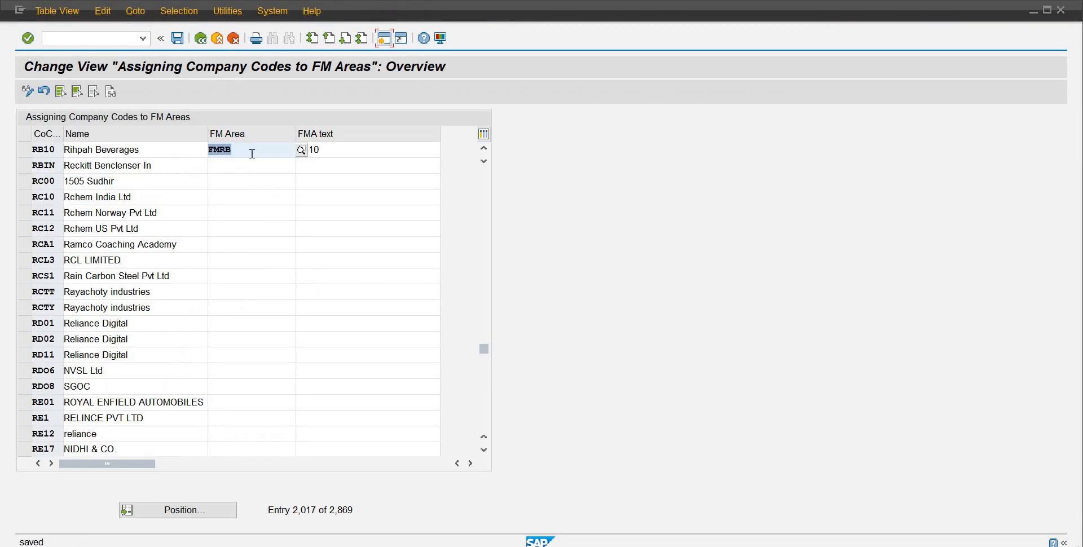
click(202, 39)
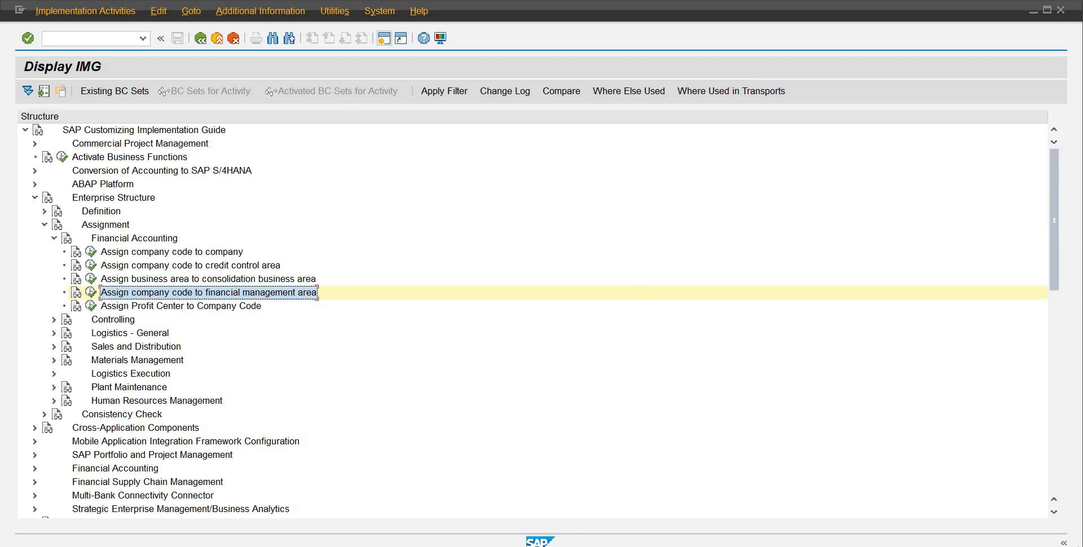
Step: Switch to the training PDF, view the SAP ERP System Structure slide on page 8 and return to the SAP implementation guide
key(alt+Tab)
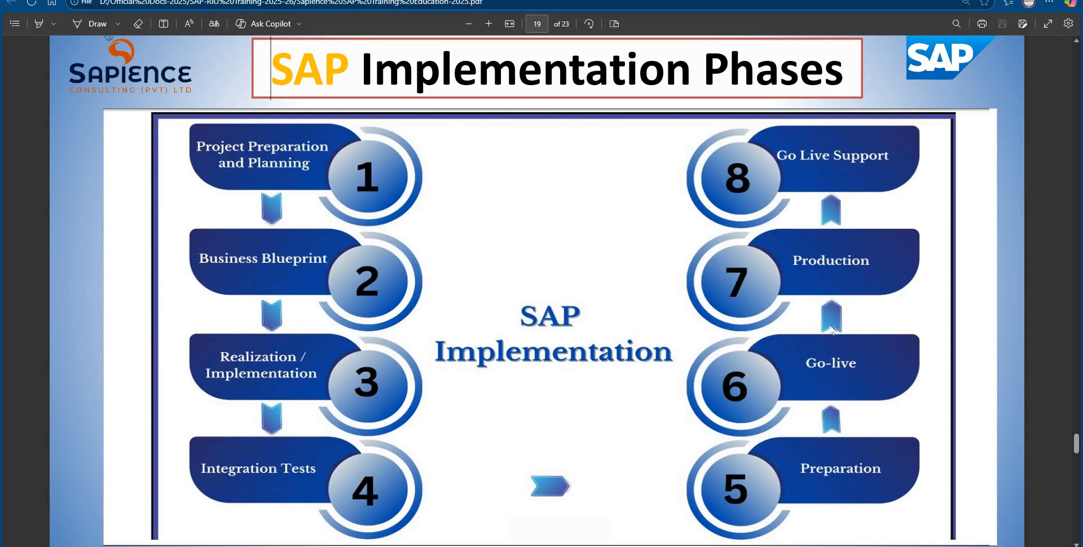
click(1071, 369)
drag(1071, 361, 1081, 205)
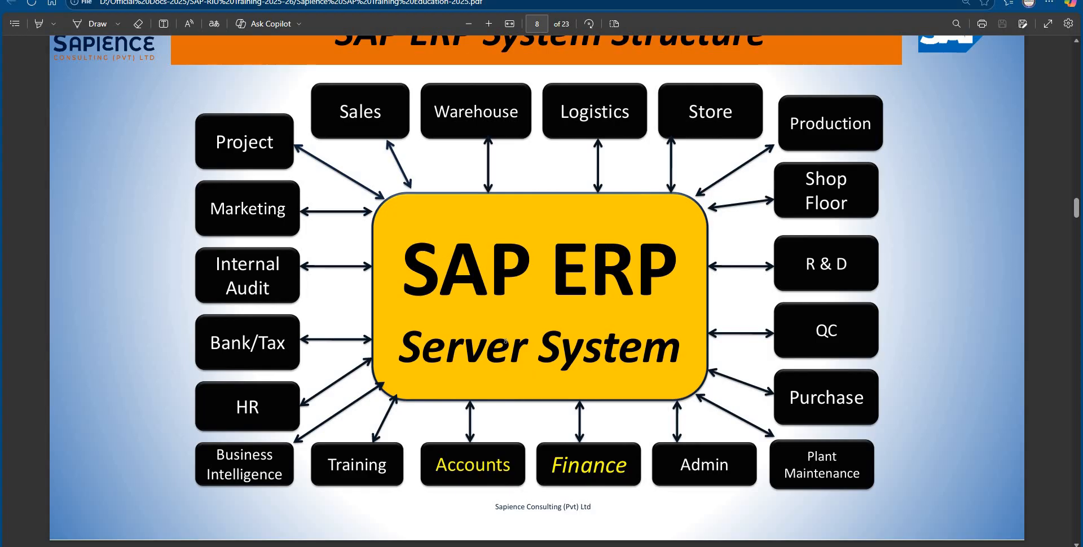
mouse_move(580, 546)
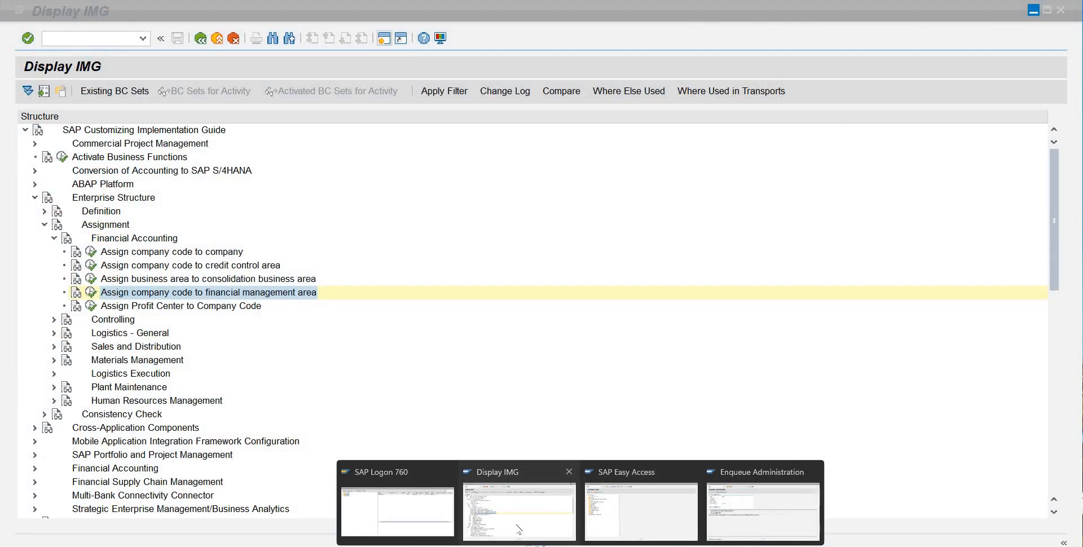
click(518, 530)
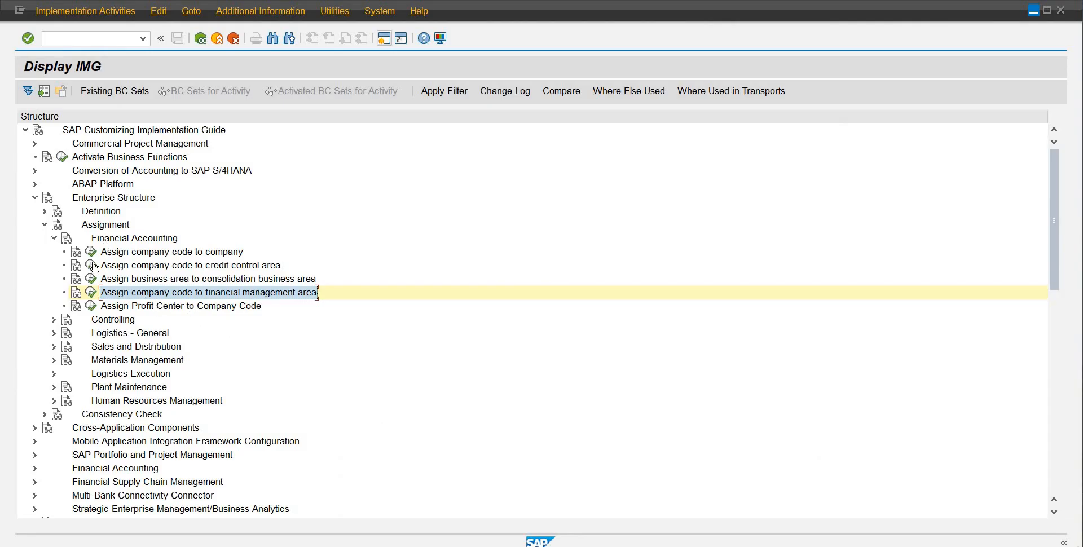
Step: Collapse the Financial Accounting assignments and open the plant to company code assignment under Logistics - General, acknowledging the lock information
click(54, 239)
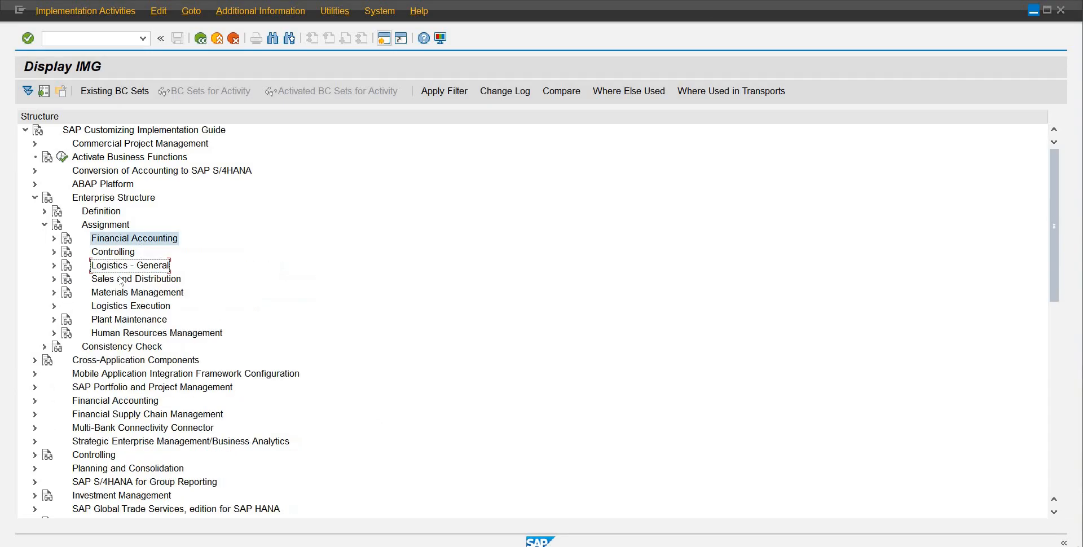
click(54, 266)
click(90, 280)
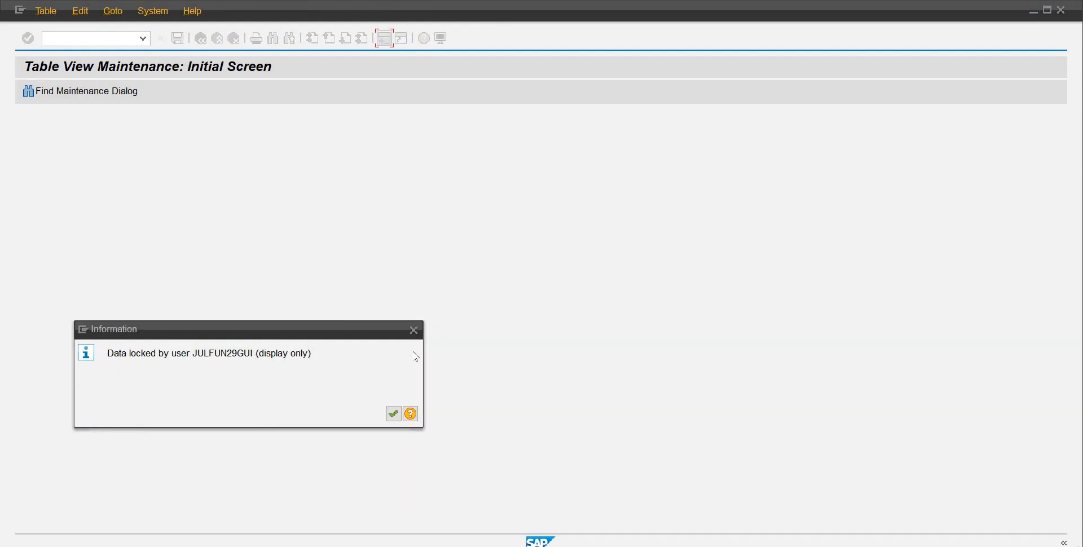
click(394, 415)
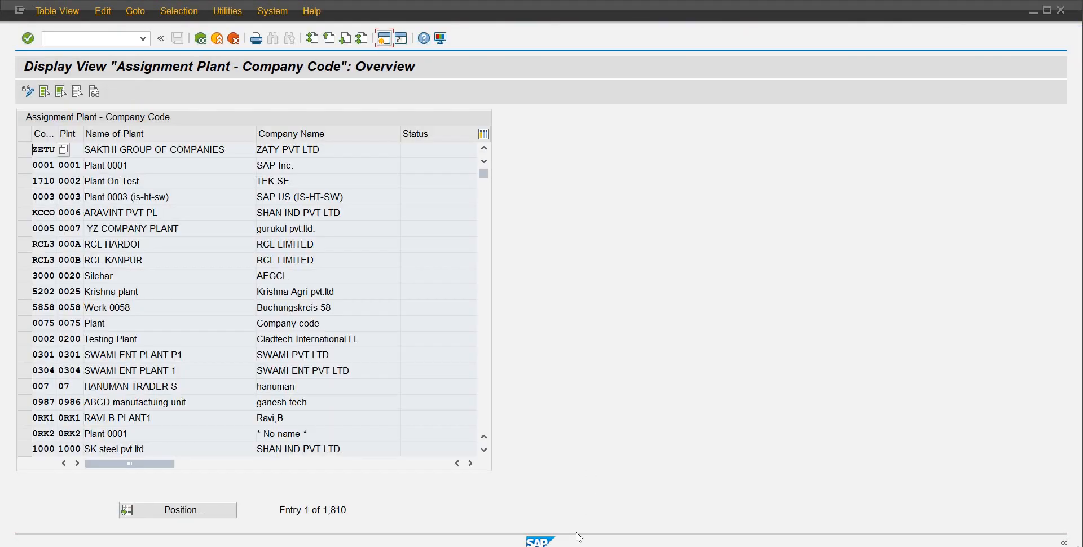
Step: Switch to the Enqueue Administration session, search the locks of client 600 and delete all listed entries
click(762, 499)
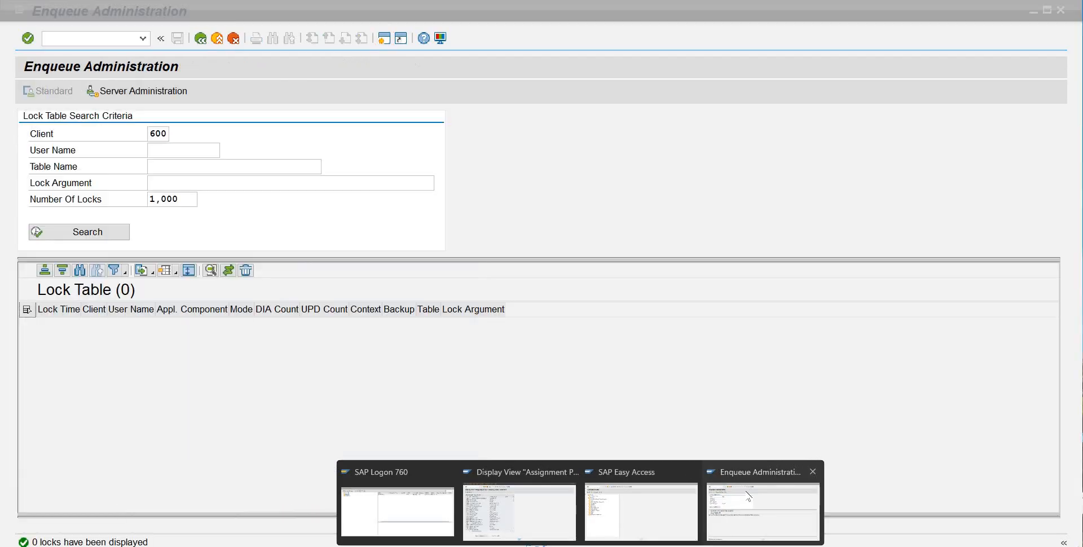
click(89, 234)
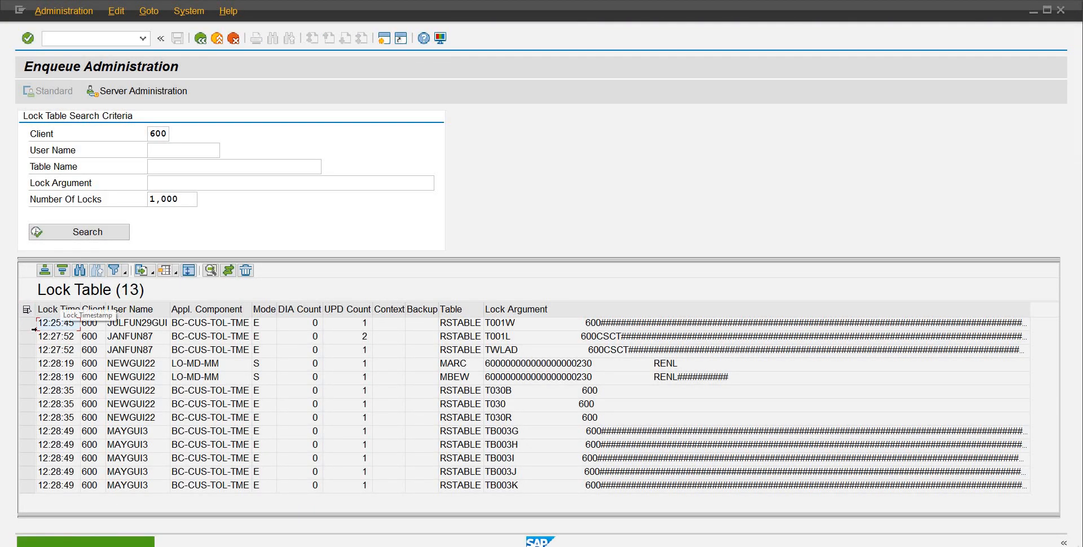
click(32, 324)
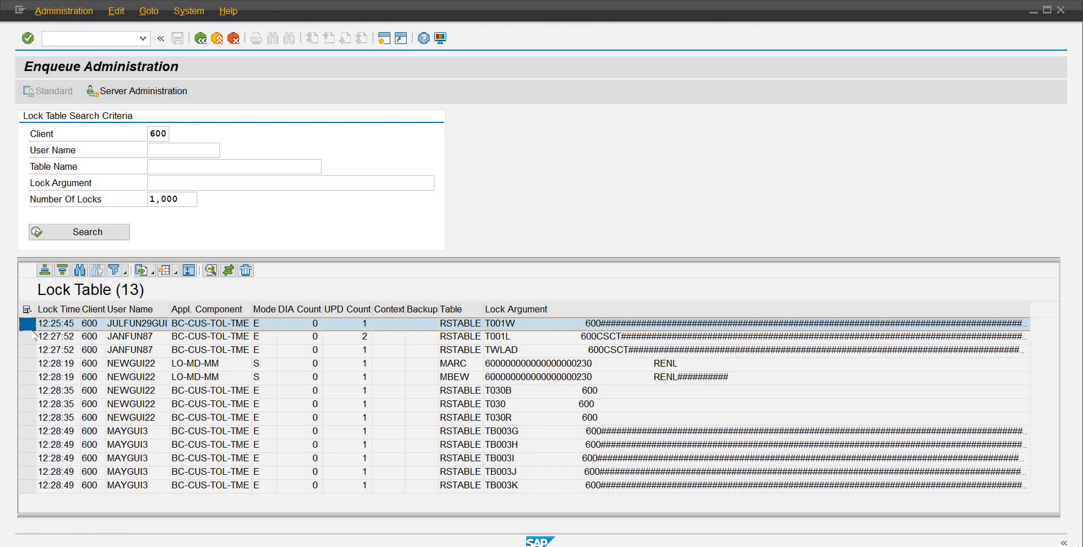
click(26, 309)
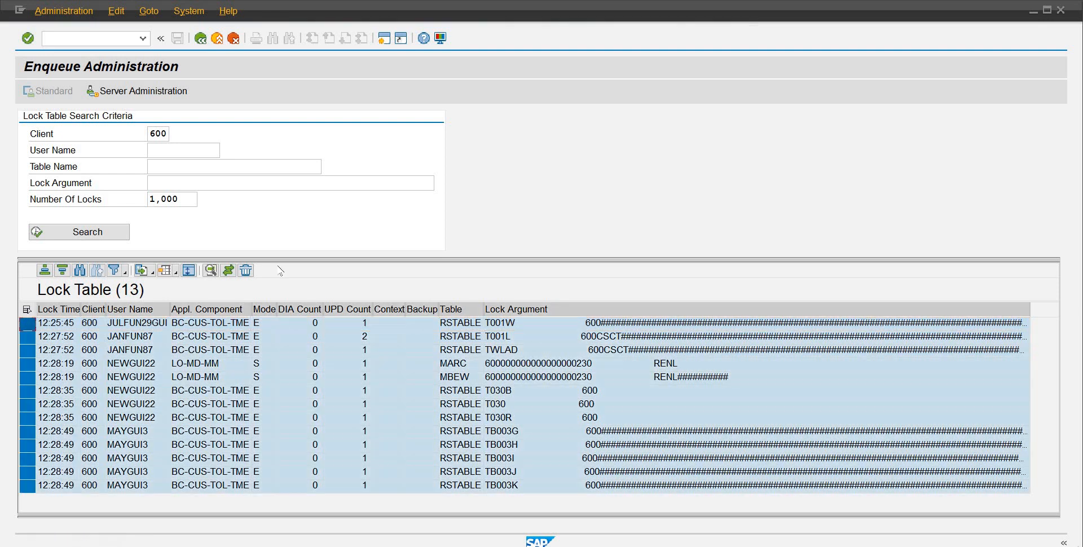
click(246, 271)
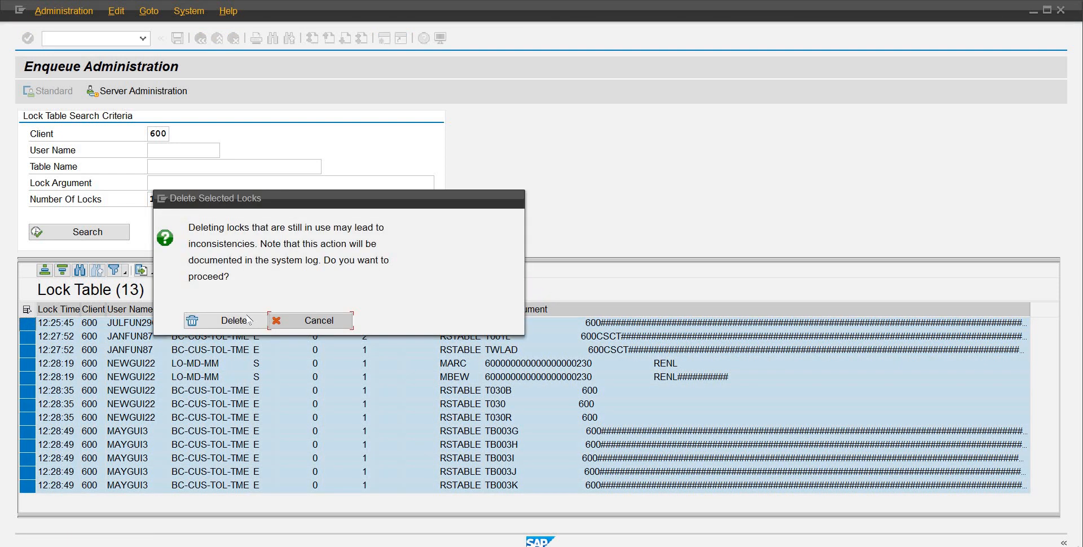
click(249, 320)
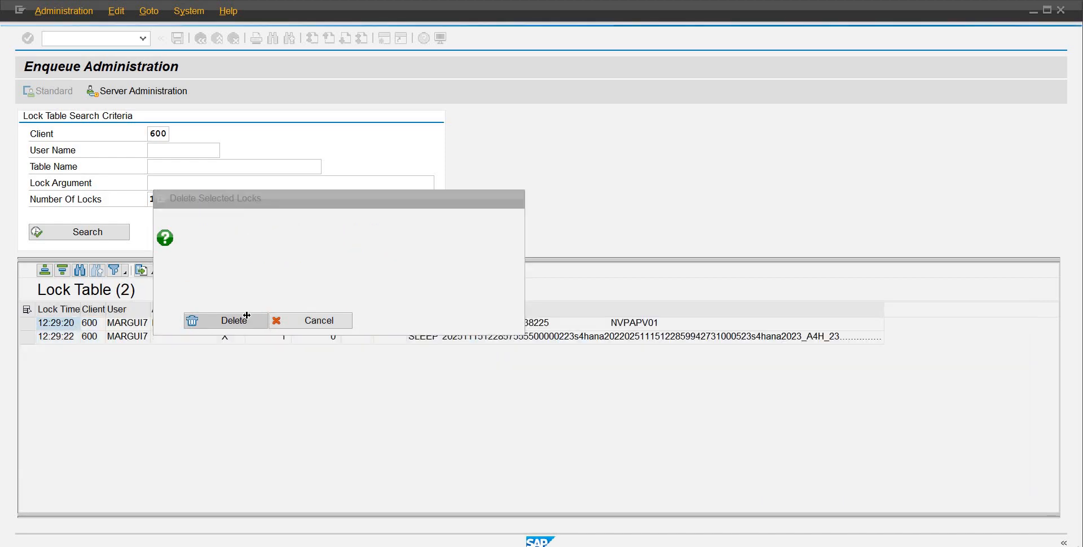
Step: Delete the further lock entries that appear in the refreshed lock table, including the FEBKO_E entry
click(31, 324)
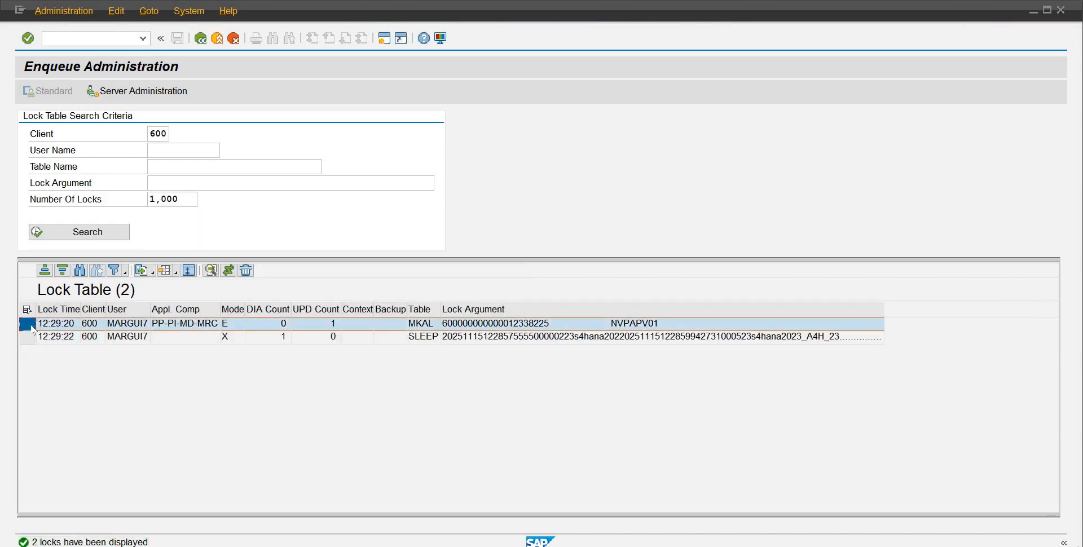
key(ctrl+a)
click(246, 275)
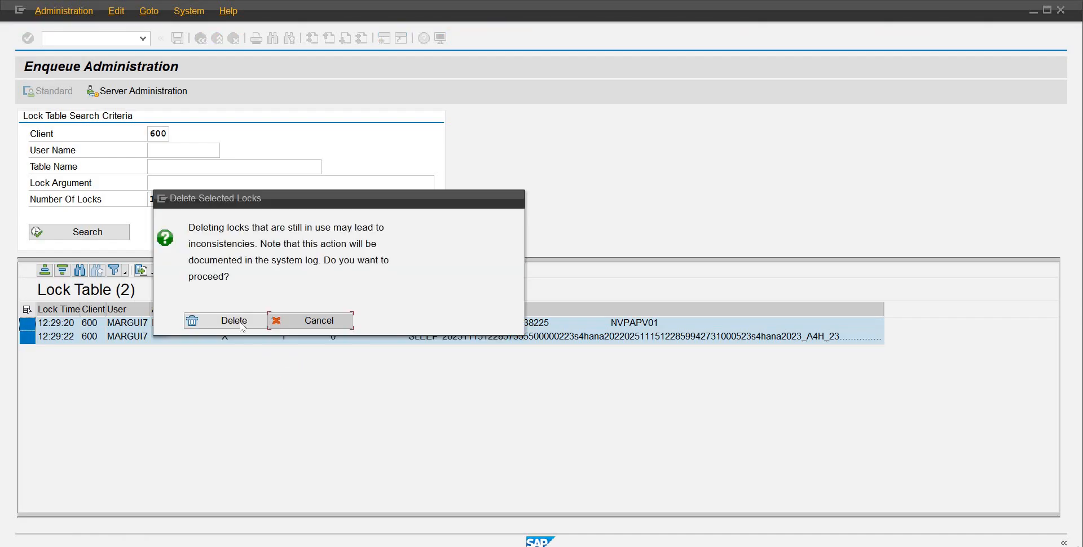
click(240, 323)
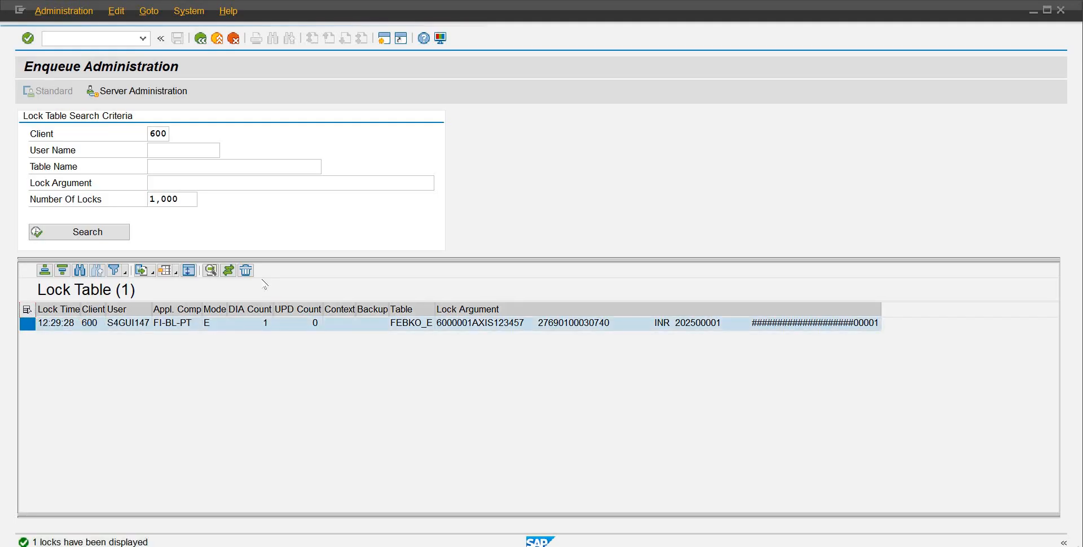
click(248, 273)
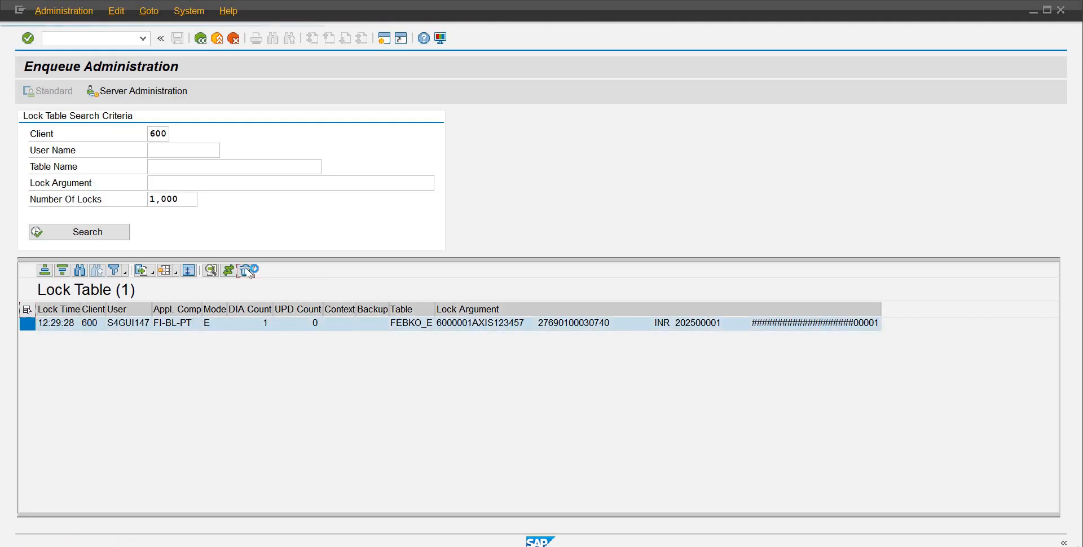
click(225, 320)
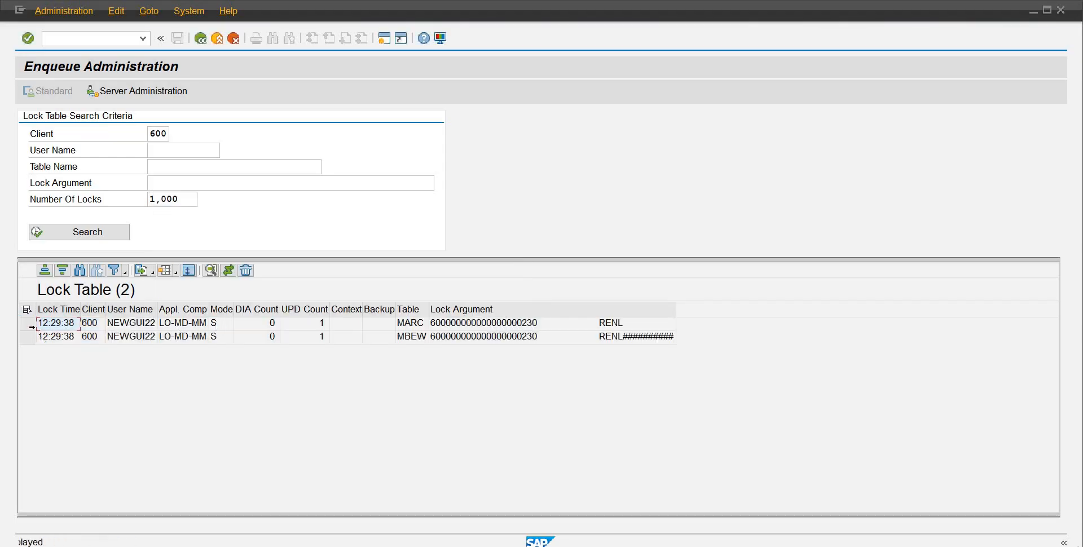
Step: Delete both material locks, on tables MARC and MBEW, from the lock table
click(29, 323)
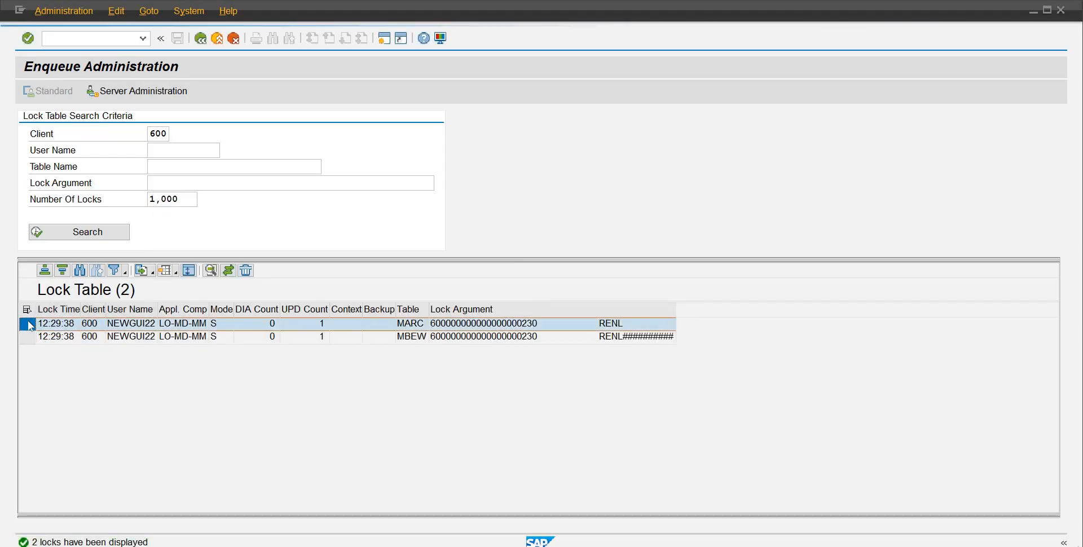
click(27, 310)
click(246, 271)
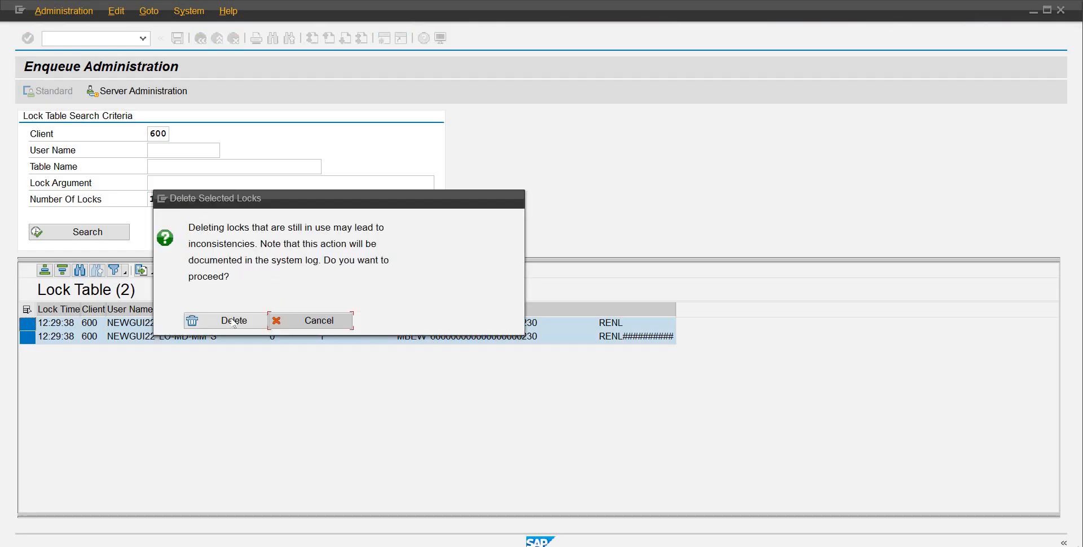
click(234, 321)
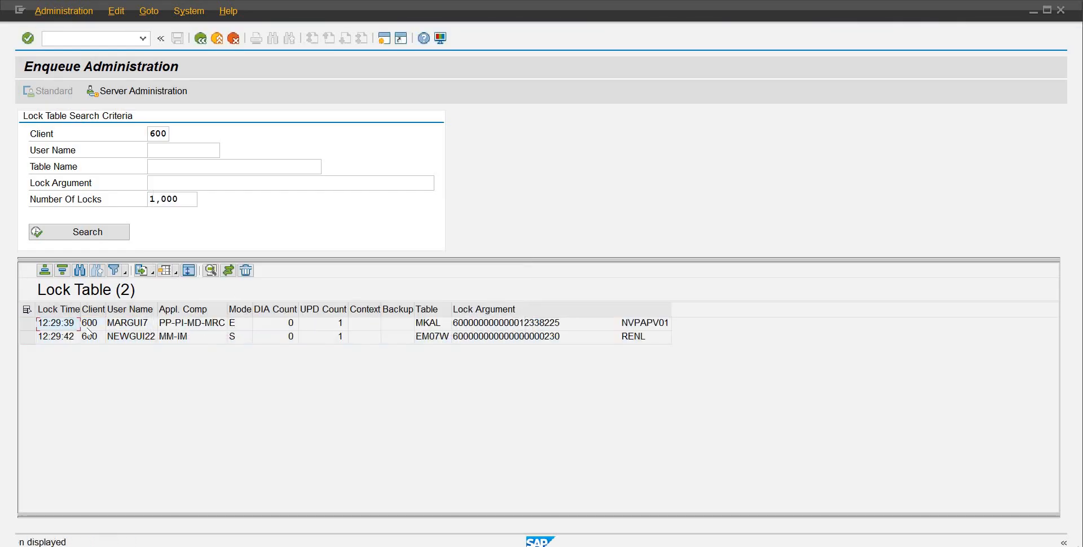
Step: Delete the two remaining lock entries on tables MKAL and EM07W from the lock table
click(30, 325)
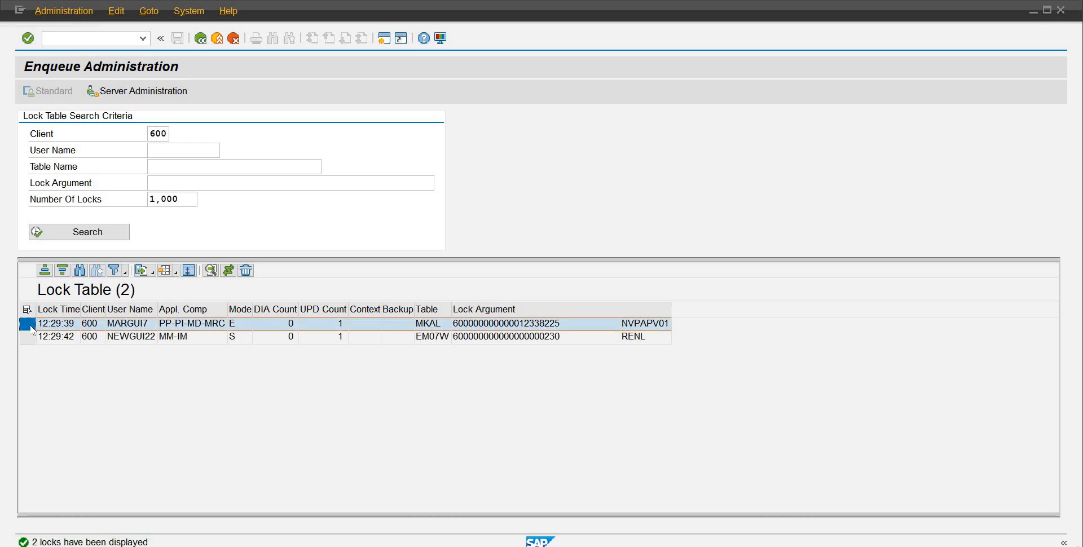
shift+click(27, 337)
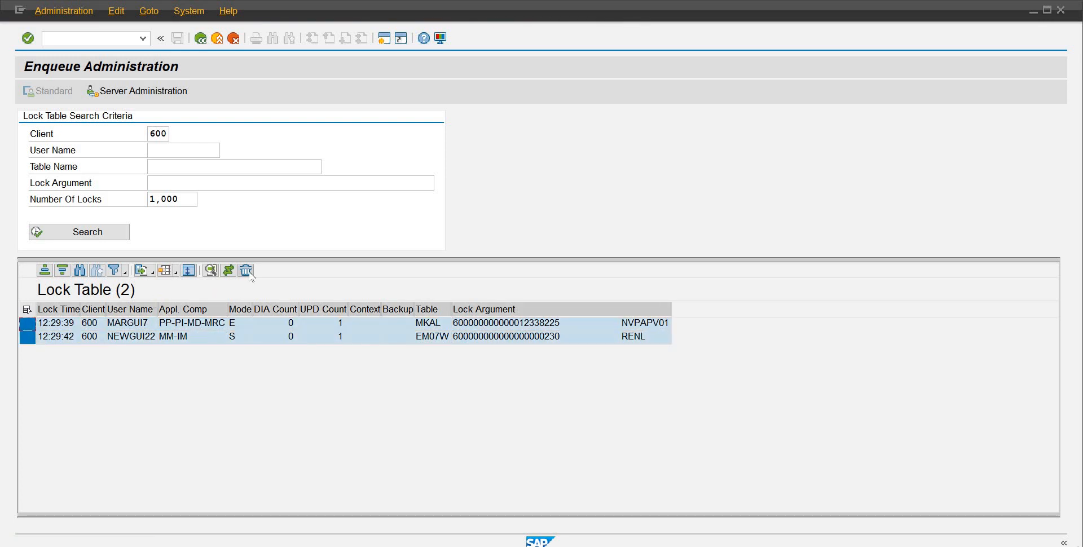
click(246, 270)
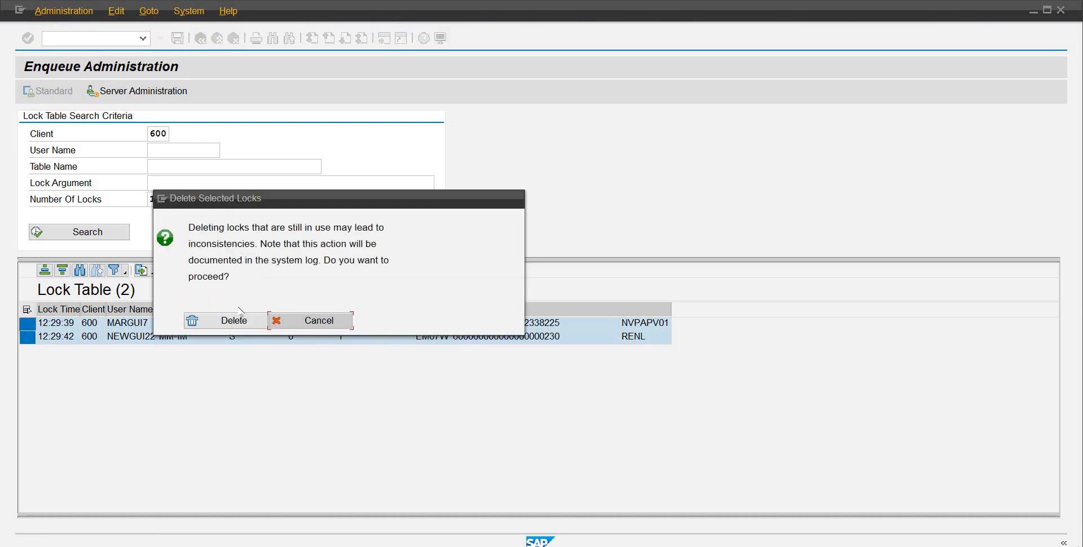
click(235, 321)
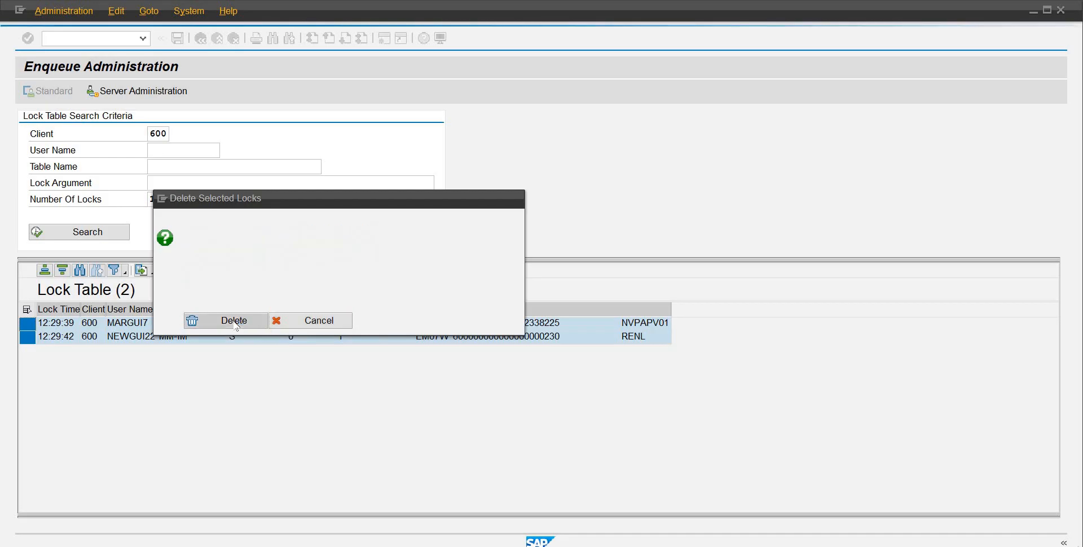
Step: Delete the FI-BL-PT lock entry on table FEBKO_E from the lock table
click(30, 324)
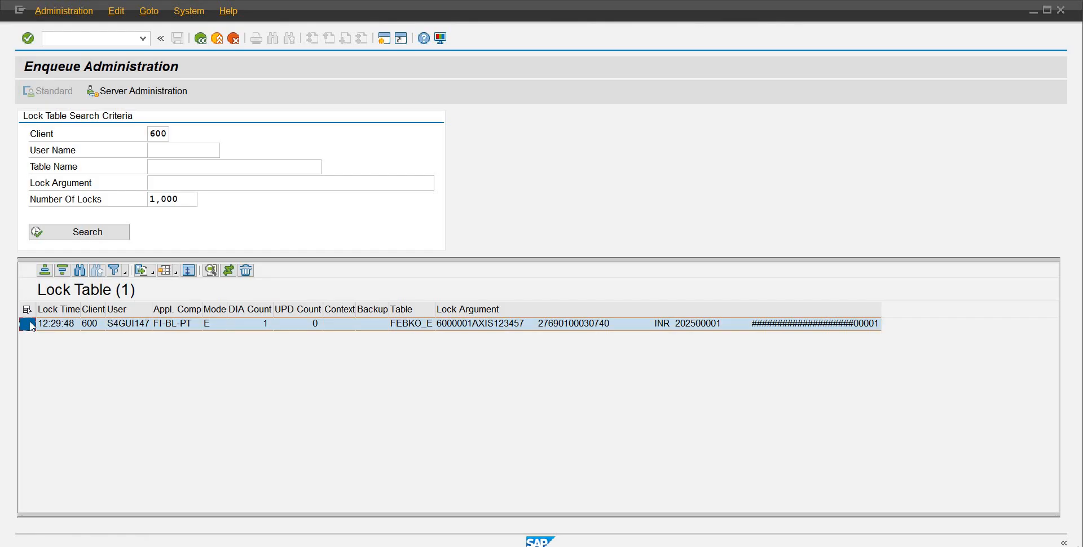
click(247, 271)
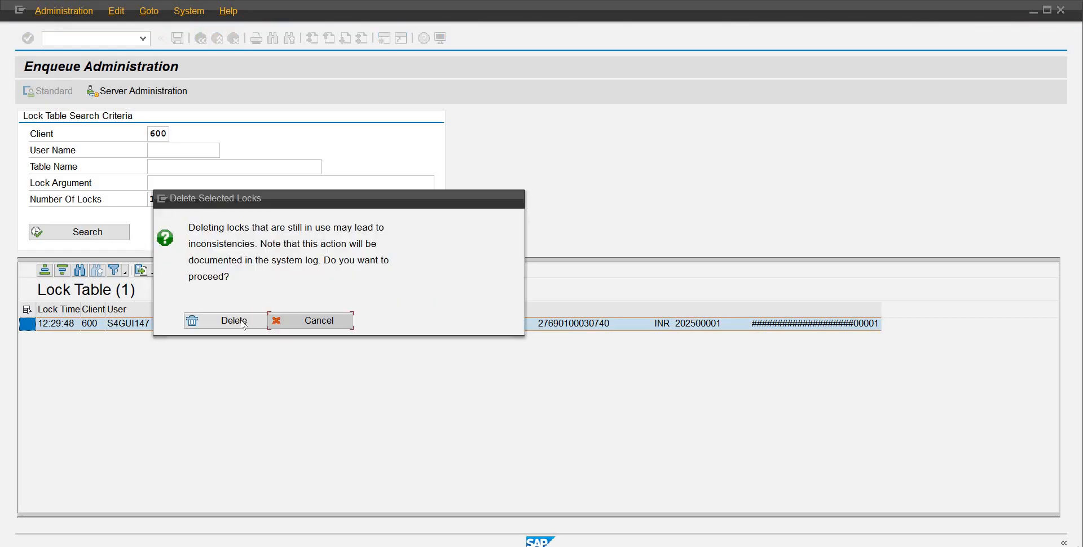
click(244, 323)
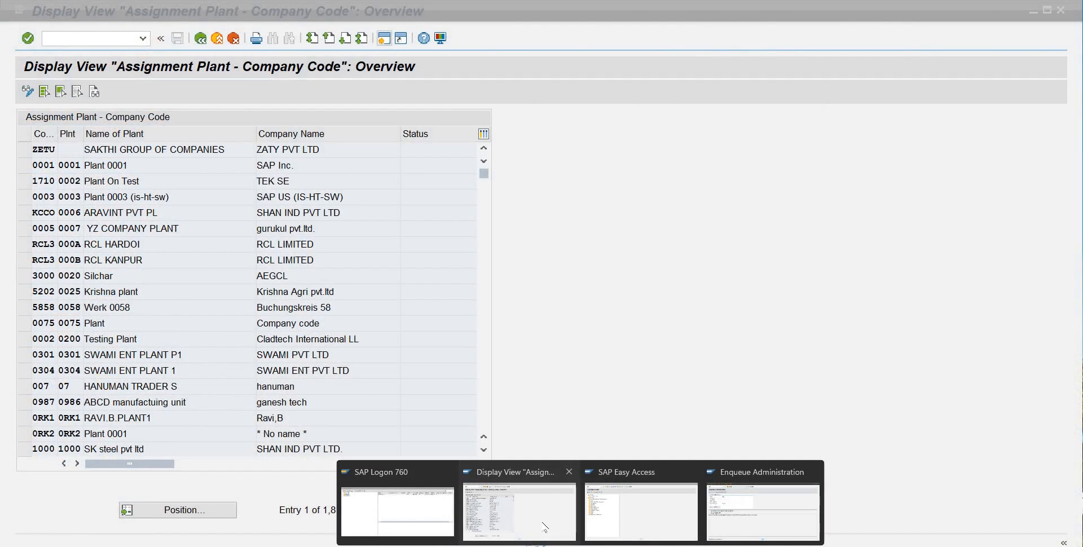
Step: Switch to the plant assignment session, leave the display-only view and reopen Assign plant to company code for editing
click(544, 528)
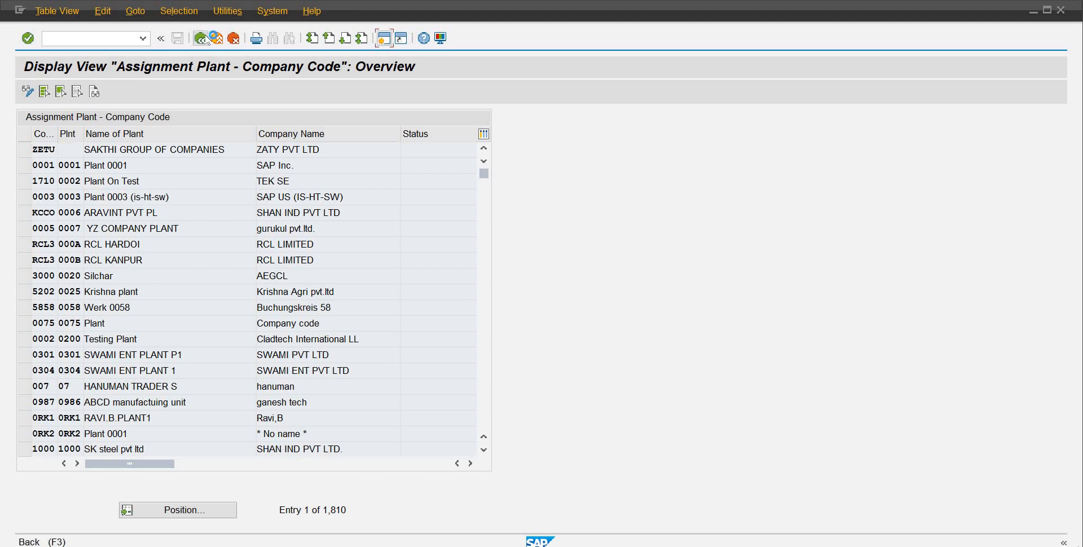
click(202, 38)
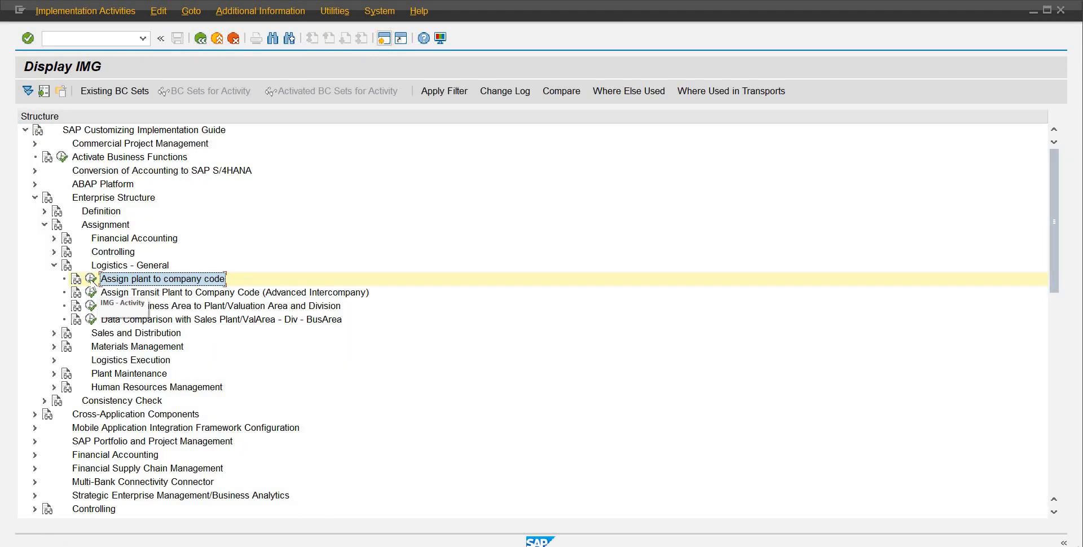
click(91, 279)
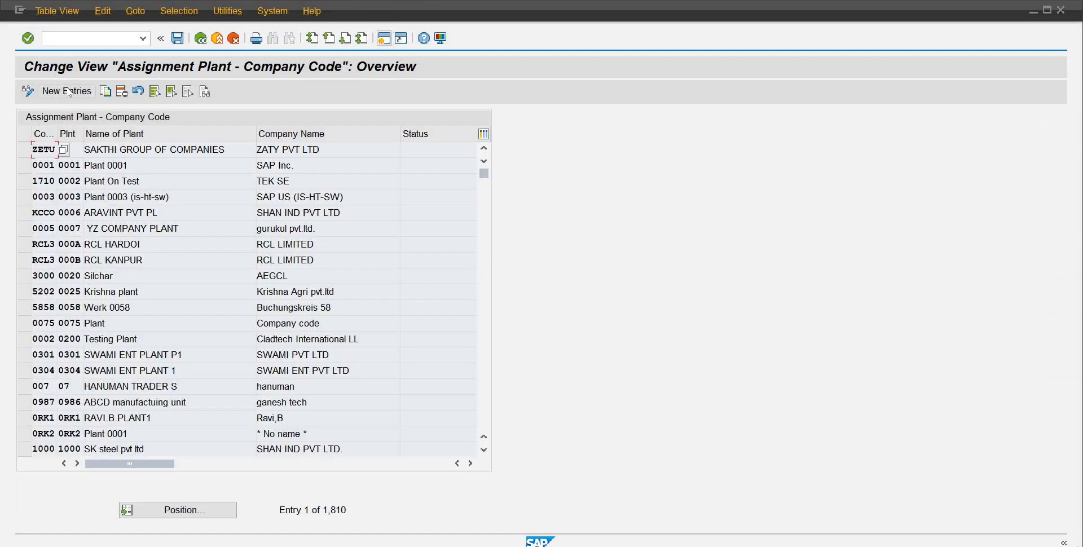
Step: Add a new entry assigning plant PLRB to company code RB10, save it and return to the implementation guide
click(68, 91)
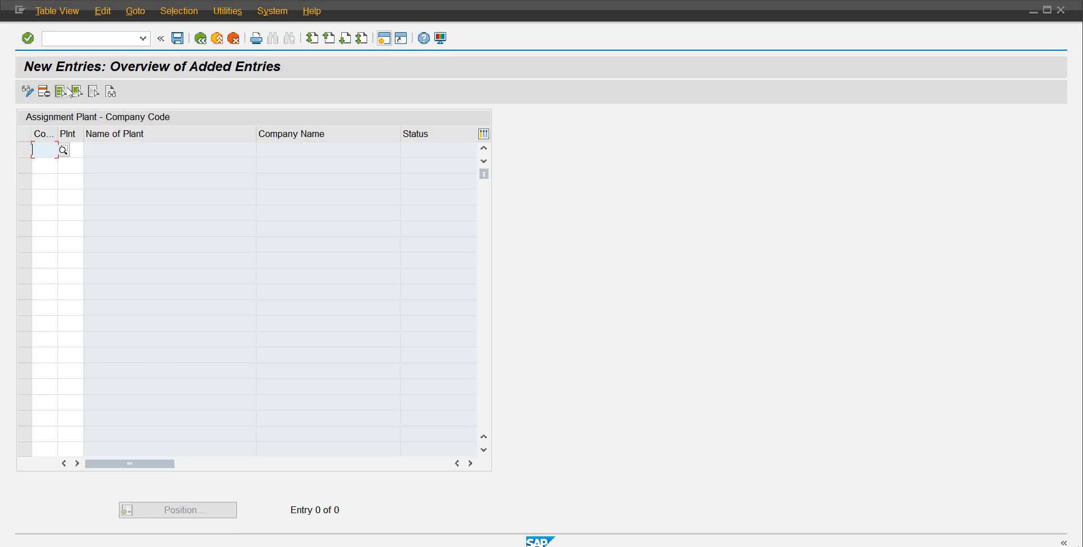
text(RB10)
key(Tab)
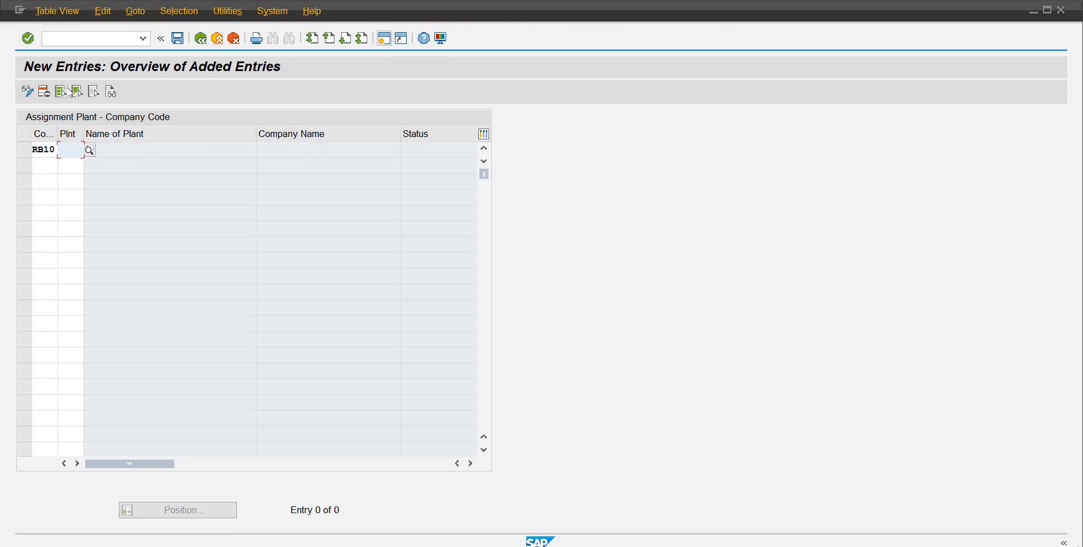
text(PLR)
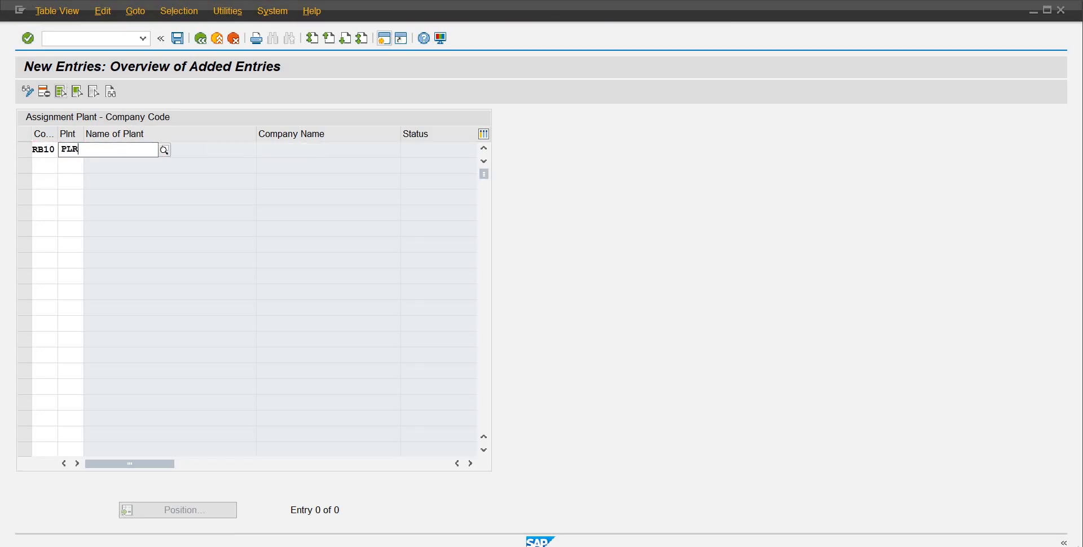
text(B)
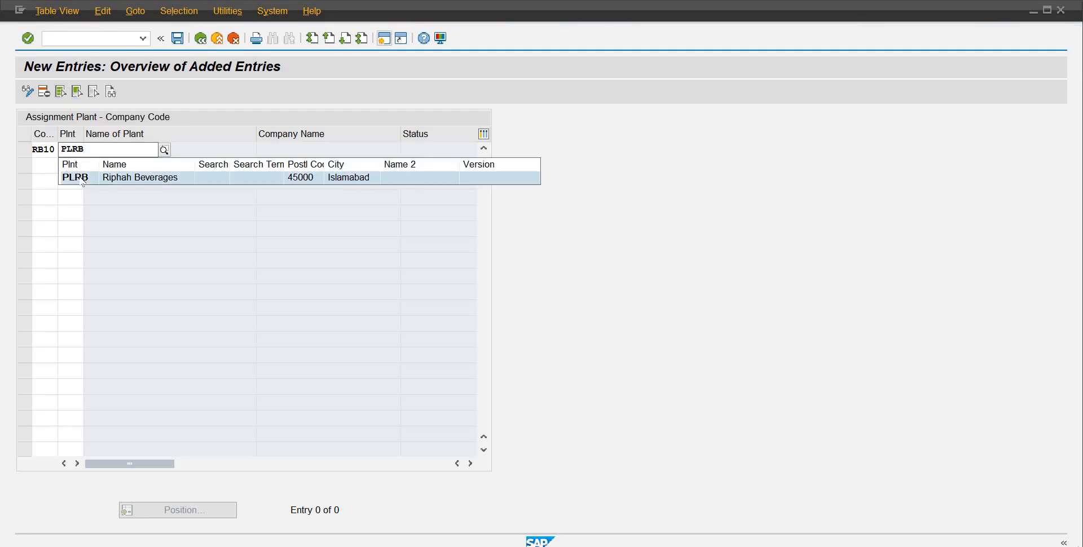
click(79, 177)
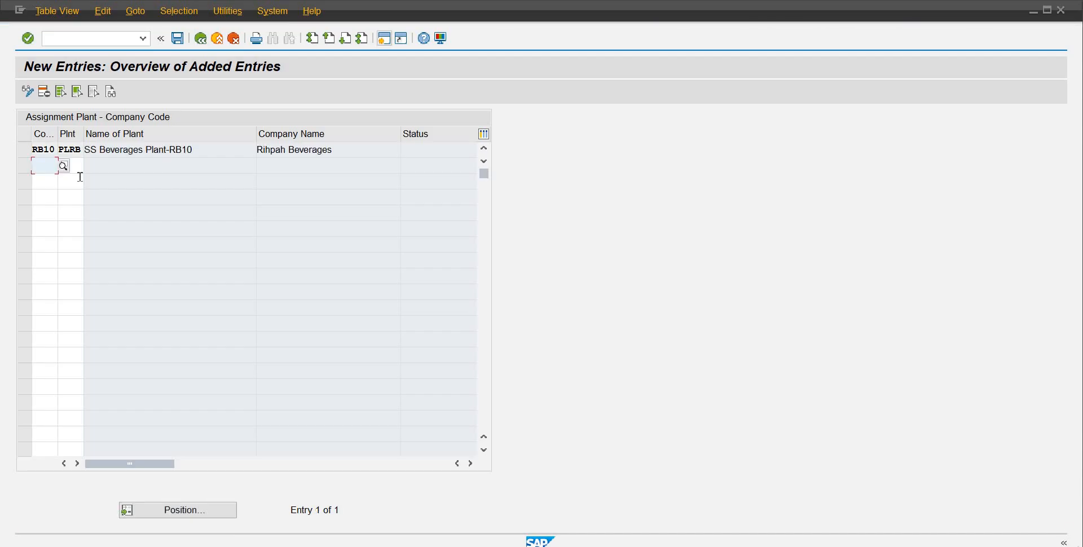
key(ctrl+s)
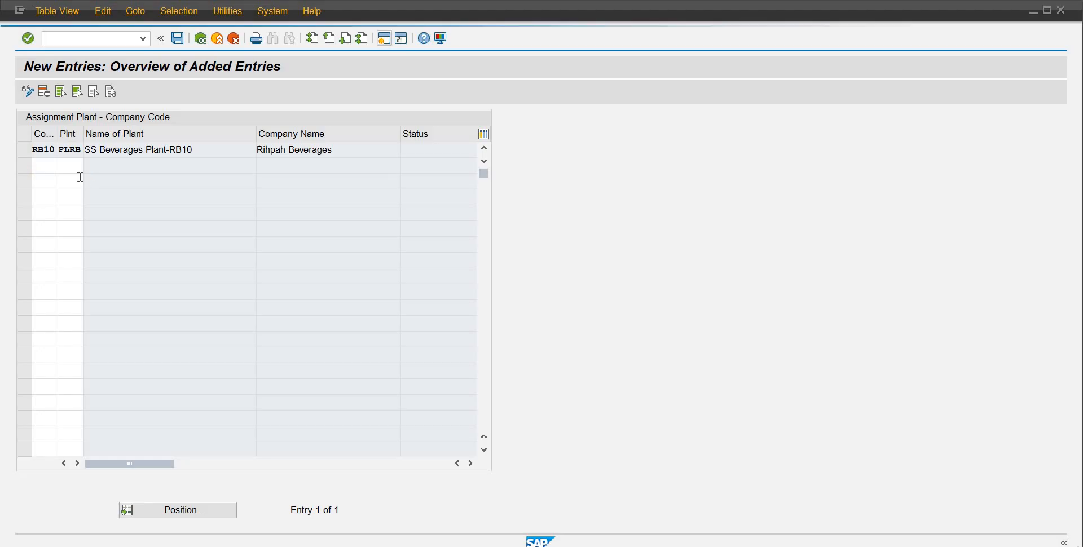
key(Return)
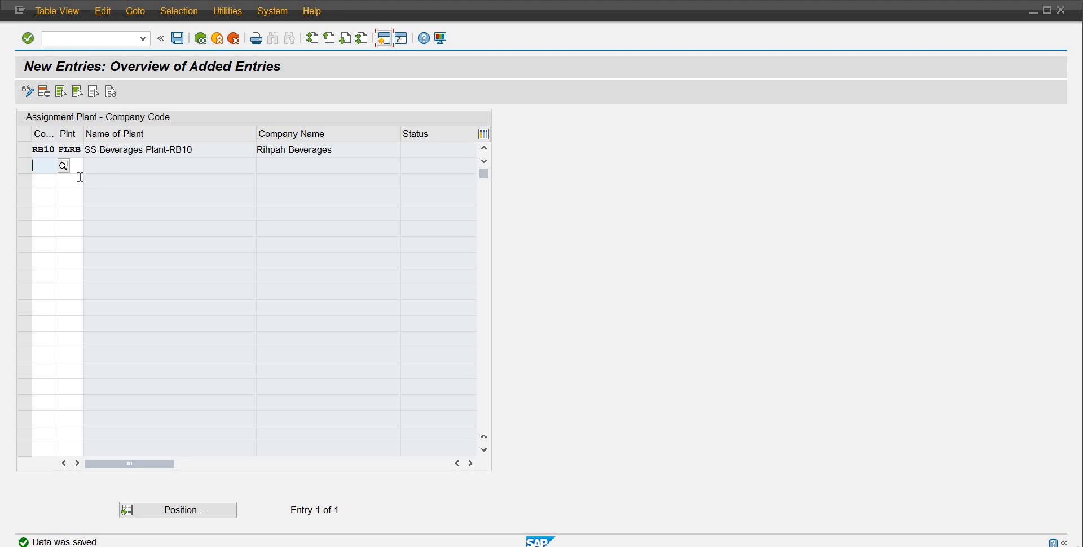
click(202, 42)
click(202, 43)
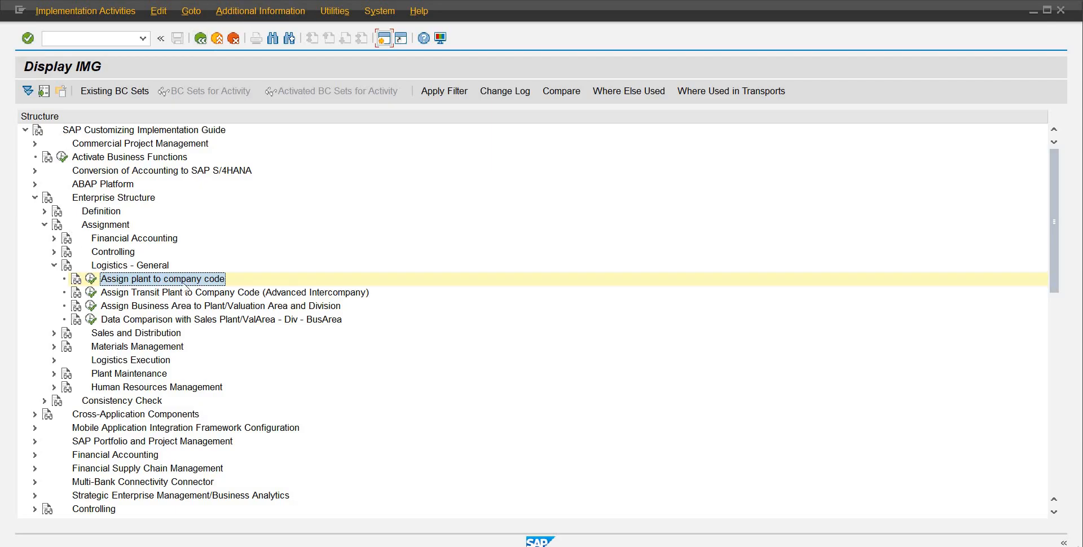
Step: Collapse the Logistics - General assignments and open Assign purchasing organization to company code under Materials Management
click(54, 266)
click(118, 295)
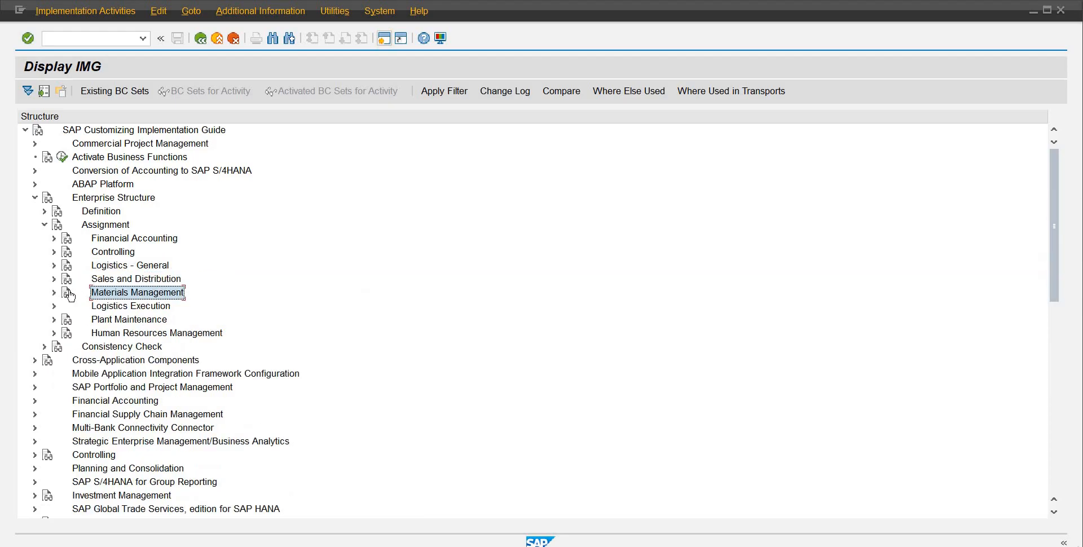
click(54, 292)
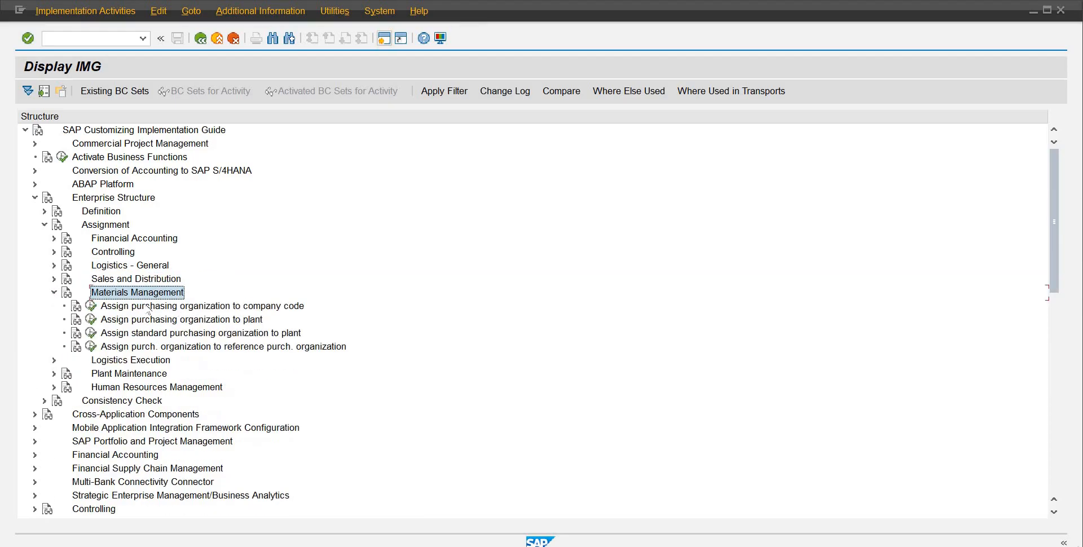
click(91, 305)
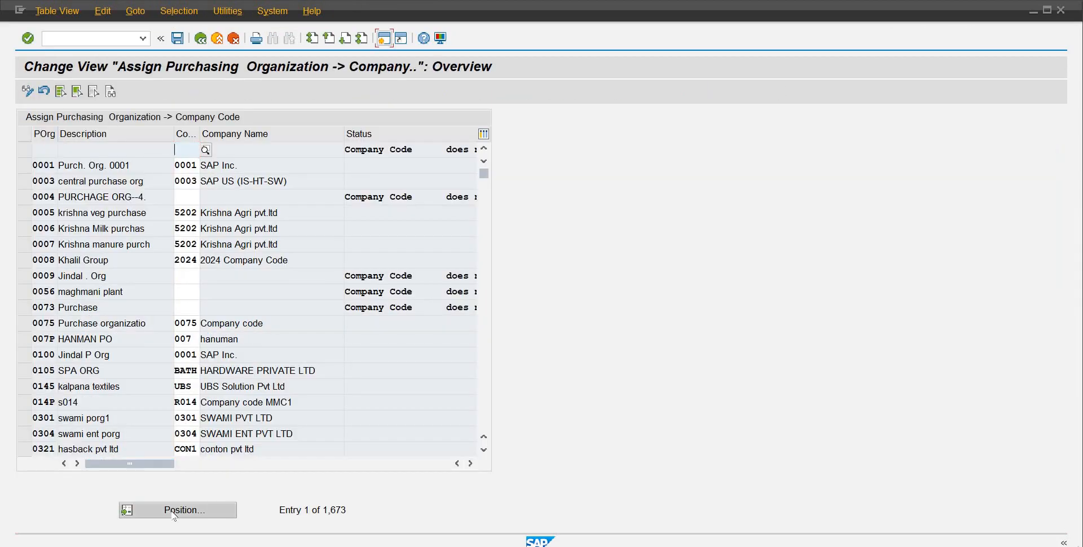
Step: Position the purchasing organization list at entry PORB
click(175, 515)
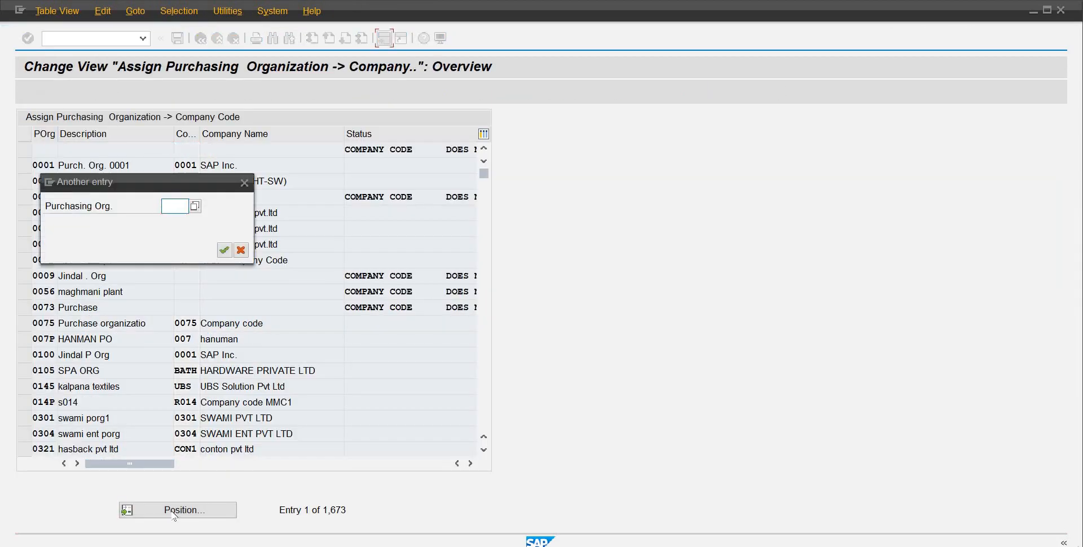
text(OST)
key(Return)
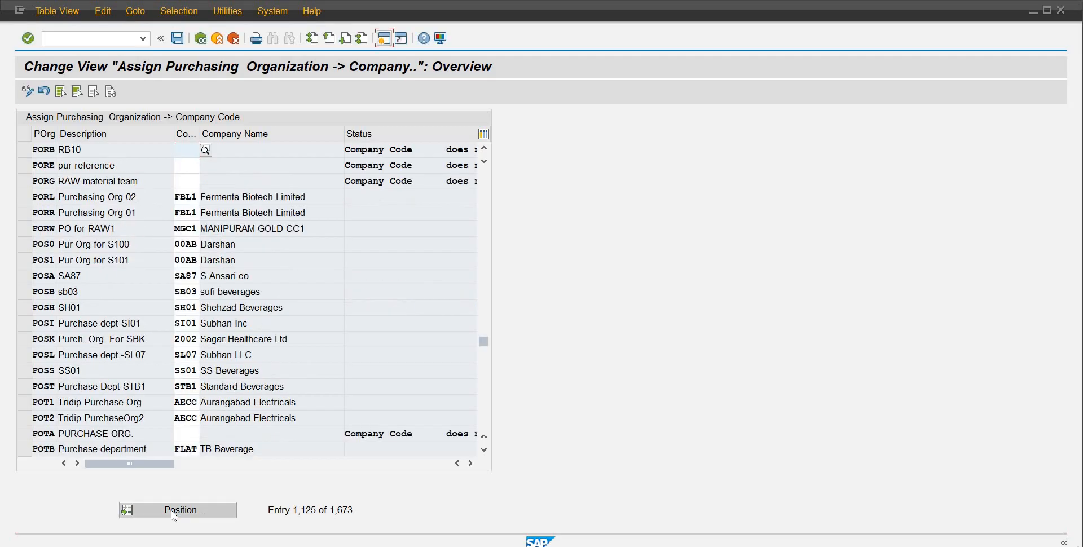
Step: Assign company code RB10 to purchasing organization PORB
text(rb10)
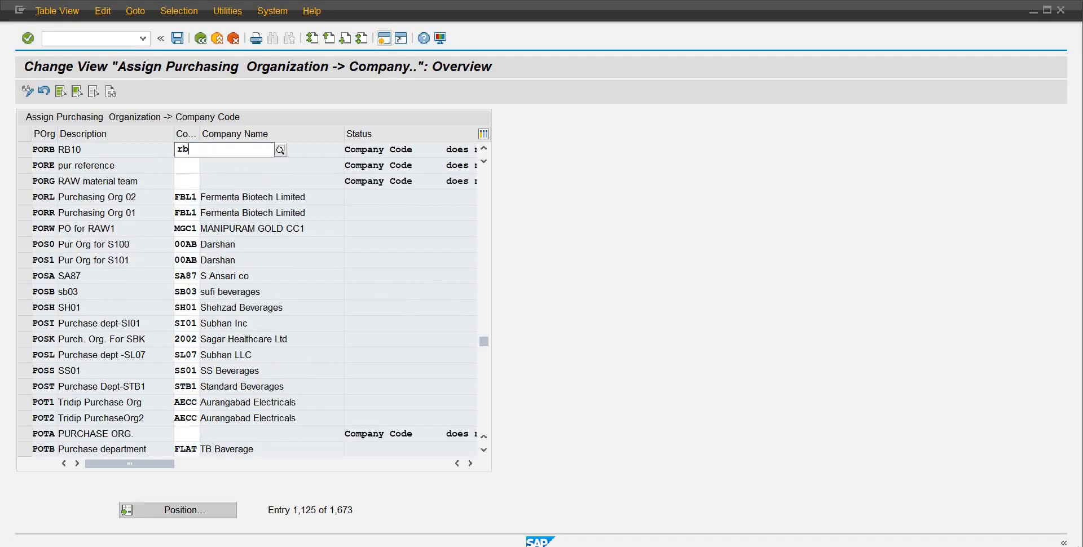
key(Return)
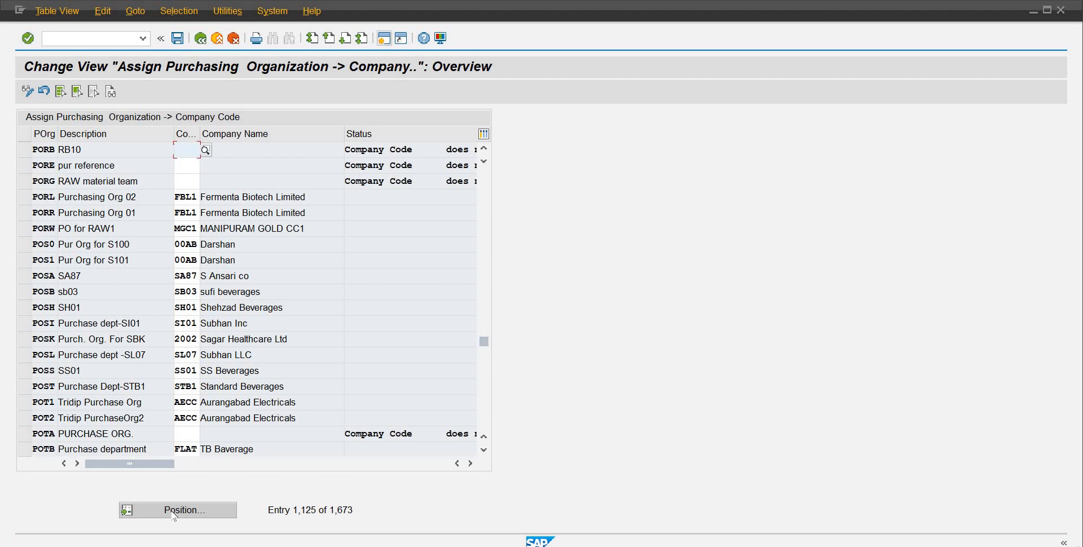
key(Caps_Lock)
text(RB10)
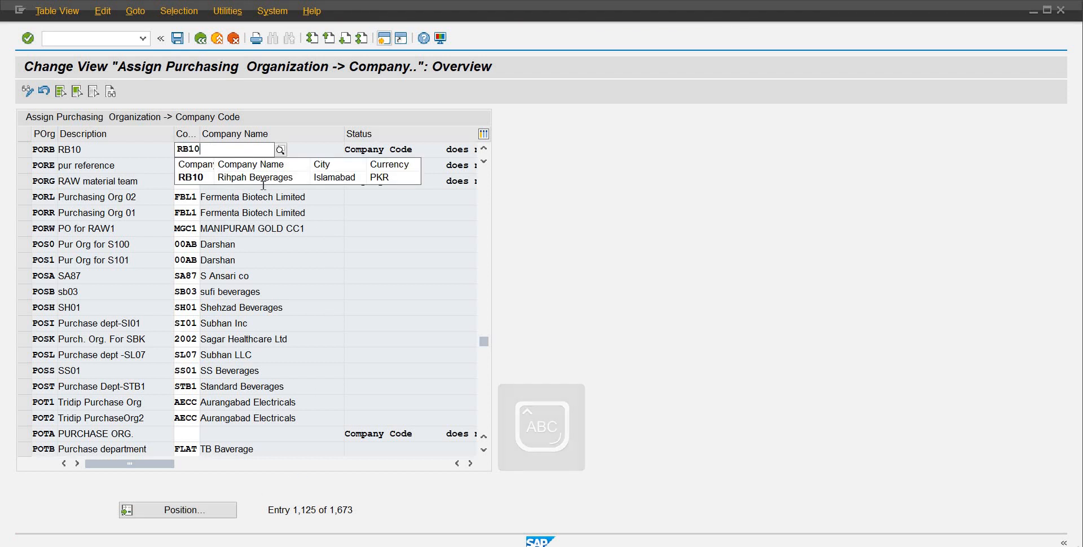
click(242, 176)
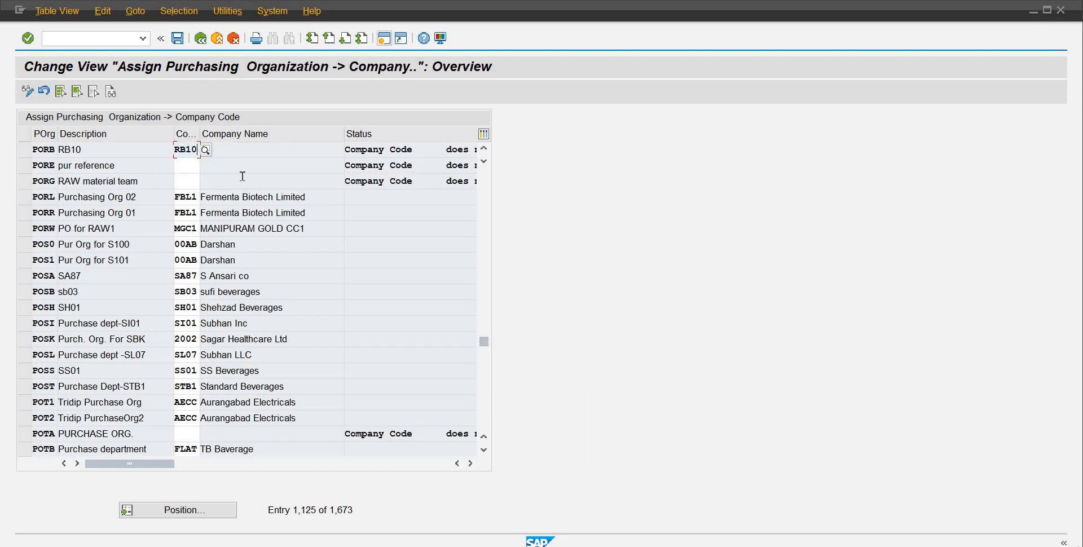
key(Return)
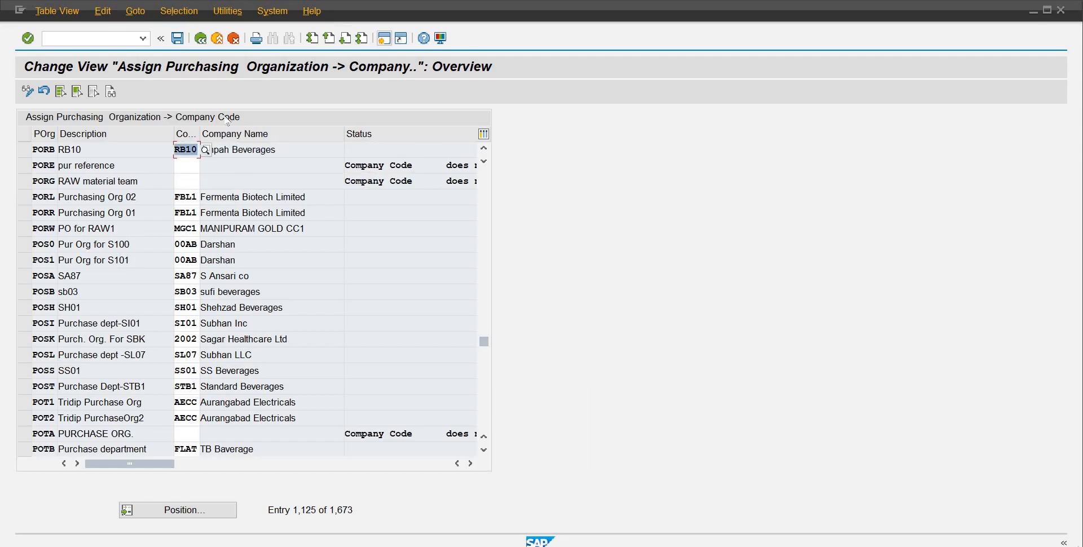
Step: Save the purchasing organization assignment under the proposed customizing request and return to the implementation guide
click(181, 38)
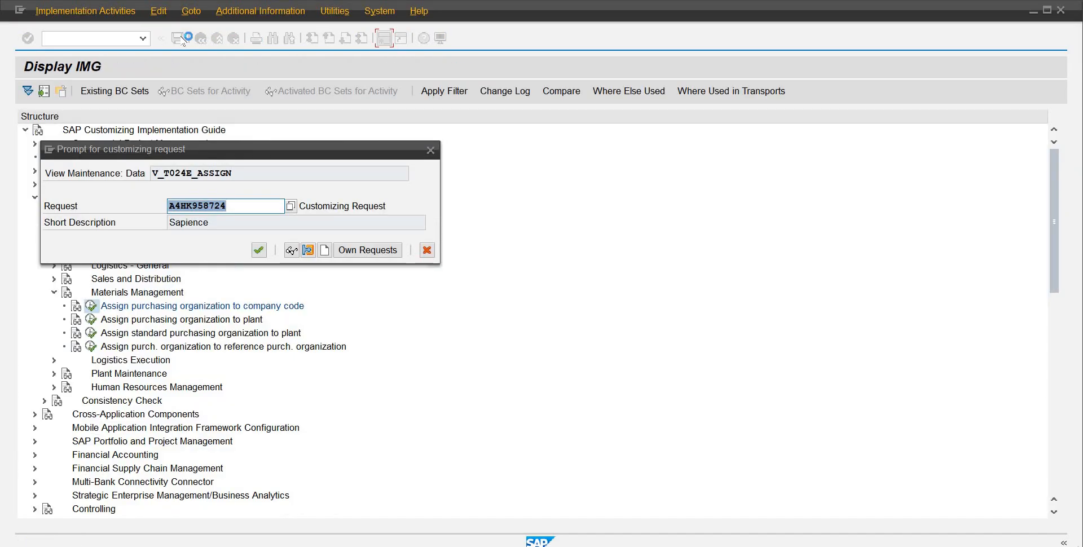
key(Return)
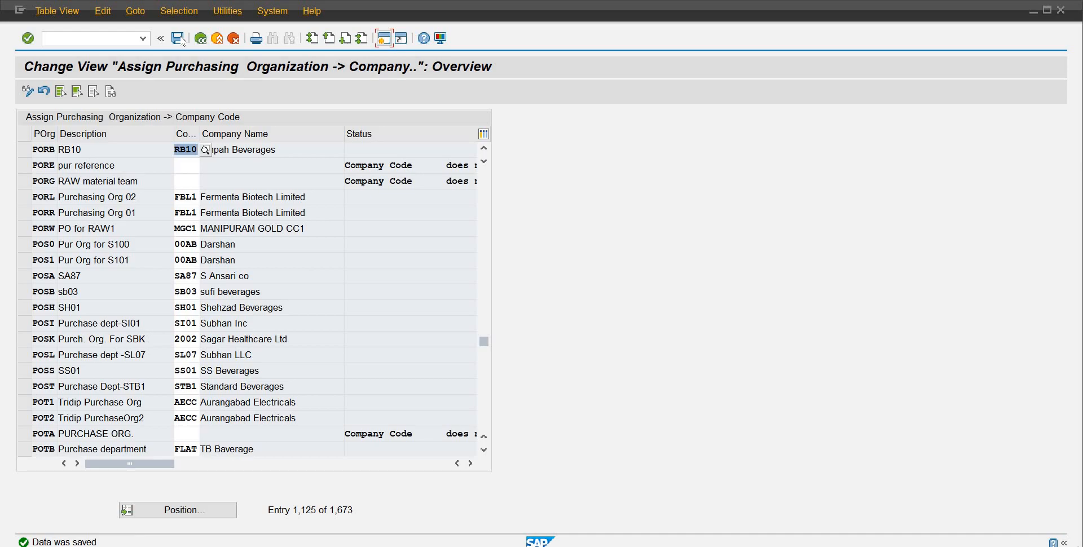
click(203, 42)
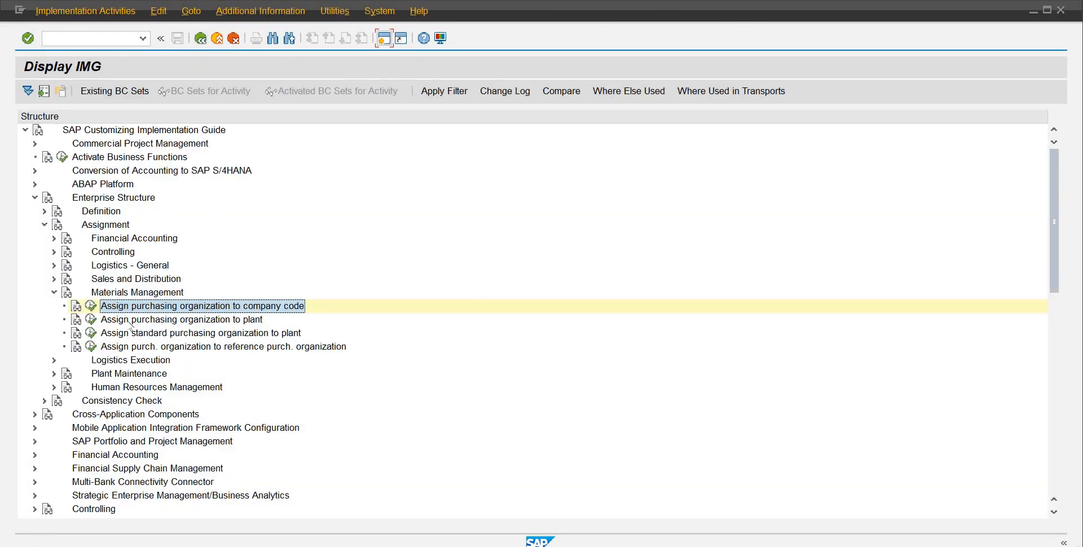
Step: Open Assign purchasing organization to plant and add a new entry linking purchasing organization PORB to plant PLRB
click(129, 321)
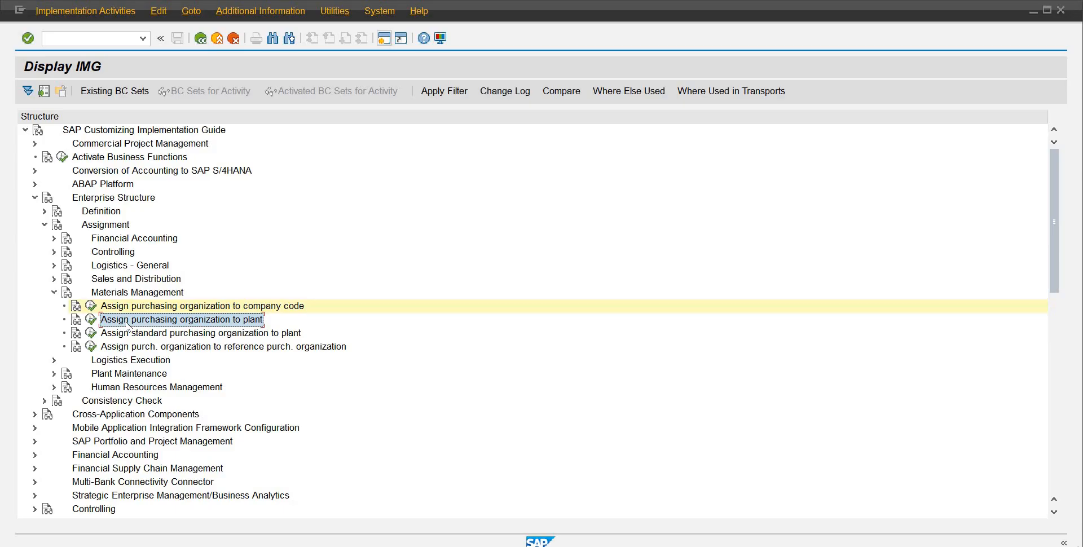
click(91, 320)
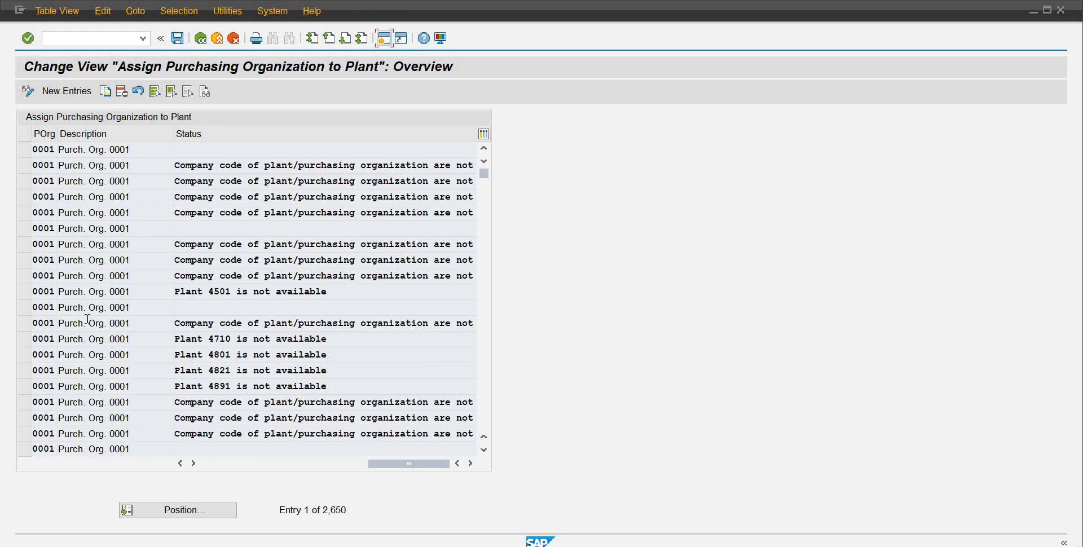
click(83, 96)
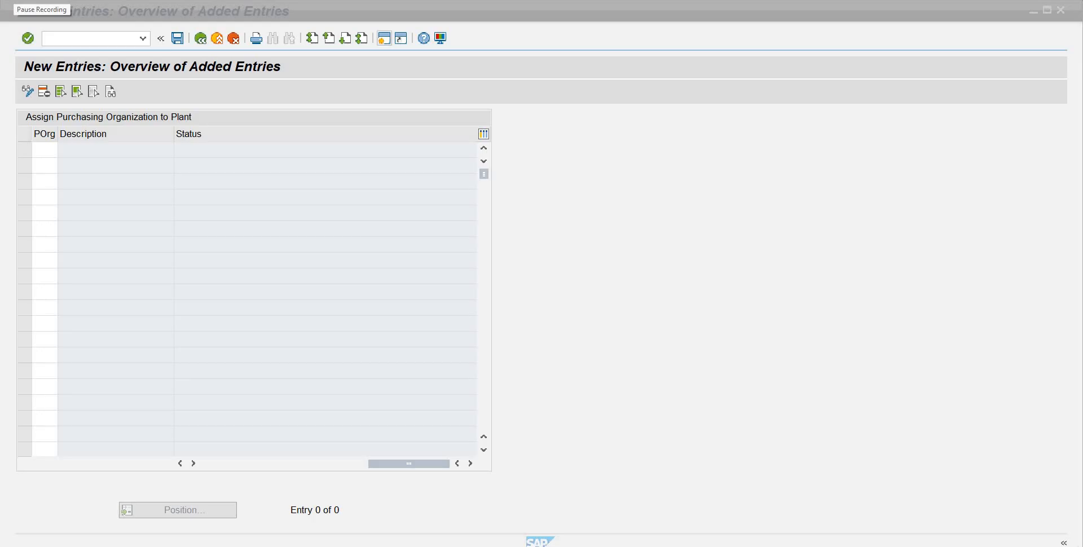
click(45, 149)
text(porB)
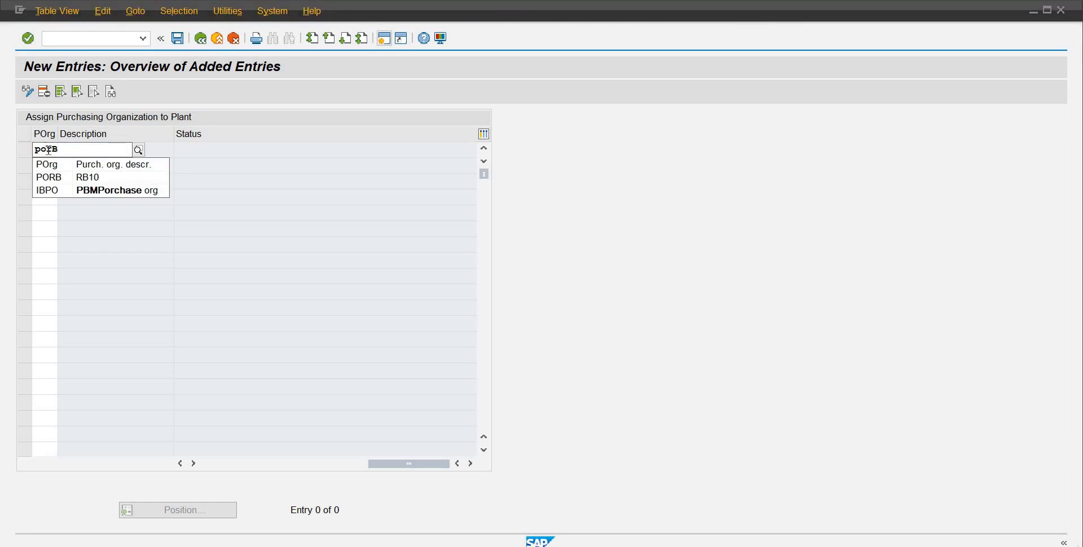
click(58, 176)
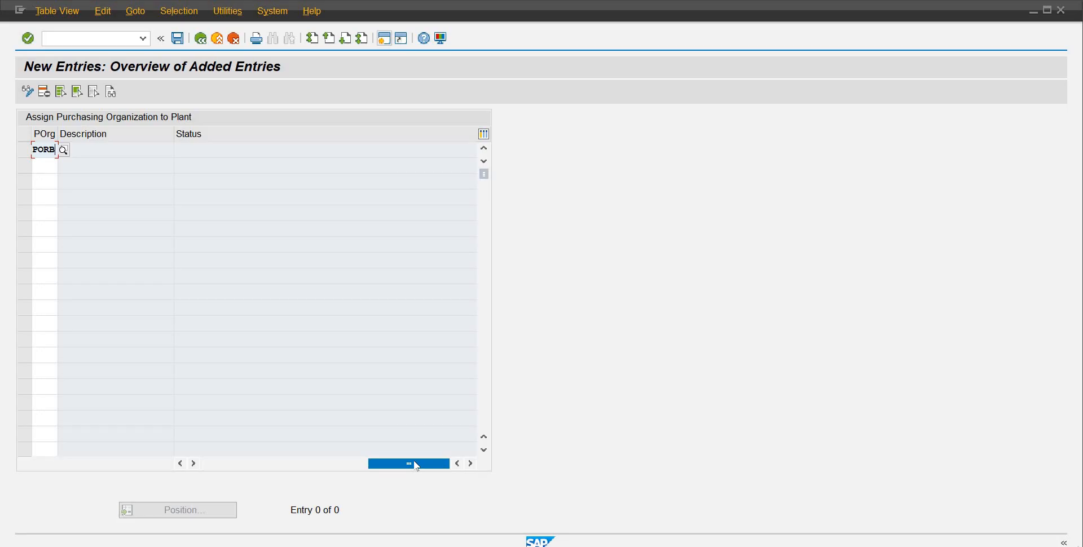
drag(417, 466, 262, 466)
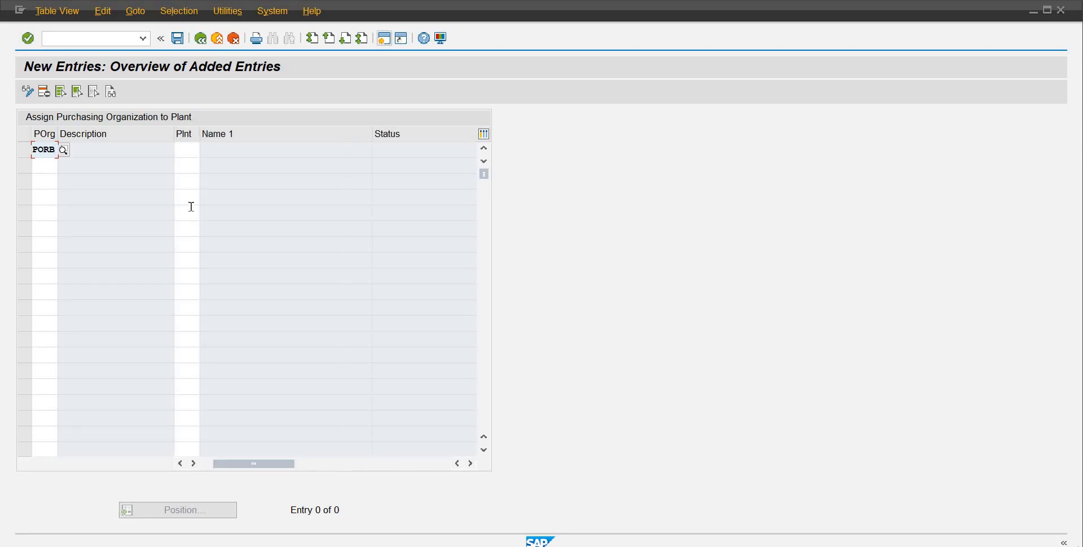
click(188, 154)
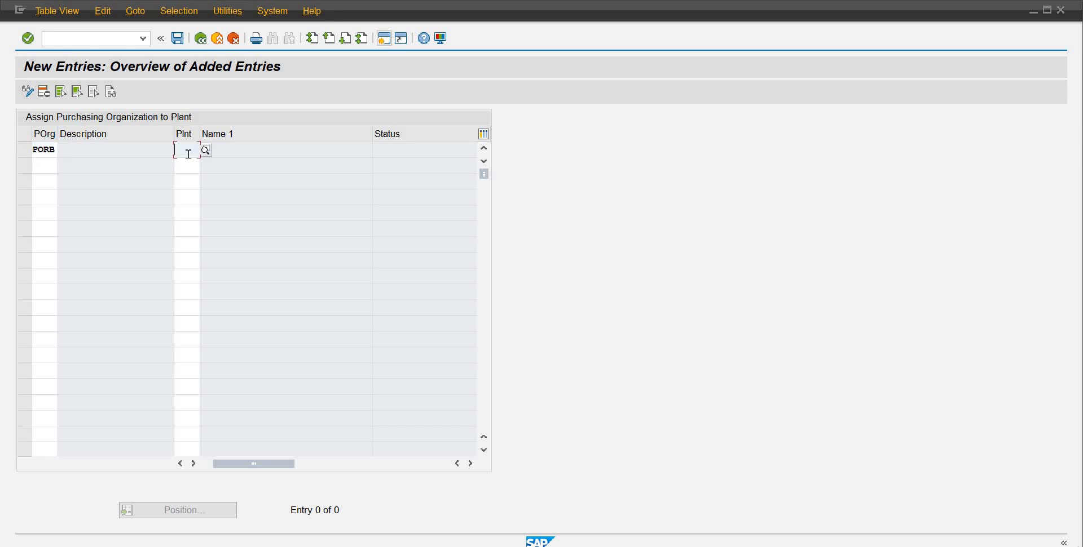
text(PLRB)
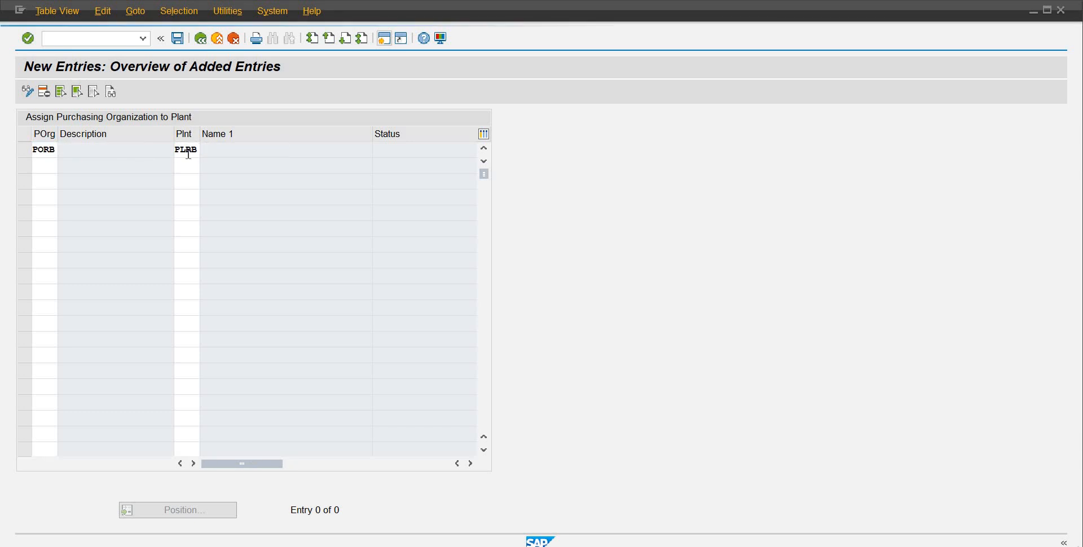
key(Return)
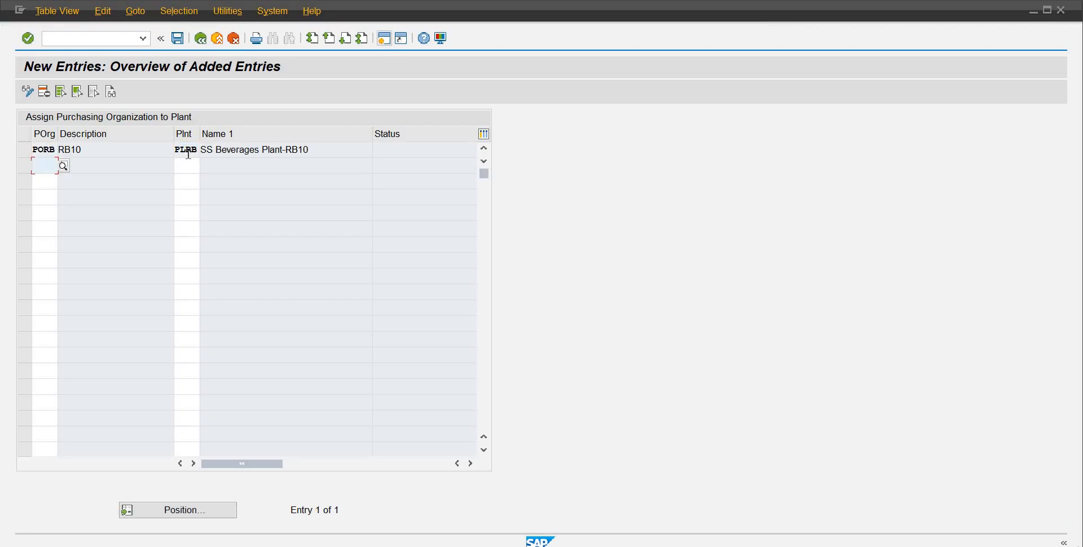
Step: Save the purchasing organization to plant assignment under the proposed customizing request and return to the implementation guide
key(ctrl+s)
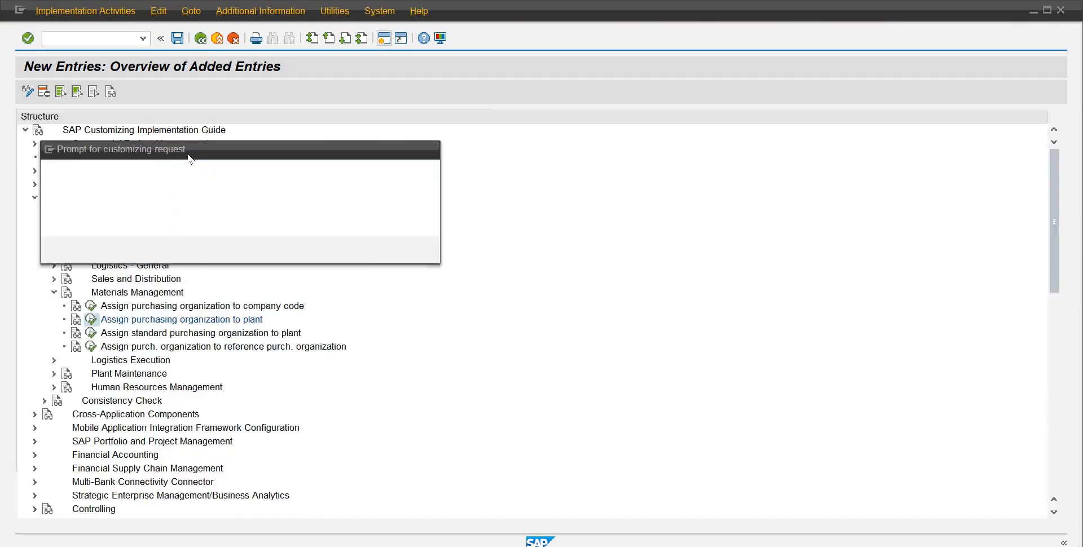
key(Return)
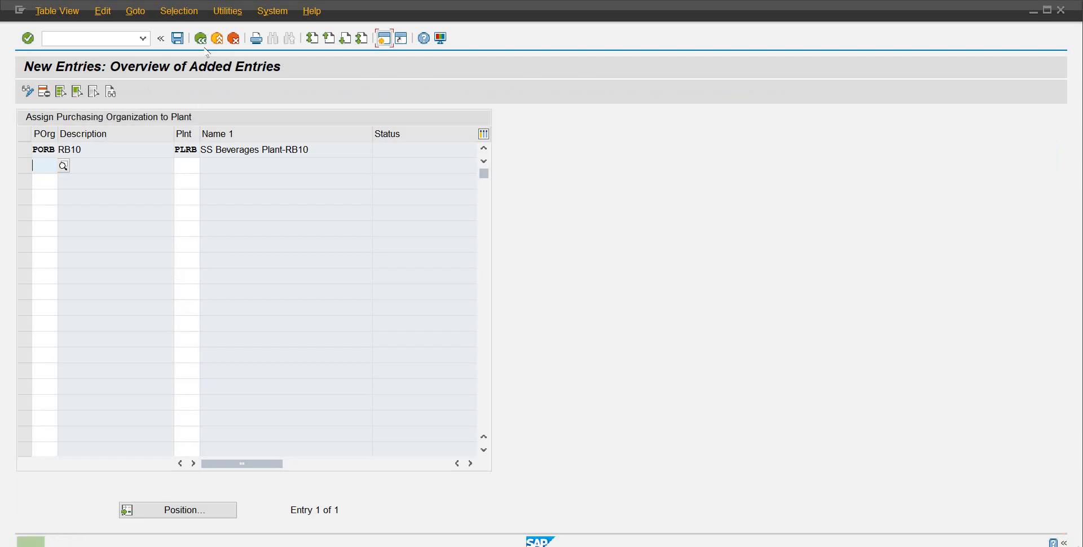
click(204, 45)
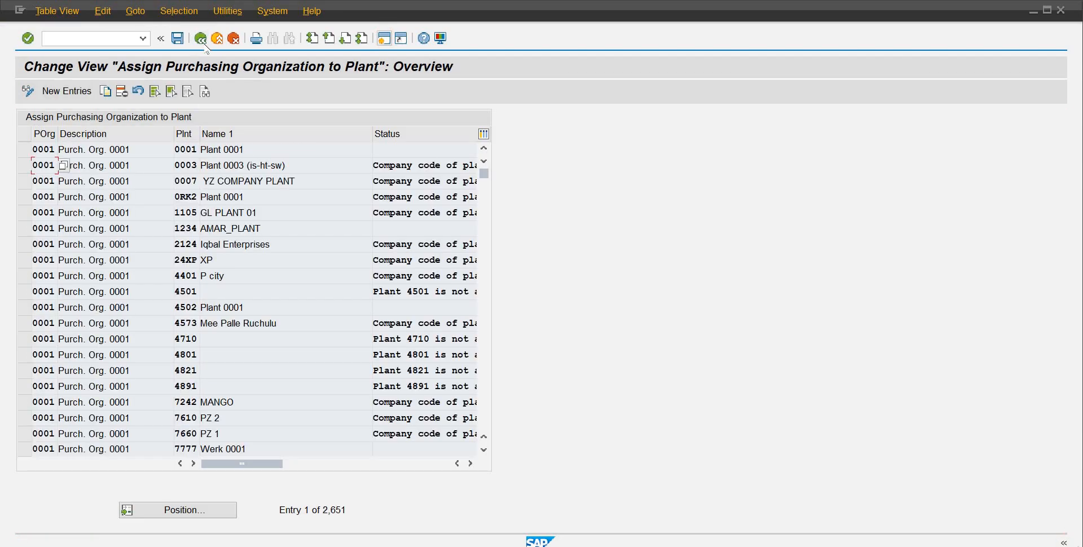
click(202, 39)
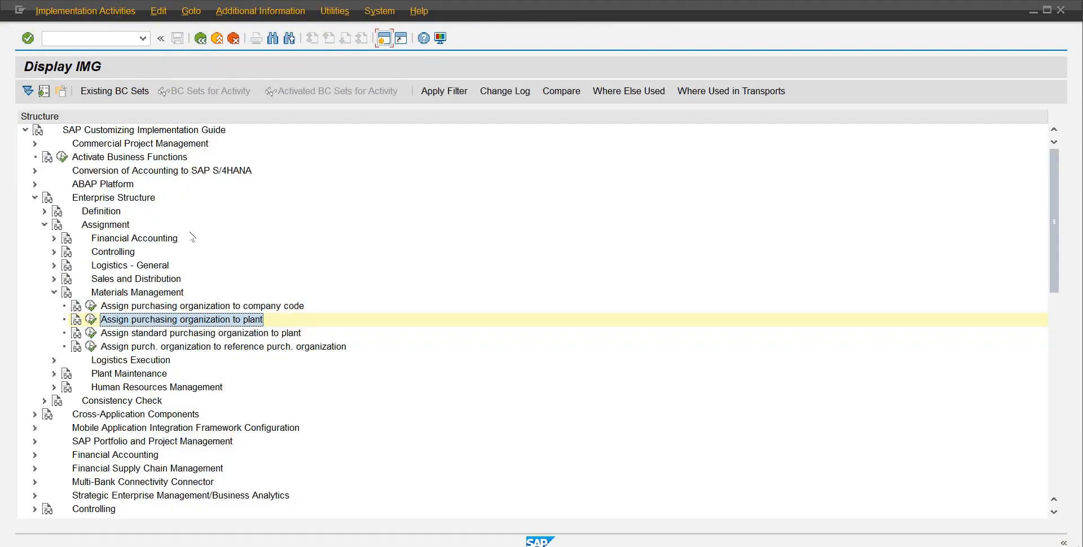
Step: Open Assignment of Personnel Area to Company Code under Human Resources Management and position the list at personnel area PARB
click(54, 292)
click(53, 333)
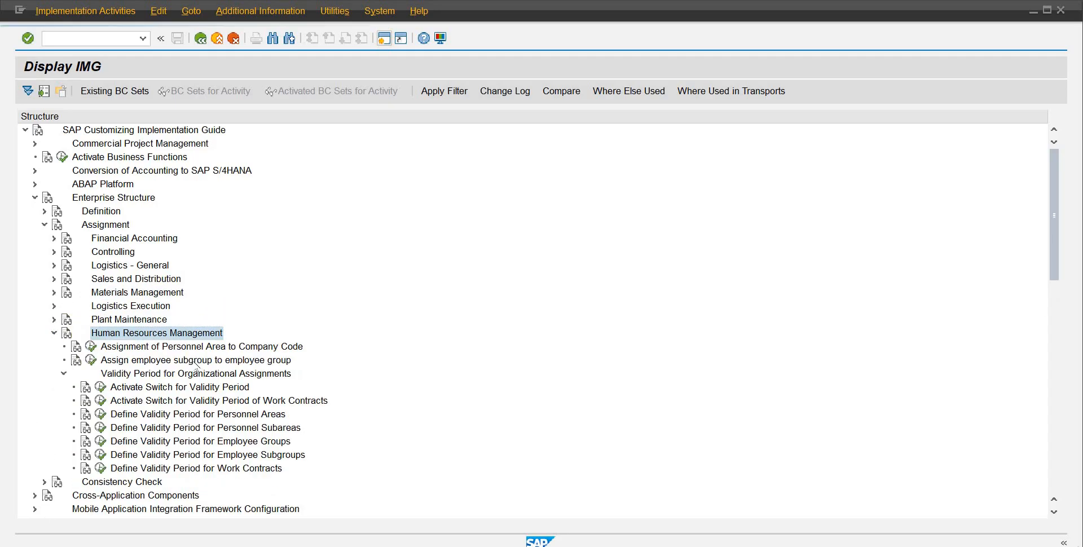
click(91, 347)
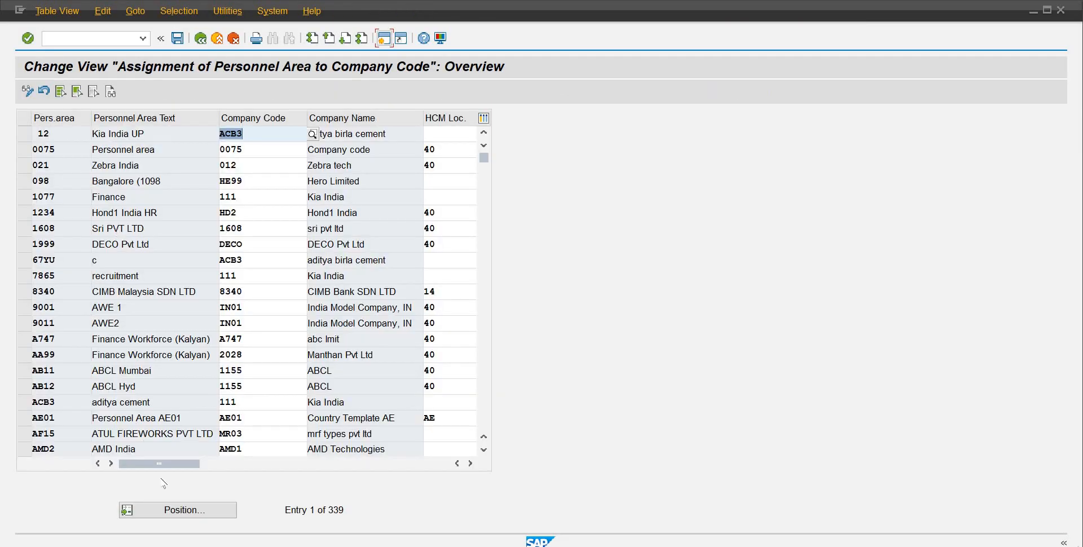
click(183, 512)
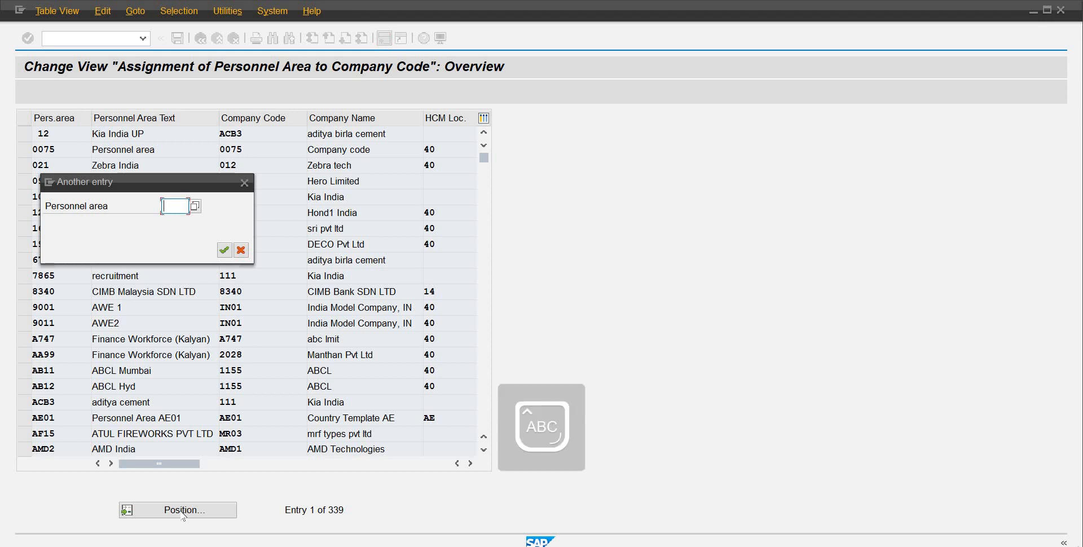
text(P)
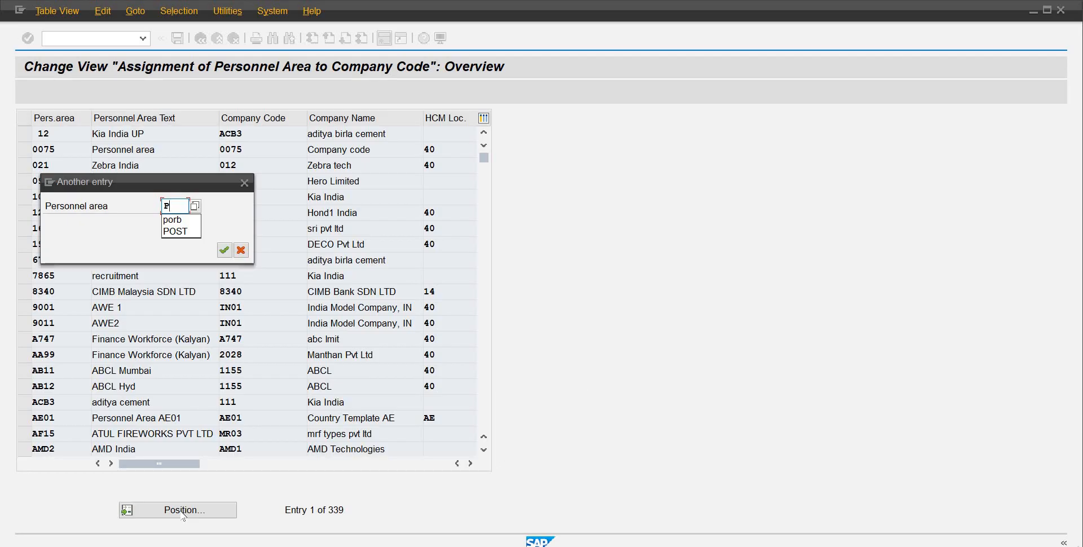
text(ARB)
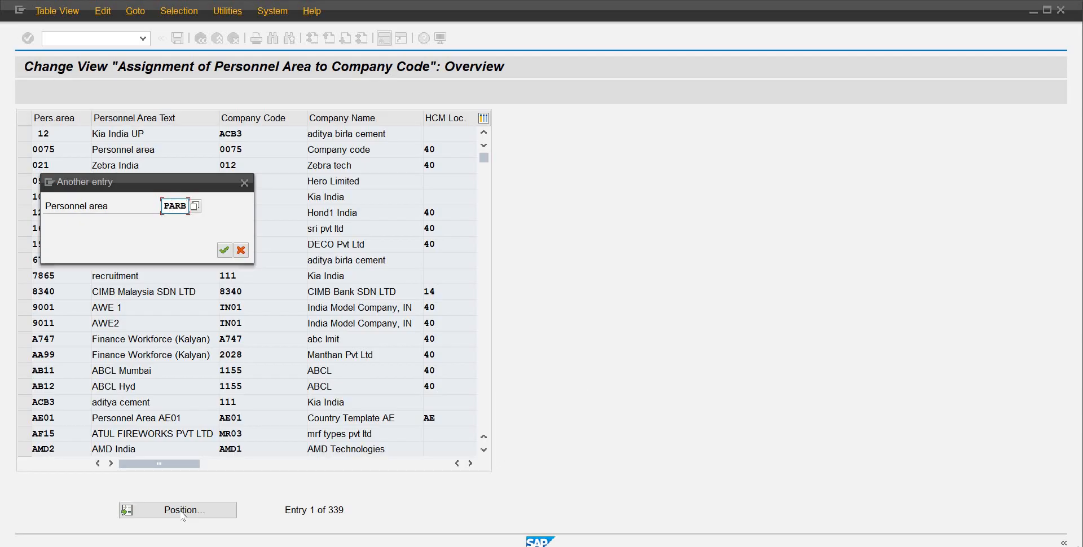
key(Return)
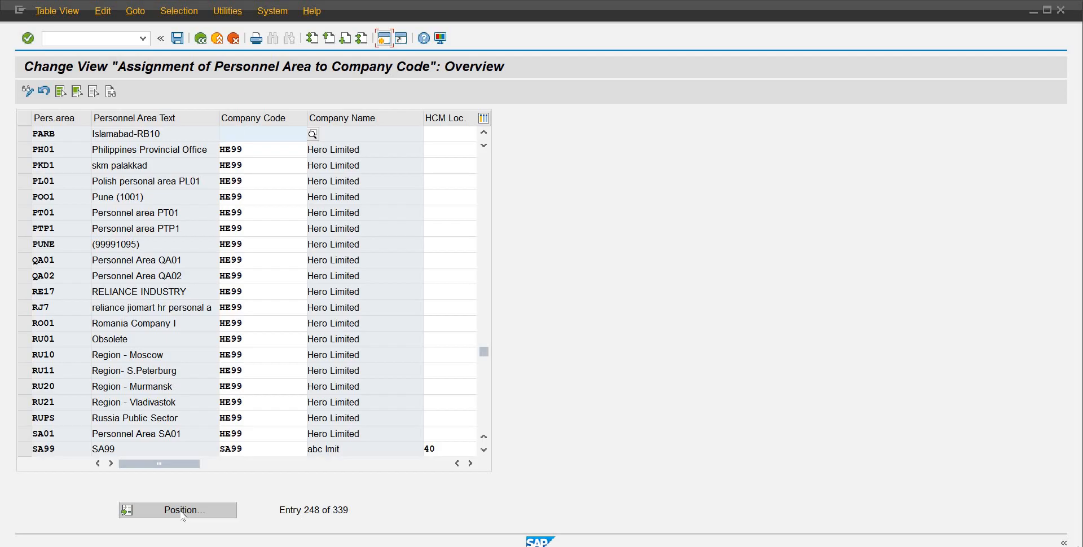
Step: Assign company code RB10 to personnel area PARB
key(BackSpace)
key(BackSpace)
key(BackSpace)
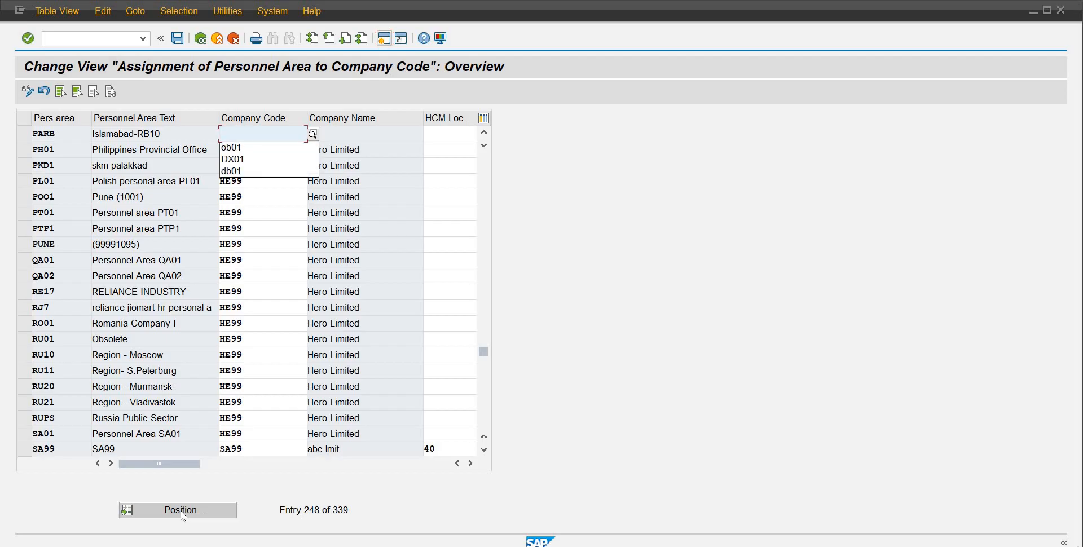
text(RB1)
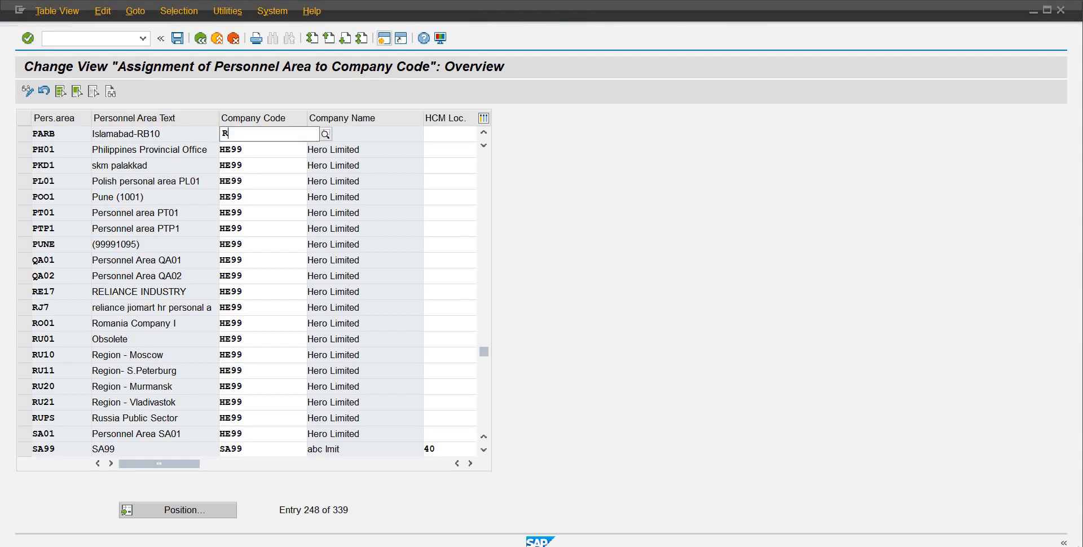
text(B10)
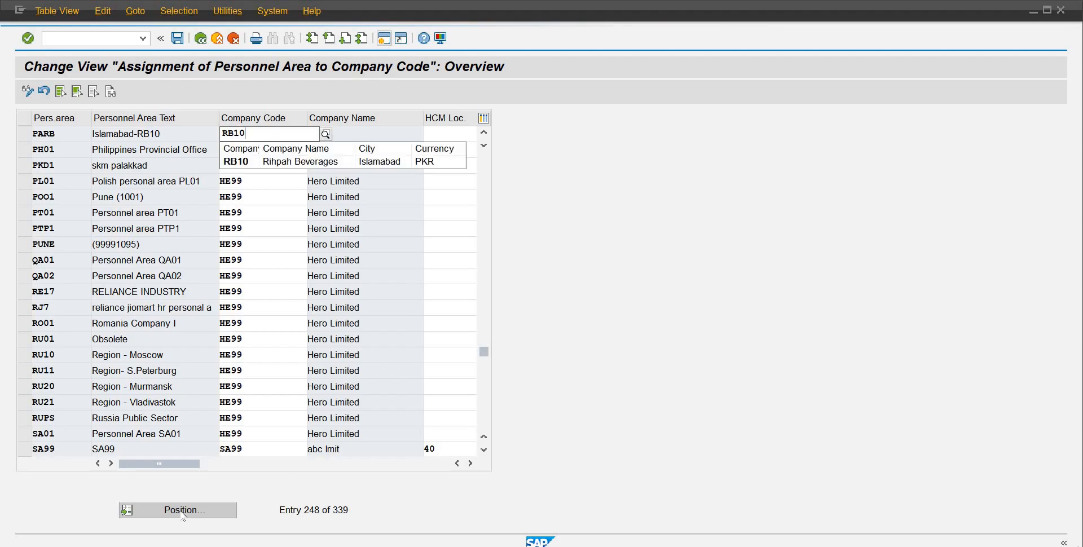
key(Down)
key(Return)
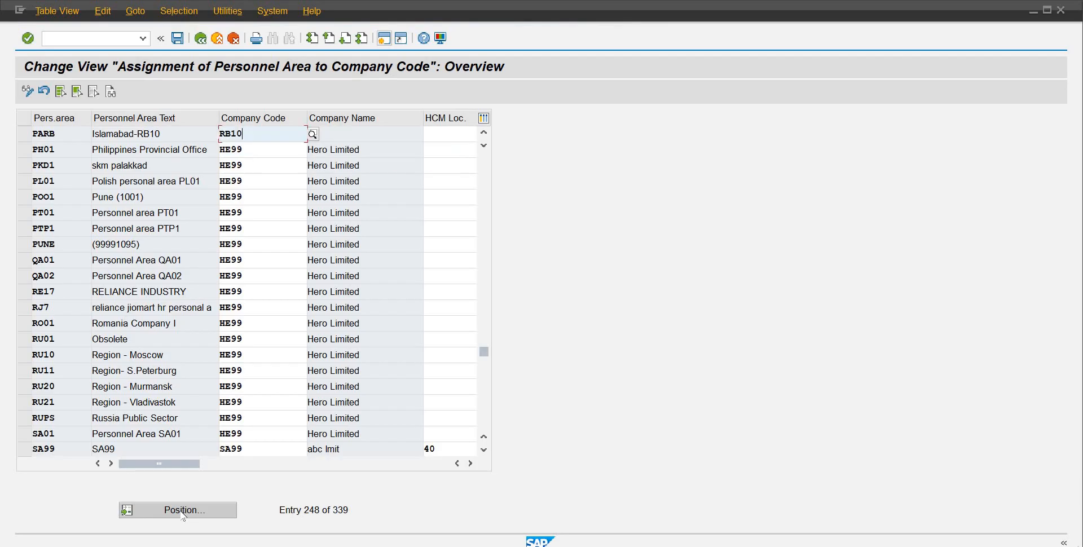
key(Return)
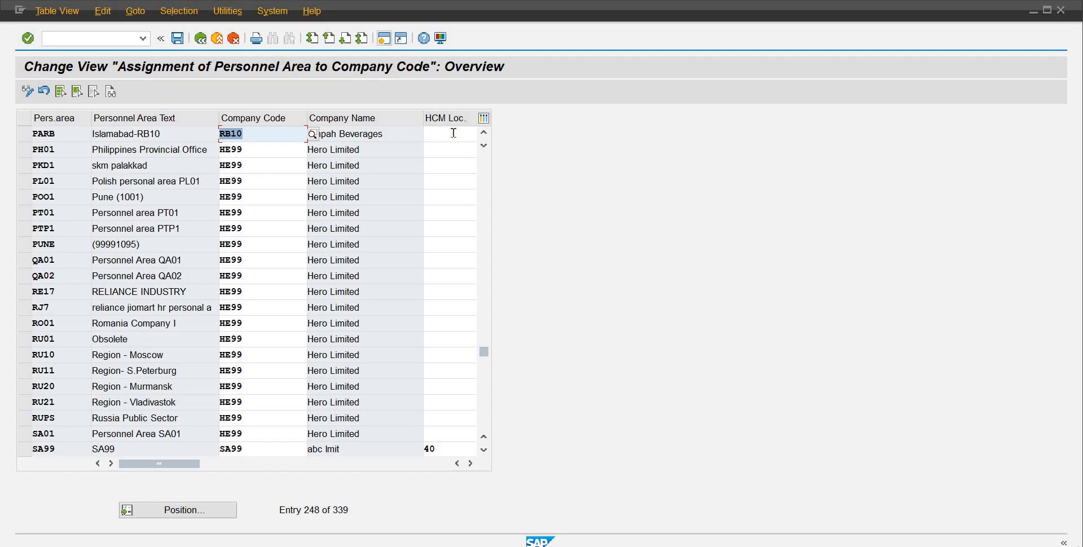
Step: Save the personnel area assignment under the proposed customizing request and return to the implementation guide
click(454, 134)
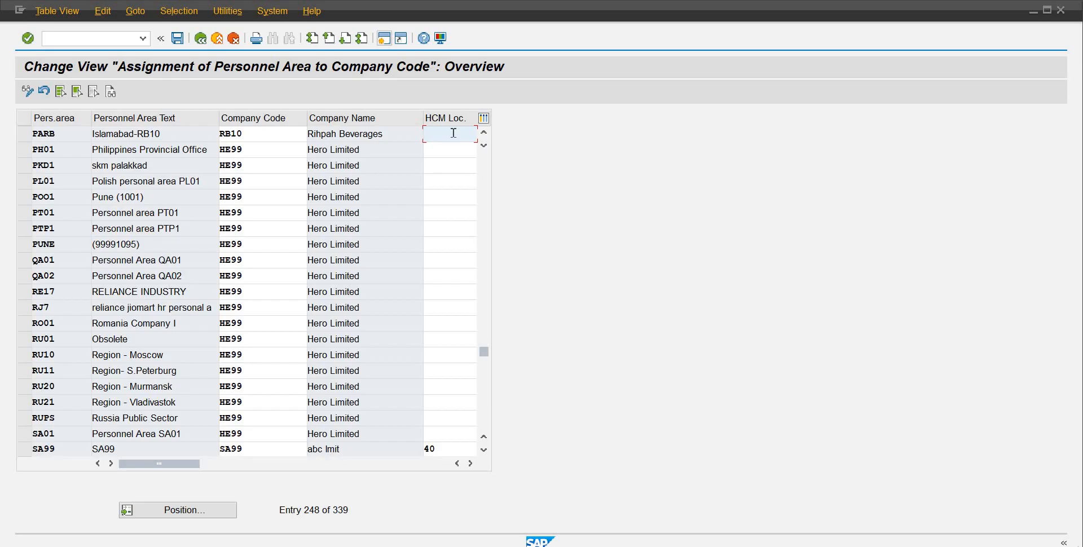
click(181, 41)
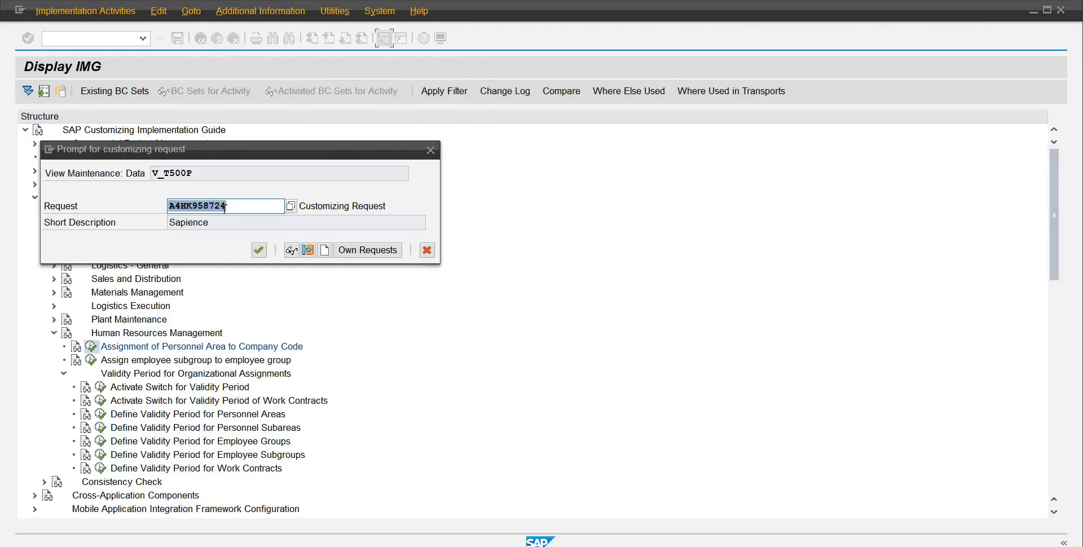
click(258, 250)
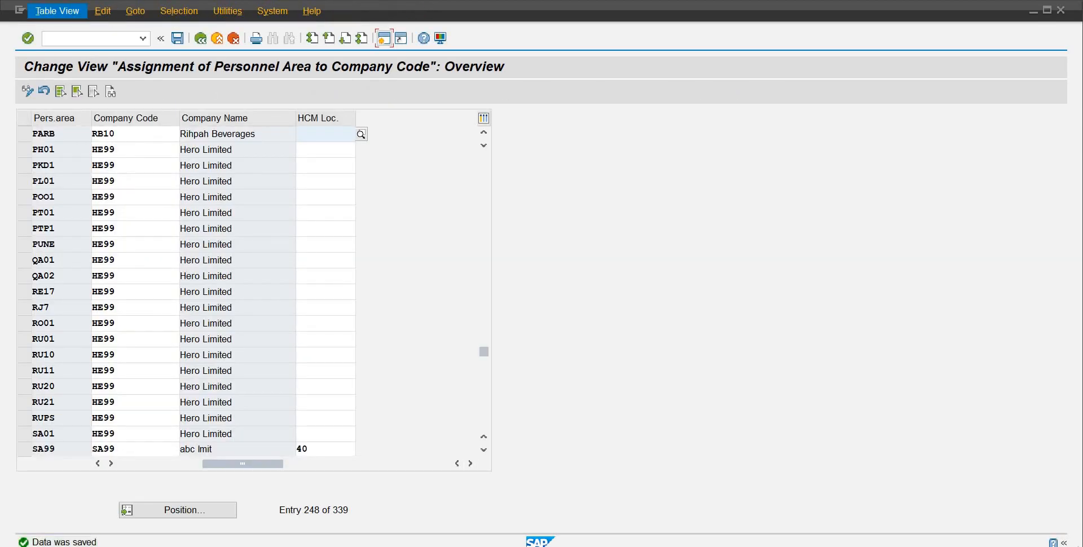
click(201, 39)
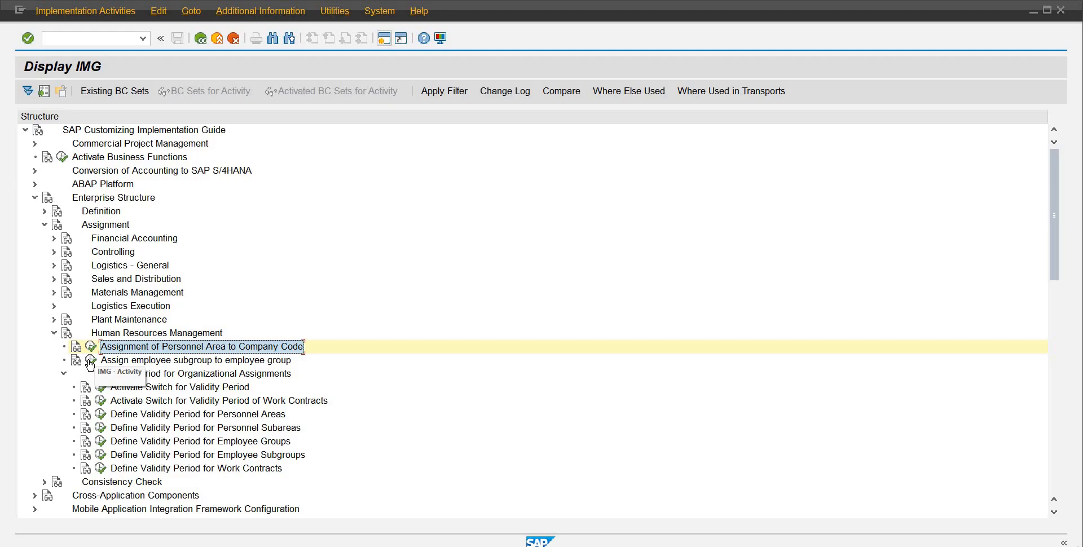
Step: Open Assign employee subgroup to employee group and start a new entry with employee group R and employee subgroup RS
click(119, 362)
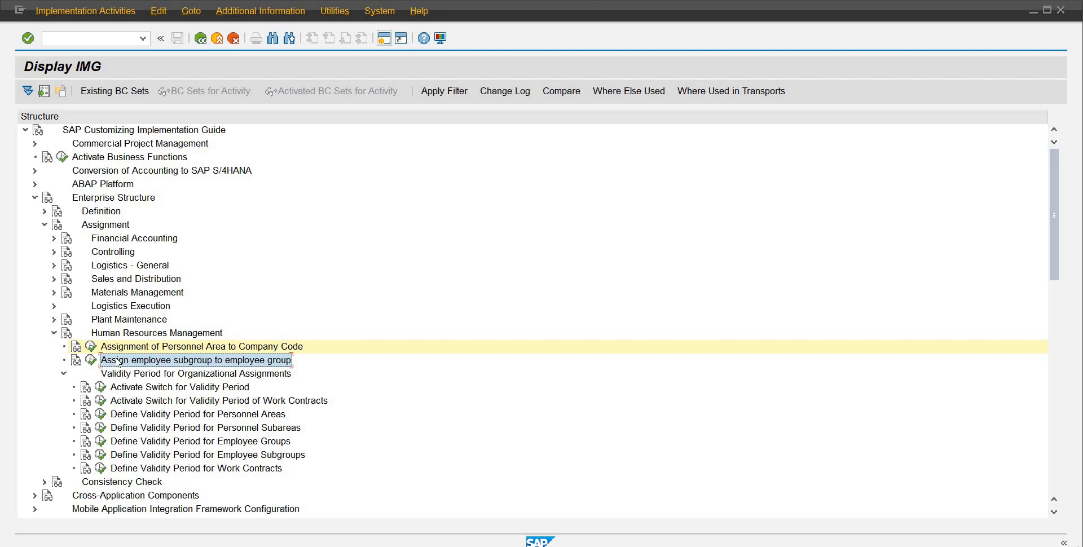
click(90, 360)
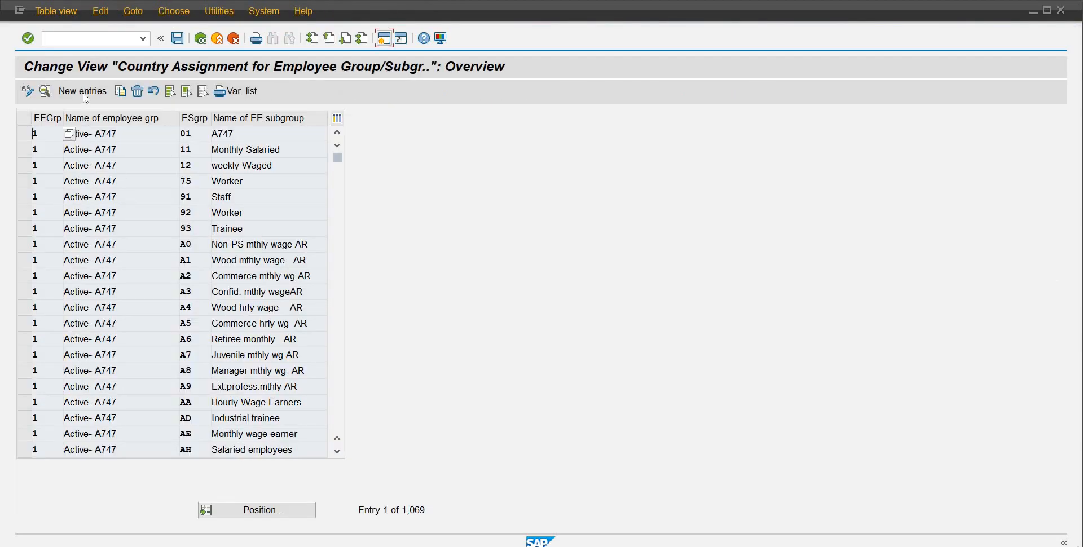
click(83, 91)
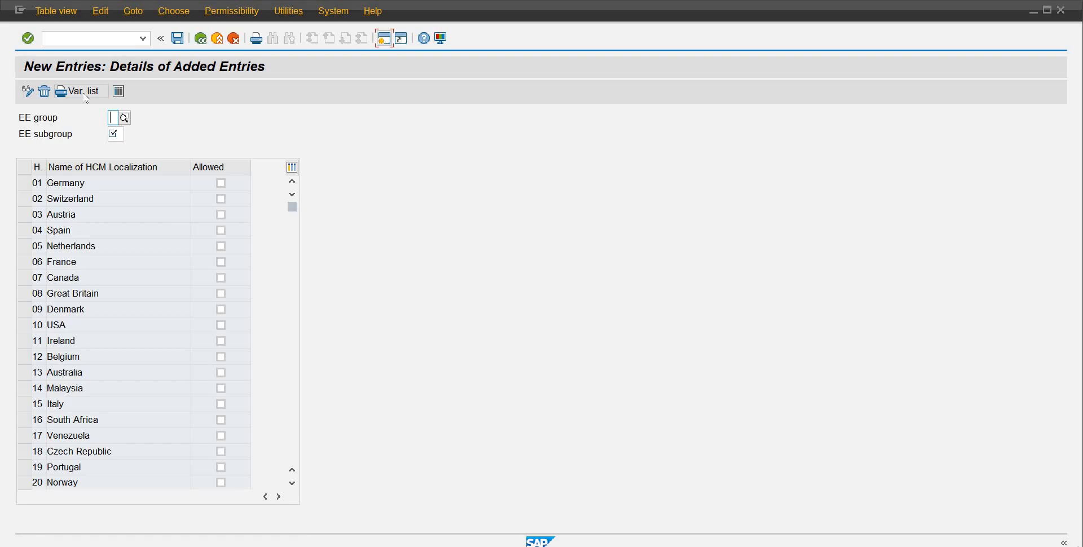
key(Caps_Lock)
text(R)
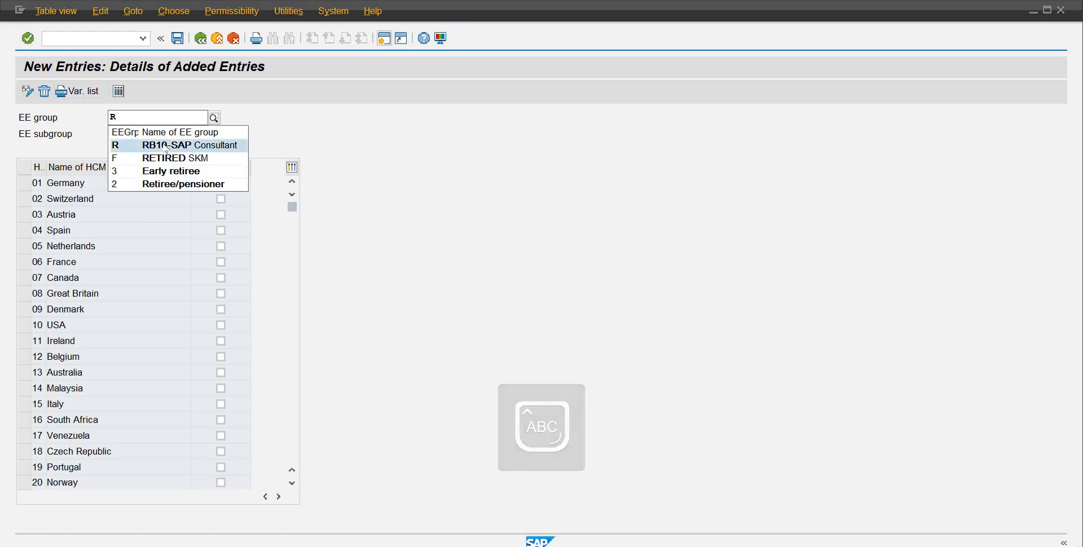
click(167, 148)
click(119, 135)
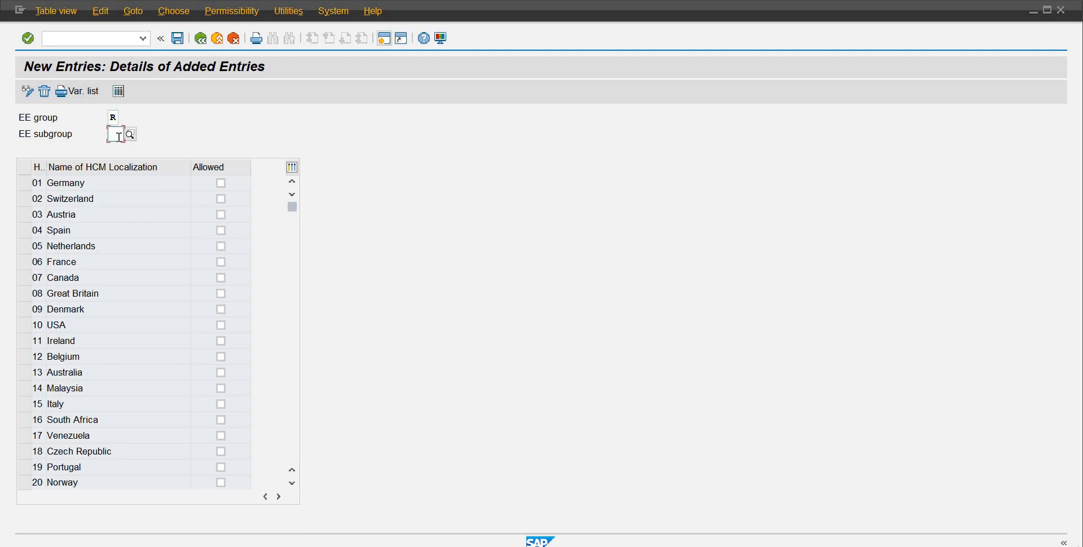
text(RS)
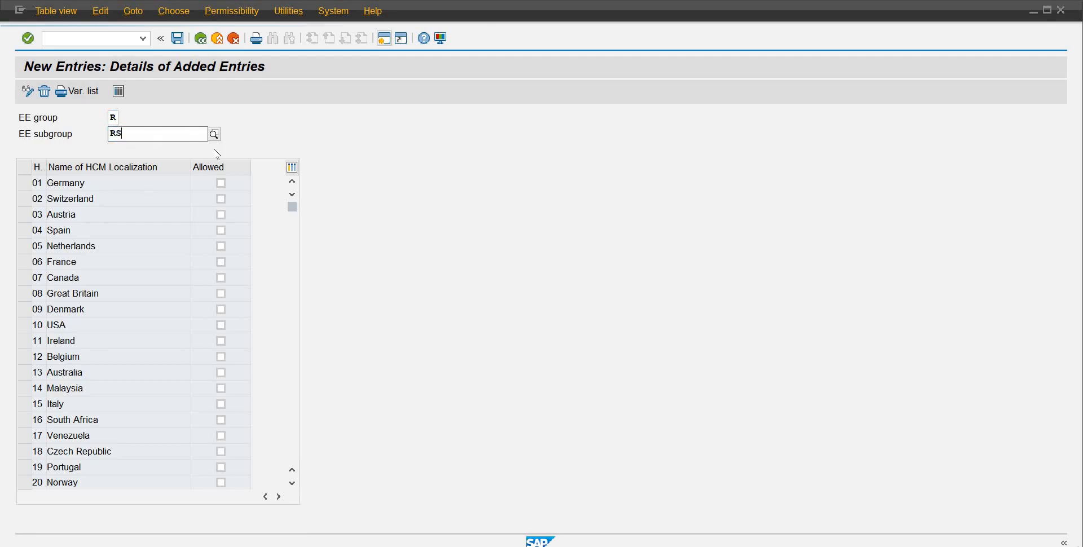
click(201, 163)
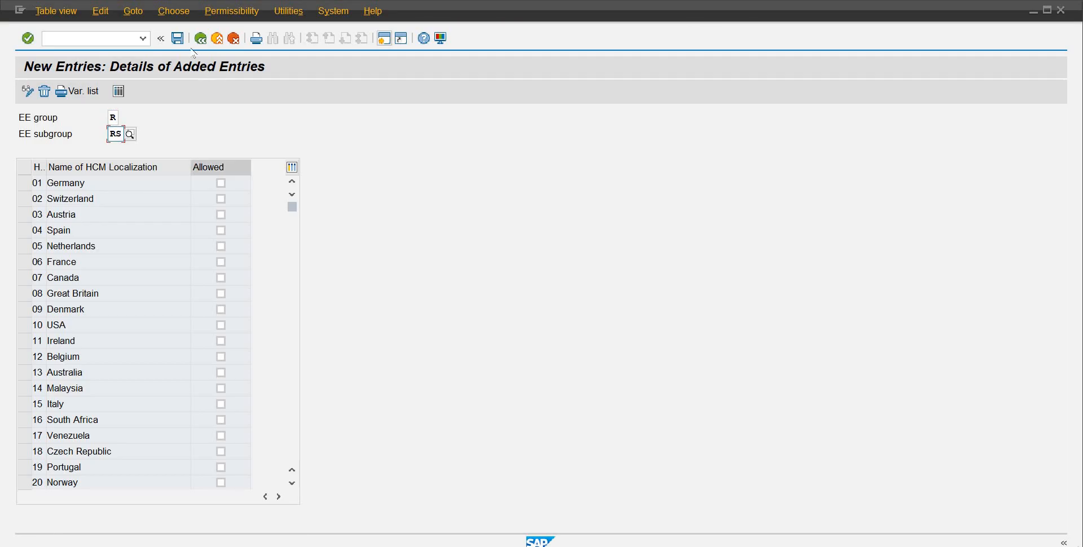
Step: Try to save the new entry for employee group R and subgroup RS without any allowed country
click(179, 38)
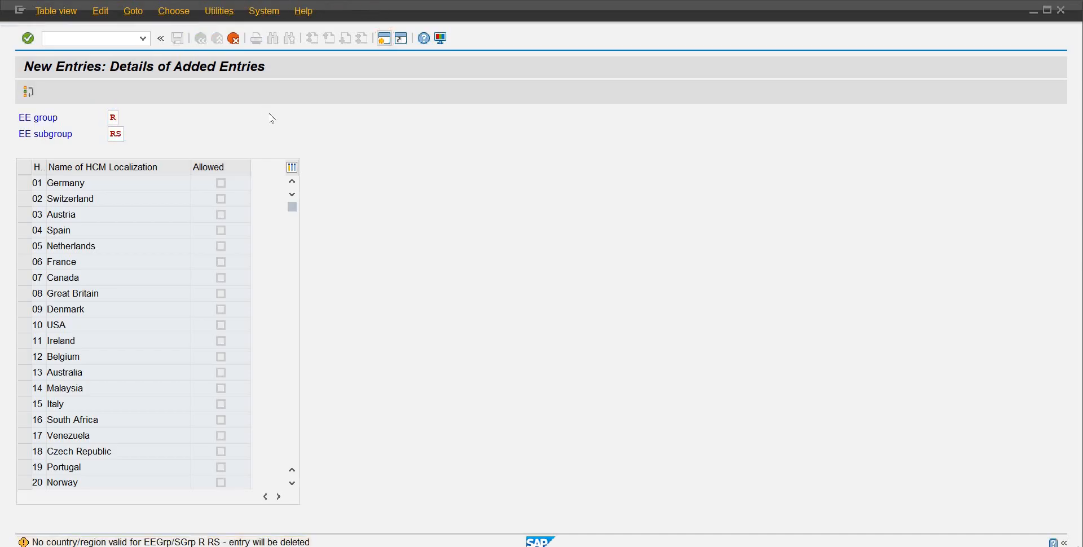
key(Return)
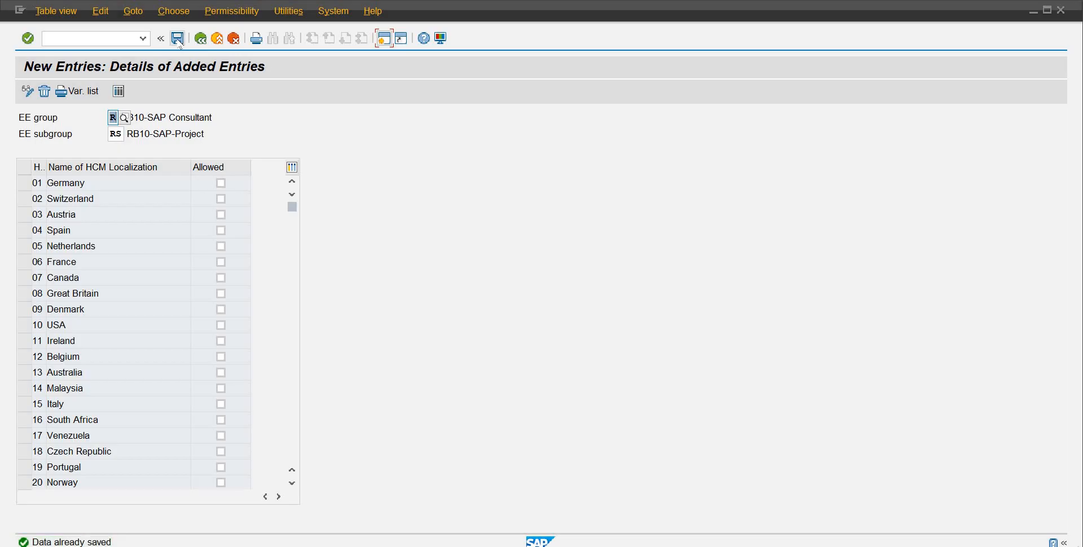
click(179, 39)
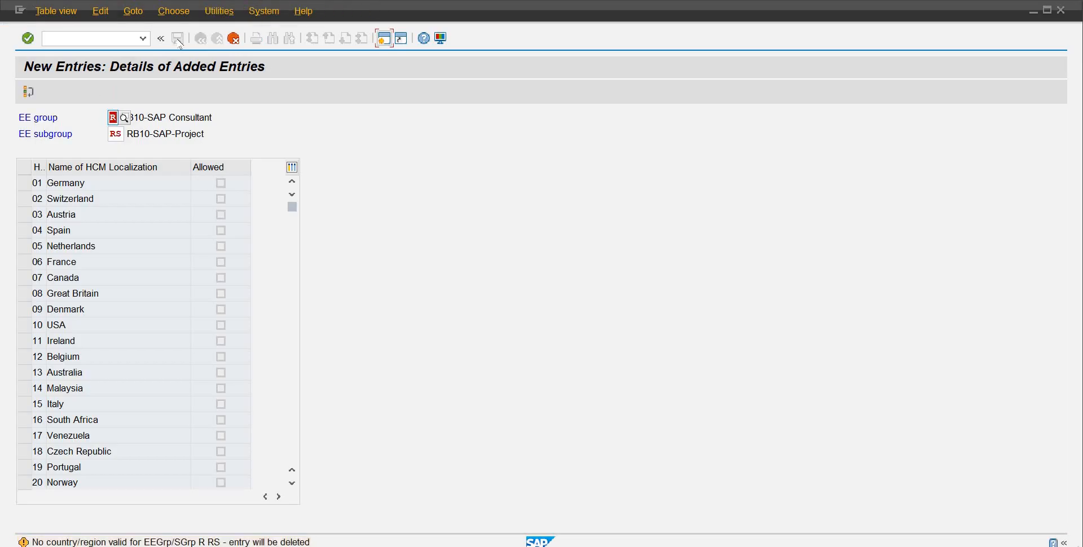
key(Return)
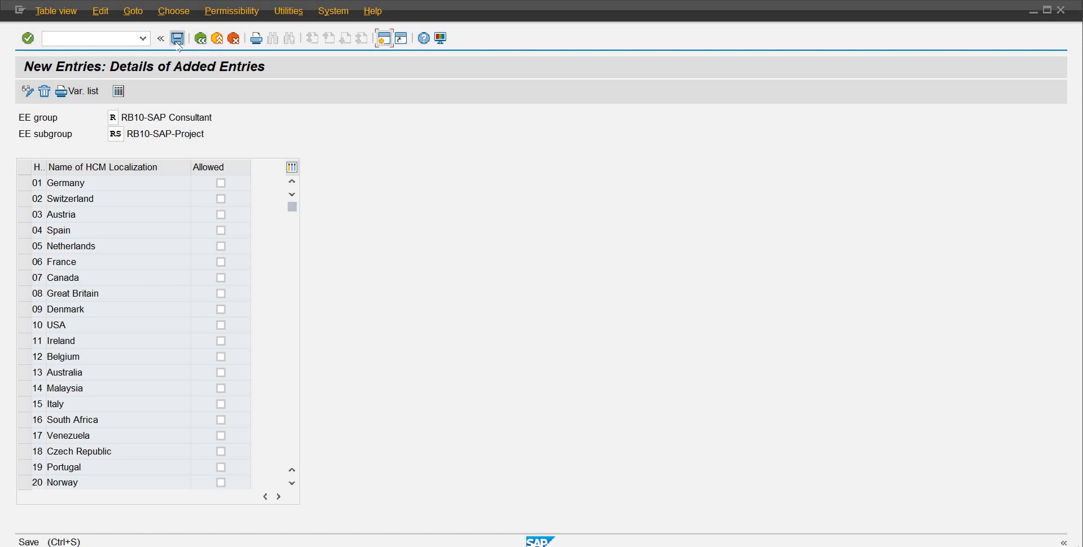
click(179, 45)
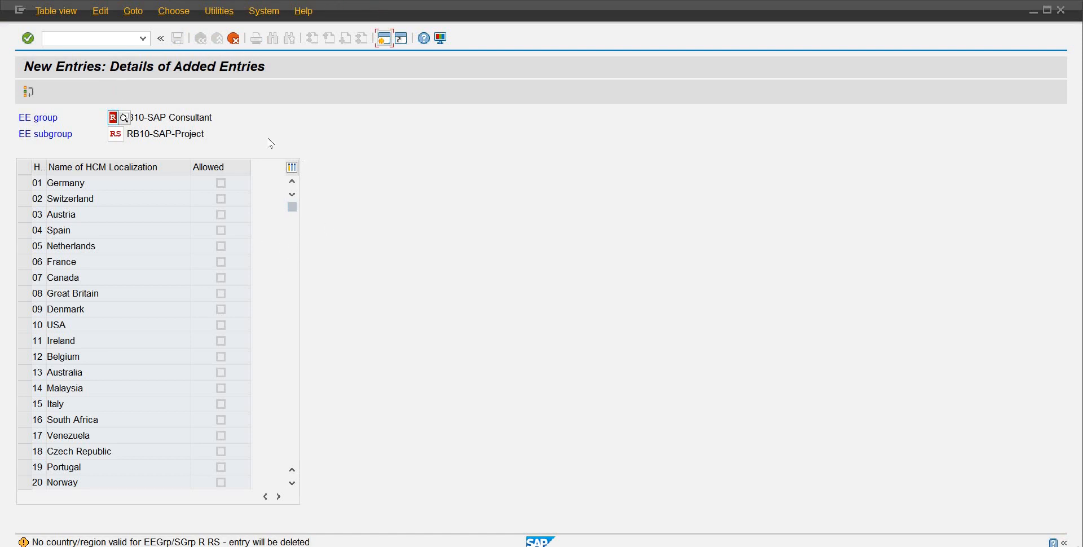
key(Return)
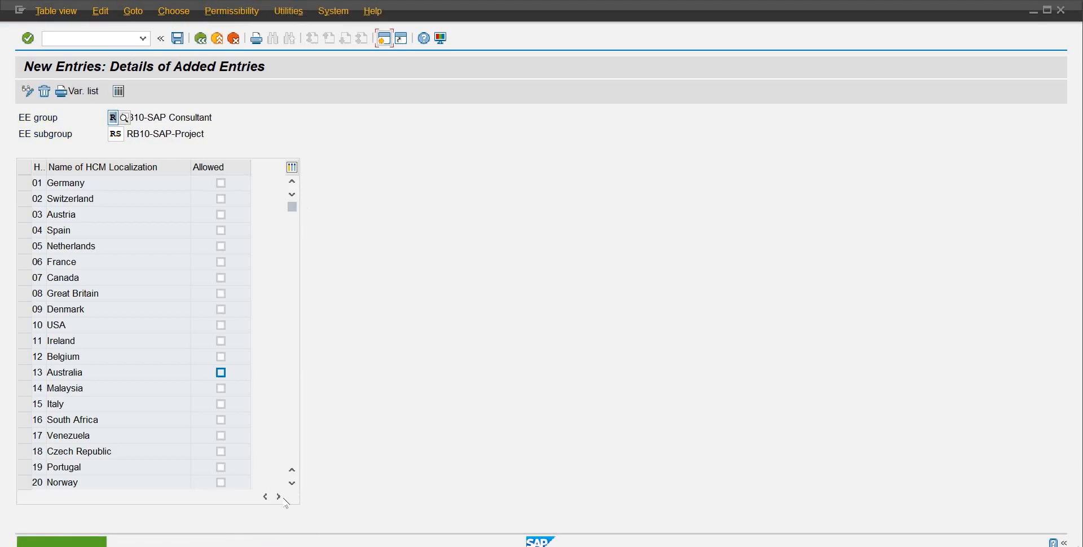
Step: Mark Pakistan (PK) as the allowed HCM localization for employee group R and subgroup RS
click(292, 483)
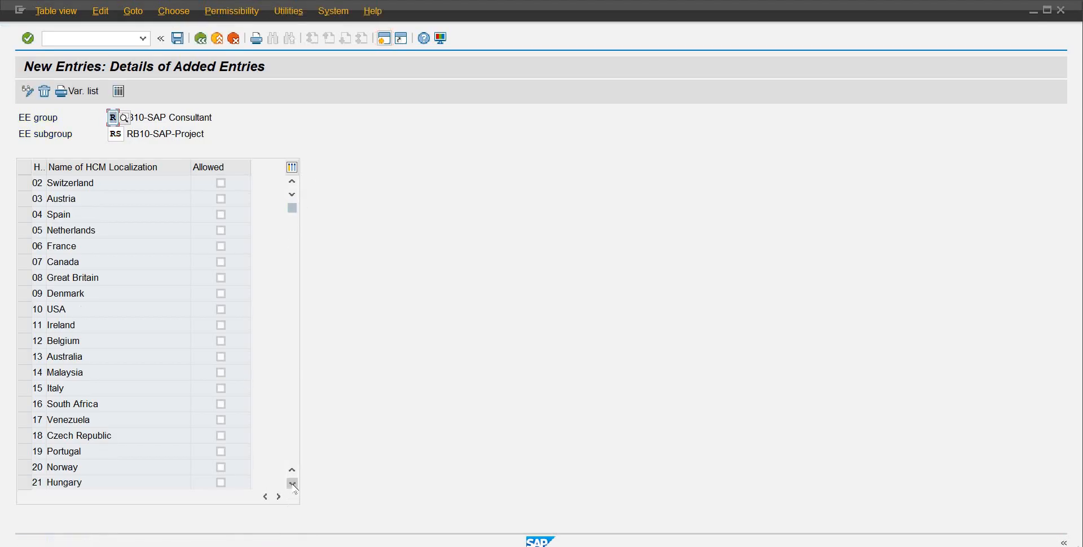
click(292, 483)
click(292, 483)
double_click(292, 483)
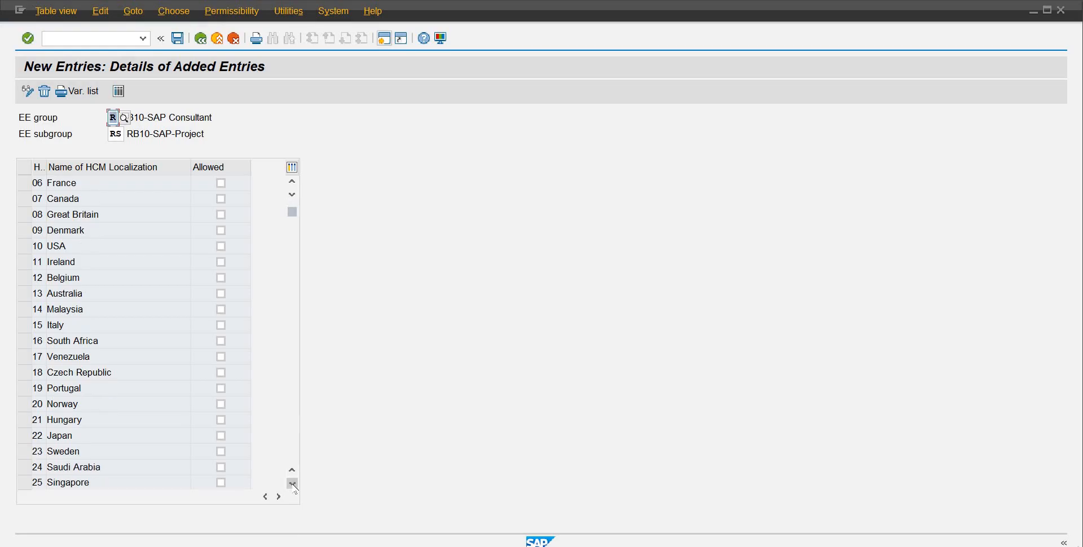
click(292, 483)
click(292, 483)
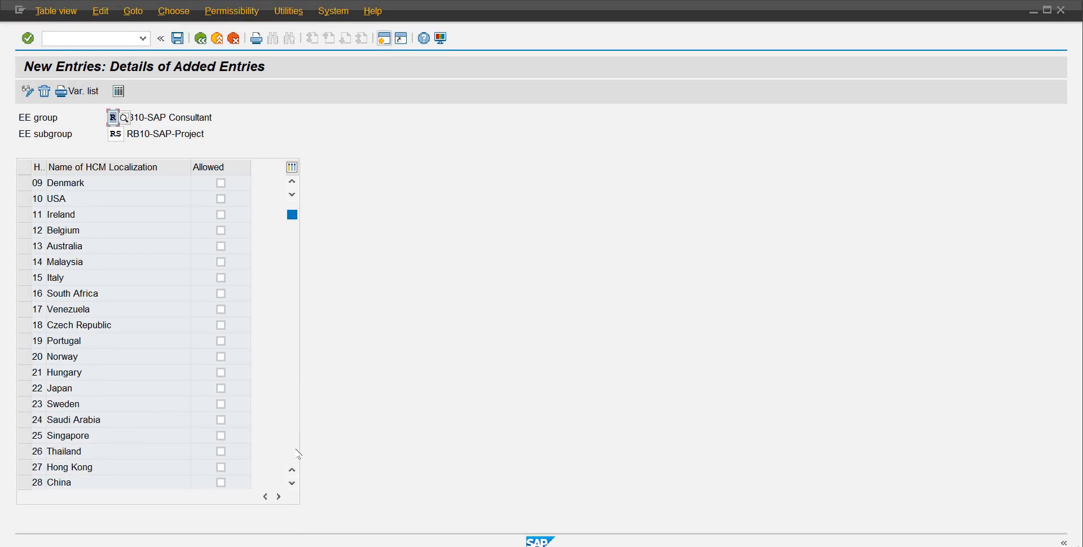
click(296, 449)
click(296, 450)
click(296, 450)
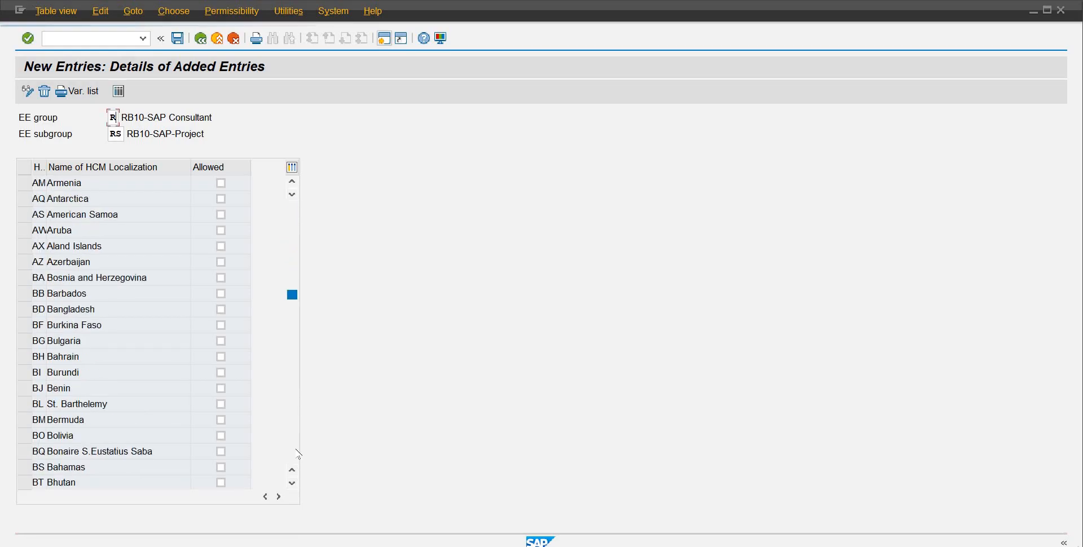
click(296, 450)
click(298, 453)
click(298, 453)
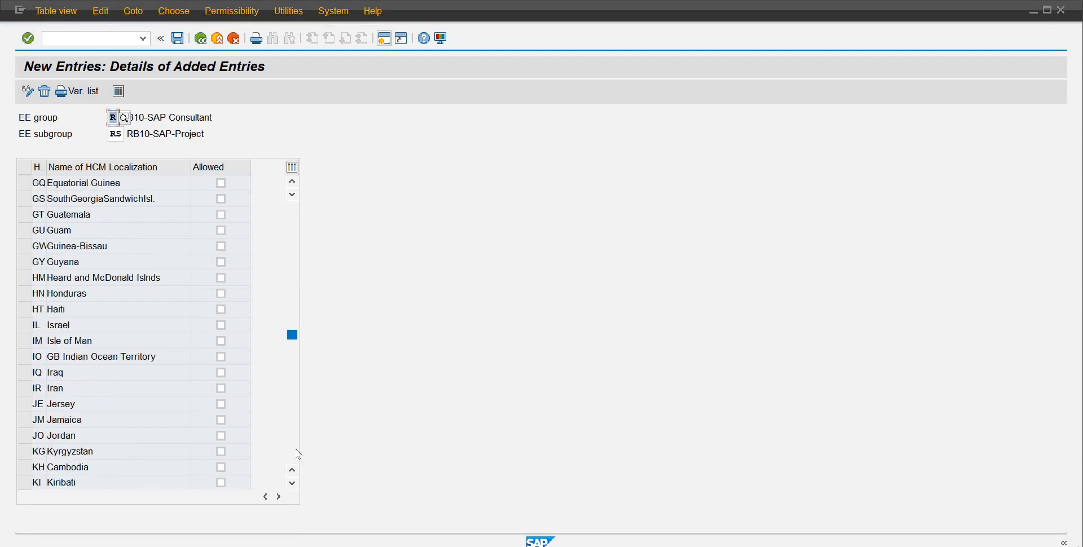
click(298, 453)
click(298, 452)
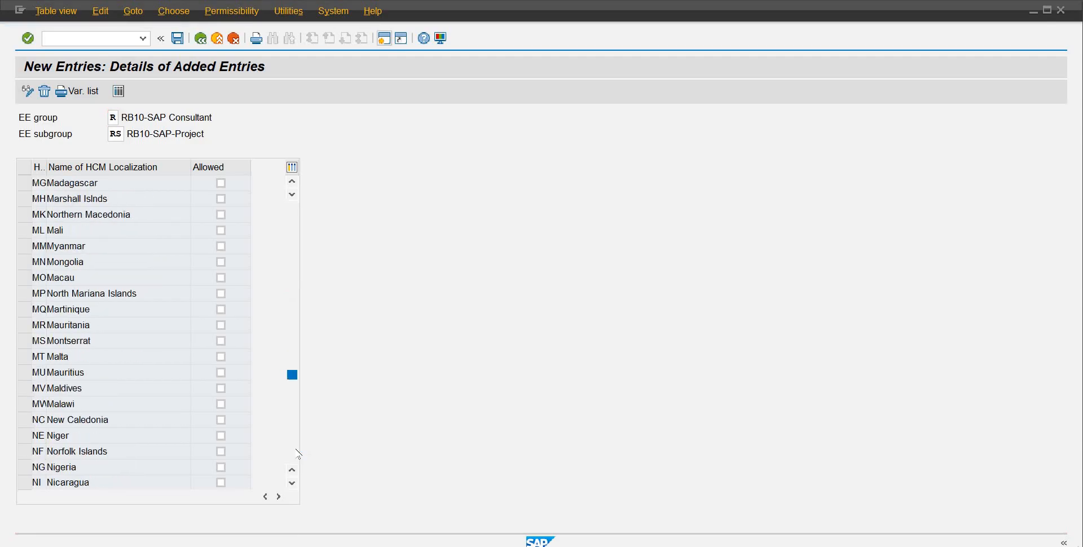
click(298, 453)
click(297, 453)
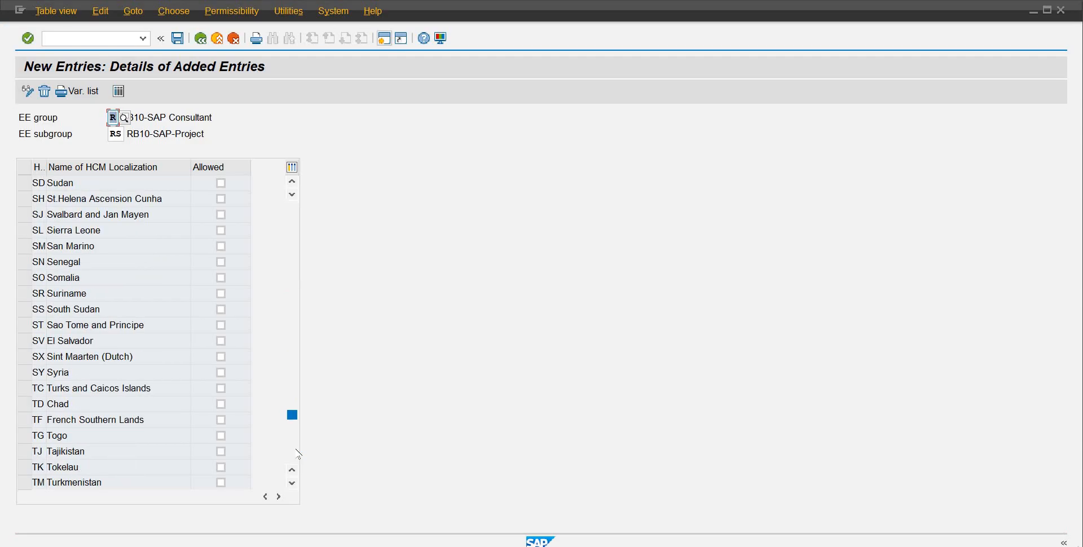
click(293, 182)
click(292, 182)
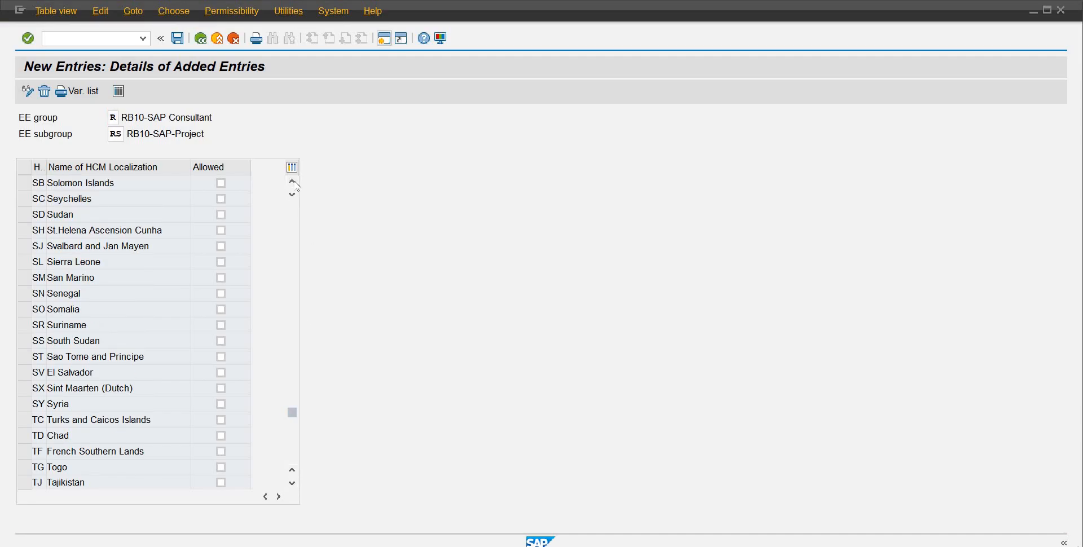
click(293, 181)
click(292, 181)
click(292, 182)
click(292, 182)
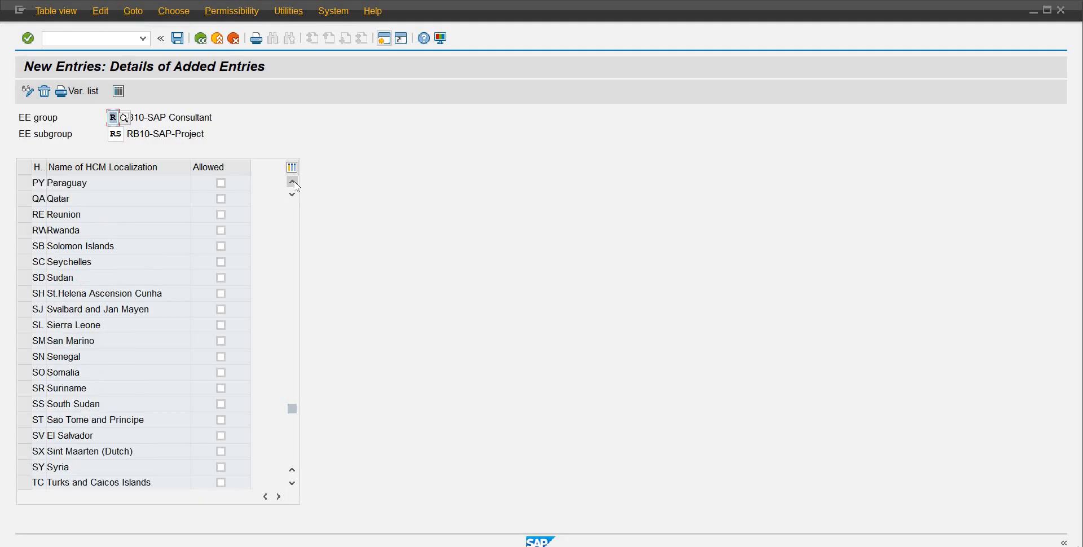
click(292, 182)
click(292, 181)
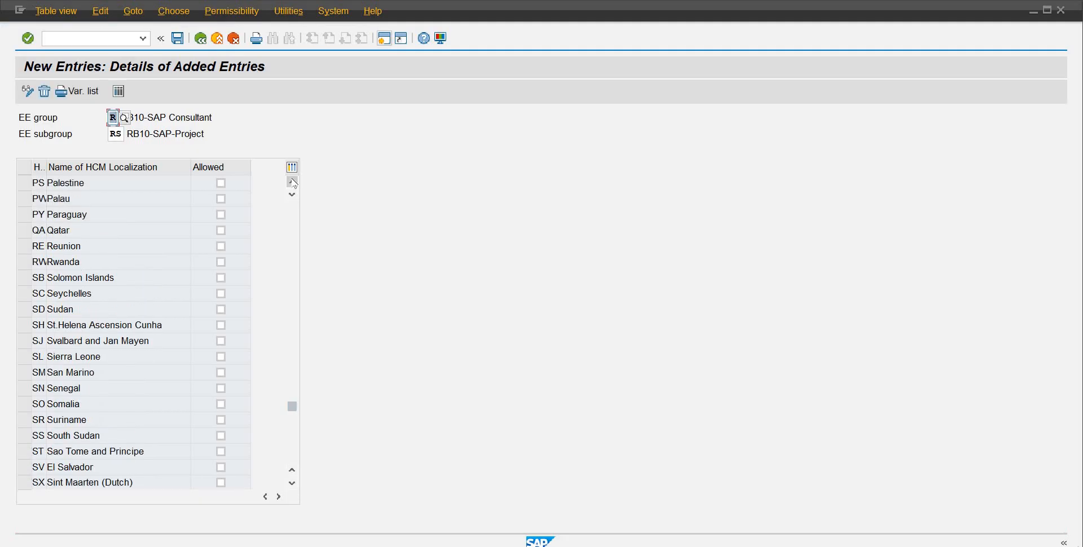
click(293, 182)
click(292, 182)
click(292, 182)
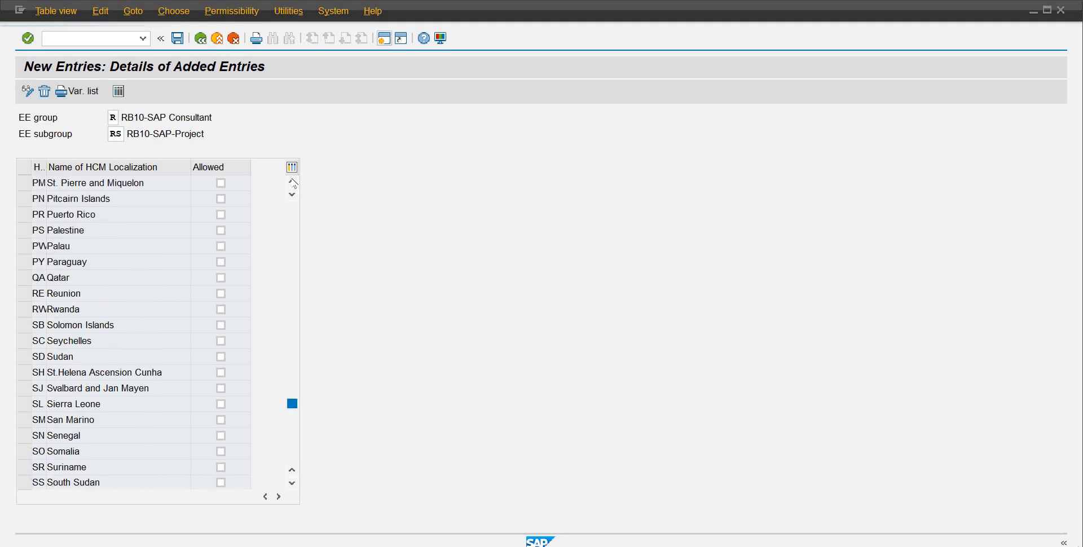
click(292, 181)
click(292, 182)
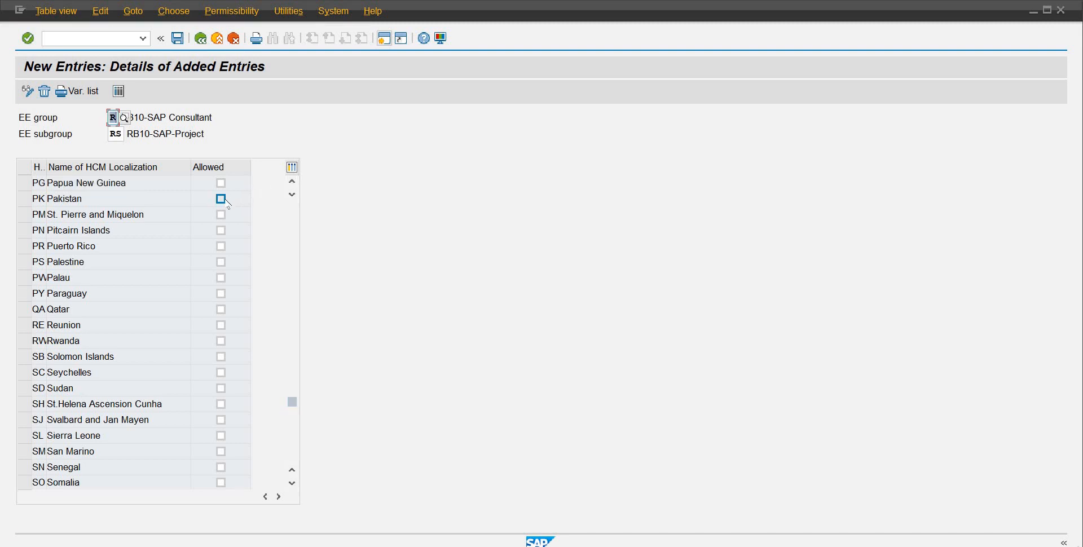
click(221, 198)
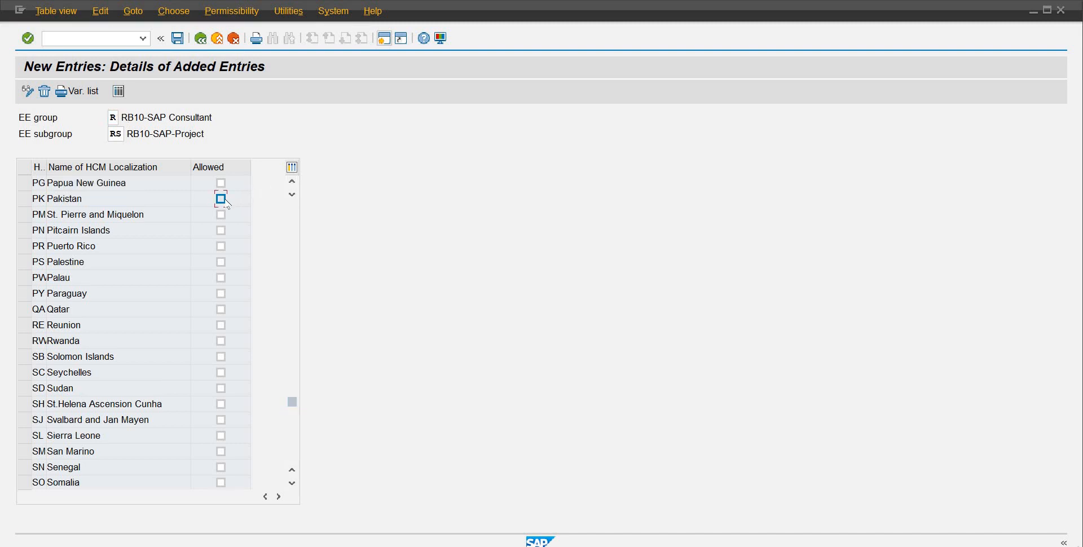
Step: Save the subgroup assignment under the proposed customizing request and return to the implementation guide, collapsing Enterprise Structure
click(177, 39)
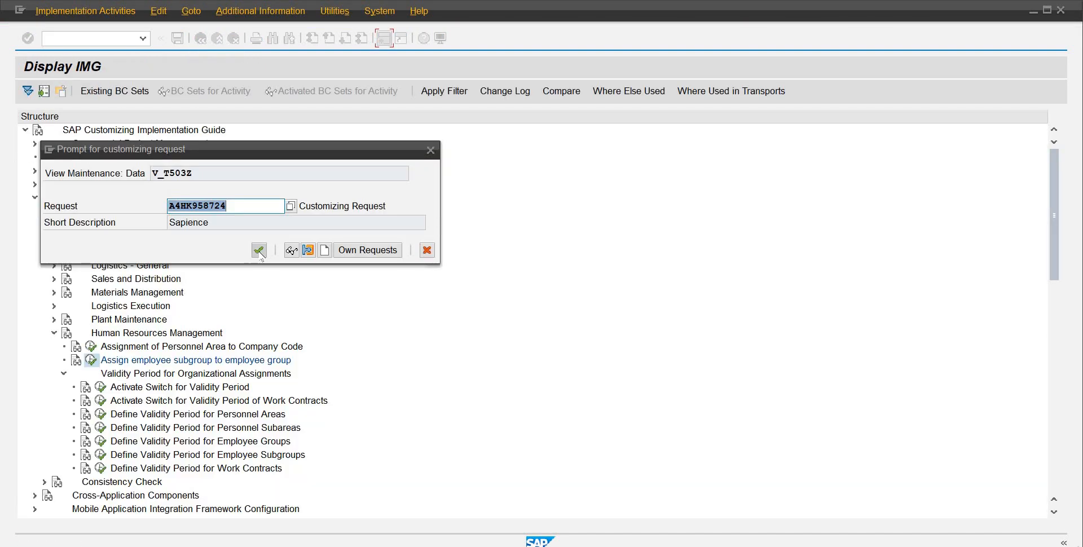
click(259, 250)
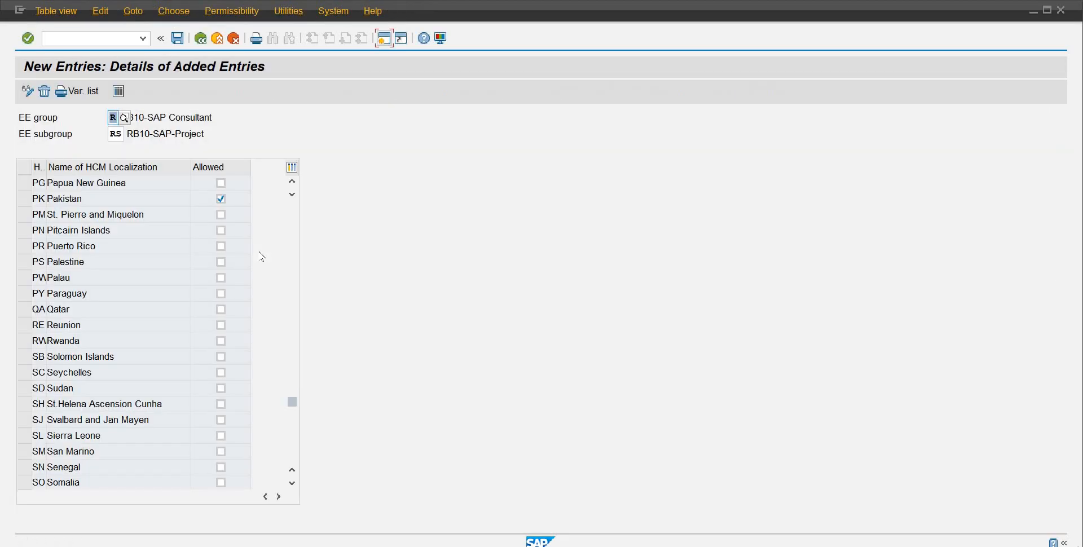
click(201, 40)
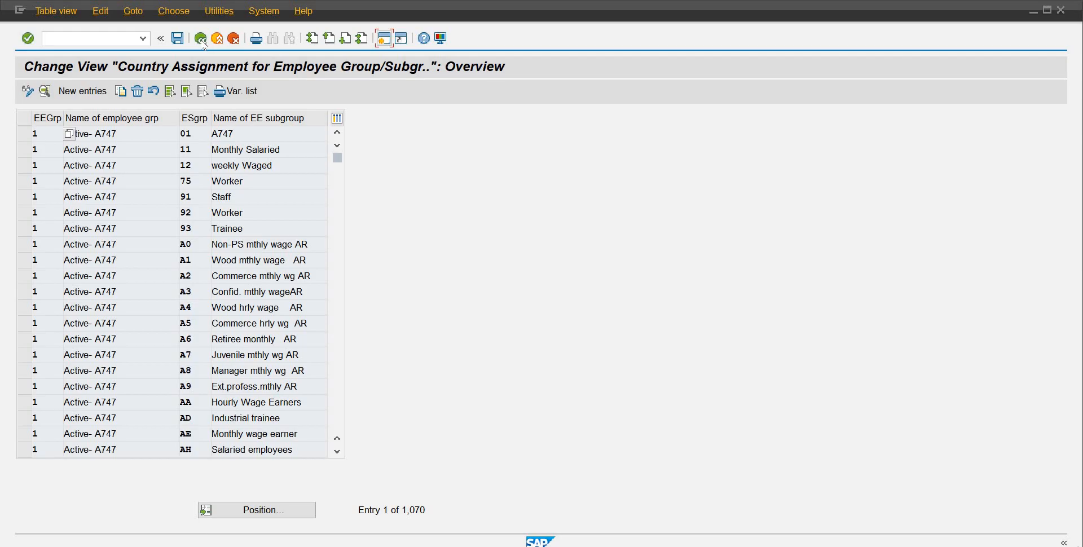
click(202, 39)
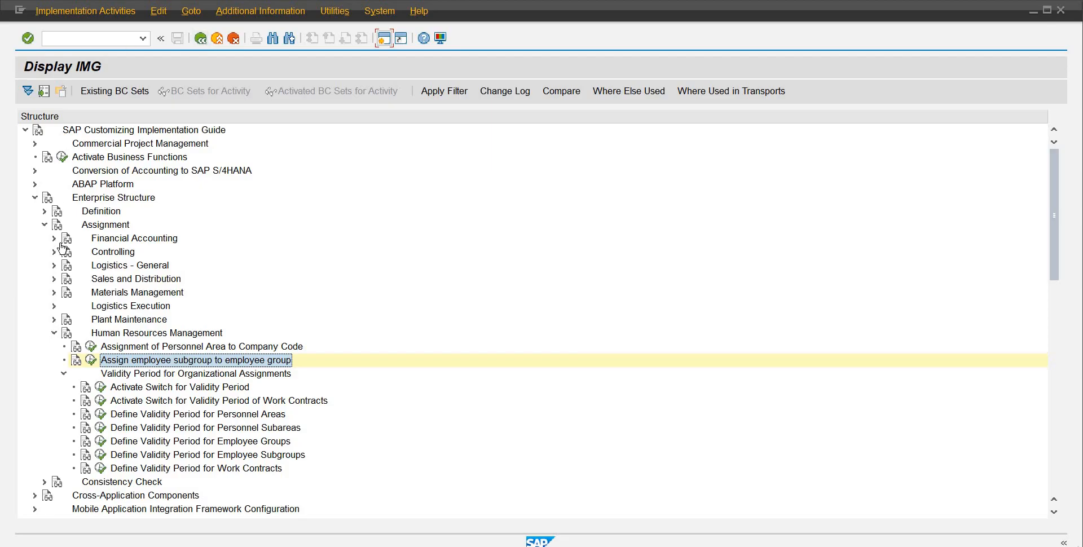
click(35, 198)
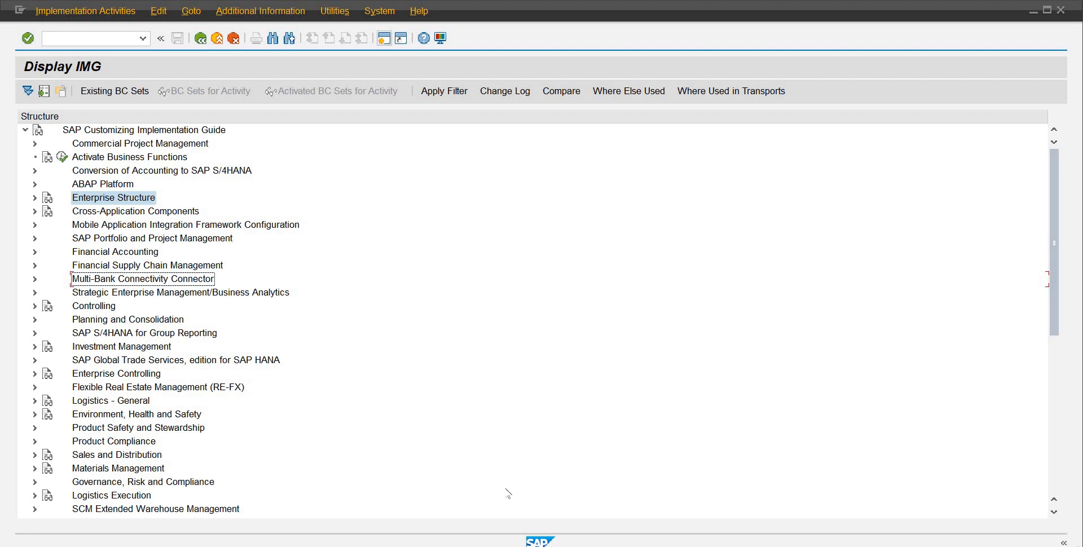
Step: Switch to the topic list in Word and check the Fiscal Year entry that follows Enterprise Structure
click(679, 544)
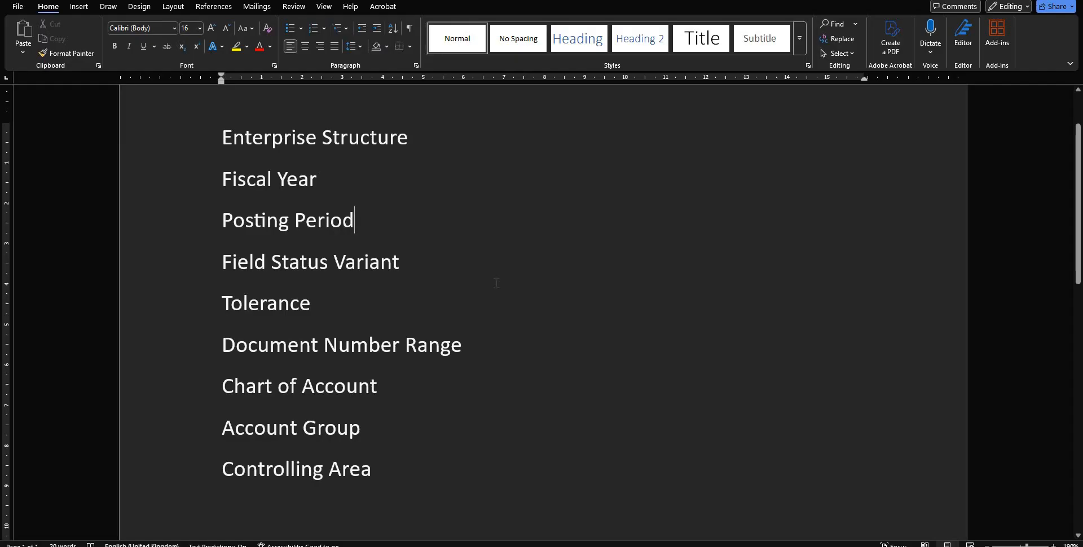
click(190, 183)
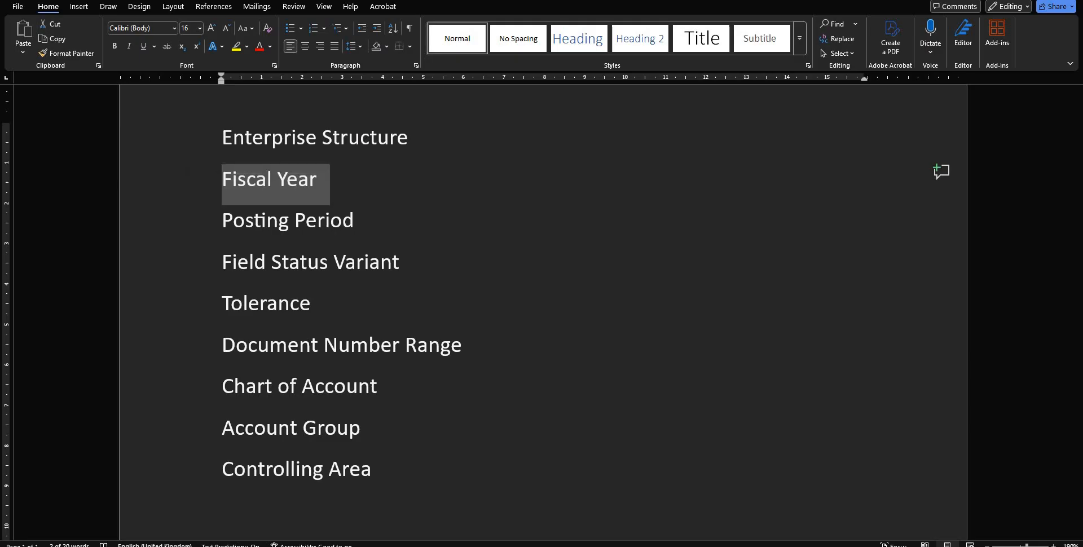
click(314, 177)
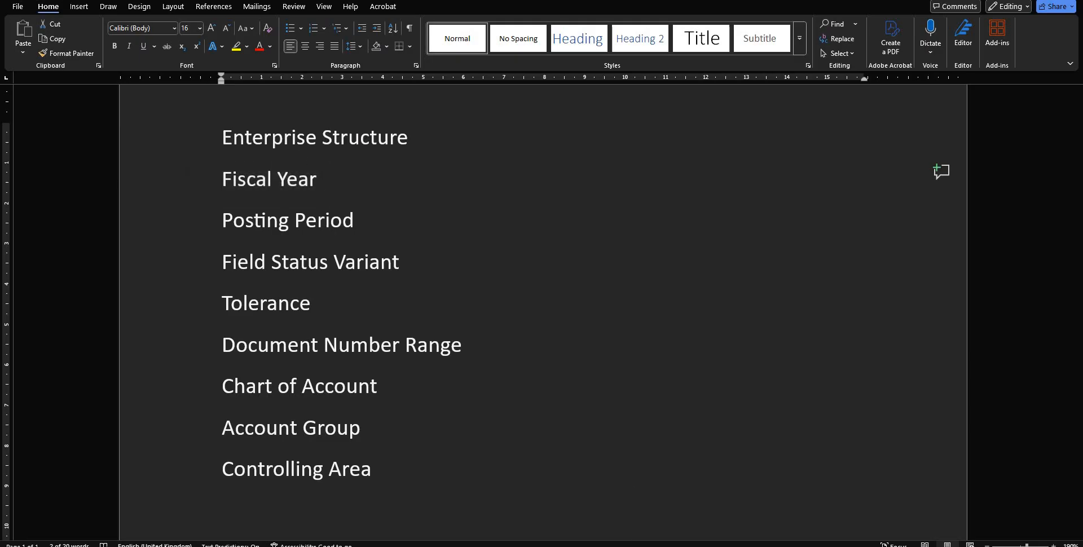
Step: Switch to the basic configuration PDF and read the paths and transaction codes for the Fiscal Year Variant
mouse_move(622, 489)
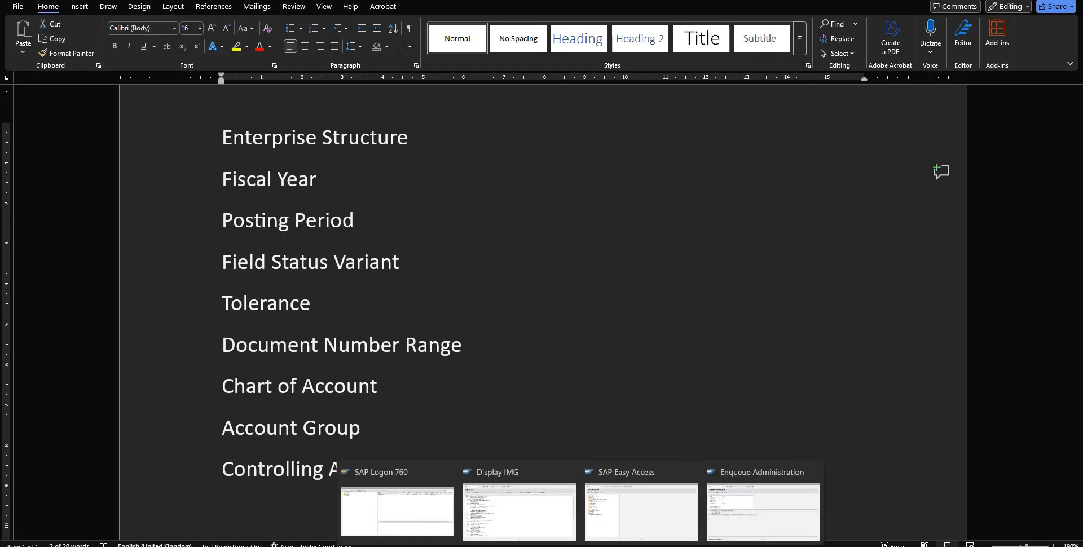
key(alt+Tab)
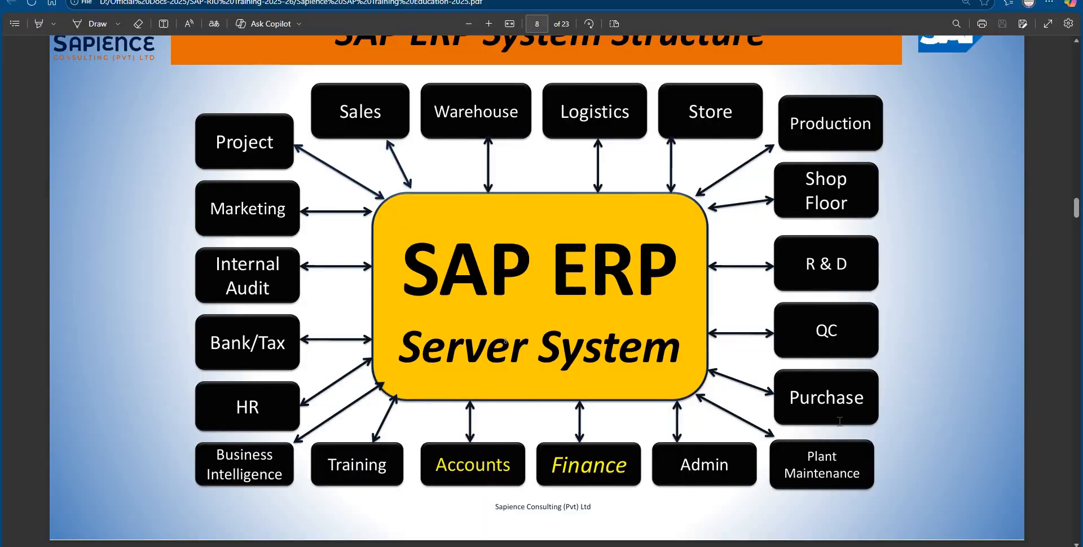
key(alt+Tab)
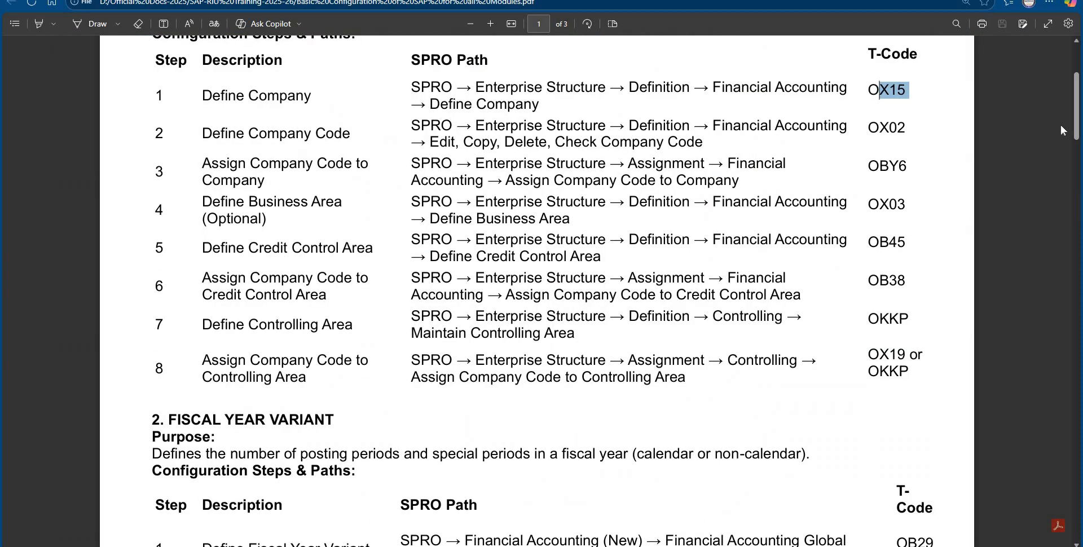
scroll(1078, 143, down, 5)
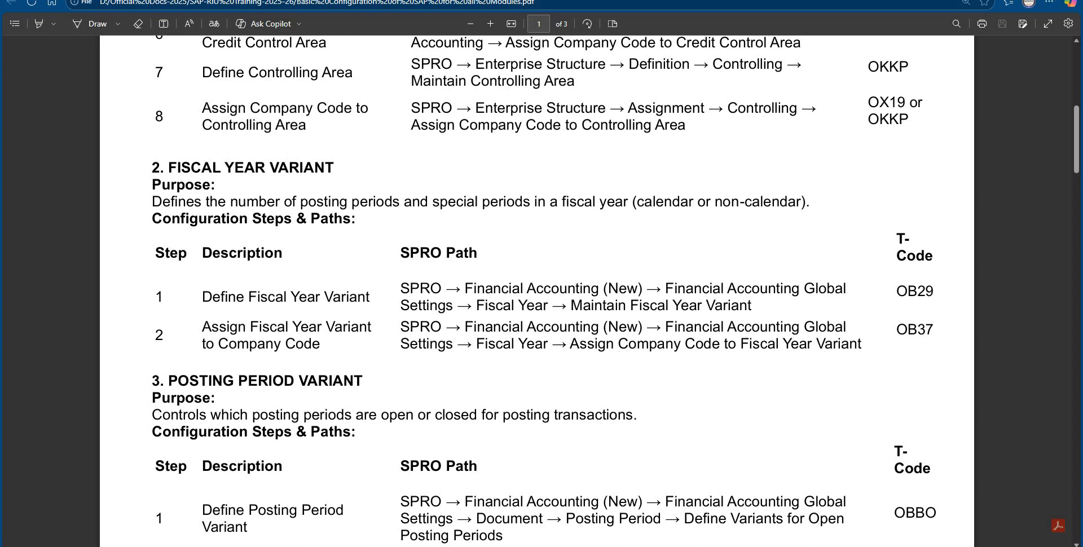
Step: Return to the SAP implementation guide and expand Financial Accounting down to Financial Accounting Global Settings
mouse_move(542, 545)
click(516, 485)
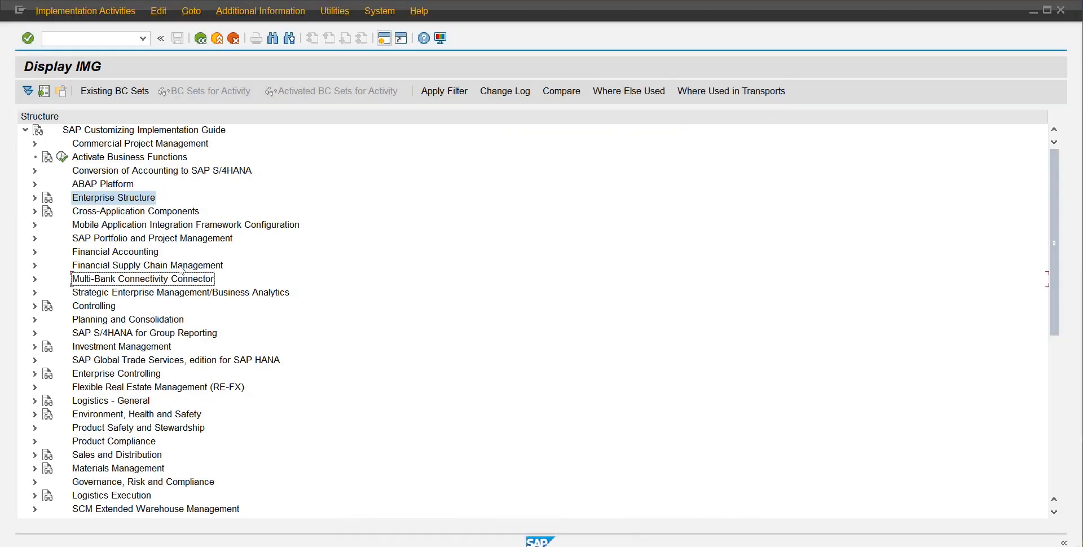
click(73, 252)
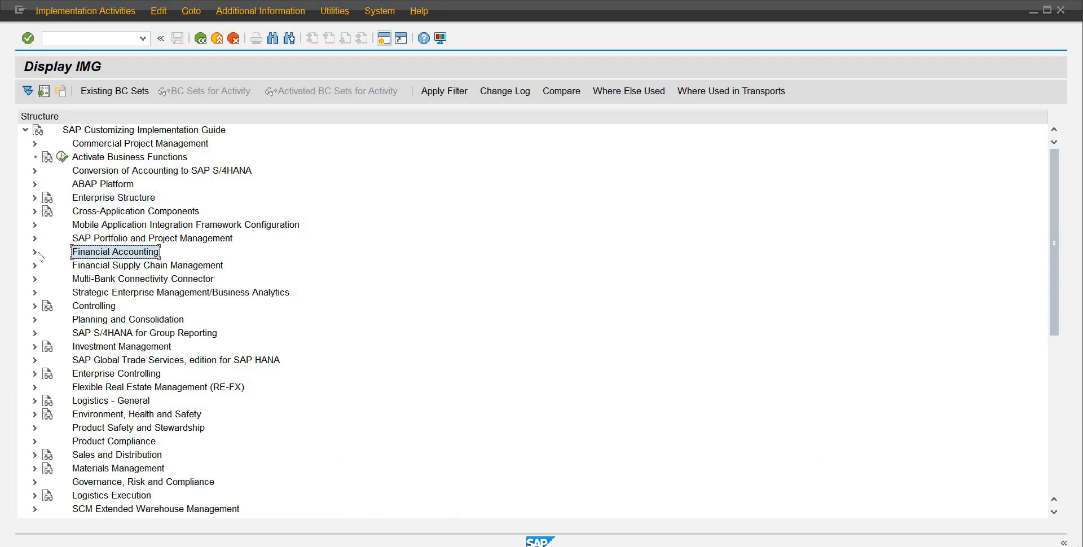
click(35, 252)
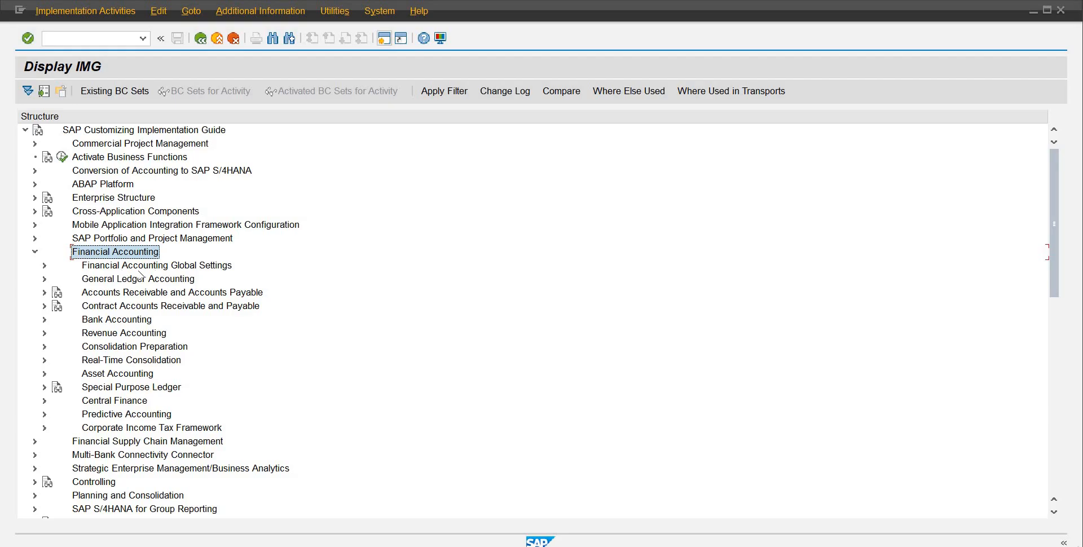
click(133, 272)
click(44, 266)
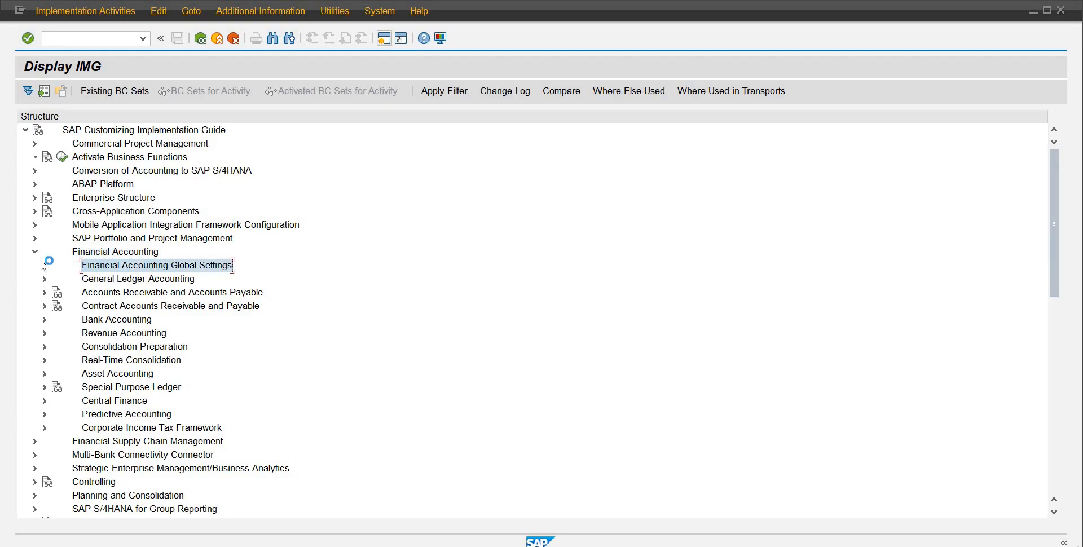
Step: Check the Fiscal Year Variant paths in the configuration PDF against the Global Settings nodes and return to the implementation guide
click(107, 293)
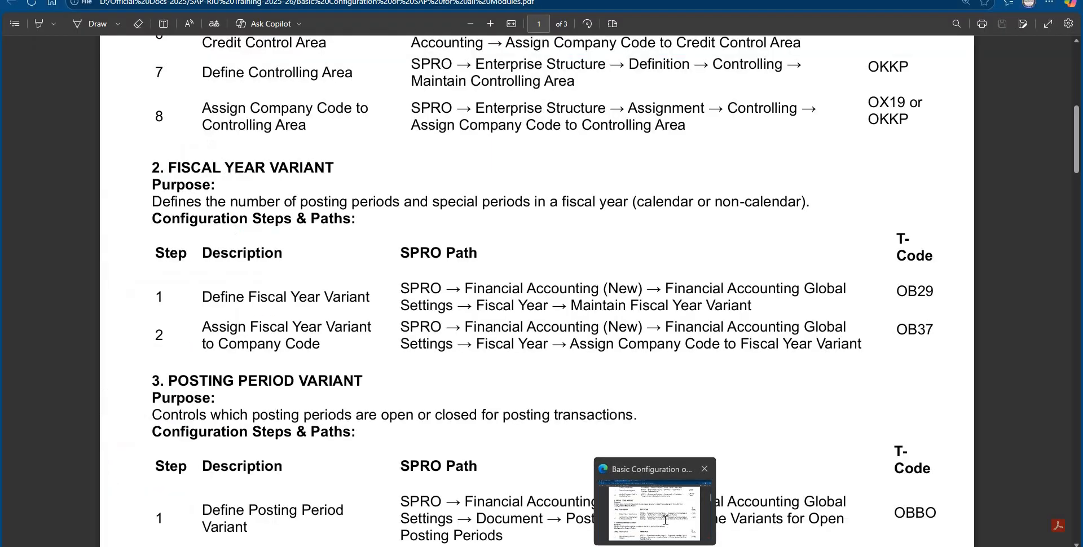
click(665, 516)
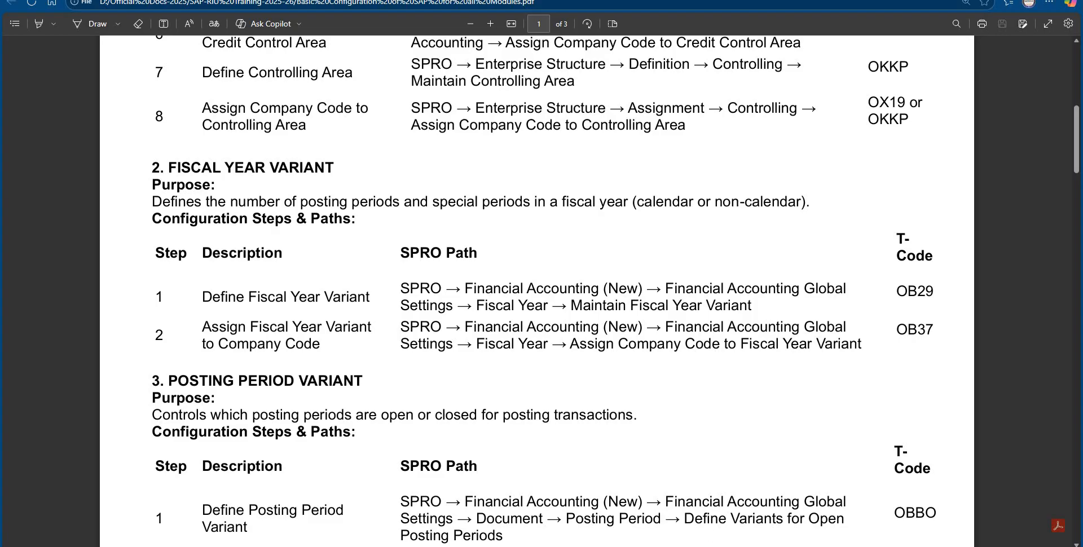
mouse_move(581, 545)
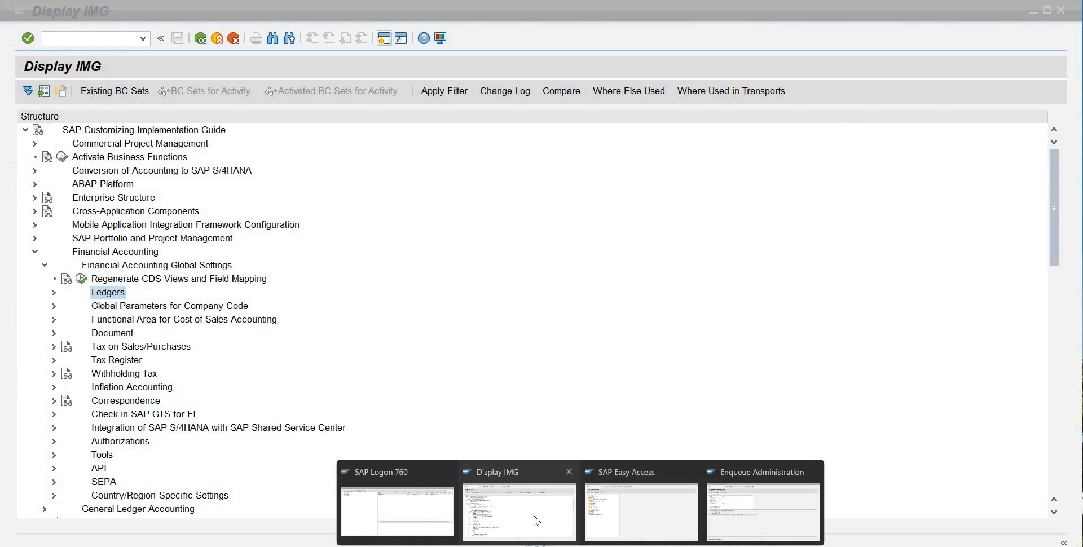
click(537, 519)
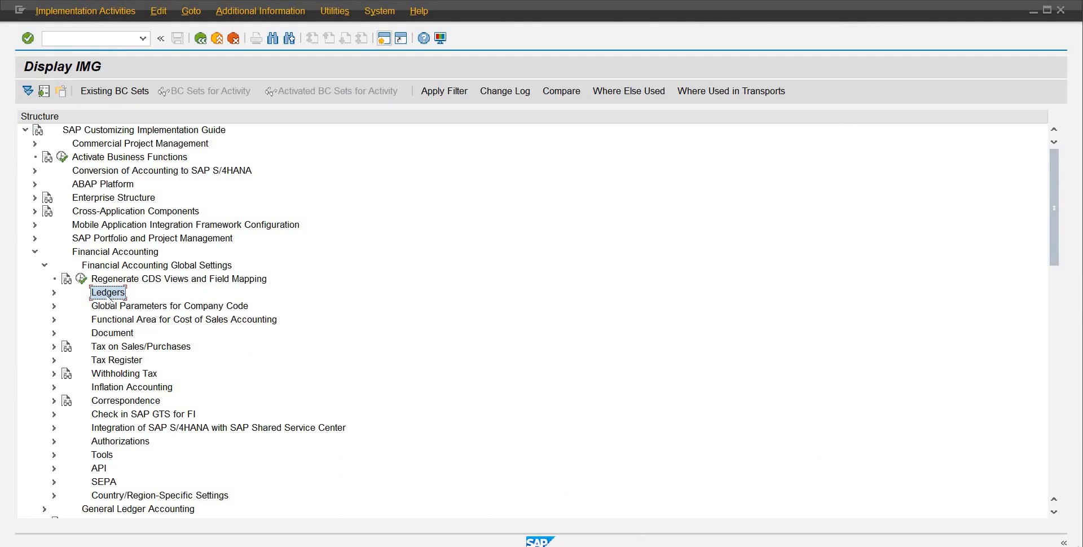
Step: Expand Ledgers down to Fiscal Year and Posting Periods and open the Maintain Fiscal Year Variant activity
click(54, 292)
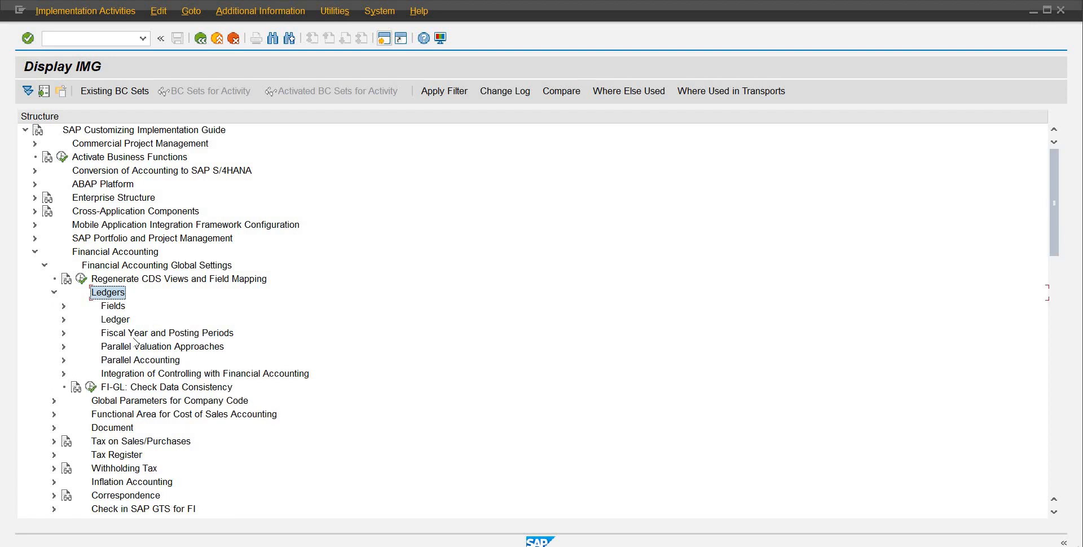
click(134, 336)
click(63, 334)
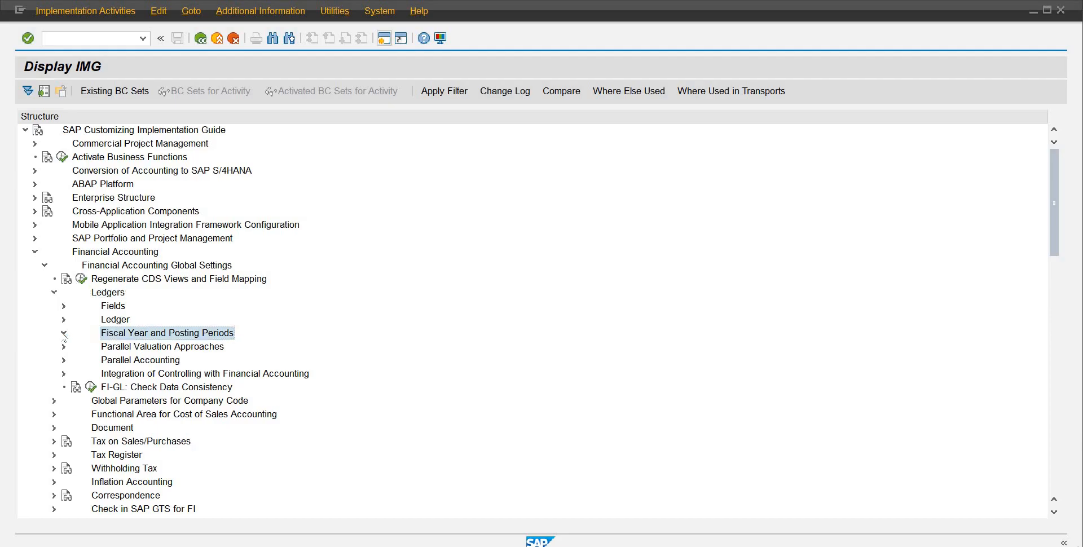
click(100, 347)
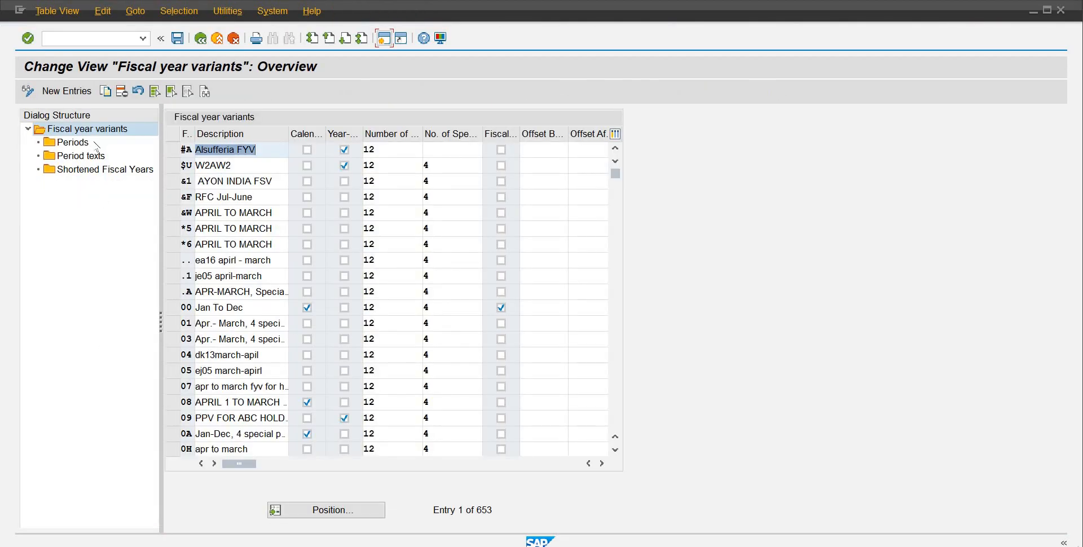
Step: Start a new fiscal year variant entry with the key RF and the description RB10
click(65, 91)
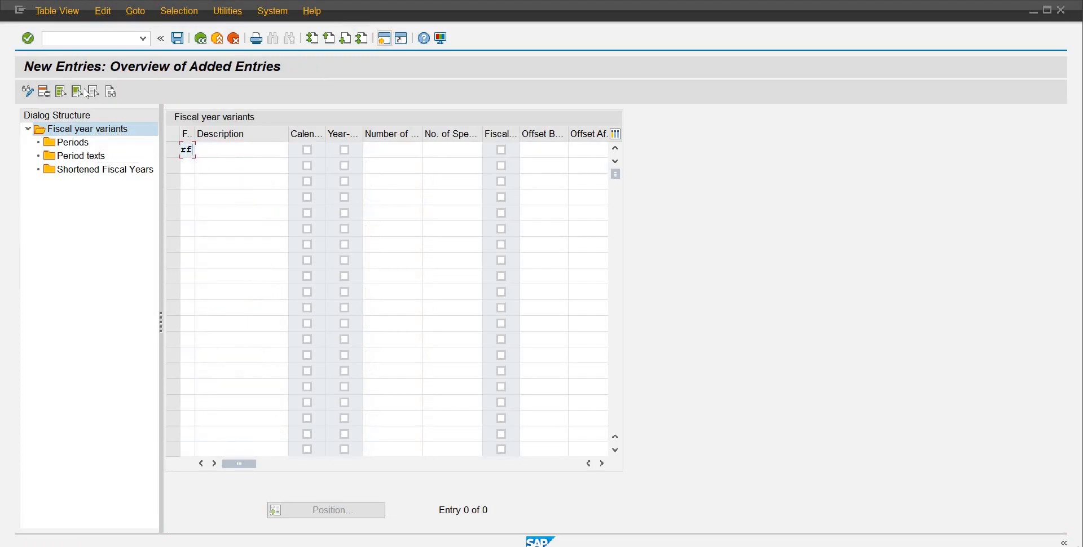
key(Return)
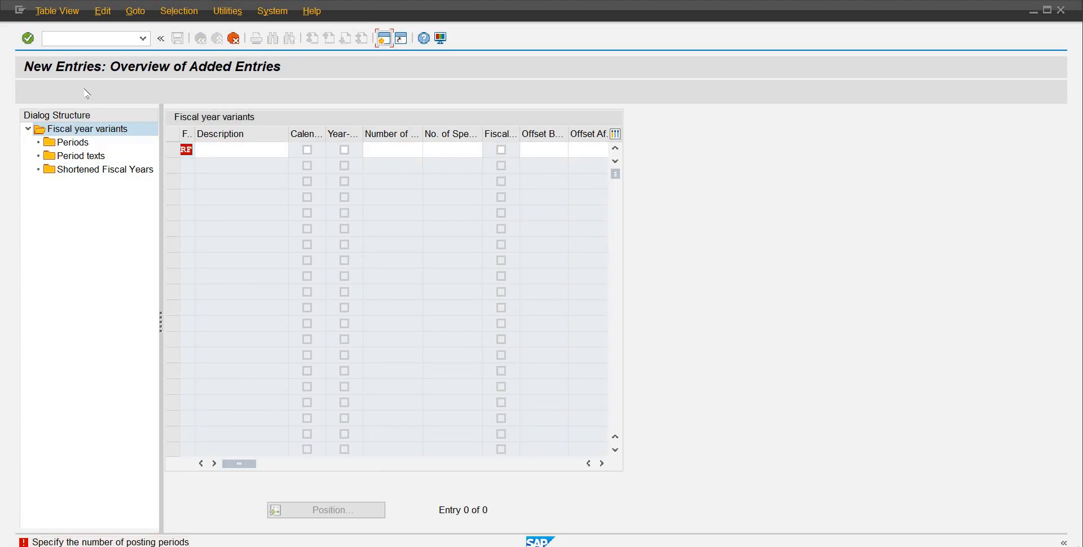
key(Tab)
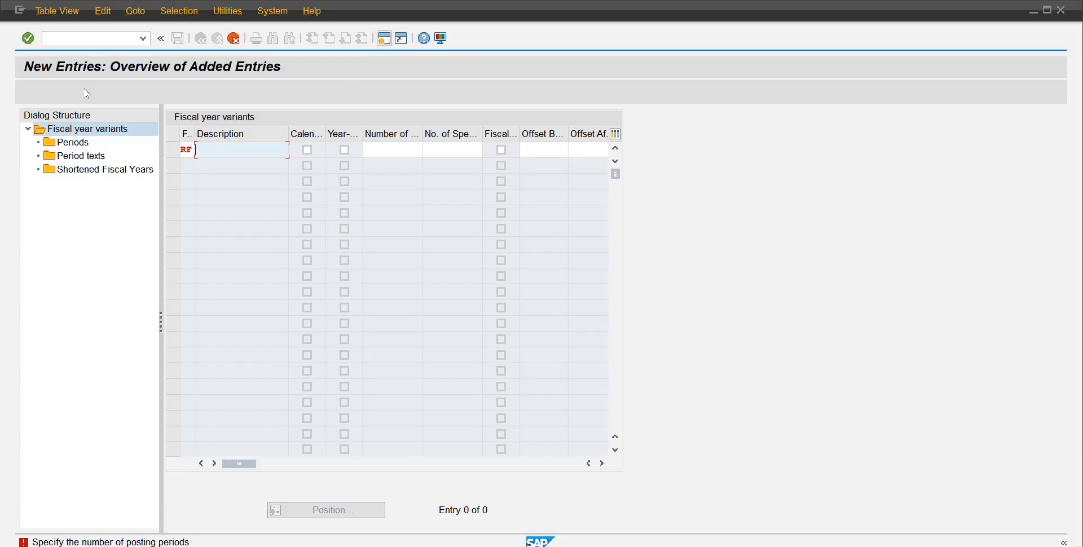
text(rb)
key(BackSpace)
key(BackSpace)
key(Caps_Lock)
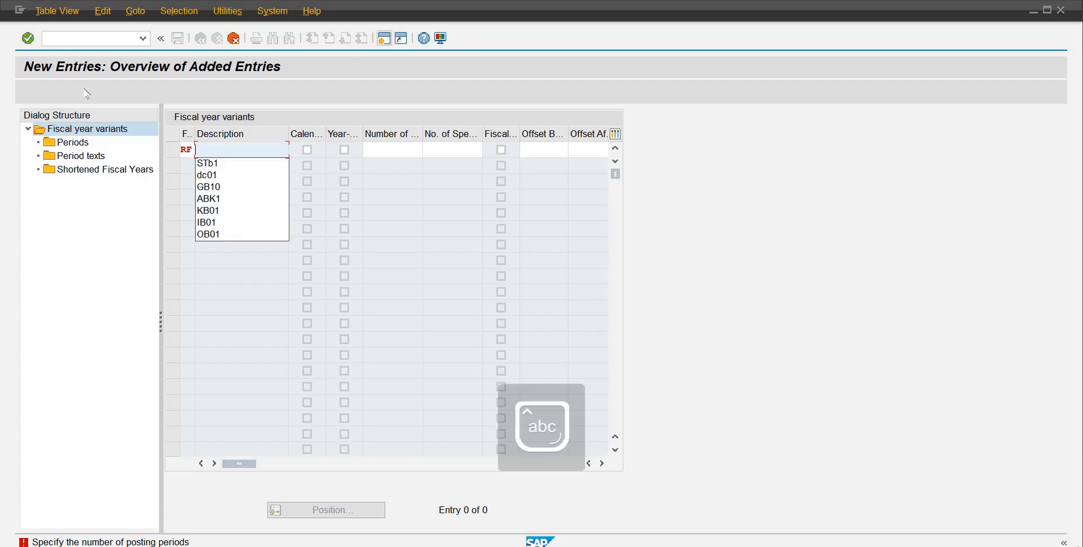
text(RB10)
key(Tab)
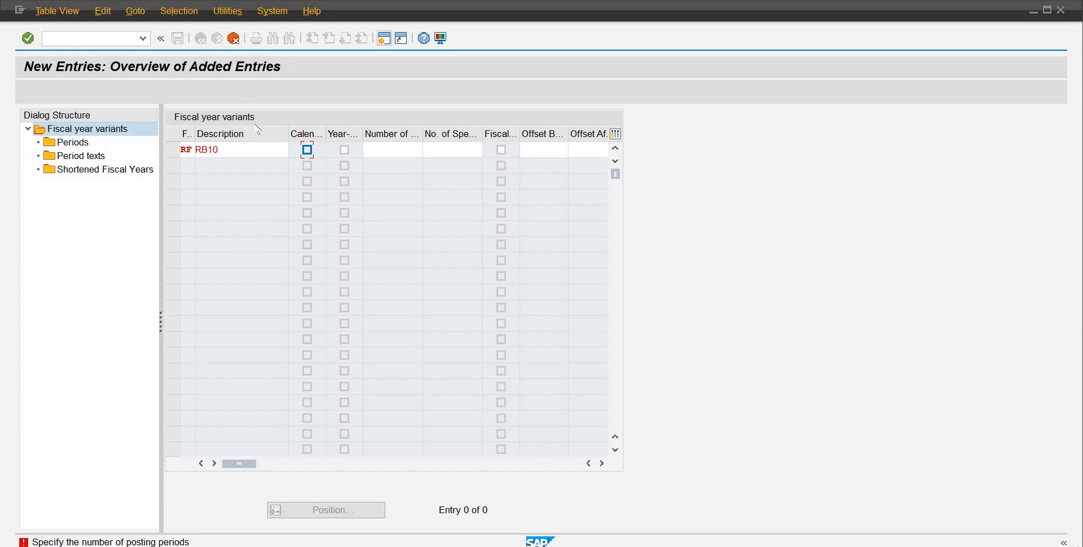
Step: Mark variant RF as a calendar year with 12 posting periods and 4 special periods, and validate the entry
click(307, 151)
click(395, 153)
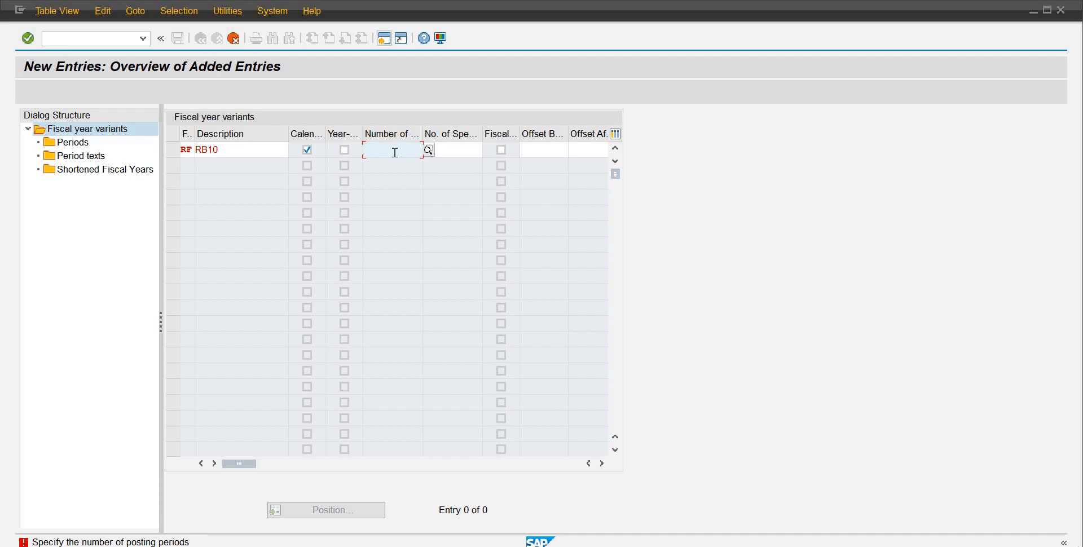
text(12)
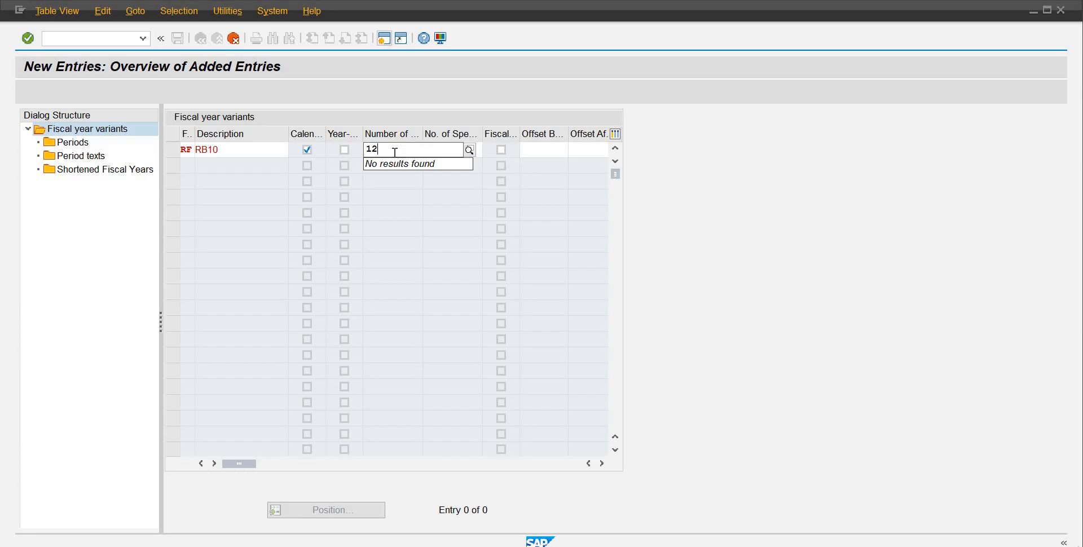
key(Tab)
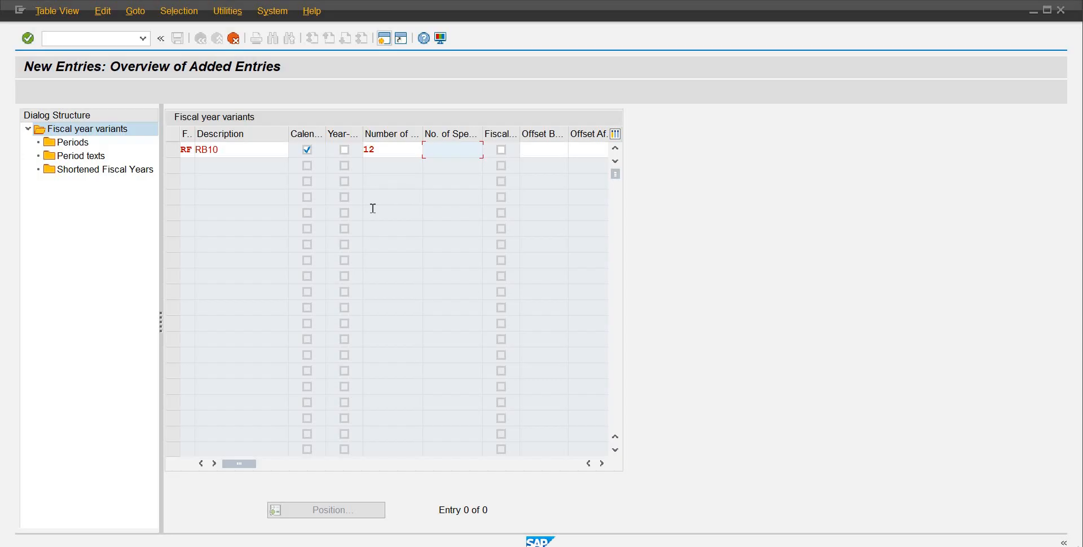
text(4)
key(Return)
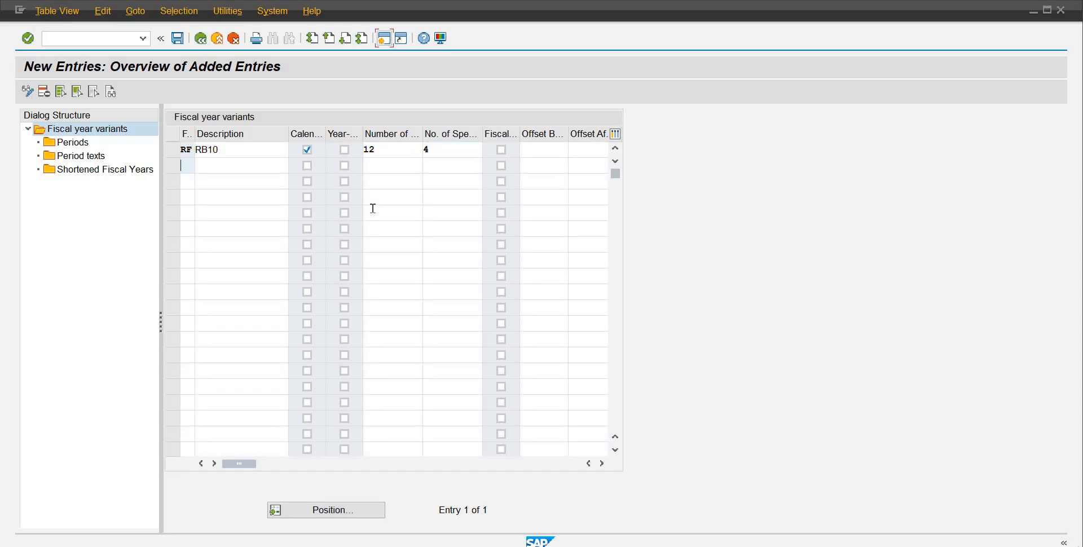
Step: Save fiscal year variant RF under the proposed customizing request and return to the implementation guide
key(ctrl+s)
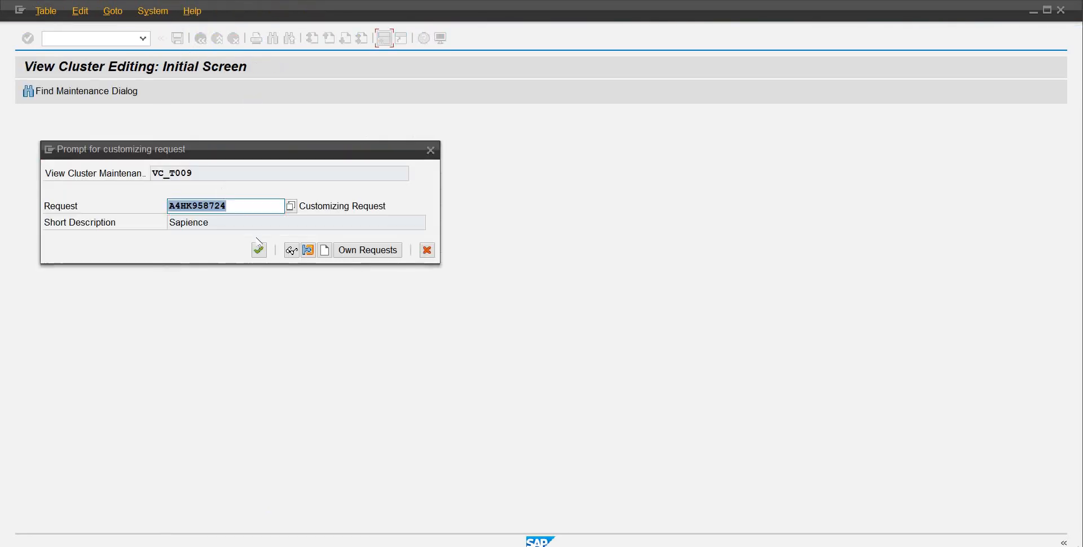
click(259, 249)
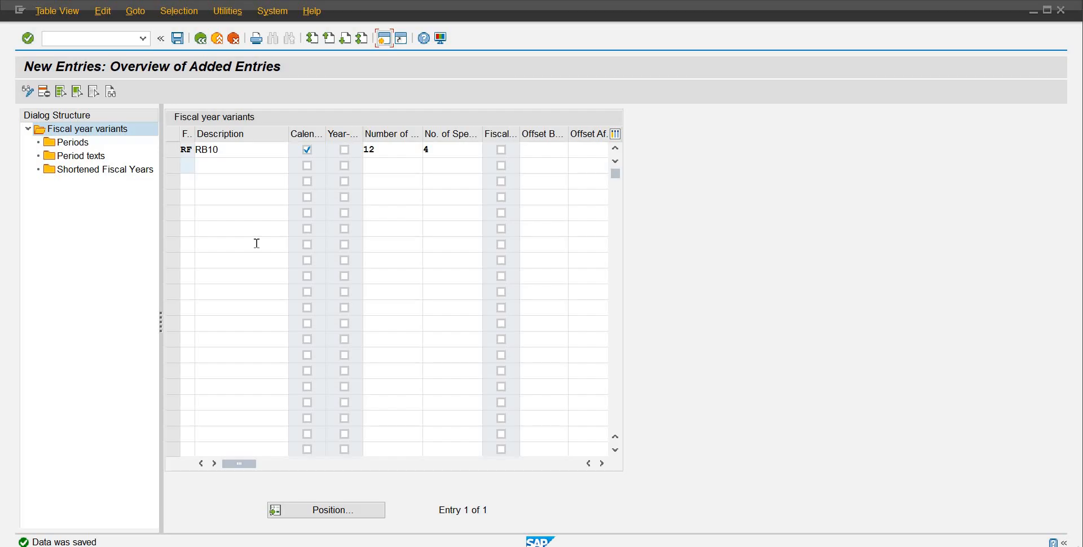
click(201, 39)
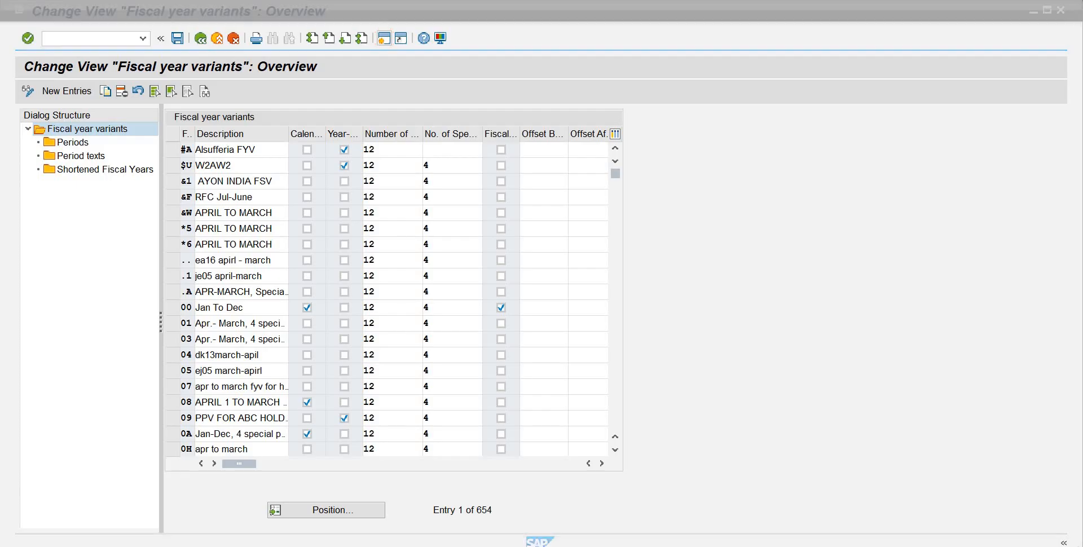
click(199, 38)
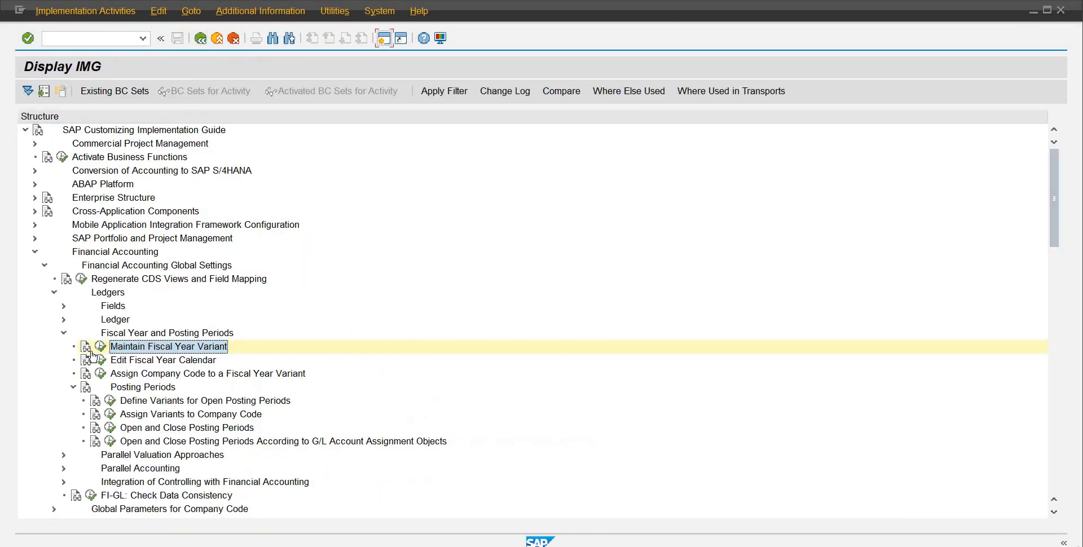
Step: Open Assign Company Code to a Fiscal Year Variant and position the list on company code RB10
click(130, 377)
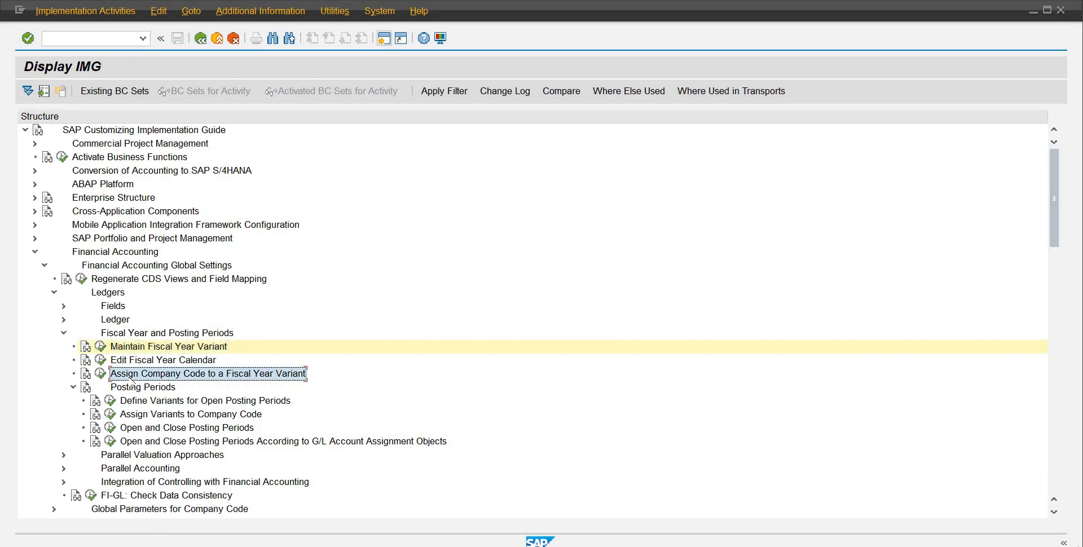
click(100, 373)
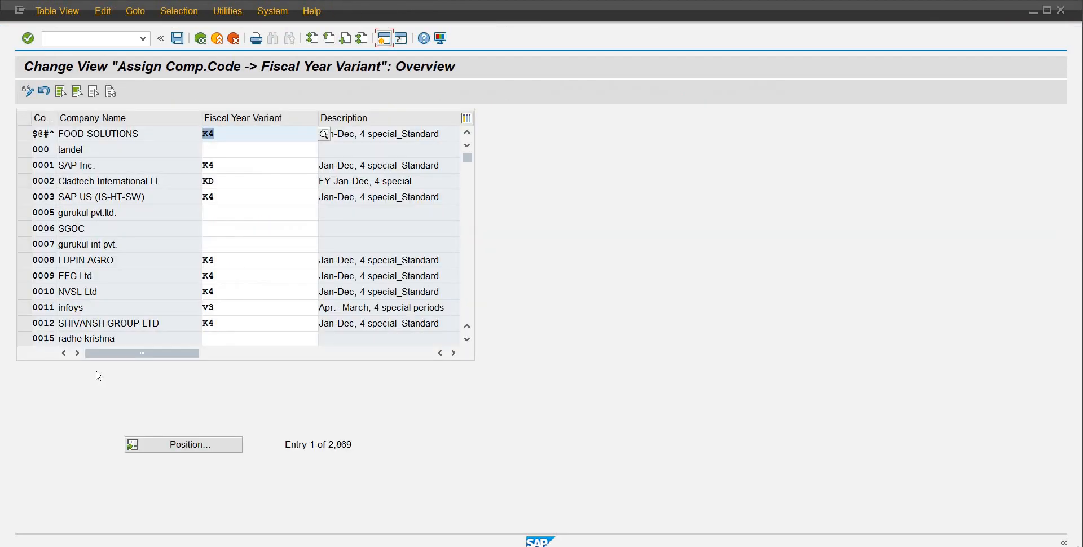
click(161, 447)
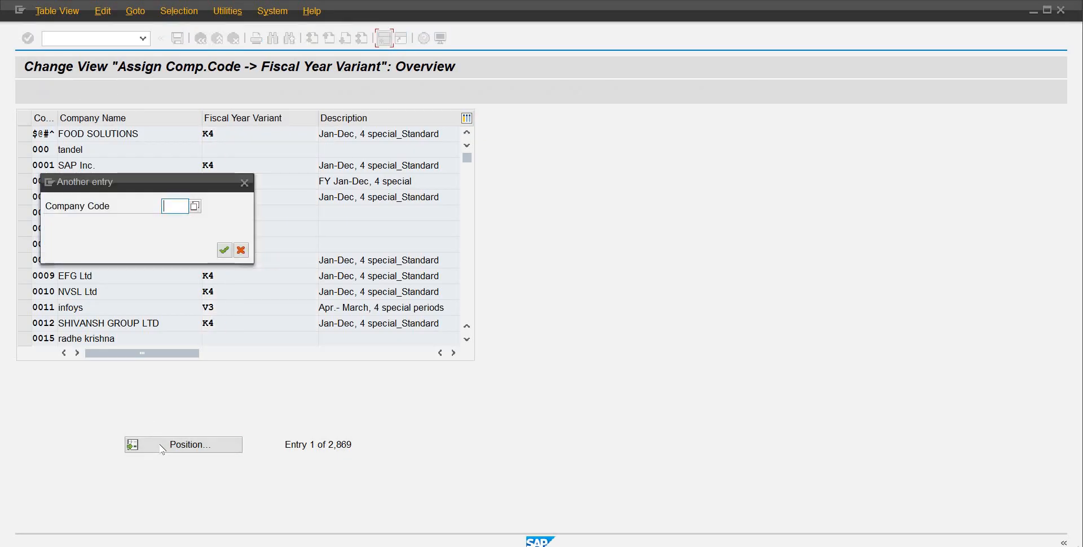
key(Caps_Lock)
text(RB10)
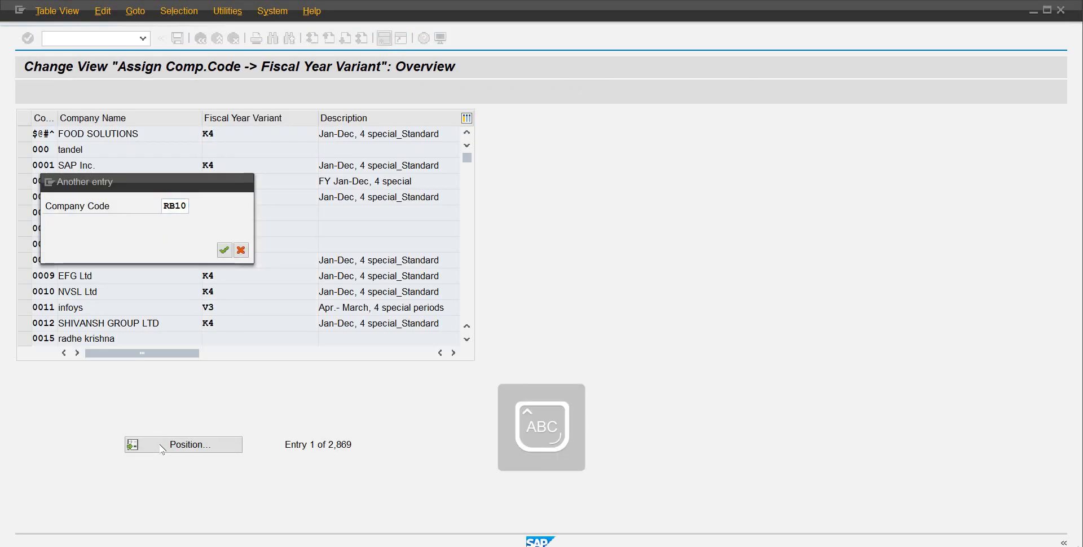
key(Return)
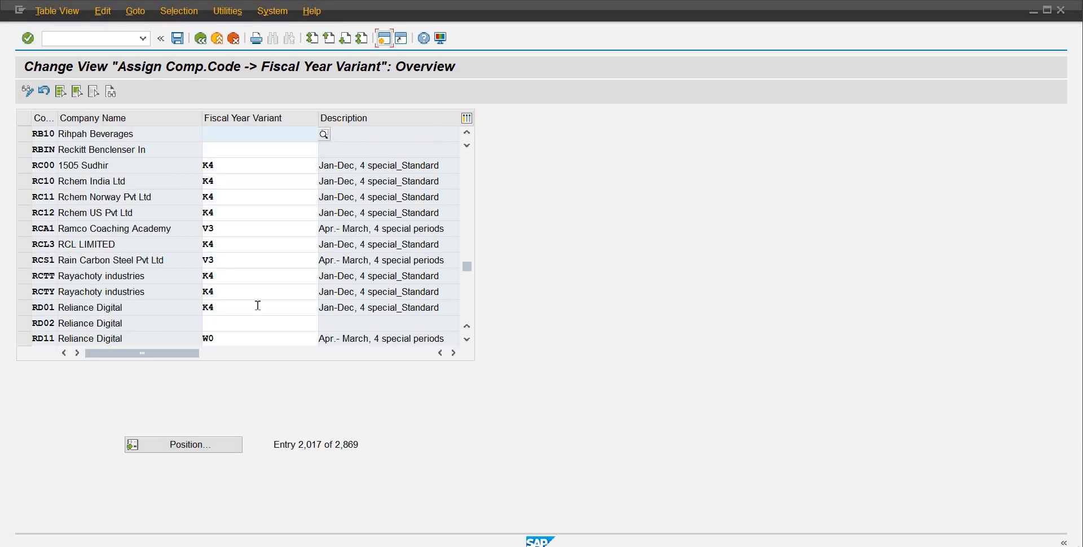
Step: Assign fiscal year variant RF to company code RB10, save it under the proposed customizing request and return to the implementation guide
key(BackSpace)
text(RF)
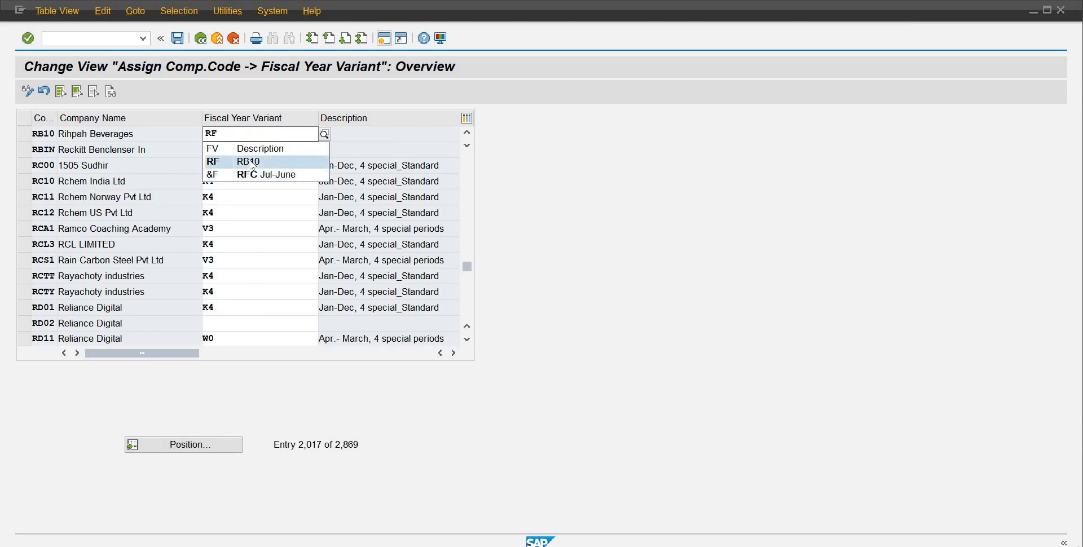
click(250, 160)
click(180, 42)
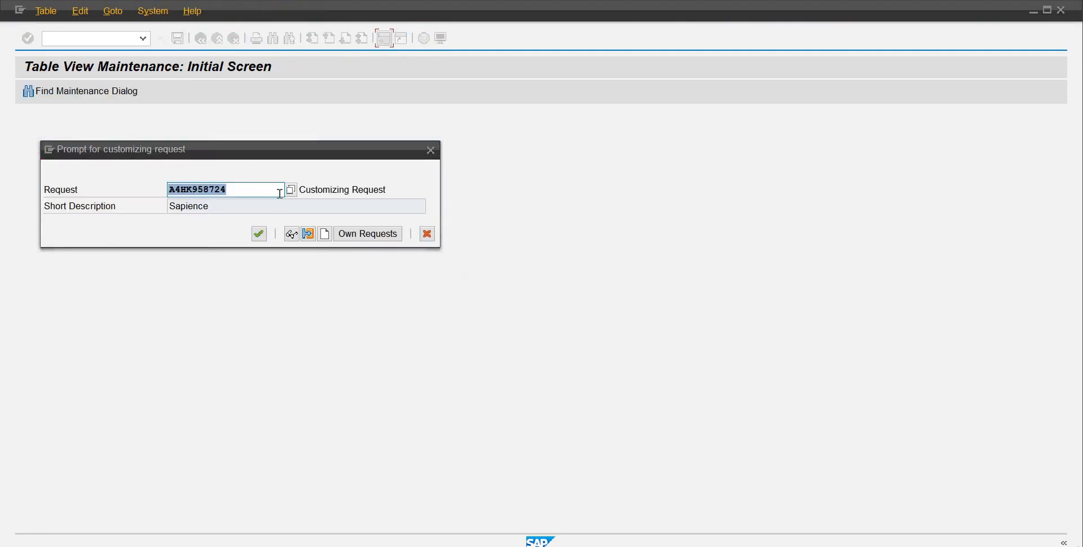
click(263, 232)
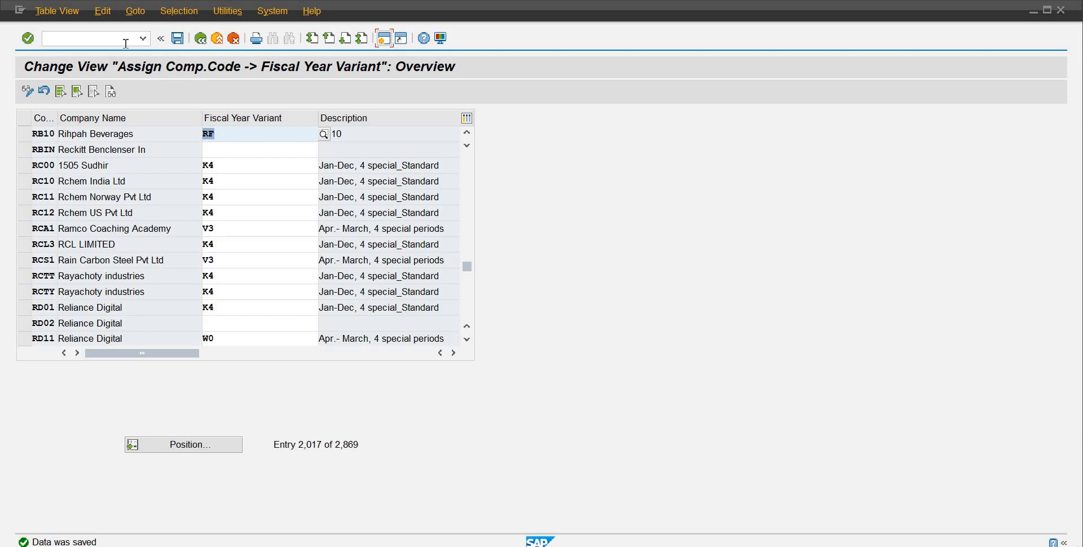
click(203, 43)
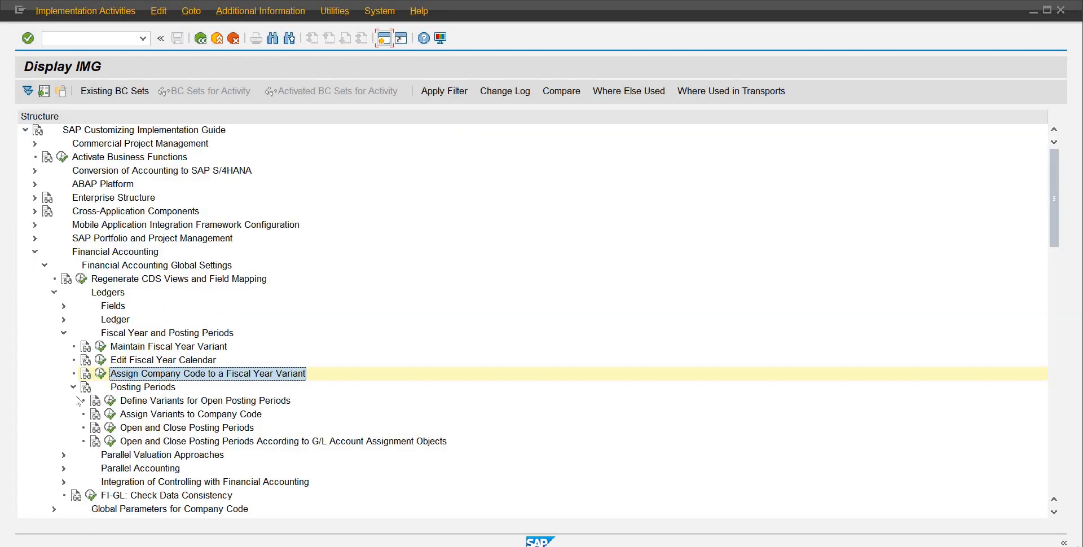
Step: Open the Define Variants for Open Posting Periods activity under Posting Periods
click(131, 390)
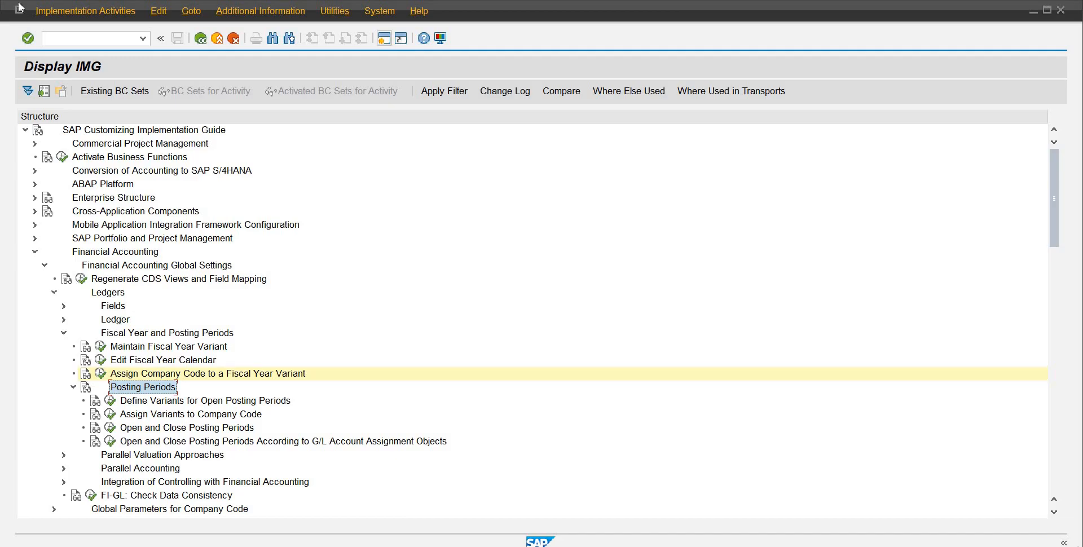
click(382, 10)
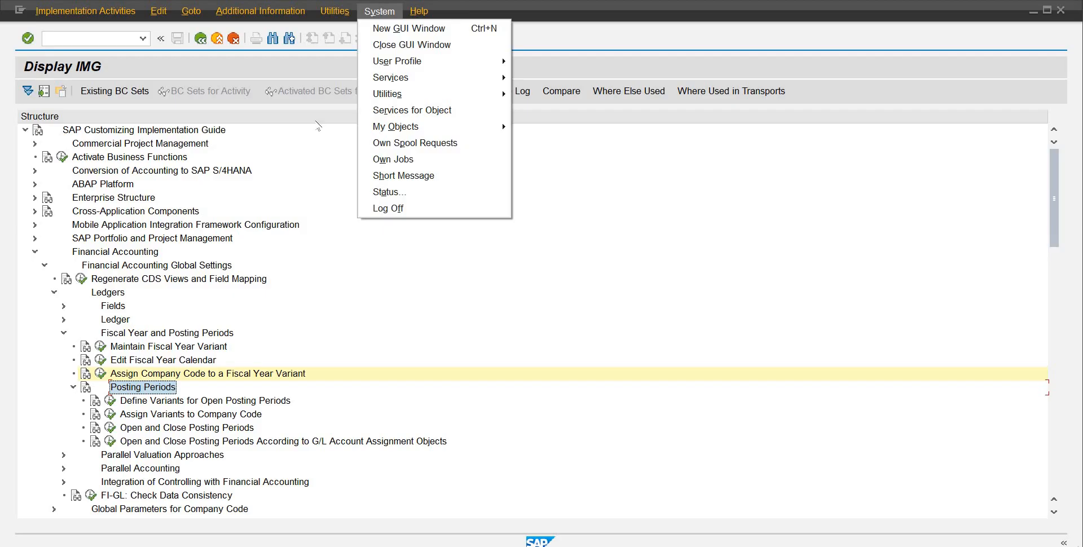
click(111, 401)
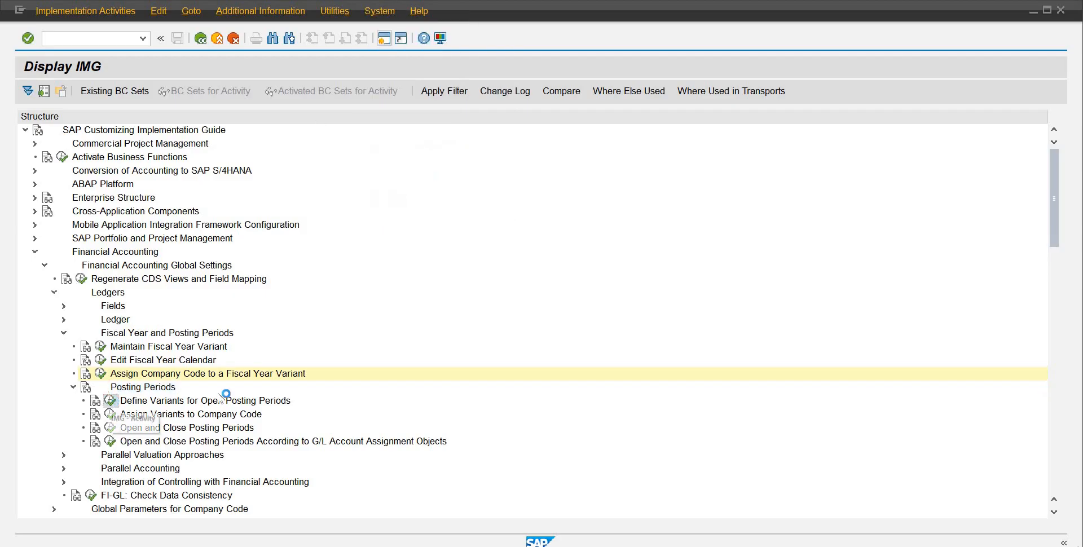
click(112, 401)
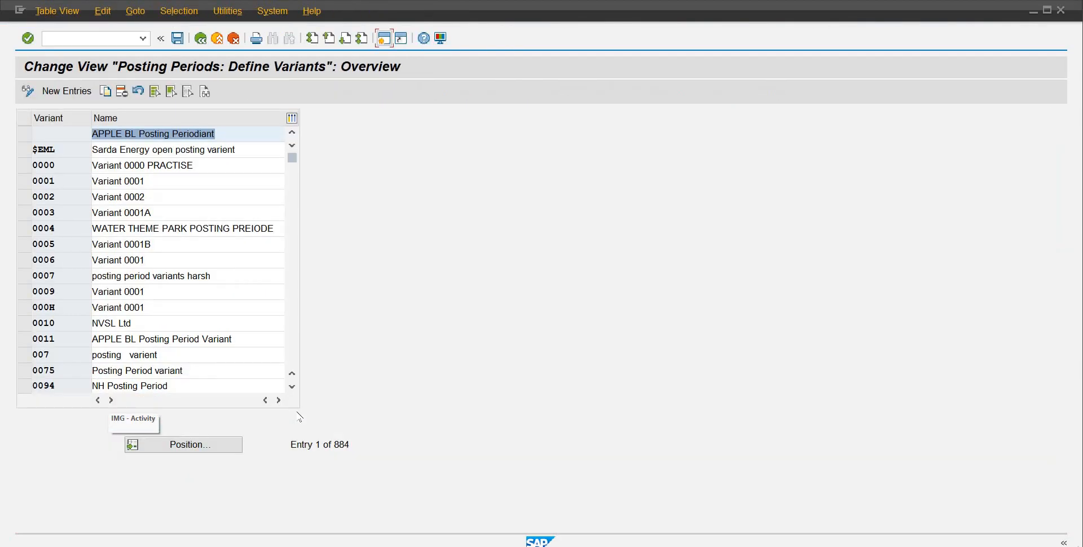
Step: Add a new posting period variant PPVR with the name RB10
click(79, 98)
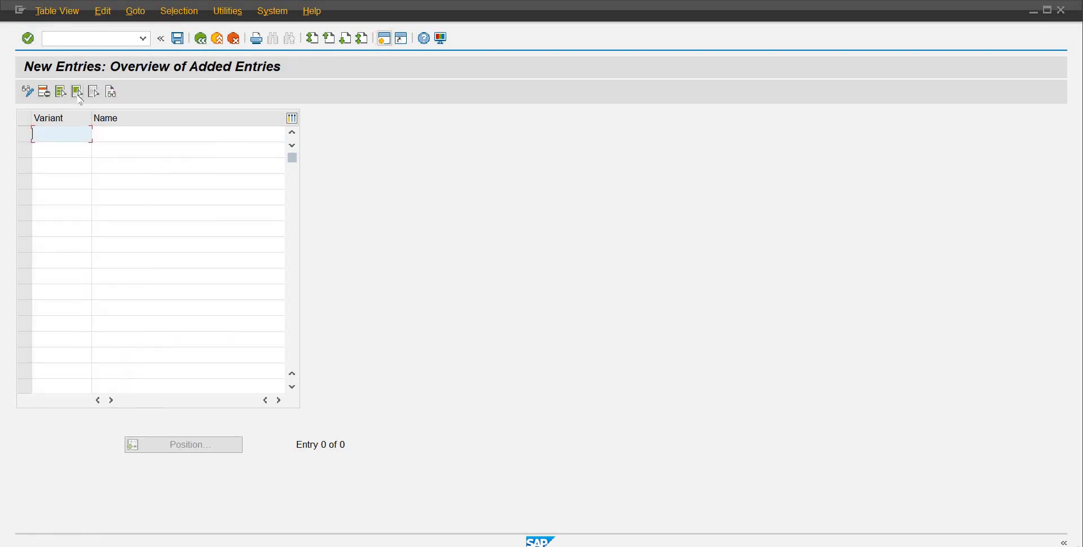
text(PPVR)
key(Tab)
text(rb10)
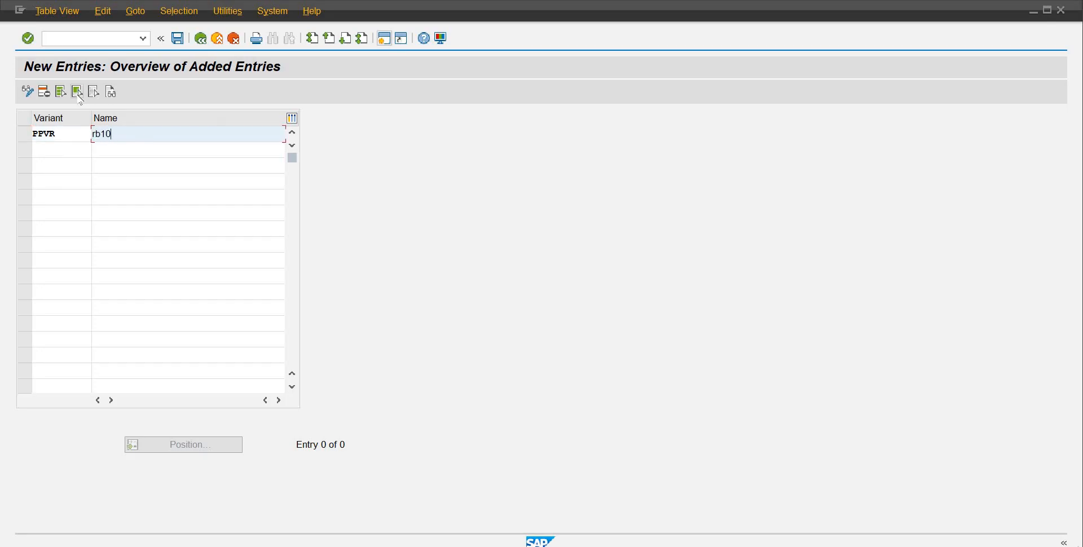
key(BackSpace)
key(BackSpace)
key(BackSpace)
key(BackSpace)
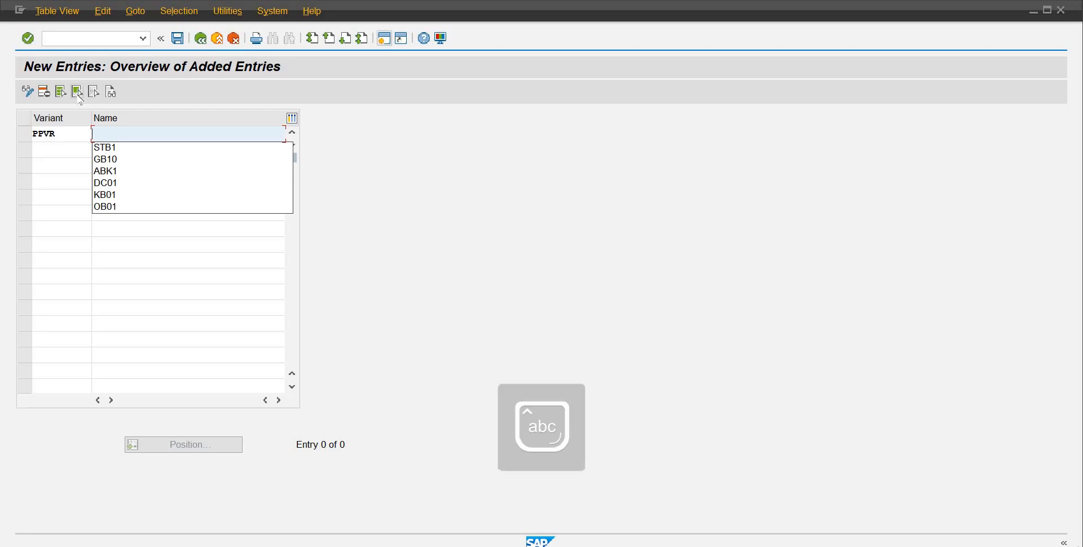
text(r)
key(BackSpace)
text(RB10)
key(Return)
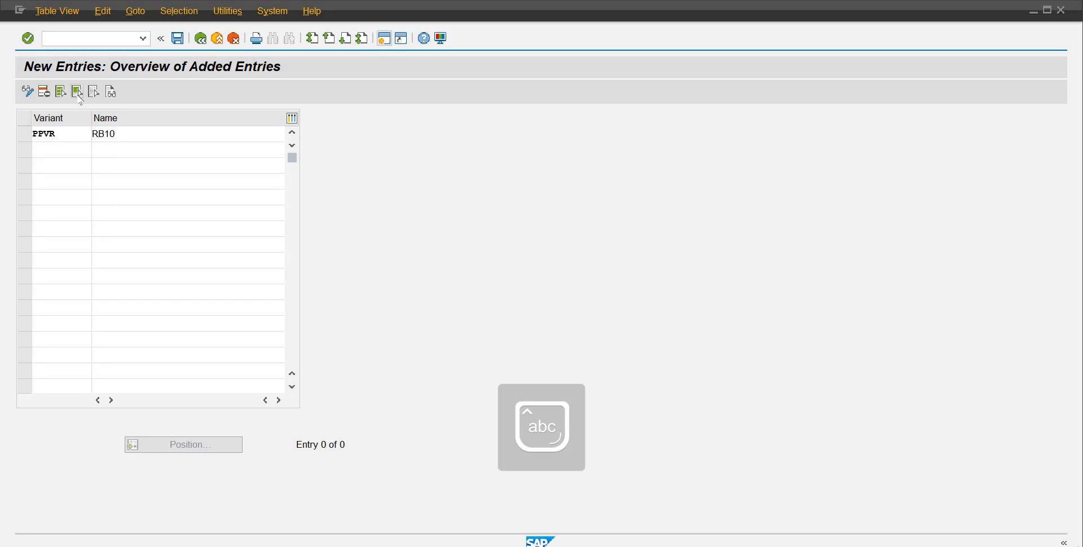
Step: Save posting period variant PPVR under the proposed customizing request and return to the implementation guide
key(ctrl+s)
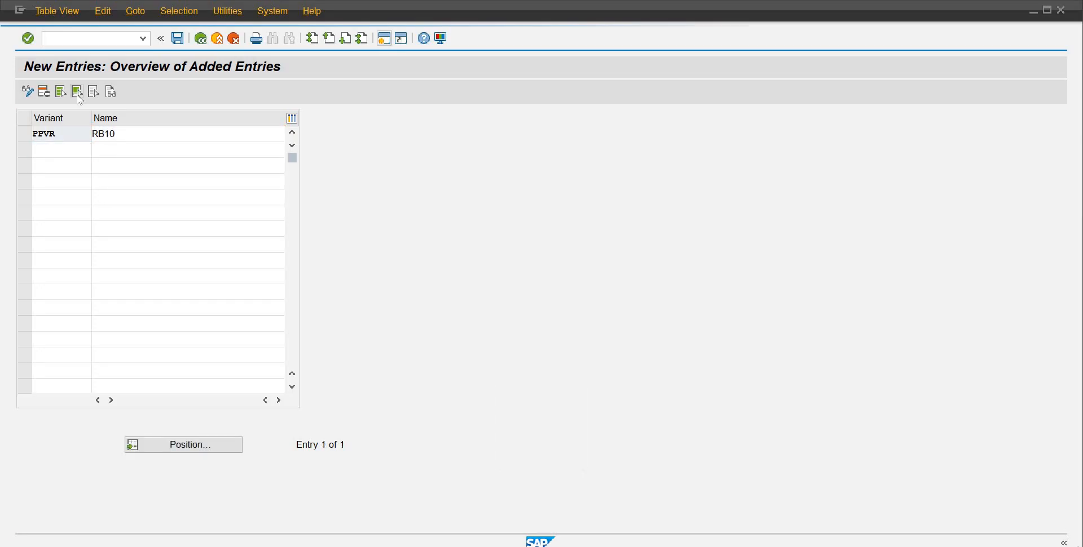
key(Return)
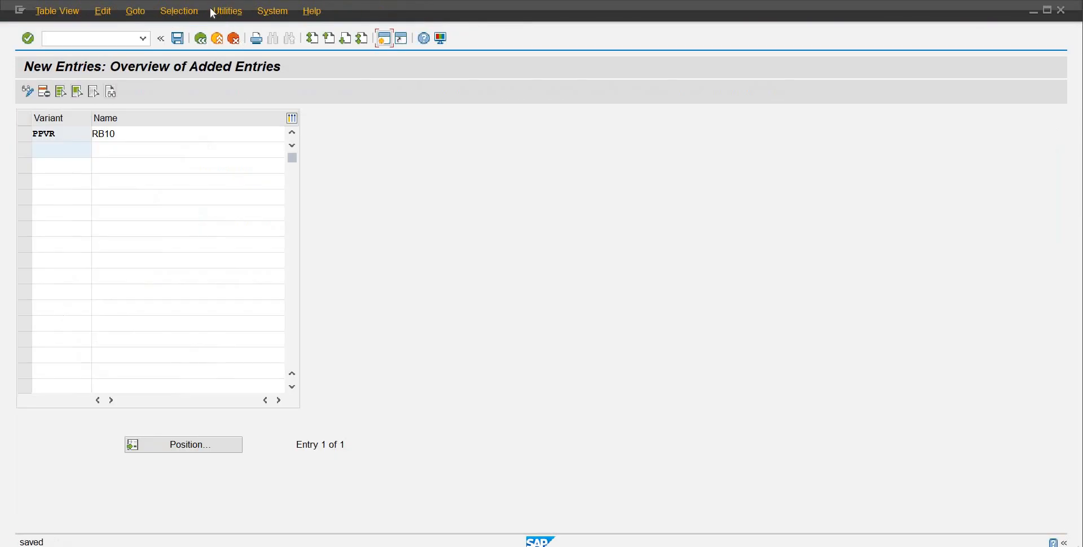
click(207, 41)
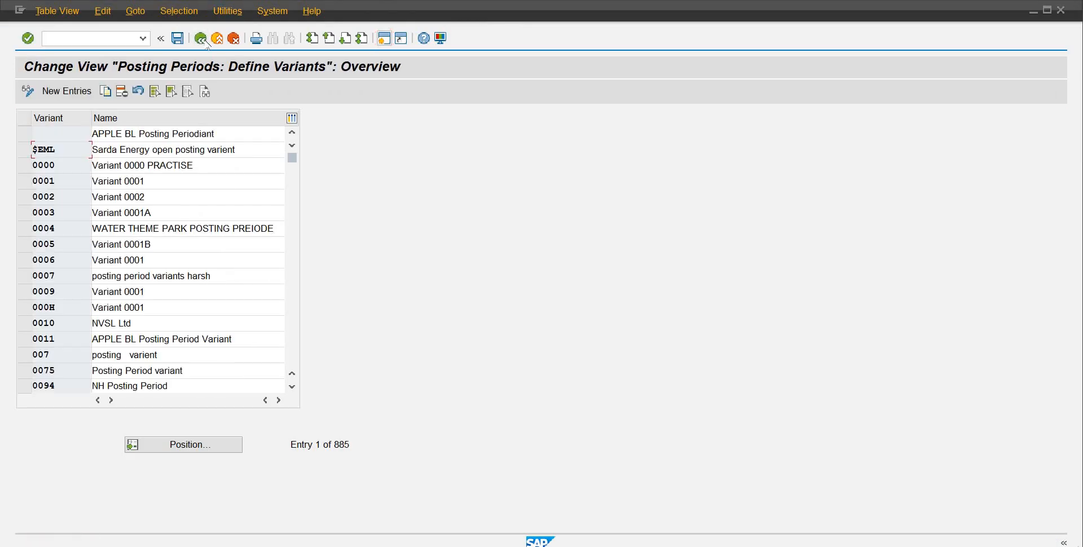
click(200, 39)
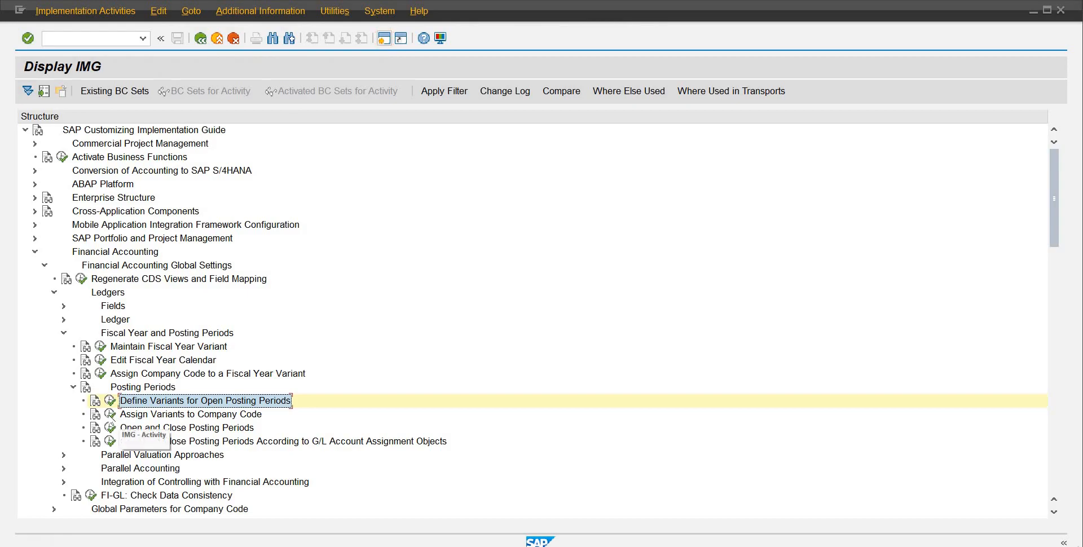
Step: Open Assign Variants to Company Code and position the list on company code RB10
click(110, 414)
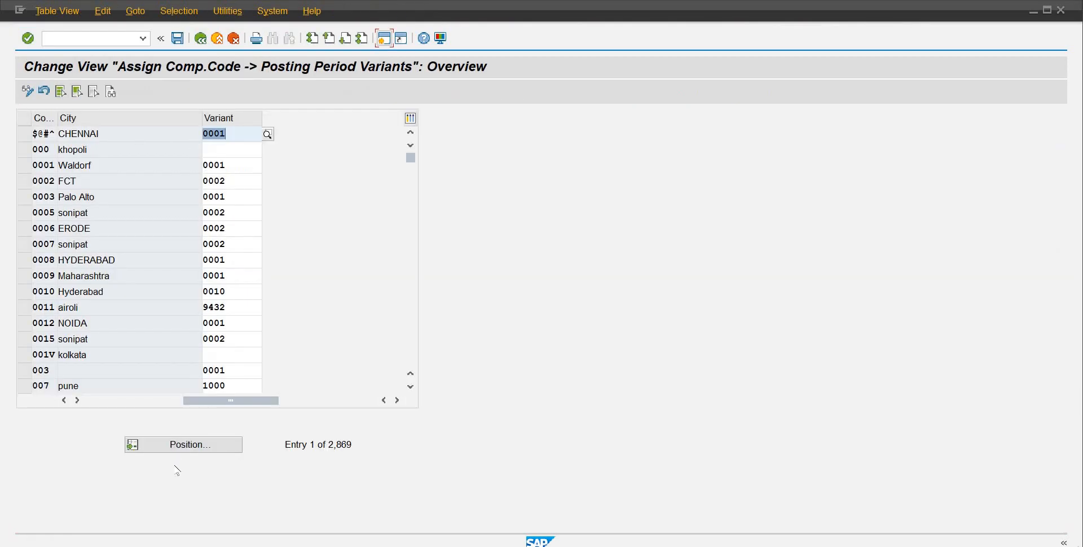
click(185, 445)
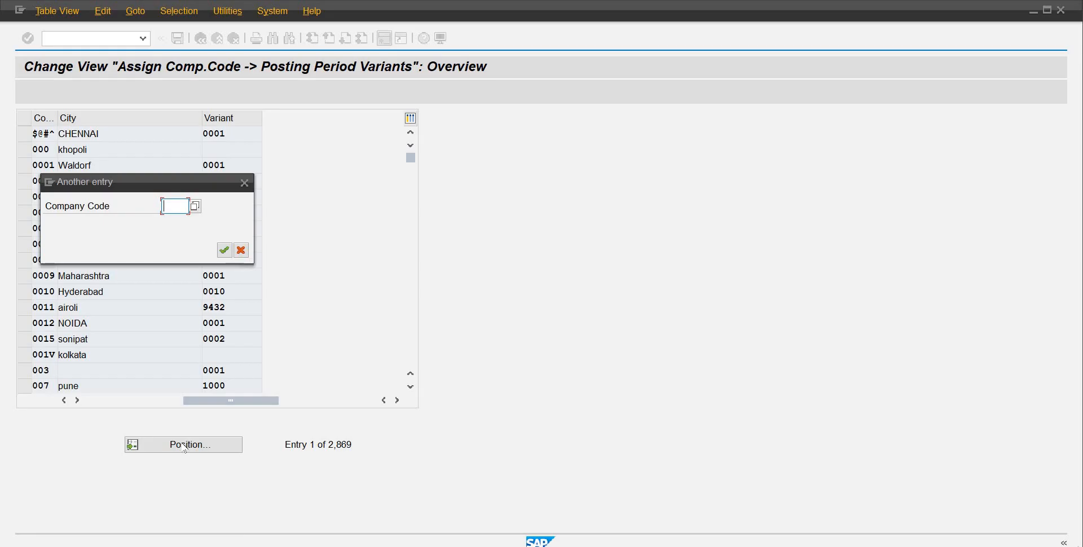
text(RB10)
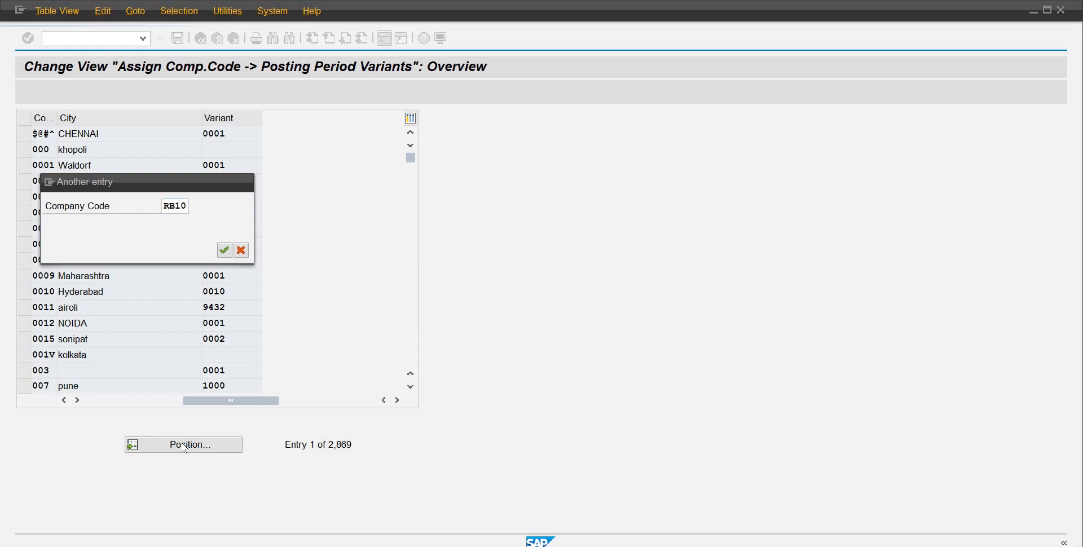
key(Return)
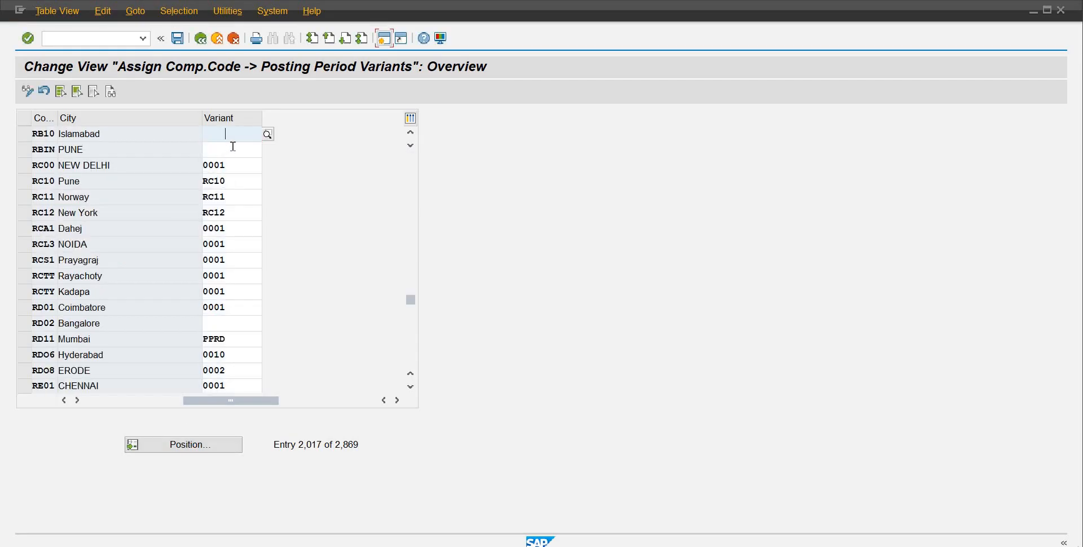
Step: Assign posting period variant PPVR to company code RB10
key(BackSpace)
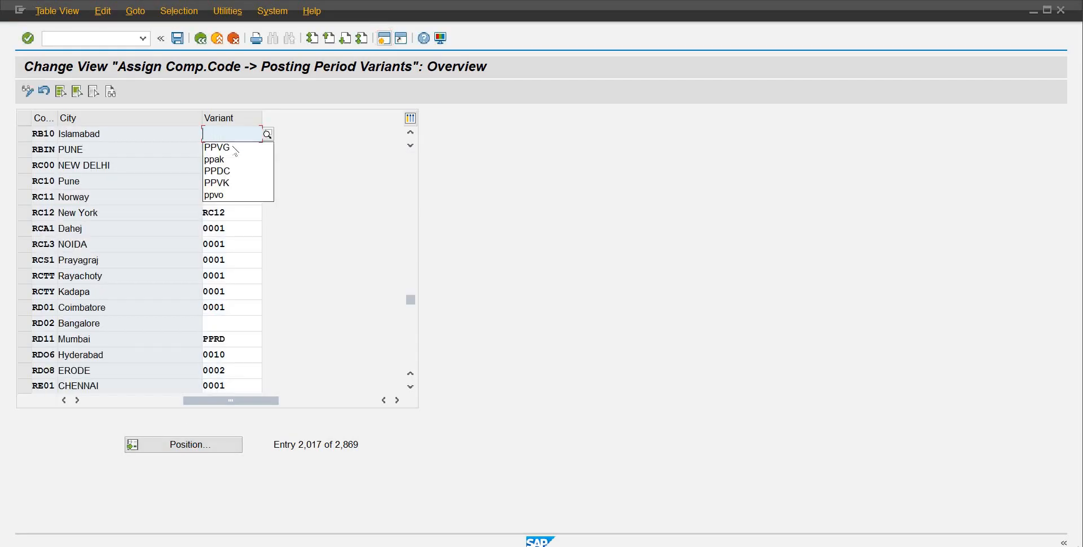
text(ppvr)
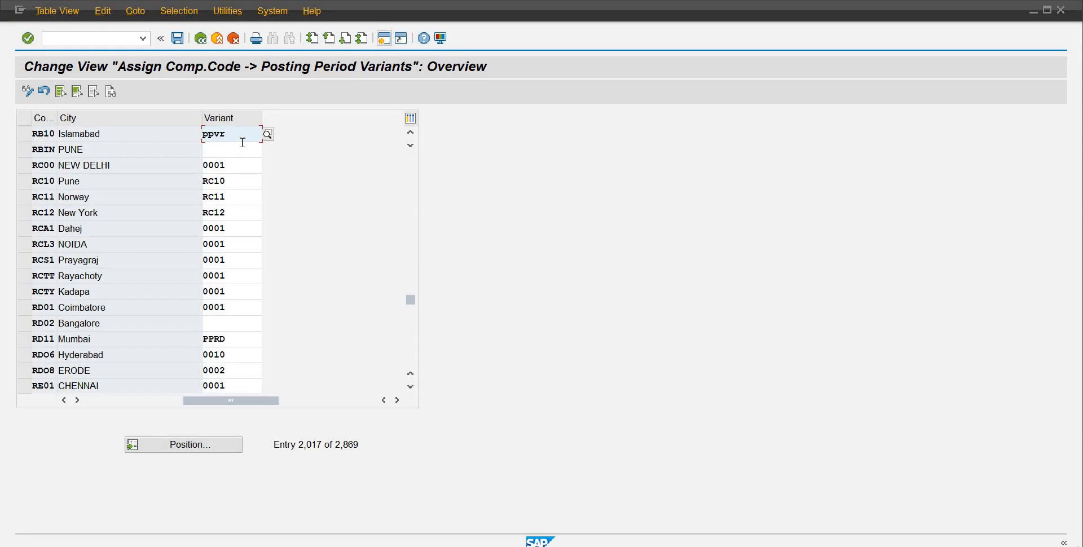
key(BackSpace)
key(BackSpace)
key(BackSpace)
key(BackSpace)
key(Caps_Lock)
text(PPVR)
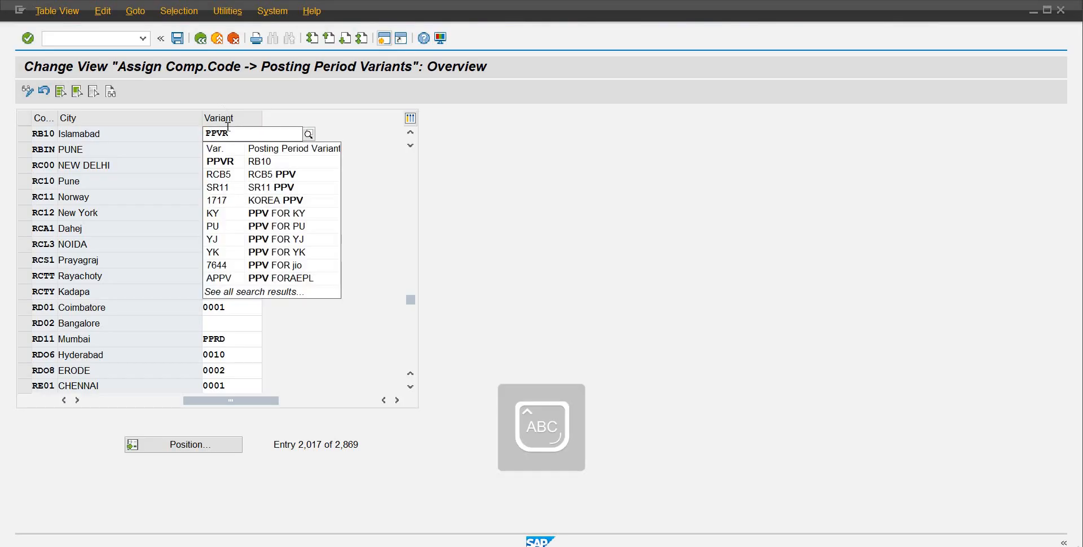
click(243, 162)
Step: Save the RB10 variant assignment under the proposed customizing request and return to the implementation guide
click(178, 39)
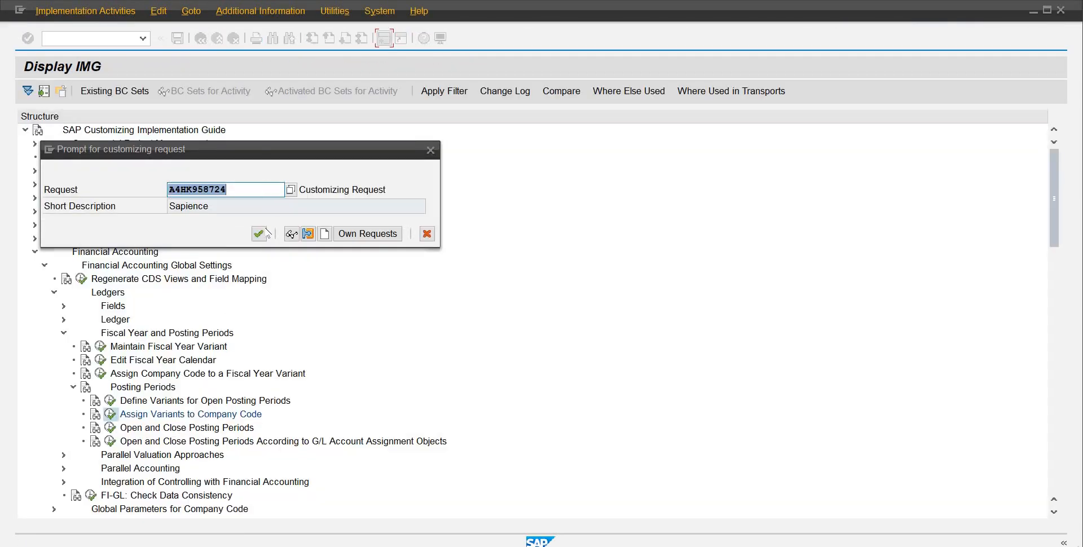
click(261, 233)
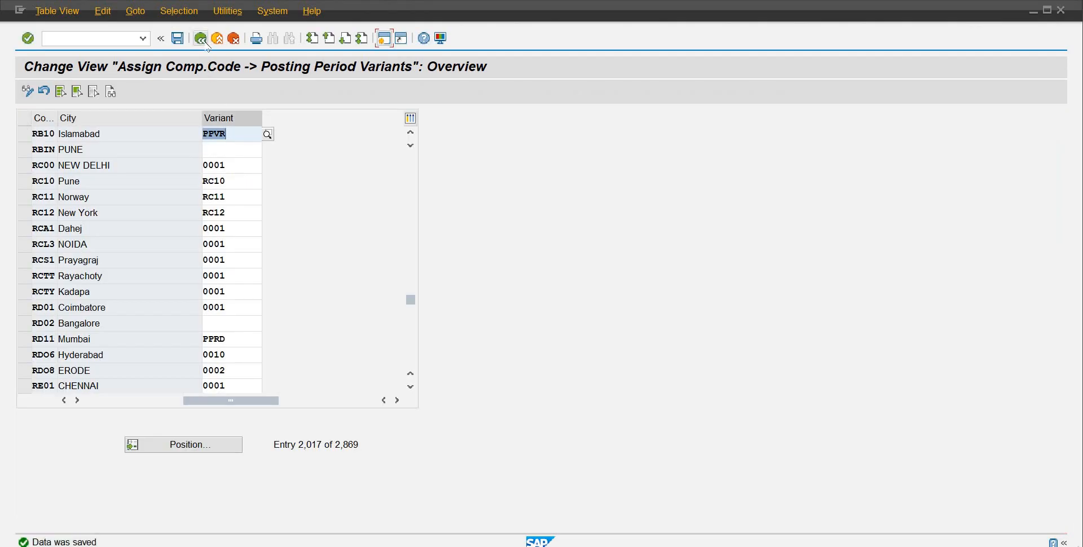
click(207, 46)
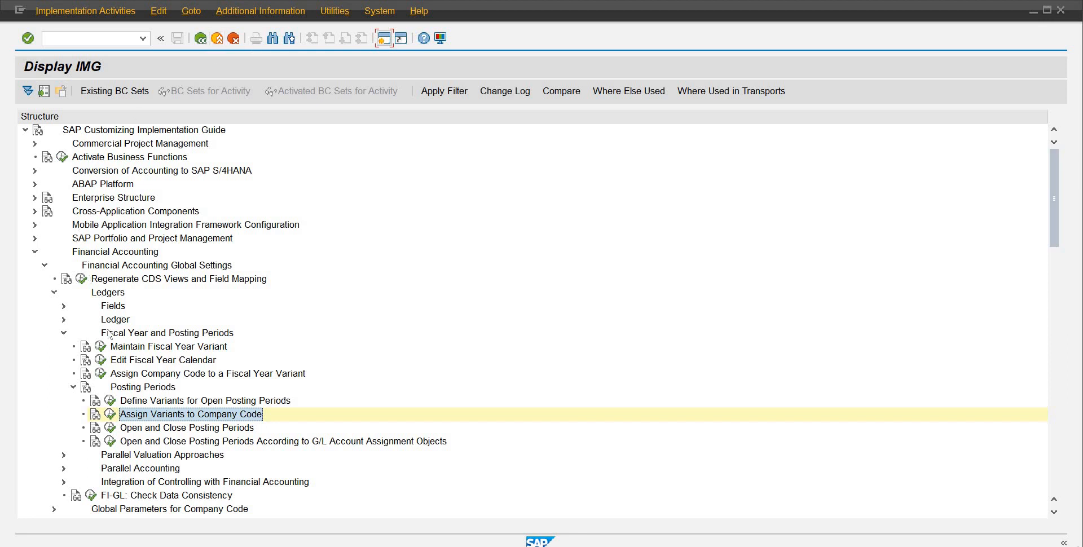
Step: Open the Open and Close Posting Periods activity for variant PPVR and start new entries
click(108, 428)
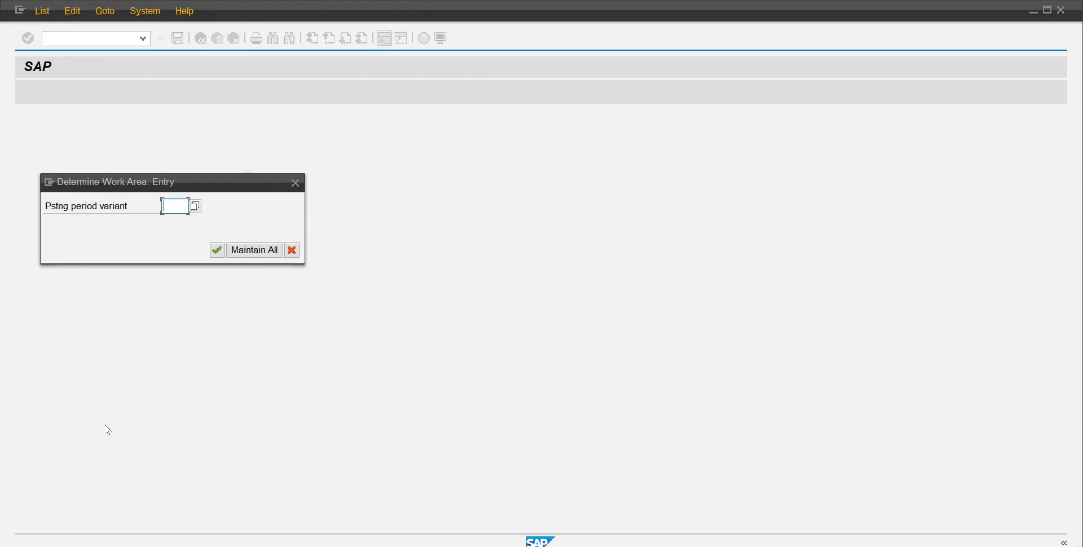
text(ppvr)
key(Return)
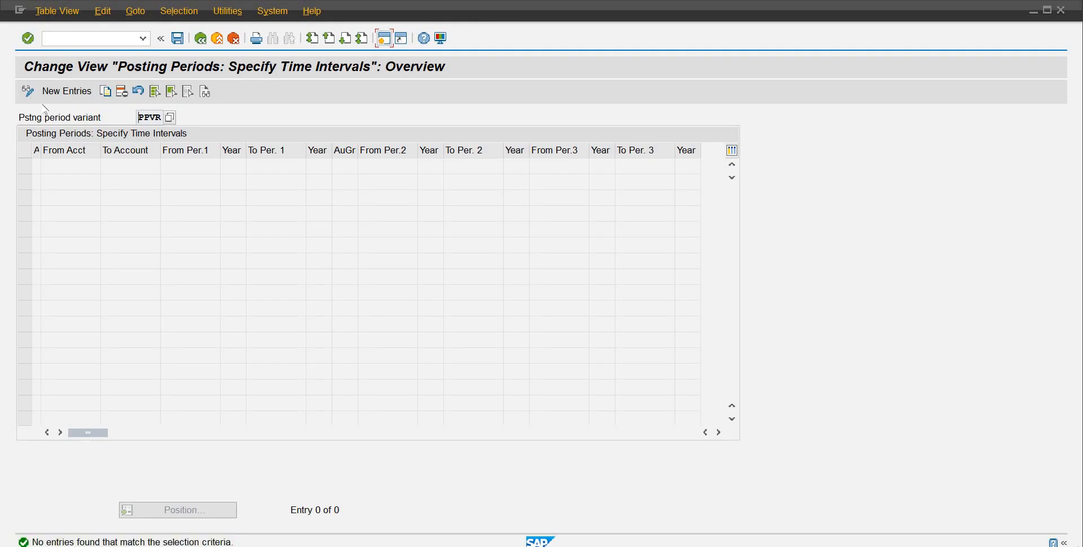
click(57, 93)
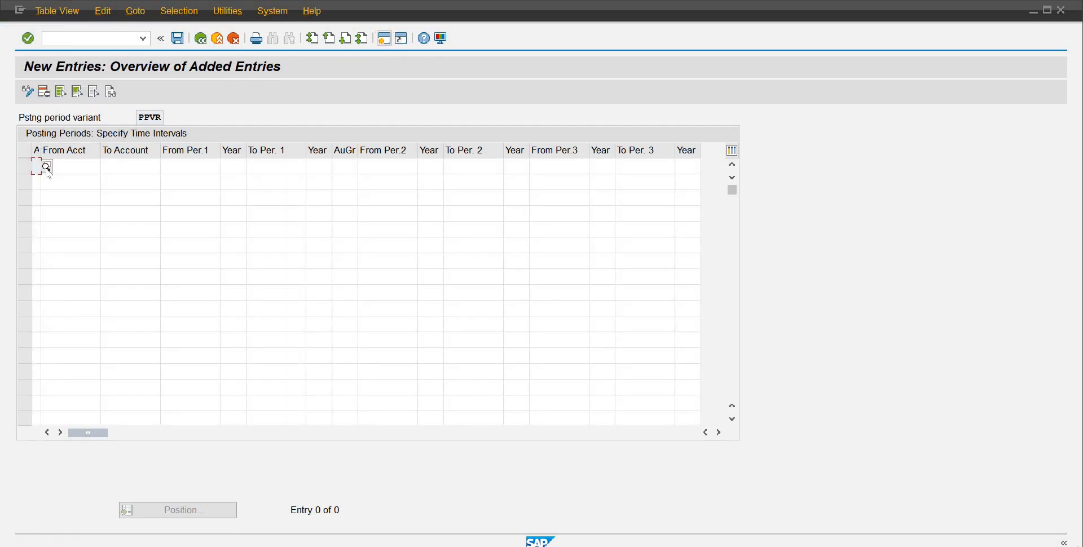
Step: Add an entry for account type + (all account types) with the first interval from period 01/2025 to period 12/2025
click(46, 168)
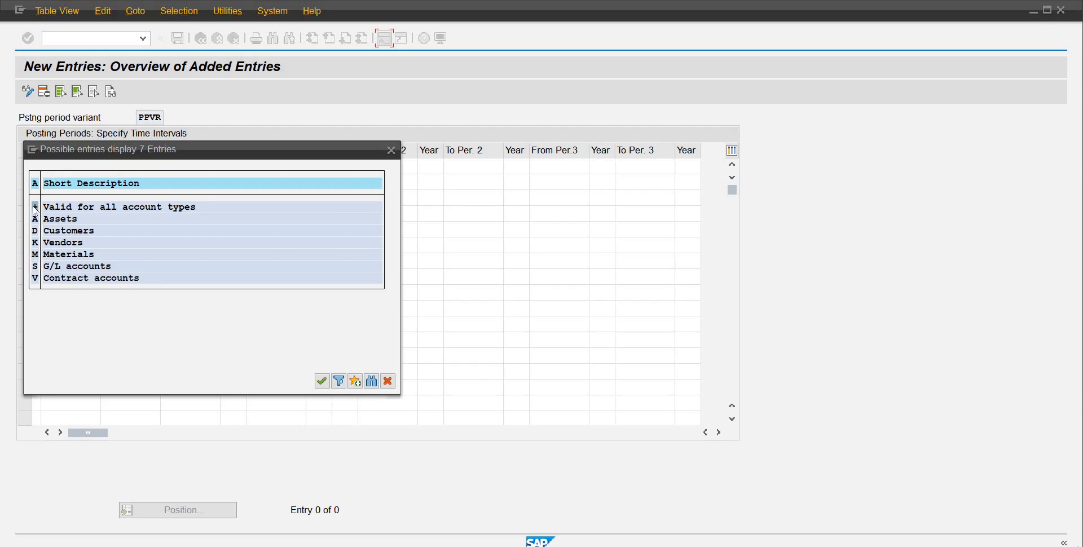
click(78, 207)
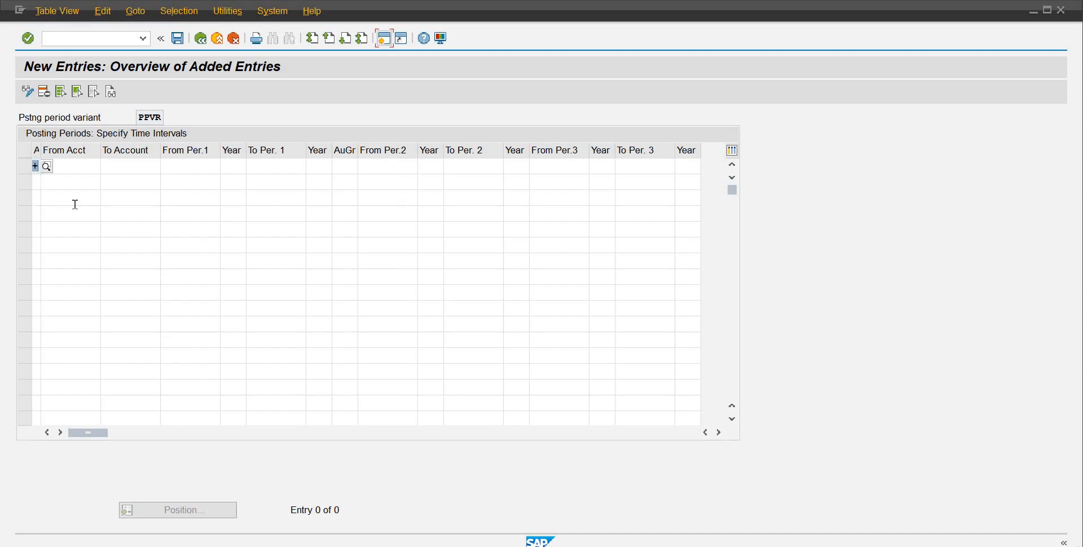
key(Tab)
key(Tab)
key(Tab)
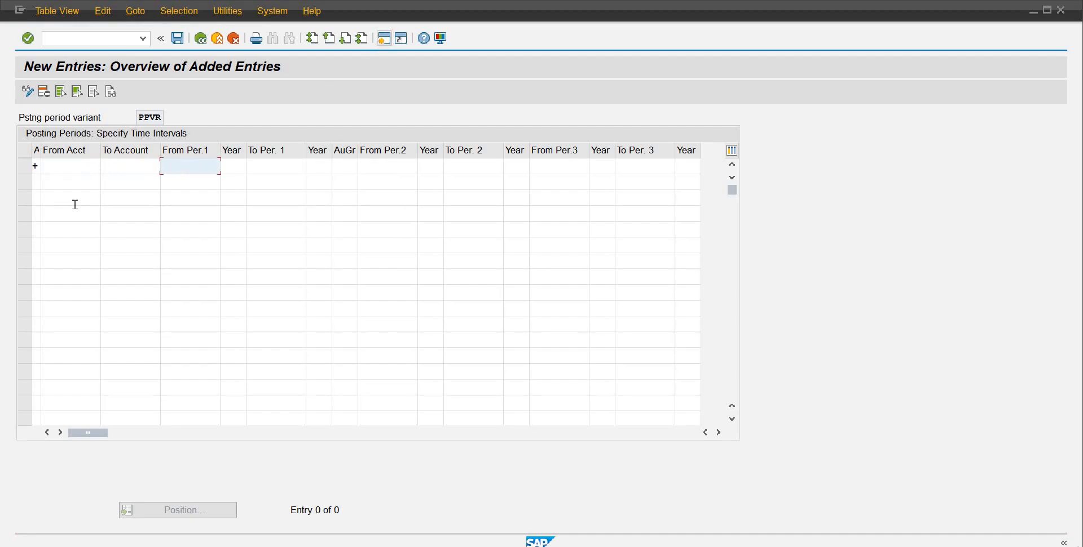
text(01)
key(Tab)
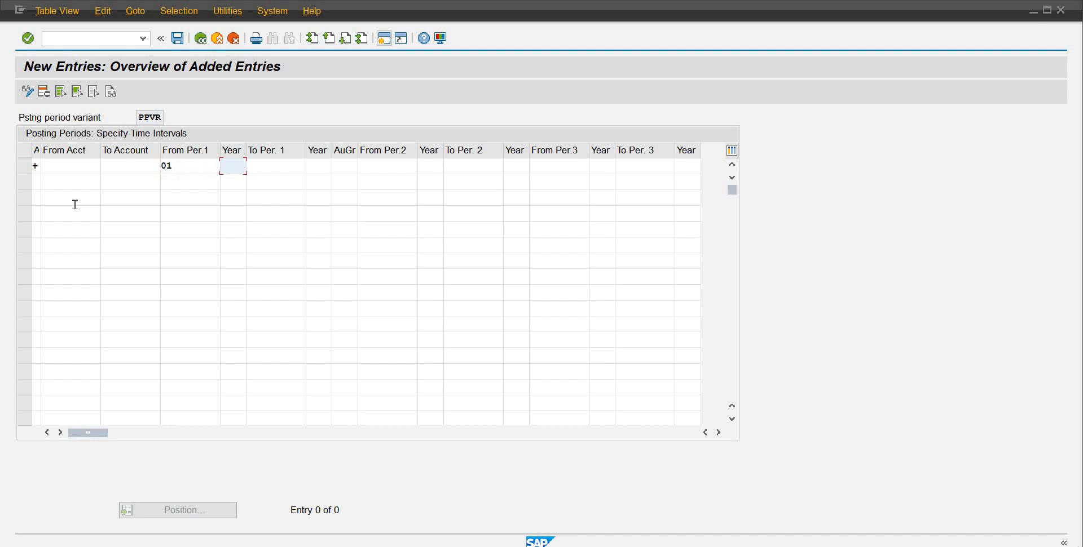
text(2025)
key(Tab)
text(12)
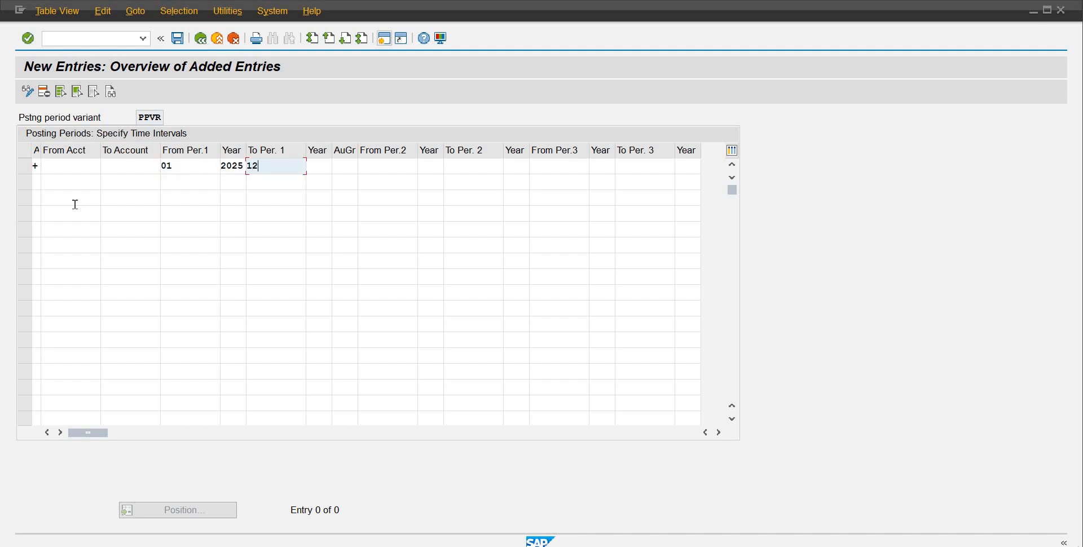
key(Tab)
text(2025)
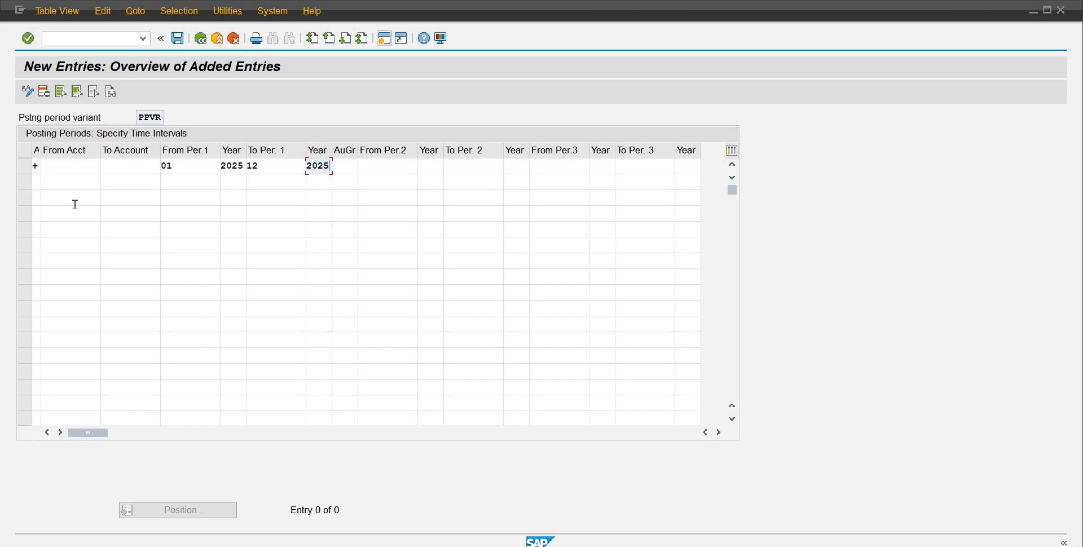
Step: Set the start of the second interval to period 13 of year 2026
key(Tab)
key(Tab)
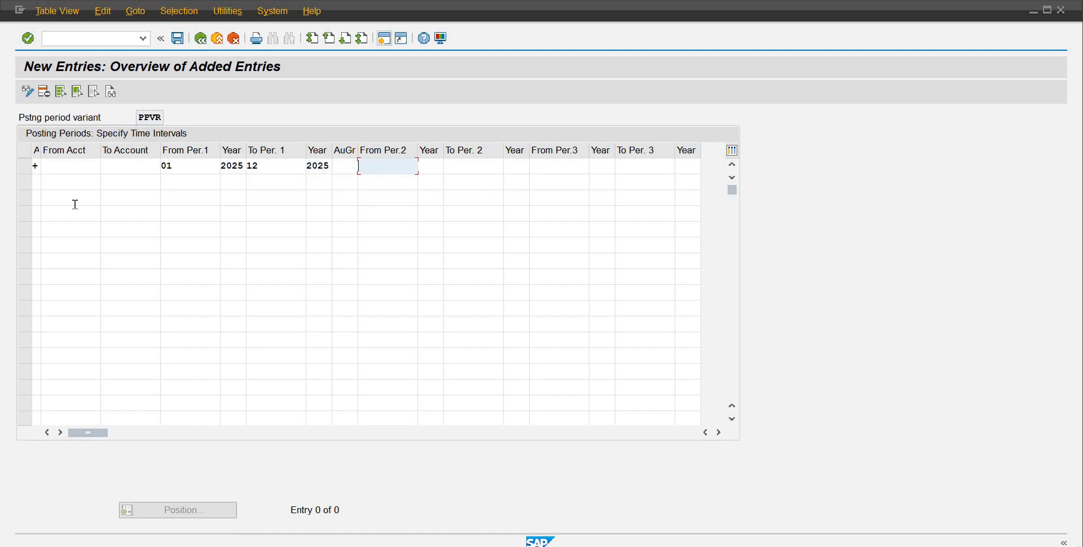
text(13)
key(Tab)
text(2025)
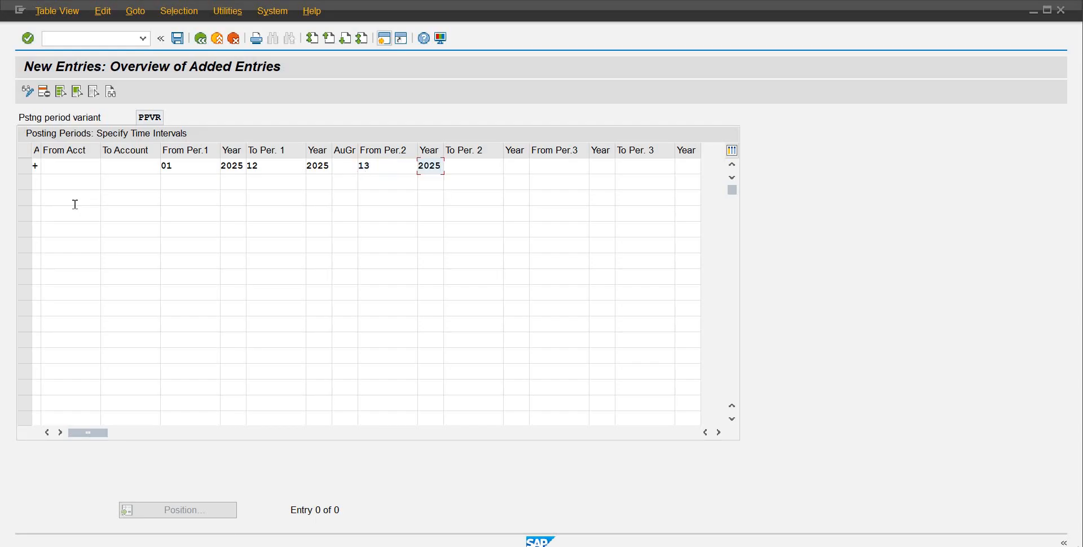
key(Tab)
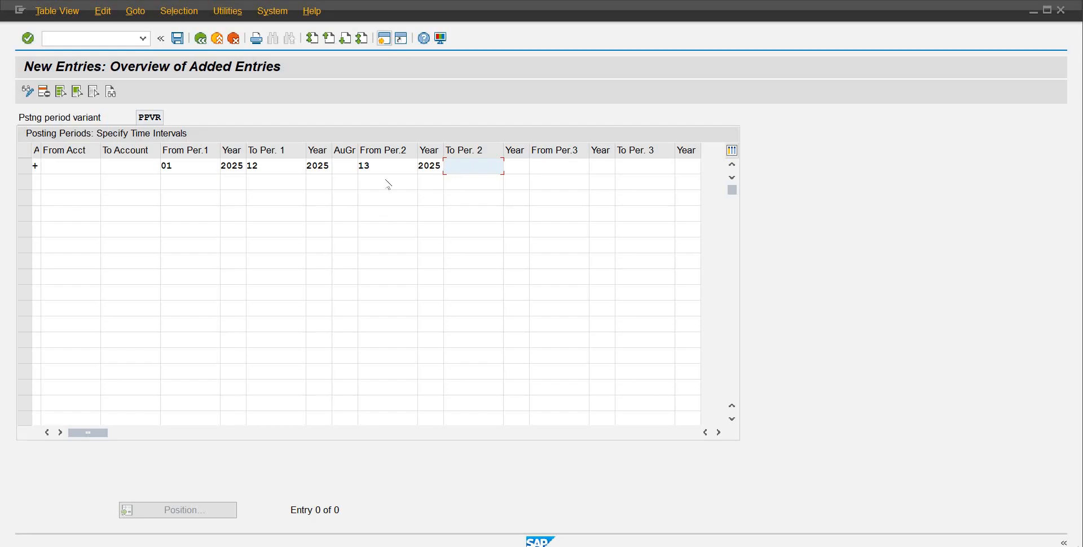
click(434, 172)
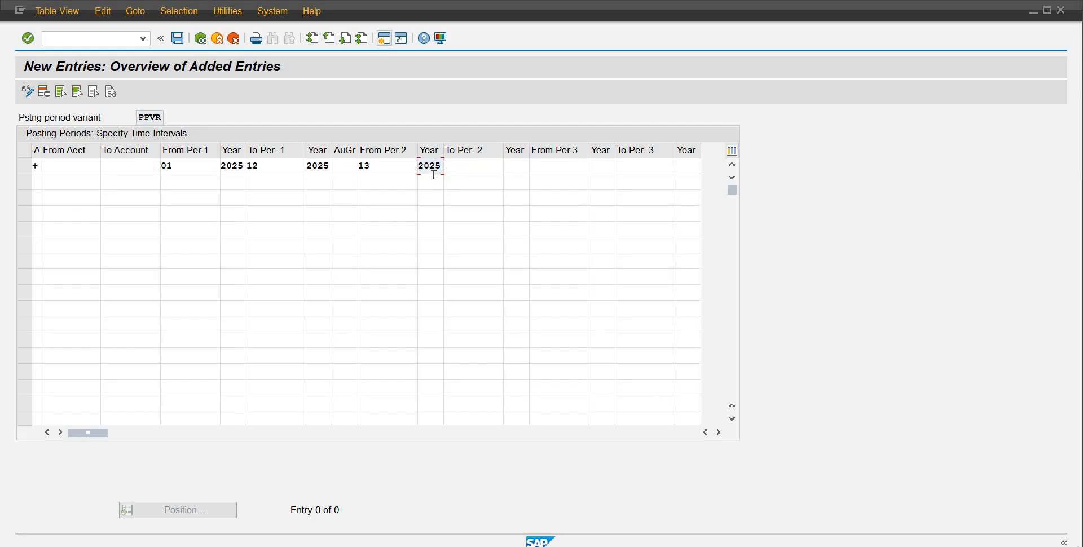
key(Delete)
text(6)
key(Tab)
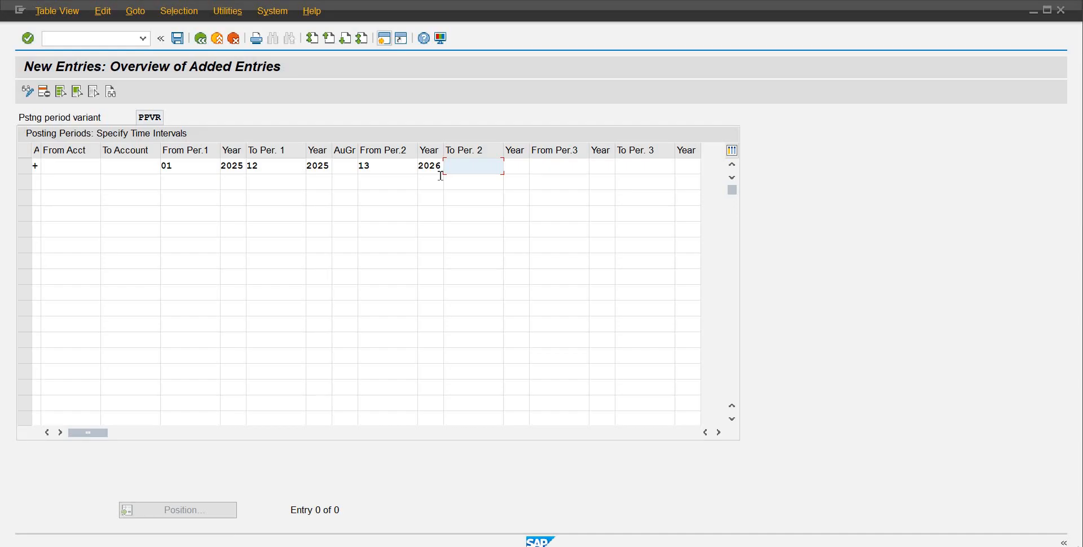
Step: Set the end of the second interval to period 16 of year 2026 and confirm the entry
text(16)
key(Tab)
text(2026)
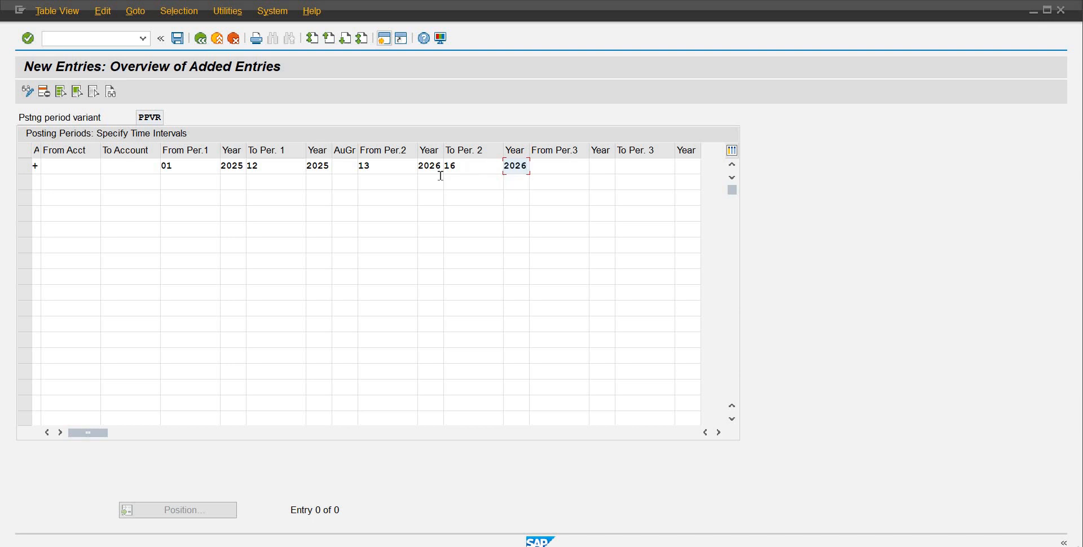
key(Return)
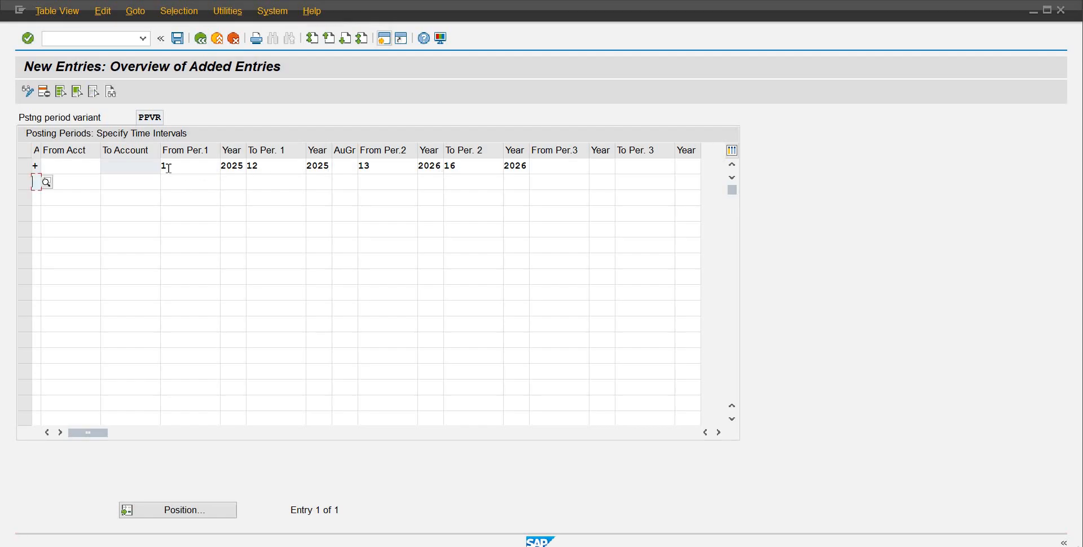
click(187, 163)
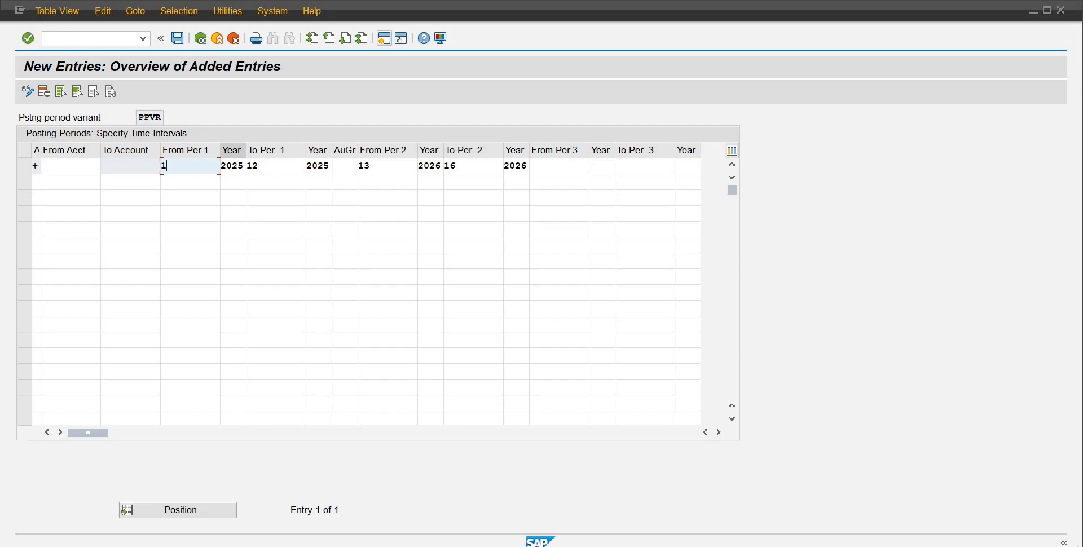
Step: Save the new posting period entry for variant PPVR to the proposed customizing request and return to the implementation guide
click(179, 40)
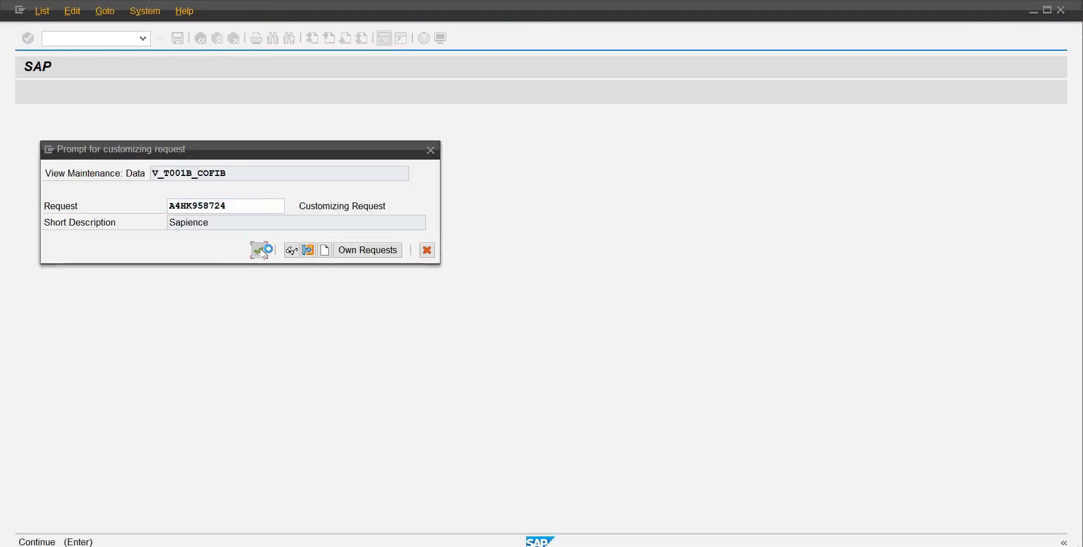
click(259, 250)
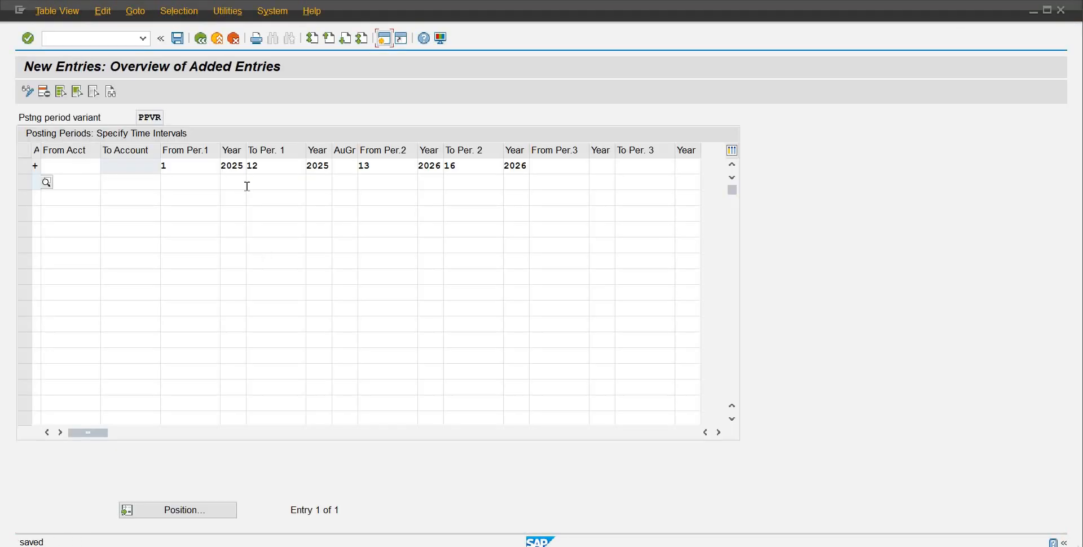
click(202, 39)
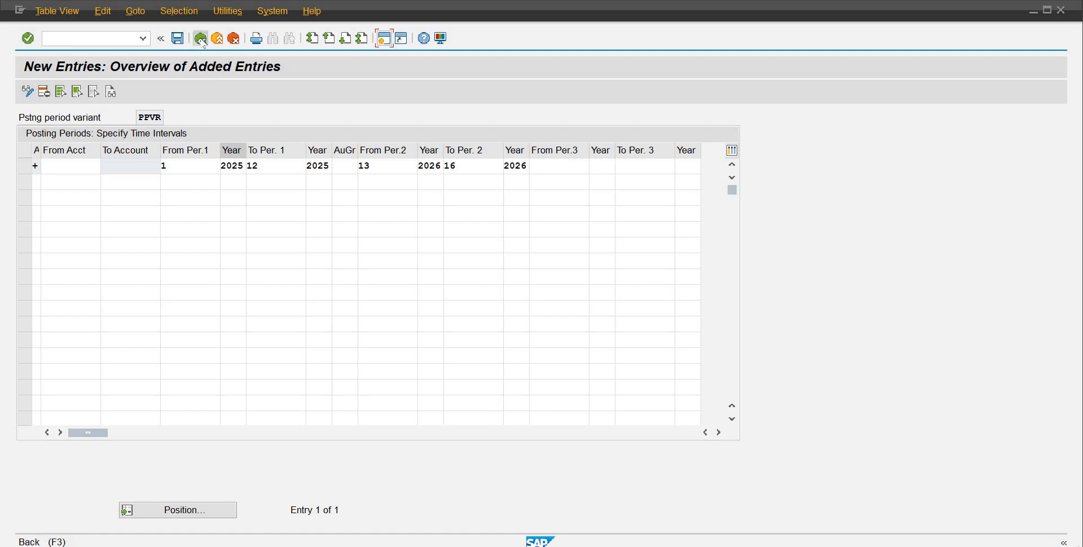
click(201, 40)
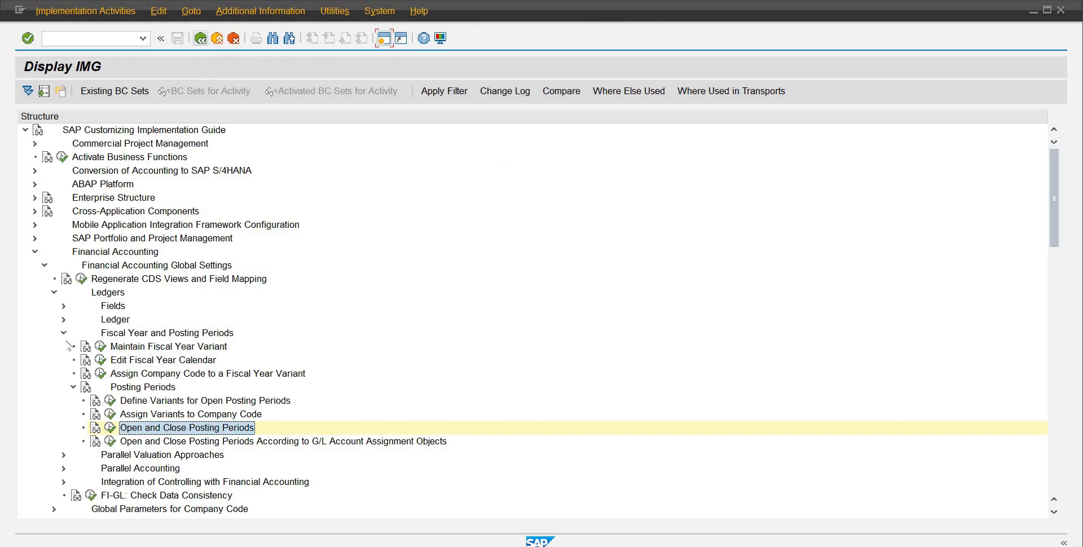
click(45, 266)
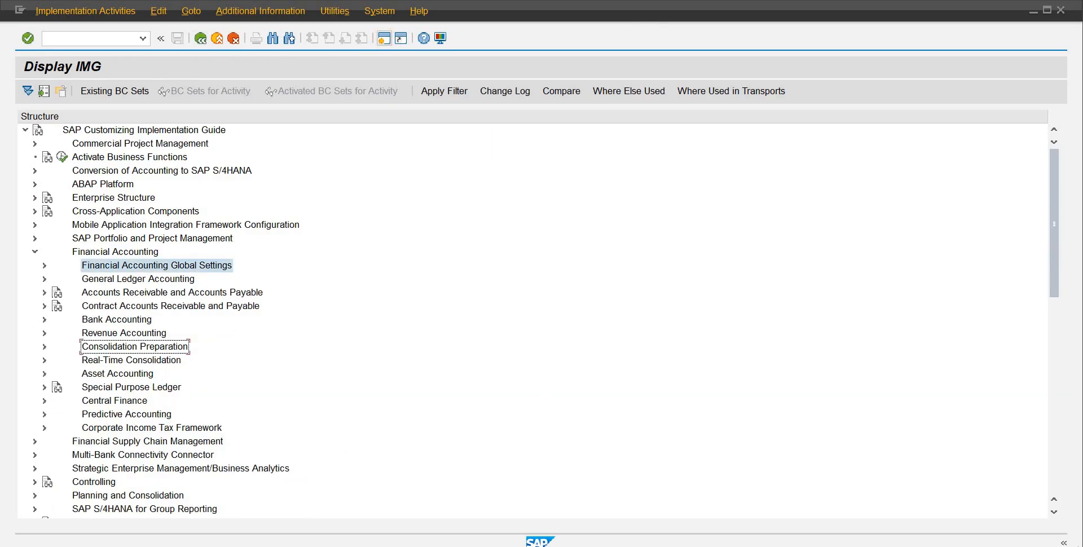
Step: Switch to the Word document to check the configuration topic list, and return to the SAP implementation guide
key(alt+Tab)
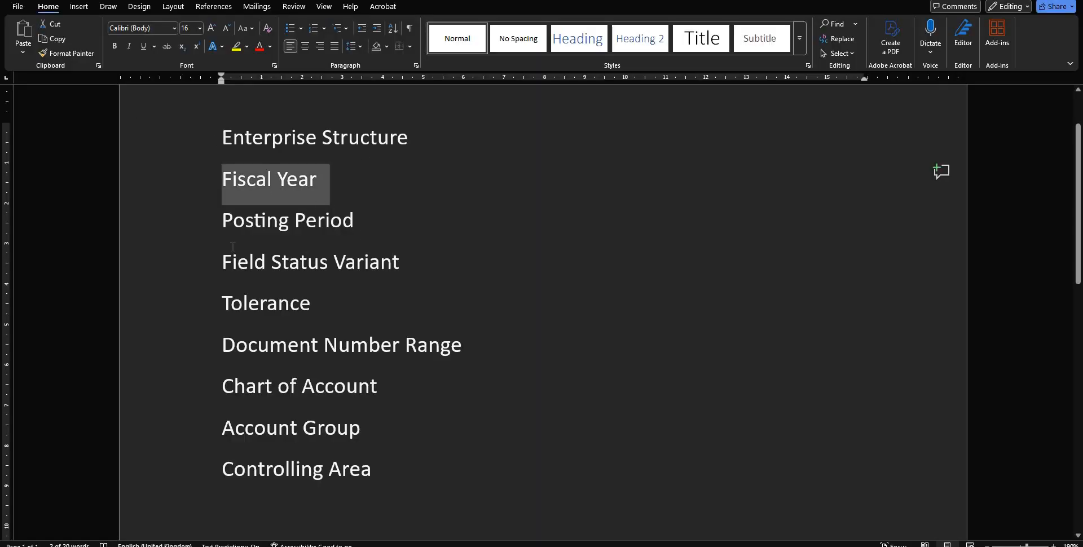
key(alt+Tab)
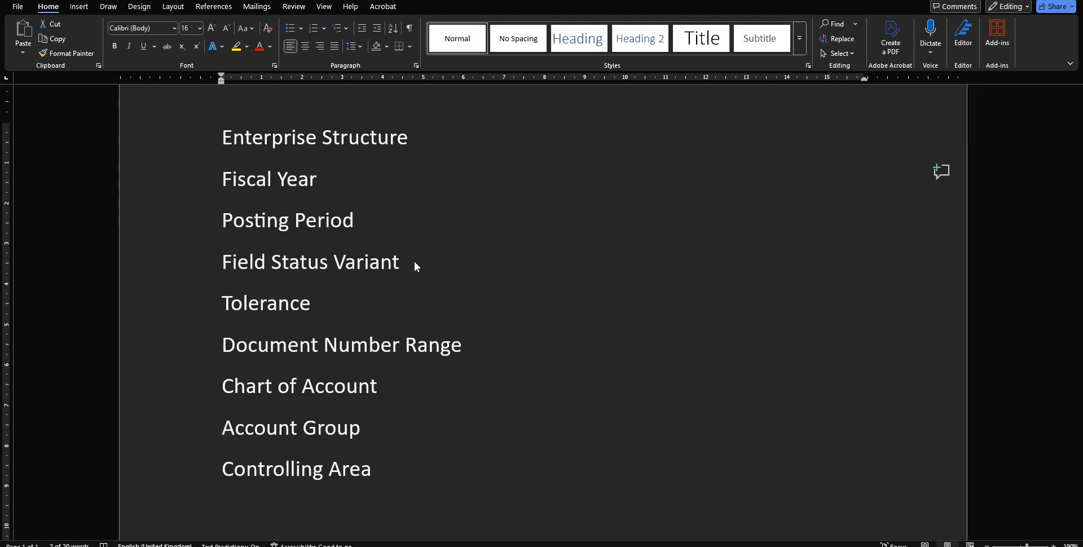
key(alt+Tab)
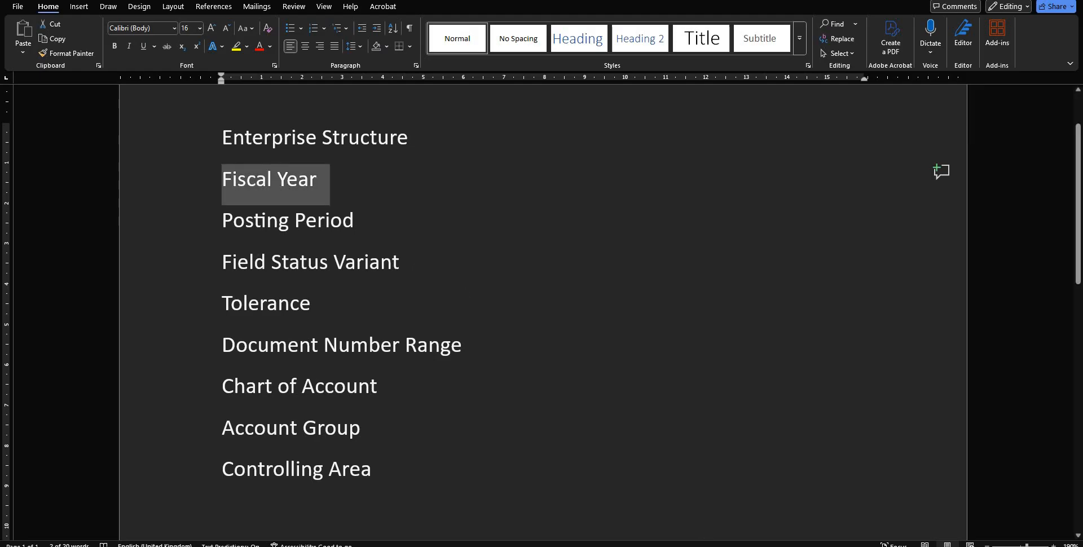
click(581, 545)
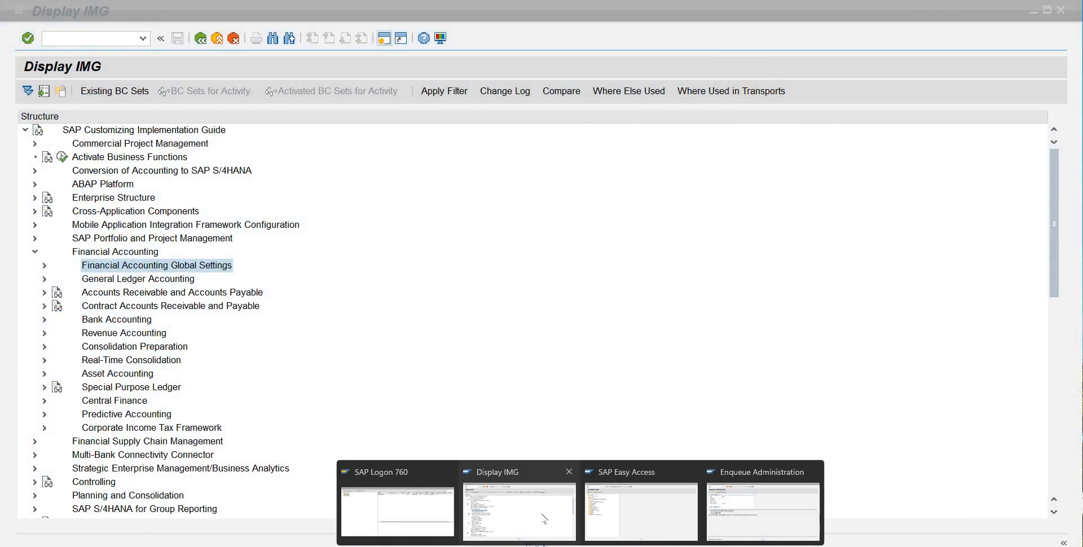
click(544, 518)
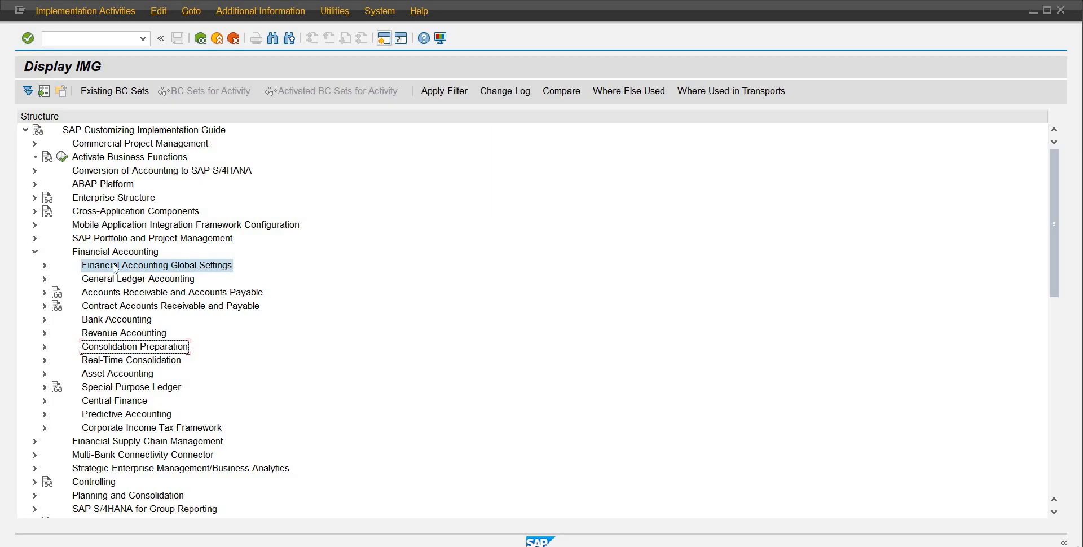
Step: Open the Define Field Status Variants activity under Financial Accounting Global Settings, Ledgers, Fields
mouse_move(116, 269)
mouse_down()
mouse_move(89, 262)
mouse_move(107, 262)
mouse_up()
click(45, 266)
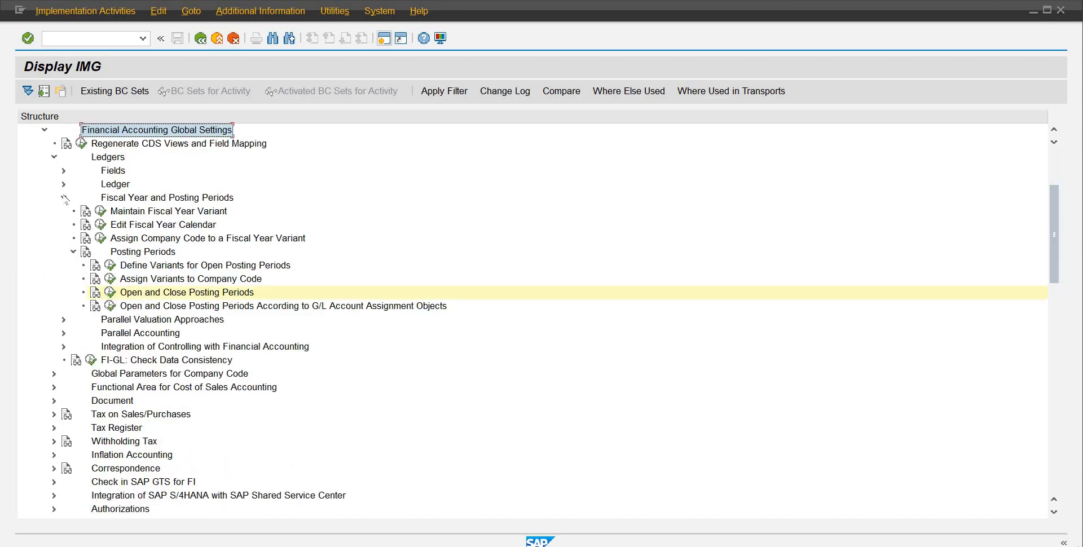
click(64, 198)
click(64, 171)
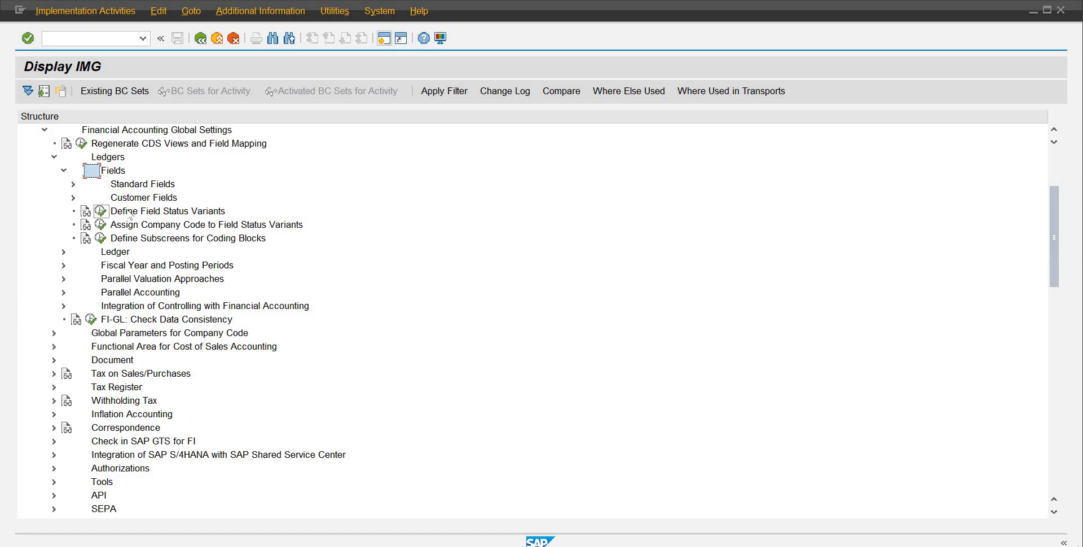
click(130, 213)
click(100, 211)
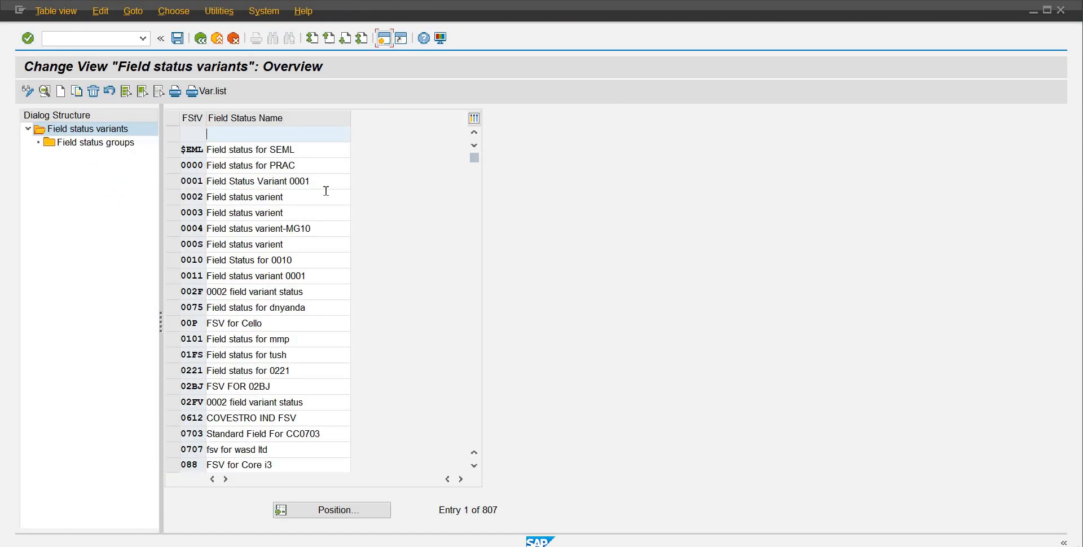
Step: Start a copy of field status variant 0001 and set the new variant's key to FSVR
click(171, 182)
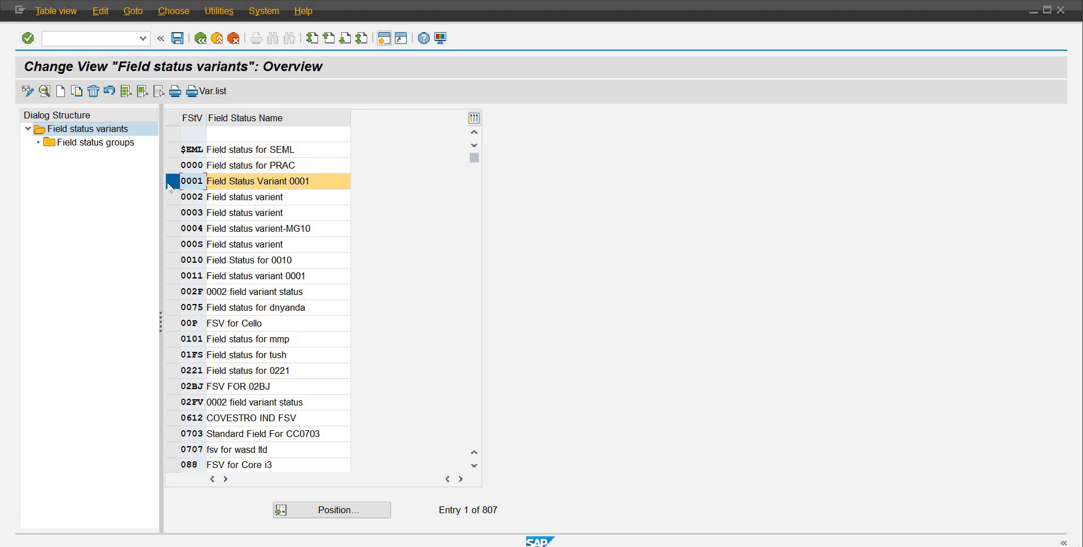
right_click(170, 186)
click(233, 276)
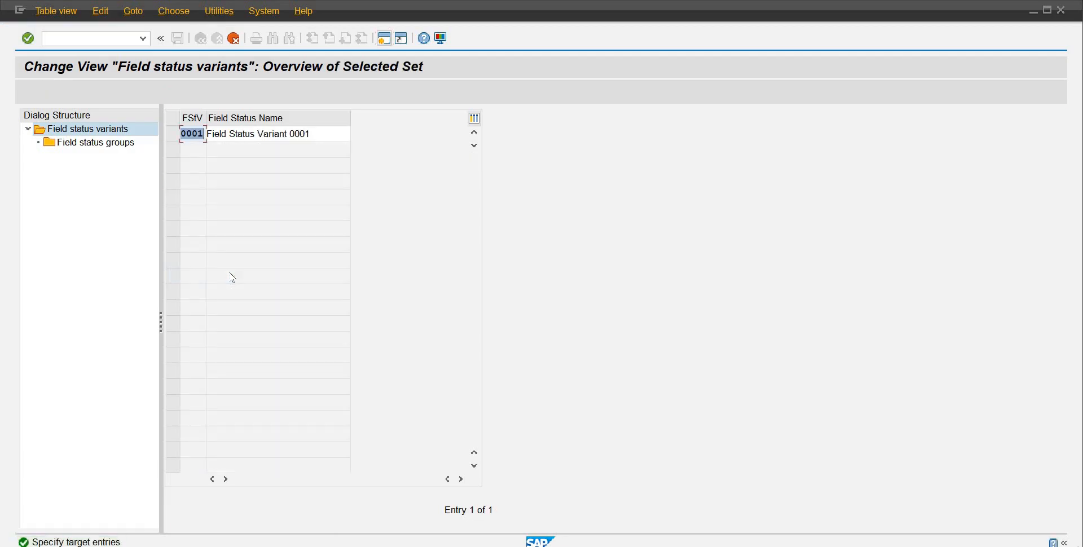
text(fst)
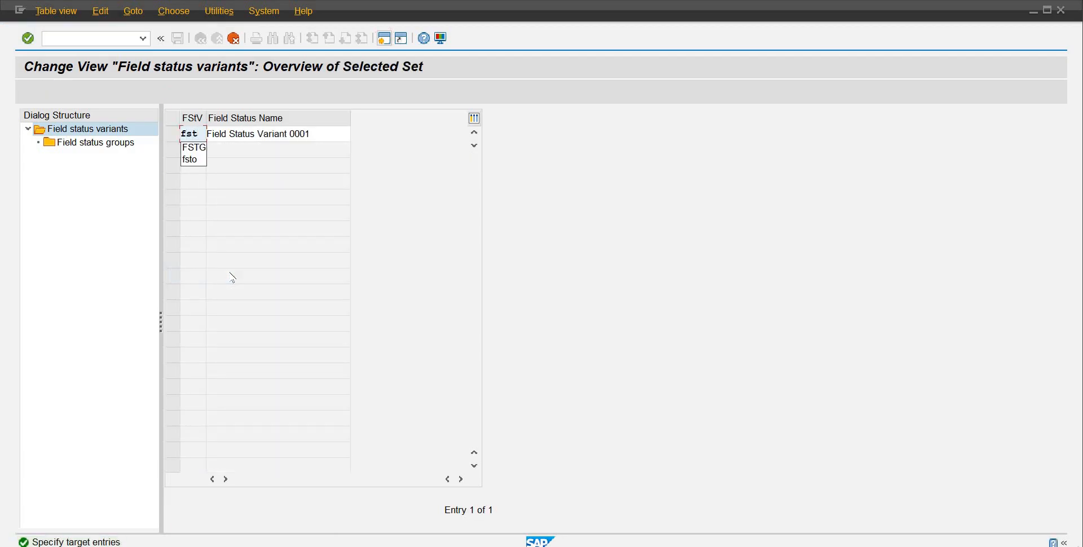
key(BackSpace)
key(BackSpace)
key(BackSpace)
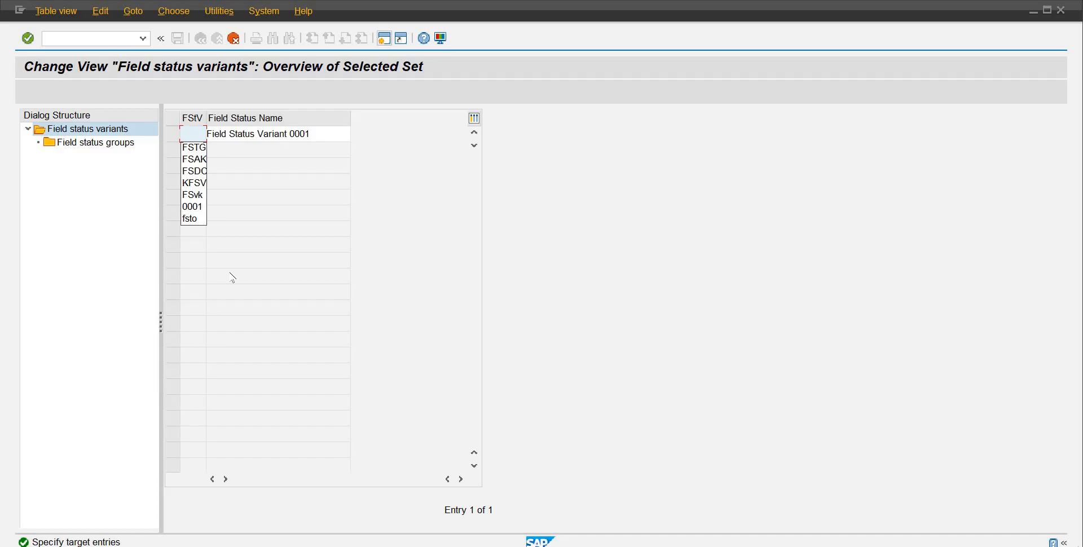
text(FST)
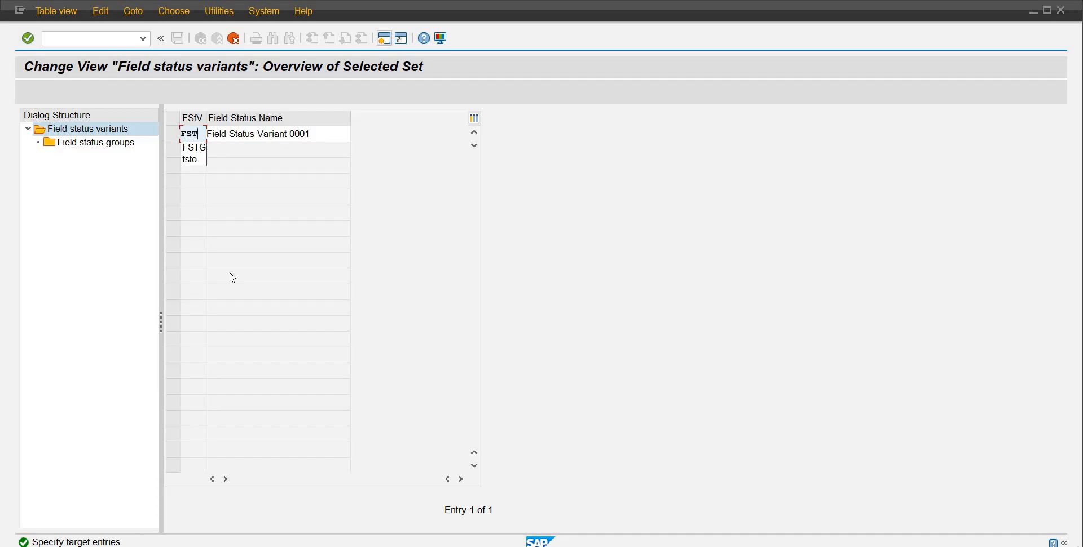
text(R)
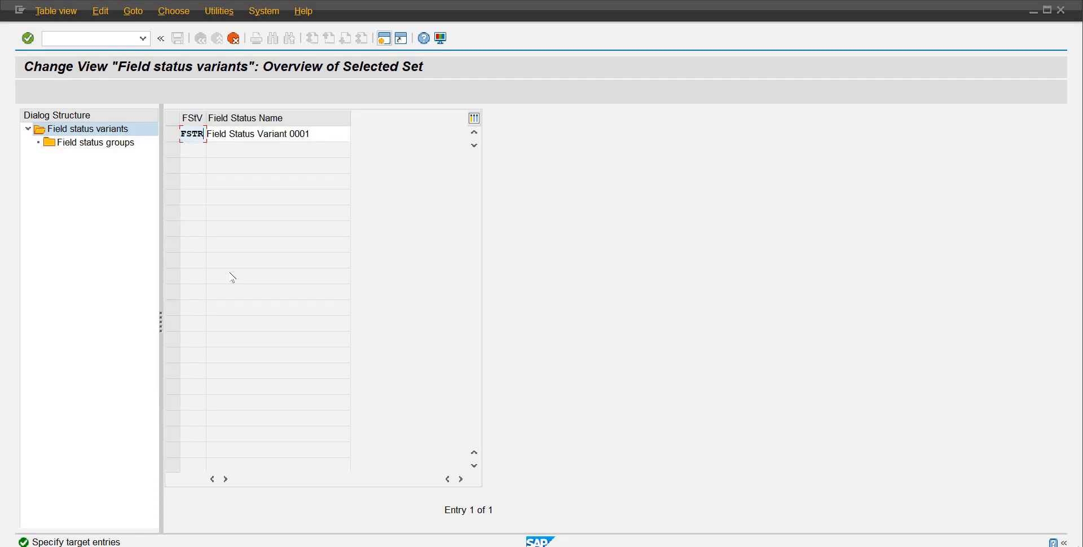
key(Tab)
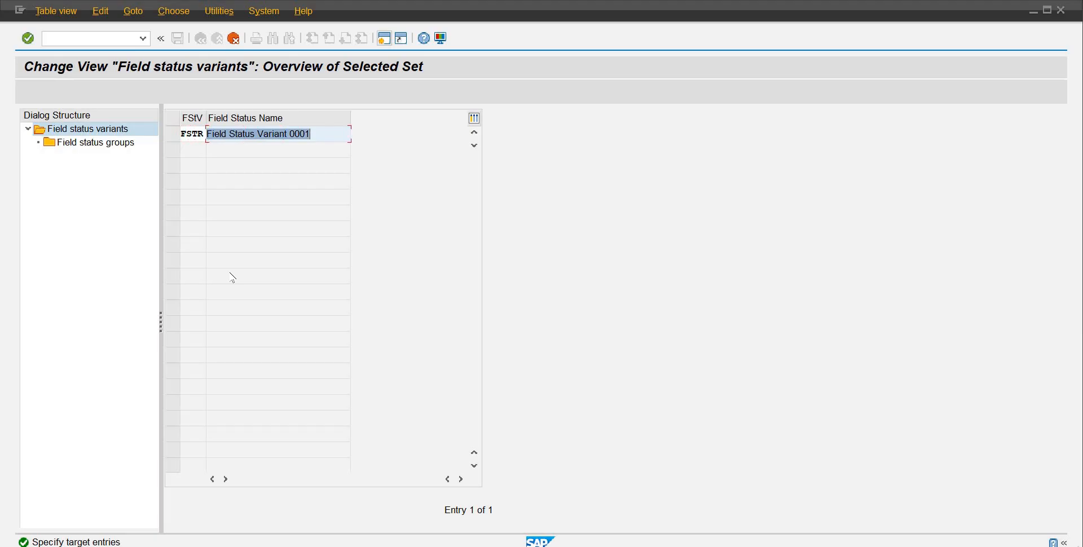
click(200, 133)
key(BackSpace)
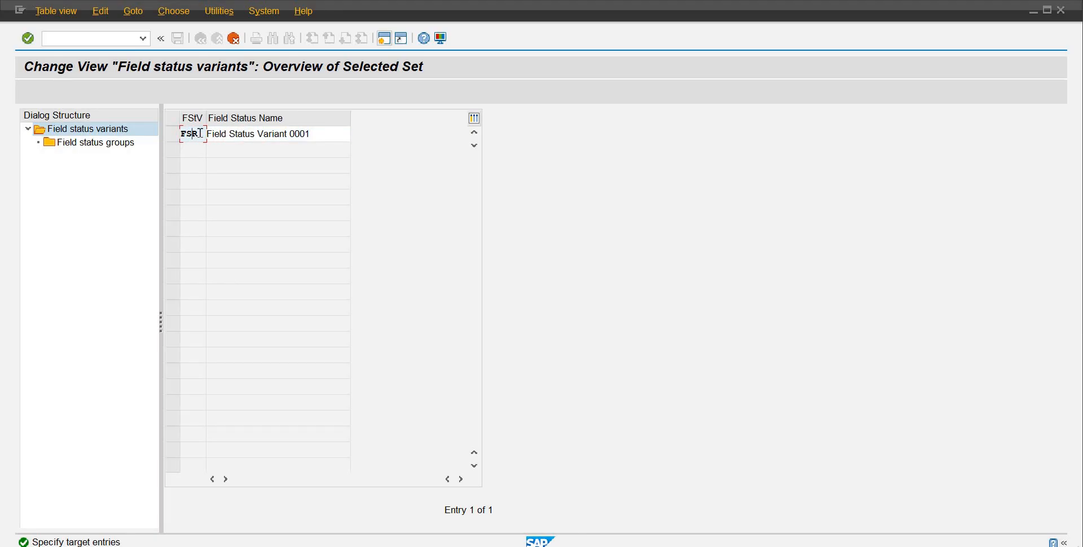
text(V)
Step: Change the name of the copied variant FSVR to Field Status Variant RB10
click(331, 134)
key(BackSpace)
key(BackSpace)
key(BackSpace)
key(BackSpace)
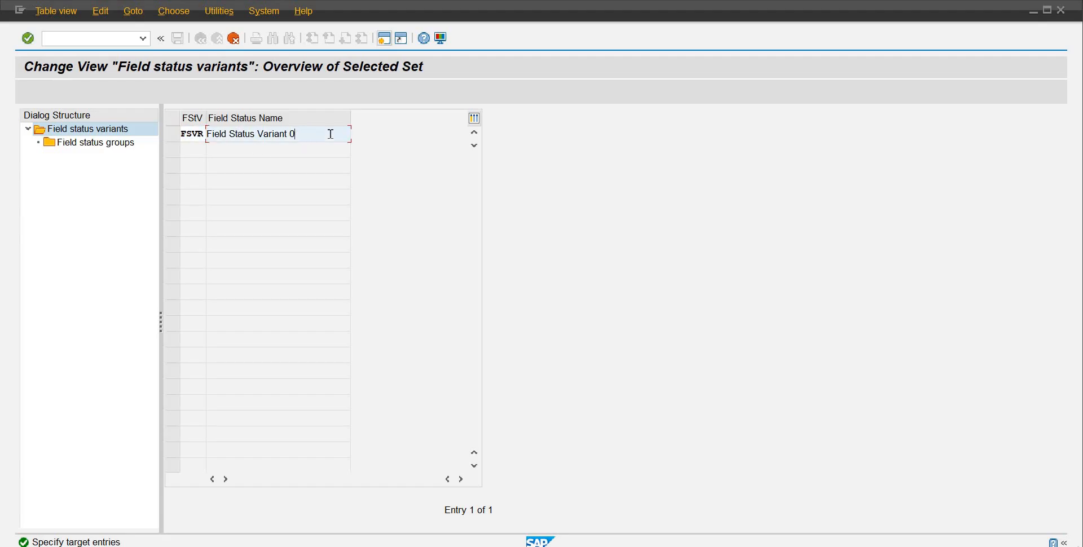
text(RB10)
Step: Copy the variant with all dependent entries and save it to the proposed customizing request
key(Return)
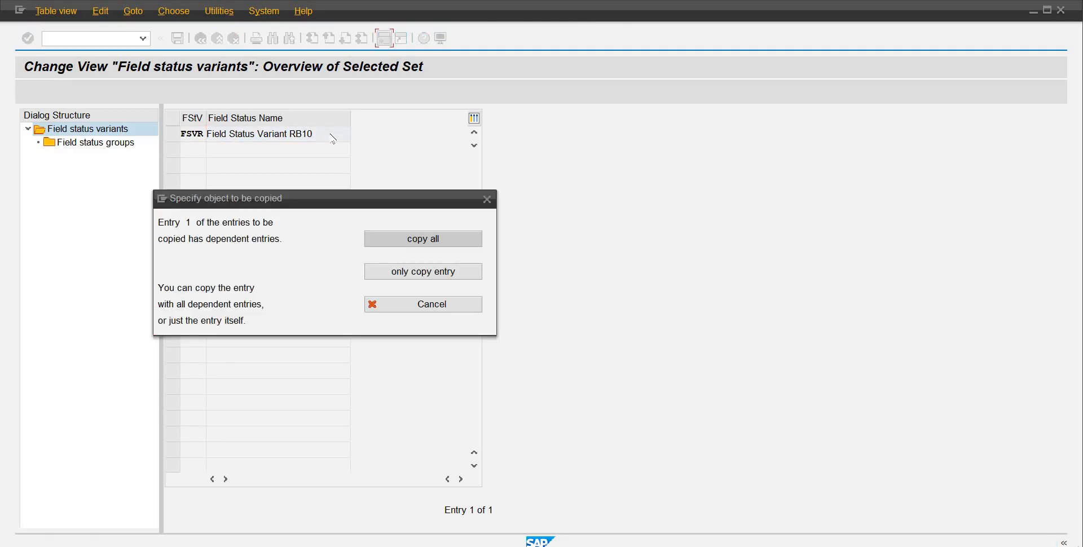
key(Return)
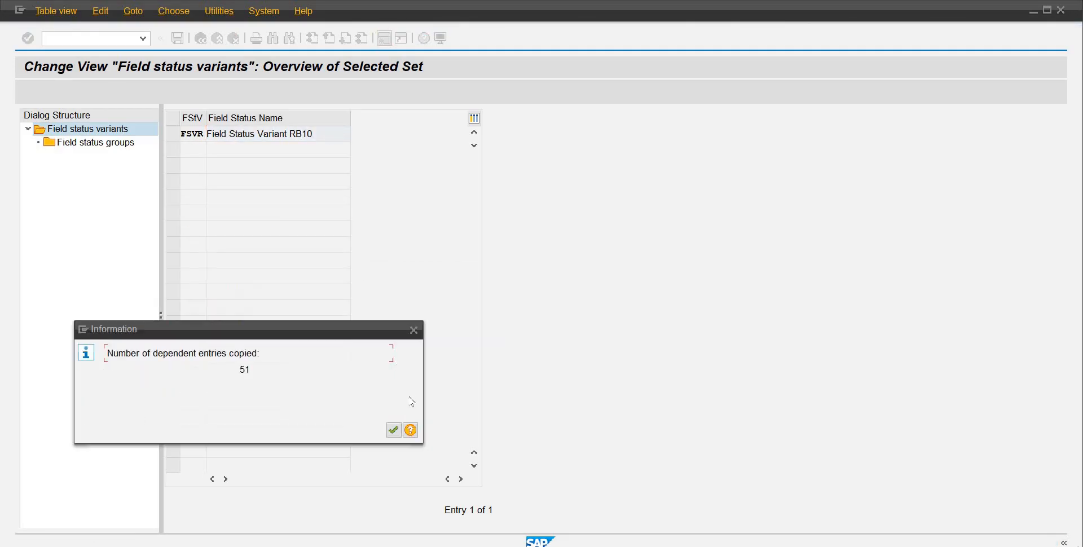
click(397, 431)
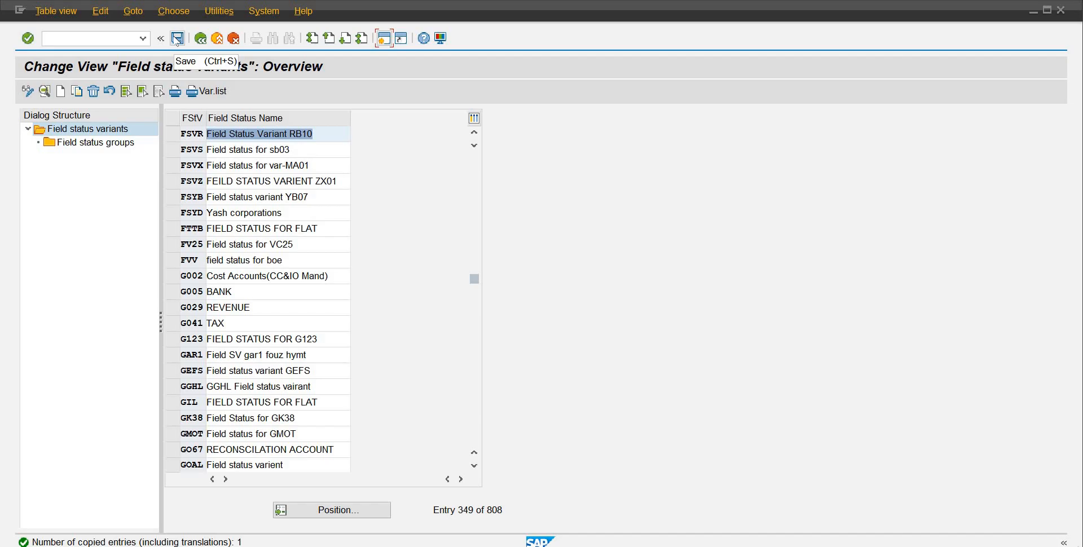
click(178, 40)
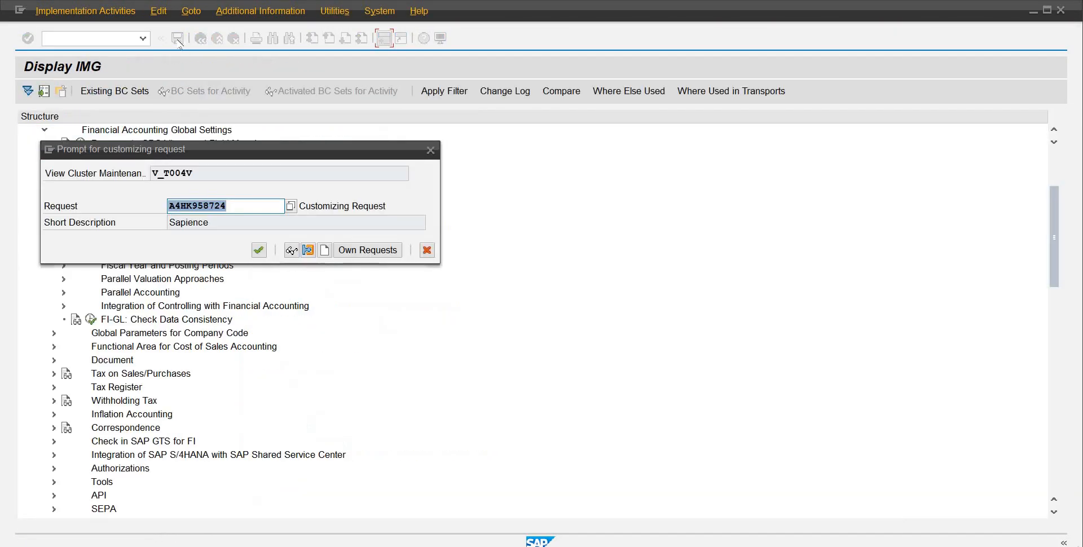
key(Return)
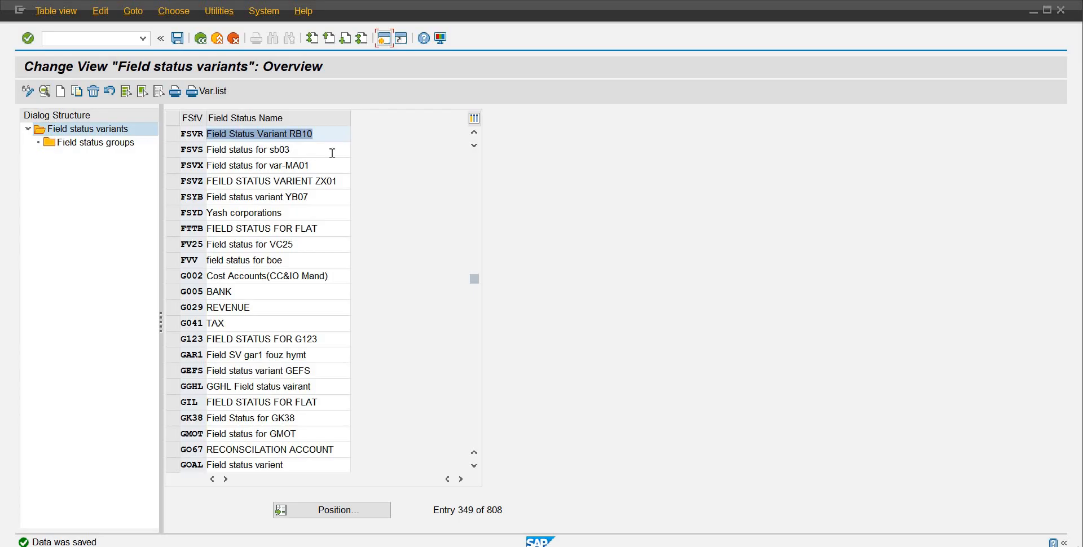
Step: Delete field status groups 1FSV, 3FSV and CH67 from variant FSVR
click(173, 135)
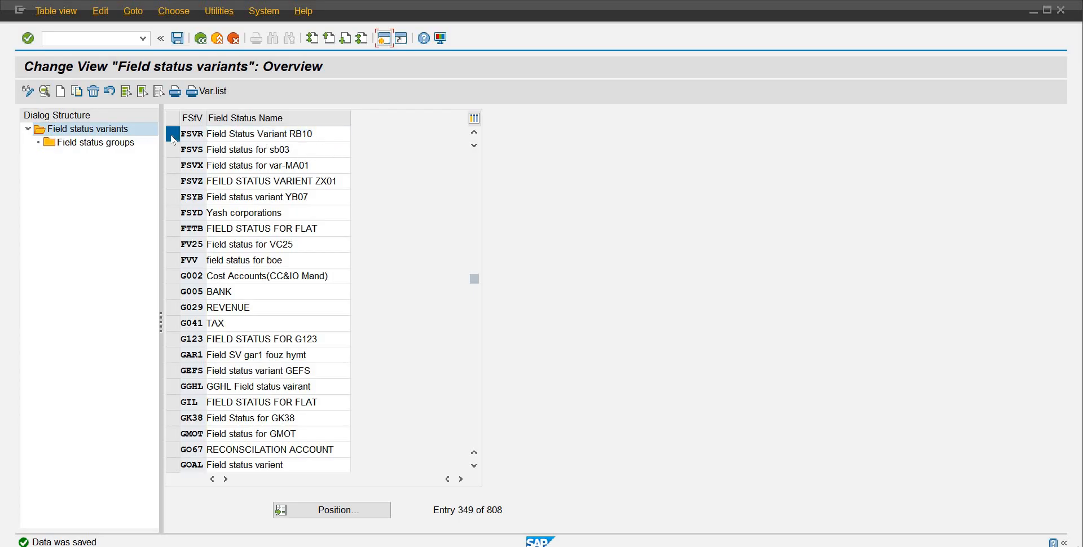
double_click(109, 146)
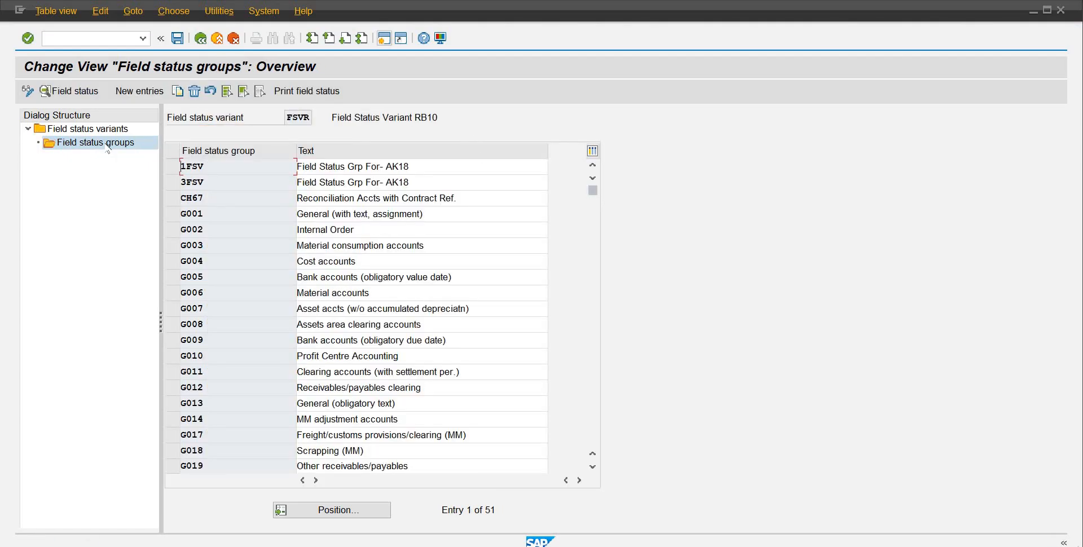
click(174, 168)
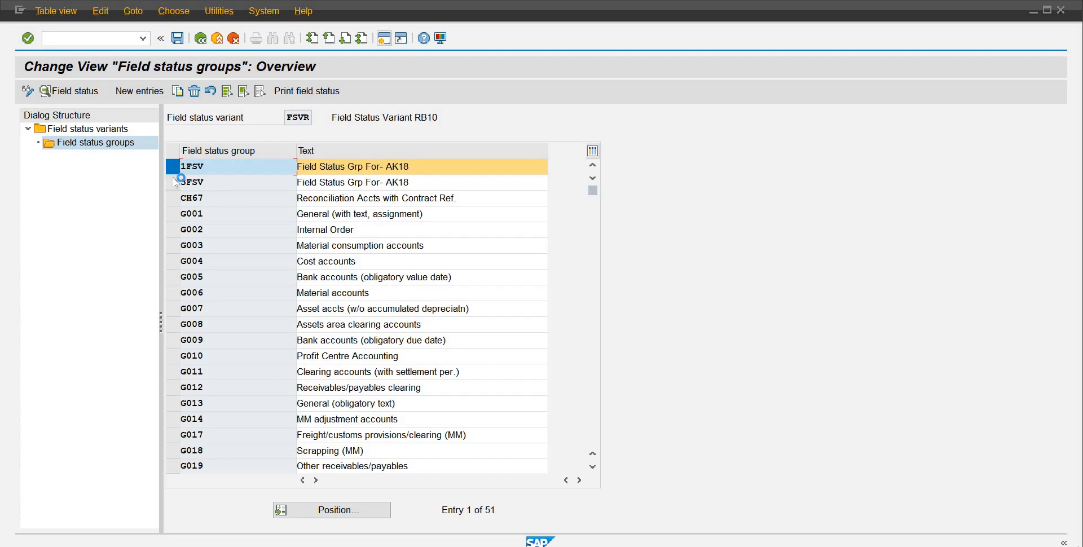
click(173, 181)
click(173, 198)
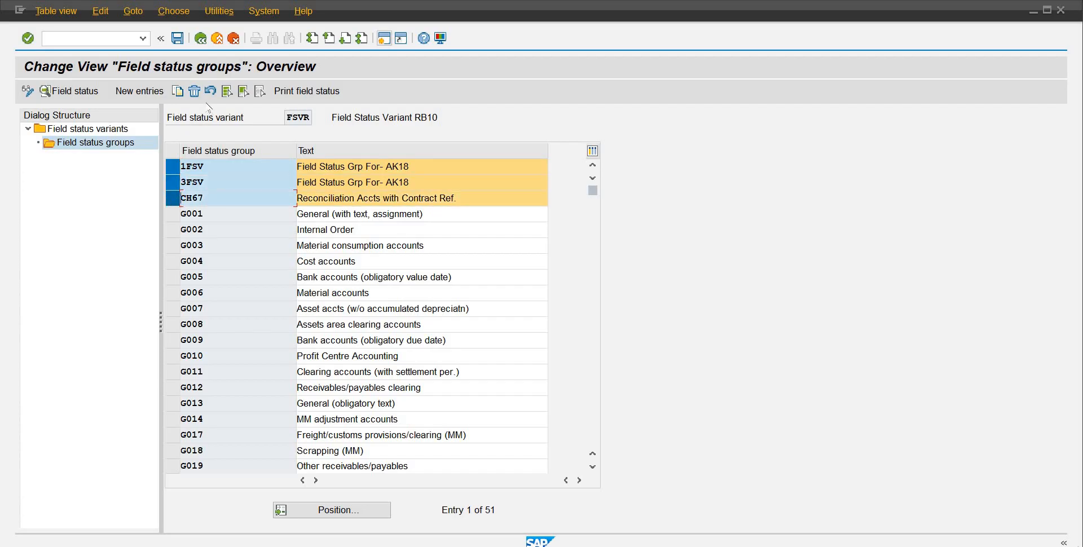
click(194, 91)
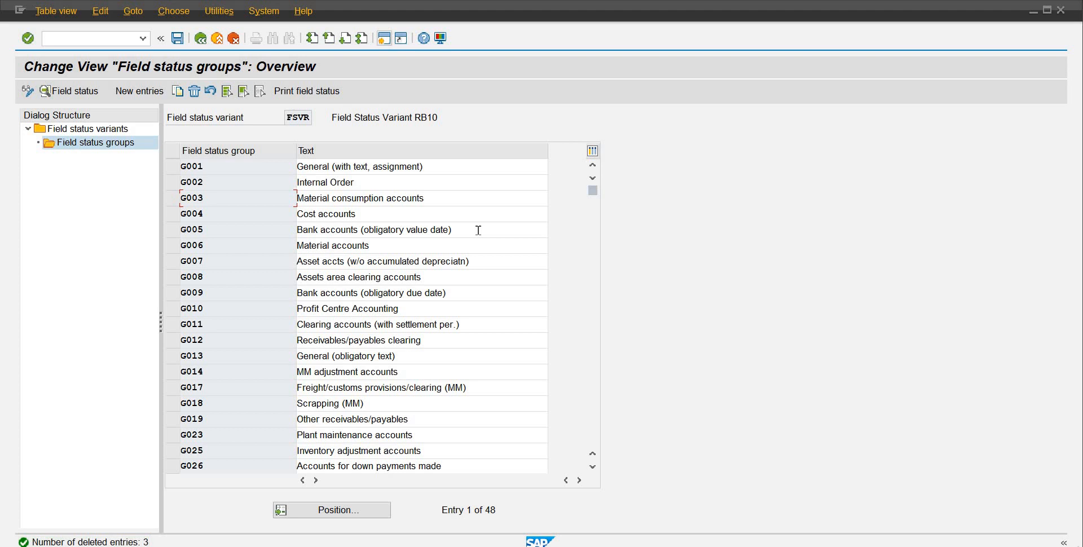
Step: Open field status group G006 (Material accounts) of variant FSVR to show its subgroups
click(374, 163)
click(348, 241)
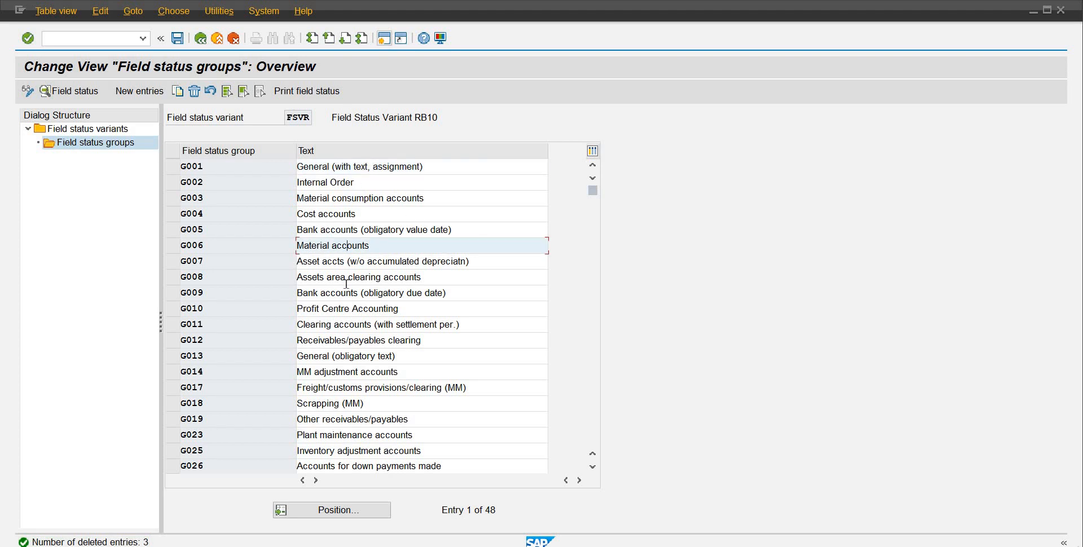
click(400, 436)
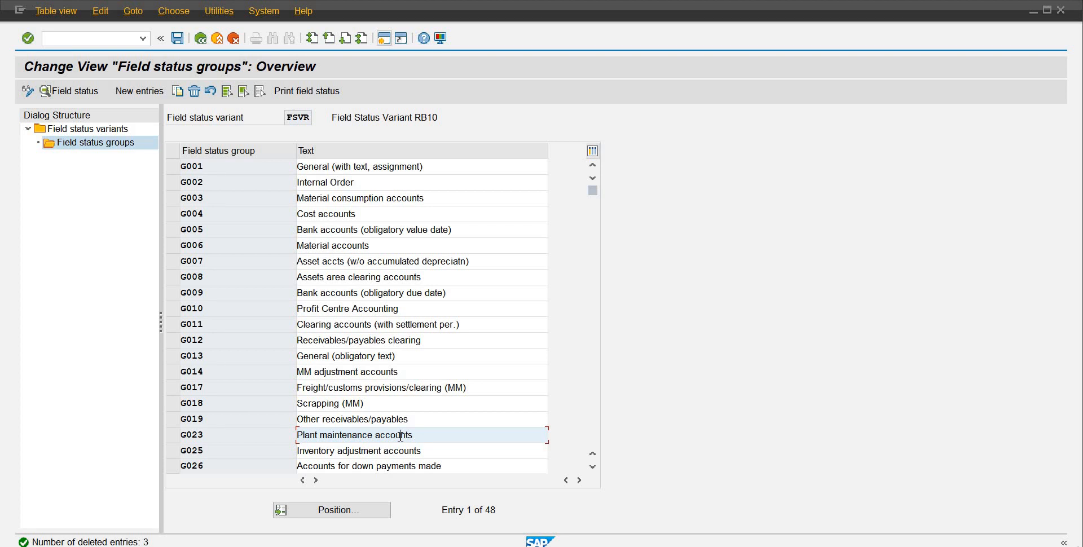
double_click(347, 247)
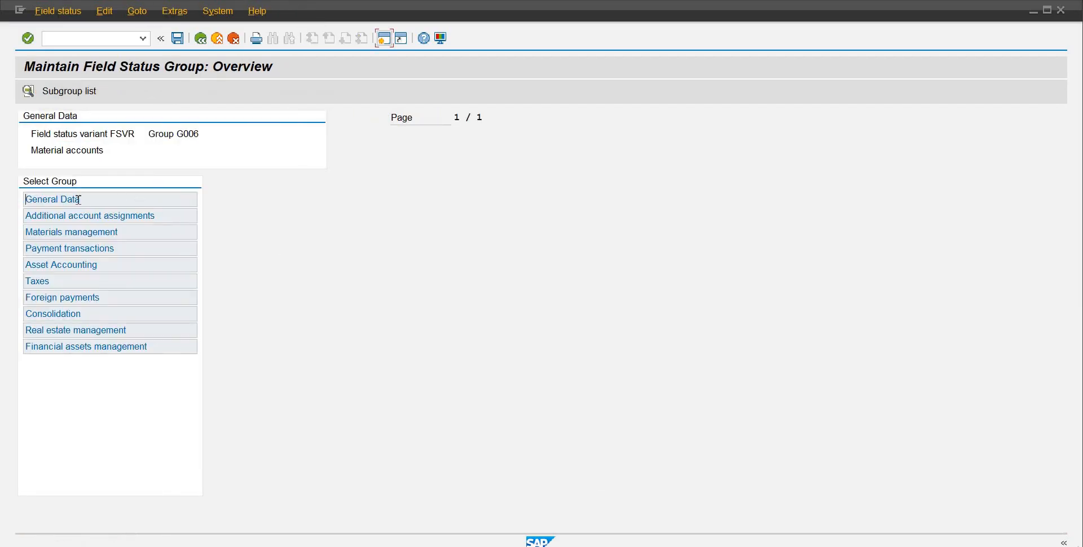
Step: Set Assignment number to optional entry in the General Data of field status group G006 and continue to Additional account assignments
double_click(71, 205)
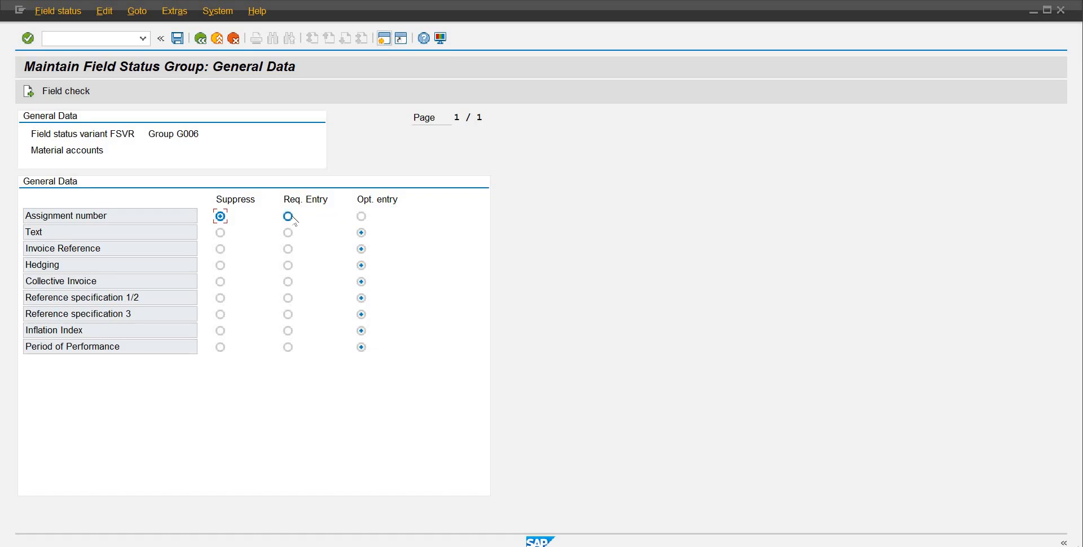
click(366, 221)
click(29, 91)
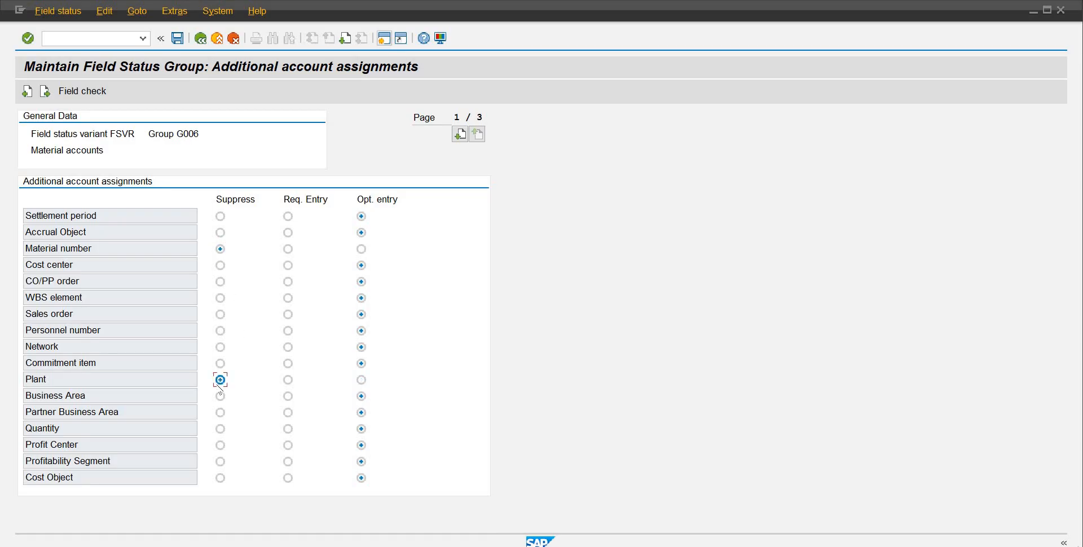
Step: Set Quantity, Plant and Material number to optional entry in Additional account assignments and continue to Materials management
click(220, 429)
click(220, 380)
click(361, 429)
click(361, 380)
click(364, 247)
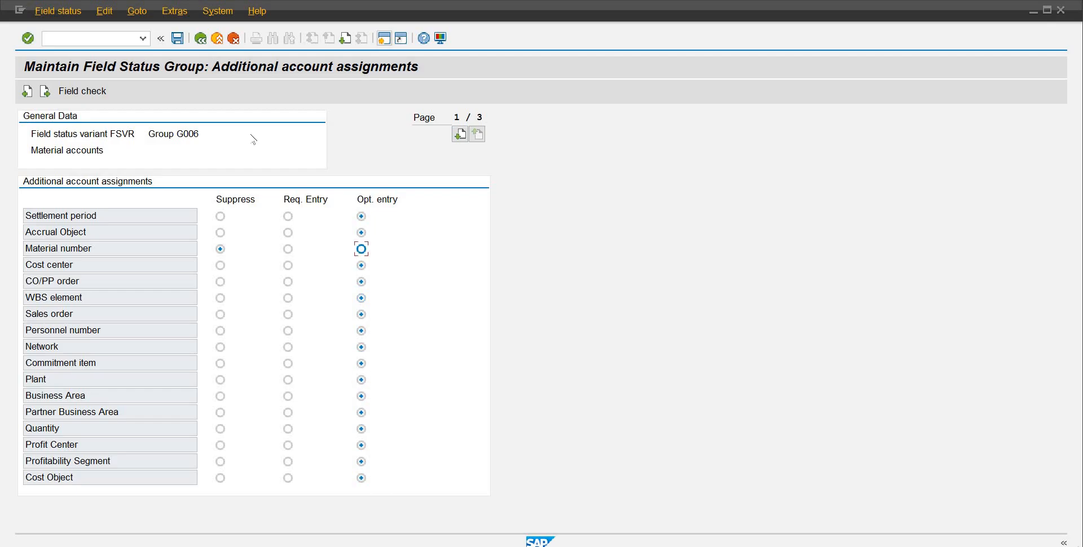
click(46, 93)
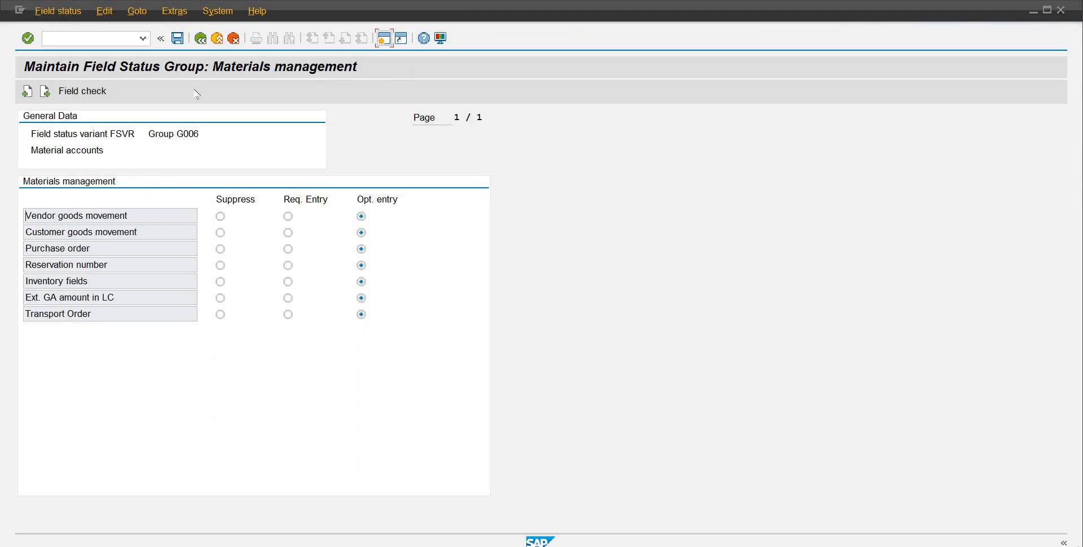
Step: Save the field status group changes of variant FSVR and return to the IMG structure
click(201, 42)
click(199, 41)
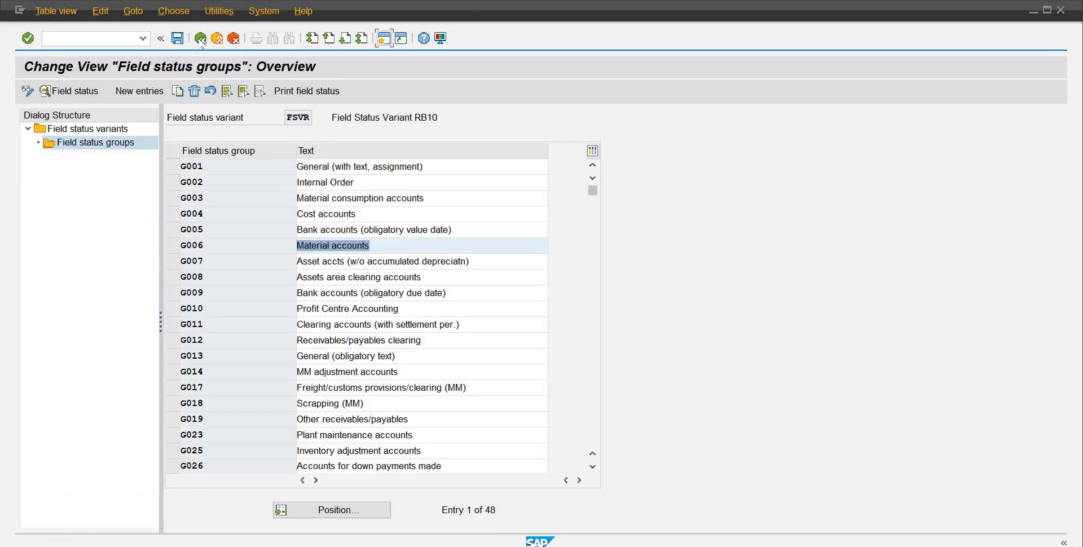
click(179, 39)
click(202, 40)
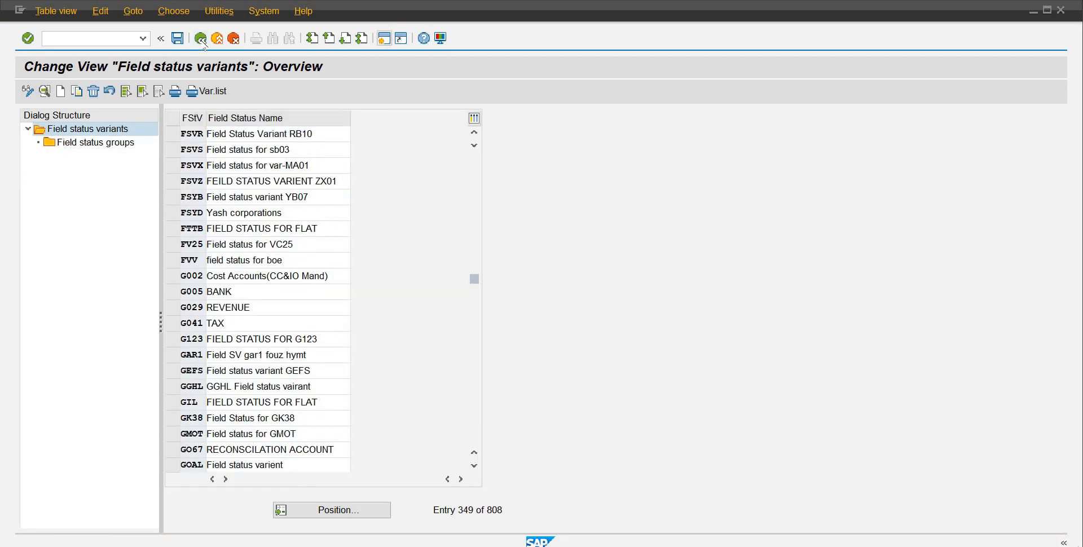
click(202, 41)
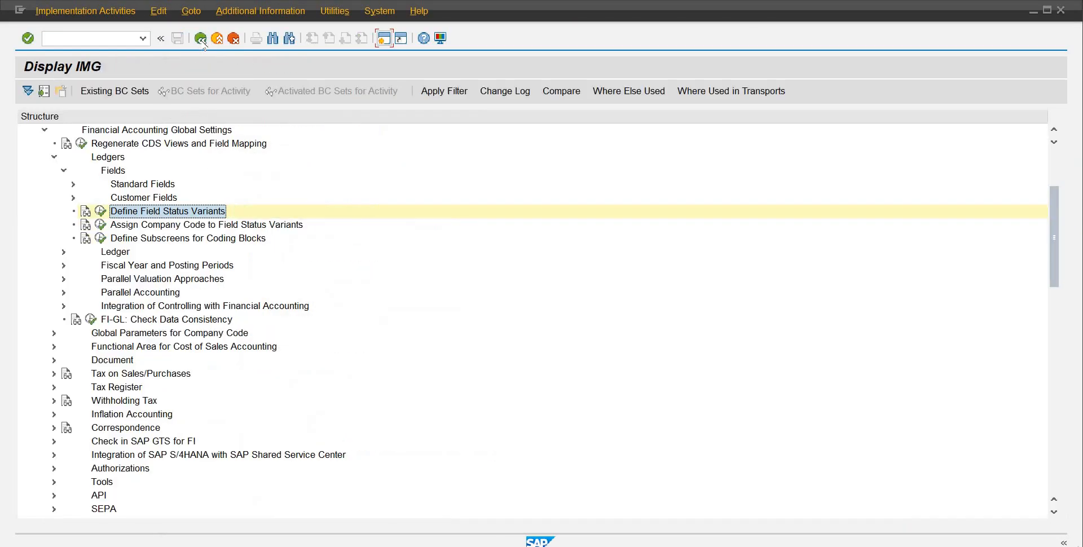
Step: Open Assign Company Code to Field Status Variants and position the list on company code RB10
click(102, 224)
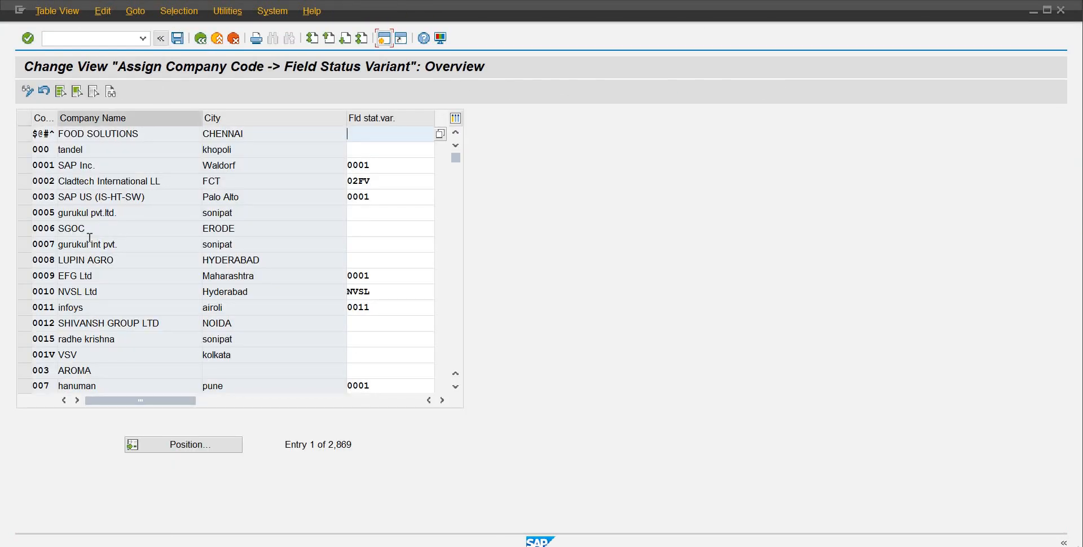
click(188, 446)
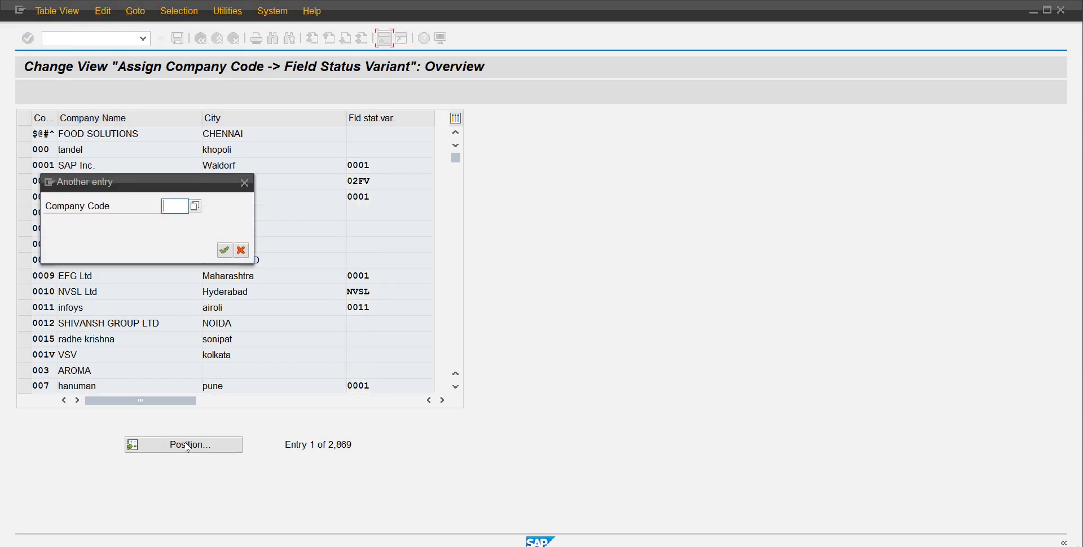
text(RB)
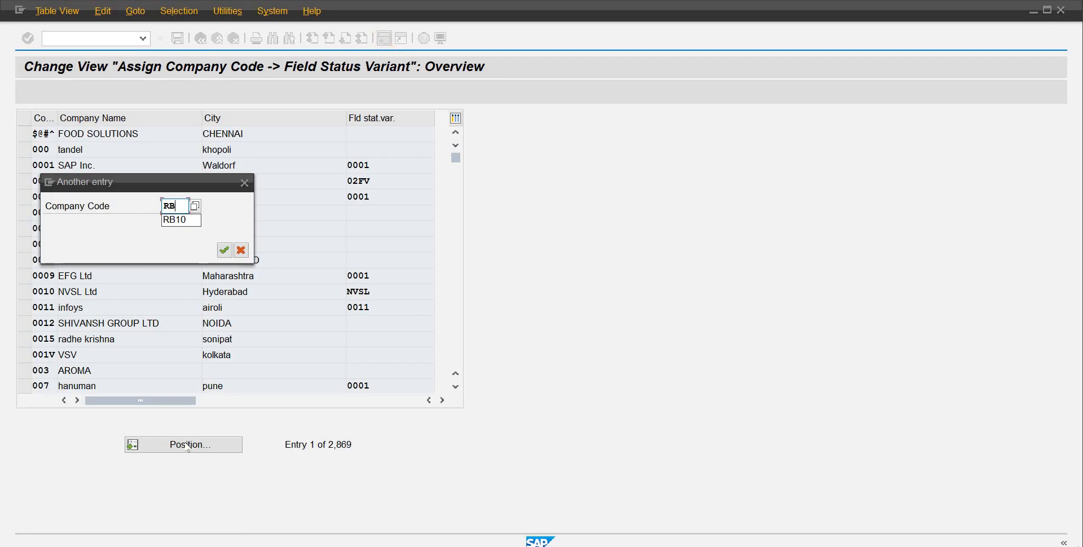
text(10)
key(Return)
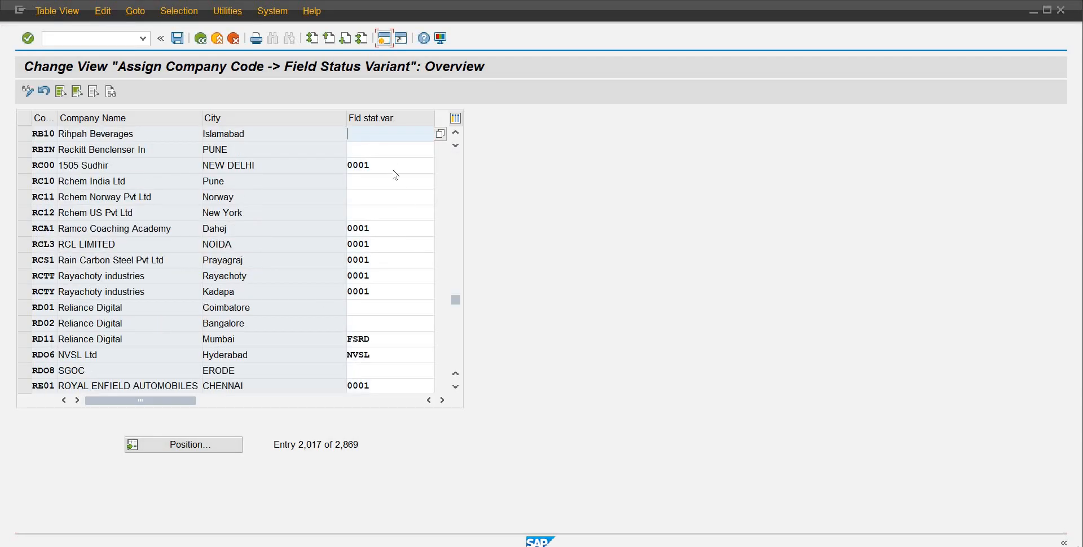
Step: Assign field status variant FSVR to company code RB10 and save it to the proposed customizing request
text(FSVR)
key(Return)
click(179, 41)
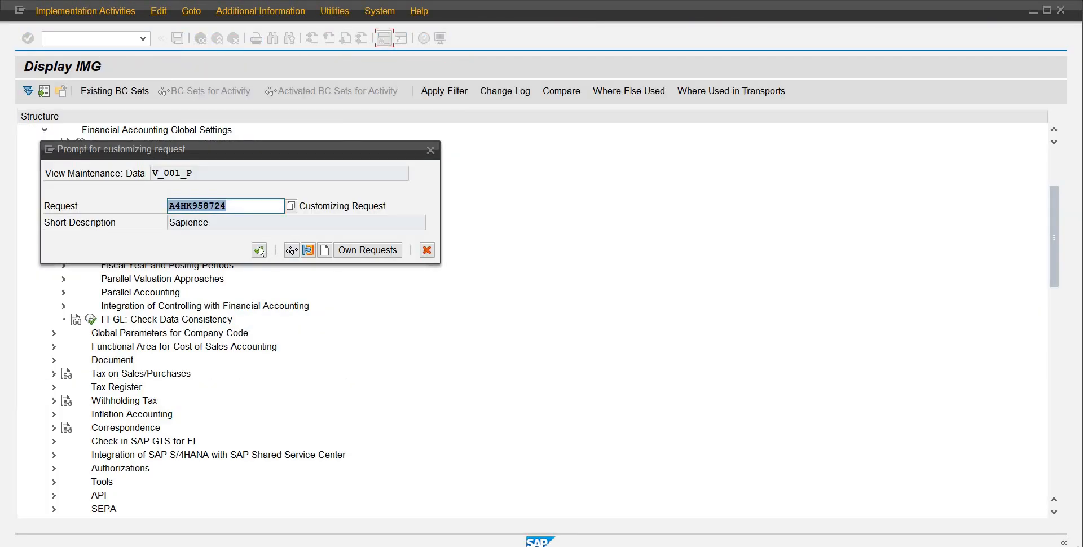
click(259, 249)
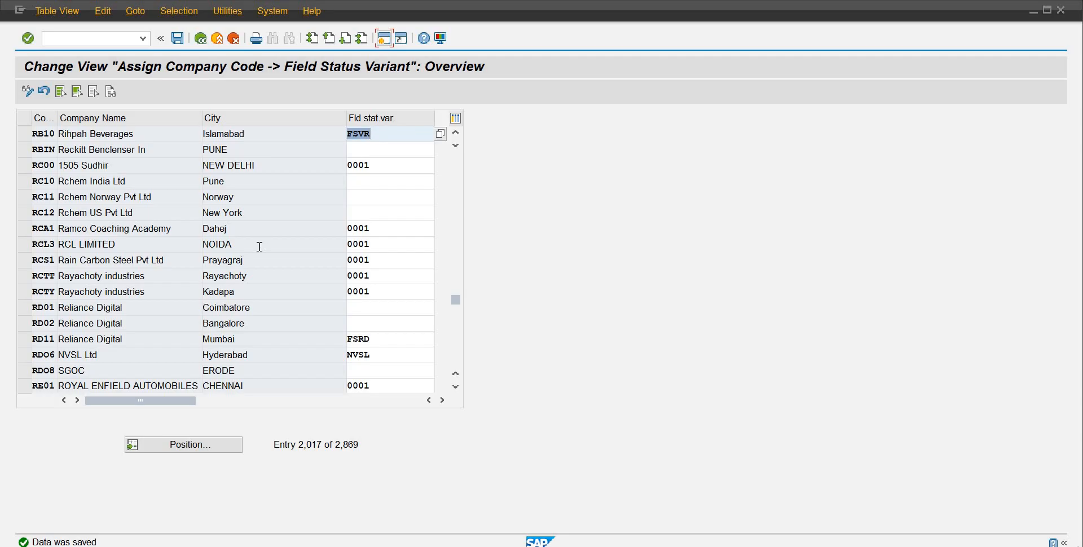
click(200, 39)
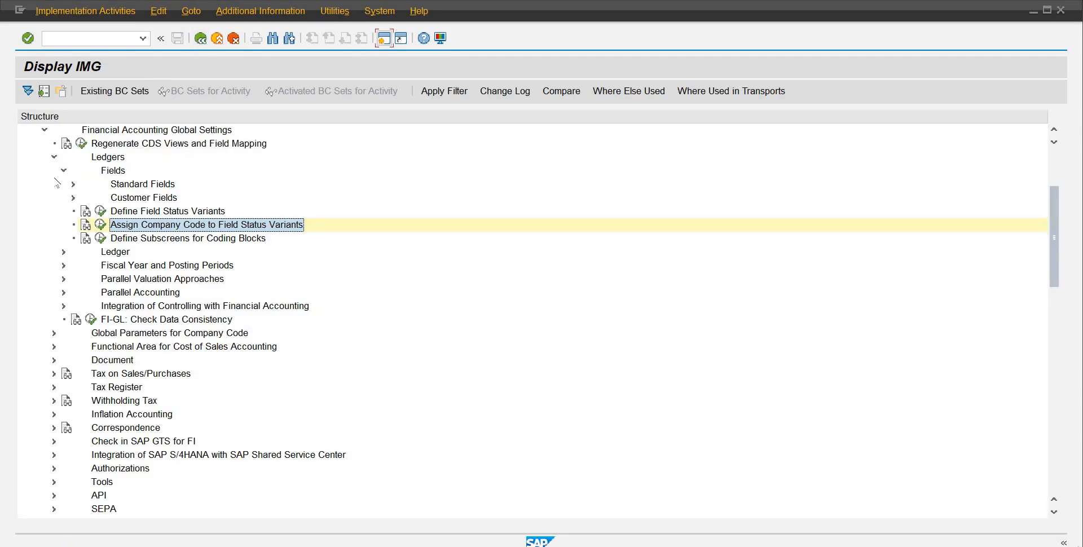
click(55, 157)
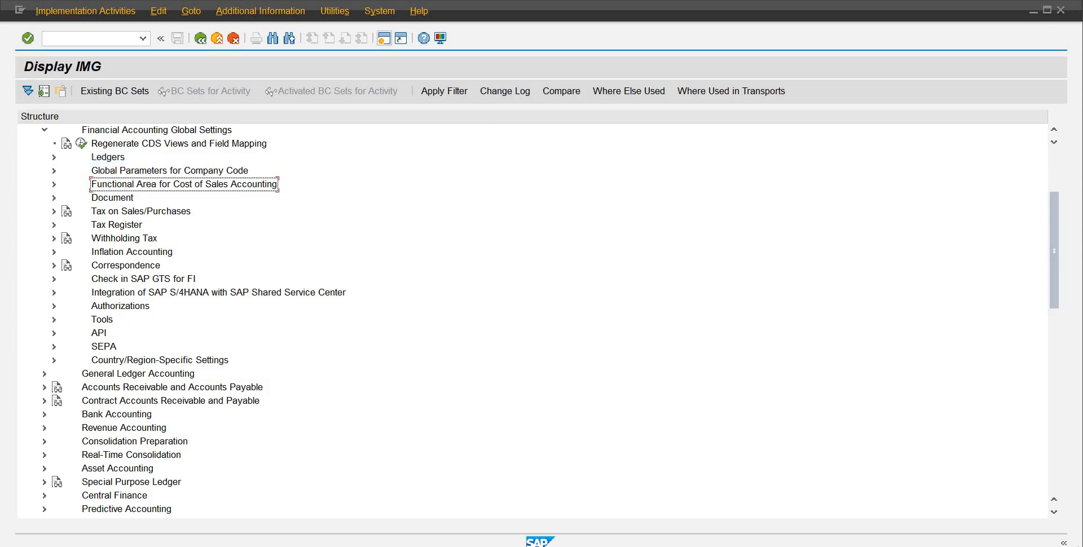
Step: Switch to the Word topic list, select the Tolerance line, and return to the SAP Display IMG window
key(alt+Tab)
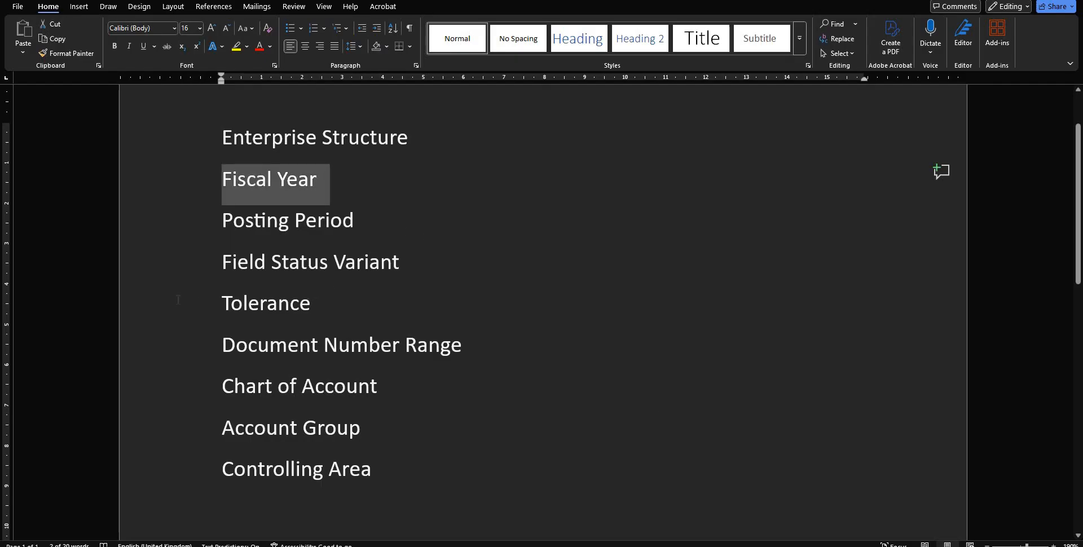
click(176, 299)
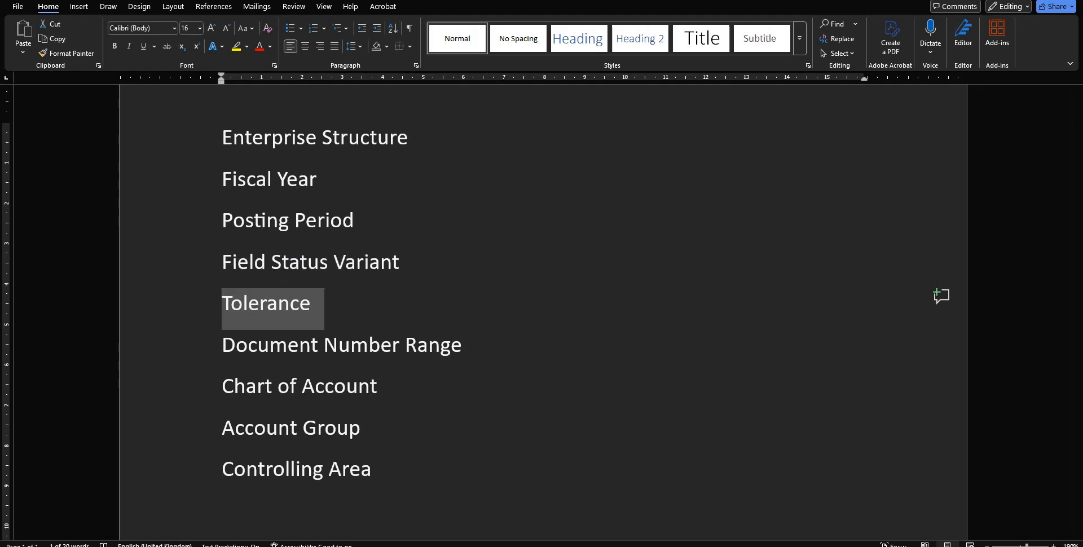
mouse_move(581, 546)
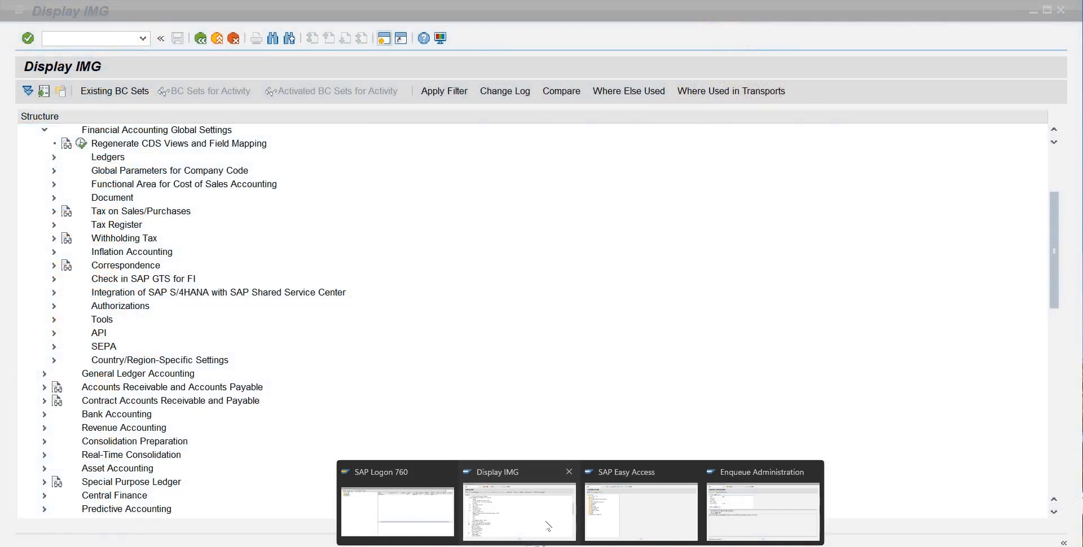
click(519, 511)
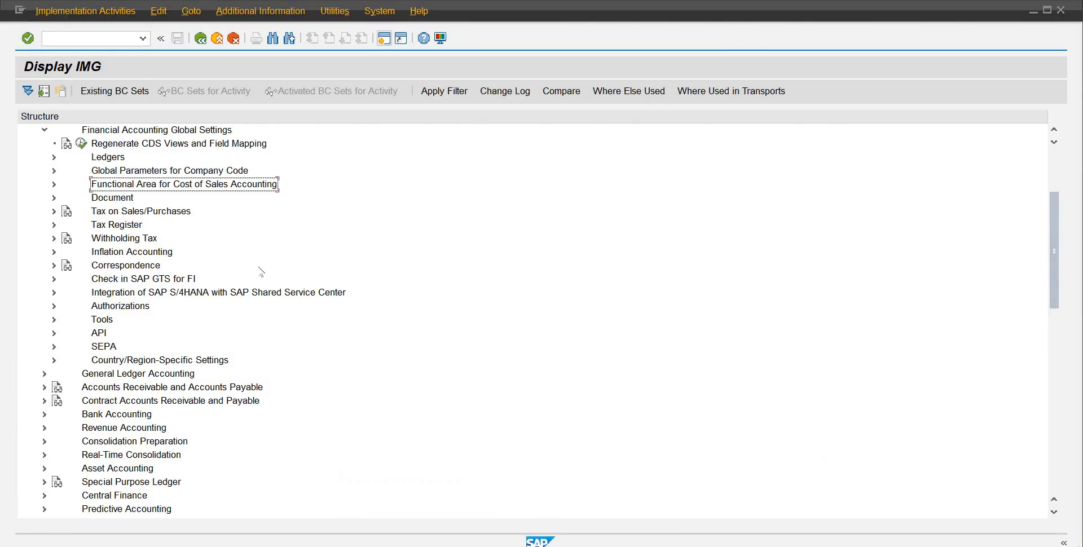
Step: Open Define Tolerance Groups for Employees under the Document settings in Financial Accounting Global Settings
click(113, 199)
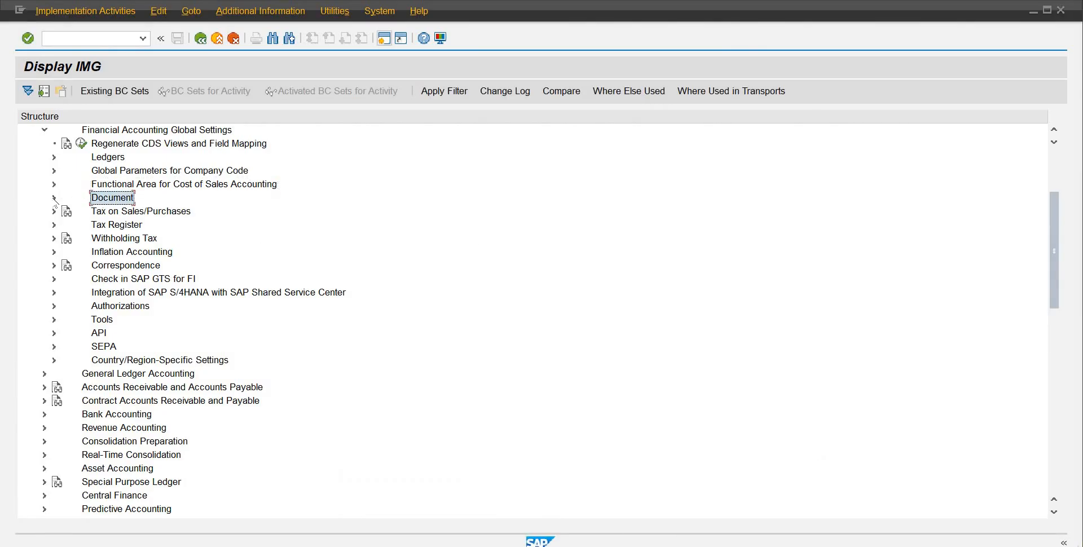
click(55, 198)
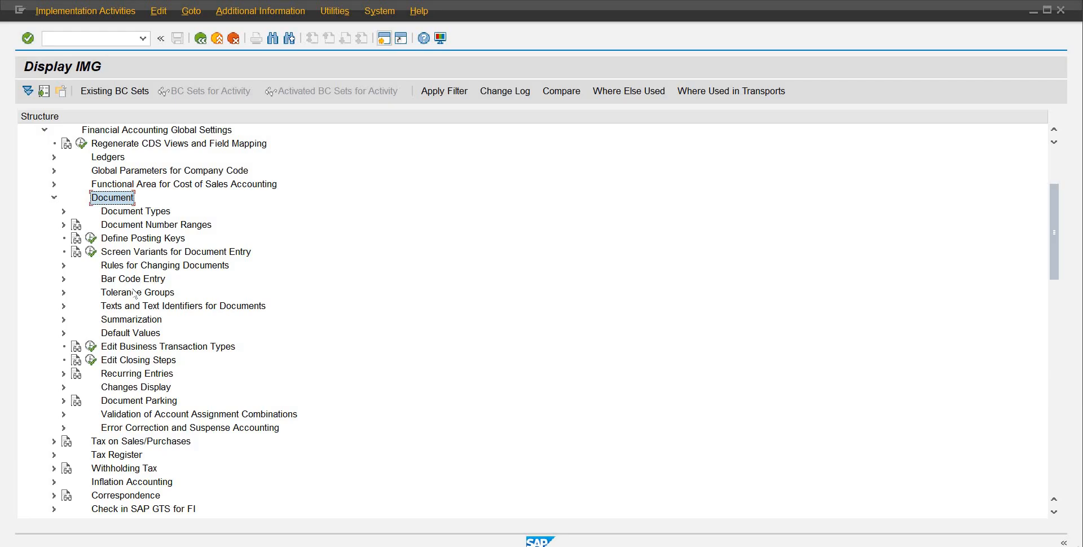
click(134, 293)
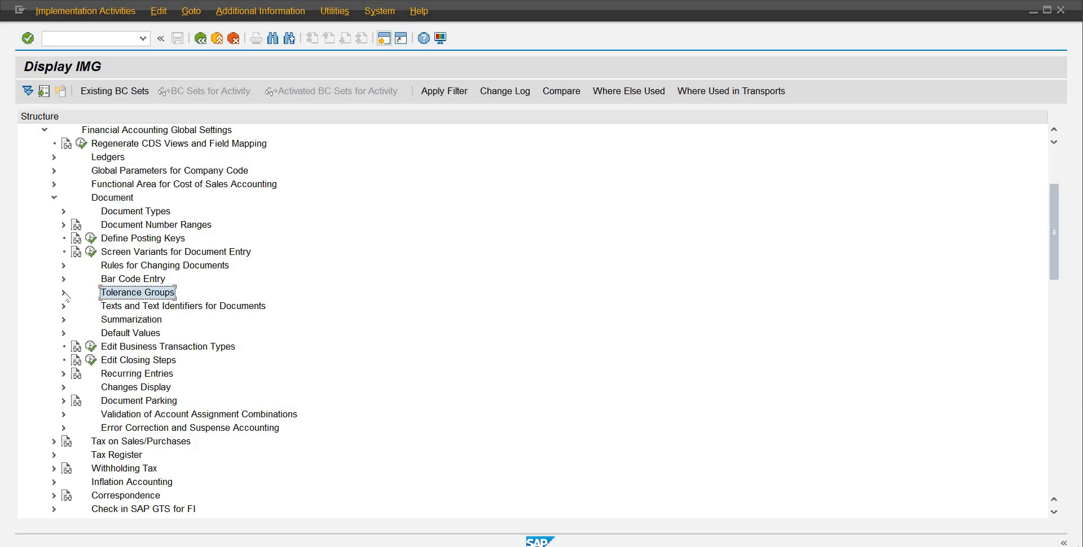
click(64, 293)
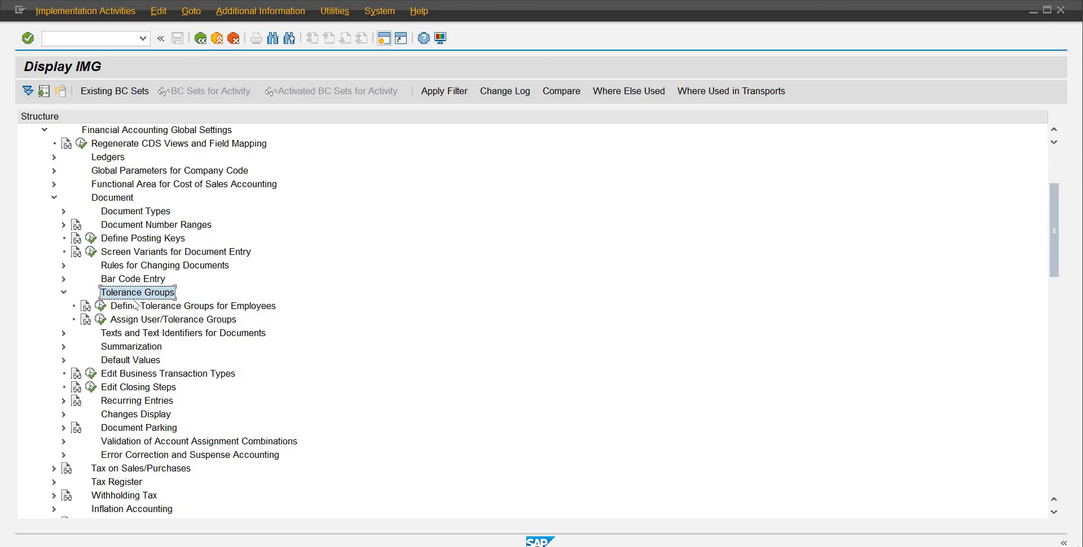
click(227, 308)
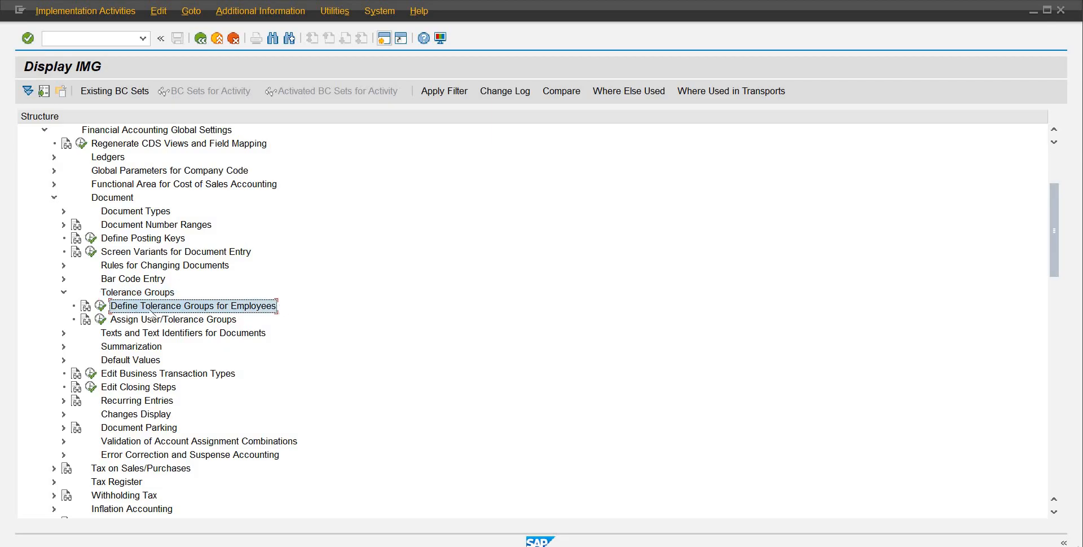
click(100, 306)
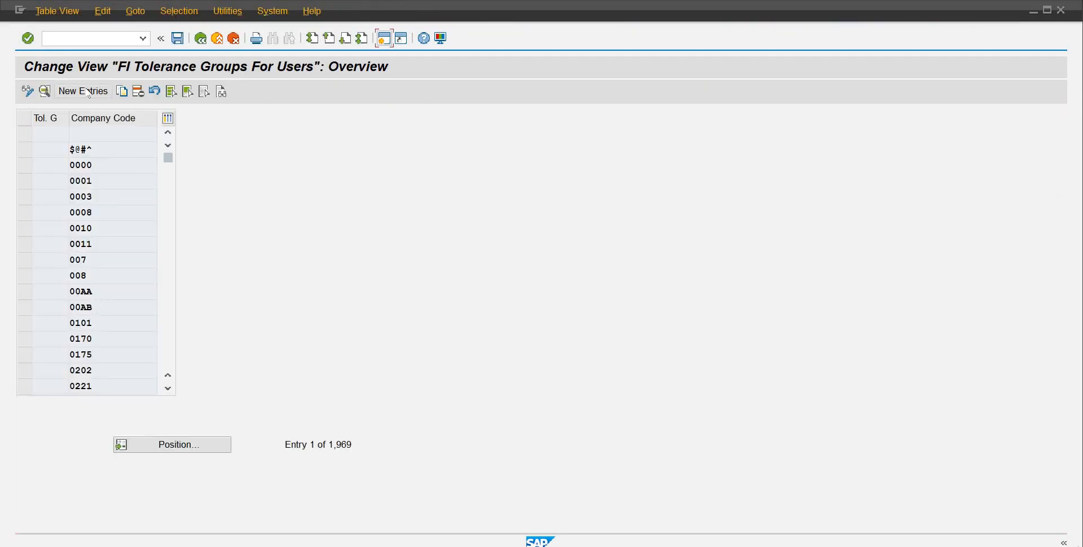
Step: Create a new tolerance group entry for company code RB10, leaving the group name blank
click(85, 91)
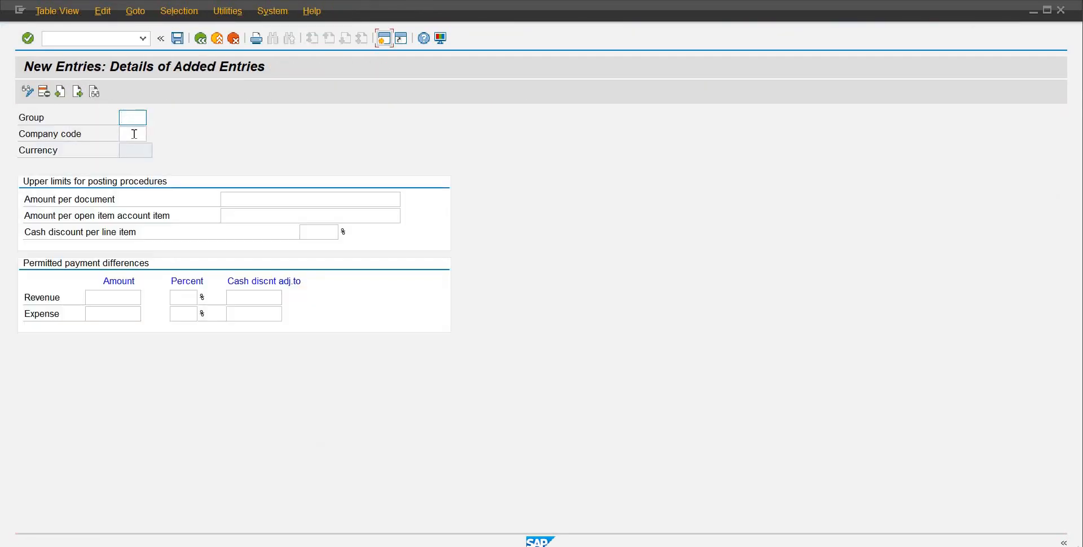
click(134, 133)
text(R)
key(BackSpace)
key(Caps_Lock)
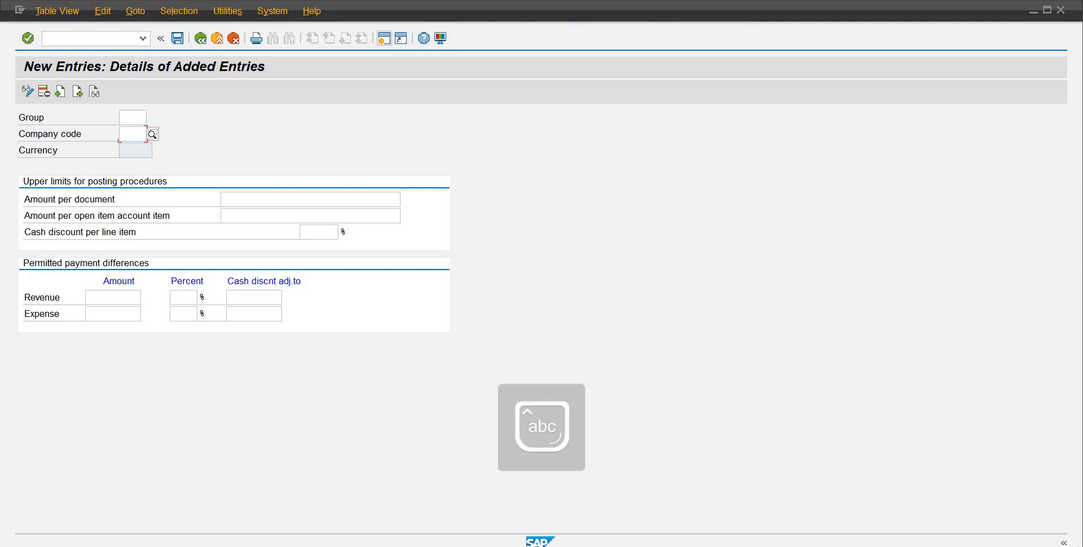
text(rb10)
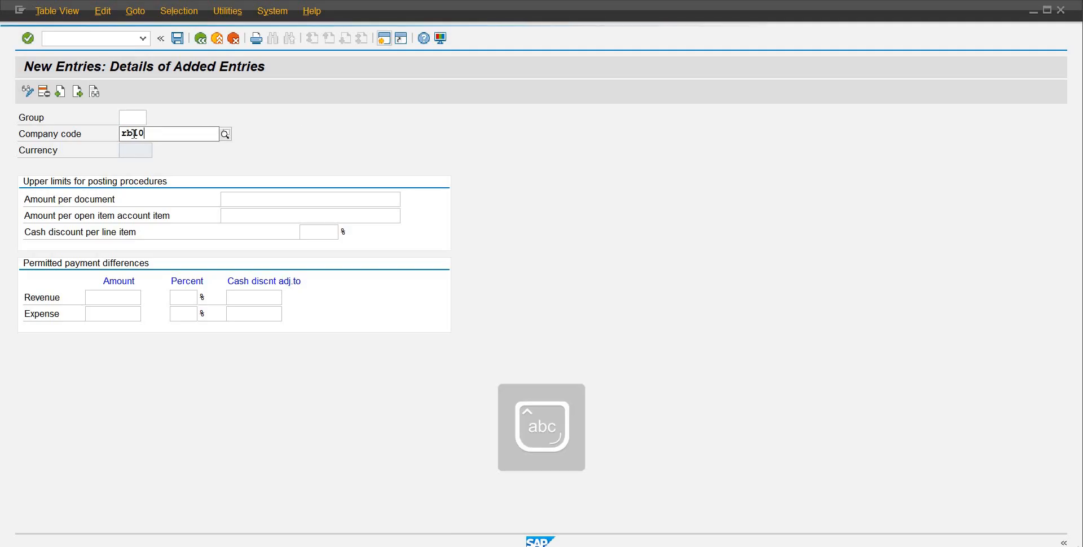
key(Down)
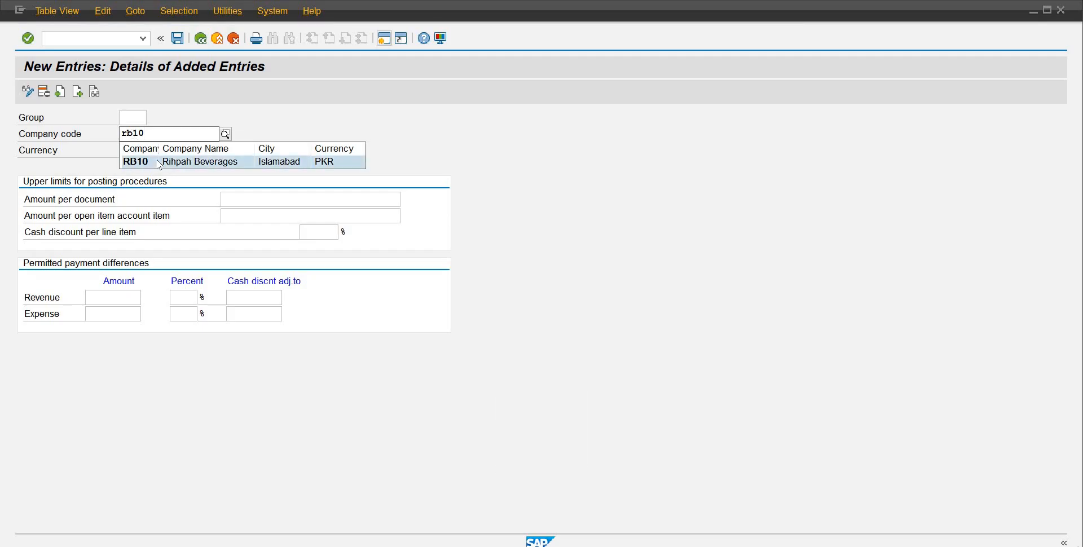
key(Return)
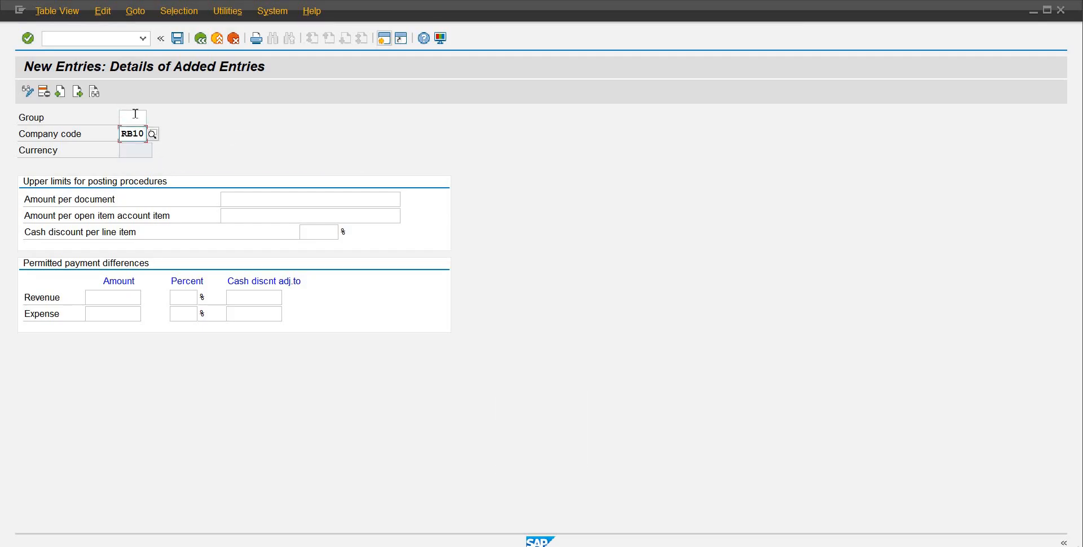
Step: Set the upper limit for the amount per document to 50,000,000,000
click(323, 200)
text(50,000,0)
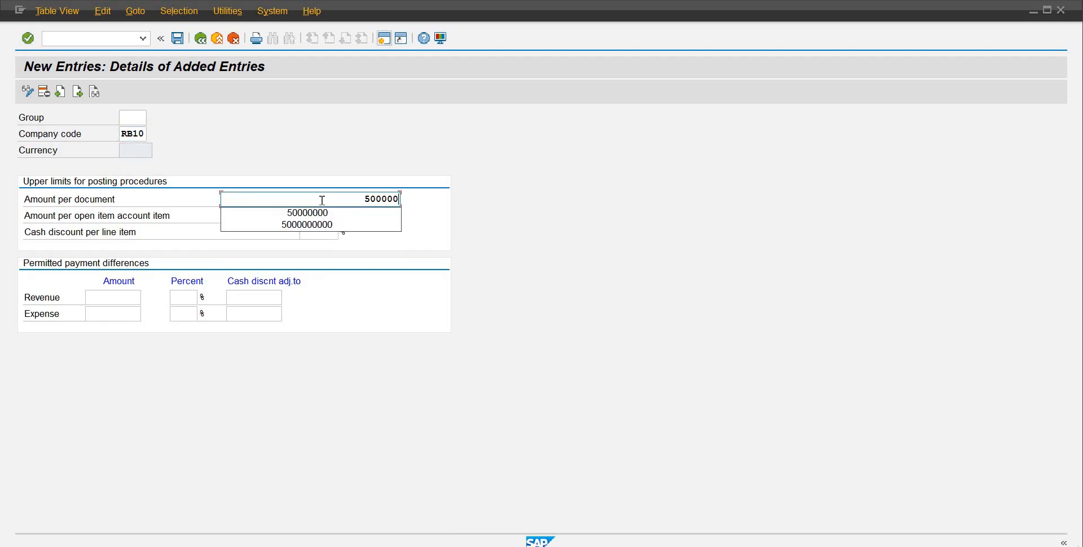
text(00)
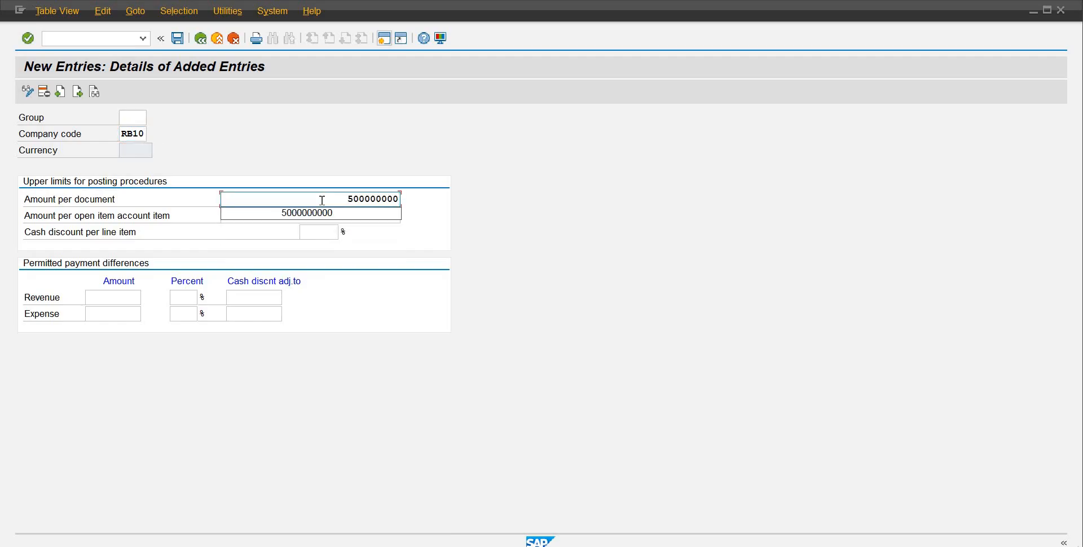
text(,000)
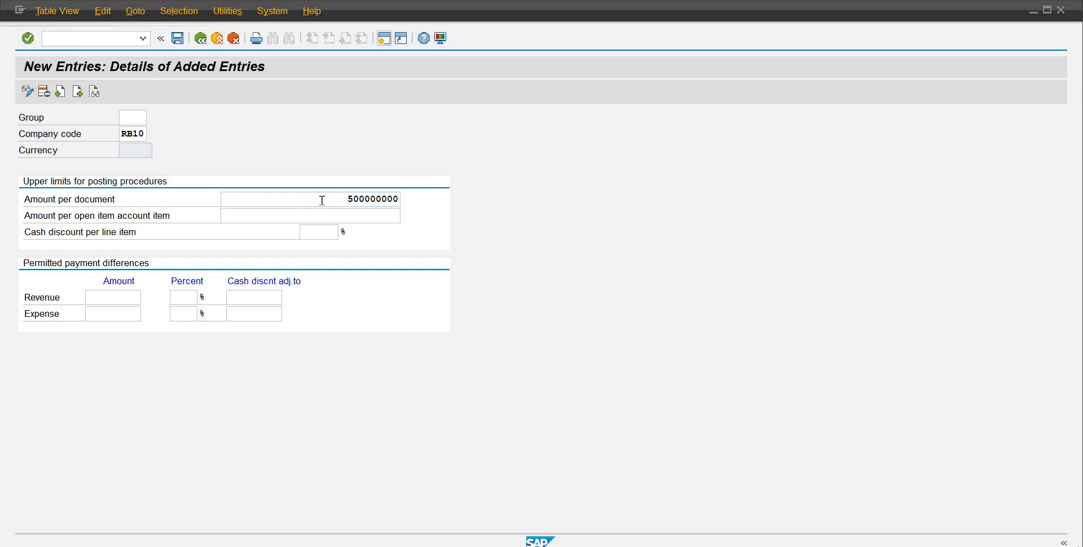
key(Return)
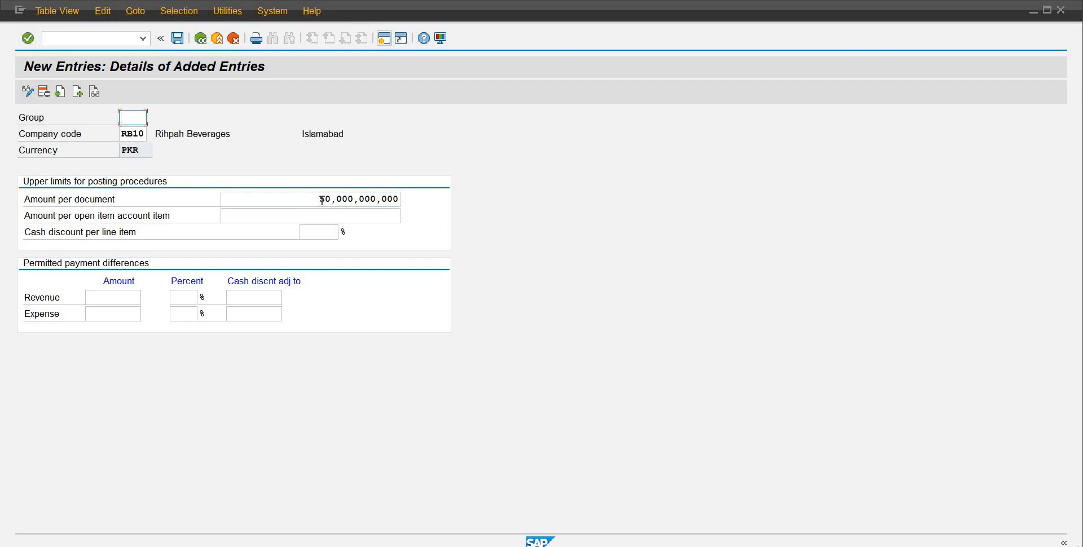
Step: Set the upper limit for the amount per open item account item to 450,000,000
click(384, 220)
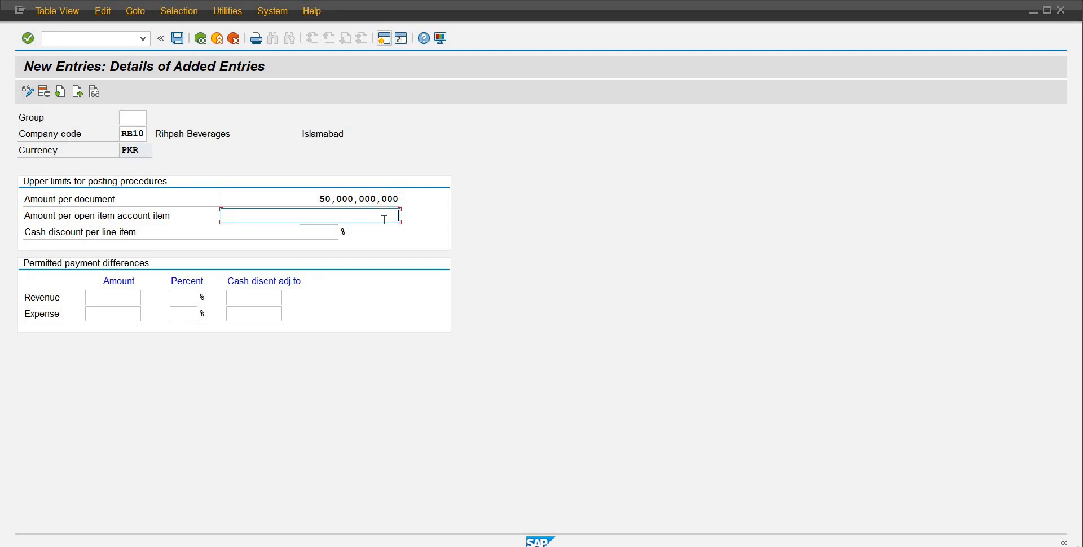
text(450000000)
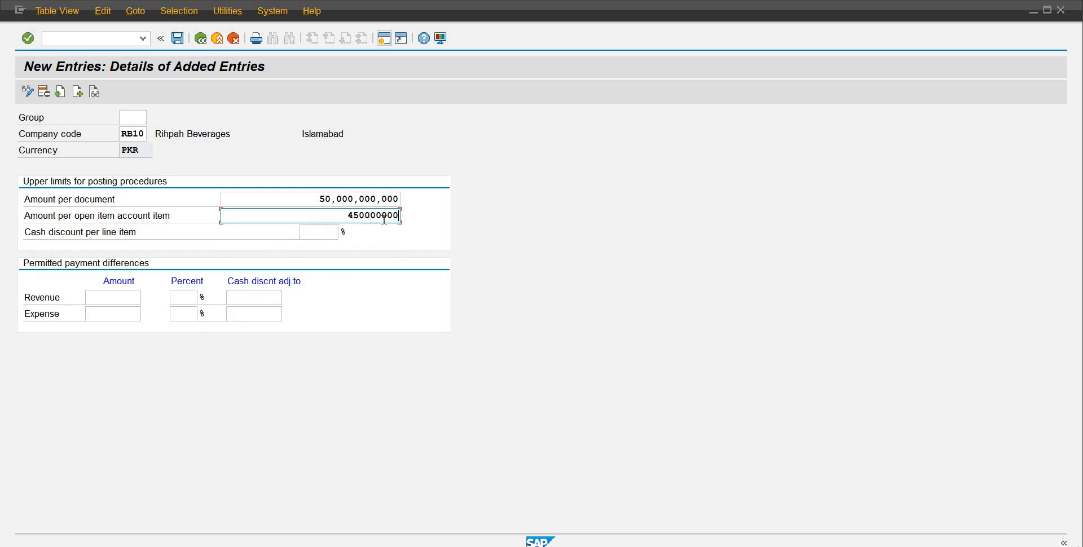
key(Return)
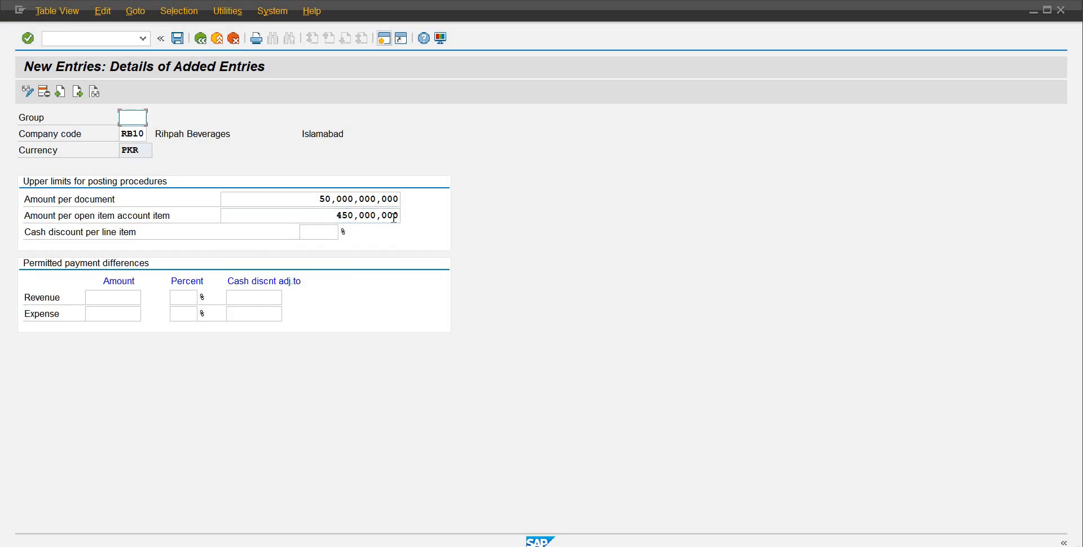
right_click(399, 216)
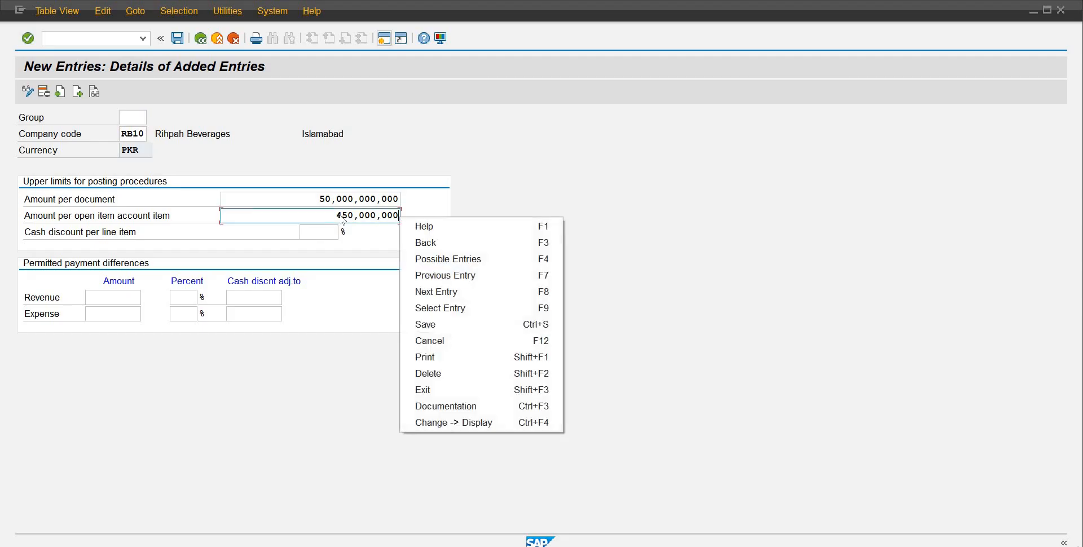
click(337, 215)
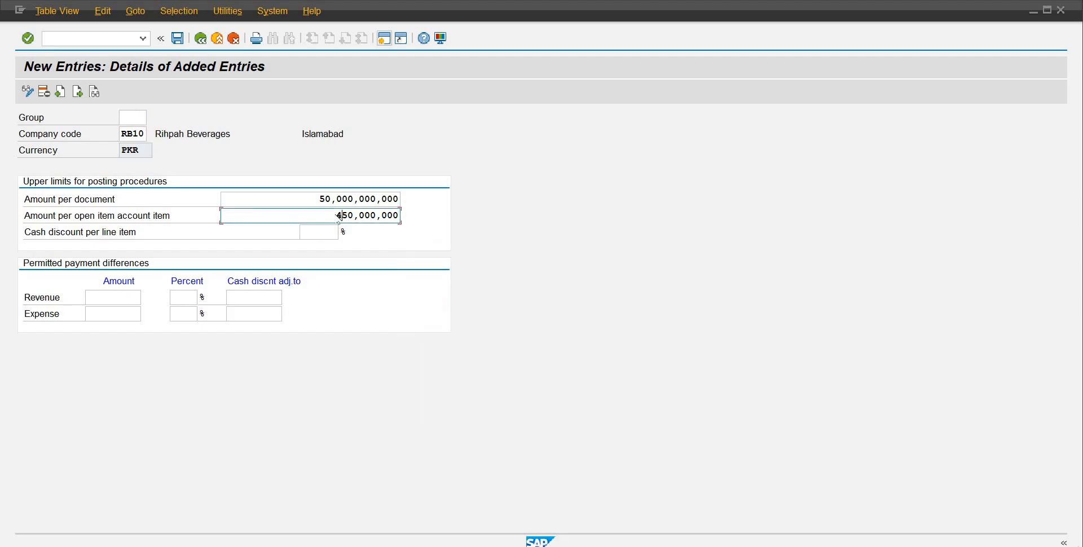
right_click(337, 216)
click(328, 217)
Step: Save the RB10 tolerance group with the proposed customizing request and return to the Display IMG tree
click(178, 41)
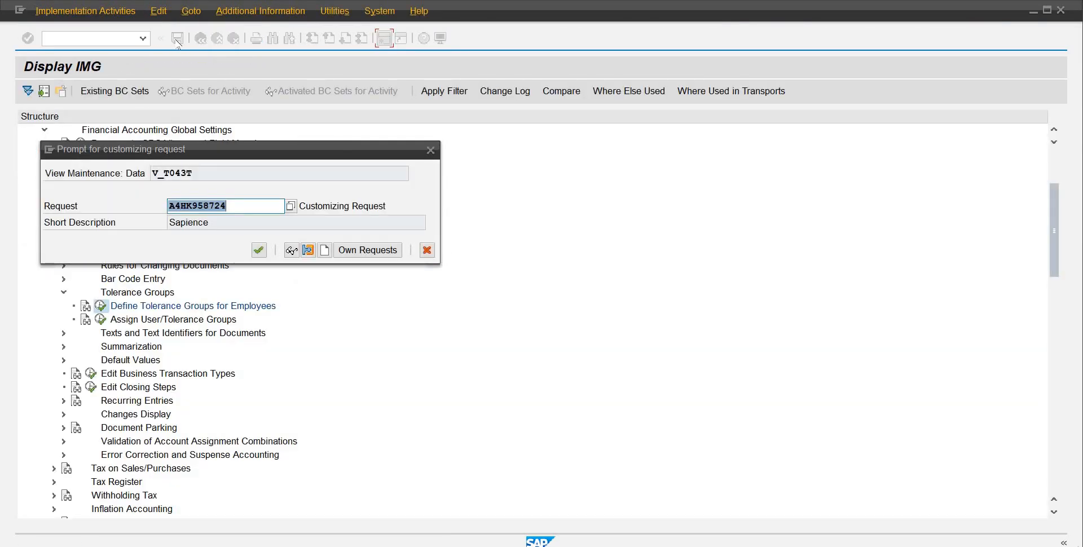
key(Return)
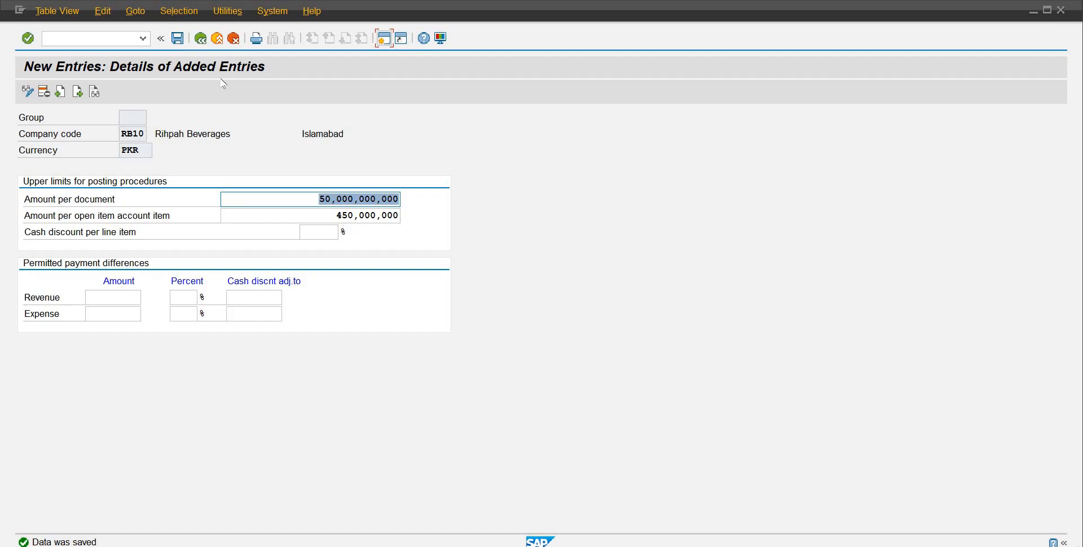
click(201, 39)
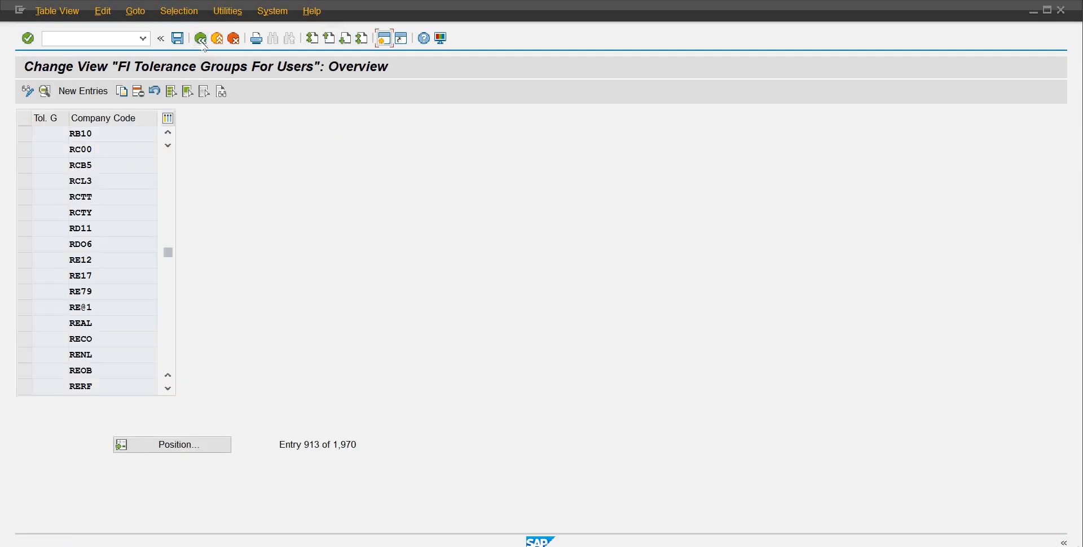
click(204, 44)
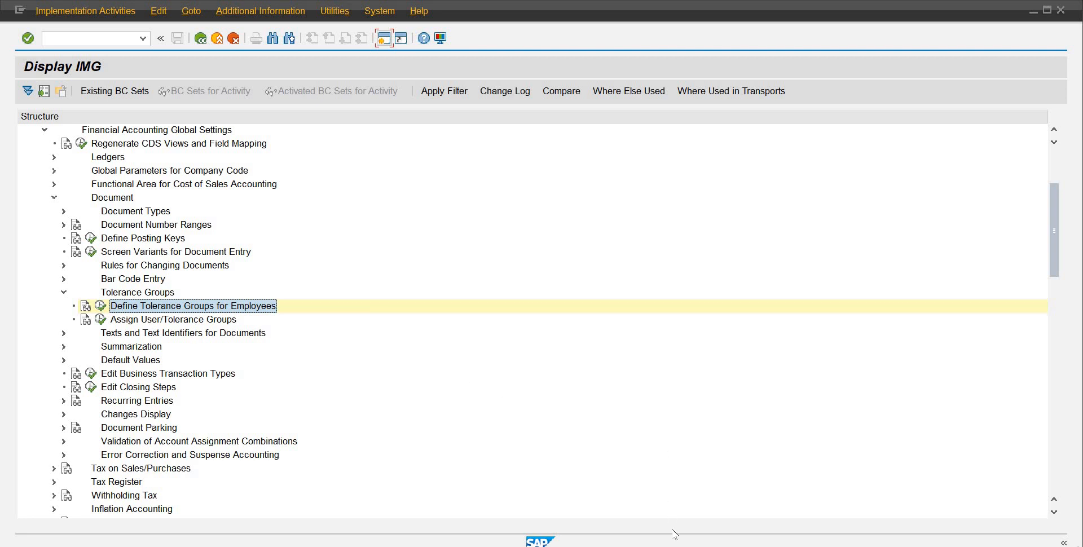
Step: Switch to the Word topic list and colour the lines from Enterprise Structure through Tolerance red
click(463, 546)
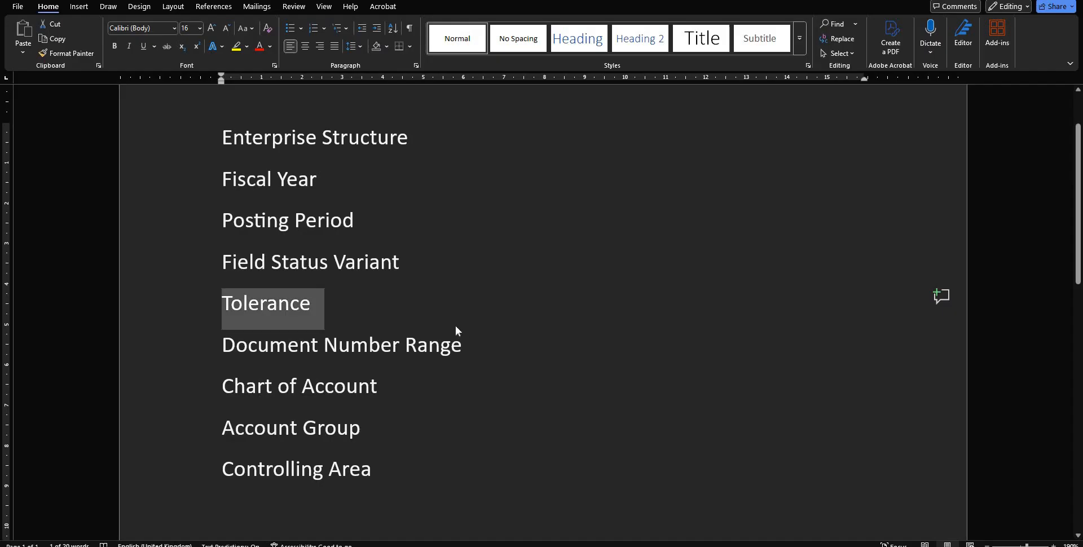
drag(455, 326, 223, 147)
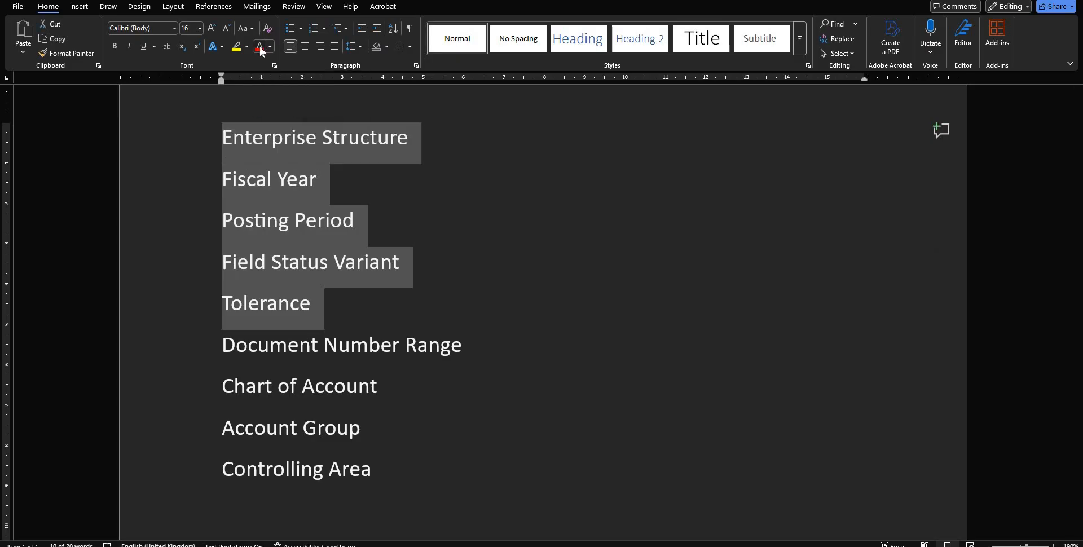
click(260, 47)
click(494, 231)
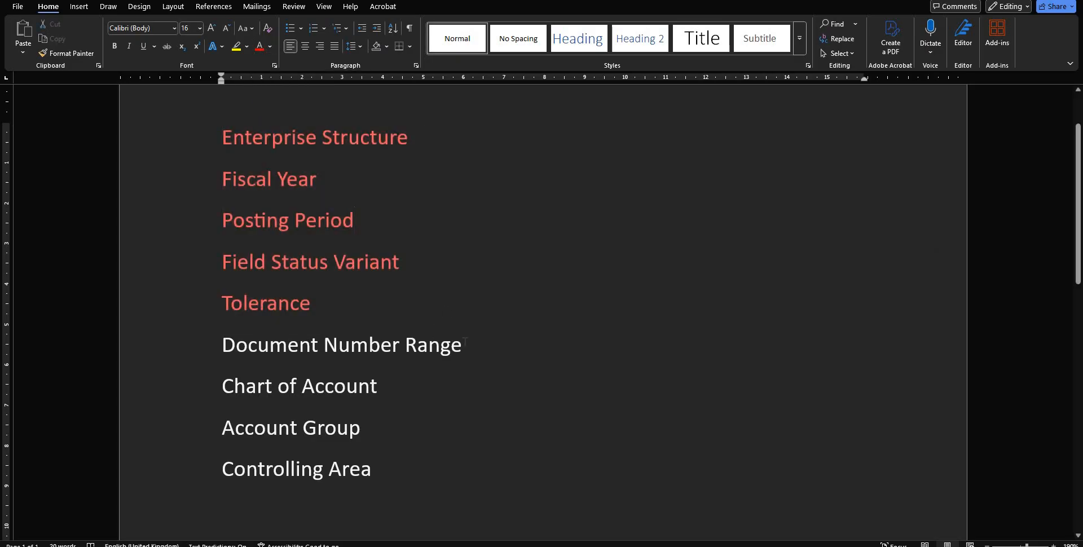
Step: Select the Document Number Range line in the topic list and switch back to the SAP Display IMG window
drag(464, 345, 256, 353)
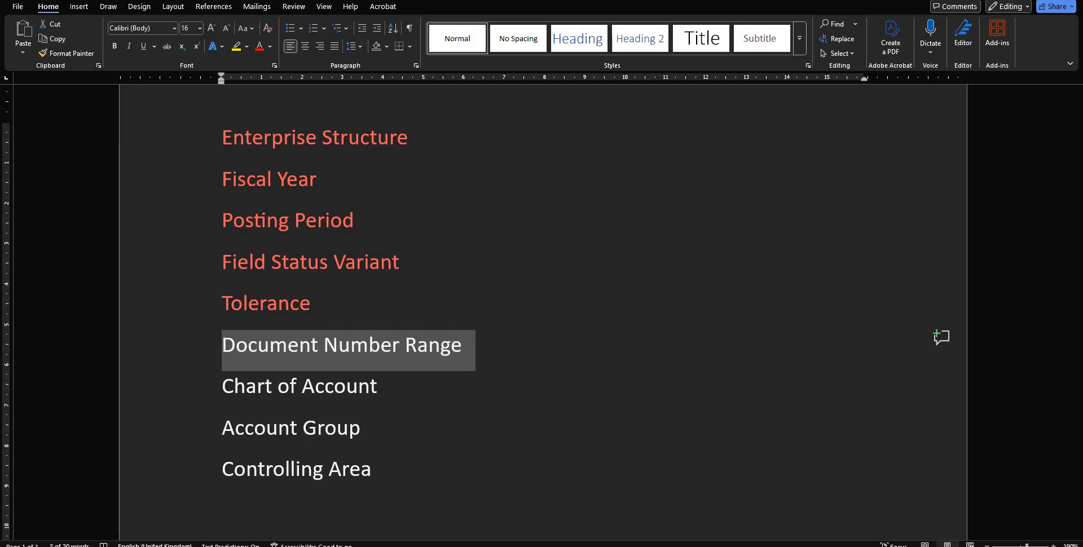
key(alt+Tab)
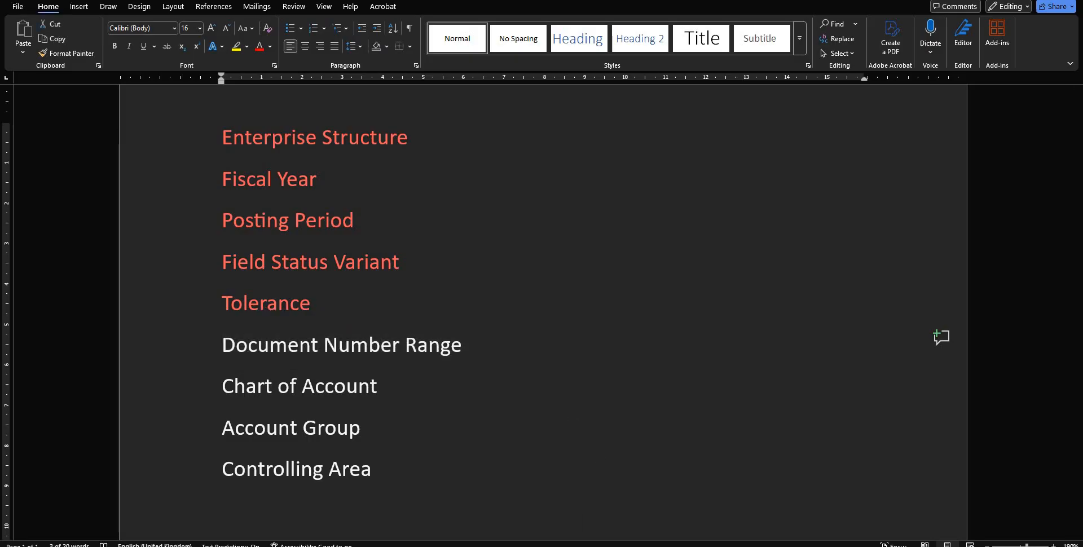
mouse_move(581, 546)
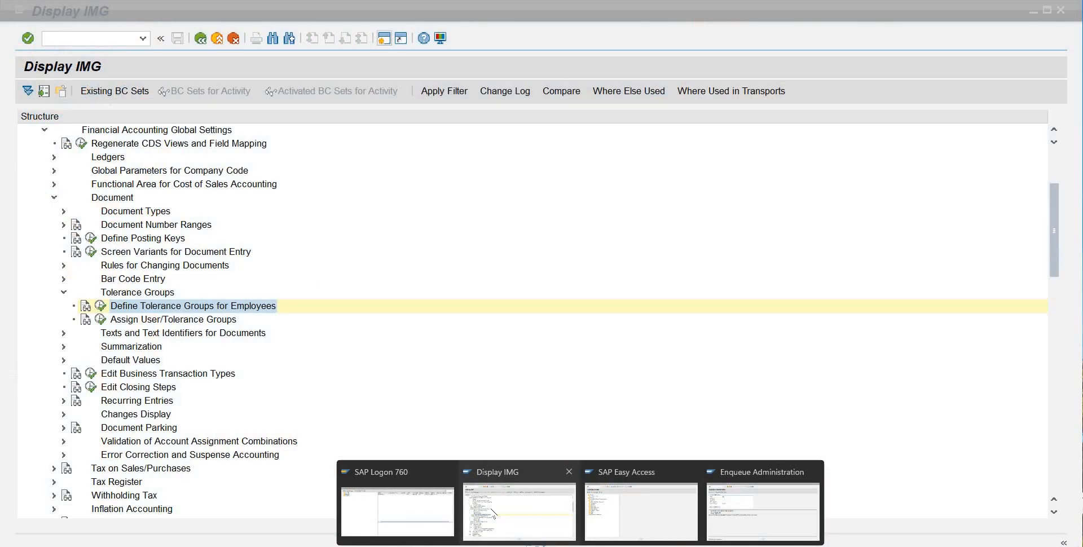
click(492, 509)
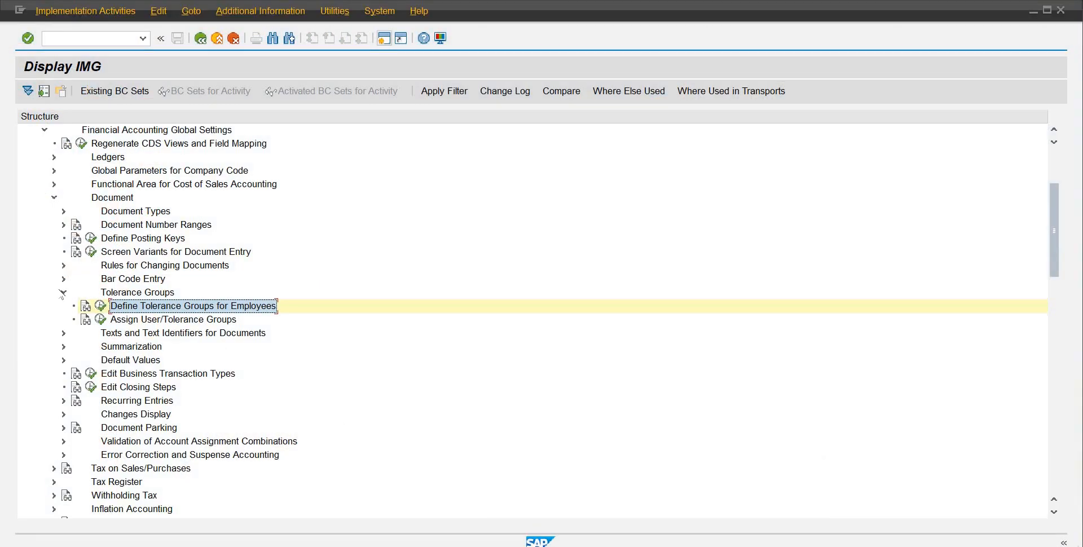
Step: Collapse Tolerance Groups, expand Document Number Ranges and Document Types under Document, and open Define Document Types
click(63, 293)
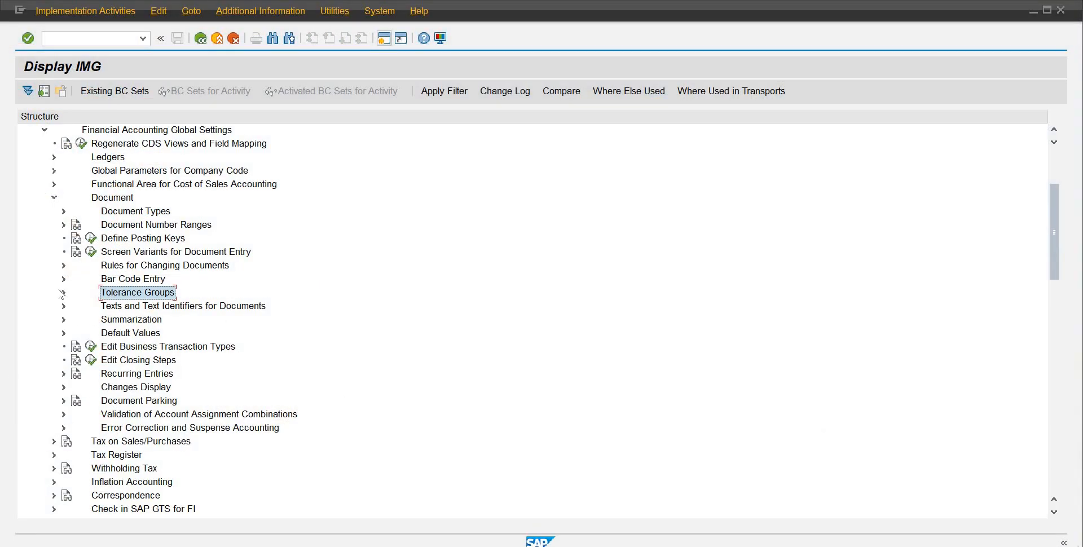
click(151, 131)
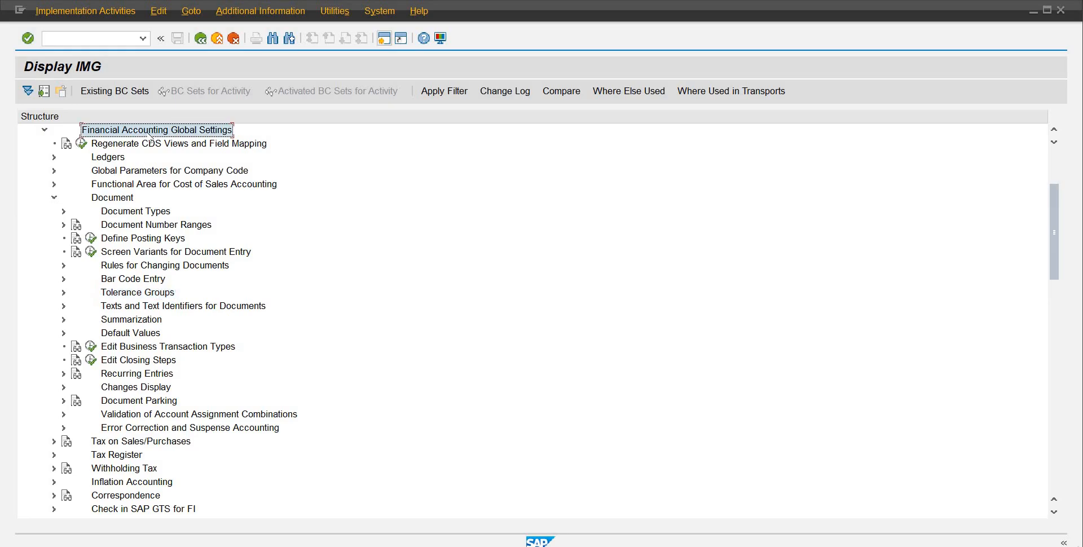
click(113, 201)
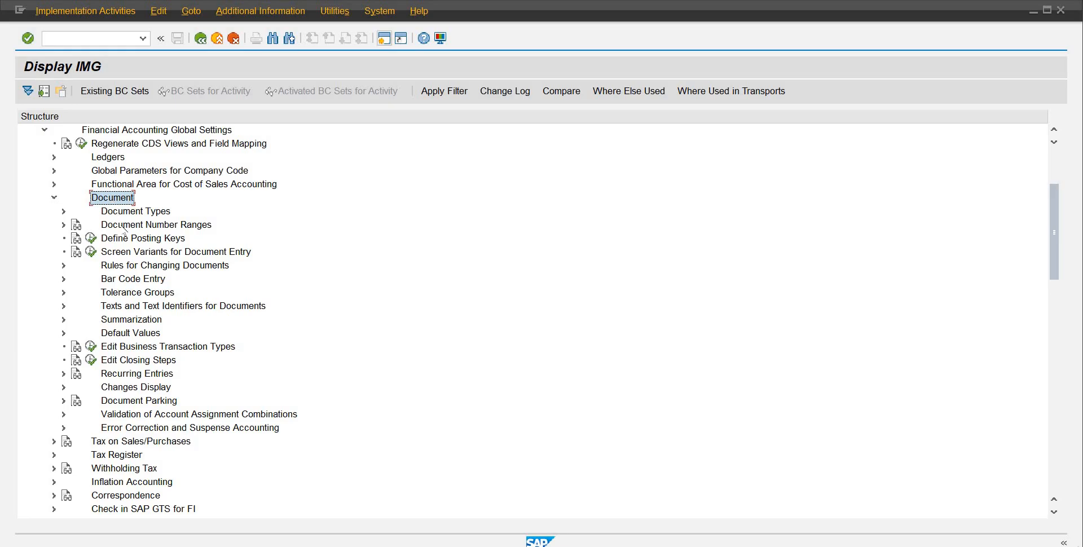
click(125, 226)
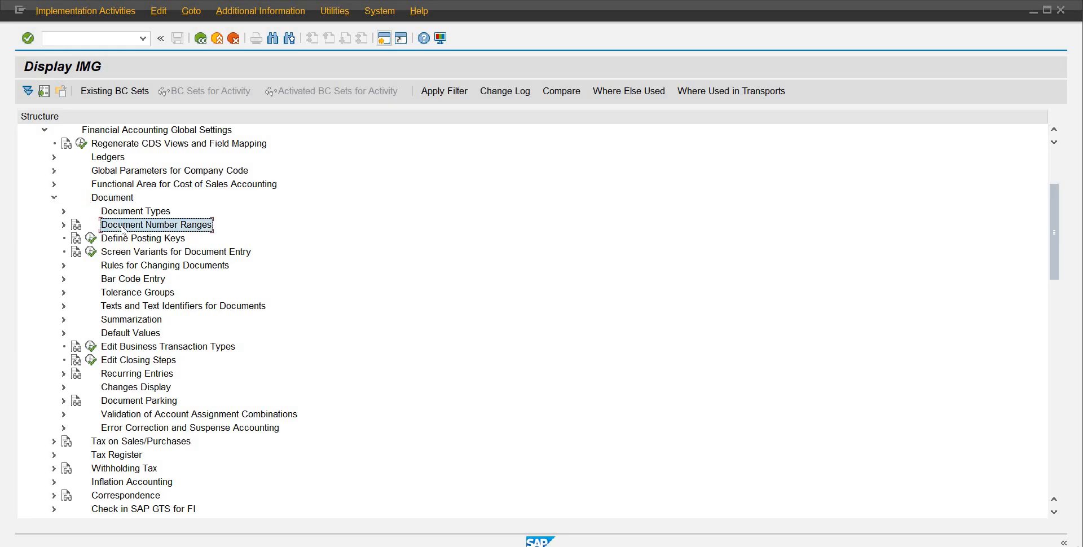
click(64, 225)
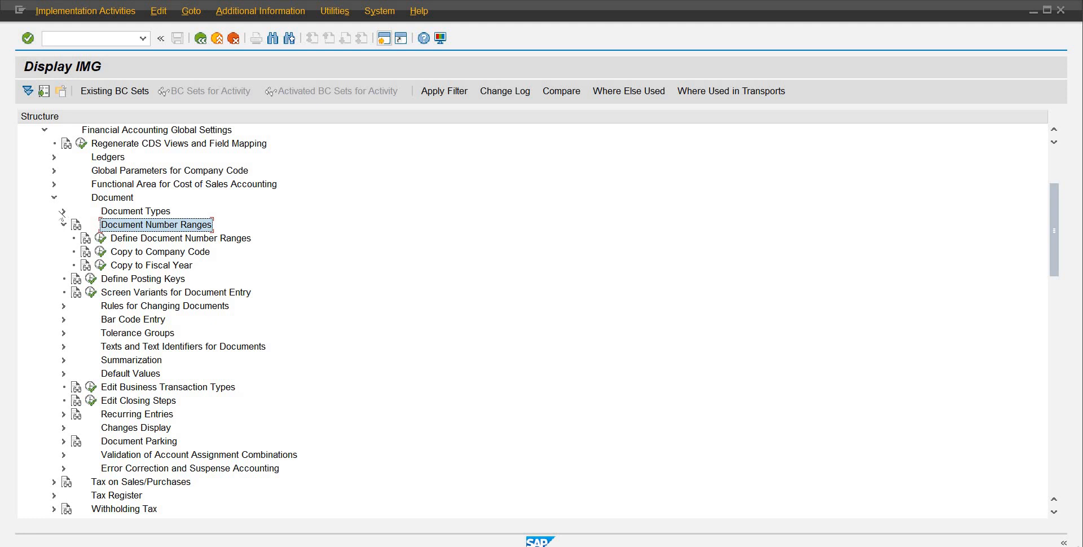
click(63, 212)
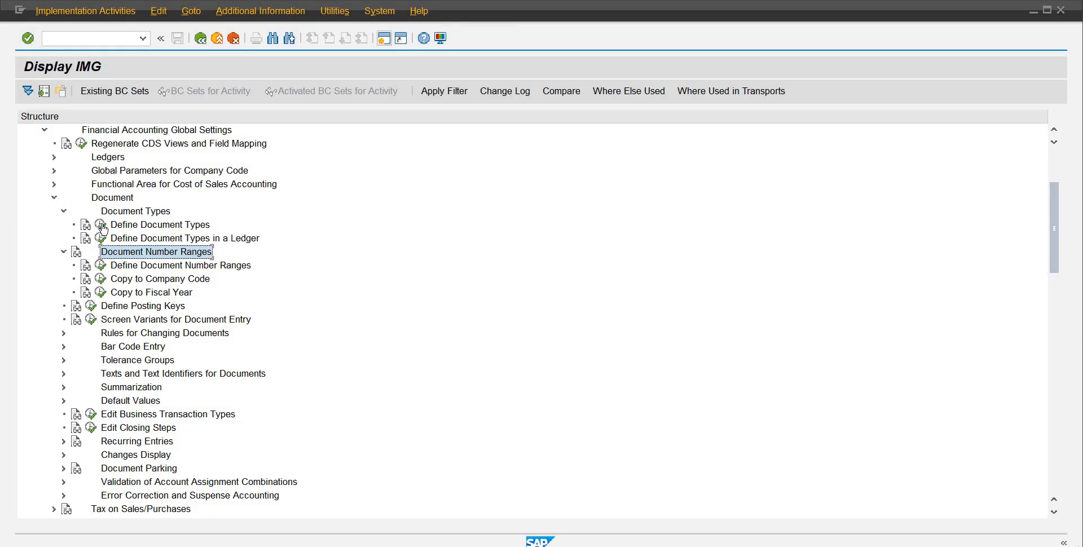
click(101, 225)
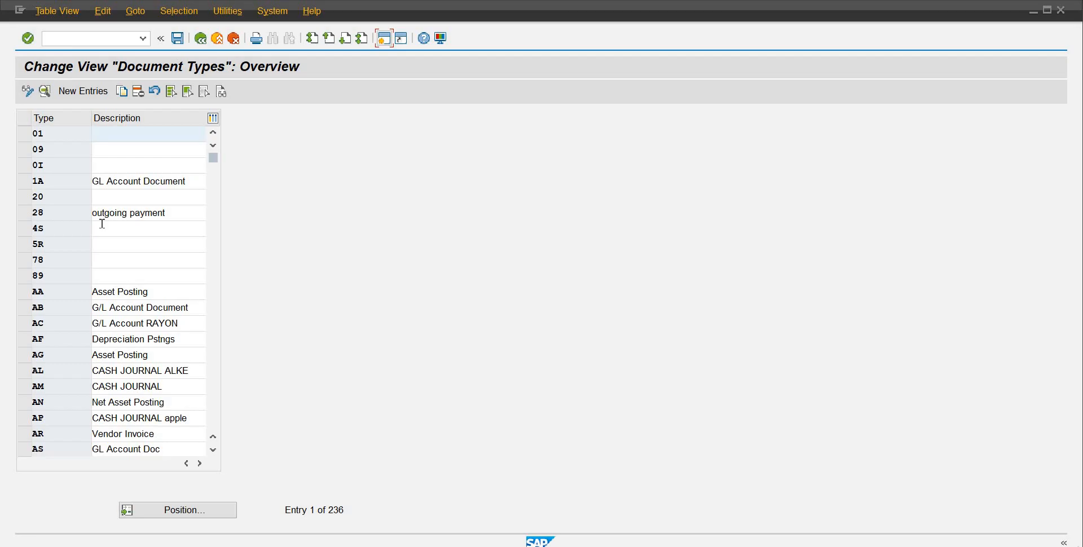
Step: Examine the number range settings of document types 1A (GL Account Document) and AR (Vendor Invoice), returning to the overview
double_click(127, 181)
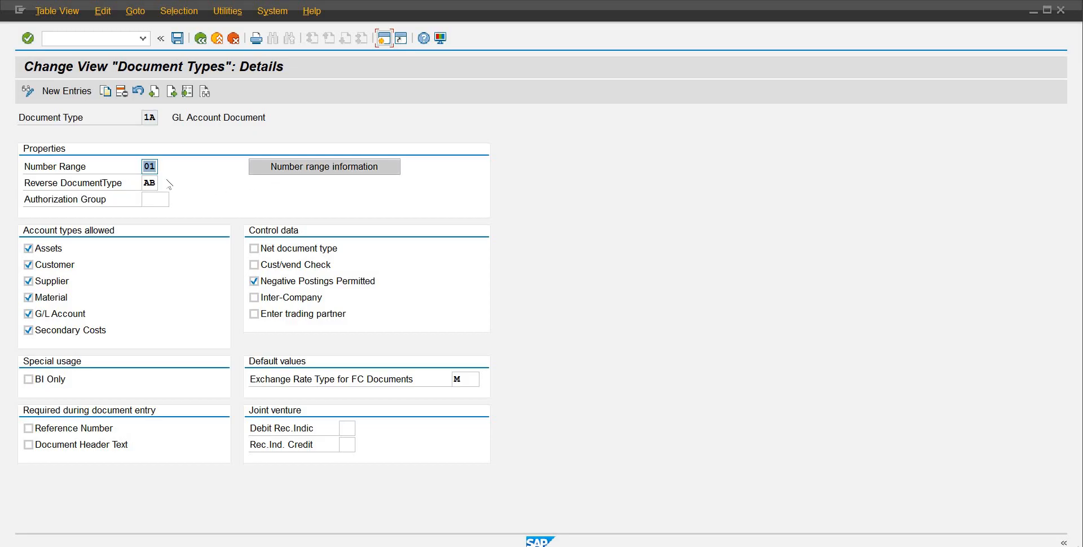
click(150, 166)
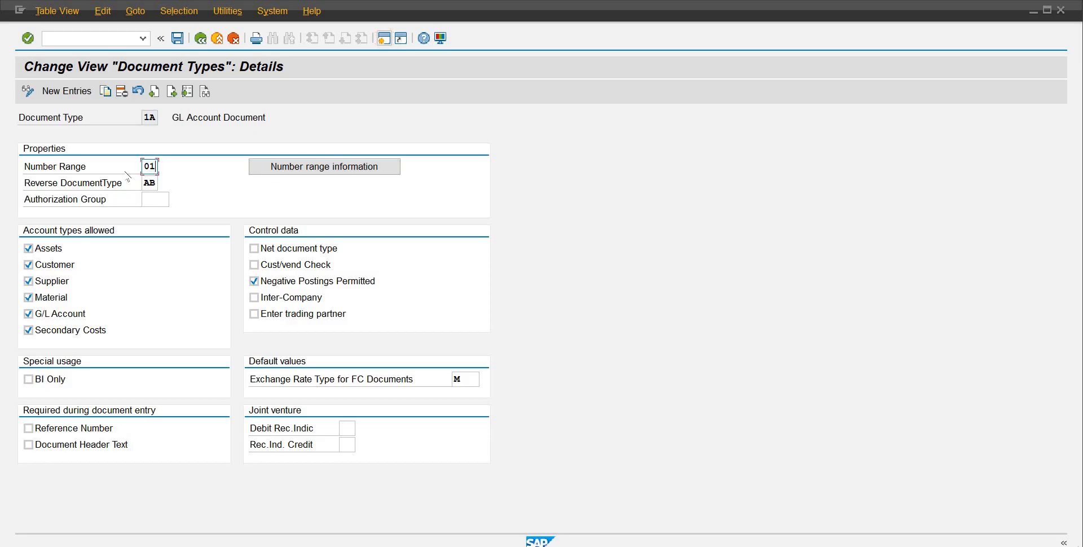
click(200, 38)
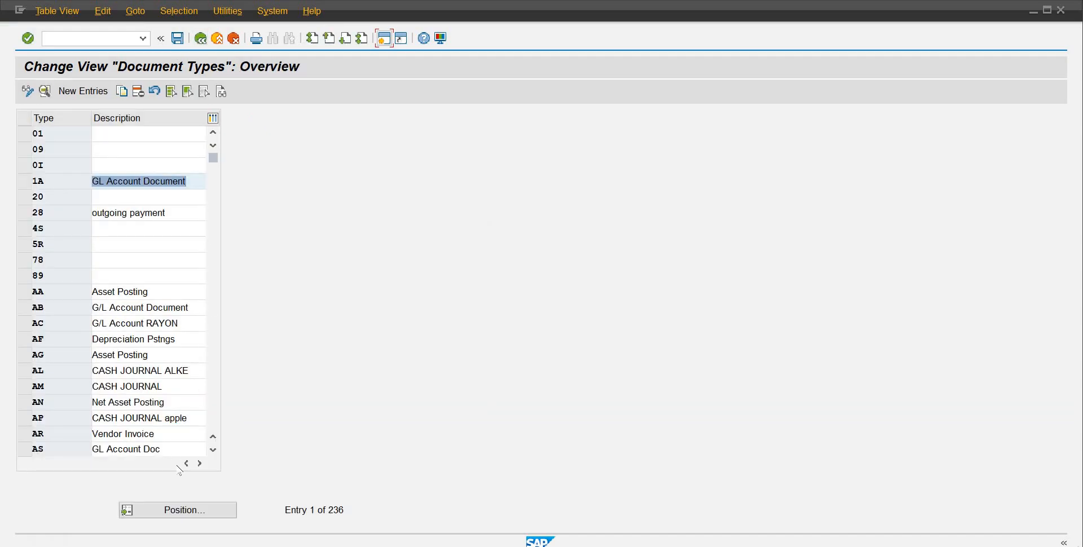
double_click(148, 438)
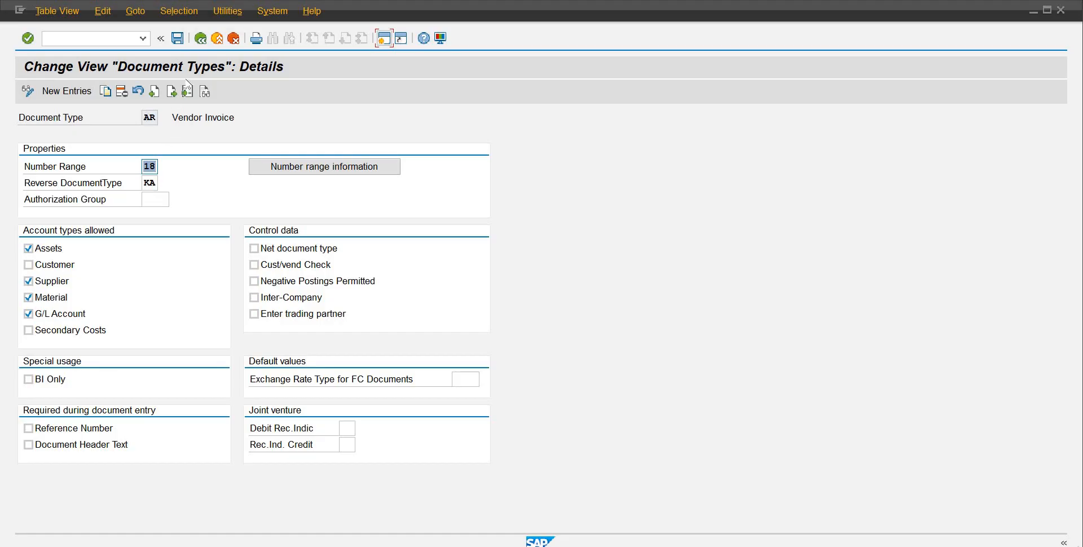
click(202, 40)
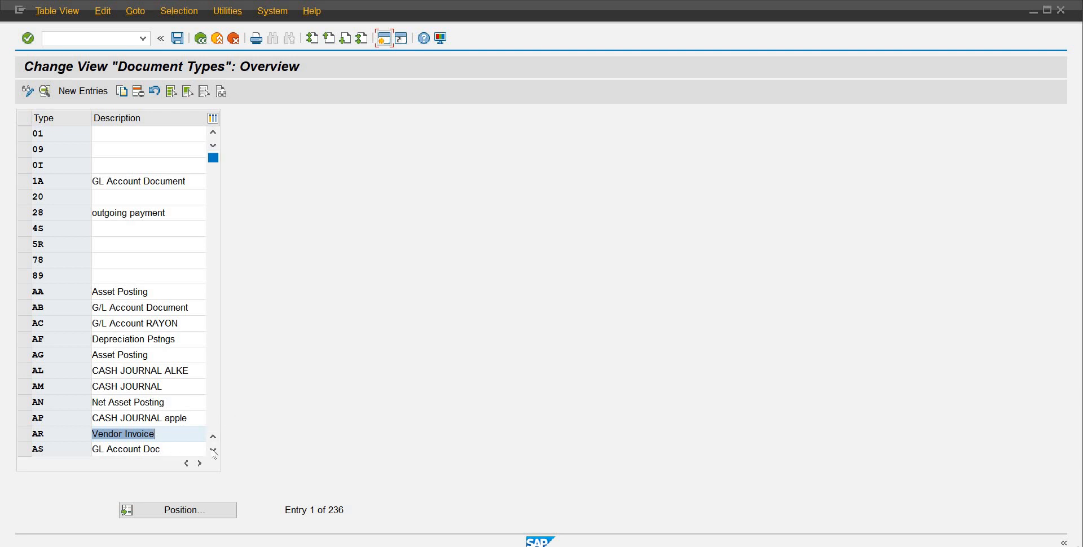
Step: Examine the number range assigned to document type AW (Goods Issue) and return to the document types overview
click(213, 449)
click(213, 449)
click(213, 450)
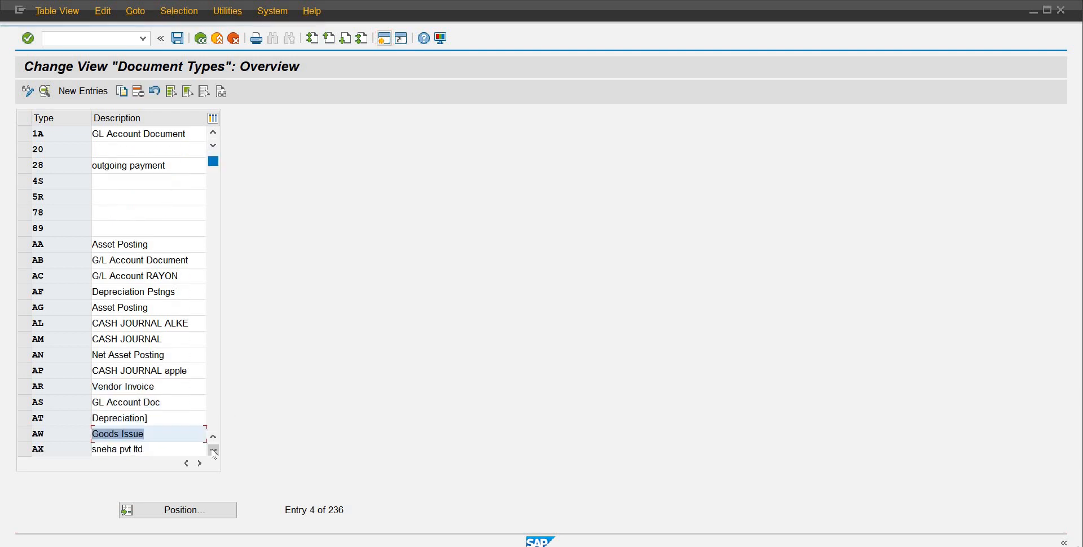
scroll(182, 446, down, 2)
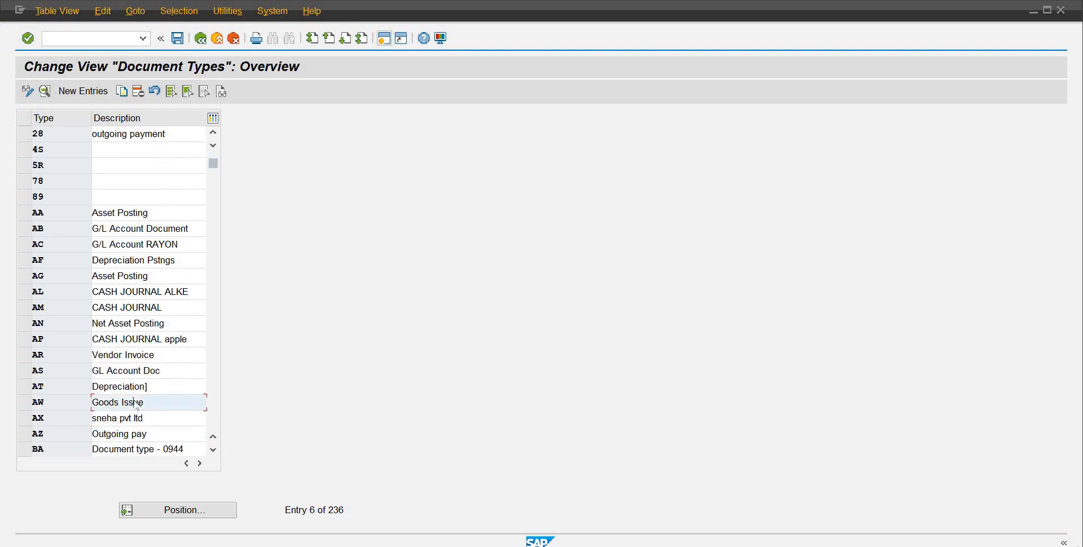
double_click(138, 404)
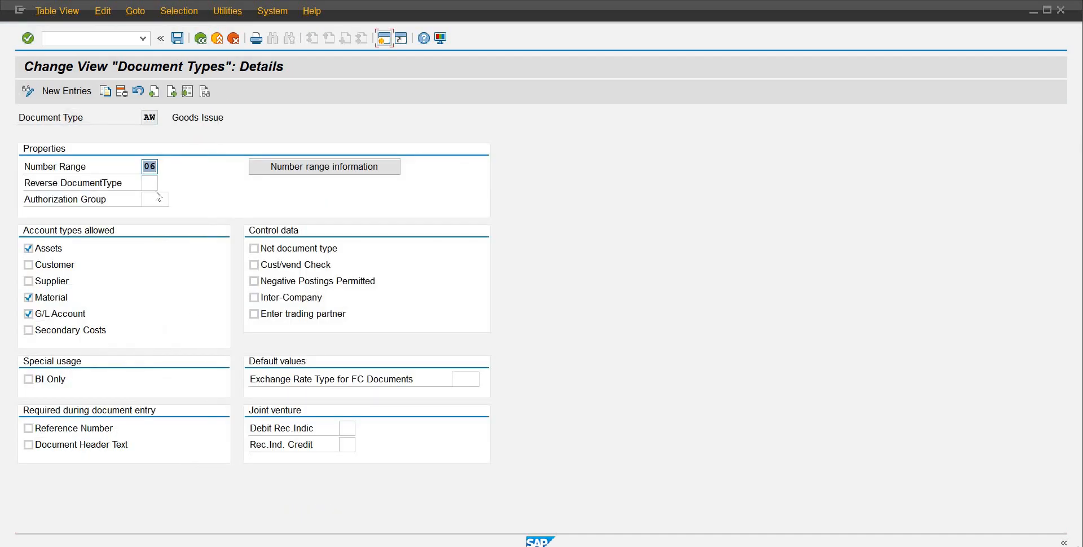
click(201, 39)
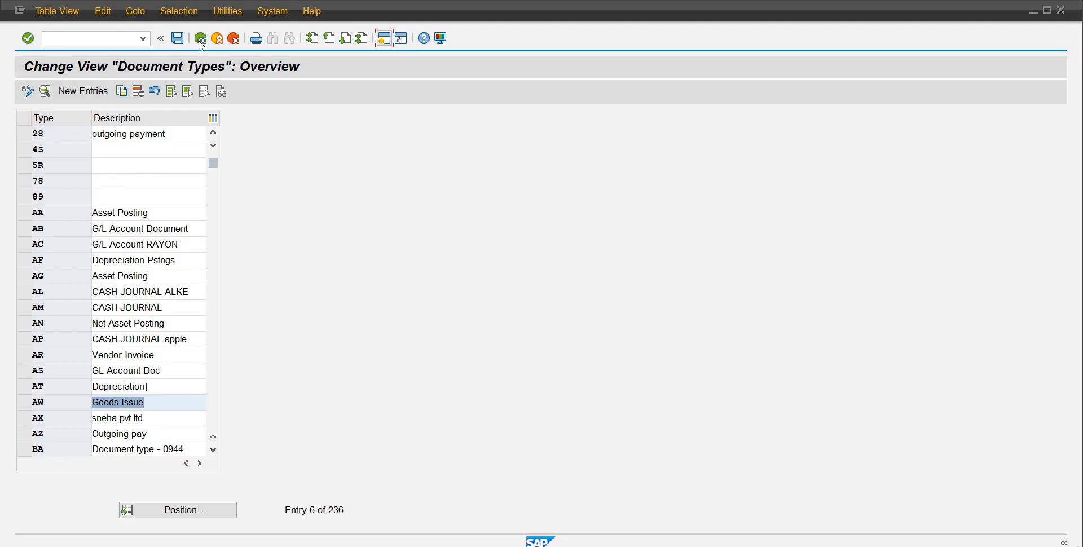
Step: Open the details of document type AB (G/L Account Document) to check its number range
click(213, 132)
click(213, 133)
click(213, 133)
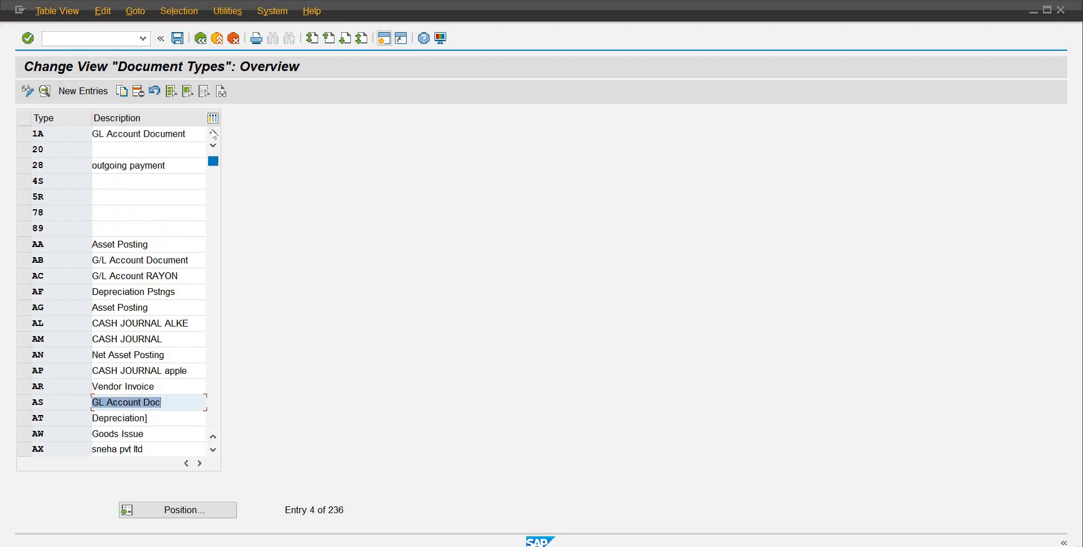
click(213, 133)
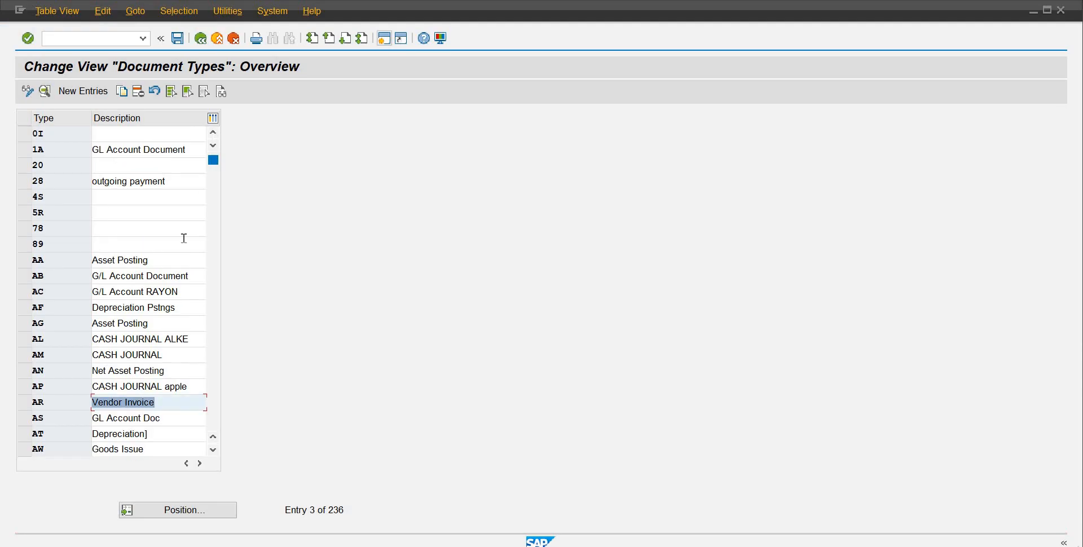
double_click(159, 276)
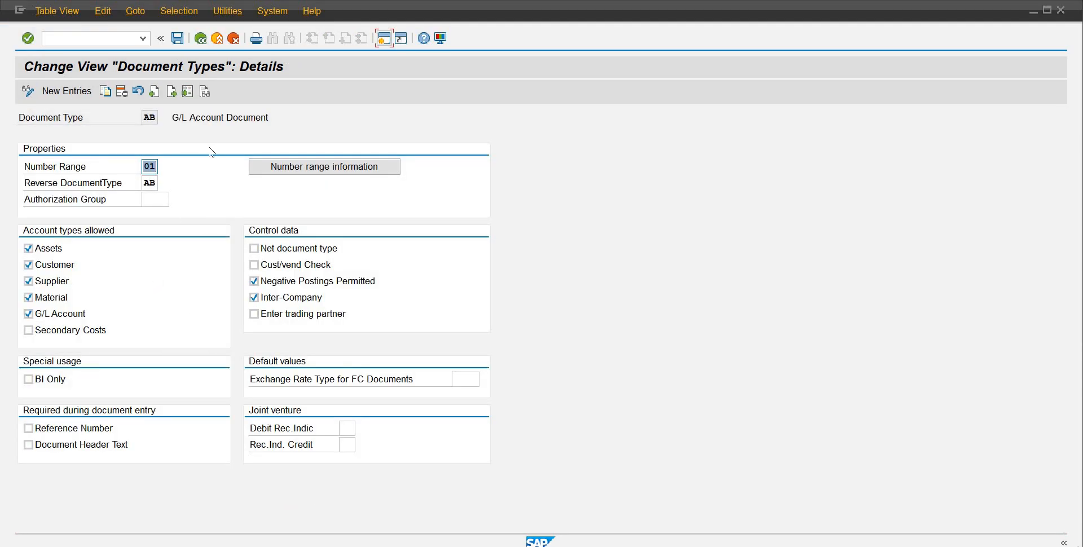
Step: Open the number range information of document type AB and bring up company code RB10's accounting document intervals for editing
click(294, 168)
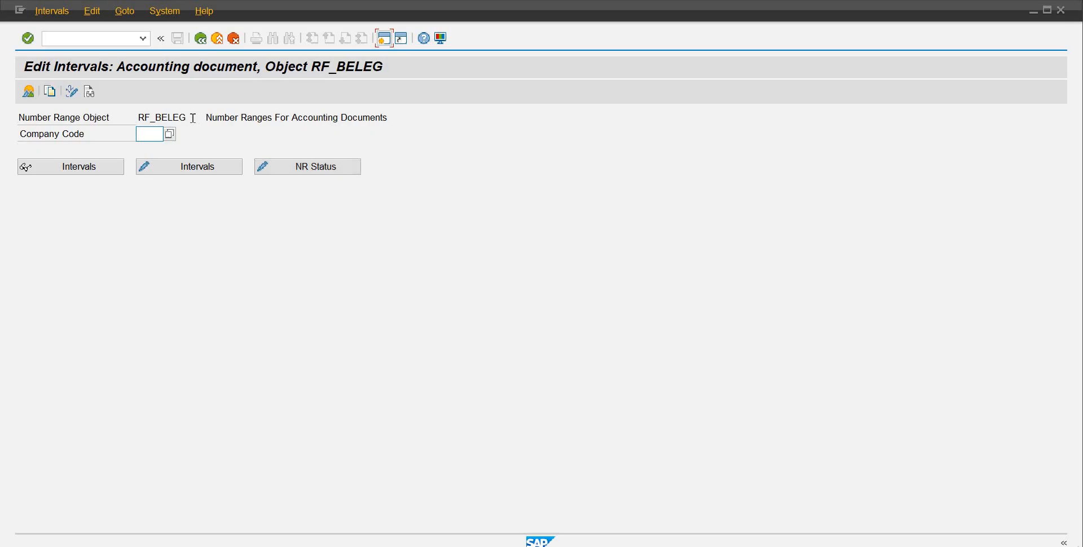
drag(192, 118, 119, 126)
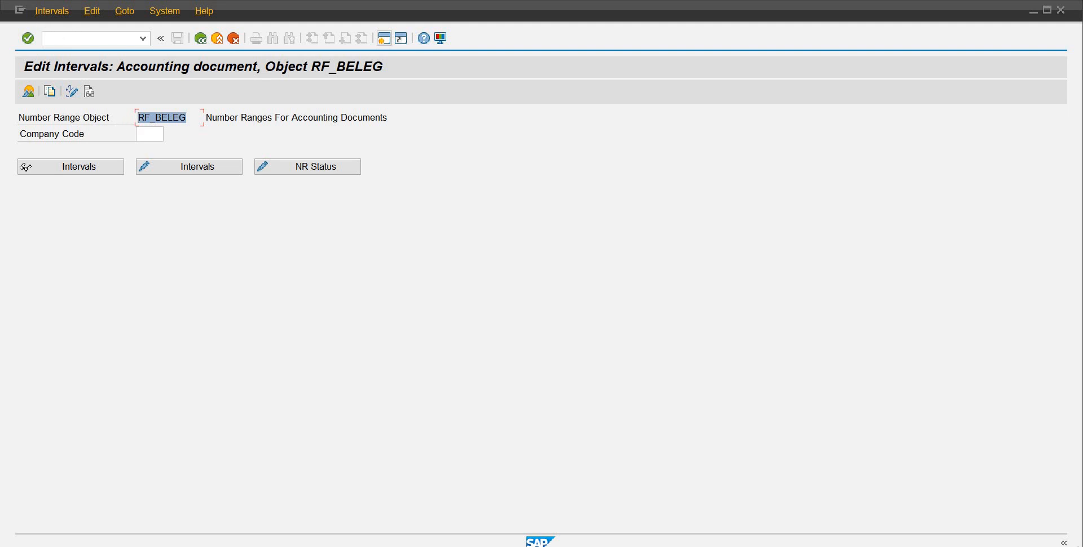
click(191, 119)
drag(188, 118, 134, 114)
click(155, 136)
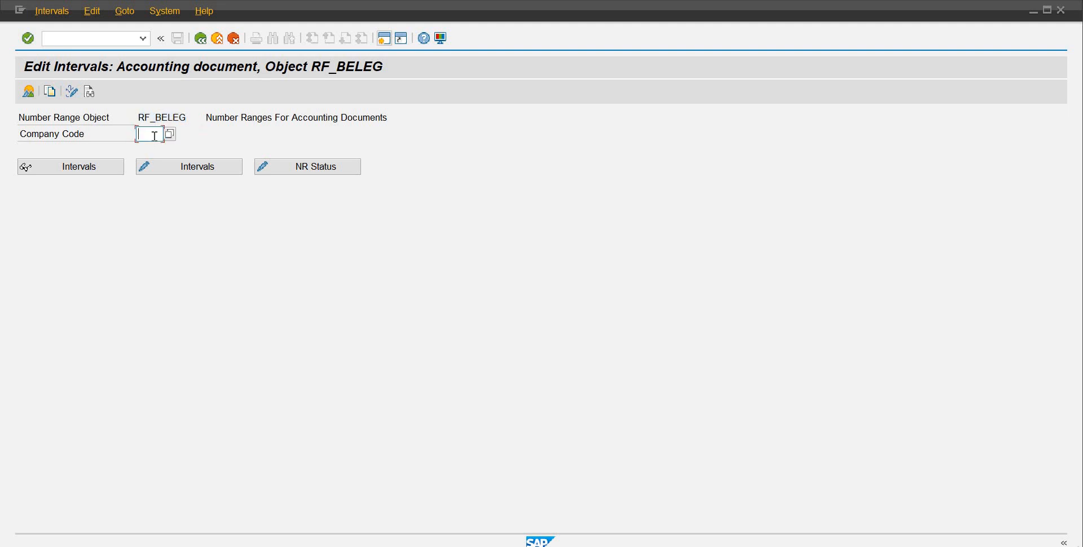
text(RB10)
click(206, 163)
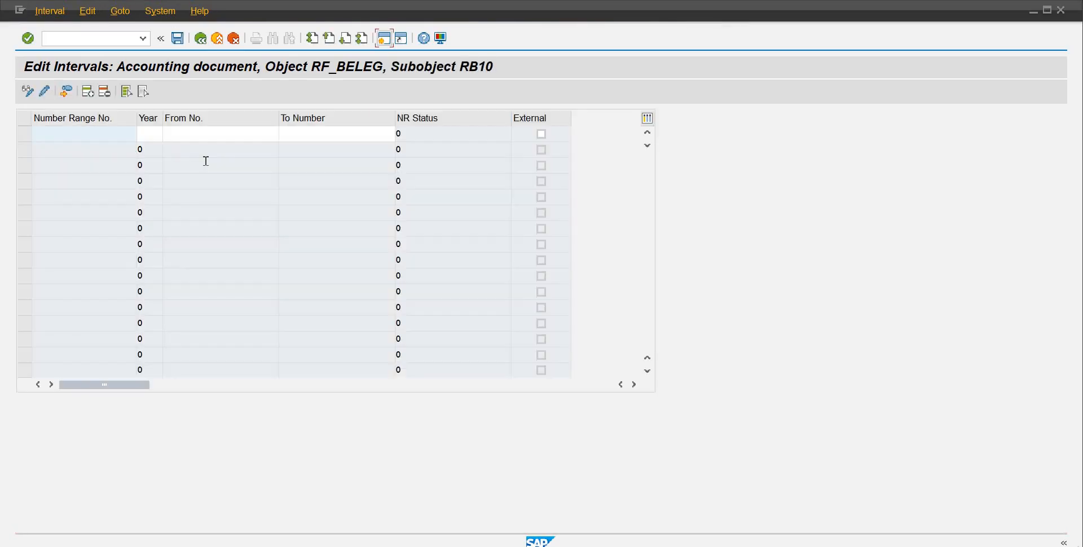
Step: Enter number range interval 01 for year 2025 from 0001 to 0999 and save it, accepting the transport notice
text(01)
text(2025)
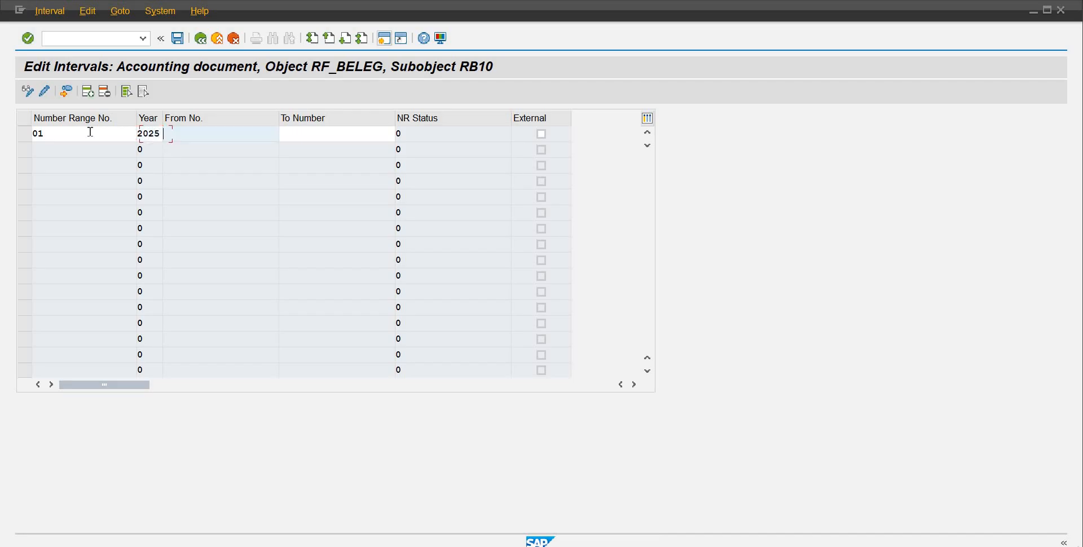
text(0001)
key(Tab)
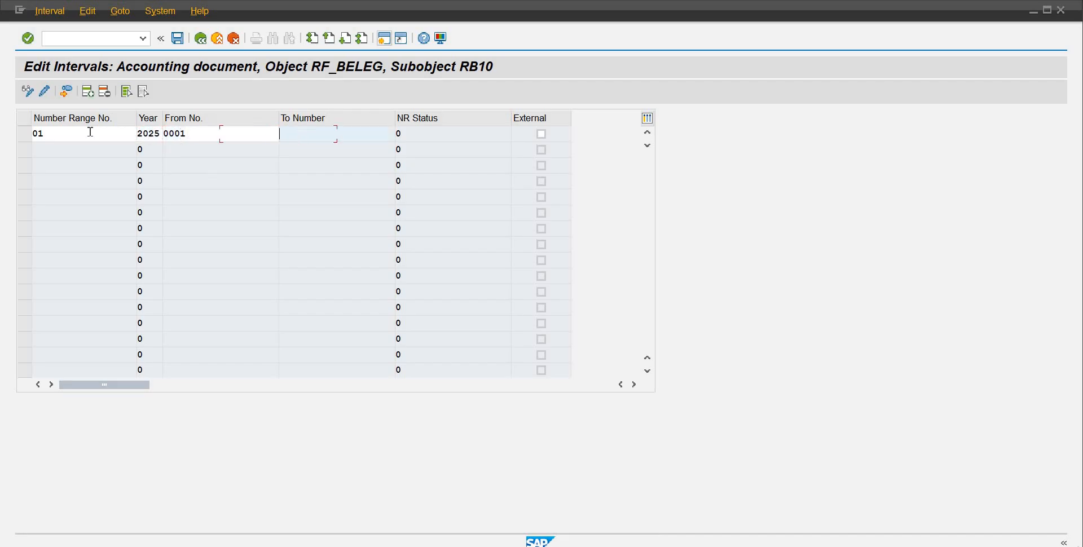
text(0999)
key(Return)
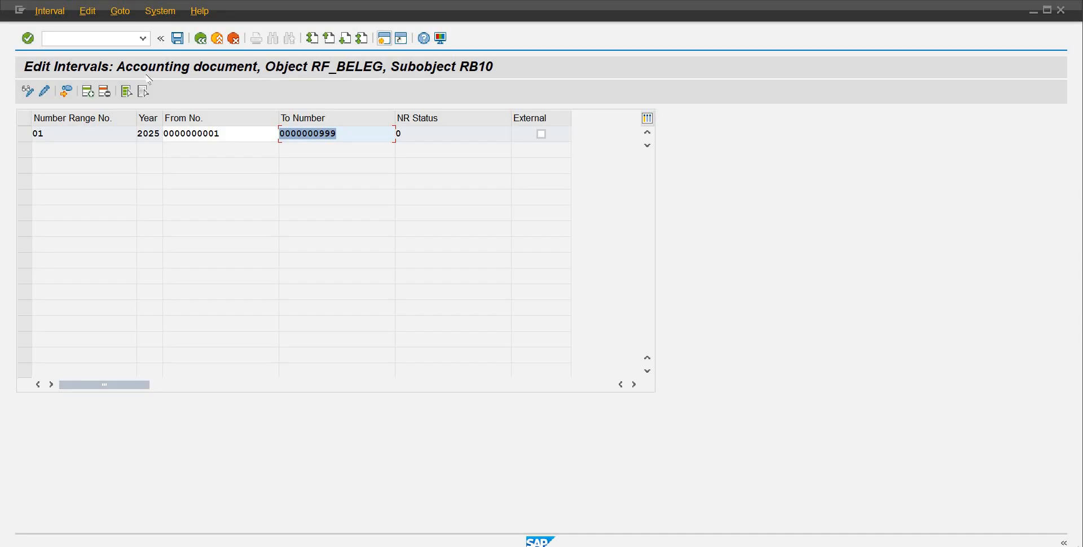
click(186, 40)
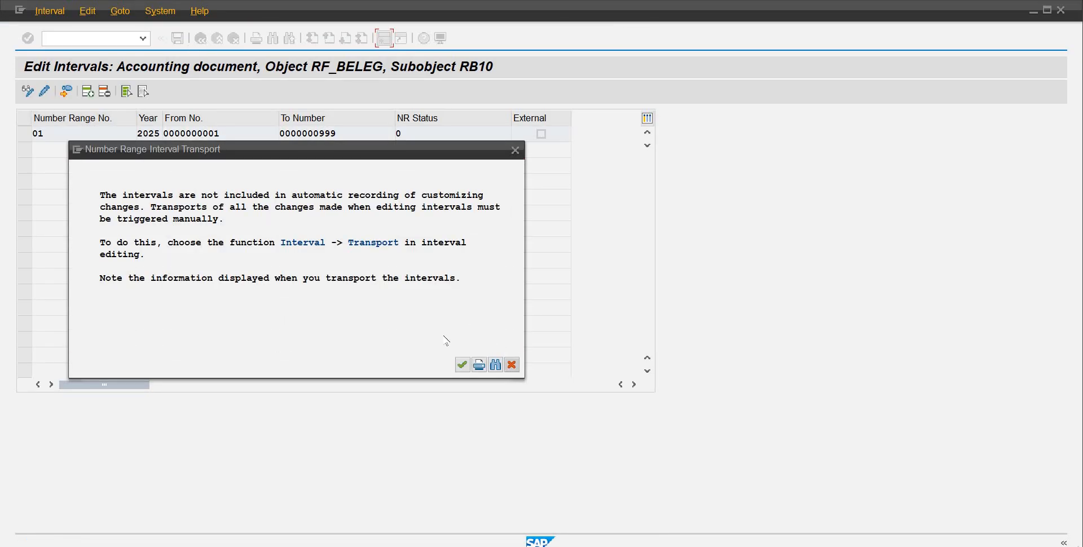
click(463, 365)
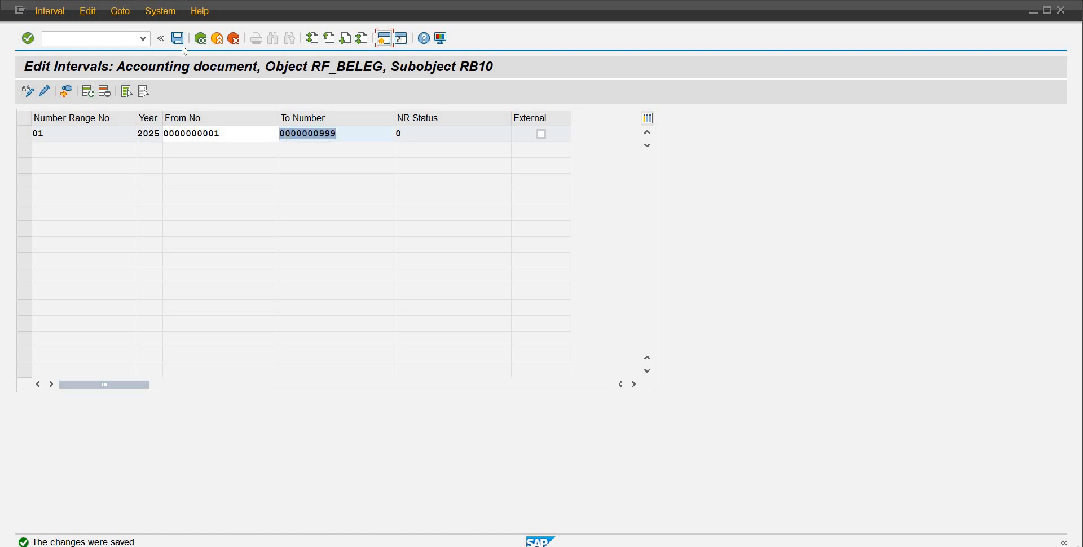
Step: Return from the interval maintenance to the details of document type AB and save the document type
click(200, 39)
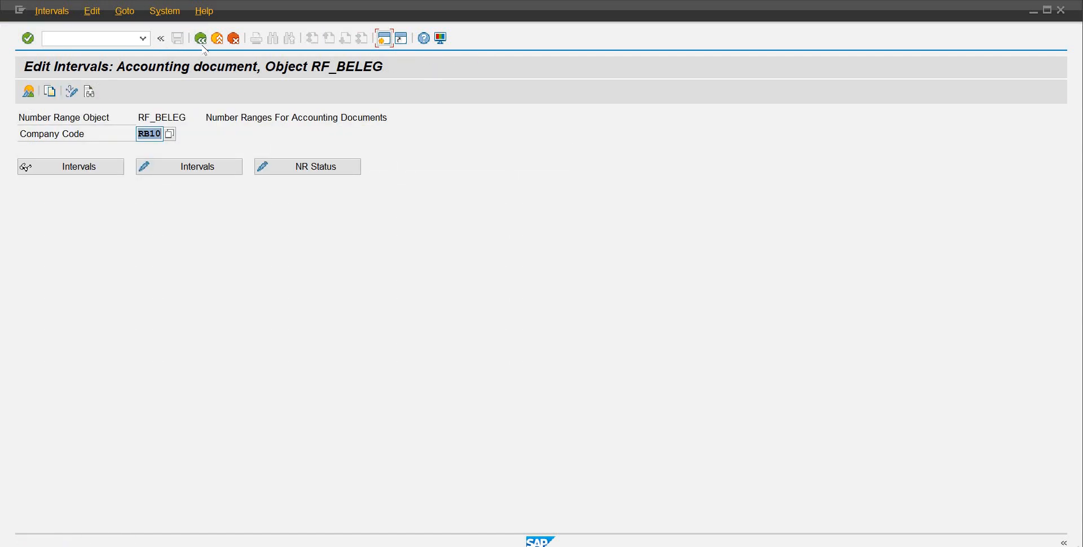
click(203, 45)
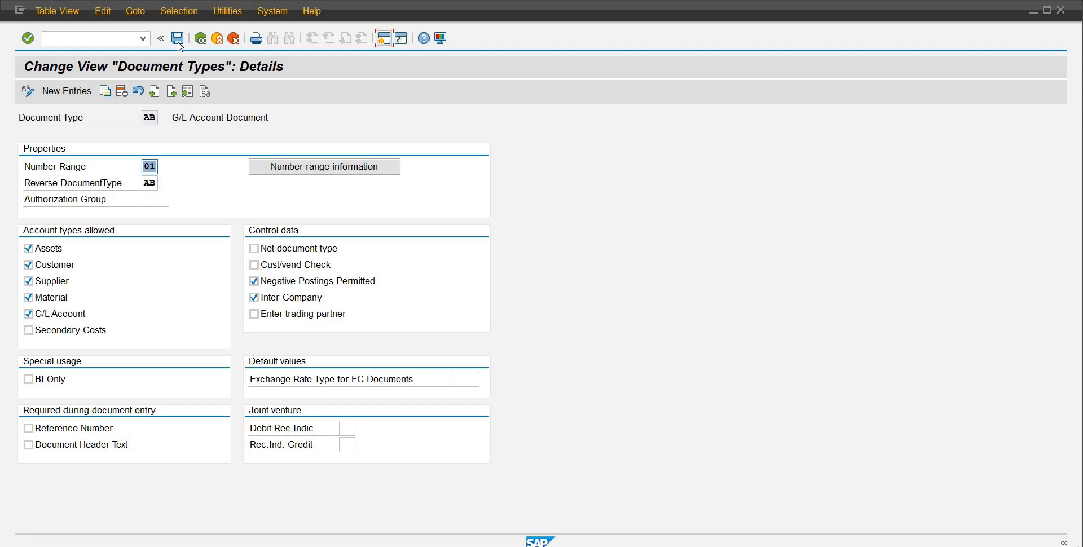
click(177, 38)
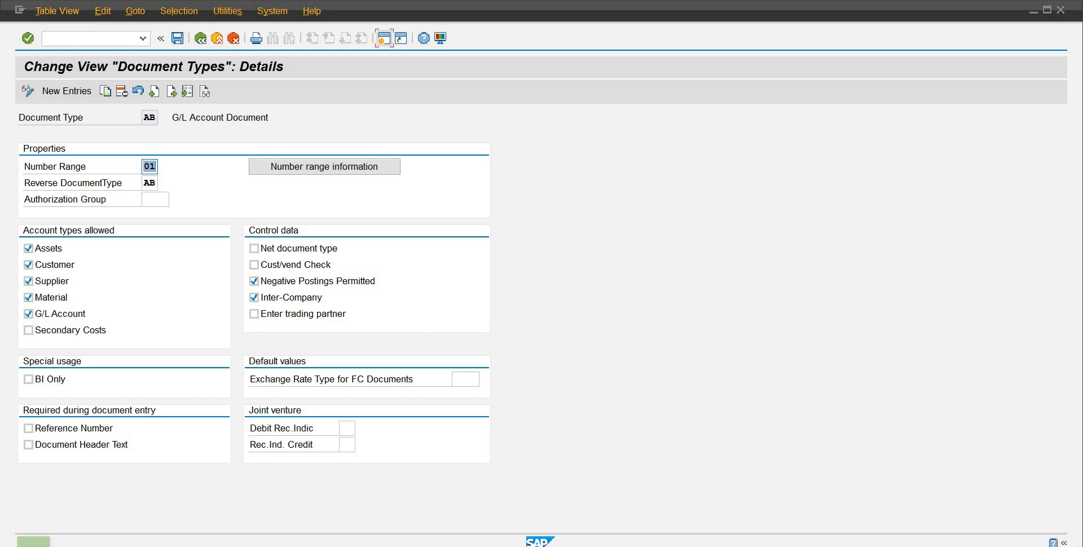